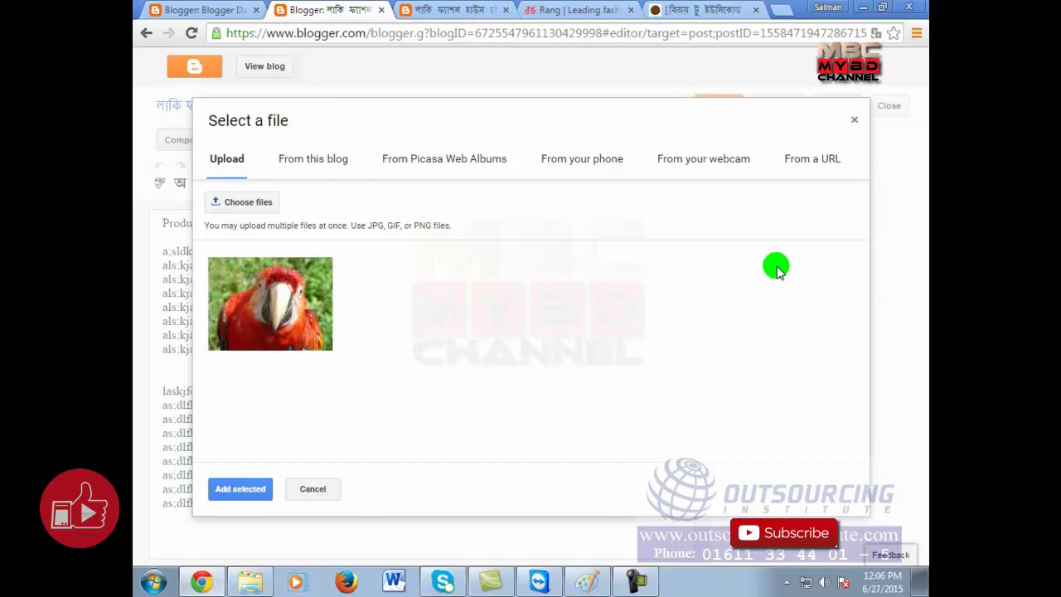
# Insert the uploaded parrot photo into the ঈদ ফ্যাশন post and set its size to Large.
pyautogui.click(274, 294)
pyautogui.click(241, 489)
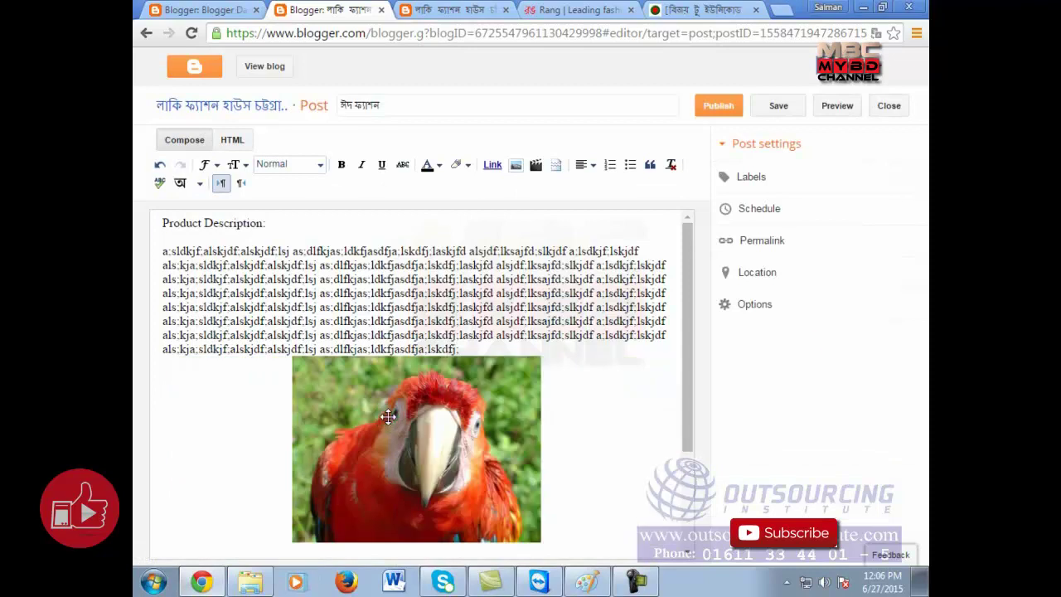
pyautogui.click(387, 417)
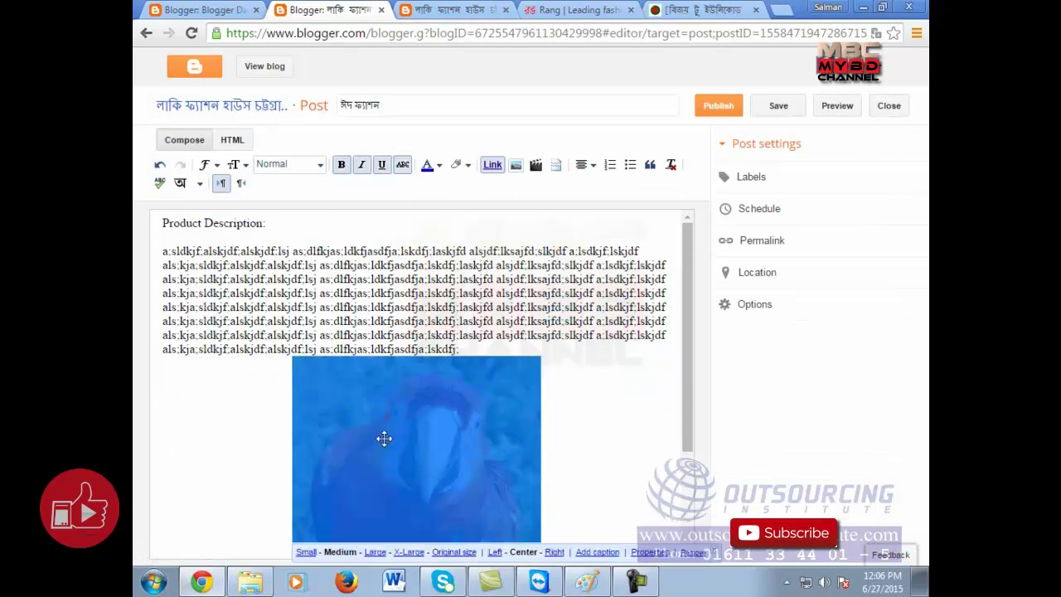
pyautogui.click(377, 551)
pyautogui.scroll(-2, 602, 407)
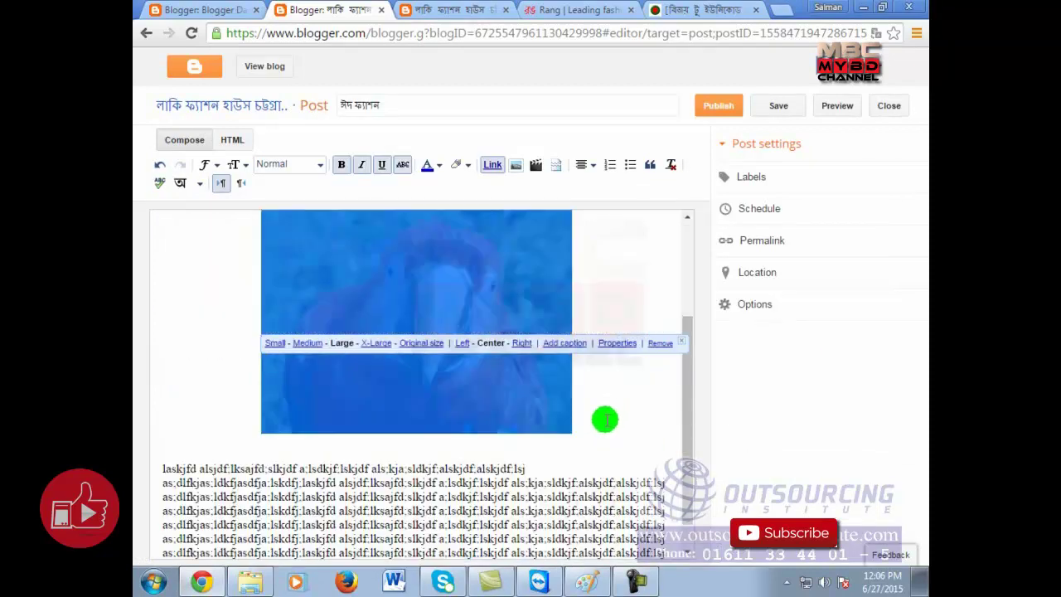
pyautogui.click(376, 342)
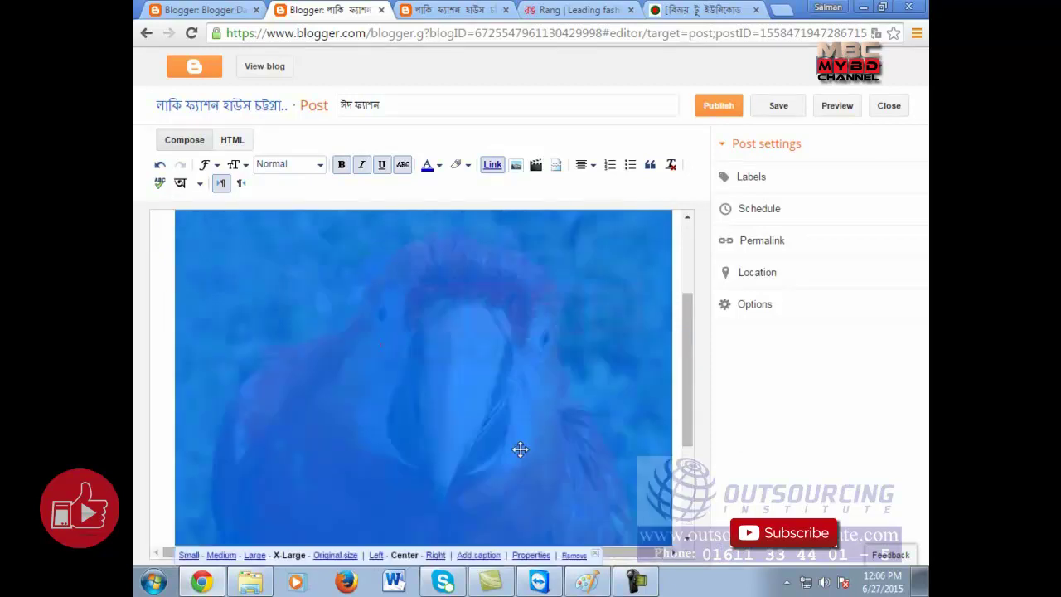
pyautogui.click(255, 555)
pyautogui.click(594, 331)
pyautogui.click(588, 351)
pyautogui.scroll(2, 562, 359)
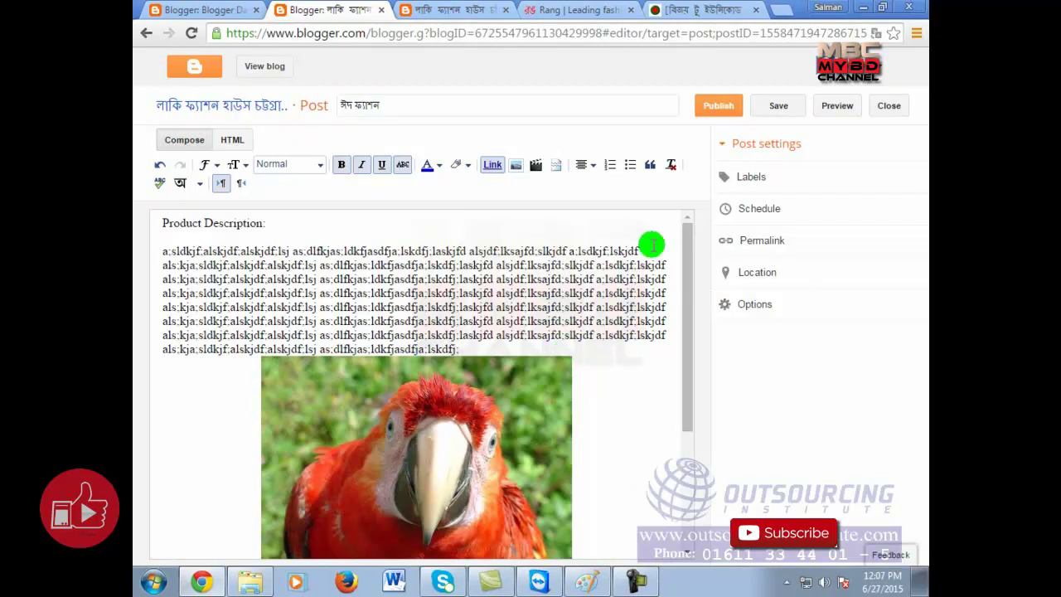
# Check the ঈদ ফ্যাশন post's title, text and photo, and publish the post.
pyautogui.scroll(-2, 426, 301)
pyautogui.scroll(2, 431, 296)
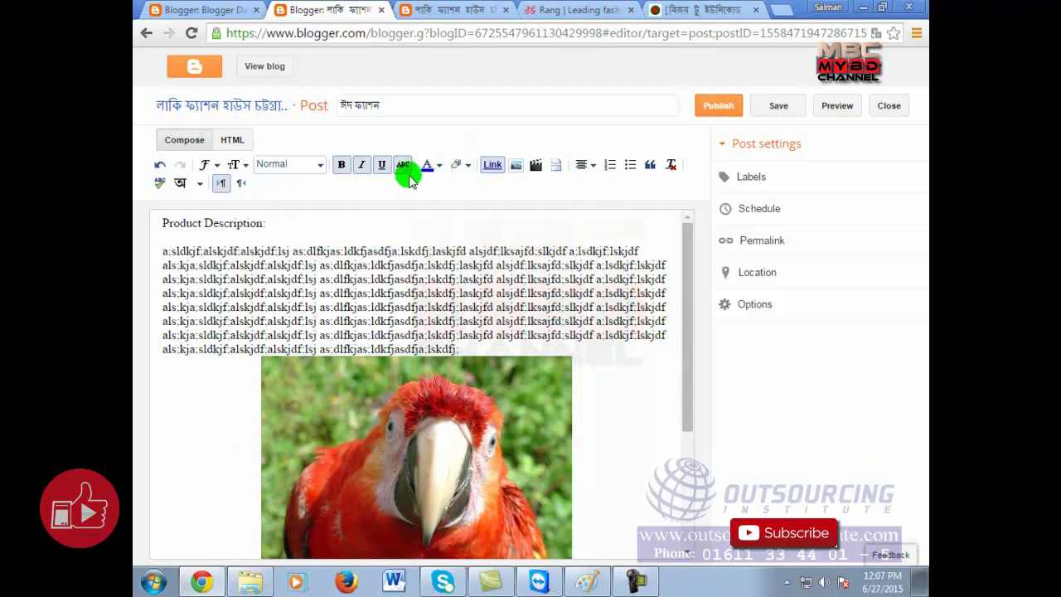
pyautogui.click(456, 103)
pyautogui.tripleClick(295, 244)
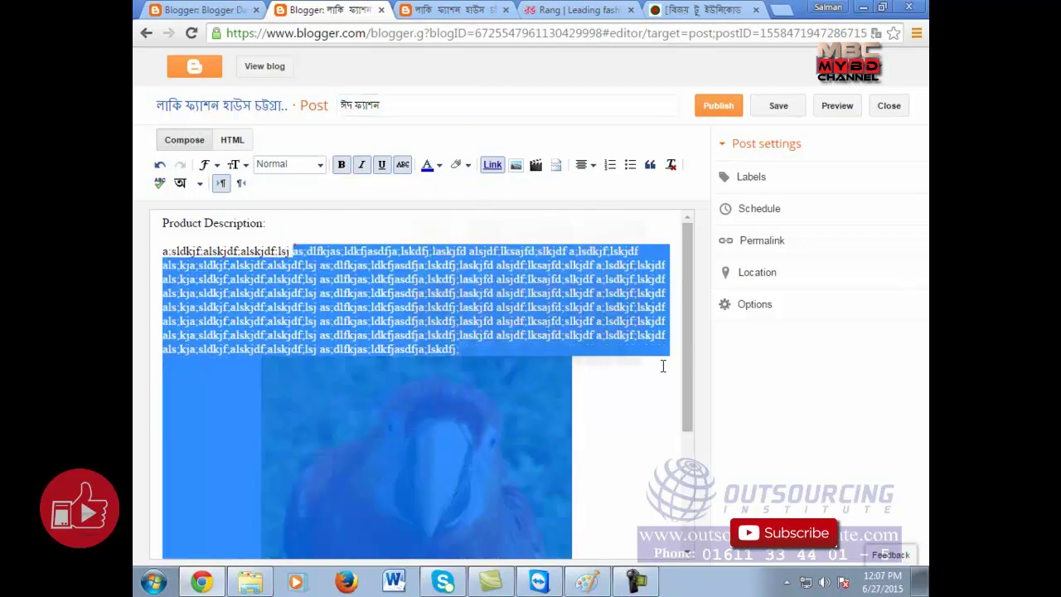
pyautogui.click(632, 428)
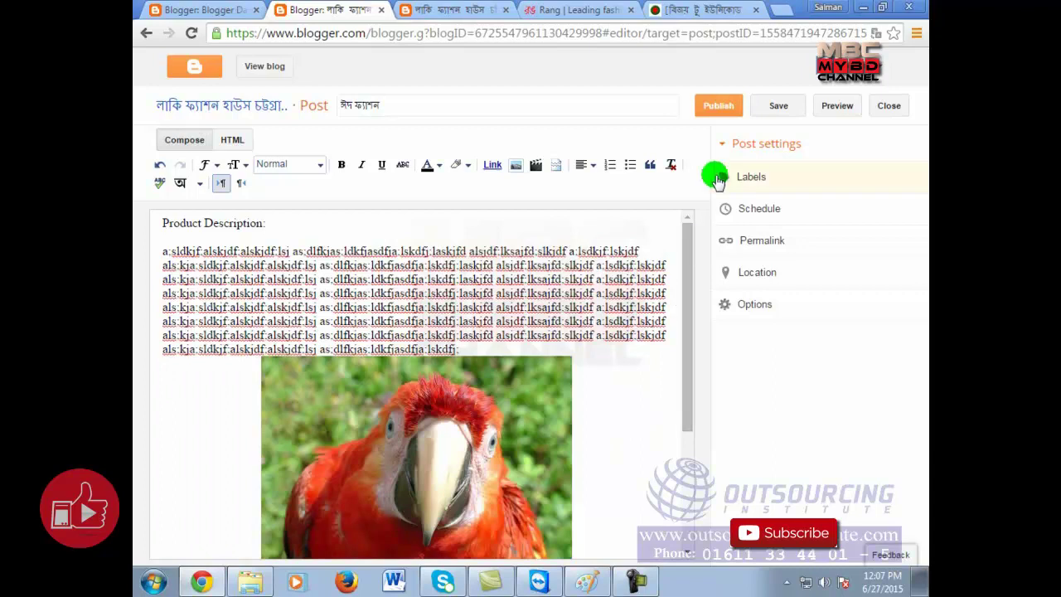
pyautogui.click(717, 108)
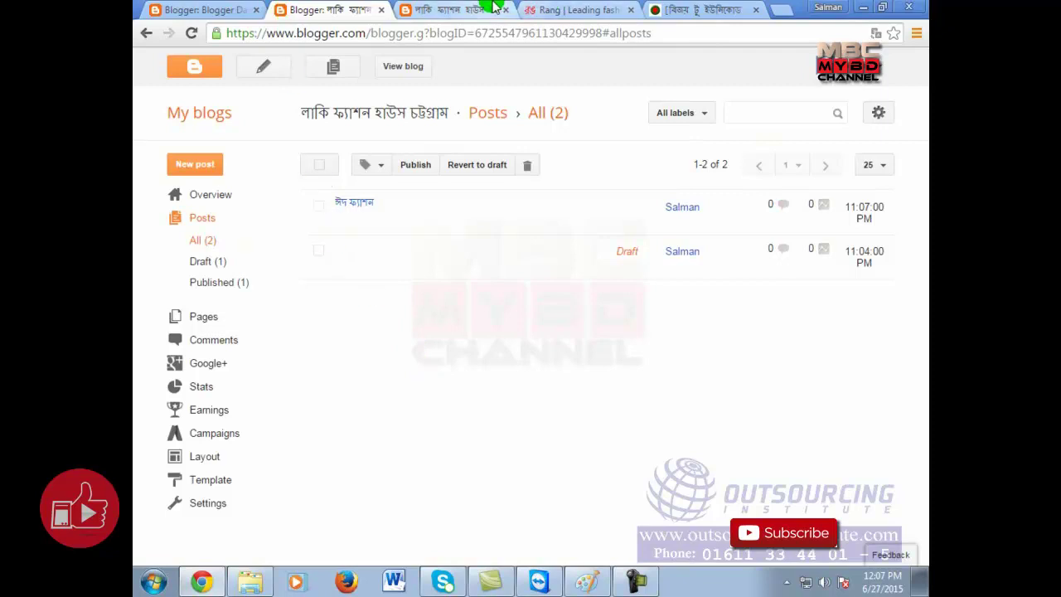
# Reload the live blog's home page and look over the published ঈদ ফ্যাশন post with its description and photo.
pyautogui.click(458, 8)
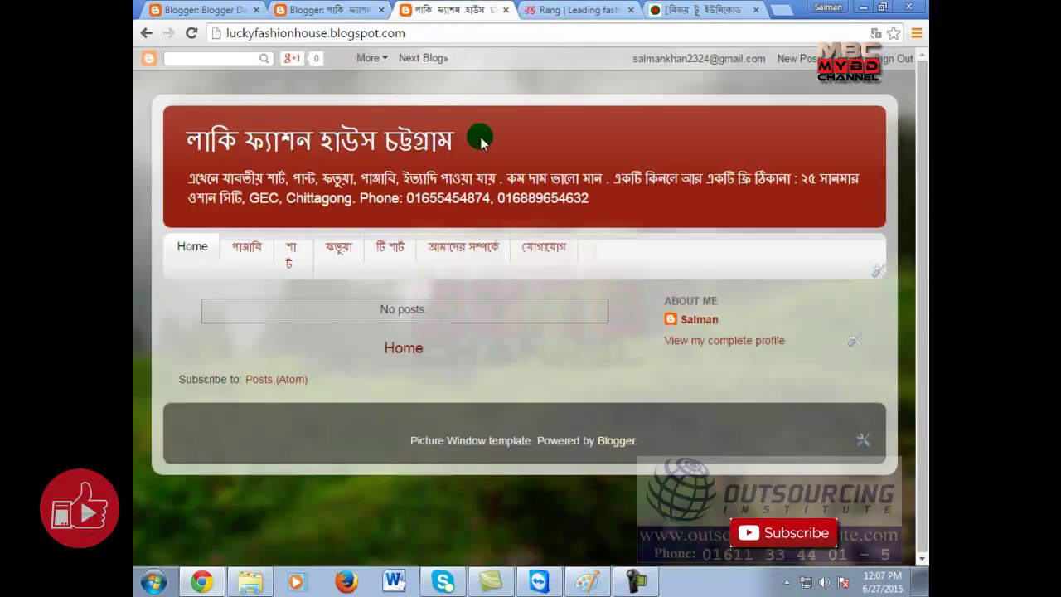
pyautogui.rightClick(527, 126)
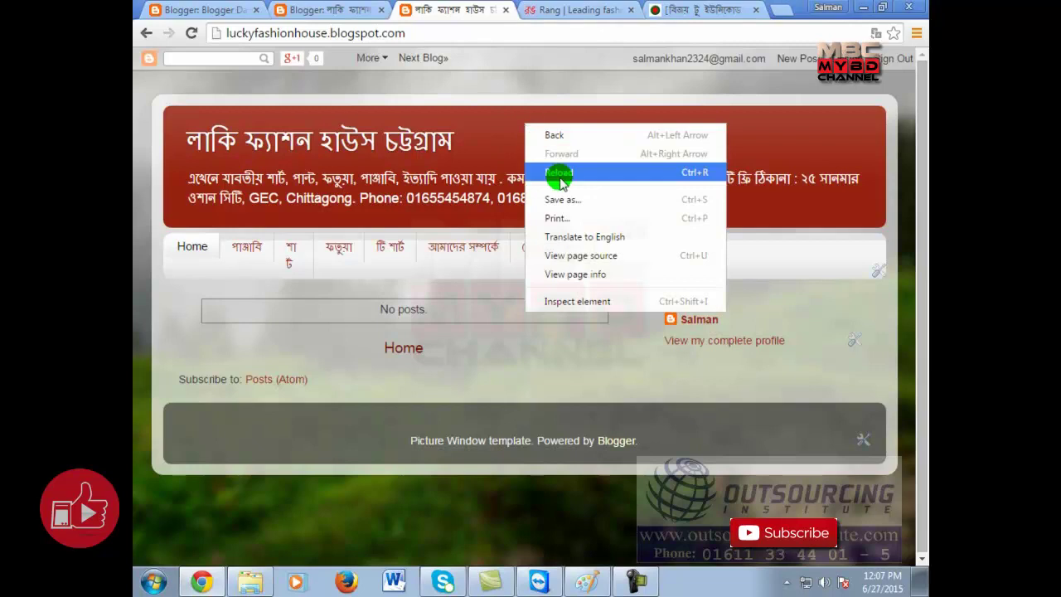
pyautogui.click(503, 94)
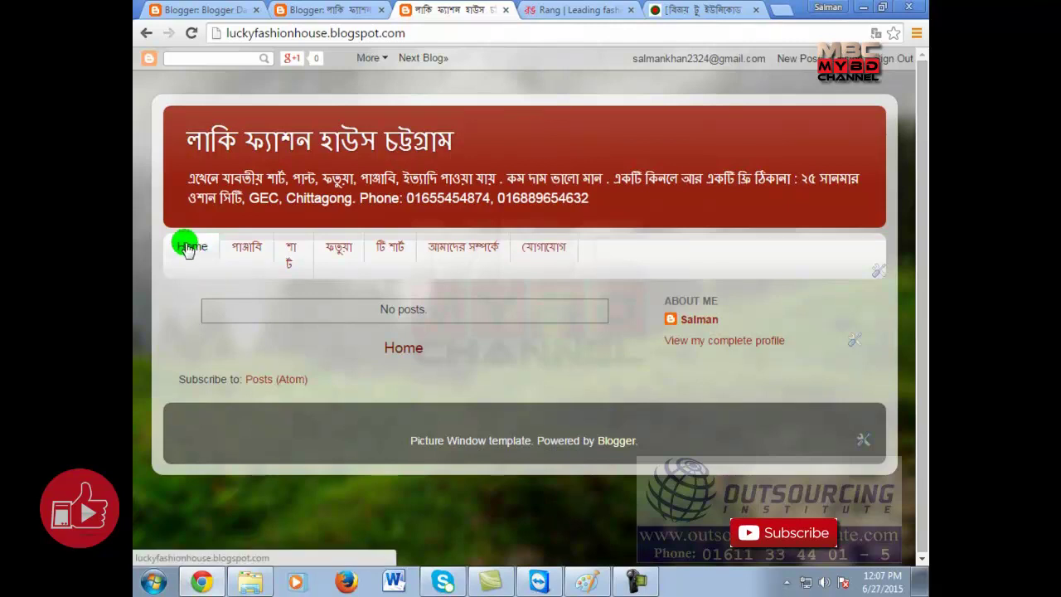
pyautogui.rightClick(666, 113)
pyautogui.click(711, 158)
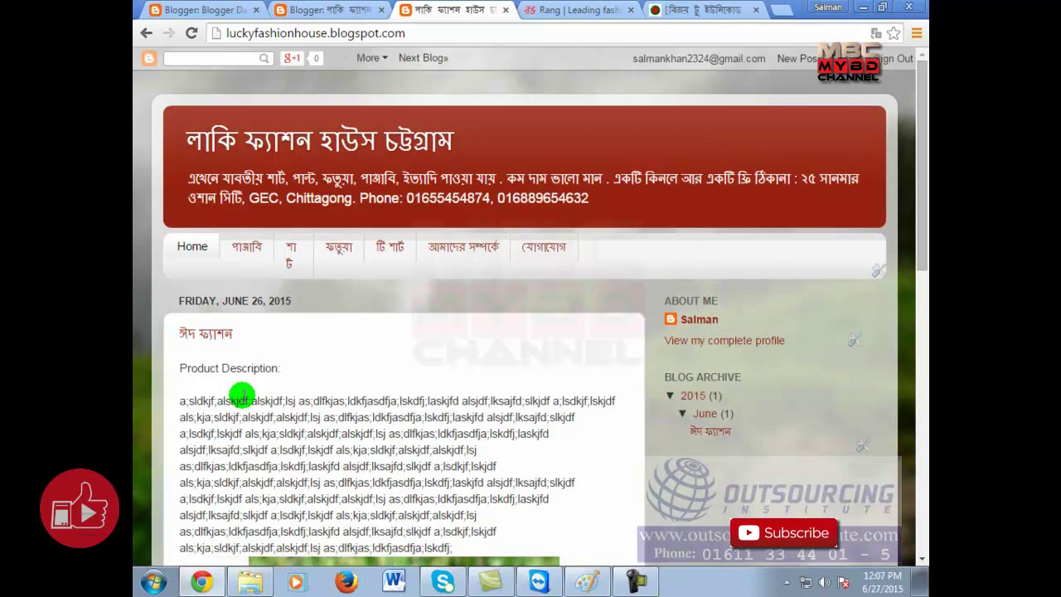
pyautogui.scroll(-9, 249, 396)
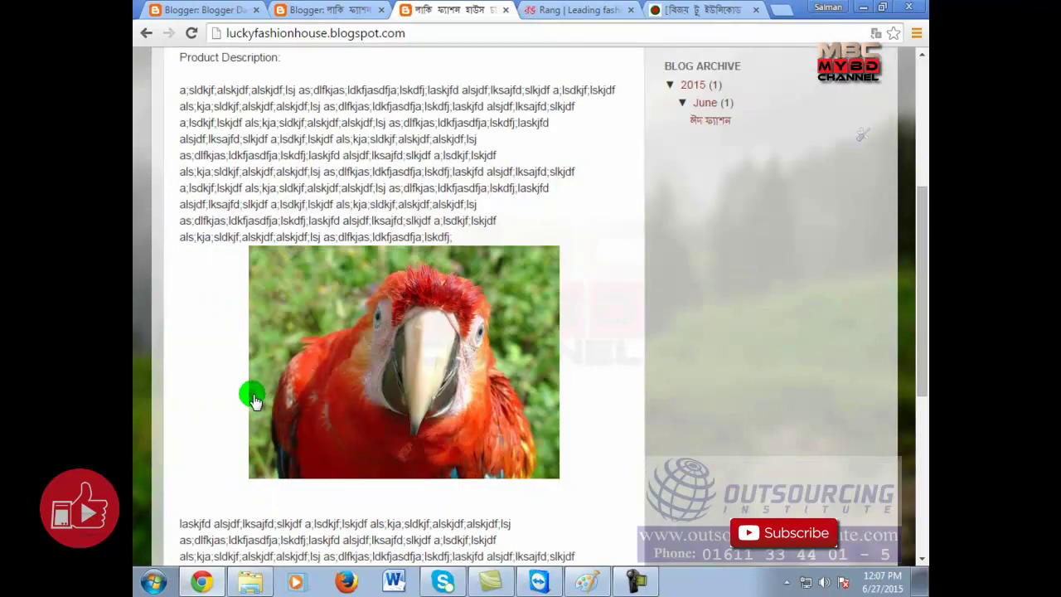
pyautogui.scroll(4, 257, 283)
pyautogui.scroll(5, 257, 283)
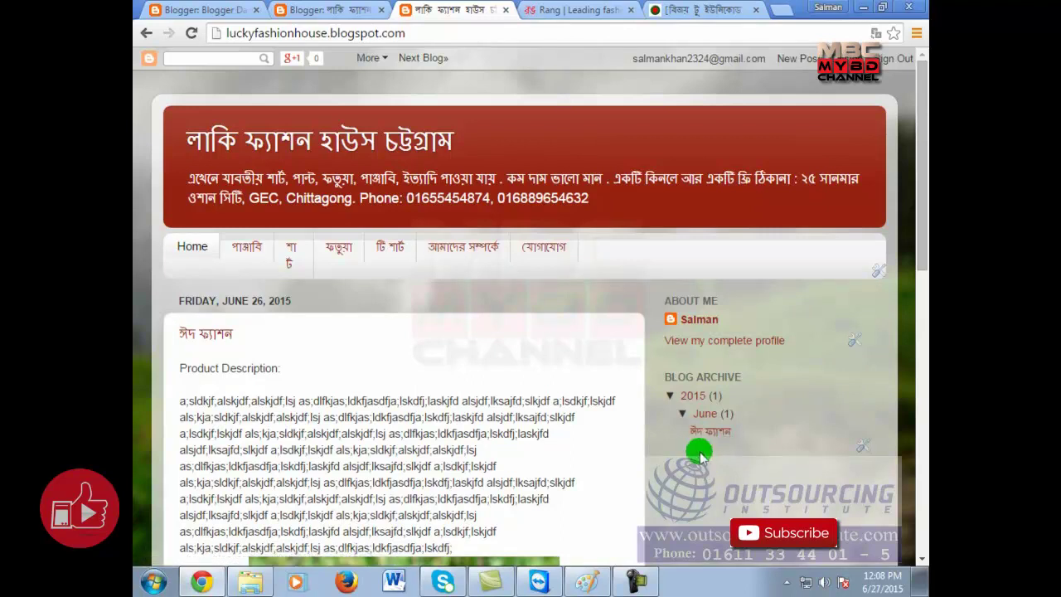
# Return to the blog's post list in Blogger and start a new post.
pyautogui.click(586, 8)
pyautogui.click(329, 8)
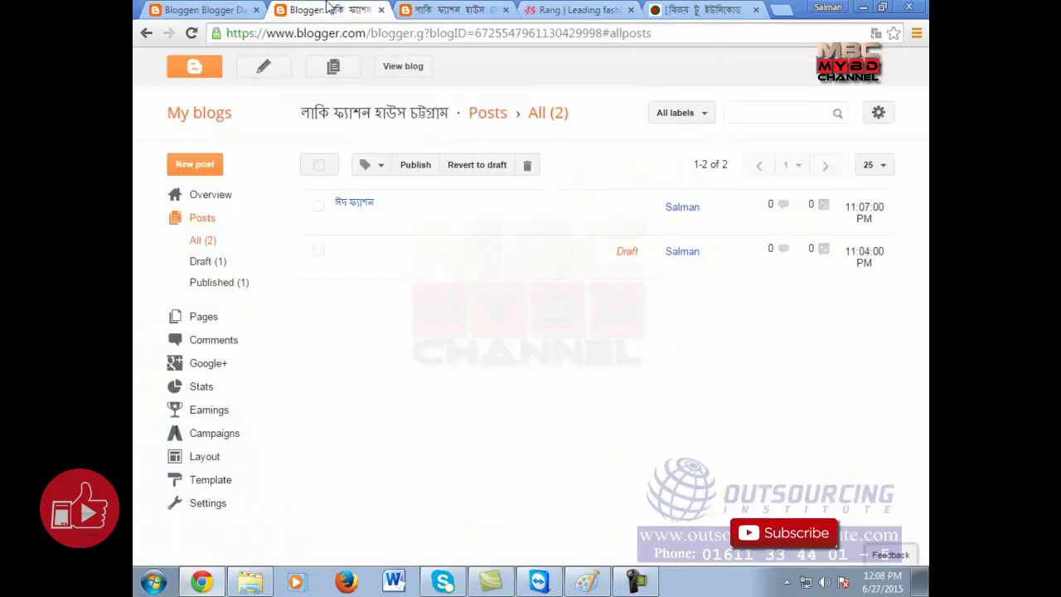
pyautogui.click(203, 167)
pyautogui.click(391, 111)
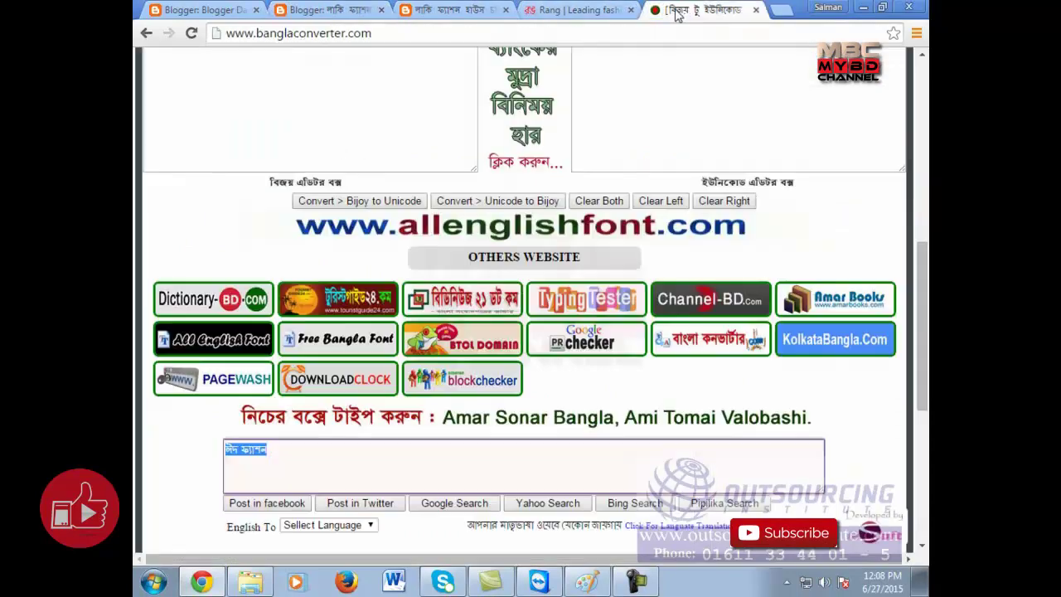
# Switch to banglaconverter.com, replace the text in the Bangla writing box with পূজা ফ্যাশন and select it for copying.
pyautogui.click(678, 10)
pyautogui.scroll(10, 597, 315)
pyautogui.scroll(-6, 592, 248)
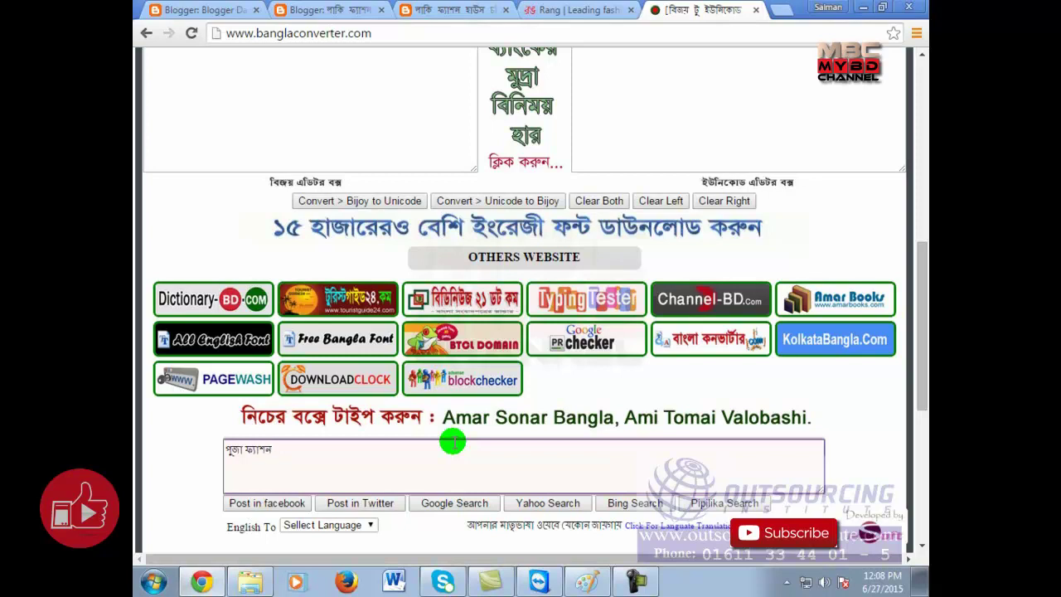
pyautogui.hotkey('ctrl', 'a')
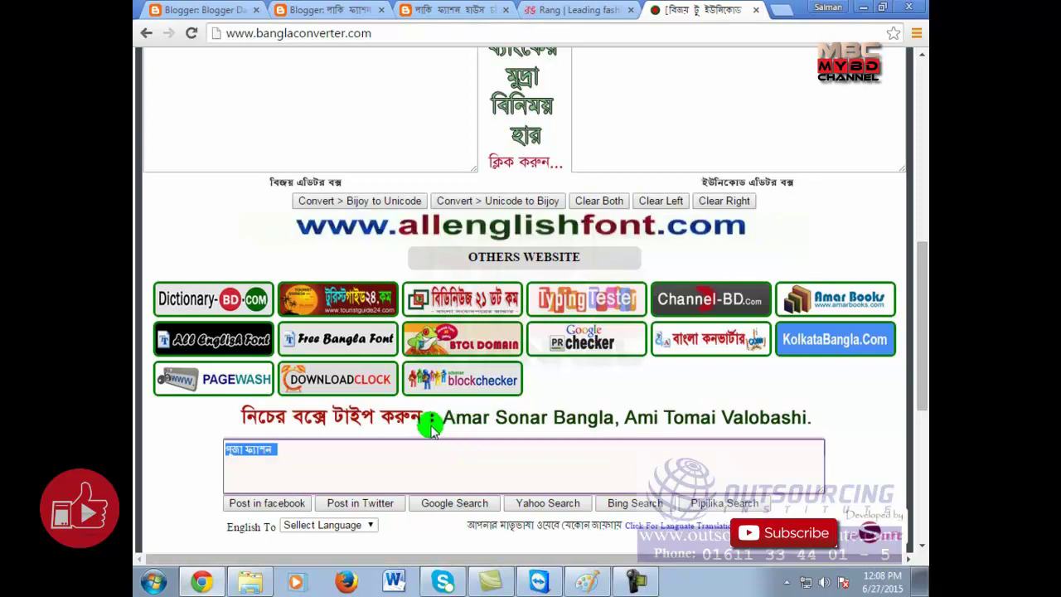
# Return to the new Blogger post and paste পূজা ফ্যাশন as its title.
pyautogui.click(456, 9)
pyautogui.click(325, 9)
pyautogui.click(338, 104)
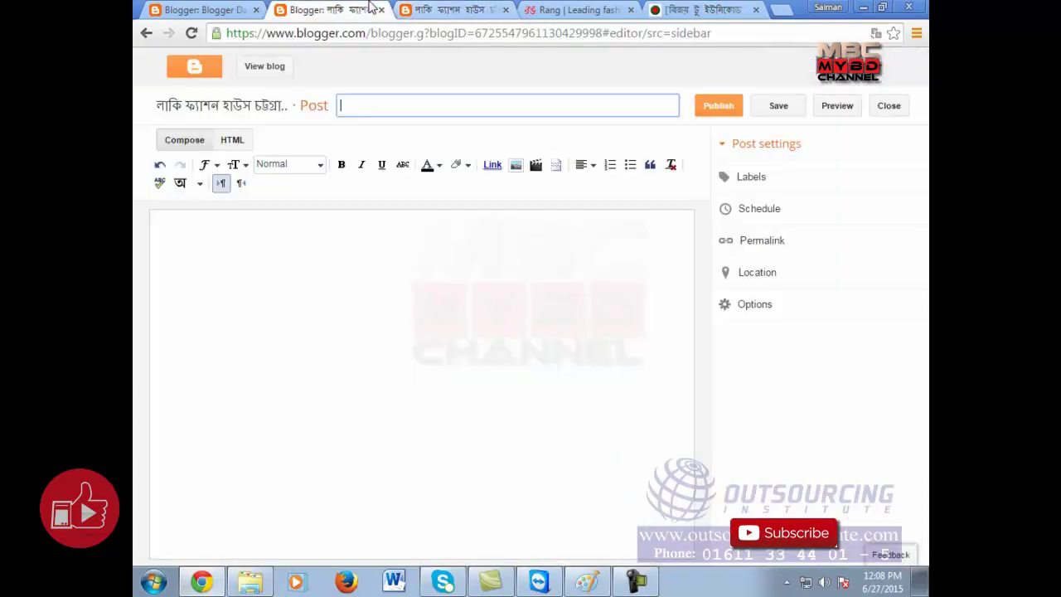
pyautogui.click(357, 106)
pyautogui.click(352, 120)
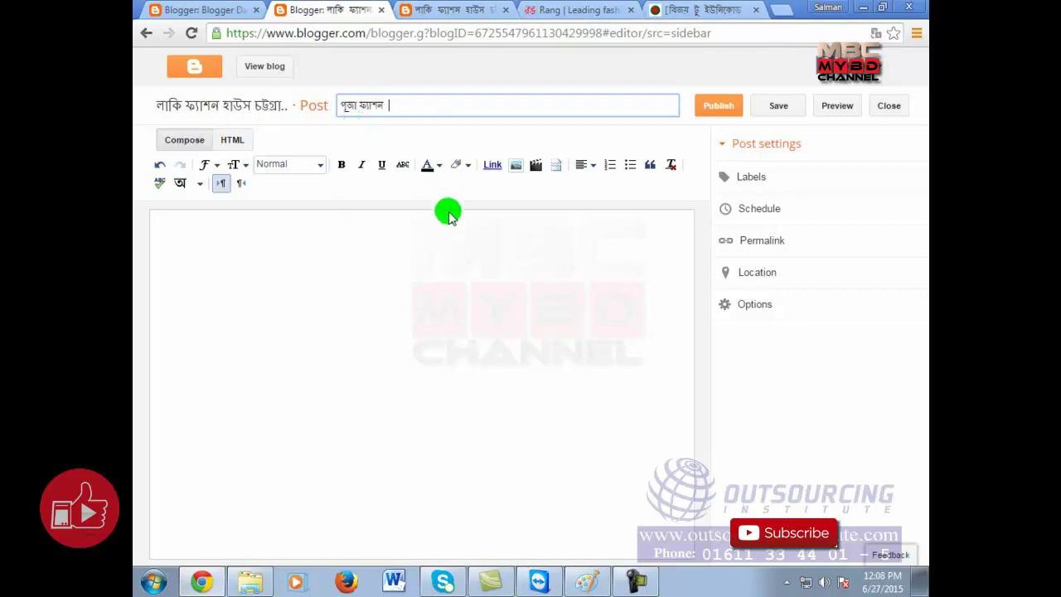
# Write a "Description:" heading and a line of placeholder text in the post body, and paste that line repeatedly as filler.
pyautogui.click(404, 264)
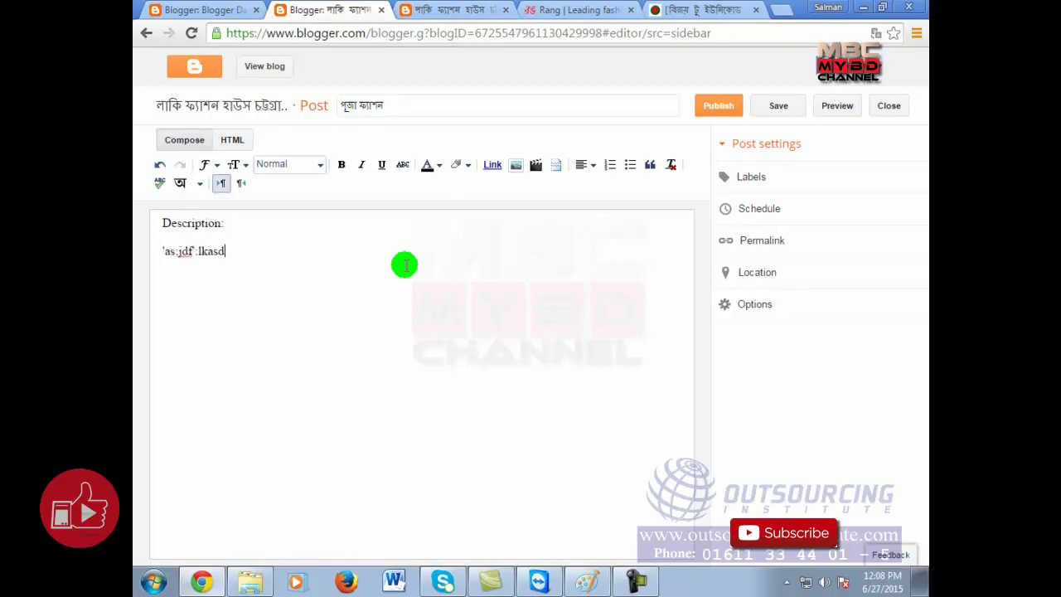
pyautogui.write(":aslkdfask:ldf:sdklf a's:dlfk':aslkdf:slkfd'sdfk:la'sdfk:l a's:lkdf:saklfd")
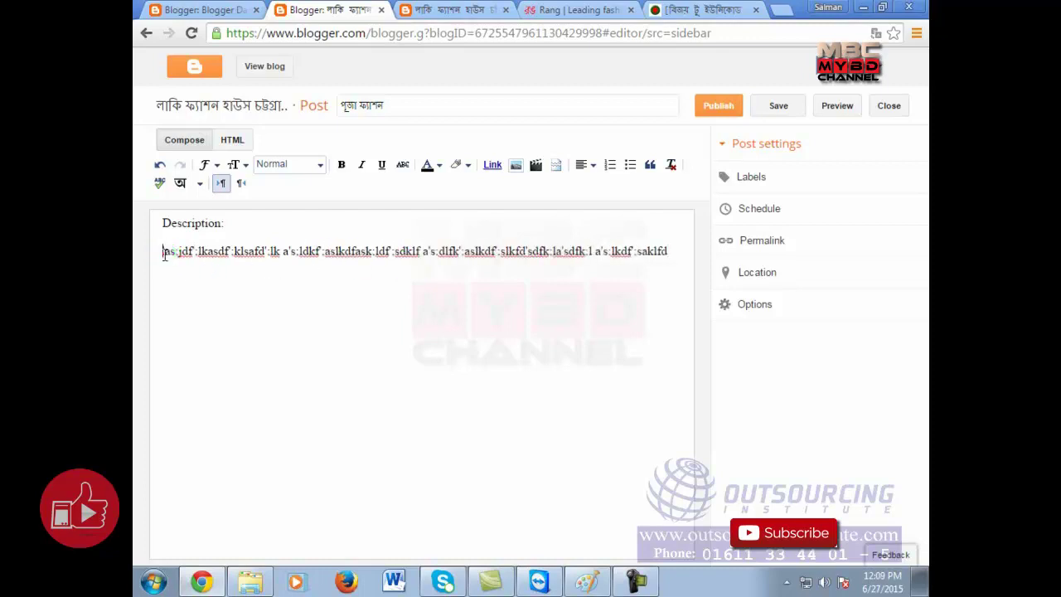
pyautogui.moveTo(162, 250); pyautogui.dragTo(761, 280)
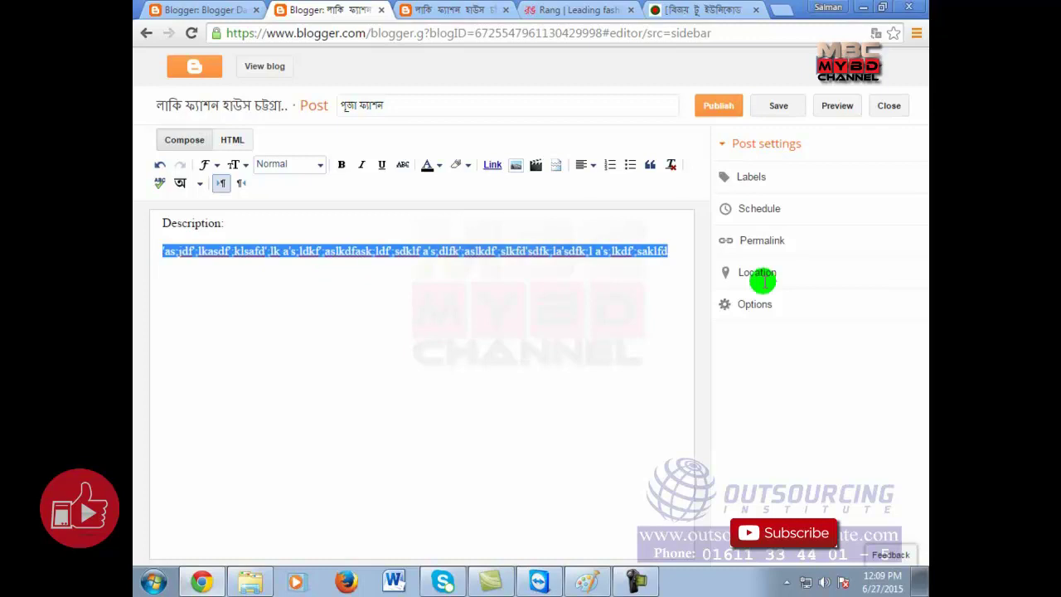
pyautogui.click(588, 431)
pyautogui.hotkey('ctrl', 'v')
pyautogui.hotkey('ctrl', 'v')
pyautogui.hotkey('ctrl', 'v')
pyautogui.hotkey('ctrl', 'v')
pyautogui.hotkey('ctrl', 'v')
pyautogui.hotkey('ctrl', 'v')
pyautogui.hotkey('ctrl', 'v')
pyautogui.hotkey('ctrl', 'v')
pyautogui.hotkey('ctrl', 'v')
pyautogui.hotkey('ctrl', 'v')
pyautogui.hotkey('ctrl', 'v')
pyautogui.hotkey('ctrl', 'v')
pyautogui.hotkey('ctrl', 'v')
pyautogui.hotkey('ctrl', 'v')
pyautogui.hotkey('ctrl', 'v')
pyautogui.hotkey('ctrl', 'v')
pyautogui.hotkey('ctrl', 'v')
pyautogui.hotkey('ctrl', 'v')
pyautogui.hotkey('ctrl', 'v')
pyautogui.hotkey('ctrl', 'v')
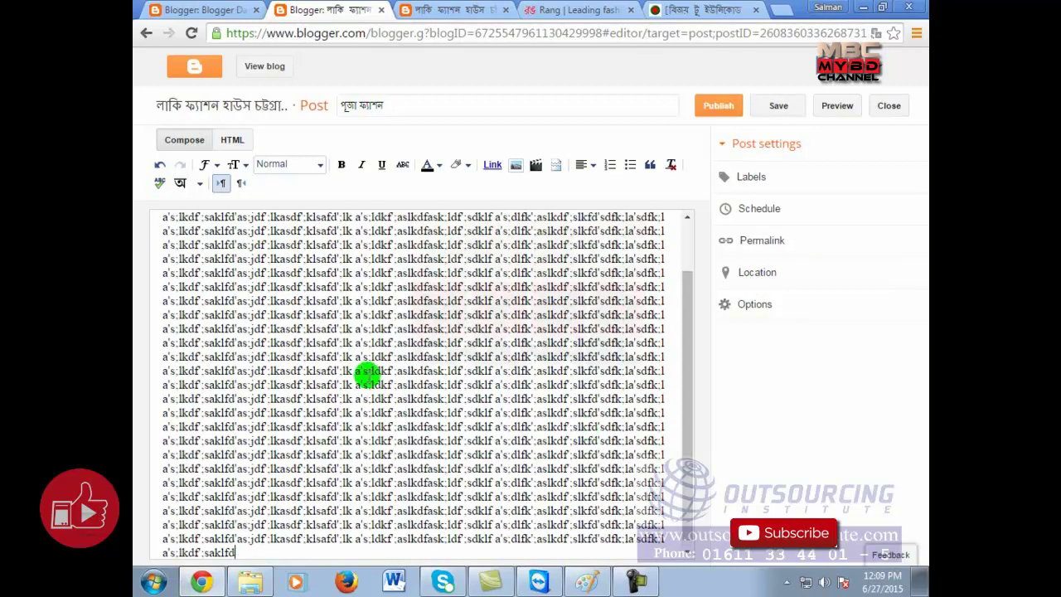
# Split the filler text with blank lines partway through the description to make room for an image.
pyautogui.click(365, 355)
pyautogui.press('Return')
pyautogui.press('Return')
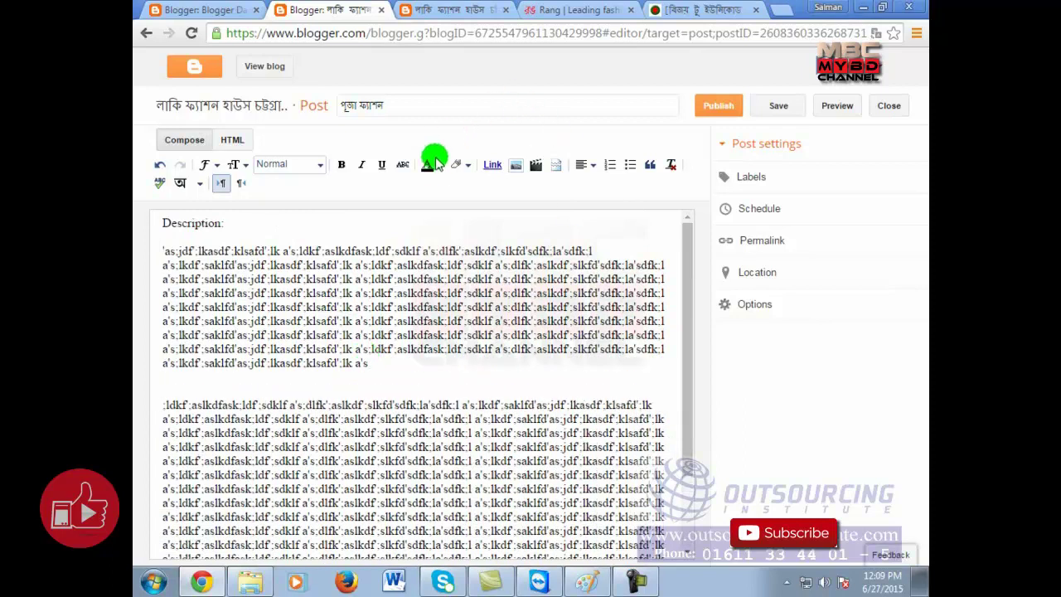
# Upload 1975.jpg from the Videos library and insert it into the gap in the post.
pyautogui.click(514, 164)
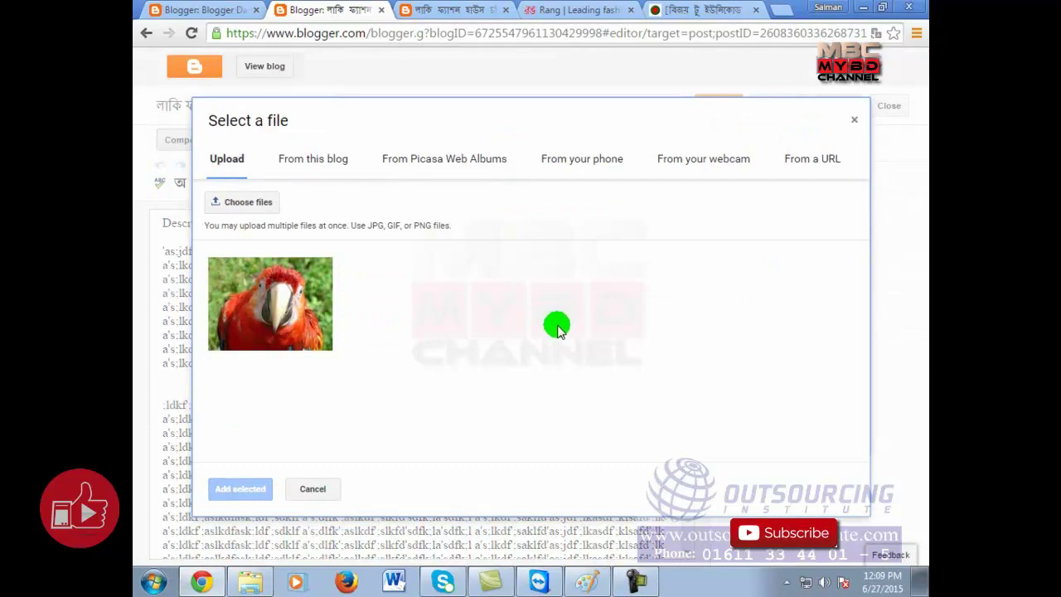
pyautogui.click(261, 201)
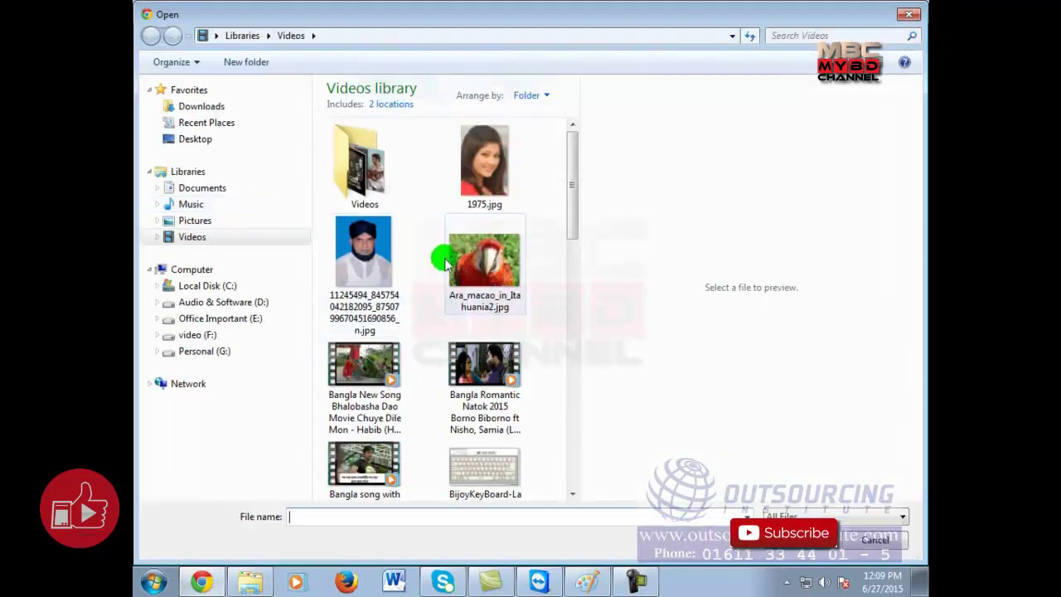
pyautogui.moveTo(574, 147); pyautogui.dragTo(608, 113)
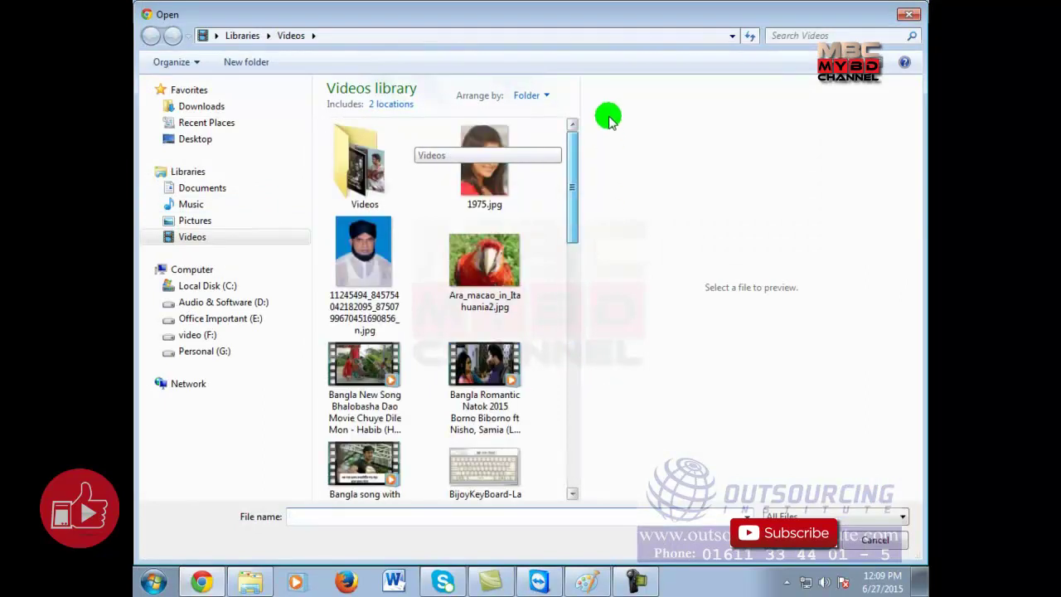
pyautogui.click(484, 161)
pyautogui.click(816, 540)
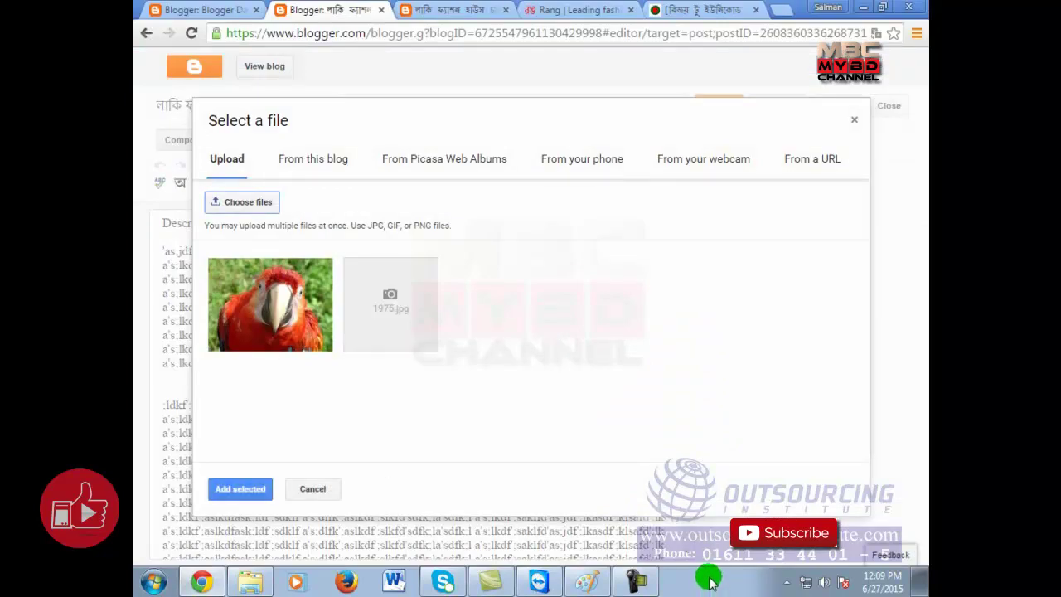
pyautogui.click(380, 308)
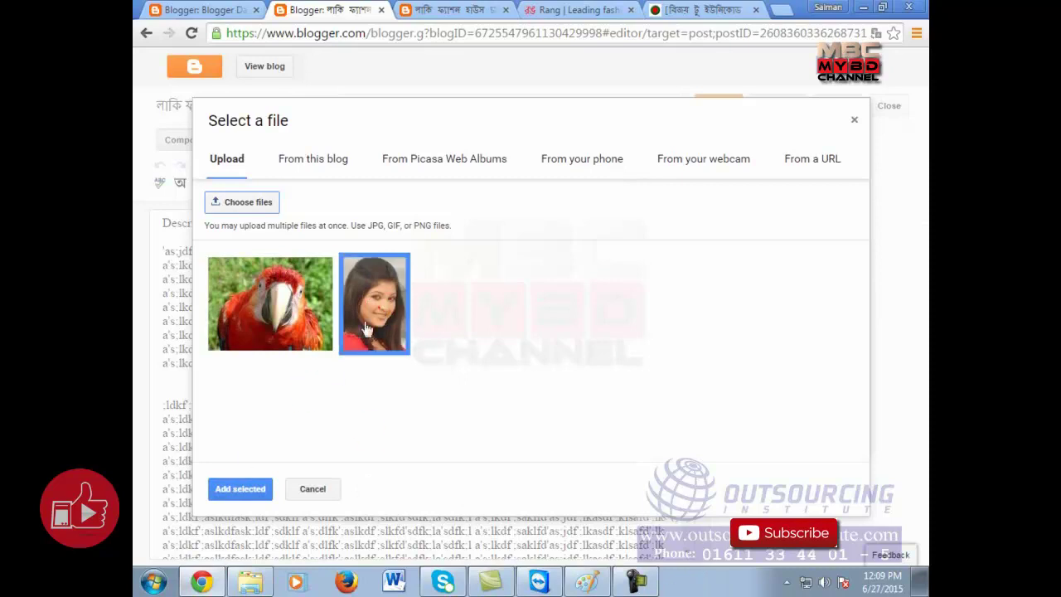
pyautogui.click(251, 487)
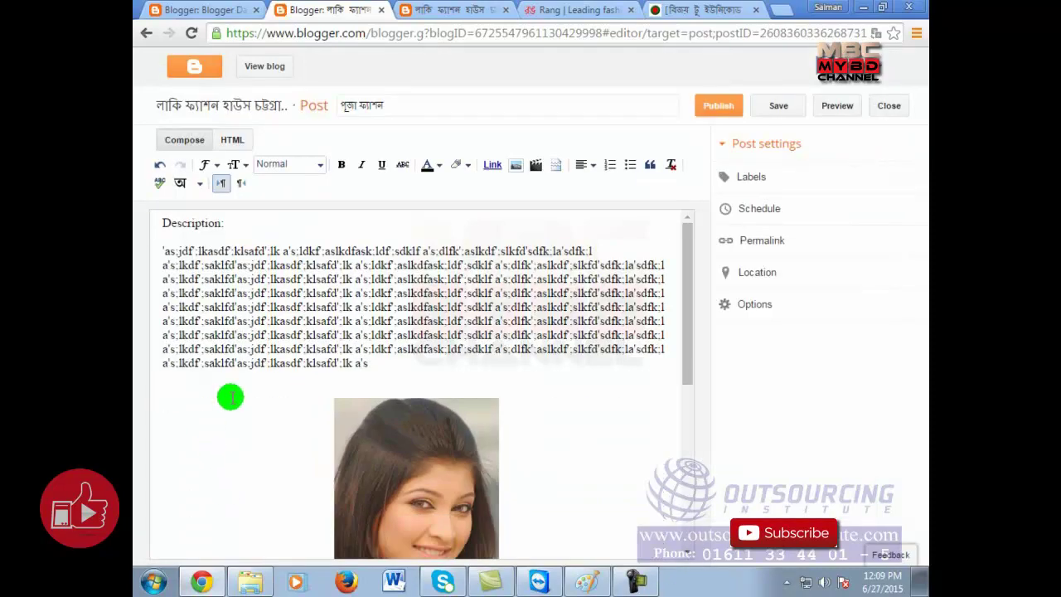
# Set the size of the inserted portrait image to X-Large.
pyautogui.click(412, 436)
pyautogui.click(450, 385)
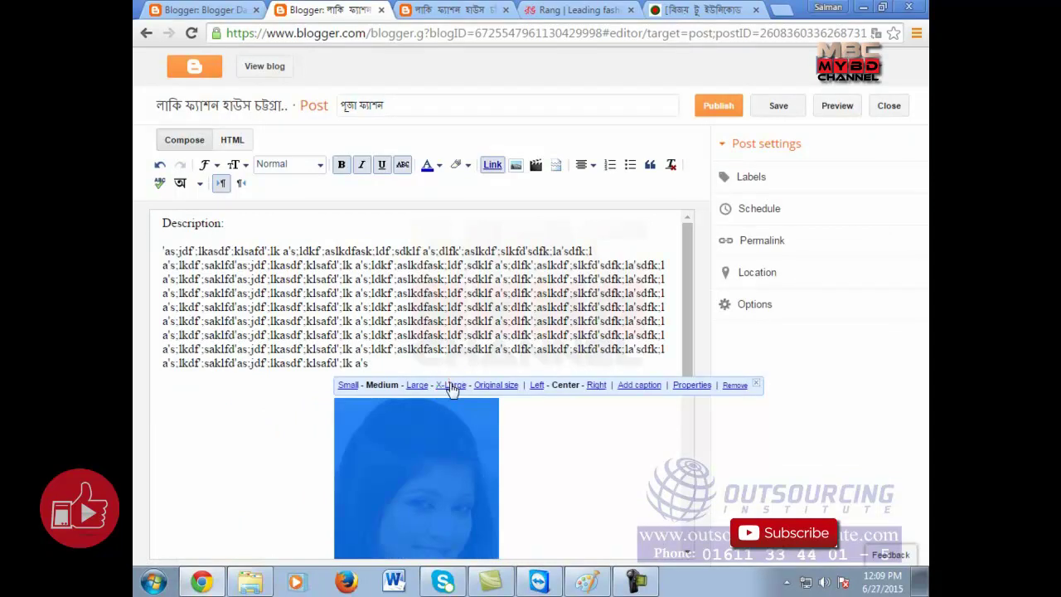
pyautogui.click(618, 444)
# Review the enlarged image and the text below it, and publish the পূজা ফ্যাশন post.
pyautogui.scroll(-5, 623, 381)
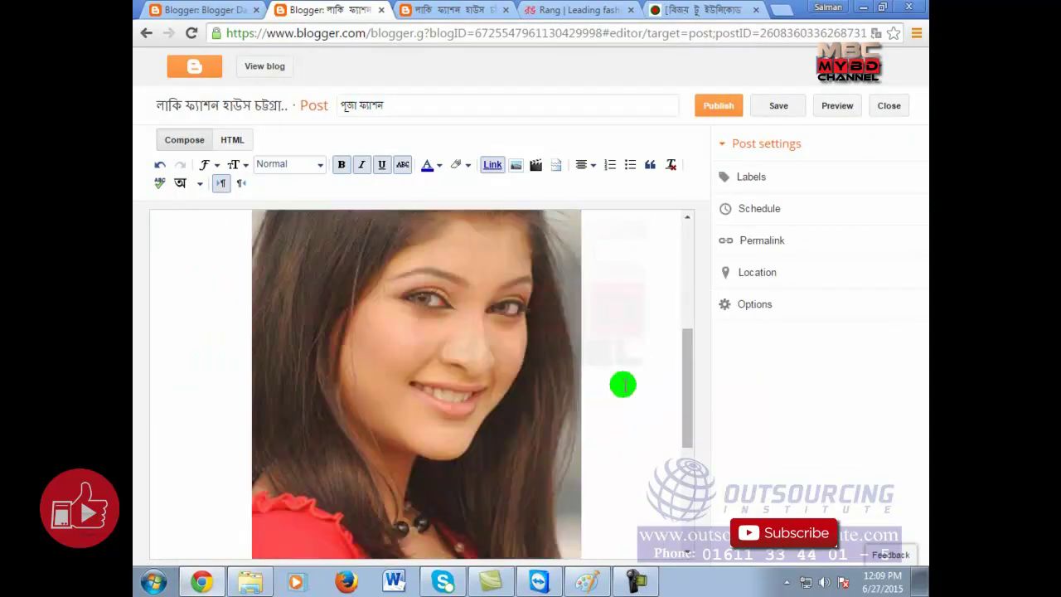
pyautogui.scroll(-3, 623, 381)
pyautogui.scroll(1, 623, 378)
pyautogui.scroll(1, 623, 372)
pyautogui.click(719, 106)
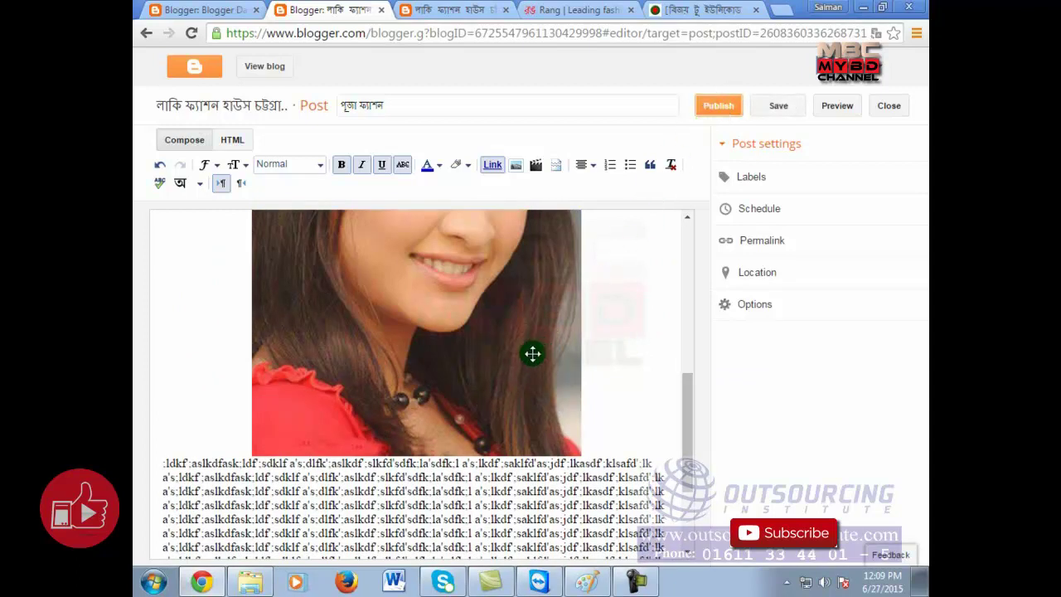
# Publish the পূজা ফ্যাশন post and reload the live blog's home page.
pyautogui.scroll(1, 504, 374)
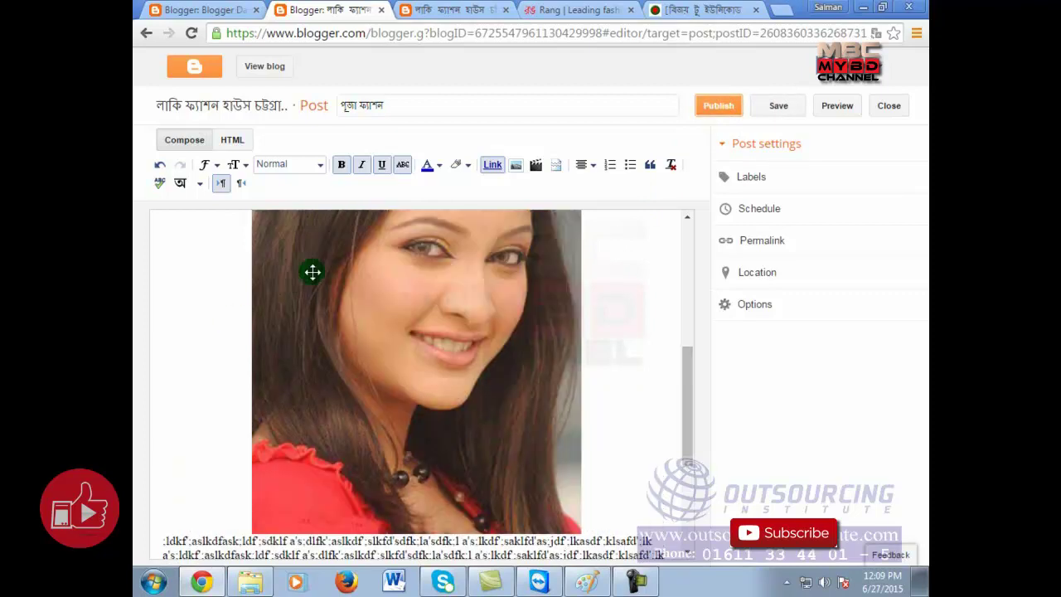
pyautogui.click(719, 105)
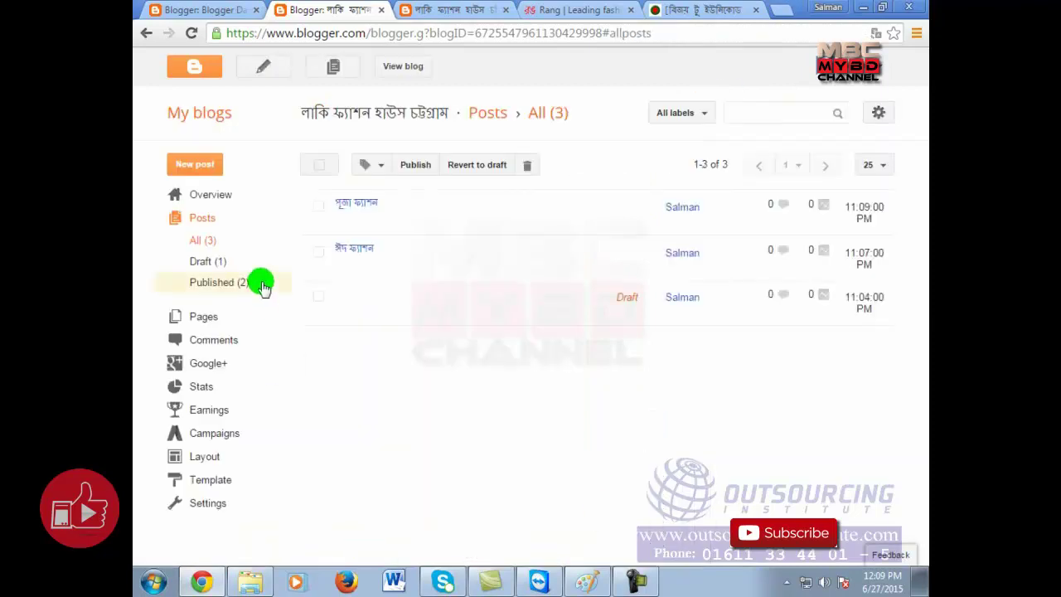
pyautogui.click(437, 8)
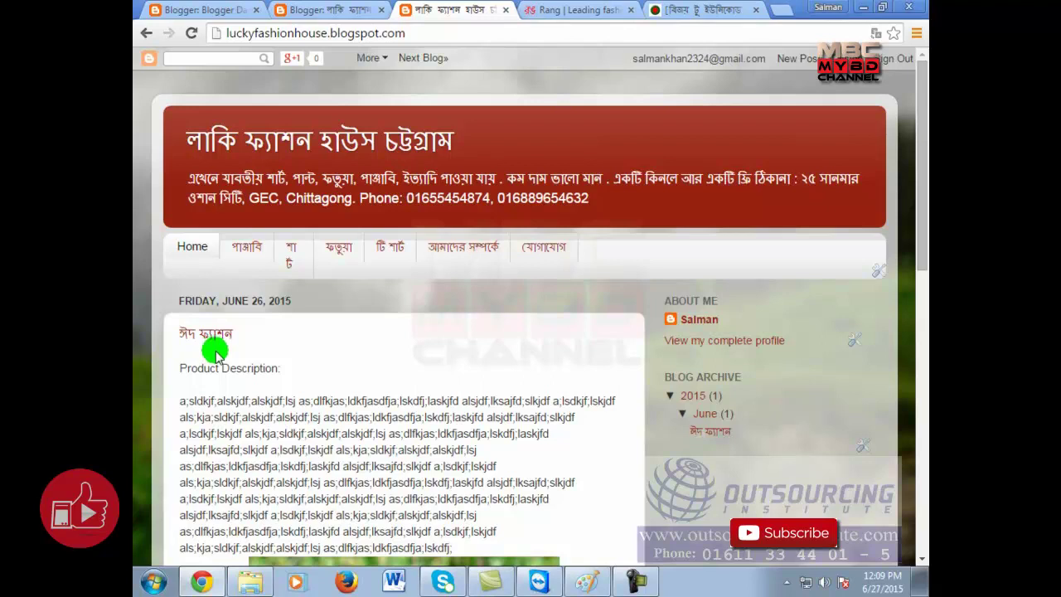
pyautogui.rightClick(572, 133)
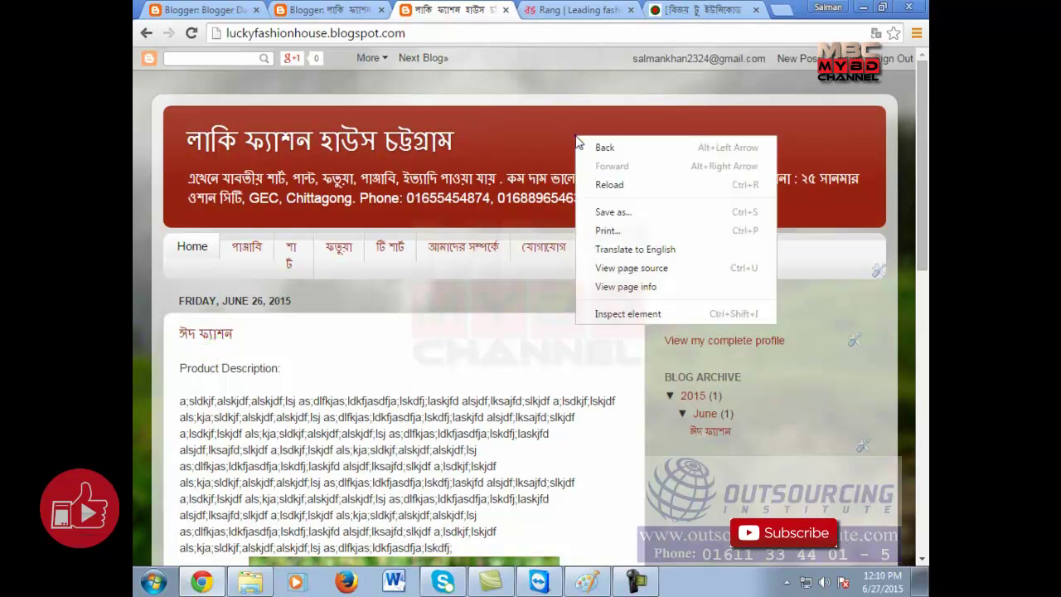
pyautogui.click(612, 183)
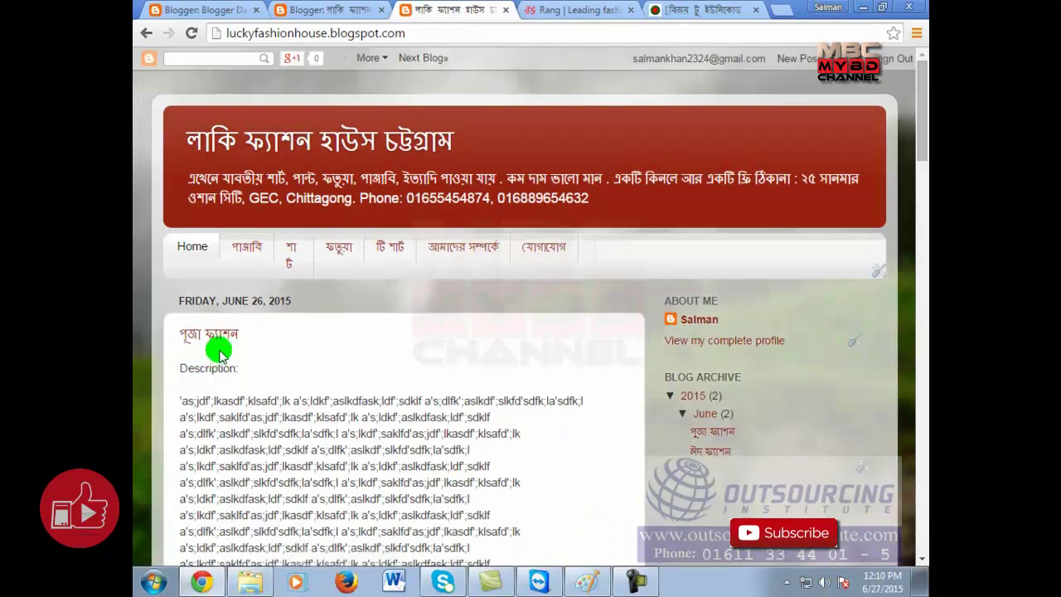
# Look through the published পূজা ফ্যাশন and ঈদ ফ্যাশন posts on the blog's home page.
pyautogui.scroll(-6, 222, 373)
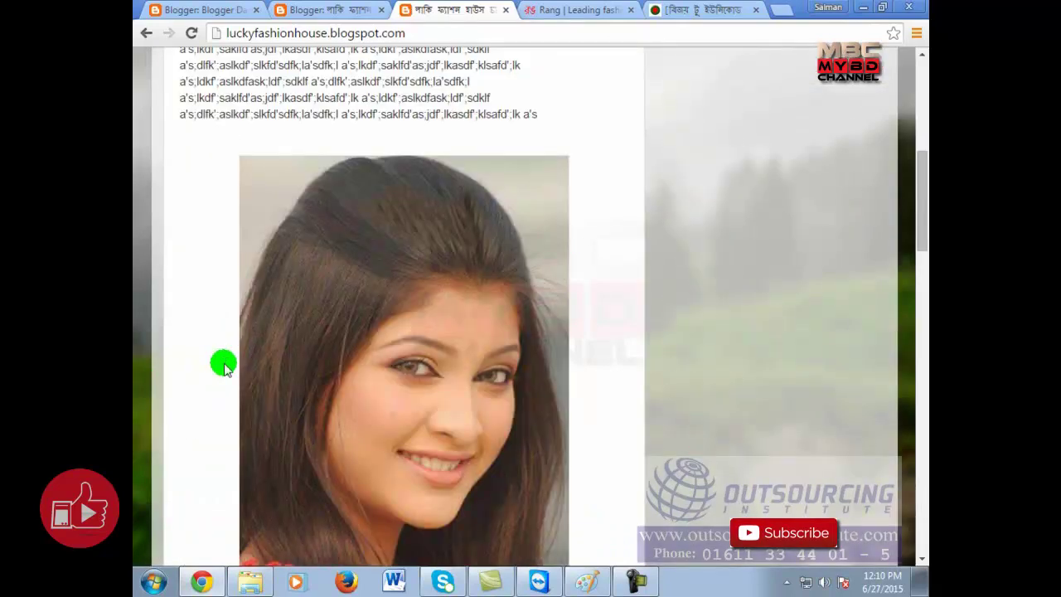
pyautogui.scroll(-10, 308, 407)
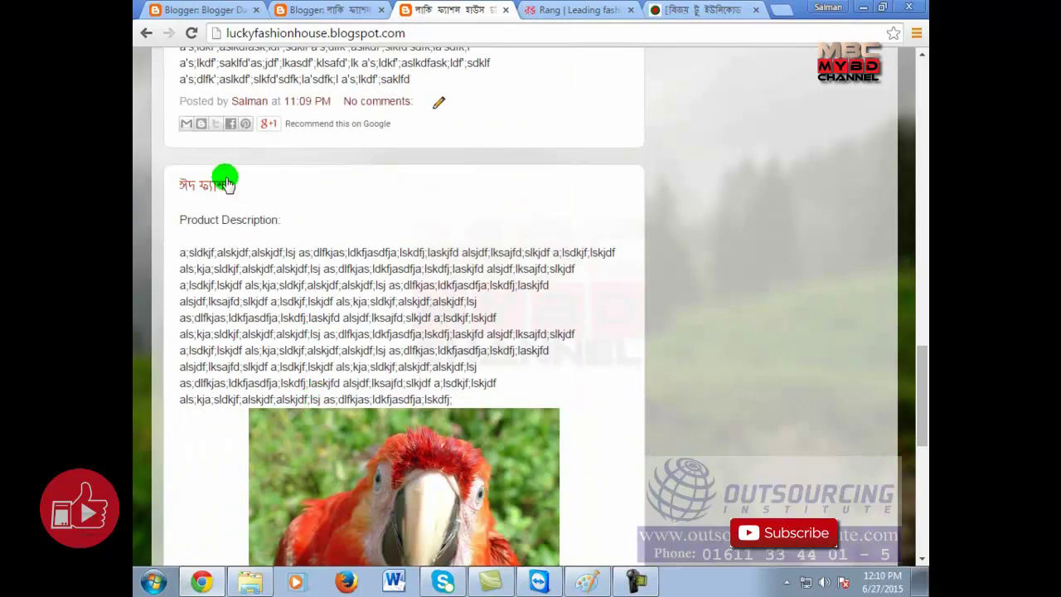
pyautogui.scroll(9, 691, 259)
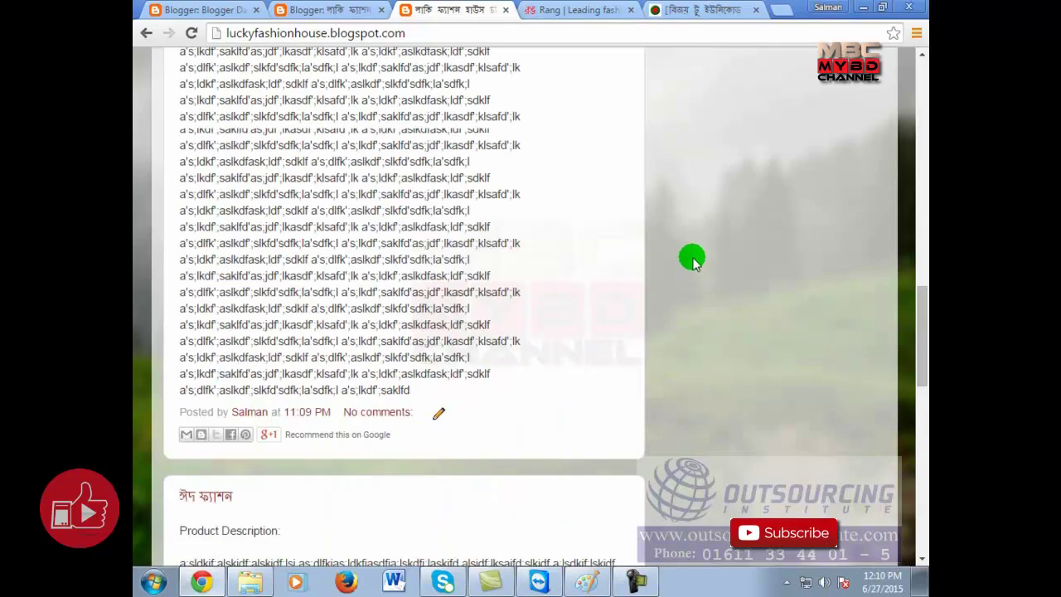
pyautogui.scroll(4, 691, 254)
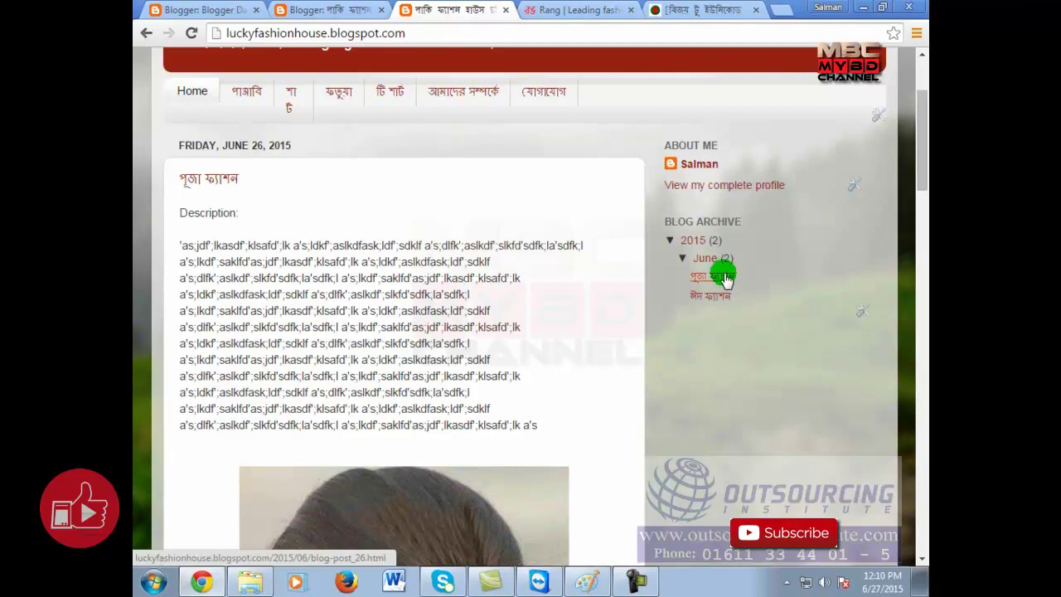
# View the ঈদ ফ্যাশন and পূজা ফ্যাশন posts on their own pages through the blog archive.
pyautogui.click(716, 300)
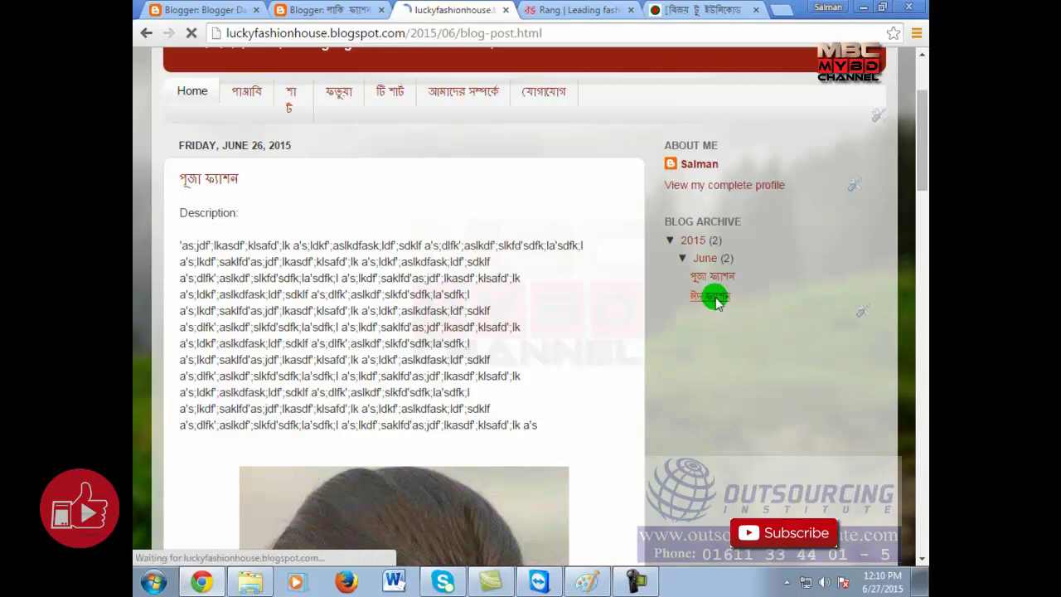
pyautogui.click(711, 430)
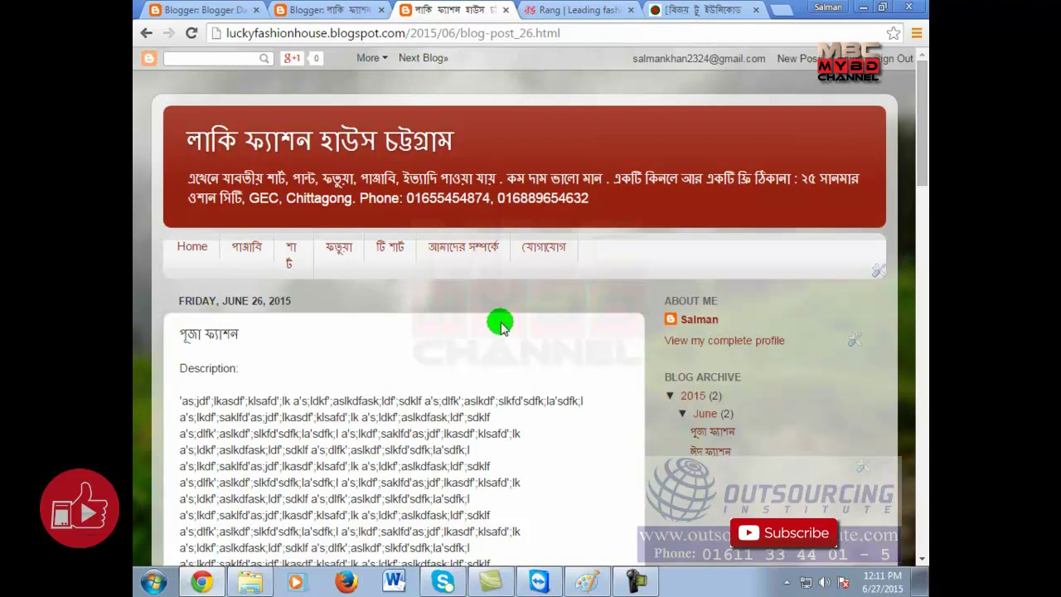
pyautogui.scroll(-1, 499, 325)
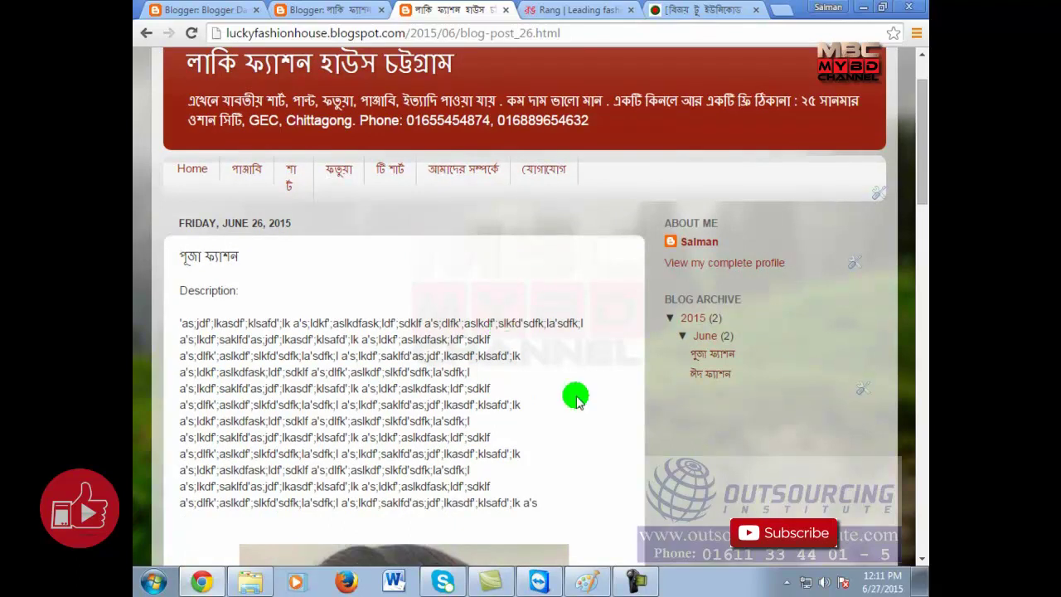
# Return to the blog's home page and examine how the text and images of both posts are laid out.
pyautogui.click(193, 169)
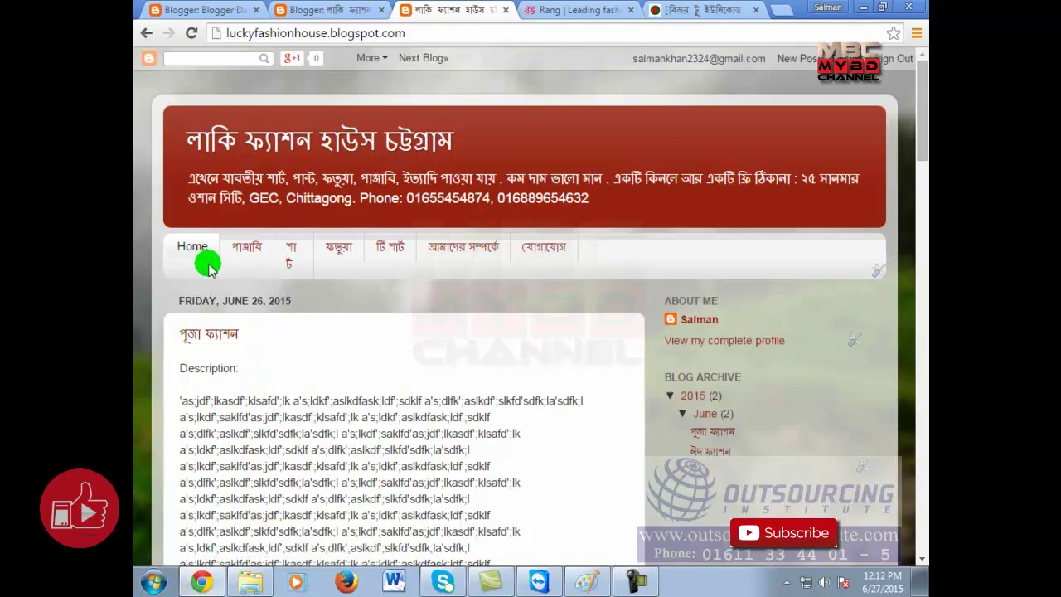
pyautogui.scroll(-3, 290, 330)
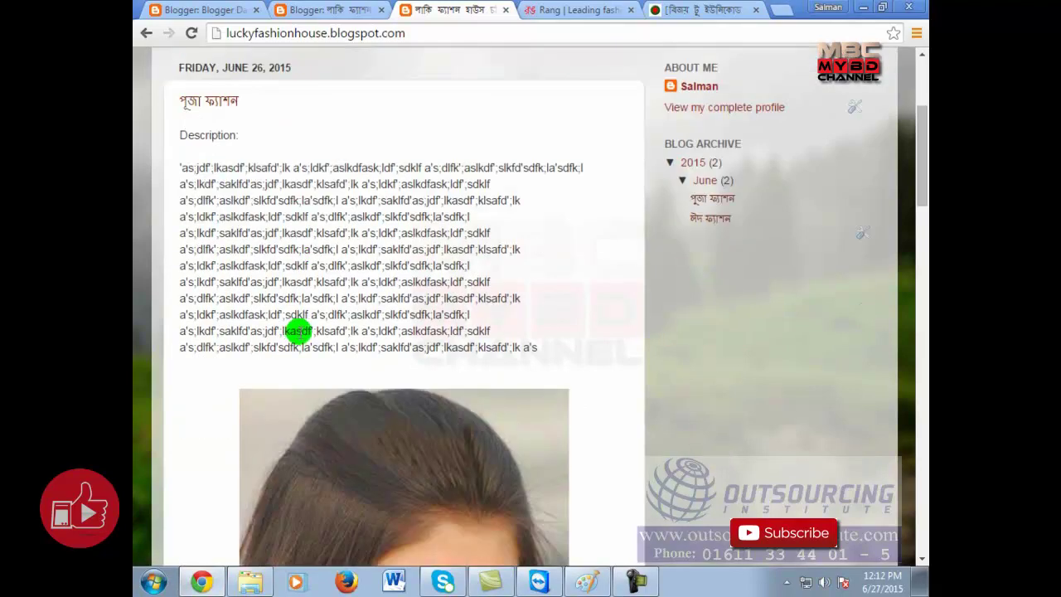
pyautogui.scroll(3, 298, 331)
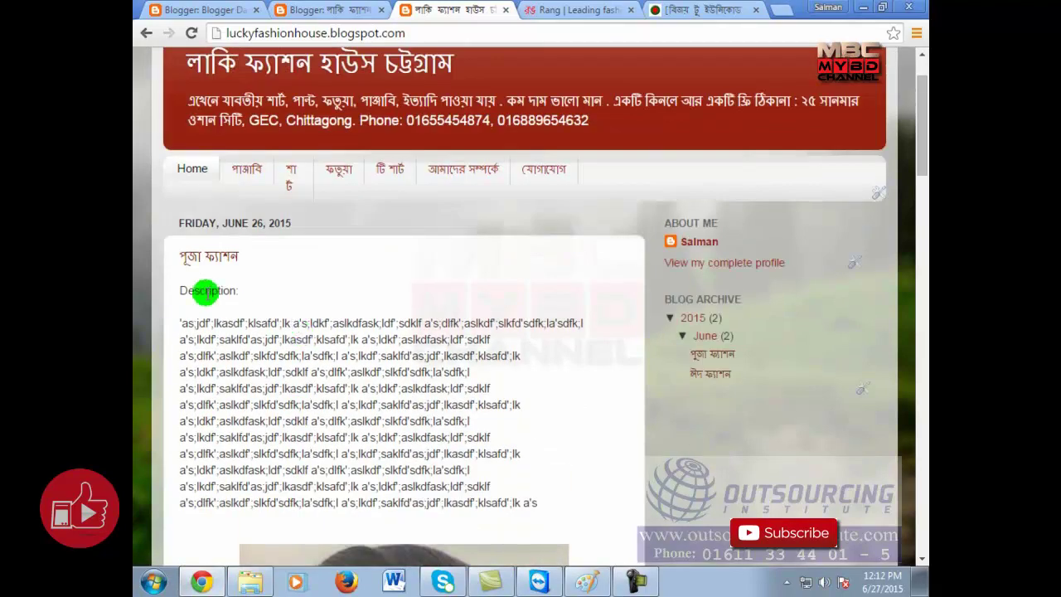
pyautogui.scroll(-4, 392, 415)
pyautogui.scroll(-12, 392, 415)
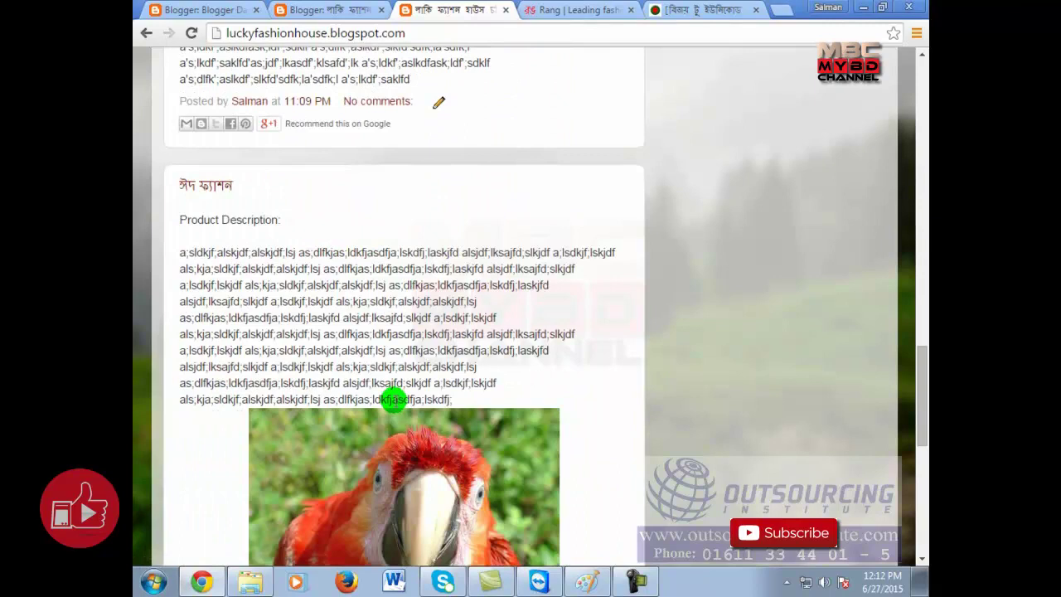
pyautogui.scroll(8, 390, 398)
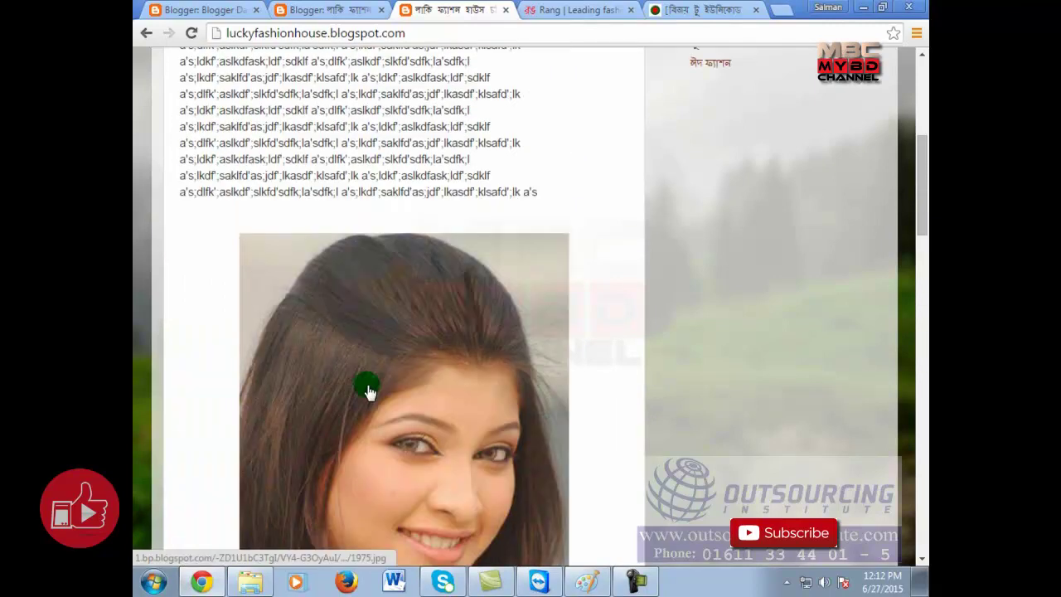
pyautogui.scroll(3, 369, 391)
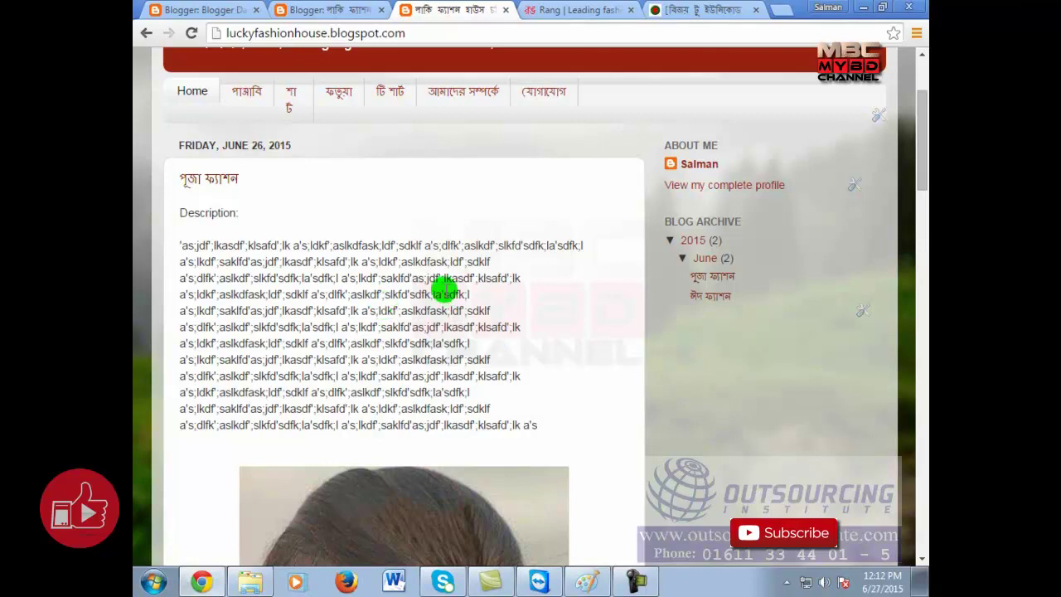
# Check the parrot image on the ঈদ ফ্যাশন post's own page and reopen the পূজা ফ্যাশন post.
pyautogui.click(715, 298)
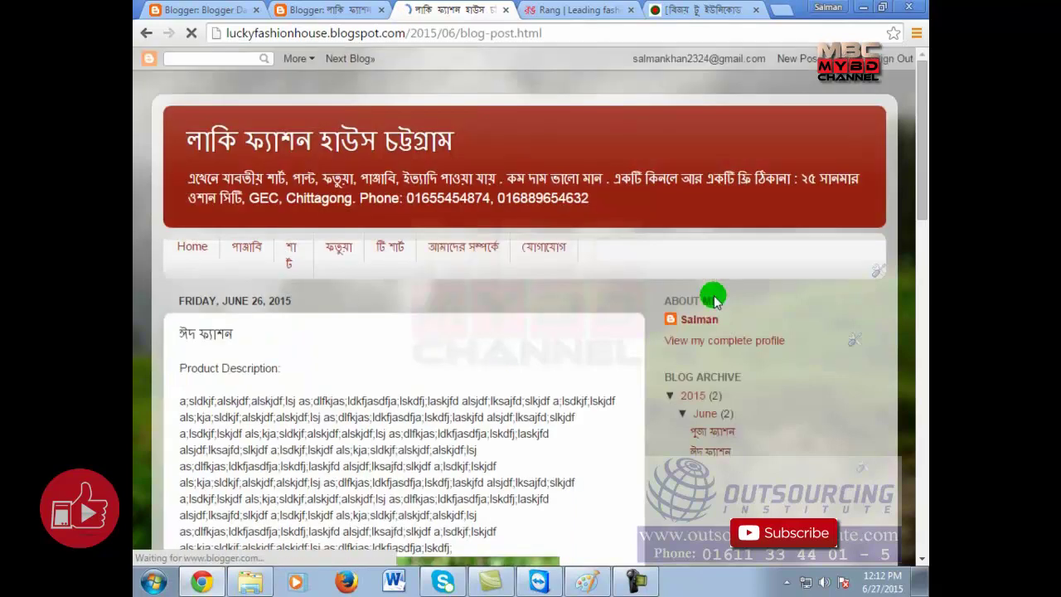
pyautogui.scroll(-4, 435, 352)
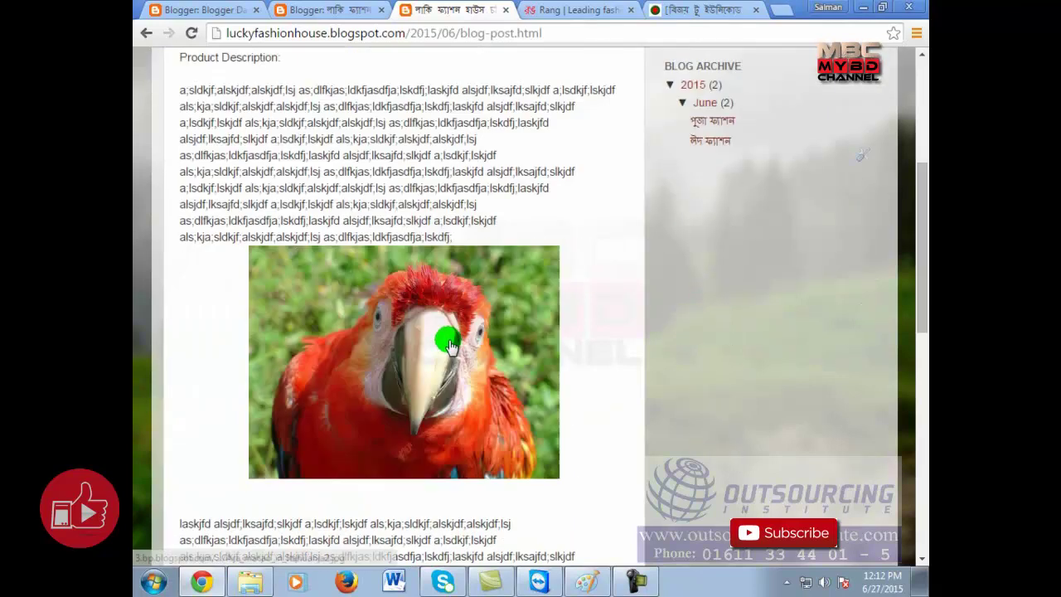
pyautogui.click(696, 124)
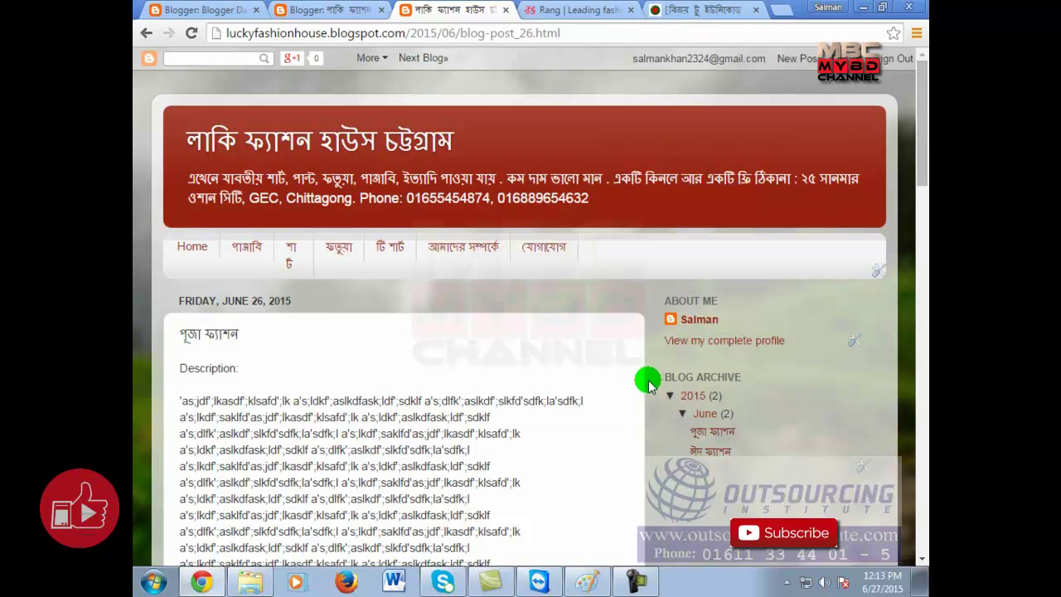
# Examine the পূজা ফ্যাশন post's web address and its page down to the comment section.
pyautogui.click(580, 35)
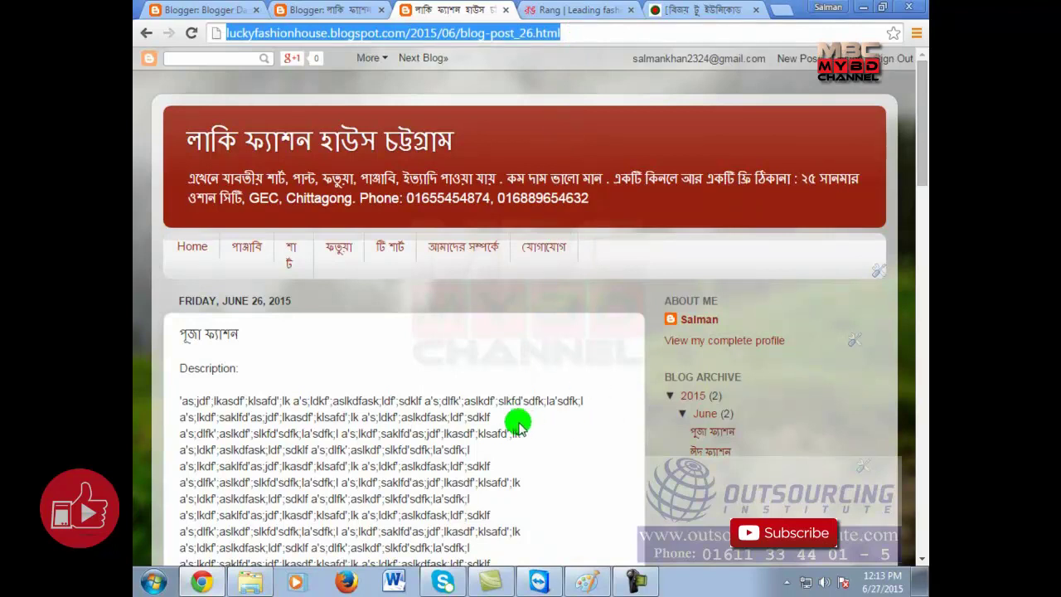
pyautogui.scroll(-3, 525, 432)
pyautogui.scroll(-15, 524, 432)
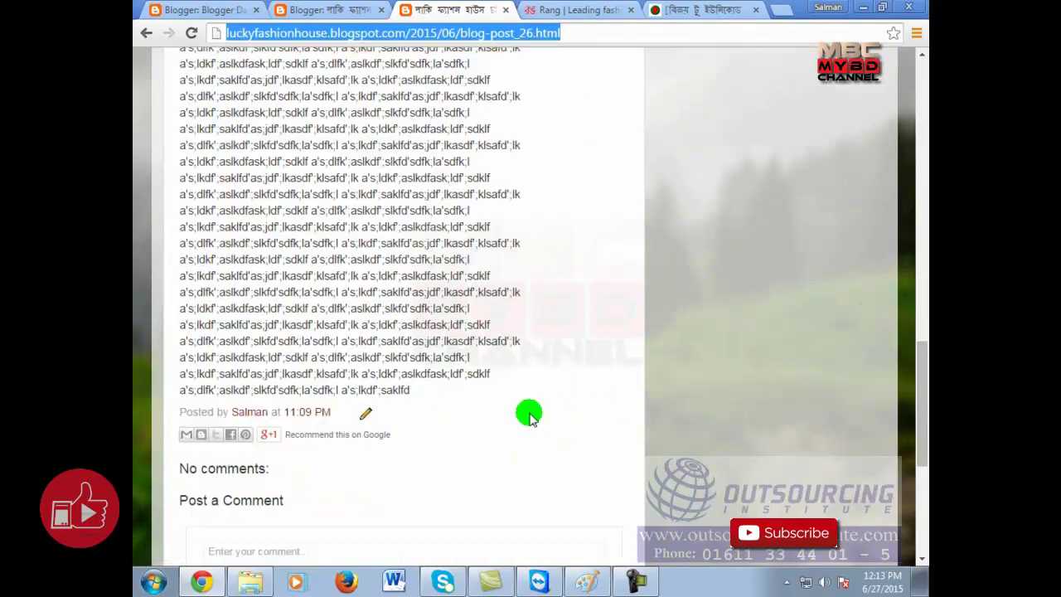
pyautogui.scroll(18, 529, 410)
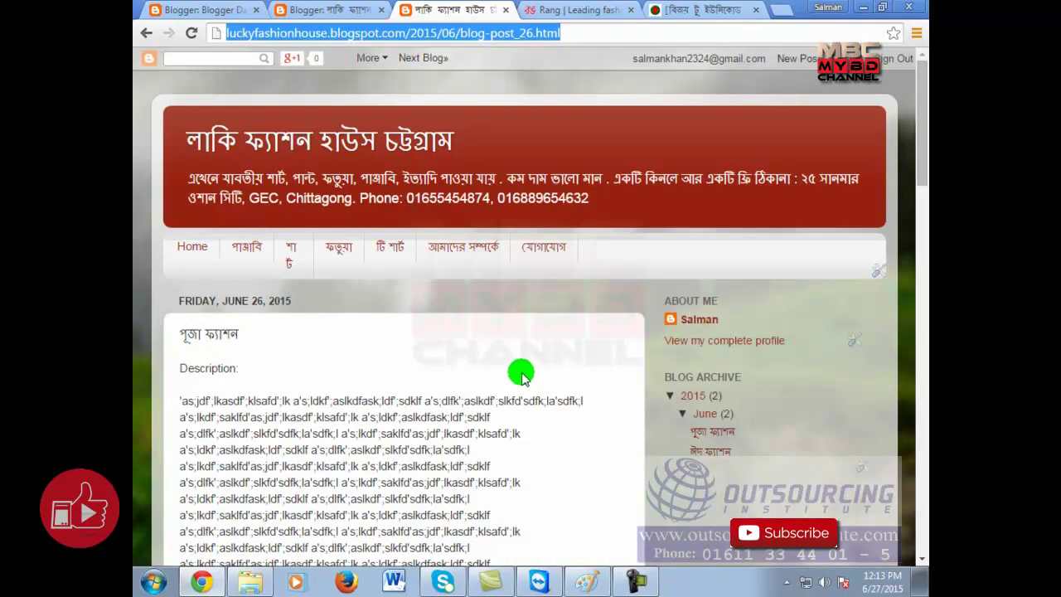
pyautogui.click(591, 30)
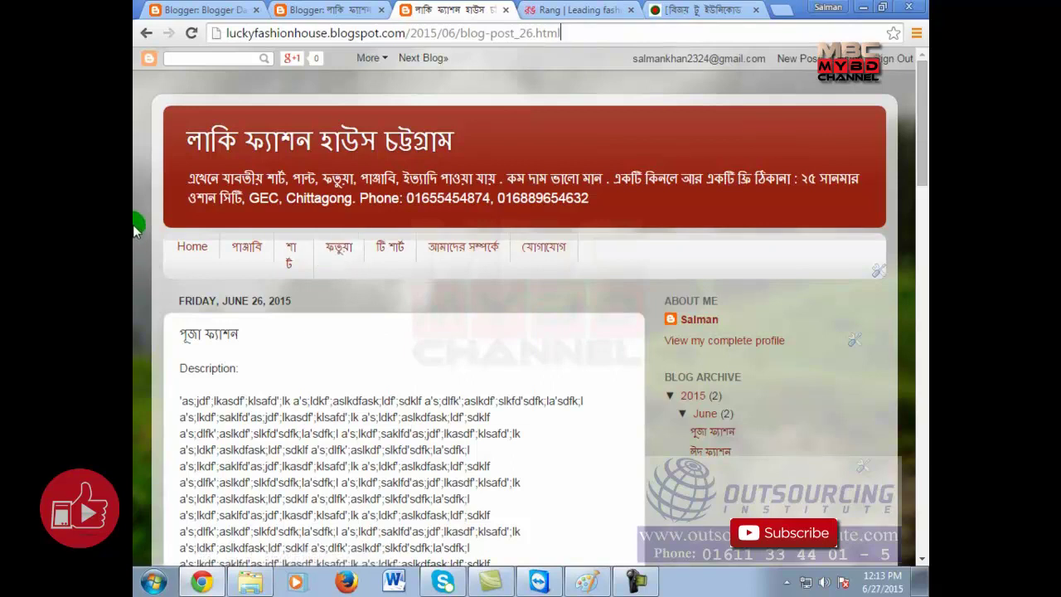
# Open a blank canvas in Paint and handwrite two Bangla words, one diagonally below the other.
pyautogui.click(202, 582)
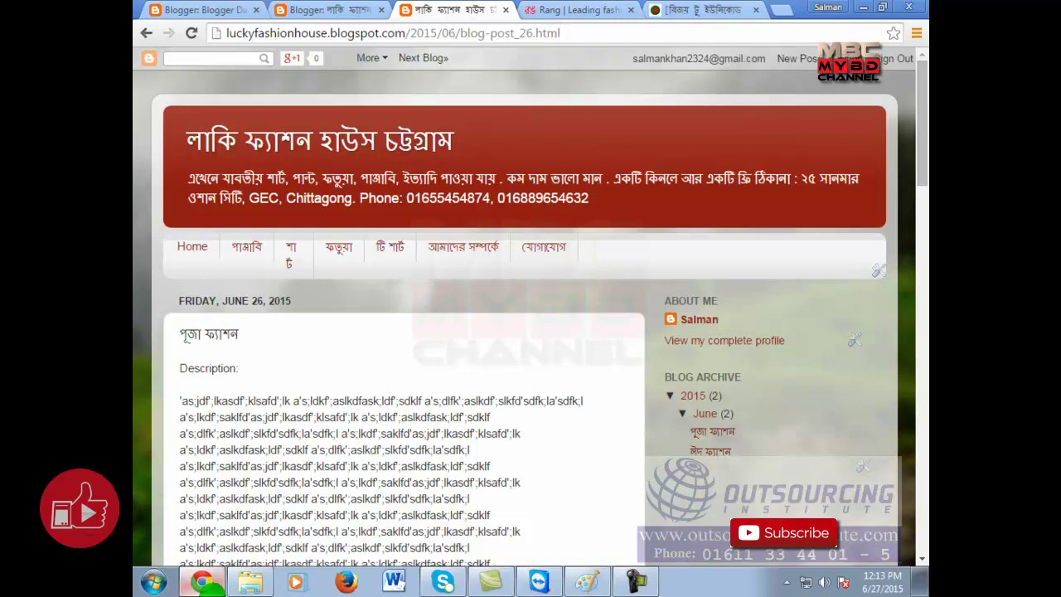
pyautogui.click(154, 580)
pyautogui.click(219, 126)
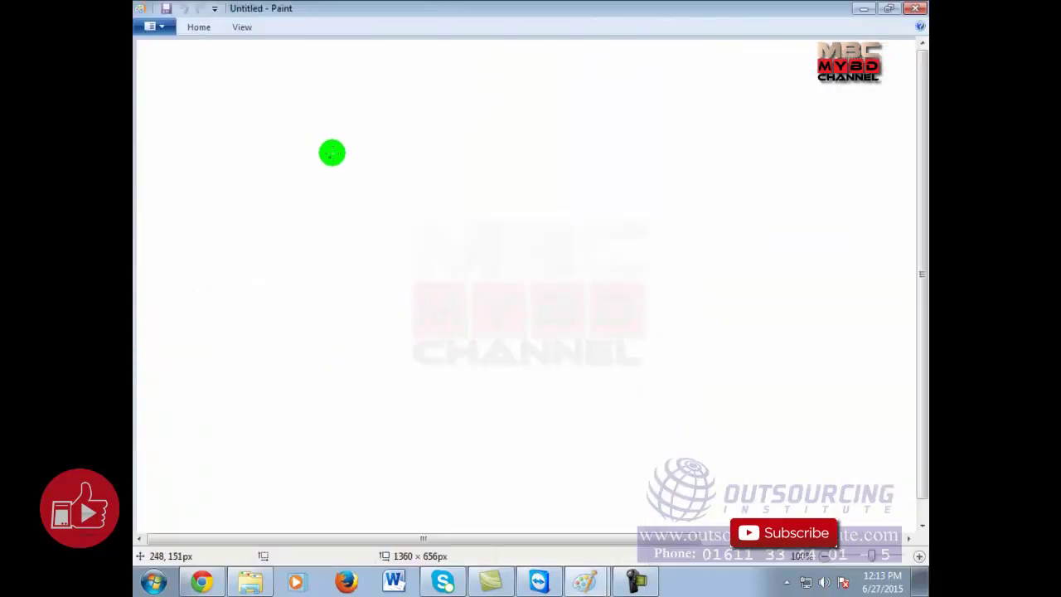
pyautogui.moveTo(361, 159)
pyautogui.mouseDown()
pyautogui.moveTo(359, 135)
pyautogui.moveTo(390, 135)
pyautogui.moveTo(397, 102)
pyautogui.mouseUp()
pyautogui.moveTo(393, 176)
pyautogui.mouseDown()
pyautogui.moveTo(390, 185)
pyautogui.moveTo(440, 192)
pyautogui.mouseUp()
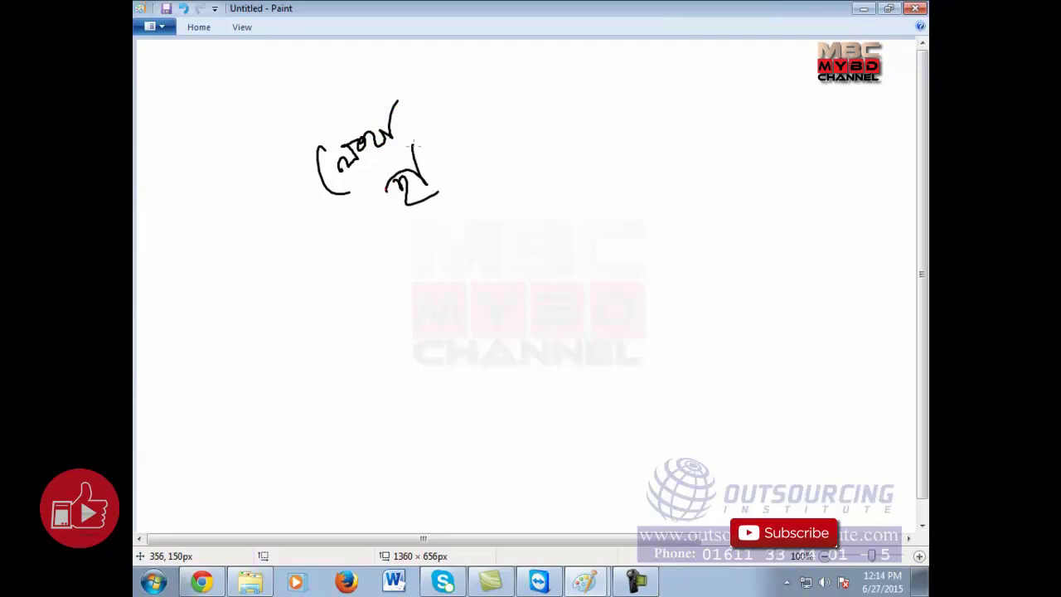
# Handwrite "video." and "Animation." on slanted lines below the Bangla words.
pyautogui.moveTo(455, 249)
pyautogui.mouseDown()
pyautogui.moveTo(476, 221)
pyautogui.moveTo(530, 208)
pyautogui.mouseUp()
pyautogui.click(559, 201)
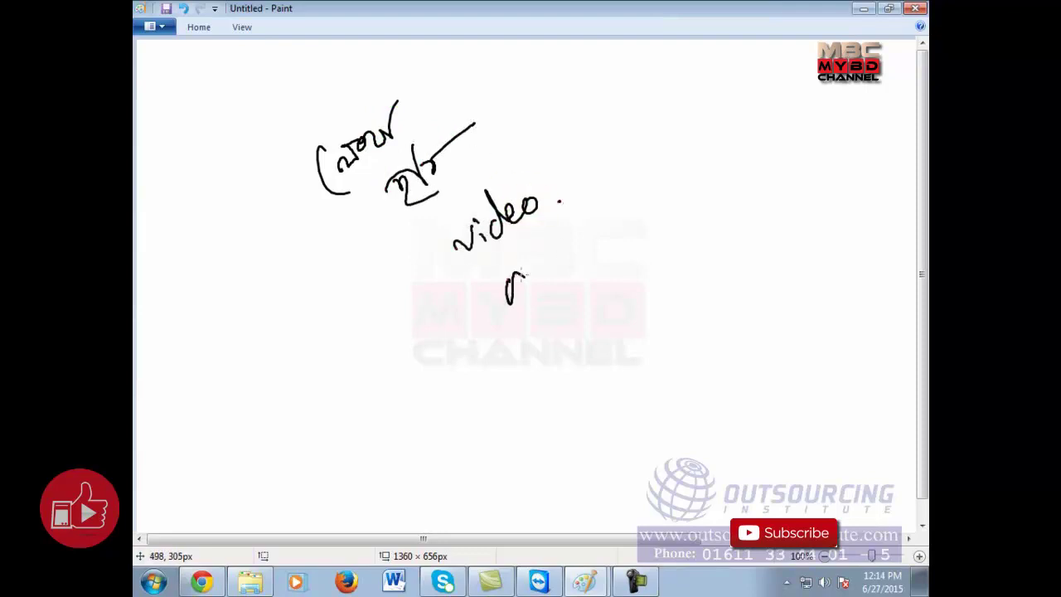
pyautogui.moveTo(569, 264); pyautogui.dragTo(606, 239)
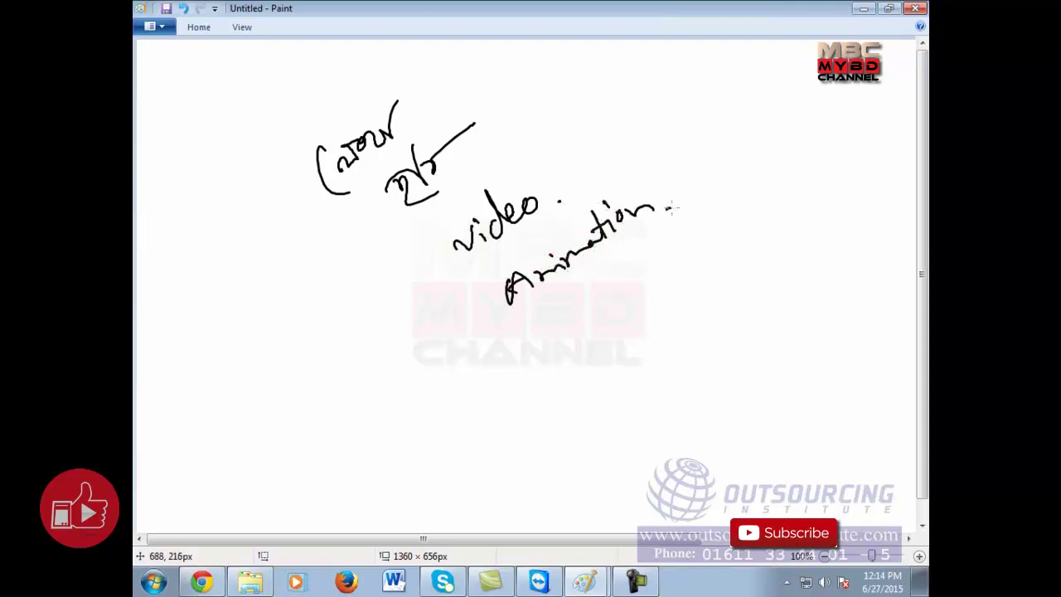
pyautogui.click(566, 389)
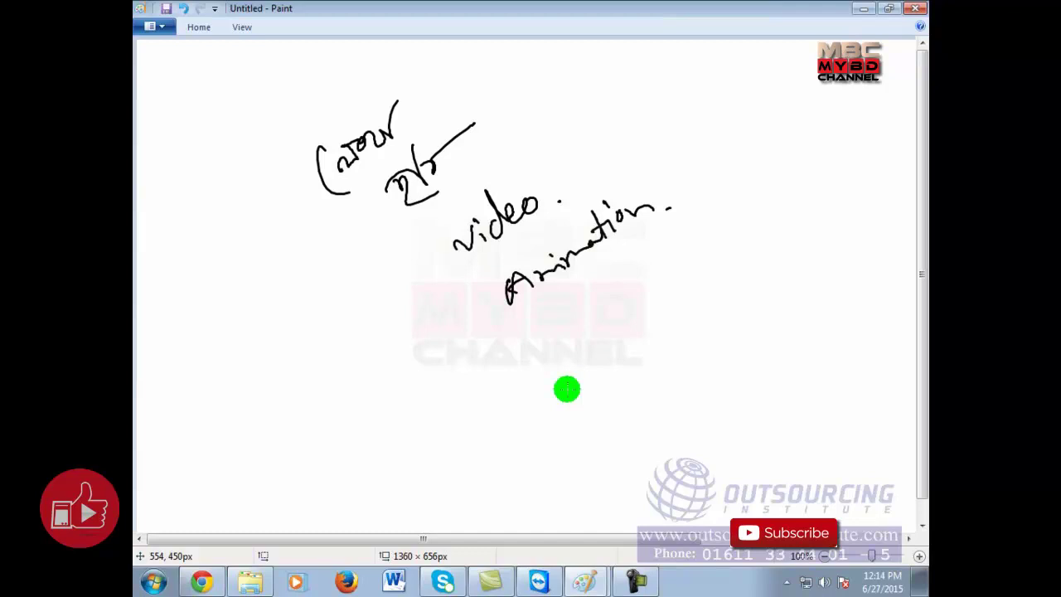
# Handwrite "Gadget." below "Animation", redoing its misdrawn letters, and draw a rising slanted line above "video".
pyautogui.click(579, 332)
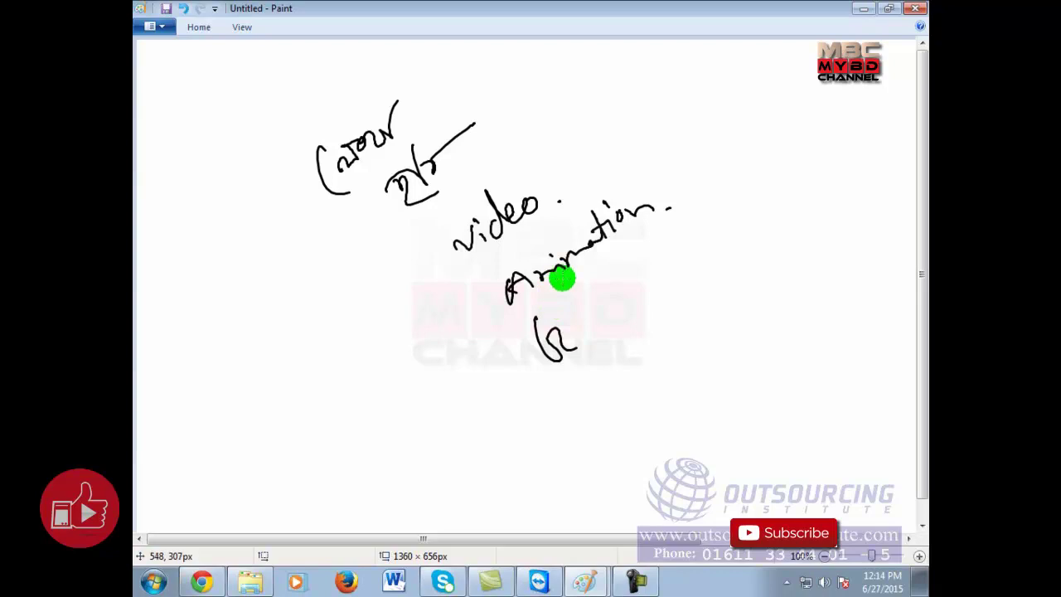
pyautogui.moveTo(585, 323); pyautogui.dragTo(633, 322)
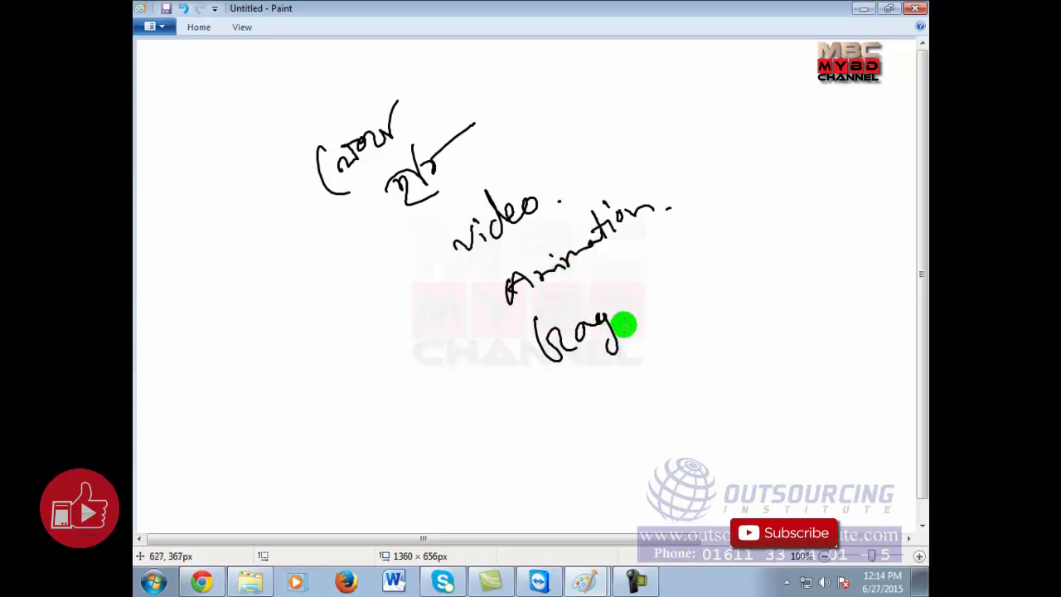
pyautogui.hotkey('ctrl', 'z')
pyautogui.moveTo(571, 334)
pyautogui.mouseDown()
pyautogui.moveTo(630, 267)
pyautogui.moveTo(653, 286)
pyautogui.mouseUp()
pyautogui.click(679, 269)
pyautogui.click(679, 268)
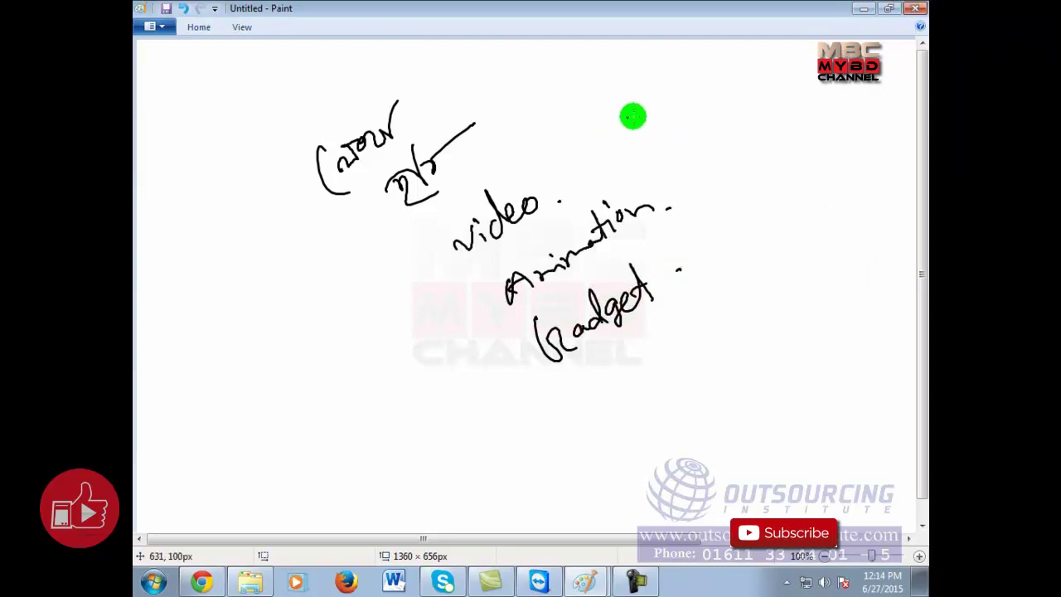
pyautogui.moveTo(563, 177); pyautogui.dragTo(694, 98)
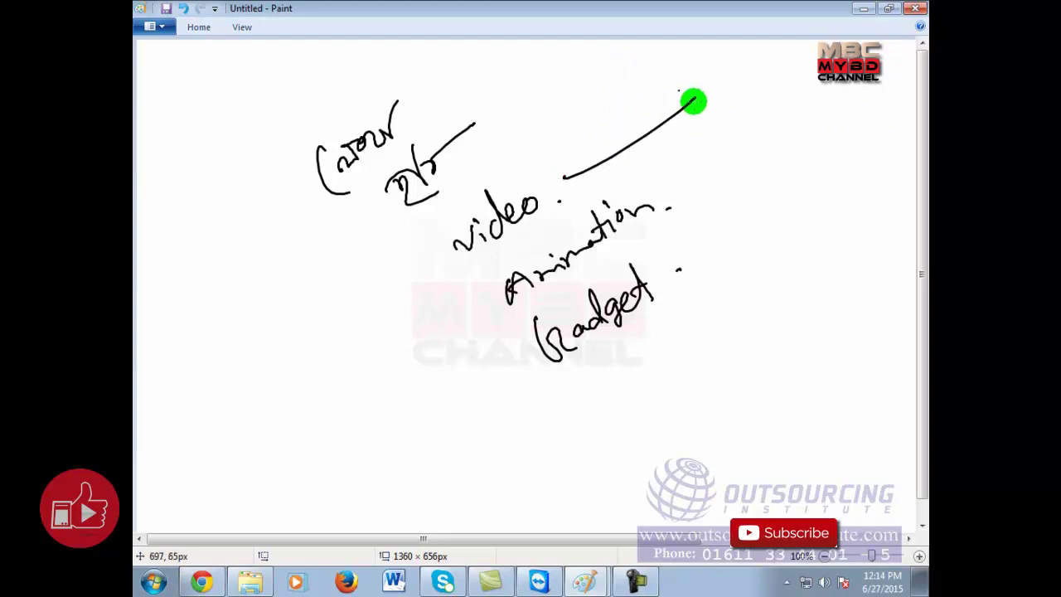
# Switch to Chrome and open the পাঞ্জাবি page of the fashion house blog.
pyautogui.click(202, 582)
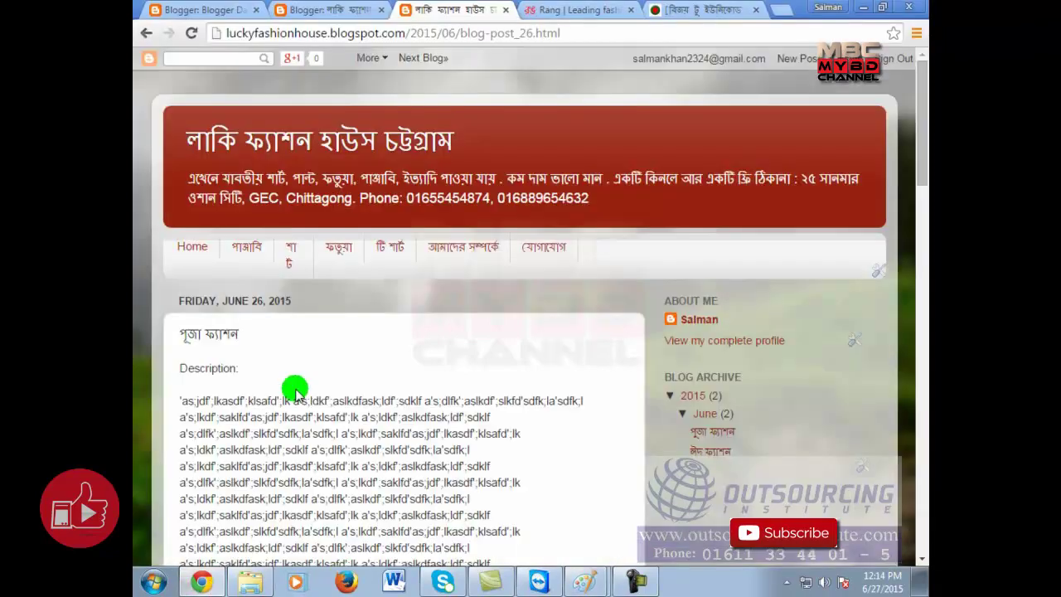
pyautogui.click(242, 257)
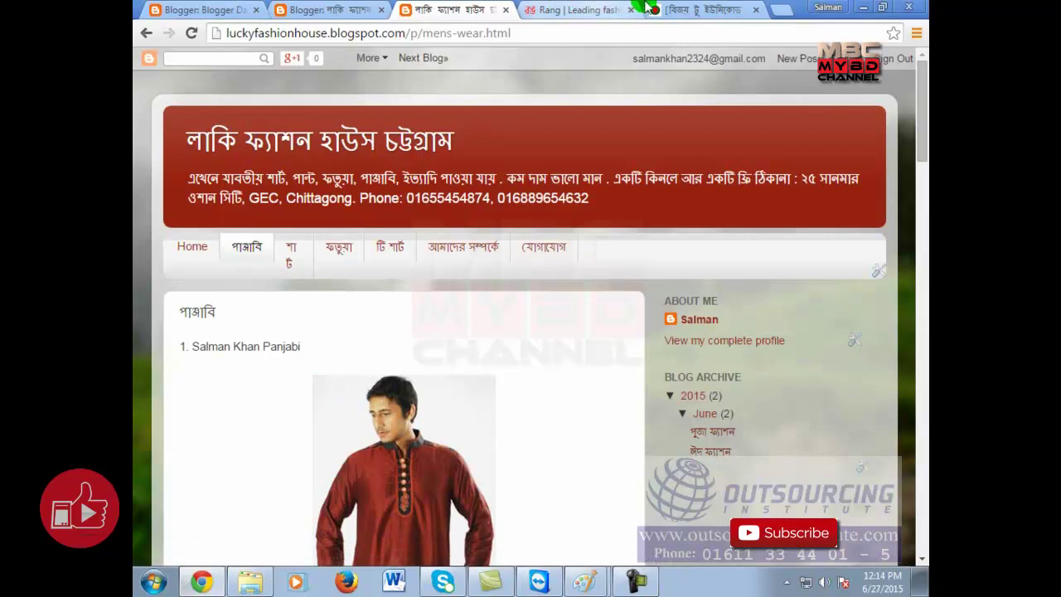
# Replace the Rang shop page with Google and search the web for "panjabi".
pyautogui.click(696, 9)
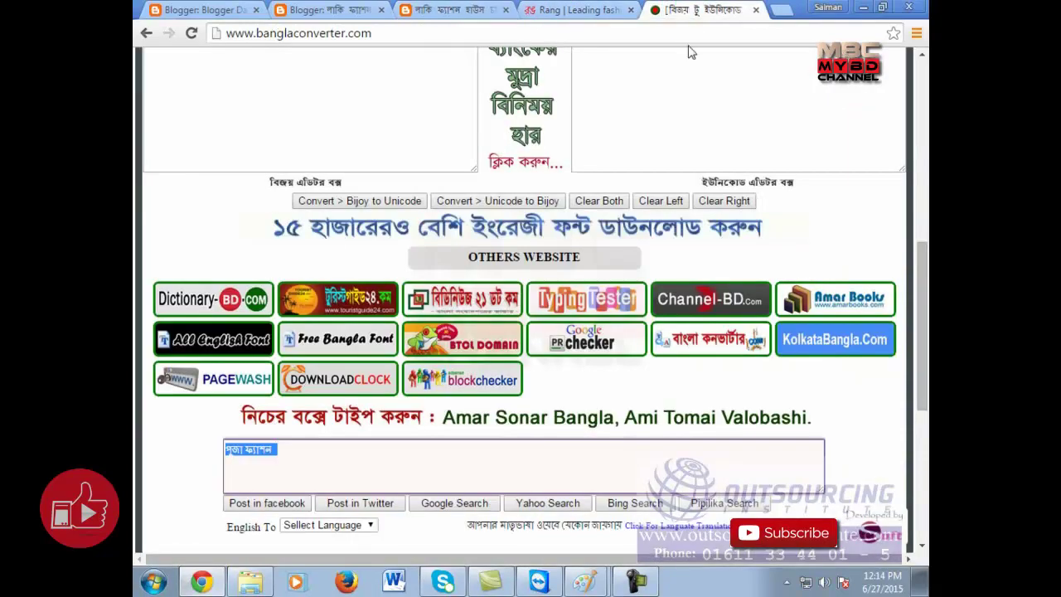
pyautogui.click(557, 8)
pyautogui.hotkey('ctrl', 'l')
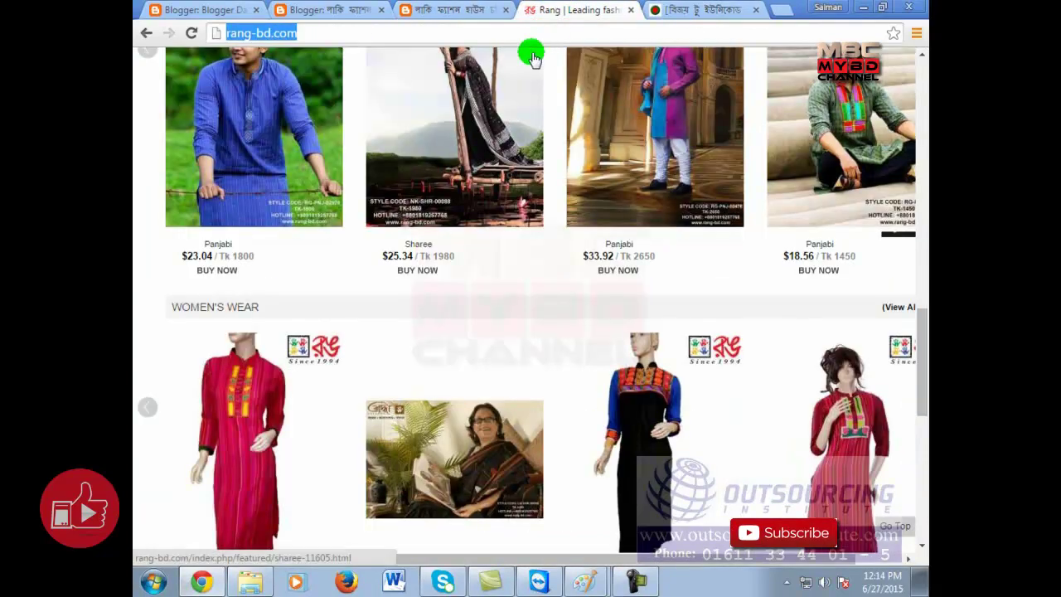
pyautogui.write('google')
pyautogui.press('Return')
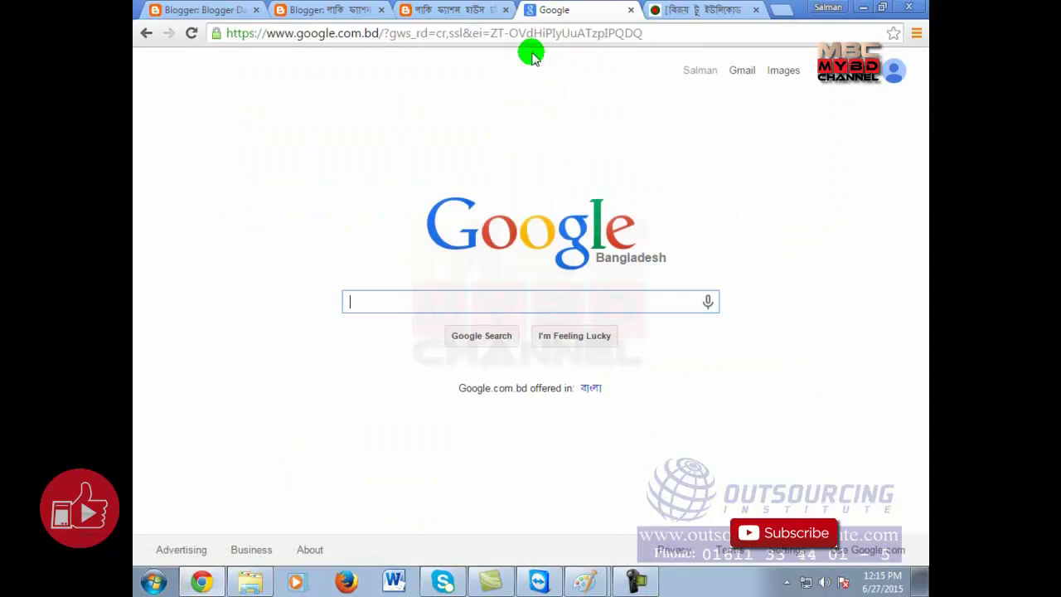
pyautogui.write('panjabi')
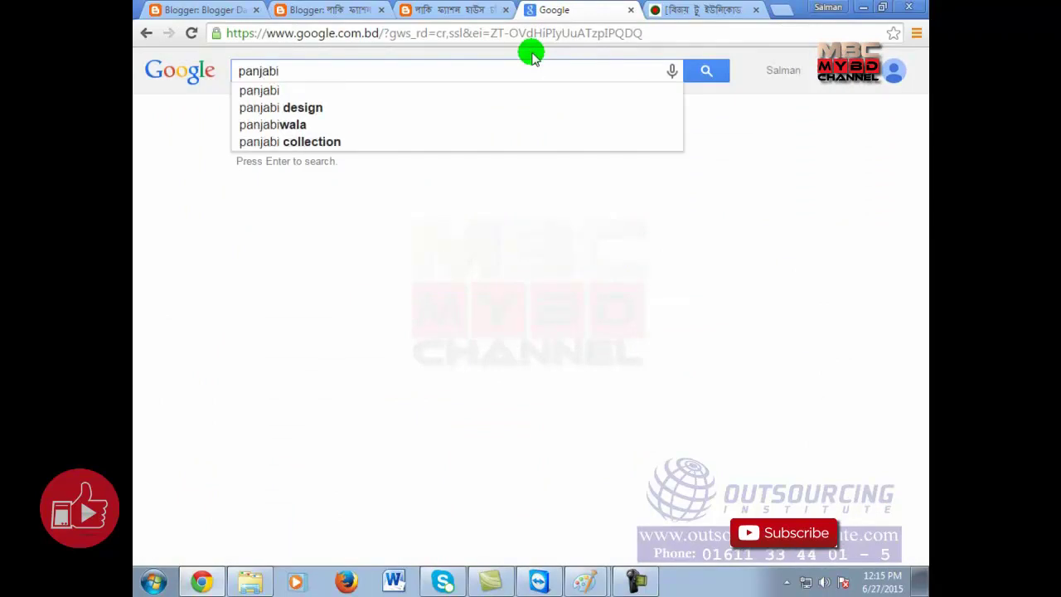
pyautogui.press('Return')
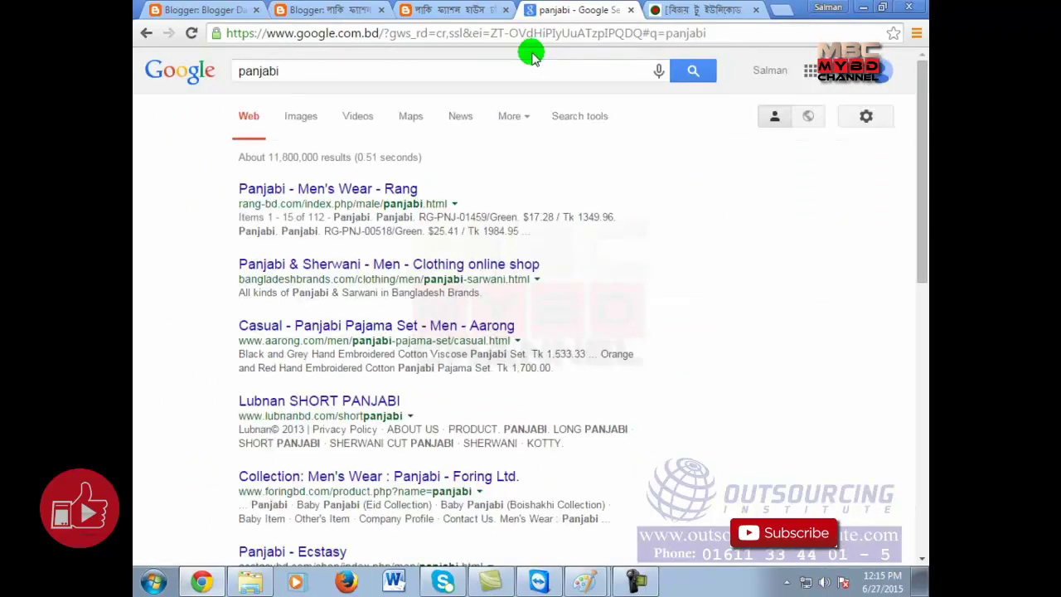
pyautogui.click(507, 121)
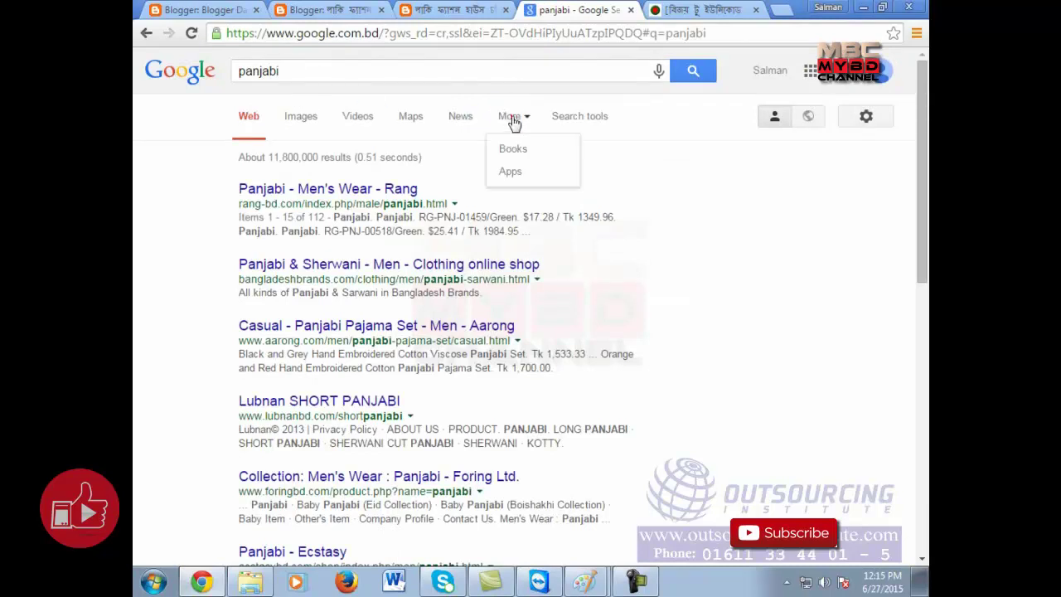
# Replace the Google results with the YouTube home page at youtube.com.
pyautogui.click(381, 34)
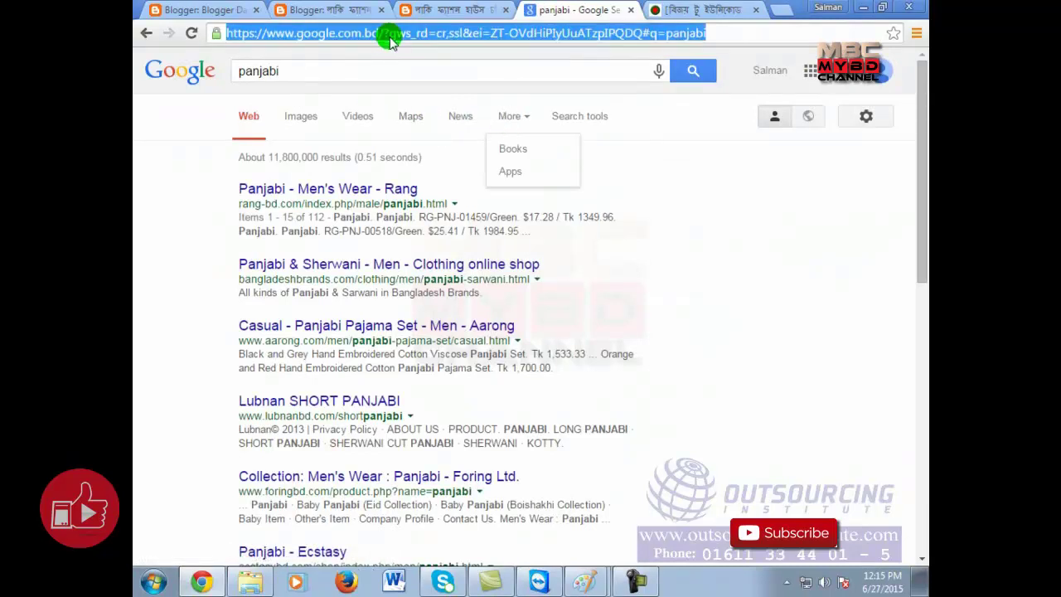
pyautogui.write('you')
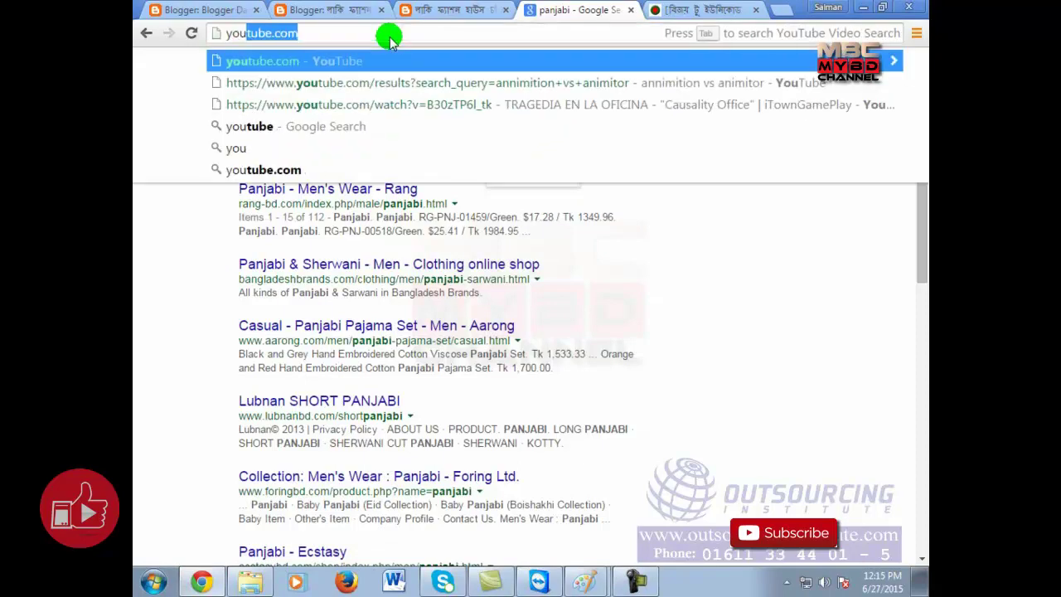
pyautogui.press('Return')
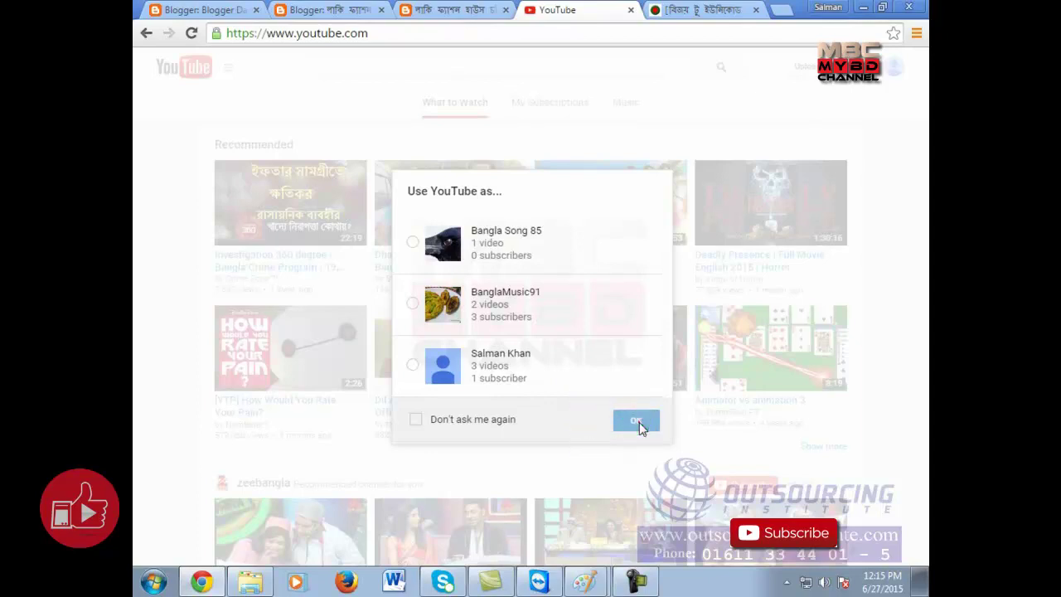
# Choose to use YouTube as the Bangla Song 85 channel, with "Don't ask me again" enabled.
pyautogui.click(701, 38)
pyautogui.click(701, 37)
pyautogui.click(415, 420)
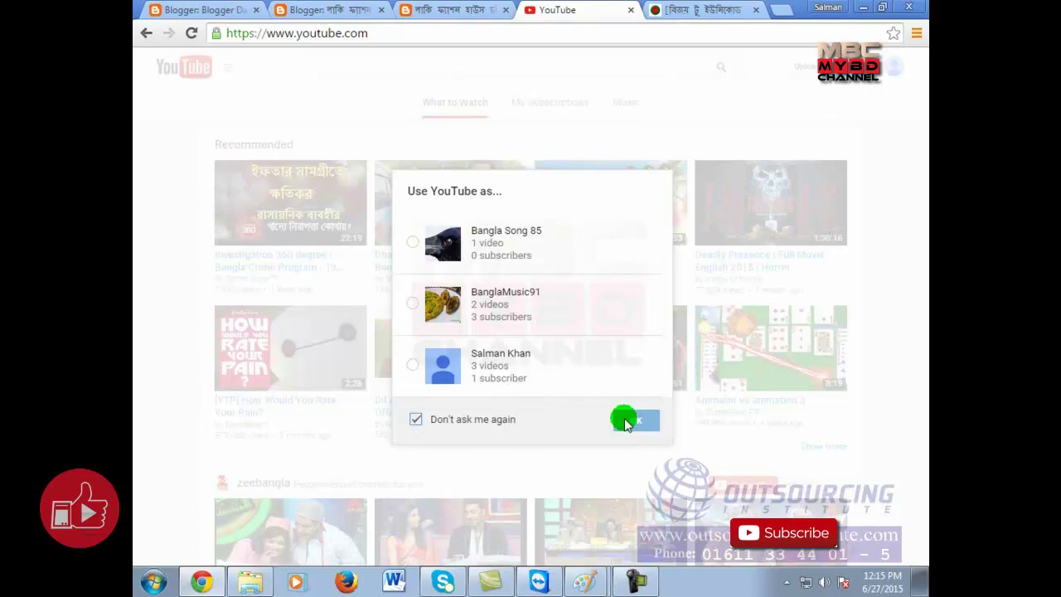
pyautogui.rightClick(788, 108)
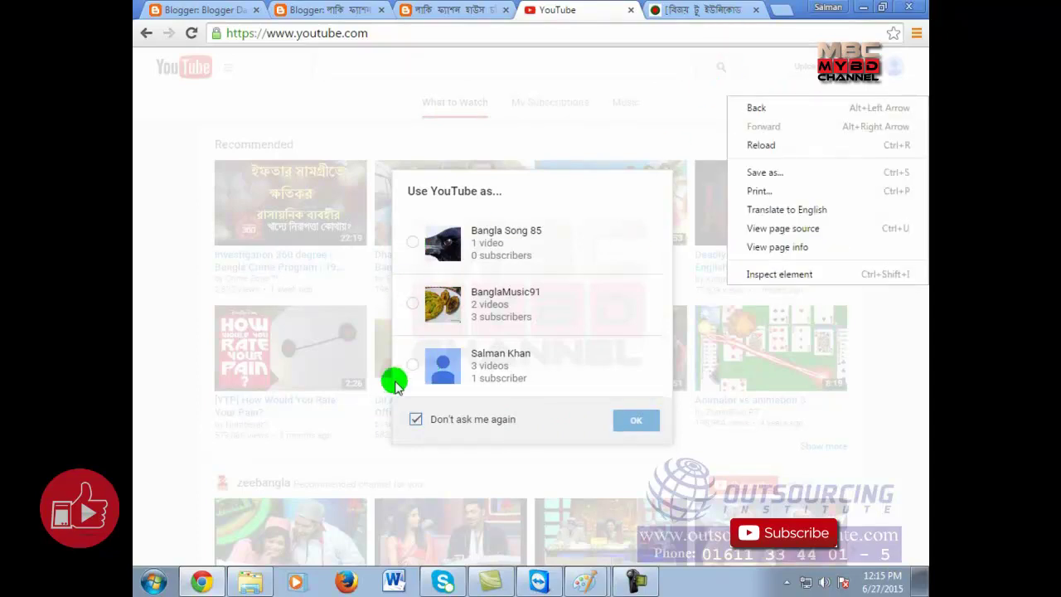
pyautogui.click(411, 241)
pyautogui.click(635, 421)
pyautogui.click(604, 440)
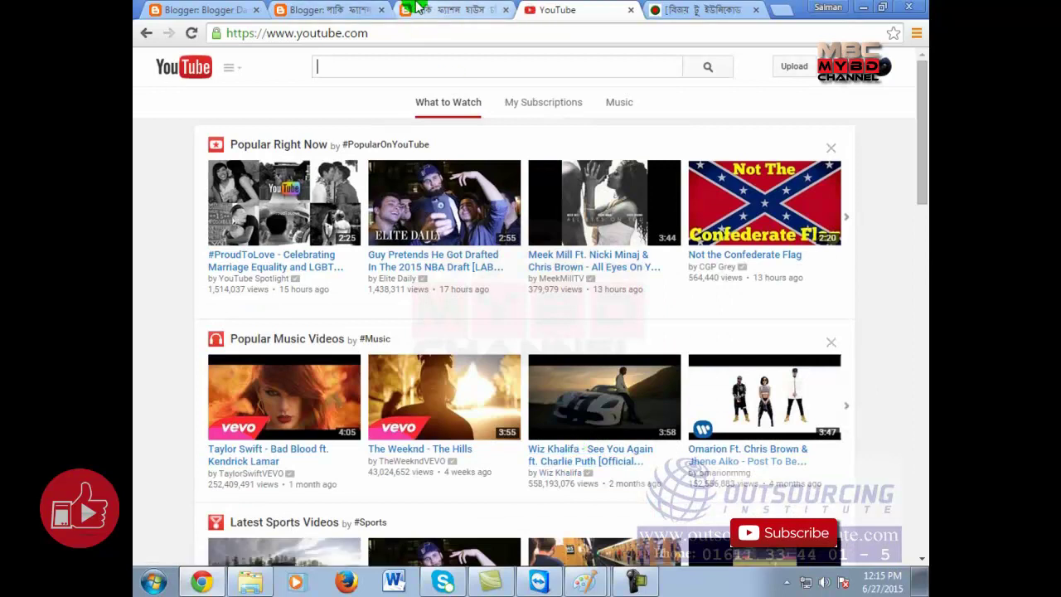
# Search YouTube for "panjabi".
pyautogui.click(431, 65)
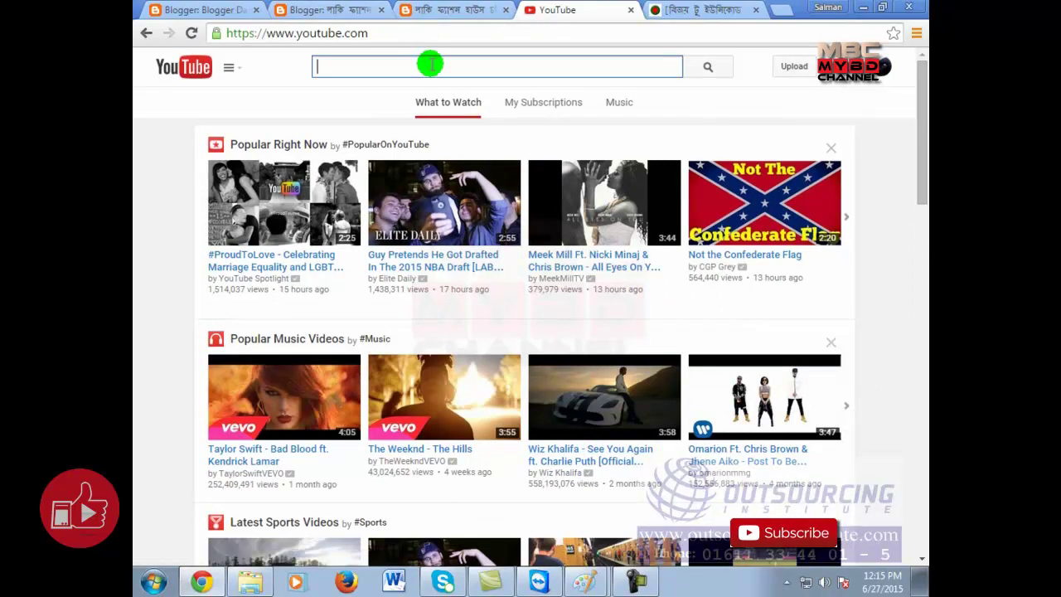
pyautogui.write('panjabi')
pyautogui.press('Return')
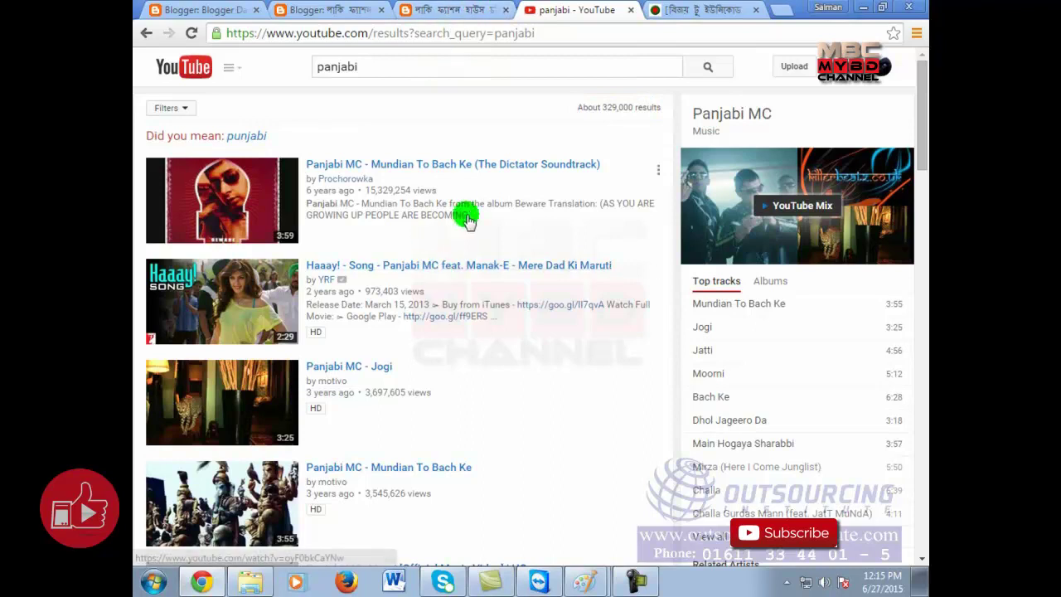
# Look through the whole first page of "panjabi" video results and return to its beginning.
pyautogui.scroll(-3, 470, 213)
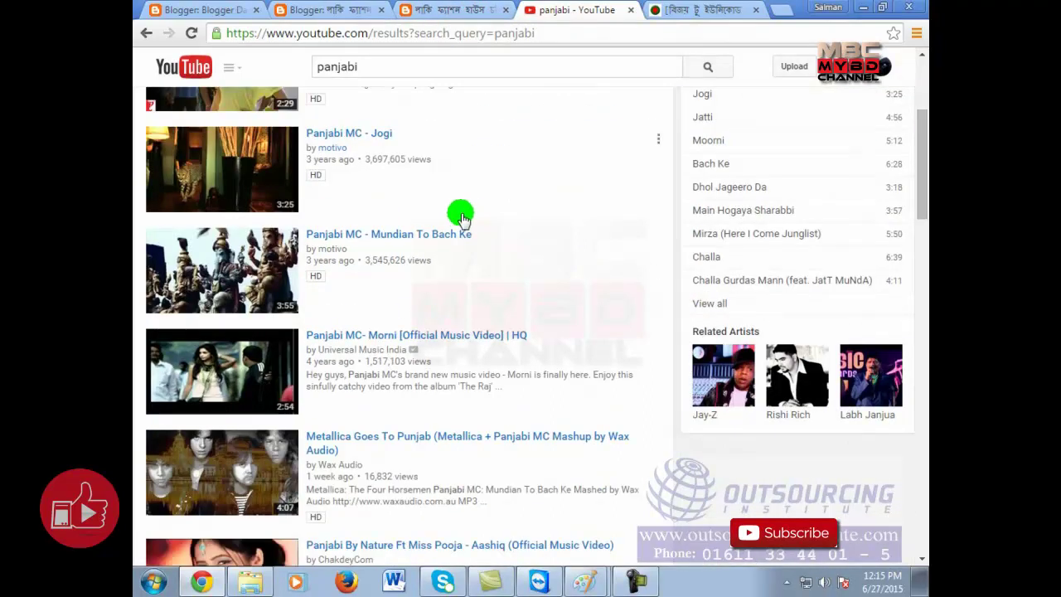
pyautogui.scroll(-3, 464, 215)
pyautogui.scroll(-3, 452, 187)
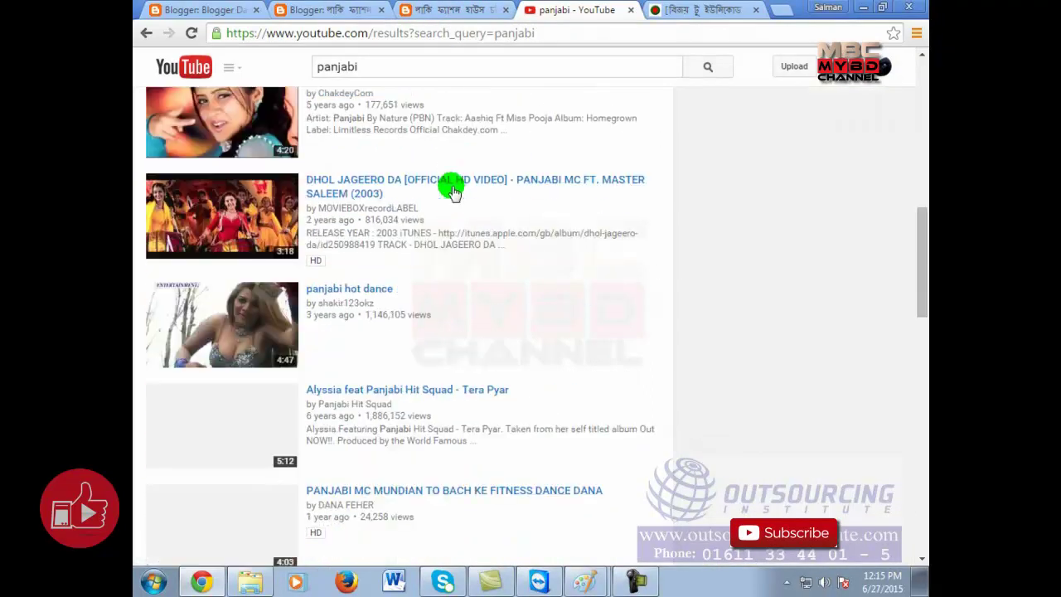
pyautogui.scroll(-4, 427, 249)
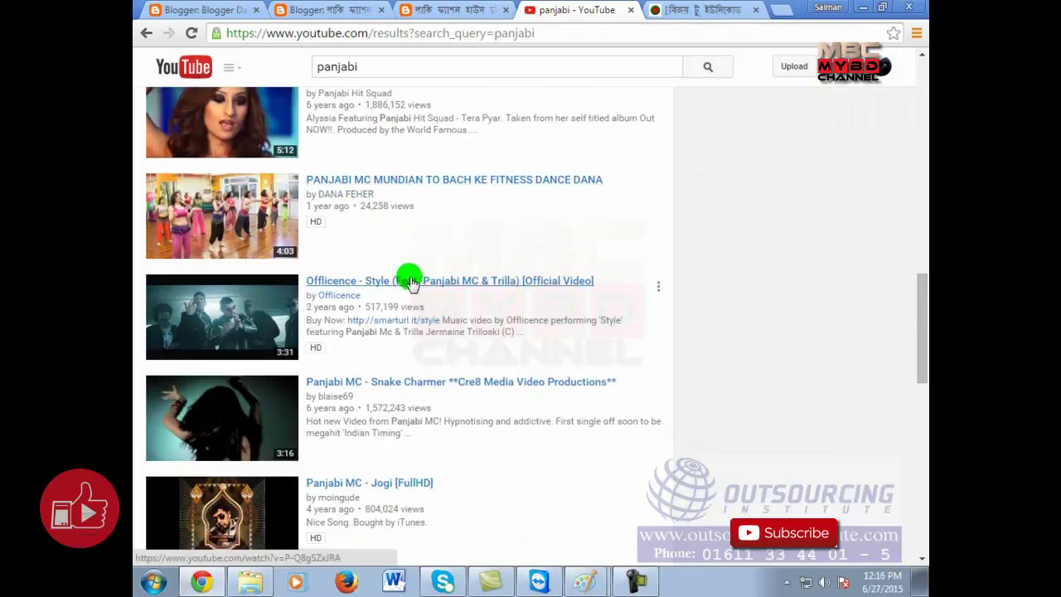
pyautogui.scroll(-4, 412, 282)
pyautogui.scroll(-5, 404, 290)
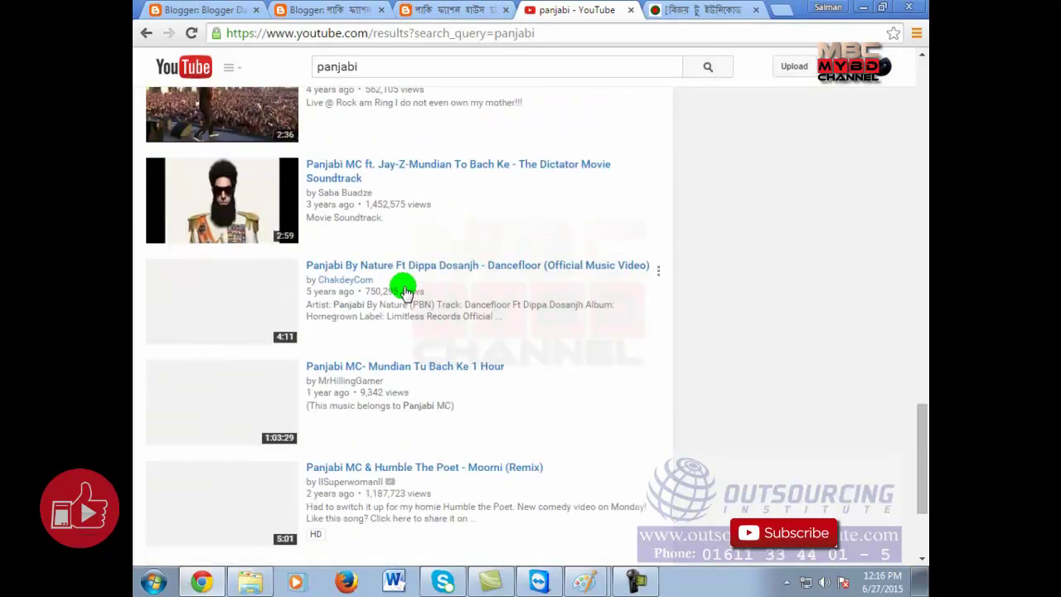
pyautogui.scroll(-1, 388, 313)
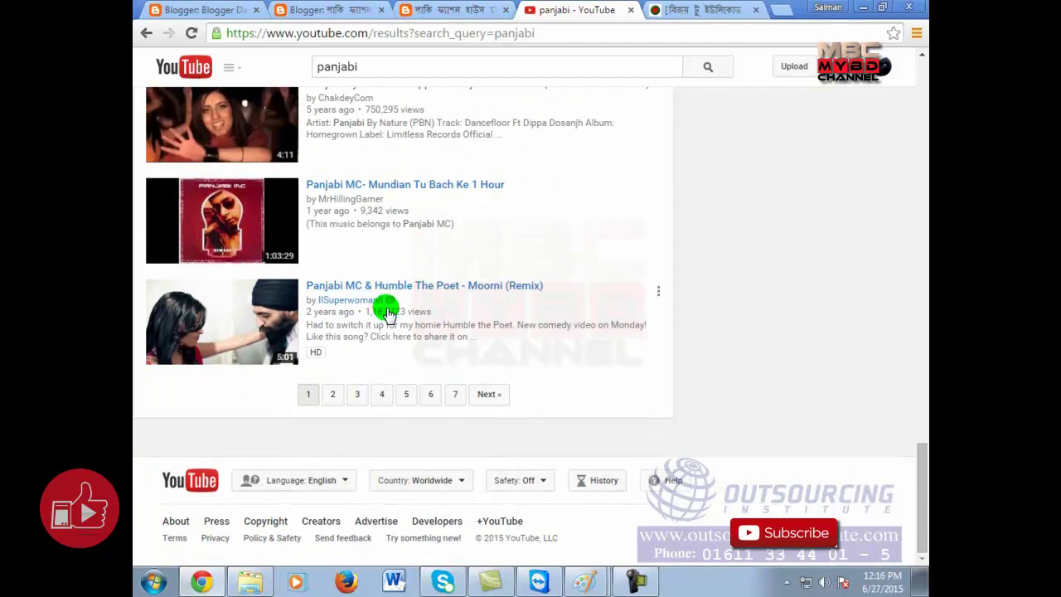
pyautogui.scroll(15, 381, 298)
pyautogui.scroll(3, 369, 281)
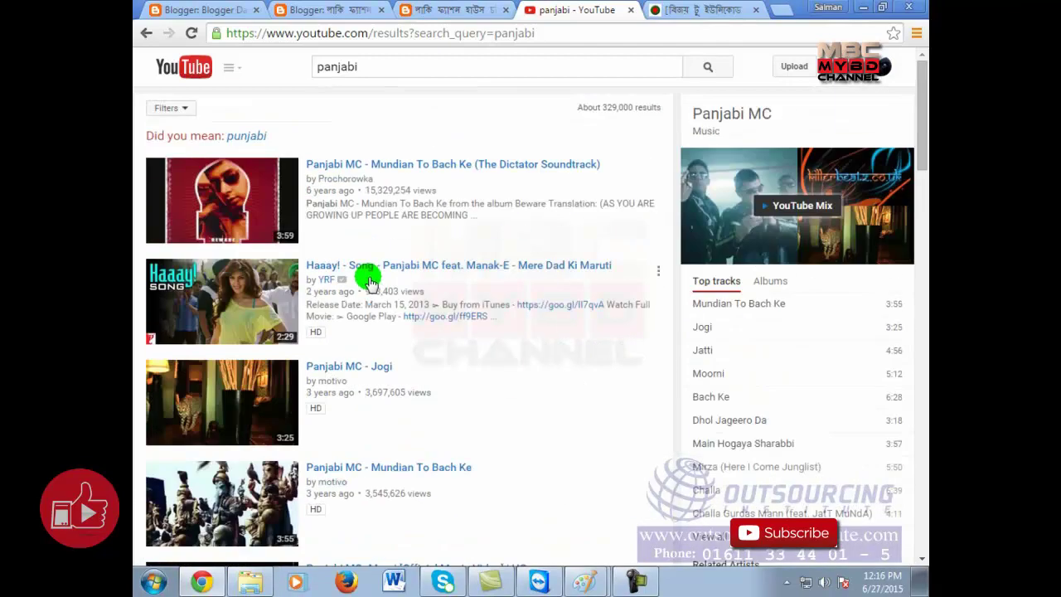
# Play "Panjabi MC - Mundian To Bach Ke (The Dictator Soundtrack)", skip ahead to about 1:06, and return to the search results.
pyautogui.click(198, 184)
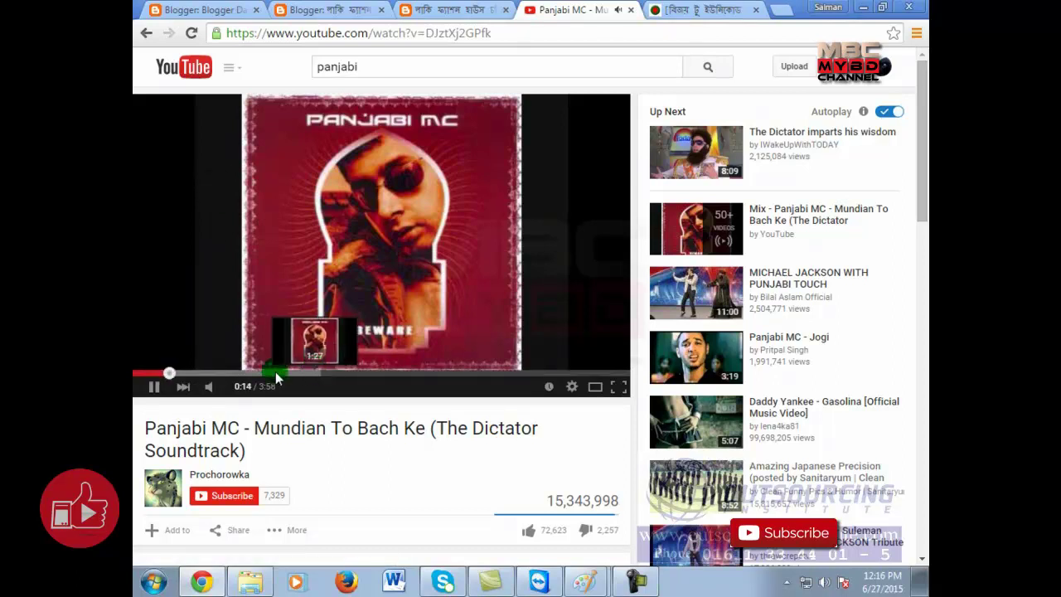
pyautogui.click(230, 375)
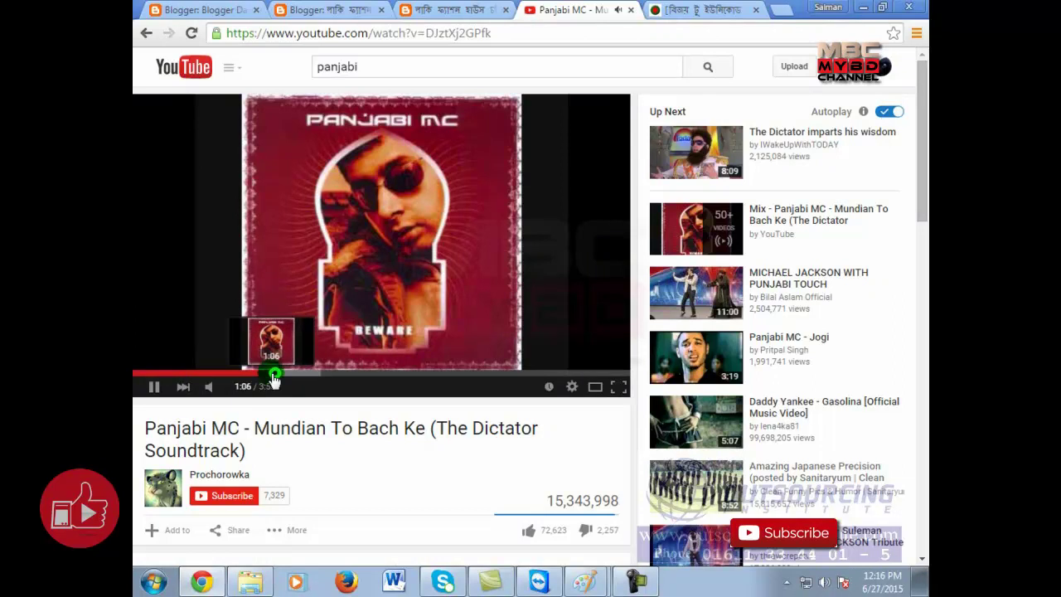
pyautogui.click(145, 34)
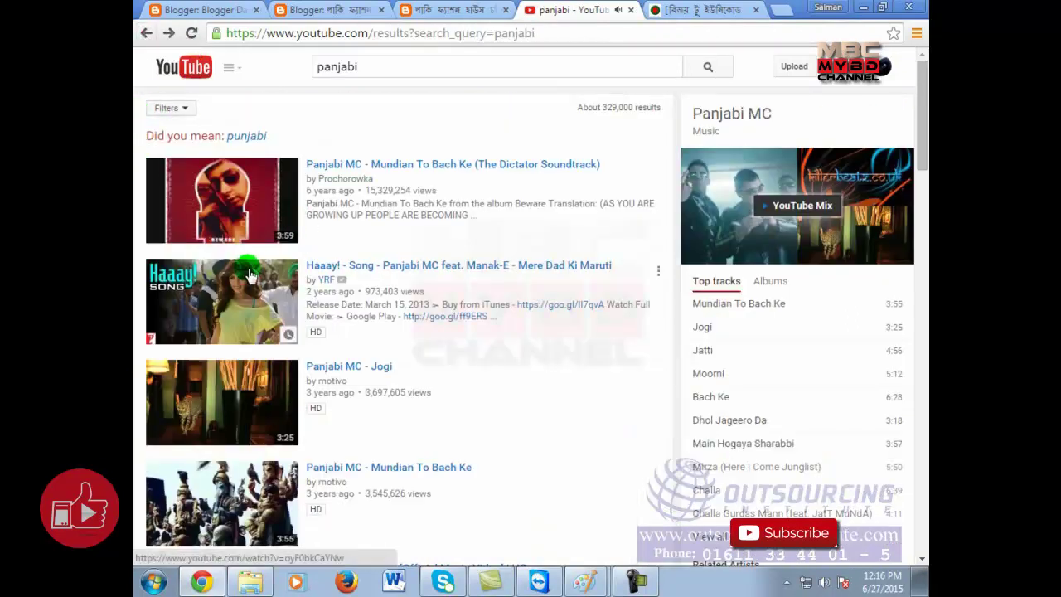
# Browse the remaining "panjabi" videos and open page 2 of the results.
pyautogui.scroll(-4, 249, 274)
pyautogui.scroll(-4, 254, 273)
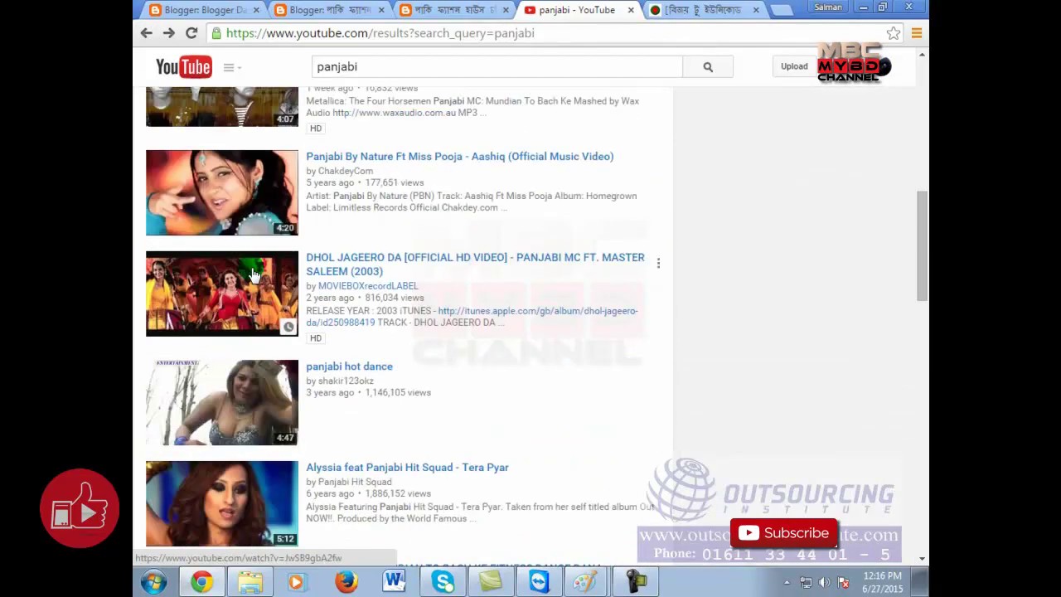
pyautogui.scroll(-4, 252, 273)
pyautogui.scroll(-4, 253, 274)
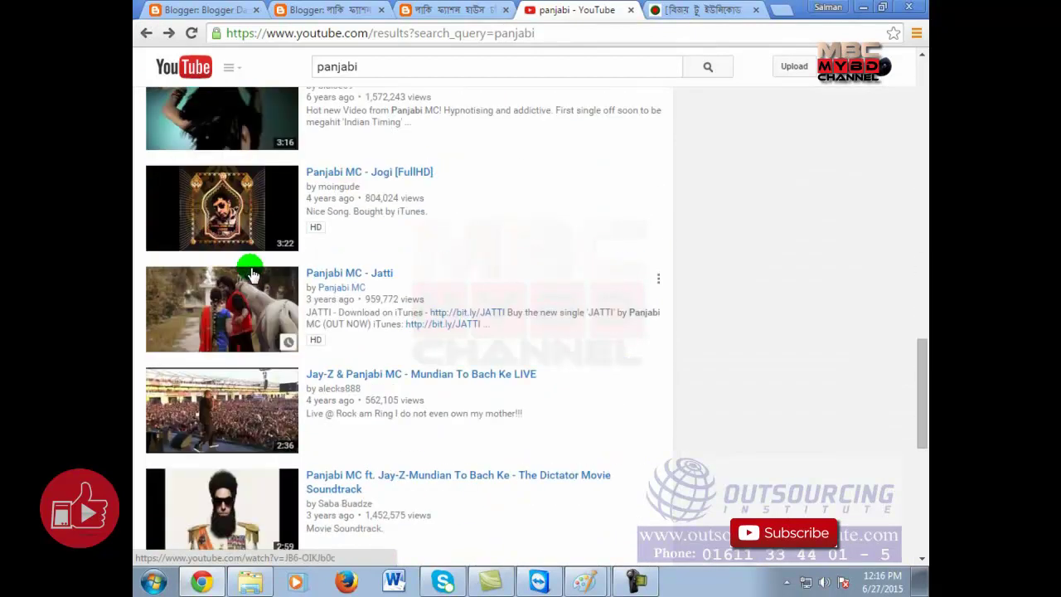
pyautogui.scroll(-4, 252, 275)
pyautogui.scroll(-3, 251, 275)
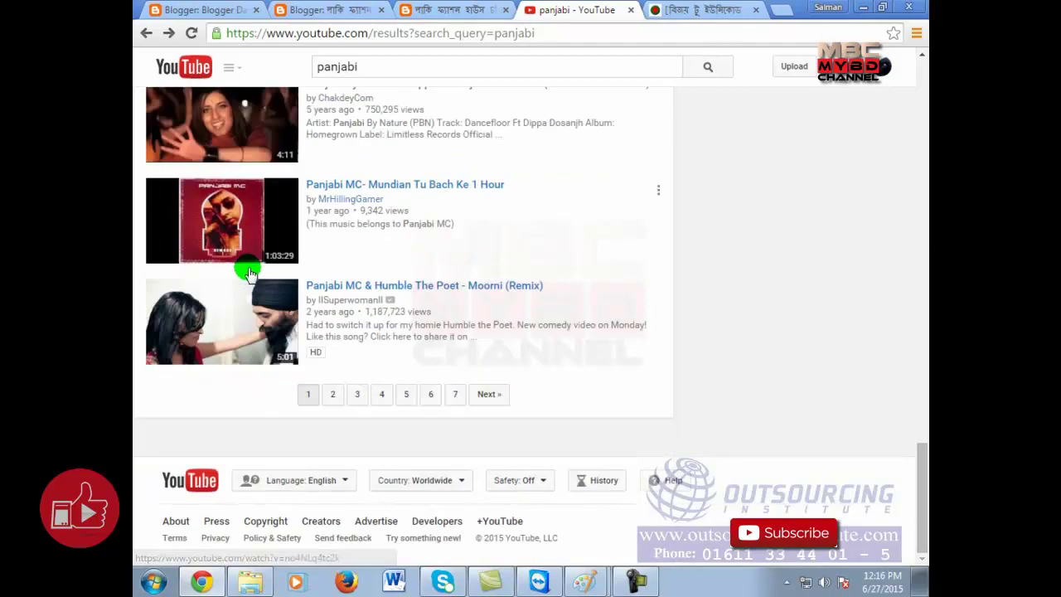
pyautogui.click(344, 395)
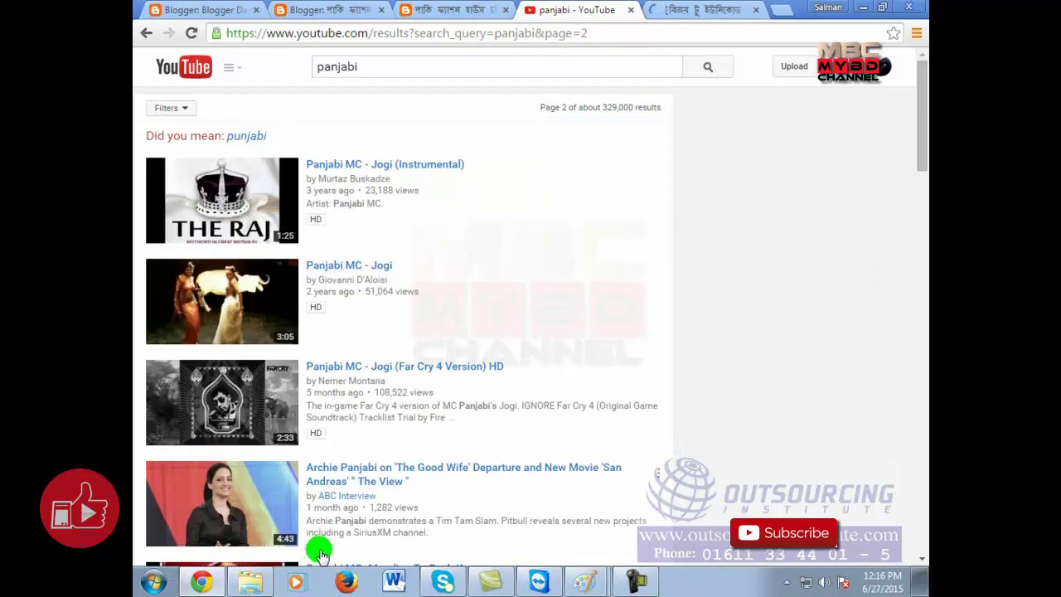
# Search YouTube for "cats eye" instead.
pyautogui.click(257, 60)
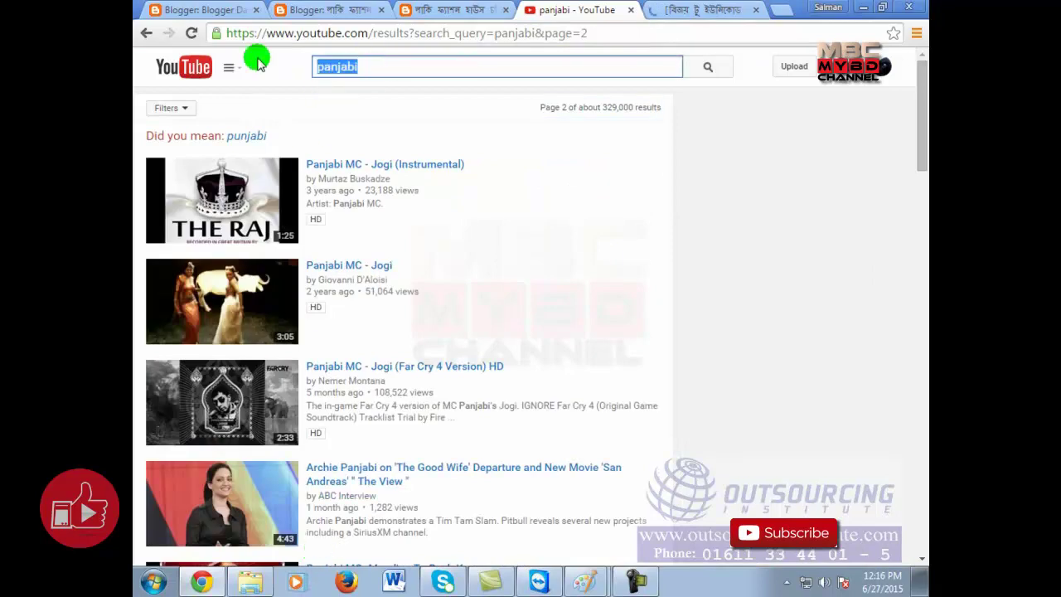
pyautogui.write('cats eye')
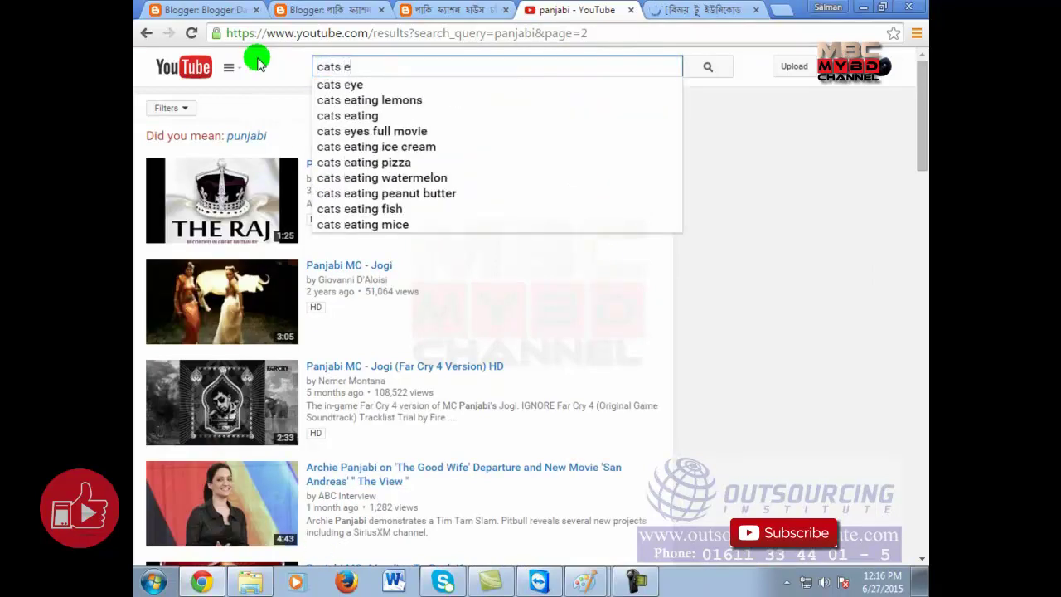
pyautogui.press('Return')
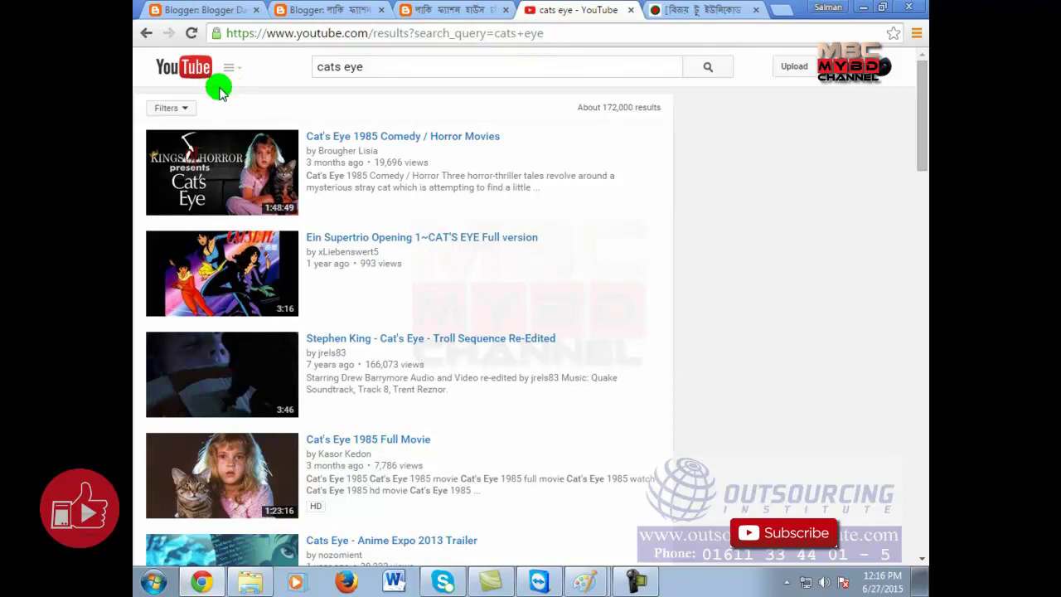
# Browse the "cats eye" results and play the video "Ein Supertrio Opening 1~CAT'S EYE Full version".
pyautogui.click(362, 245)
pyautogui.scroll(-3, 287, 311)
pyautogui.scroll(-3, 287, 311)
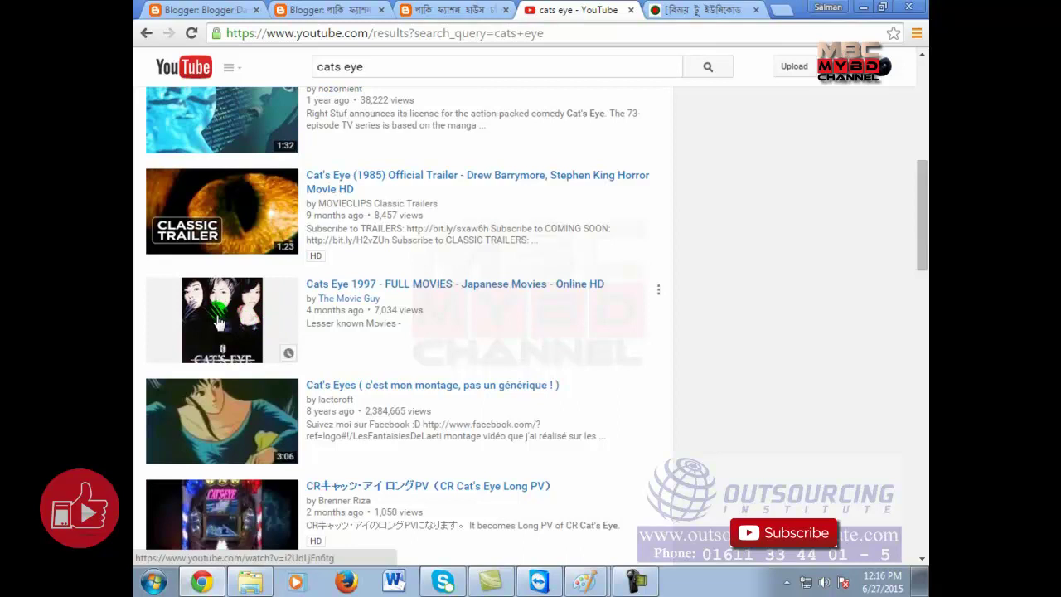
pyautogui.scroll(5, 217, 323)
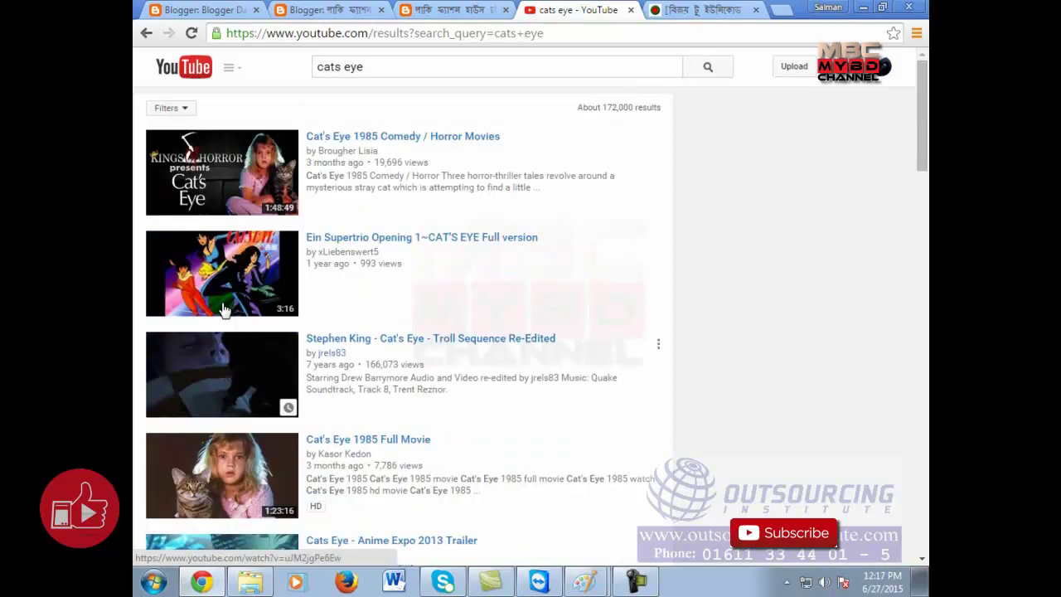
pyautogui.click(228, 253)
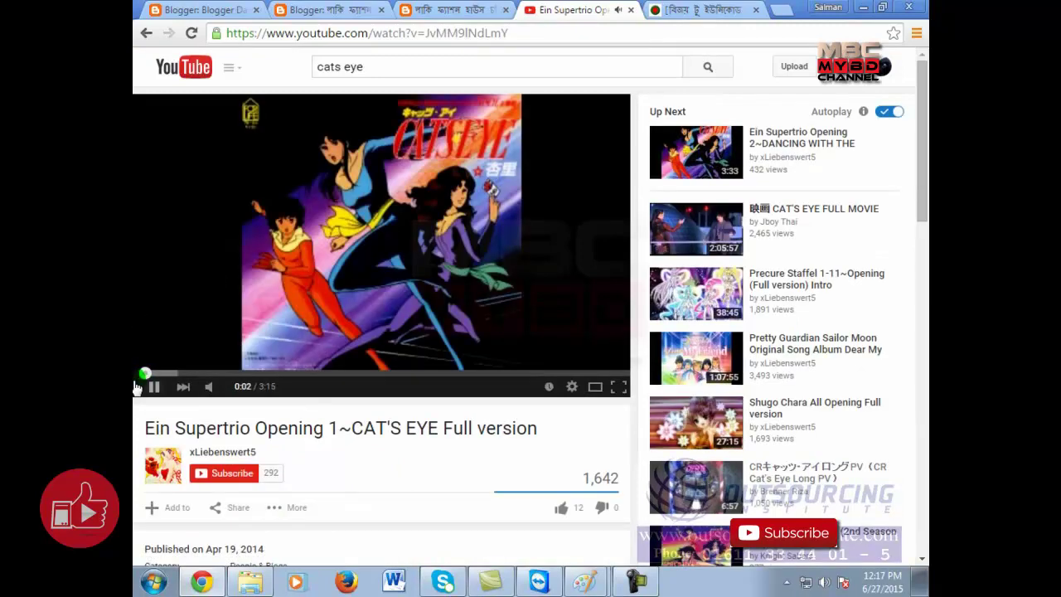
# Return to the "cats eye" results, play the "Cat's Eye (1985) Official Trailer" video, and pause it.
pyautogui.click(145, 33)
pyautogui.scroll(-4, 239, 286)
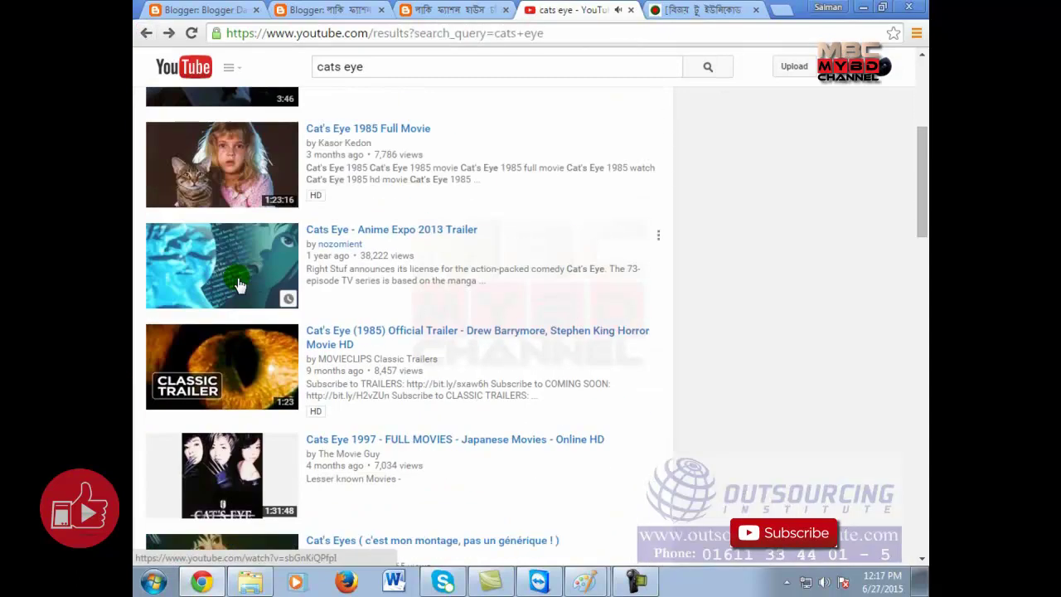
pyautogui.click(268, 356)
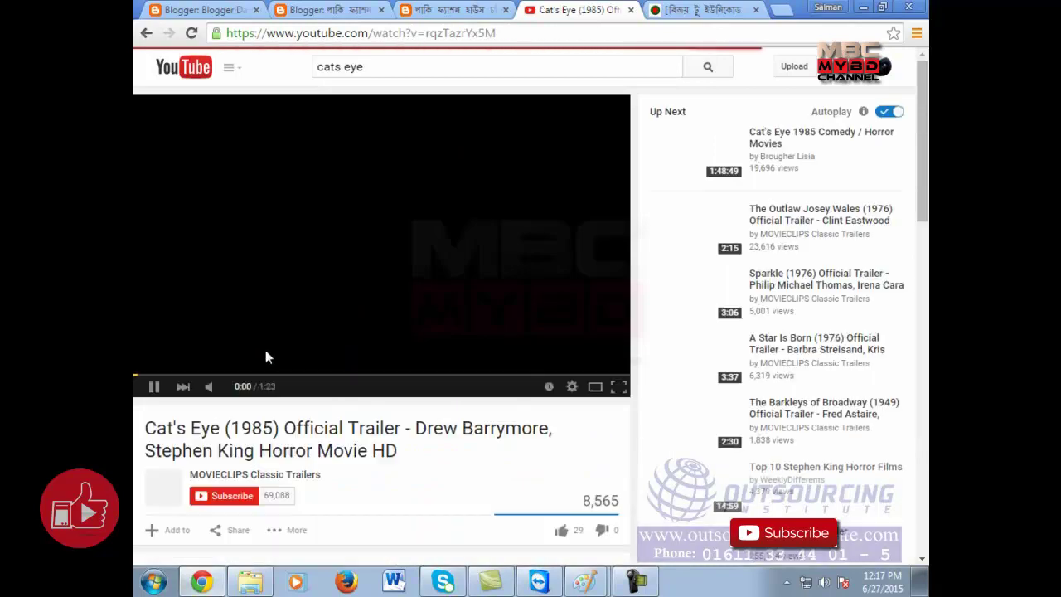
pyautogui.click(184, 389)
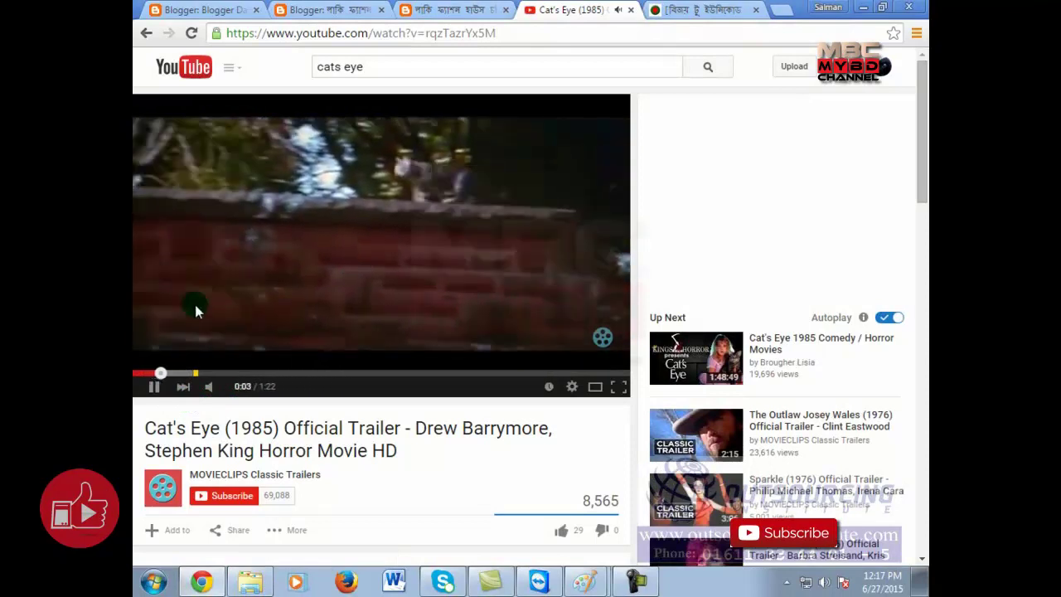
pyautogui.click(330, 141)
# Switch to the Blogger post list and open the published post "ঈদ ফ্যাশন" for editing.
pyautogui.click(432, 7)
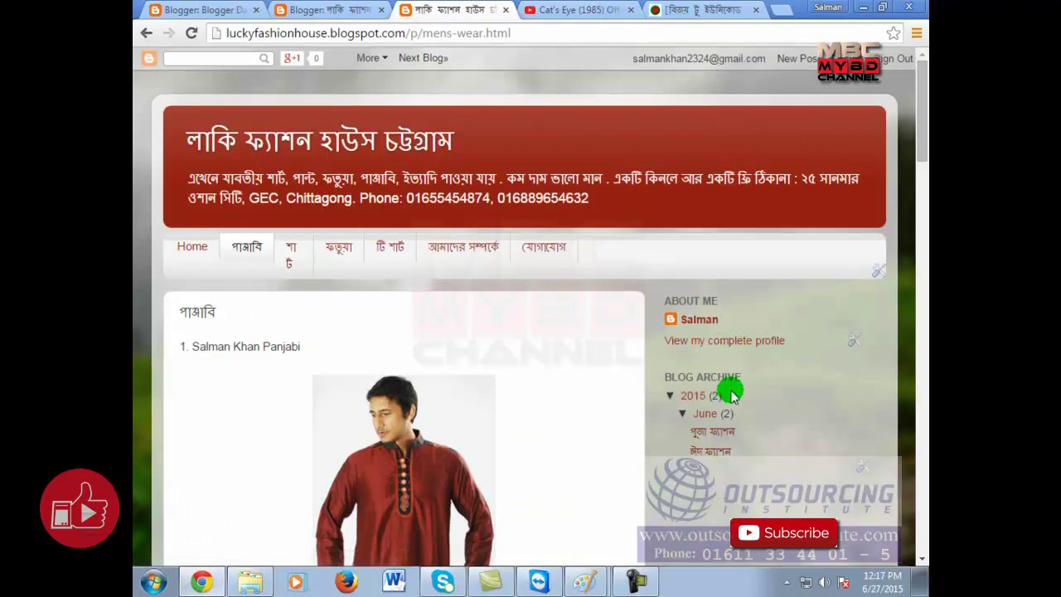
pyautogui.click(344, 7)
pyautogui.moveTo(341, 199)
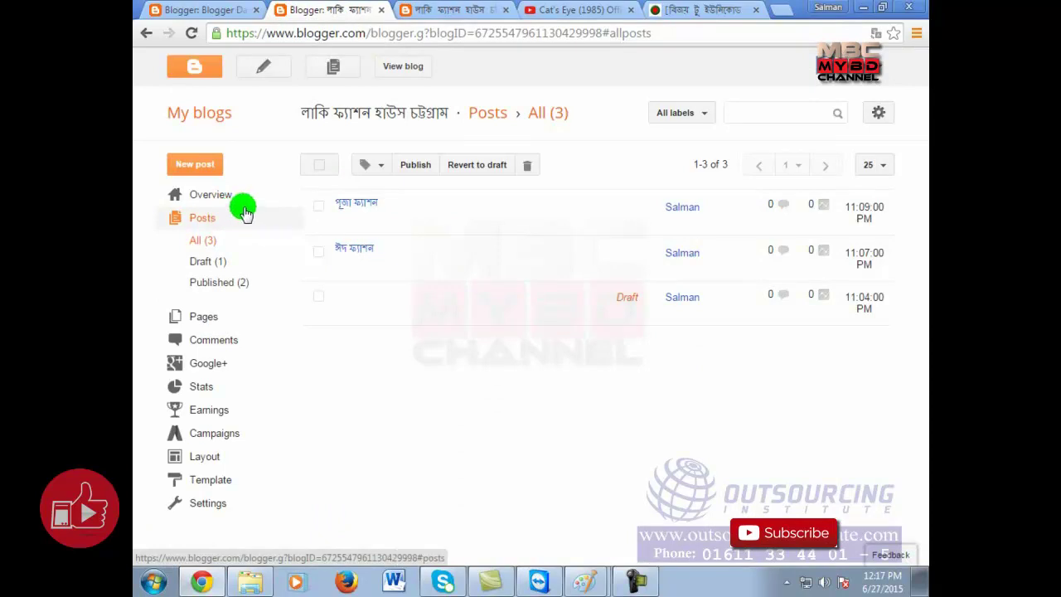
pyautogui.moveTo(357, 258)
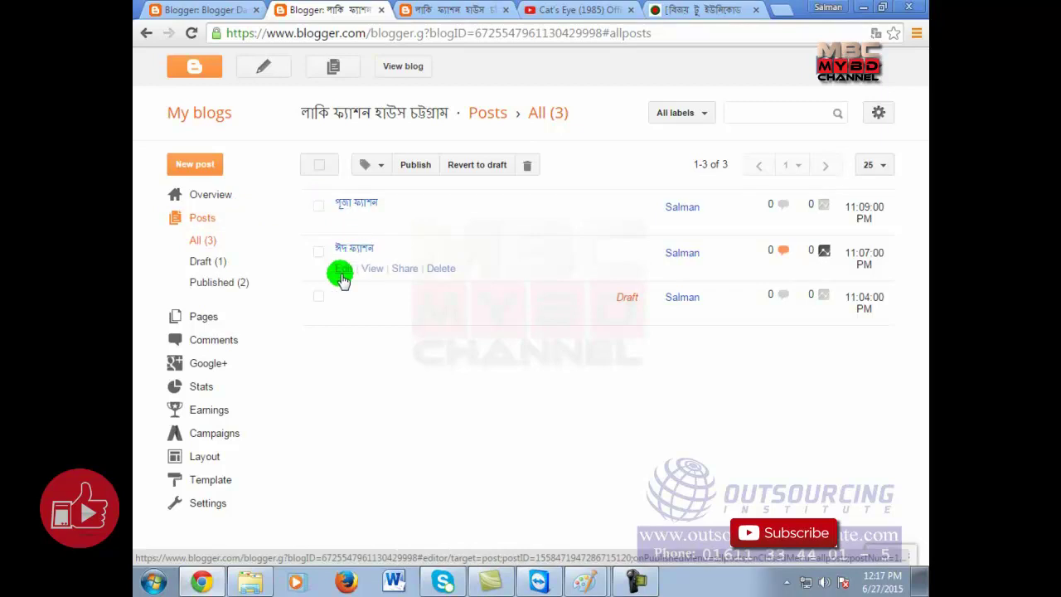
pyautogui.click(342, 278)
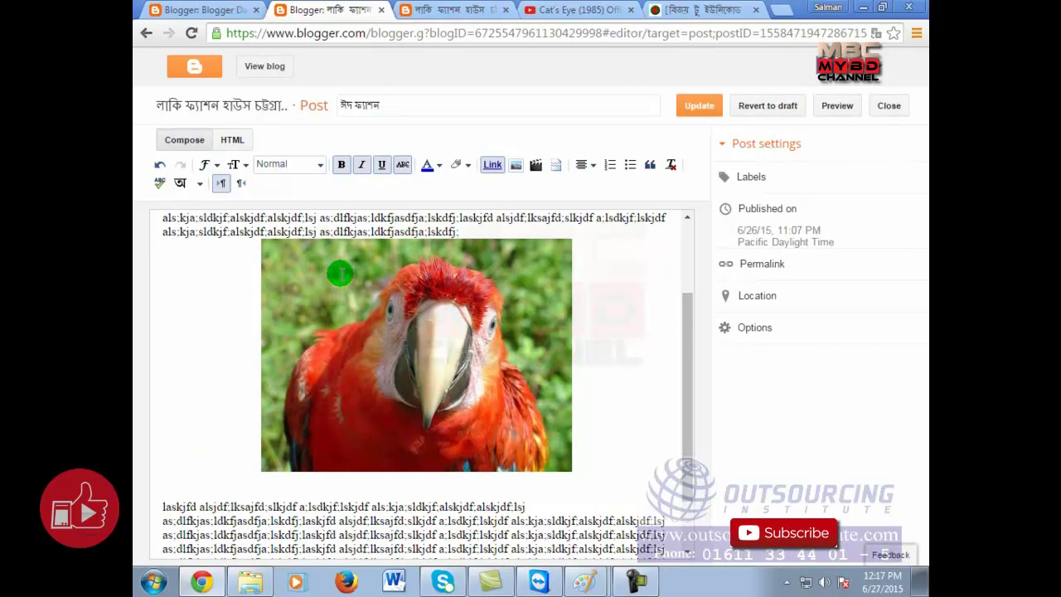
# Add five line breaks between the text and the parrot image, and start inserting a video there.
pyautogui.click(479, 229)
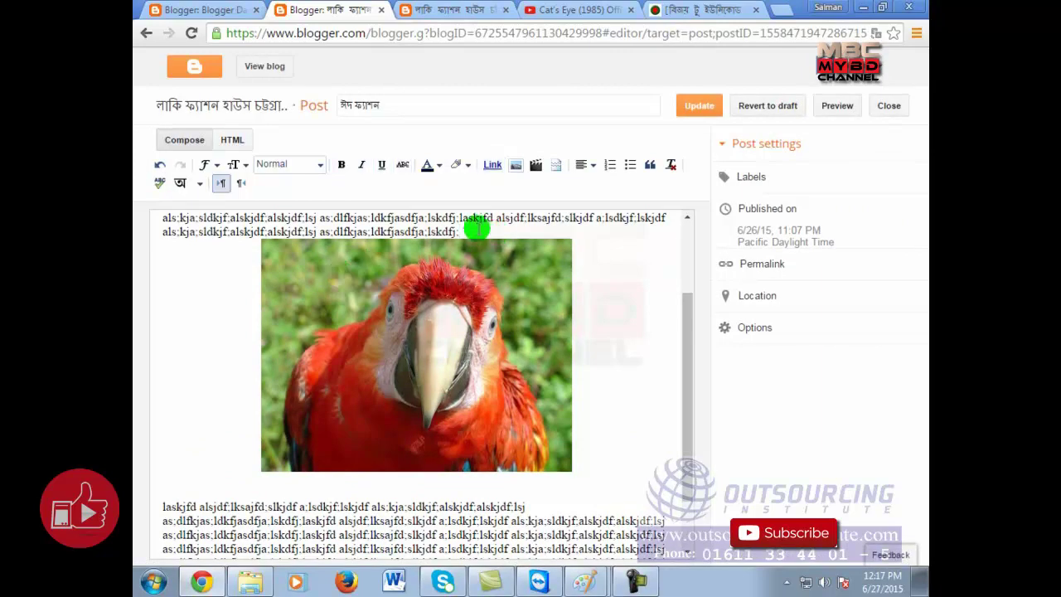
pyautogui.press('Return')
pyautogui.press('Return')
pyautogui.press('Return')
pyautogui.press('Return')
pyautogui.press('Return')
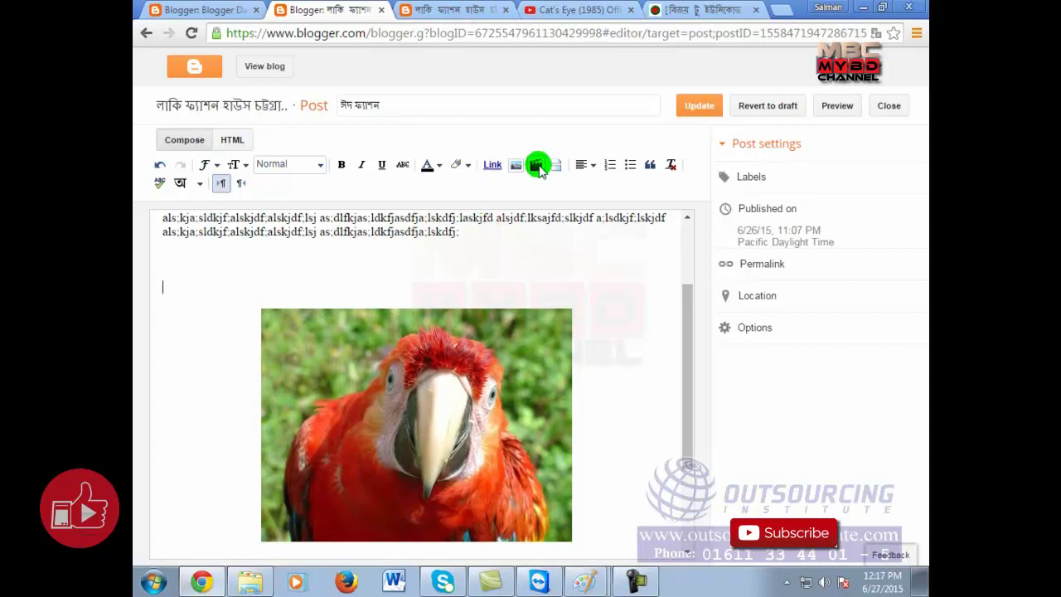
pyautogui.click(537, 167)
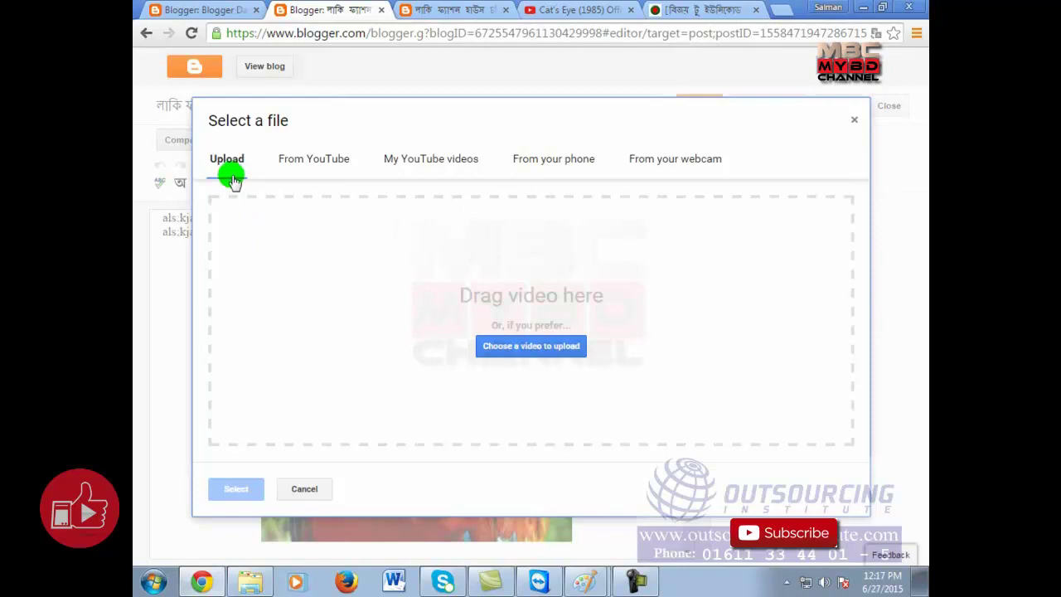
# Try to upload "final watermark settings.png" from the Videos library as the video file.
pyautogui.click(550, 348)
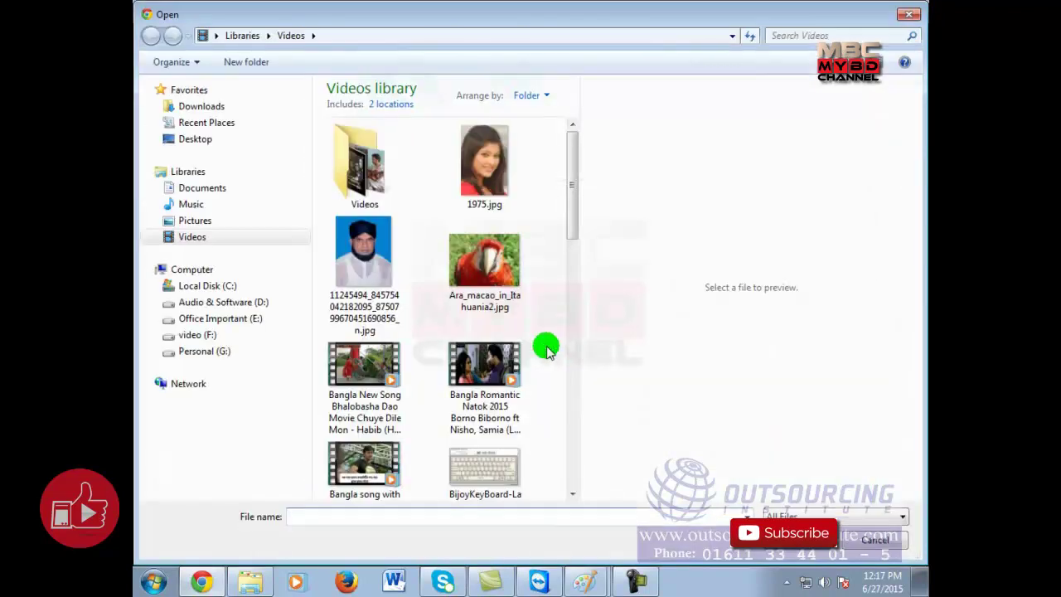
pyautogui.moveTo(570, 190); pyautogui.dragTo(578, 315)
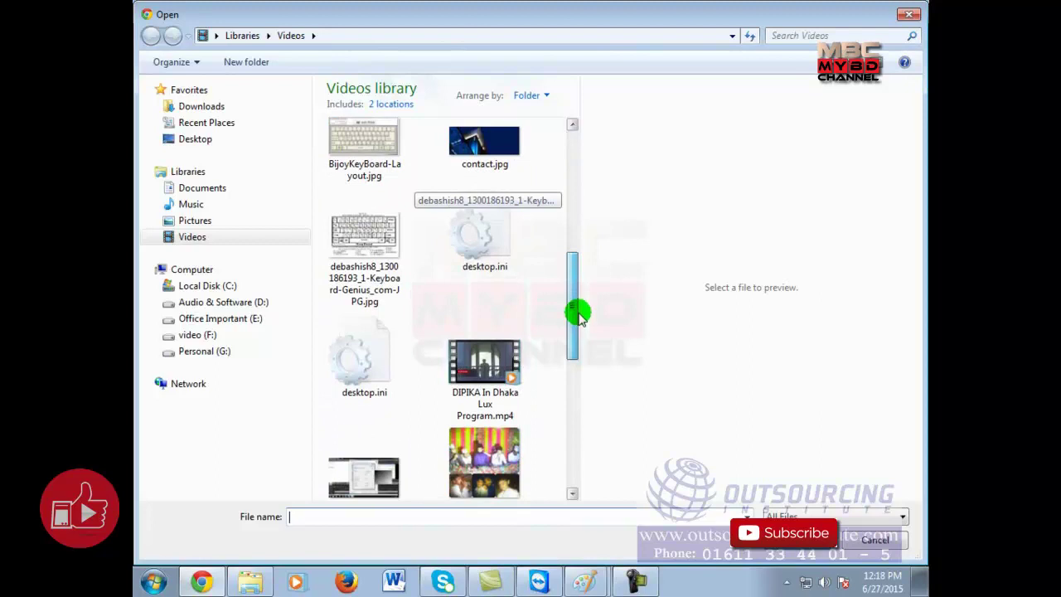
pyautogui.click(519, 348)
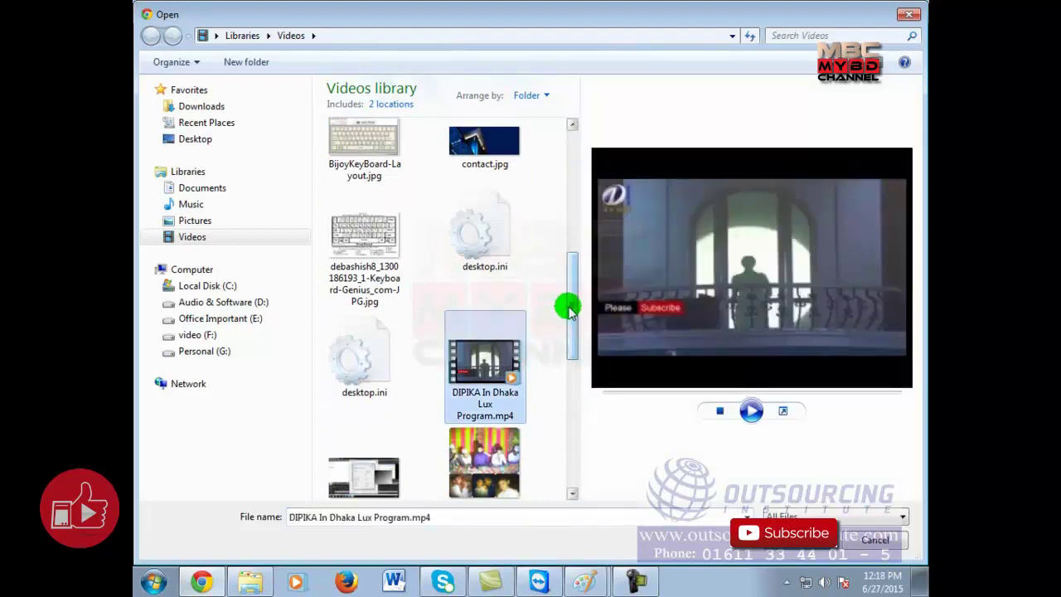
pyautogui.moveTo(572, 305); pyautogui.dragTo(573, 363)
pyautogui.click(381, 313)
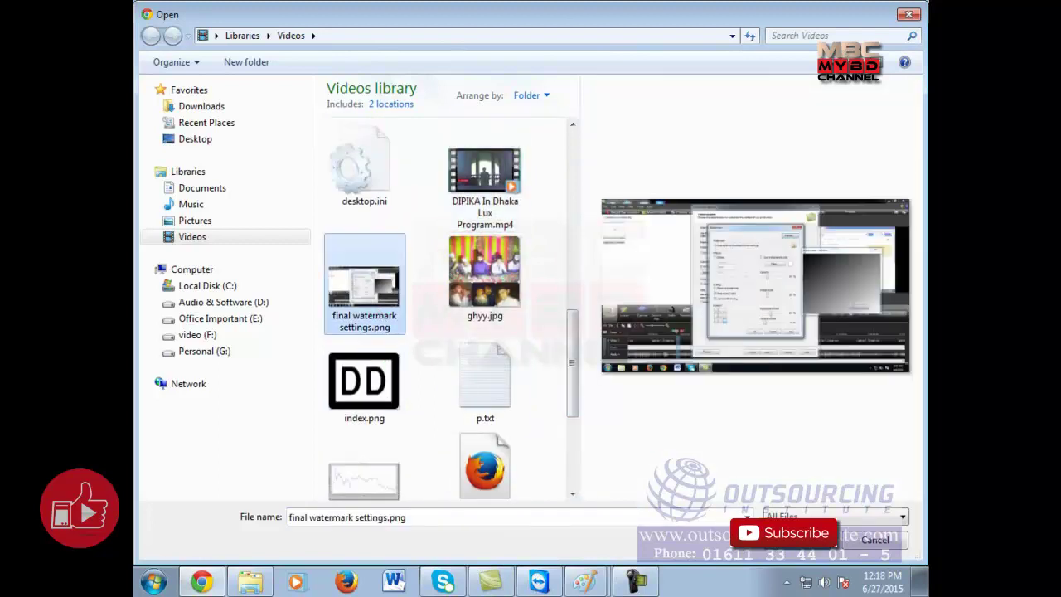
pyautogui.press('Return')
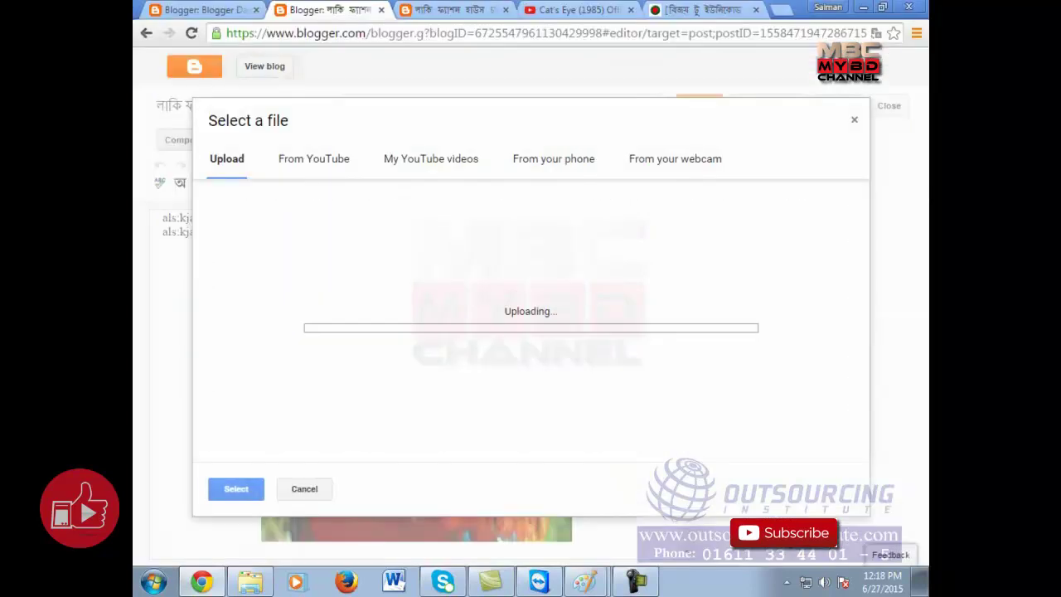
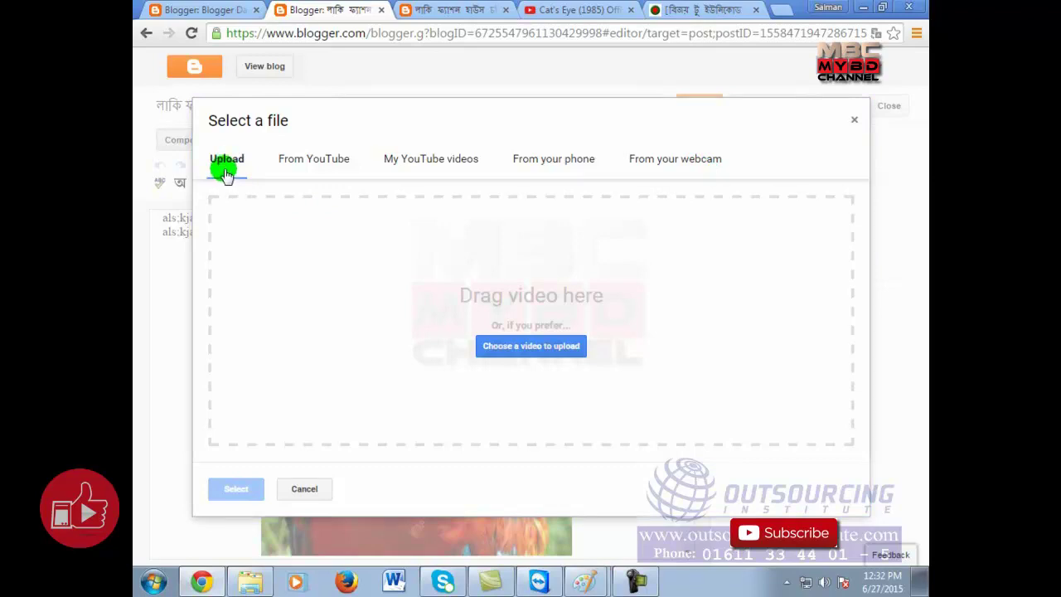
# Look through the Pictures, Videos and Music libraries for a file to upload, and cancel the file selection.
pyautogui.click(535, 351)
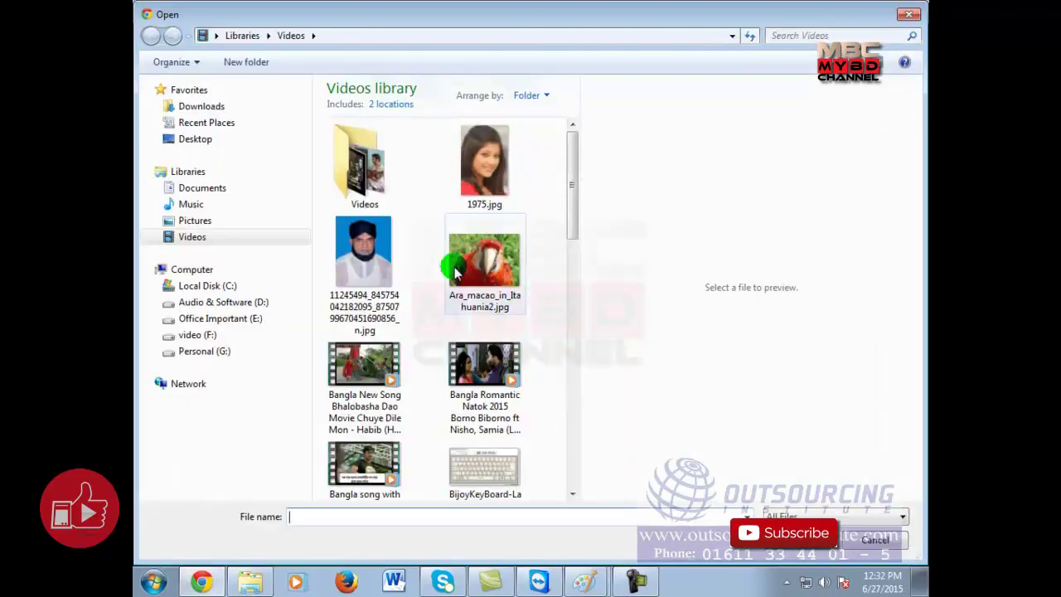
pyautogui.click(220, 222)
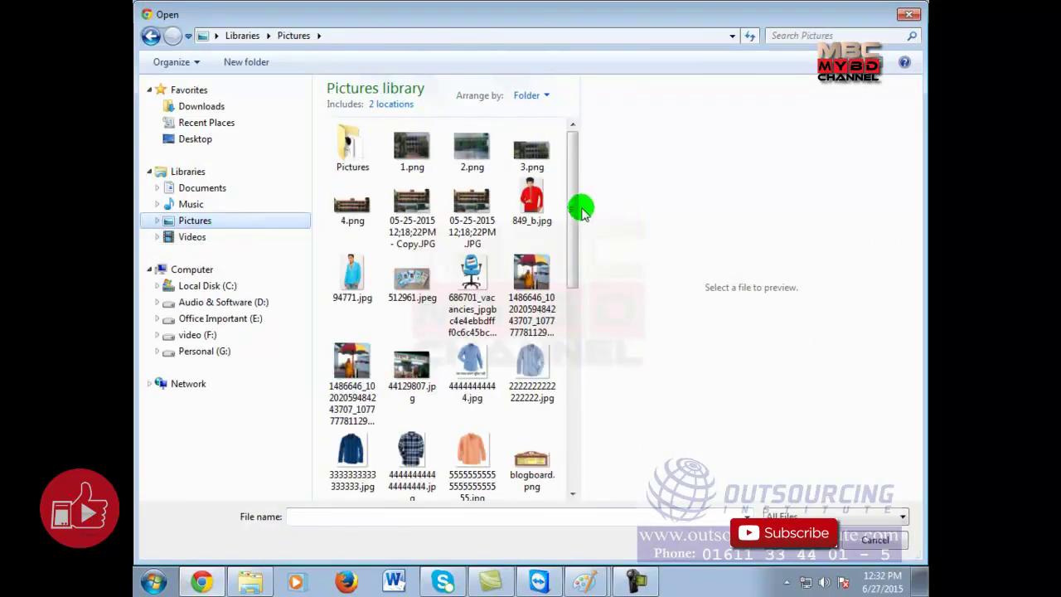
pyautogui.moveTo(576, 207); pyautogui.dragTo(609, 427)
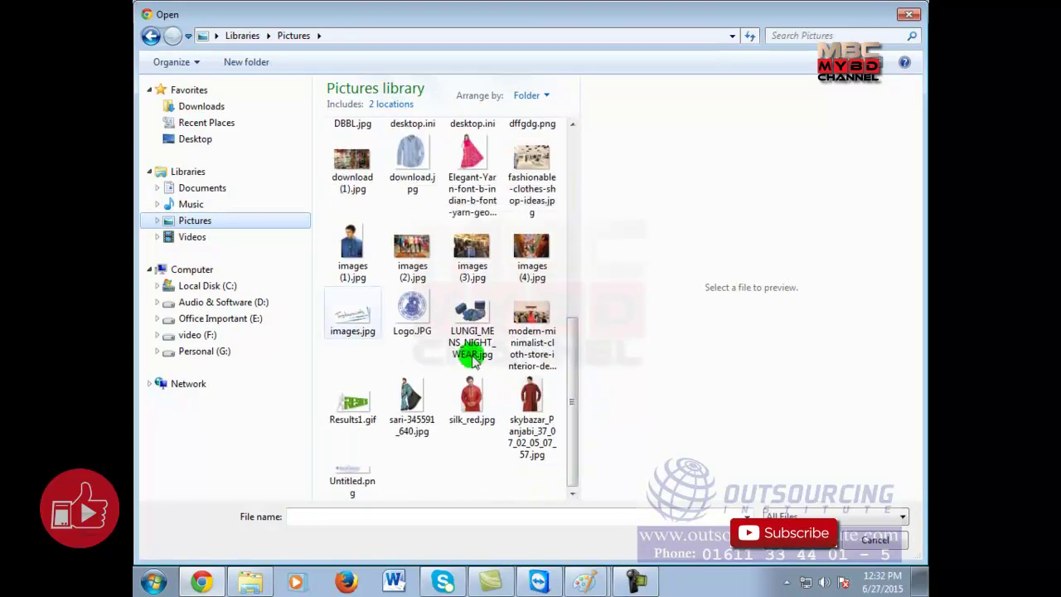
pyautogui.click(192, 238)
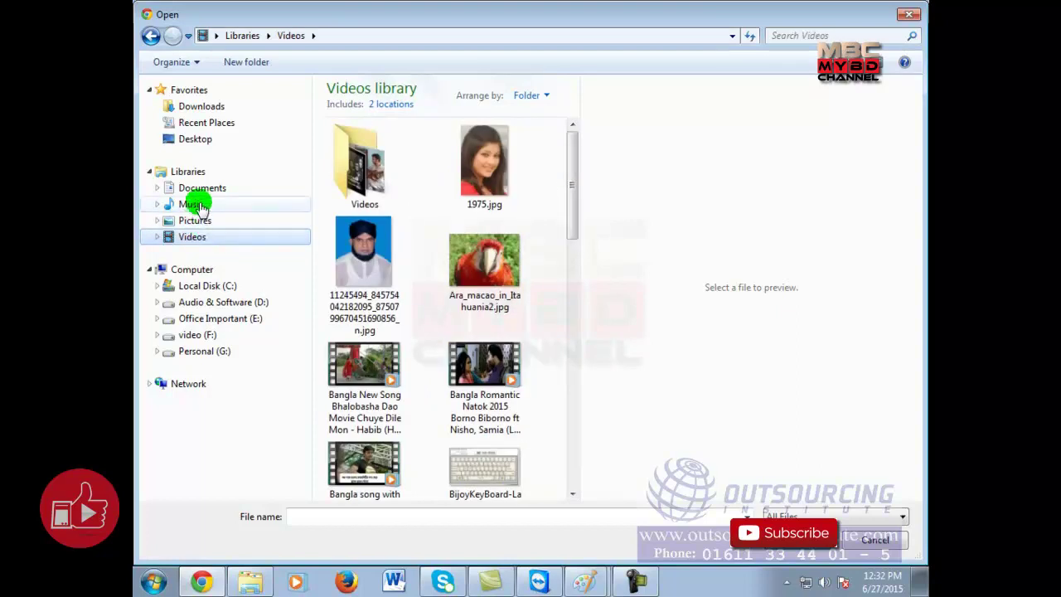
pyautogui.click(199, 206)
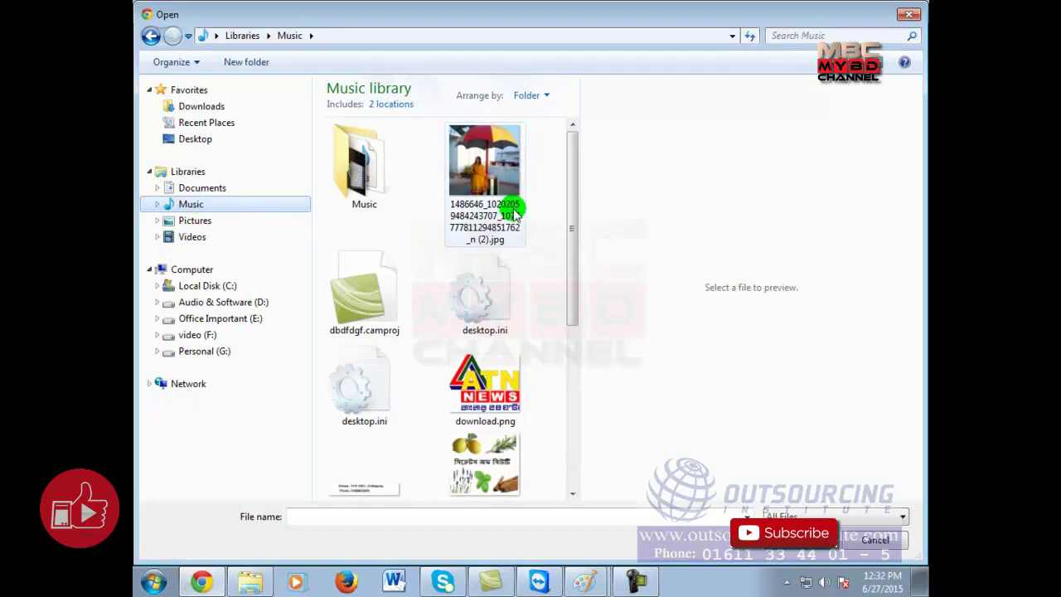
pyautogui.doubleClick(370, 148)
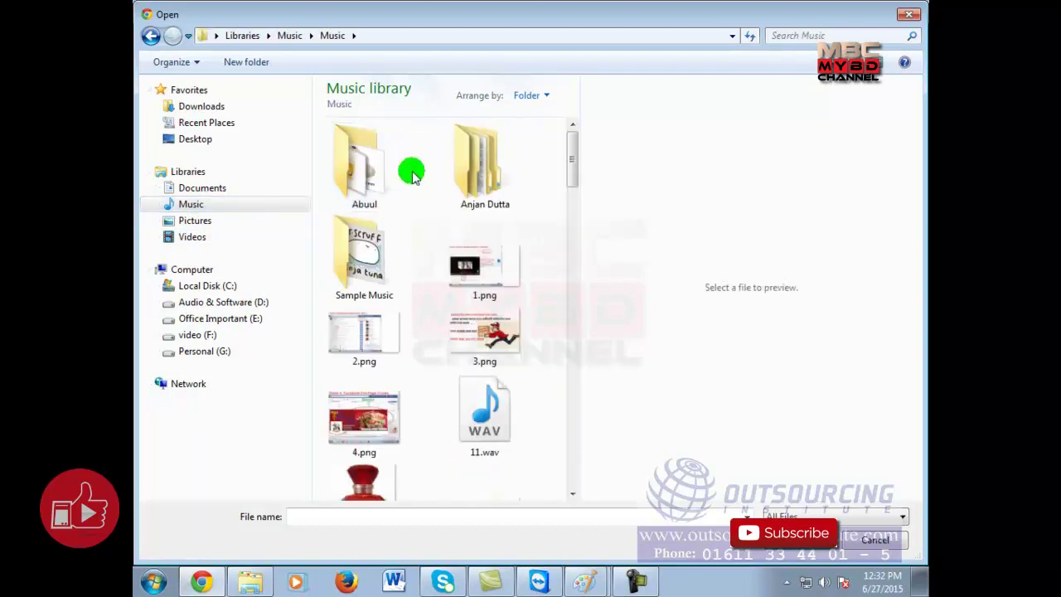
pyautogui.scroll(-5, 406, 385)
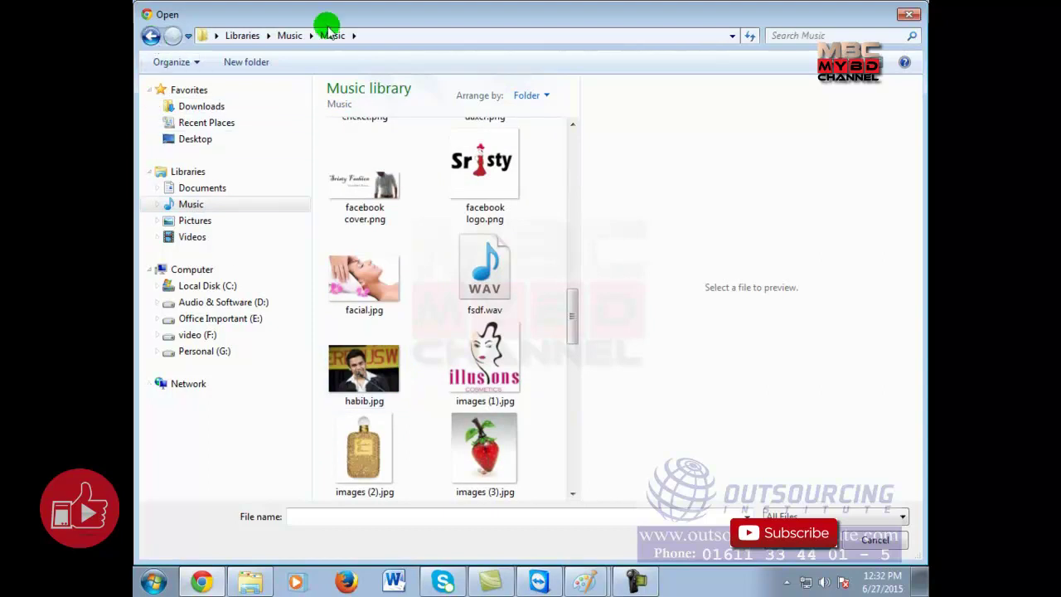
pyautogui.click(872, 538)
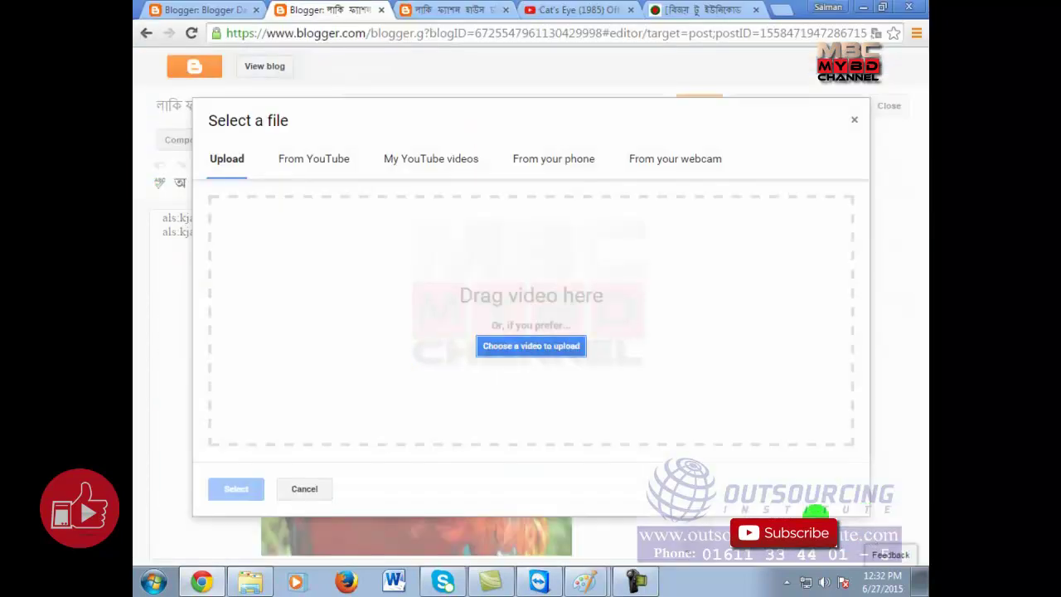
# Load google.com in the blog's browser tab and return to the post's video upload.
pyautogui.click(615, 7)
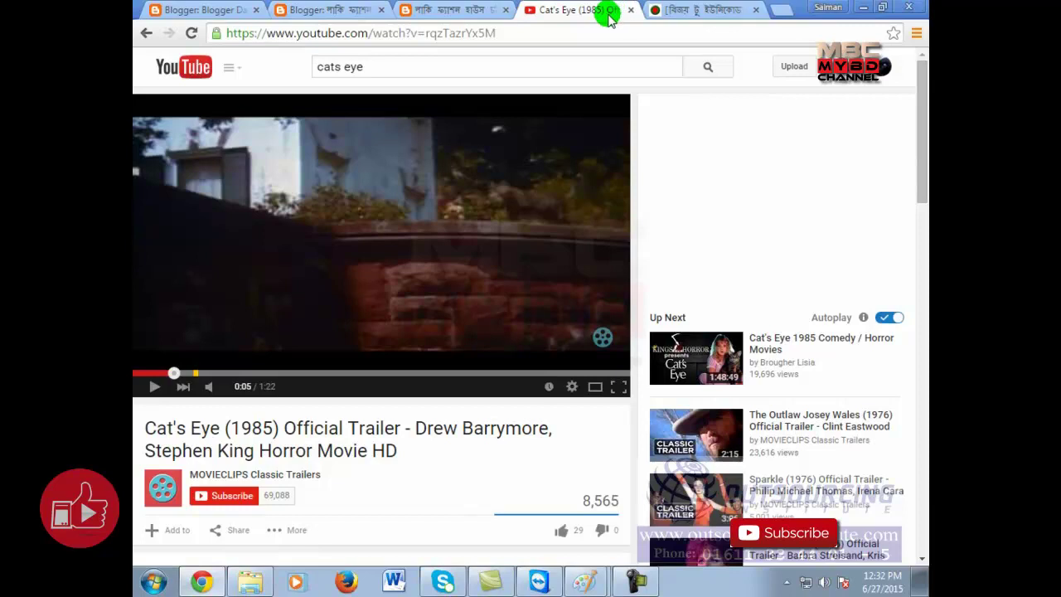
pyautogui.click(477, 10)
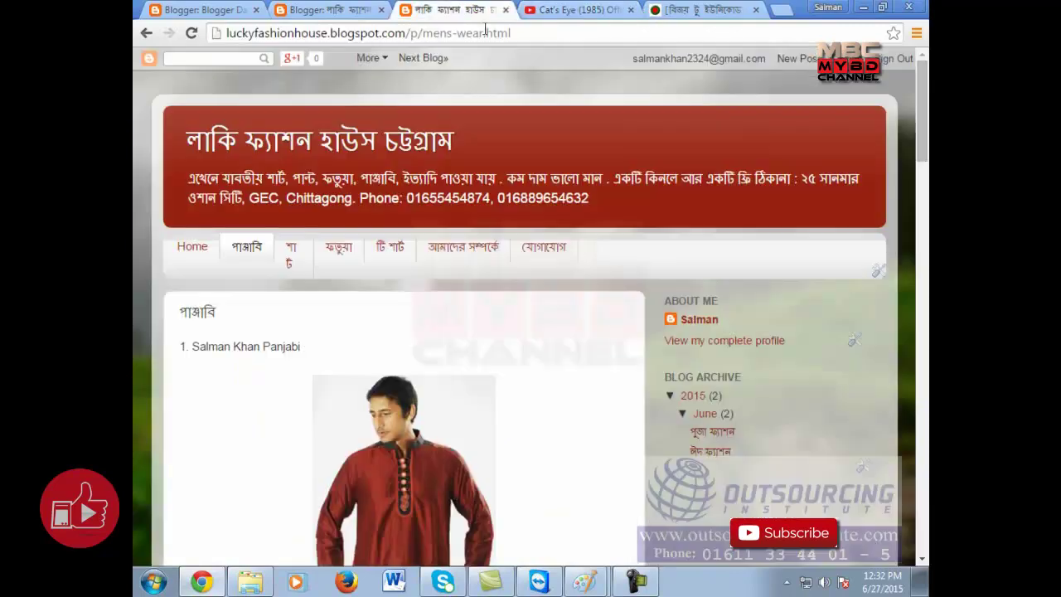
pyautogui.click(484, 34)
pyautogui.write('google.com')
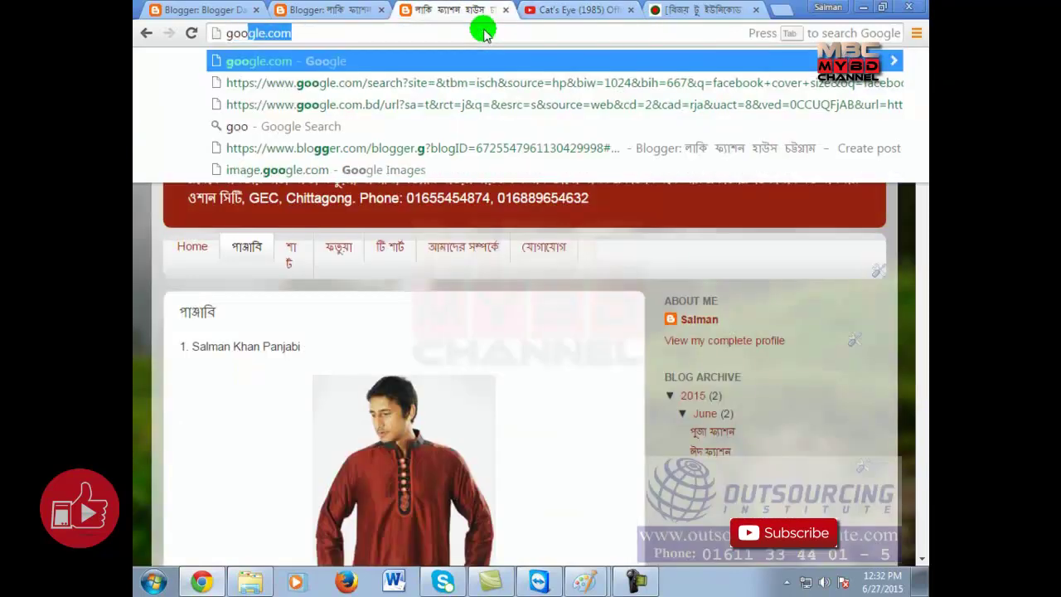
pyautogui.press('Return')
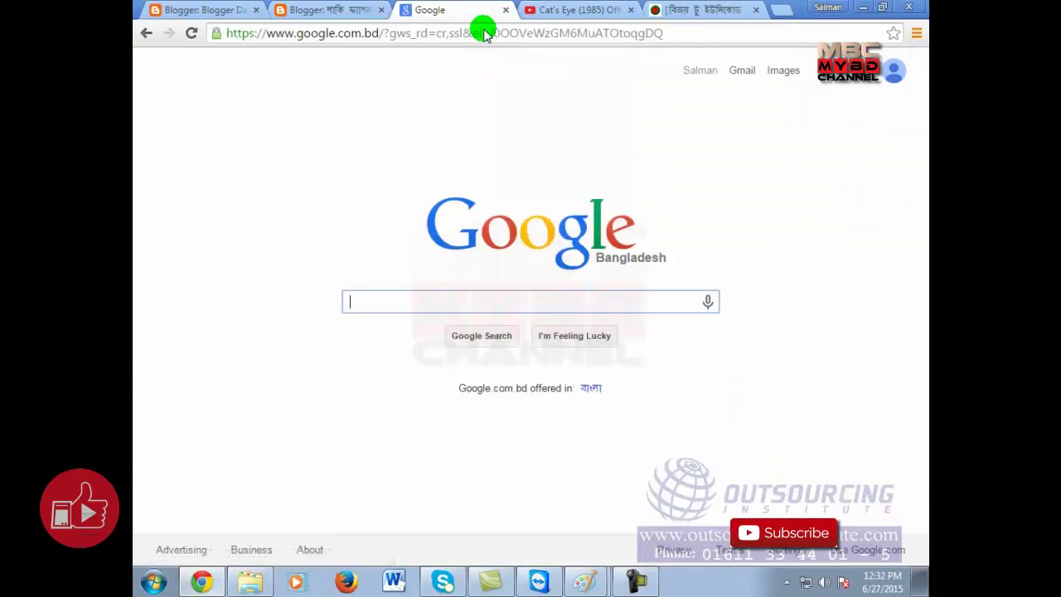
pyautogui.click(563, 9)
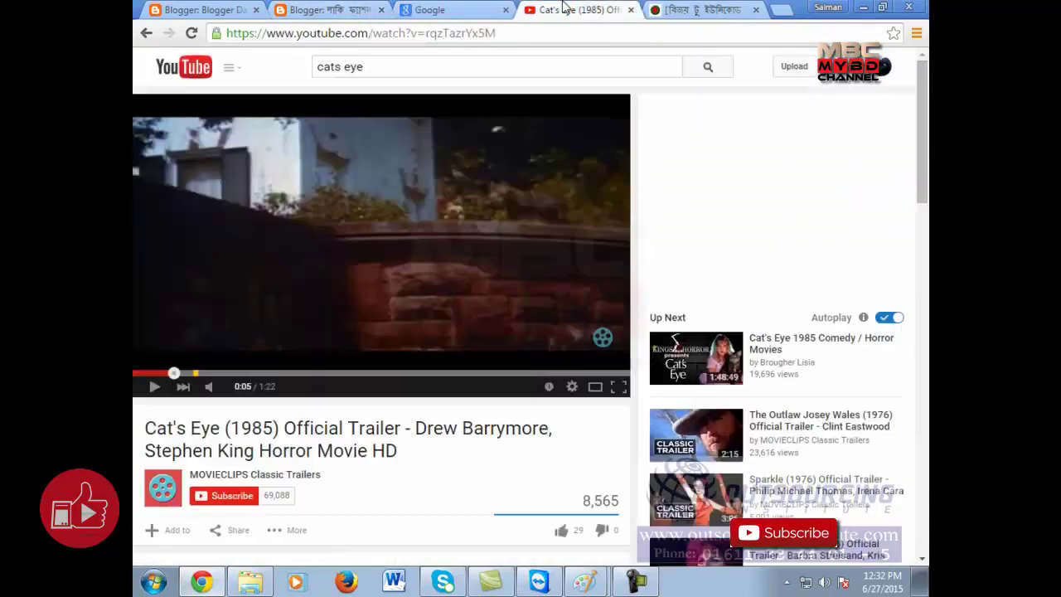
pyautogui.click(321, 9)
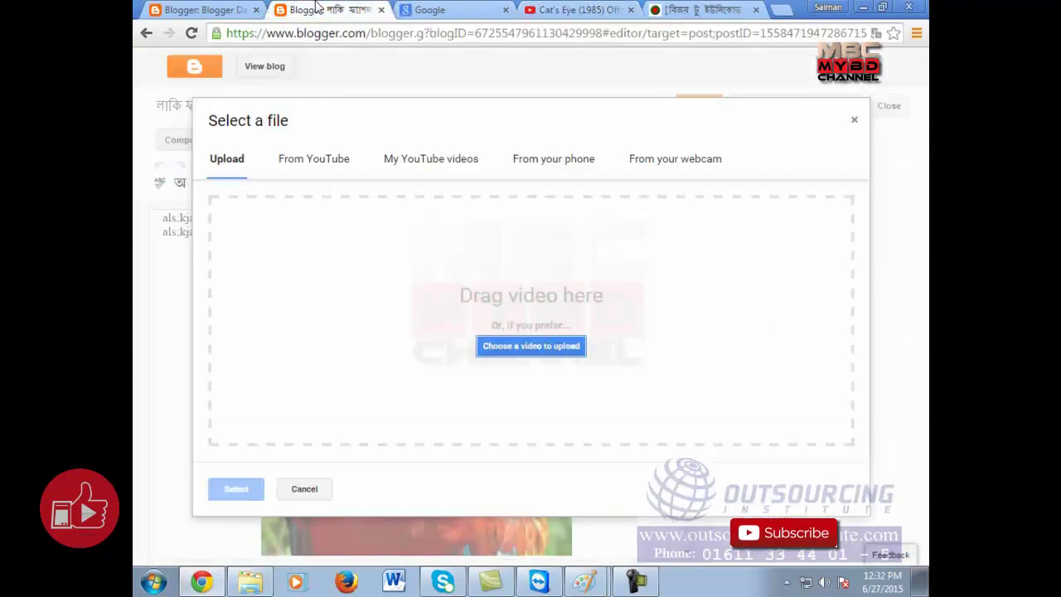
# Upload "slide show abul store (Low).mp4" from the Documents library and insert it in the post.
pyautogui.click(521, 348)
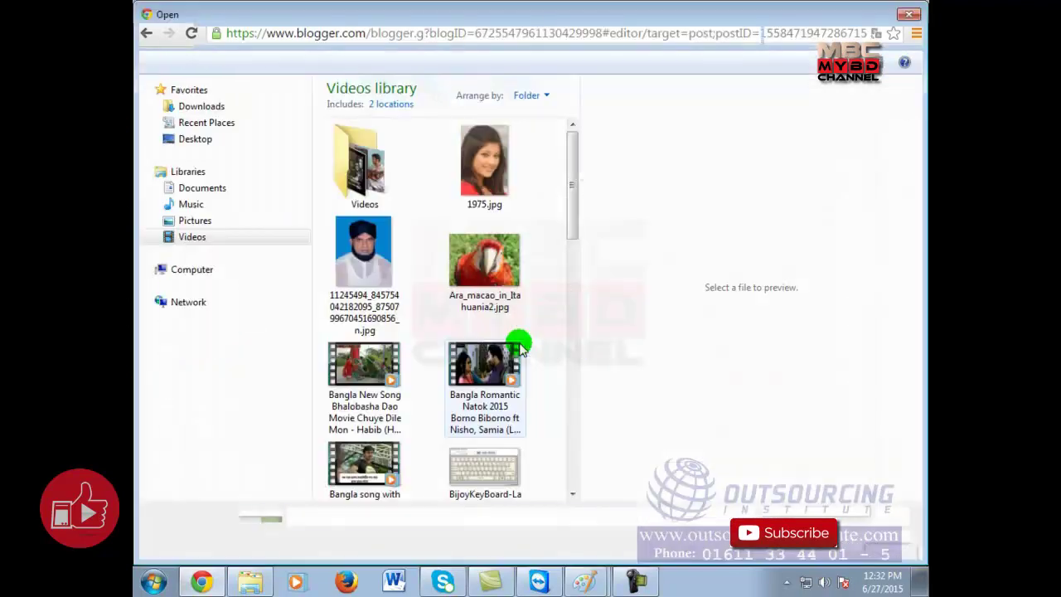
pyautogui.click(202, 189)
pyautogui.moveTo(571, 190); pyautogui.dragTo(571, 351)
pyautogui.click(504, 443)
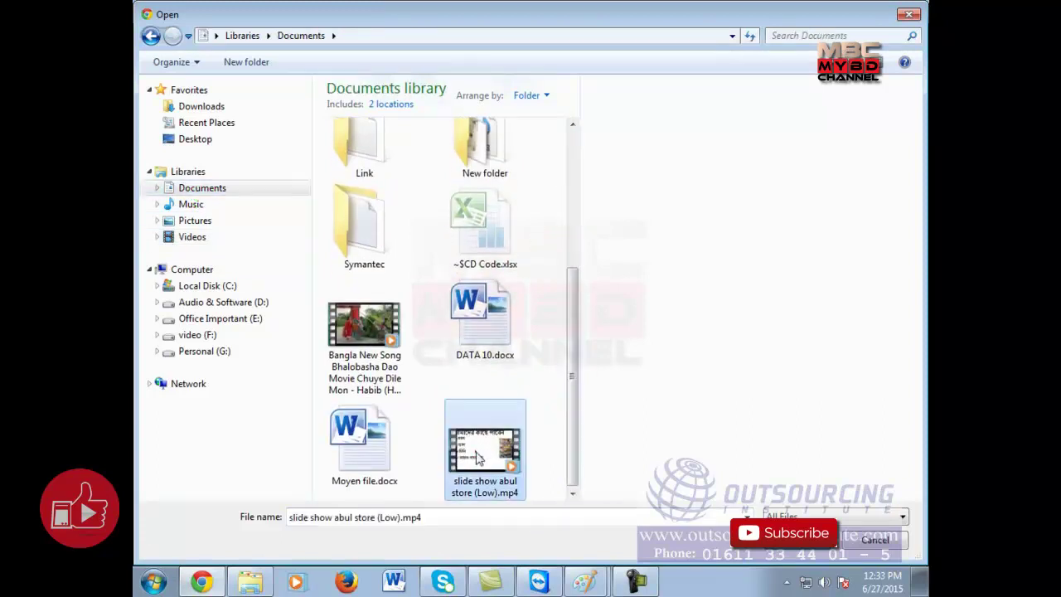
pyautogui.click(786, 557)
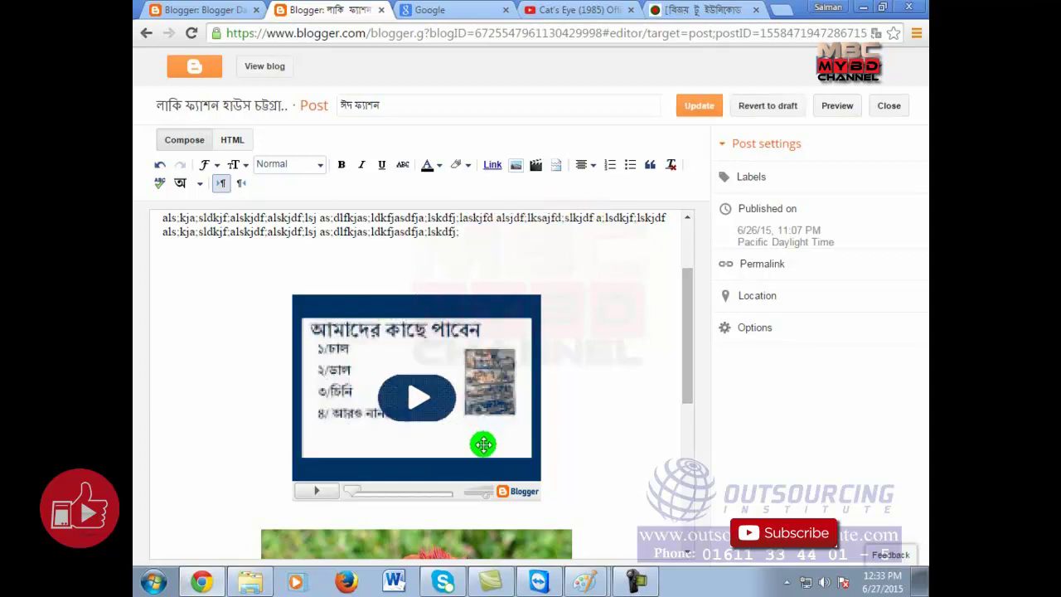
# Review the inserted video above the parrot image and update the published post.
pyautogui.scroll(-2, 596, 328)
pyautogui.scroll(-1, 595, 328)
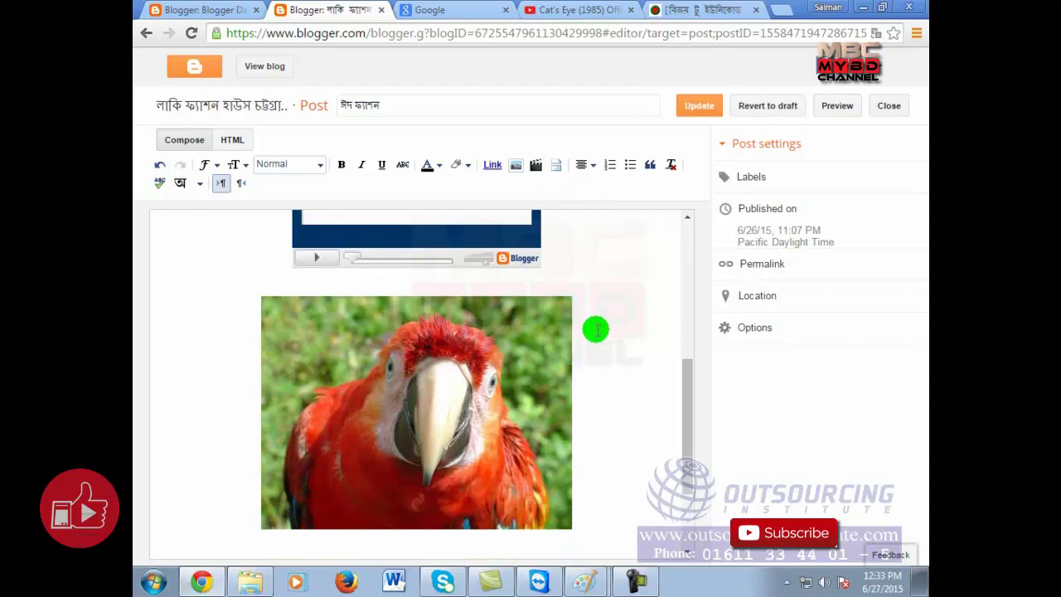
pyautogui.scroll(4, 594, 329)
pyautogui.click(704, 104)
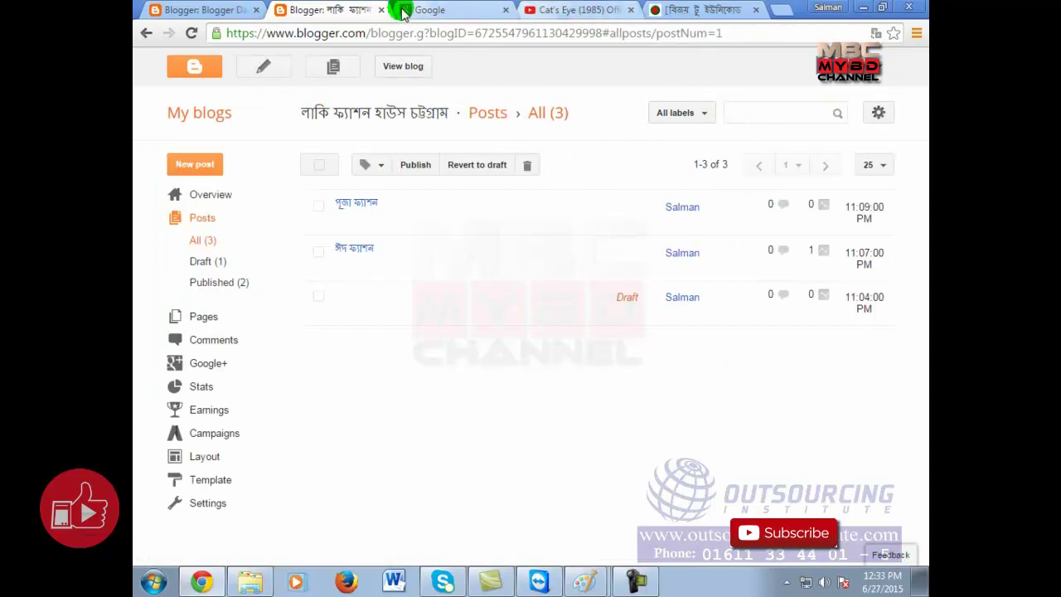
# View the live blog and open the "ঈদ ফ্যাশন" post from the June archive to find the uploaded video.
pyautogui.click(401, 74)
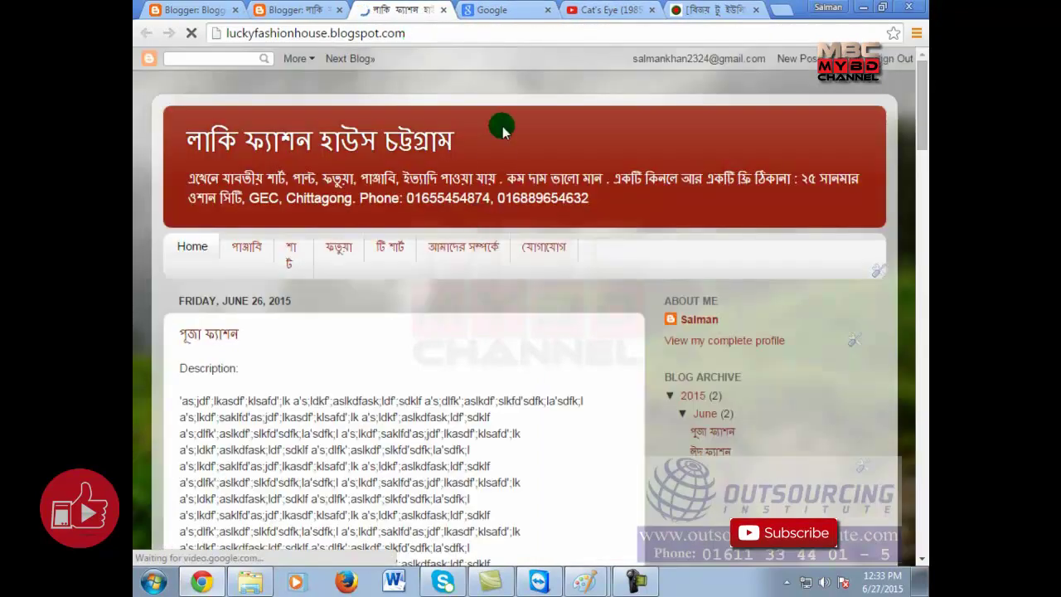
pyautogui.rightClick(503, 86)
pyautogui.click(529, 138)
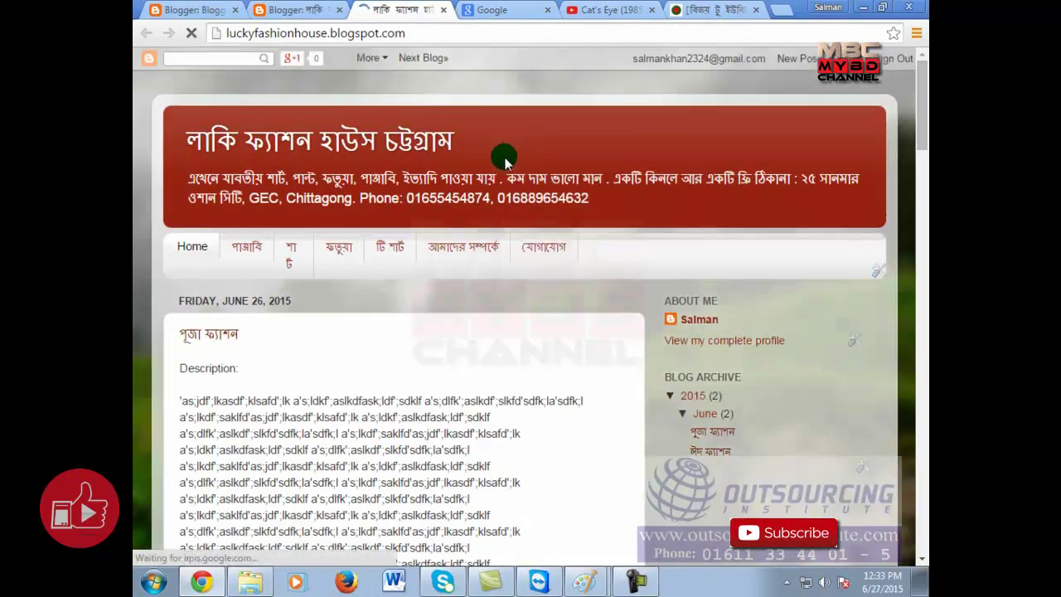
pyautogui.scroll(-4, 508, 384)
pyautogui.scroll(4, 505, 383)
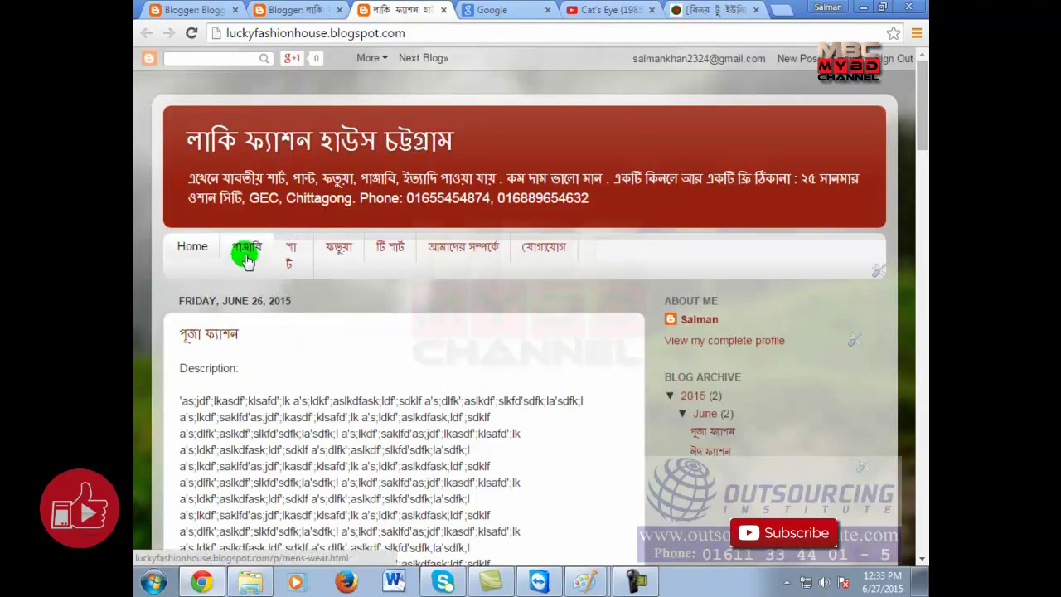
pyautogui.click(706, 453)
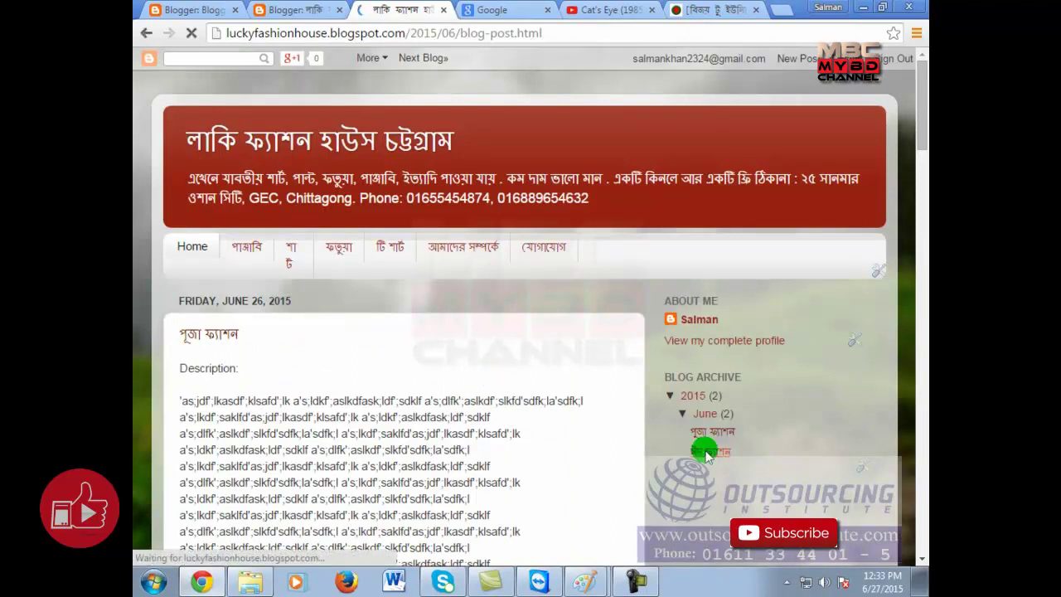
pyautogui.scroll(-3, 362, 415)
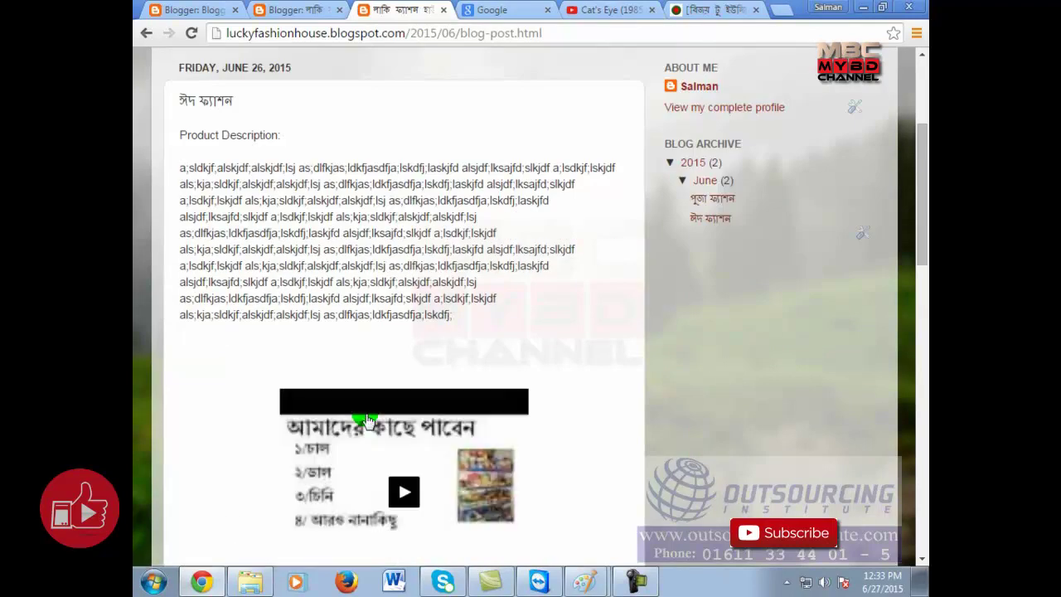
pyautogui.scroll(-3, 369, 420)
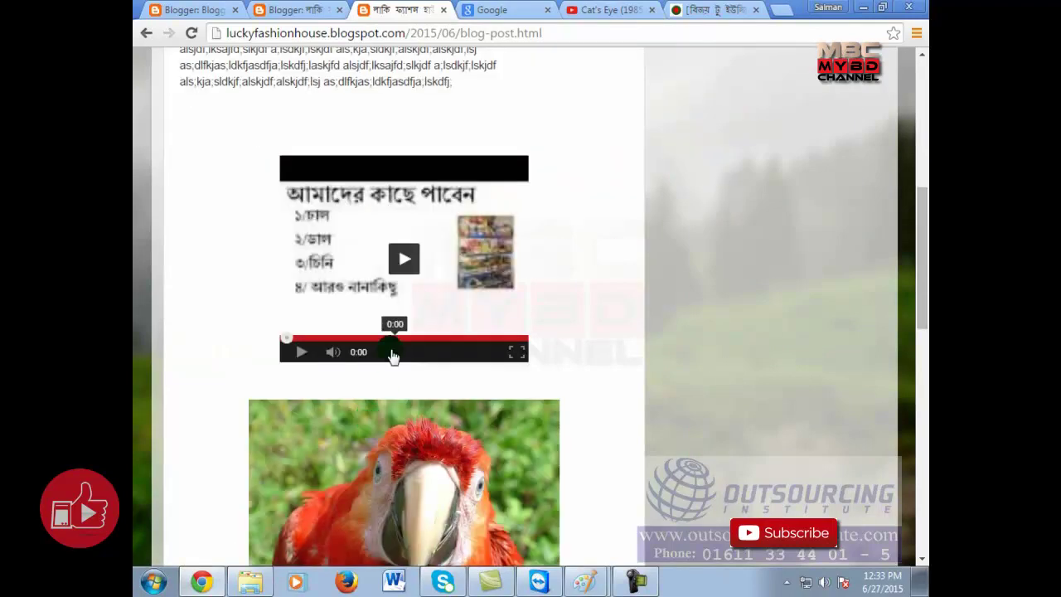
# Play the uploaded video in the published post, view it in full screen, and return to normal view.
pyautogui.click(420, 285)
pyautogui.click(403, 262)
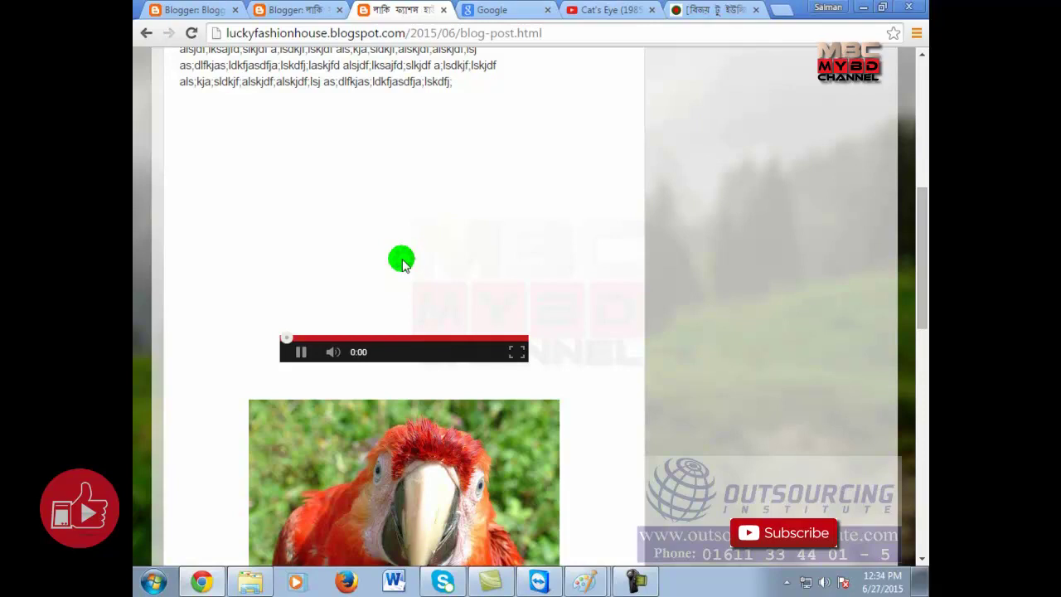
pyautogui.click(513, 353)
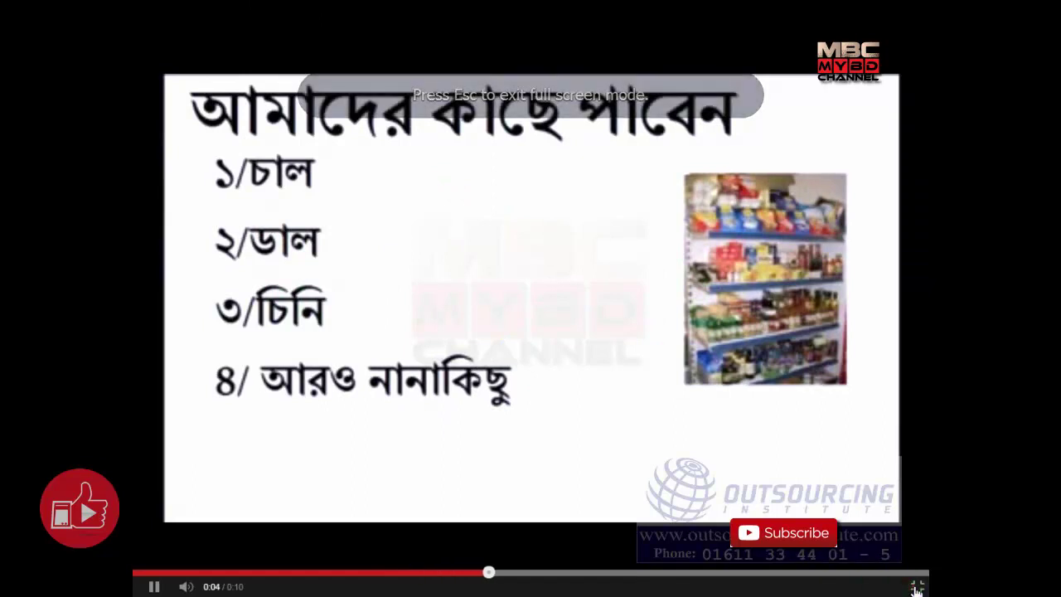
pyautogui.press('Escape')
# Adjust the computer's speaker volume and close the volume control.
pyautogui.click(824, 584)
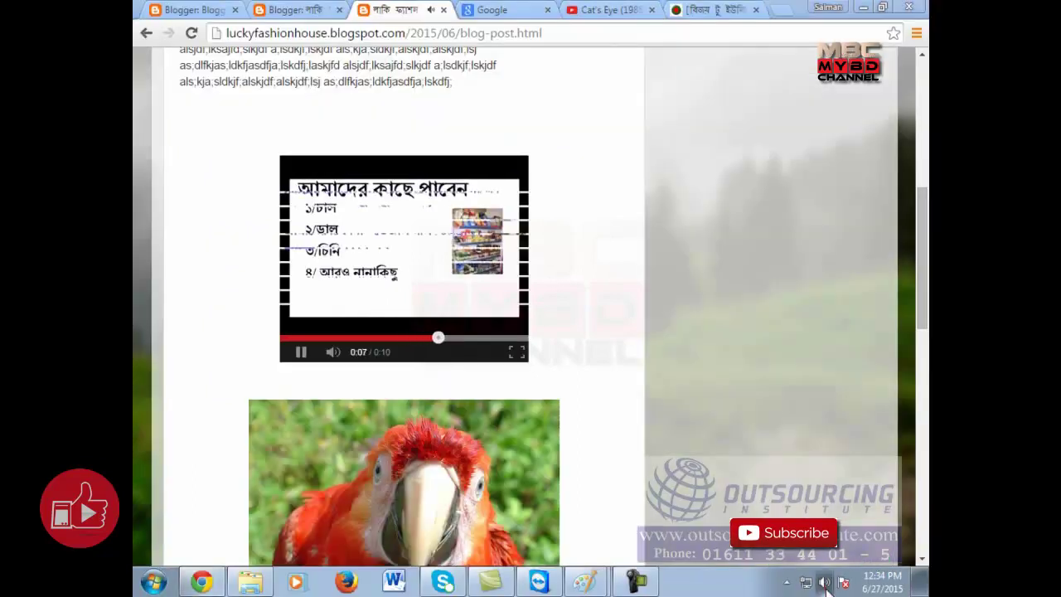
pyautogui.click(818, 433)
pyautogui.click(820, 443)
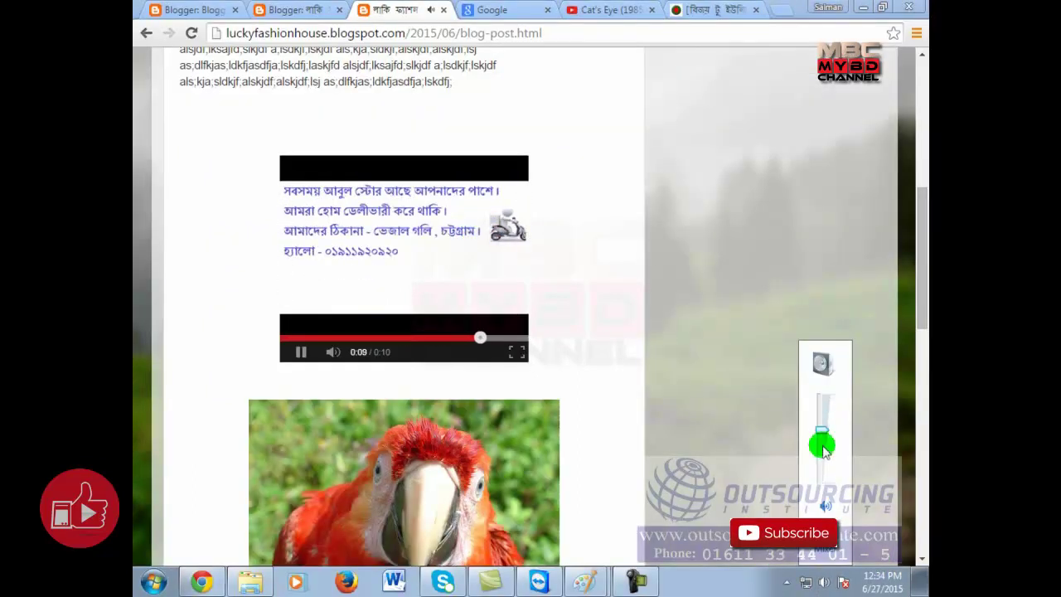
pyautogui.click(820, 433)
pyautogui.click(819, 454)
pyautogui.click(852, 560)
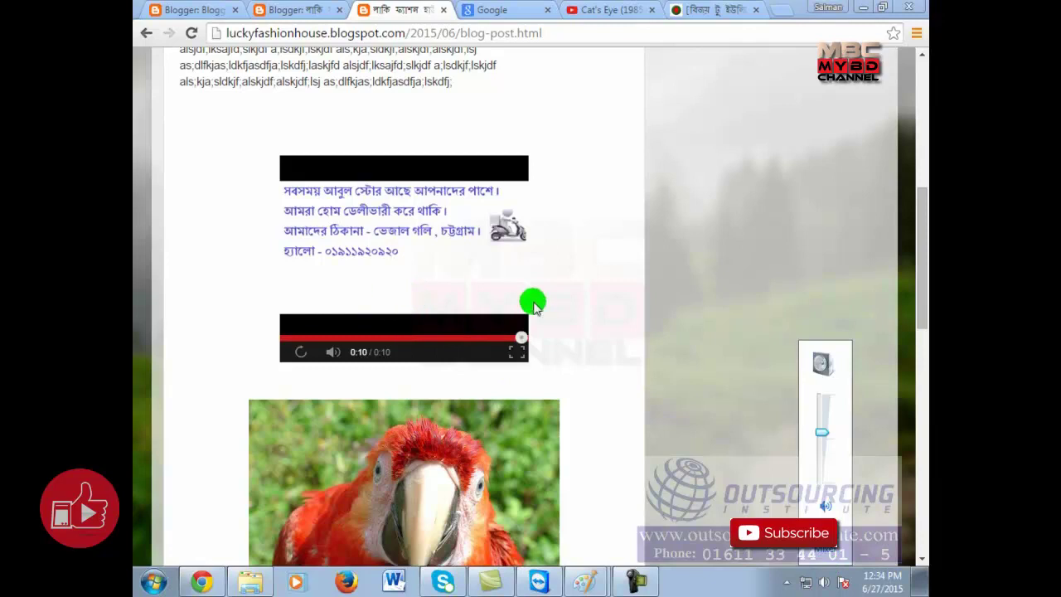
pyautogui.click(737, 265)
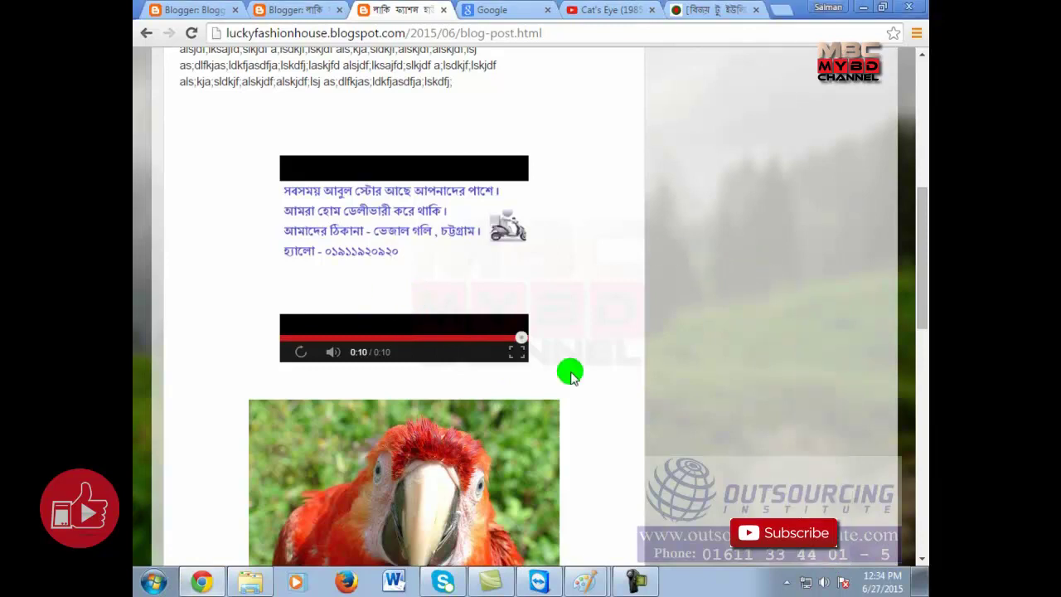
# Check the handwritten notes in Paint and return to the browser to look over the published post.
pyautogui.click(584, 580)
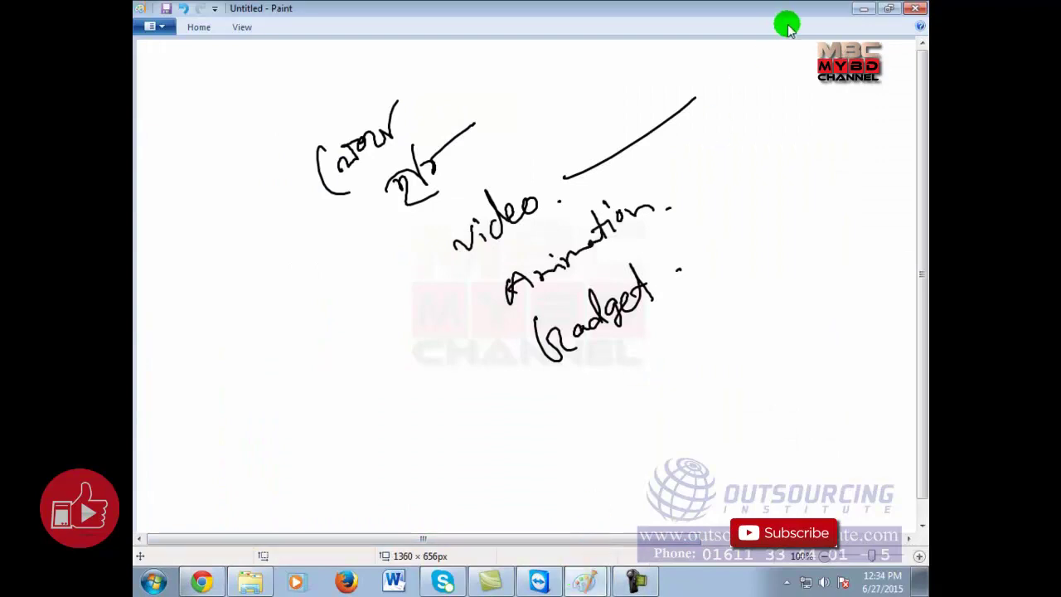
pyautogui.click(862, 10)
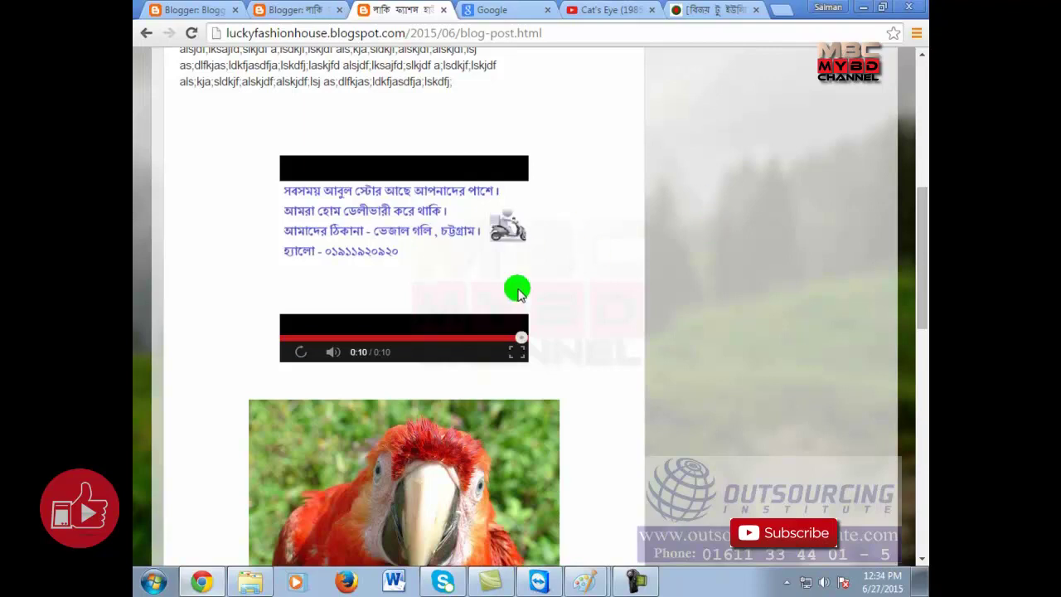
pyautogui.scroll(3, 549, 306)
pyautogui.scroll(-1, 549, 309)
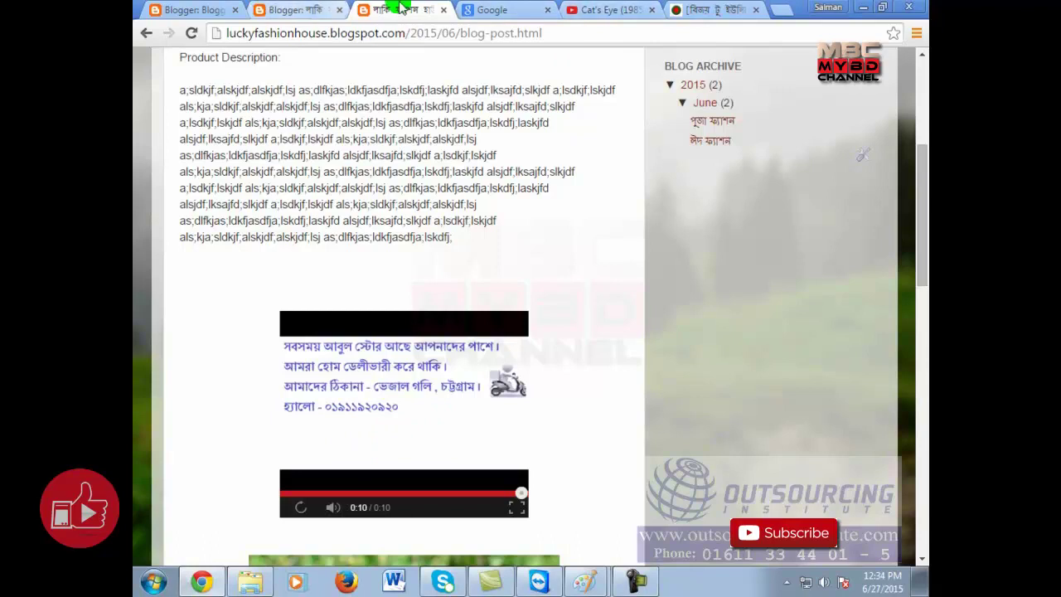
pyautogui.click(495, 9)
pyautogui.click(392, 10)
pyautogui.scroll(5, 472, 321)
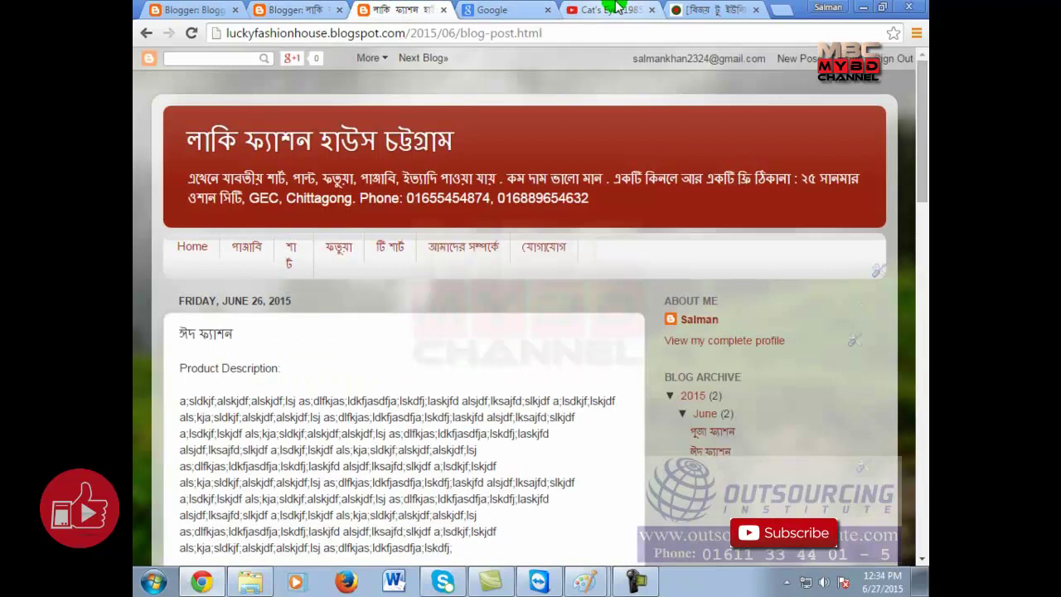
# Open the "পূজা ফ্যাশন" post for editing from the Blogger post list.
pyautogui.click(286, 8)
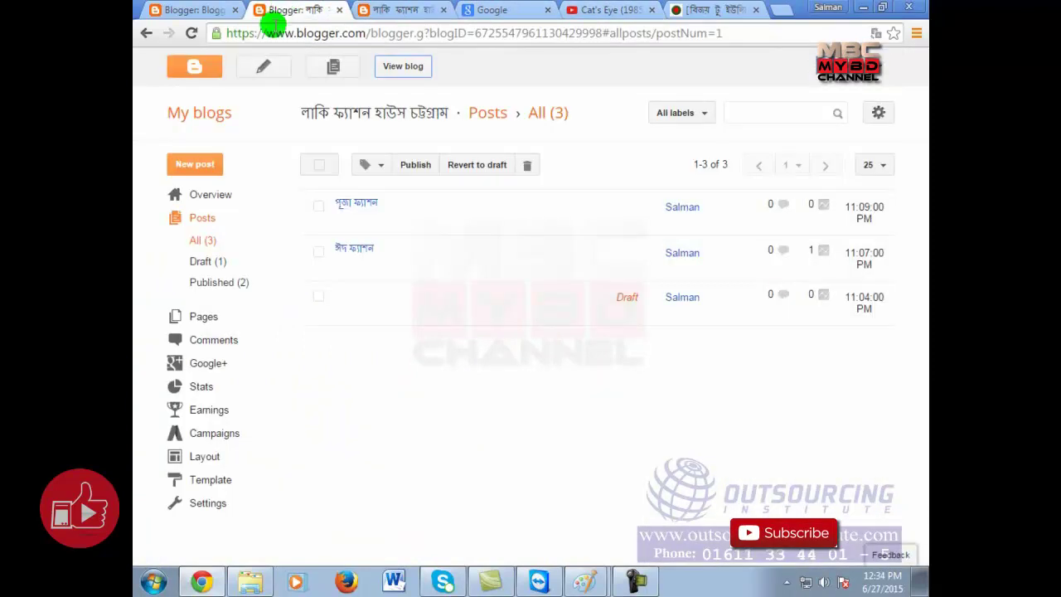
pyautogui.moveTo(358, 255)
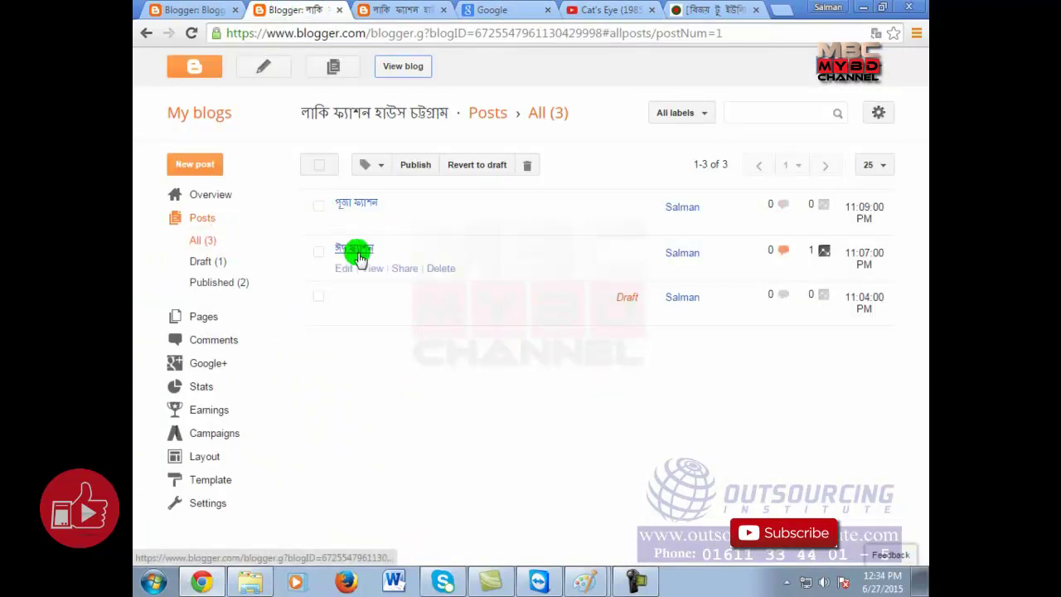
pyautogui.moveTo(351, 214)
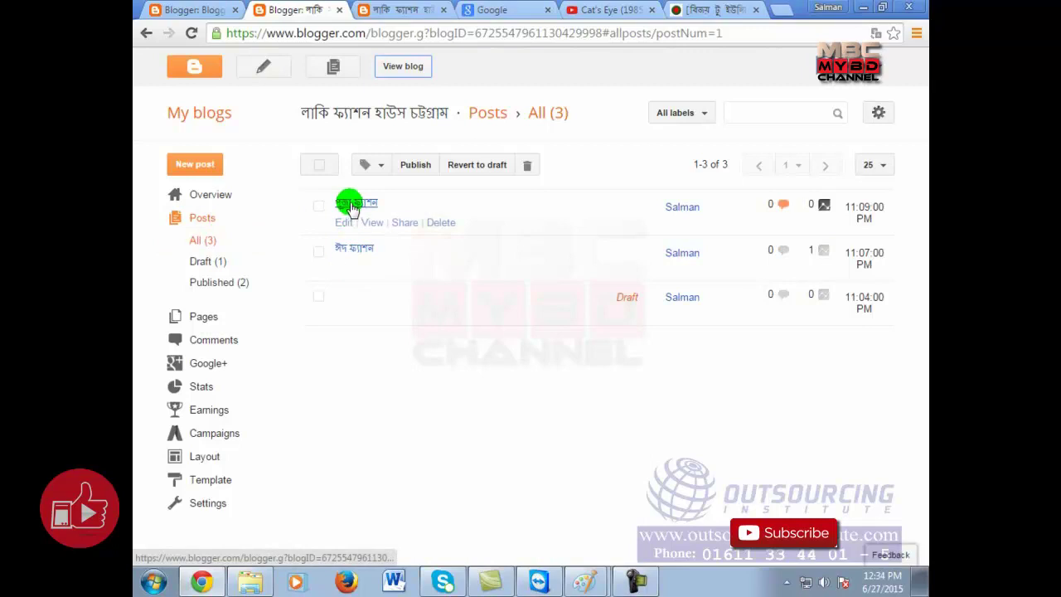
pyautogui.click(343, 223)
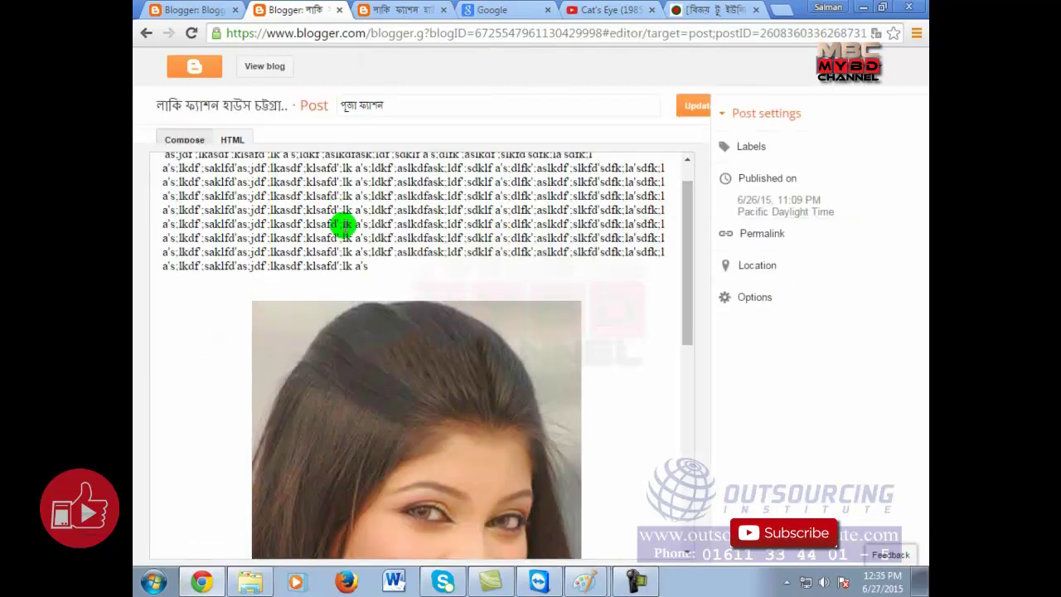
# Add four line breaks after "Description:" in the post and start inserting a video there.
pyautogui.scroll(1, 426, 304)
pyautogui.click(238, 224)
pyautogui.click(237, 224)
pyautogui.press('Return')
pyautogui.press('Return')
pyautogui.press('Return')
pyautogui.press('Return')
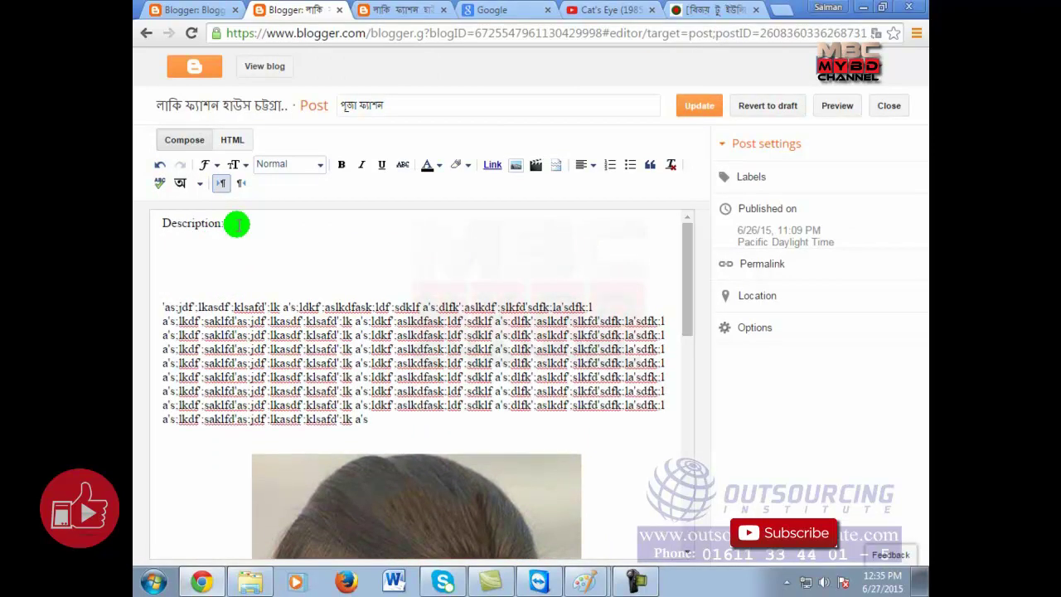
pyautogui.click(536, 165)
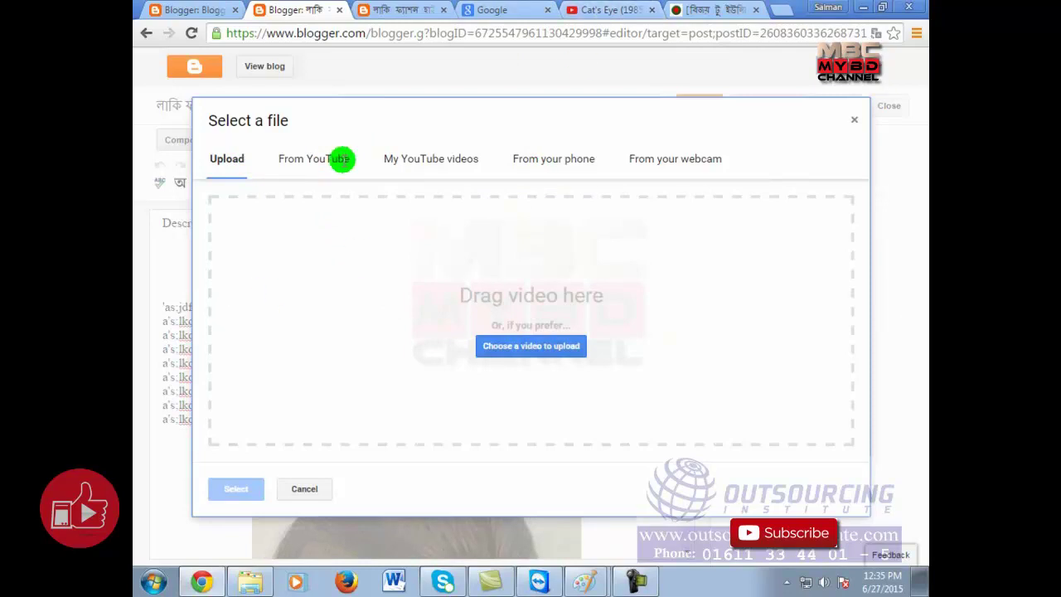
# Switch to the open YouTube page and search for "panjabi fashion".
pyautogui.click(628, 9)
pyautogui.moveTo(440, 69); pyautogui.dragTo(259, 76)
pyautogui.write('pan')
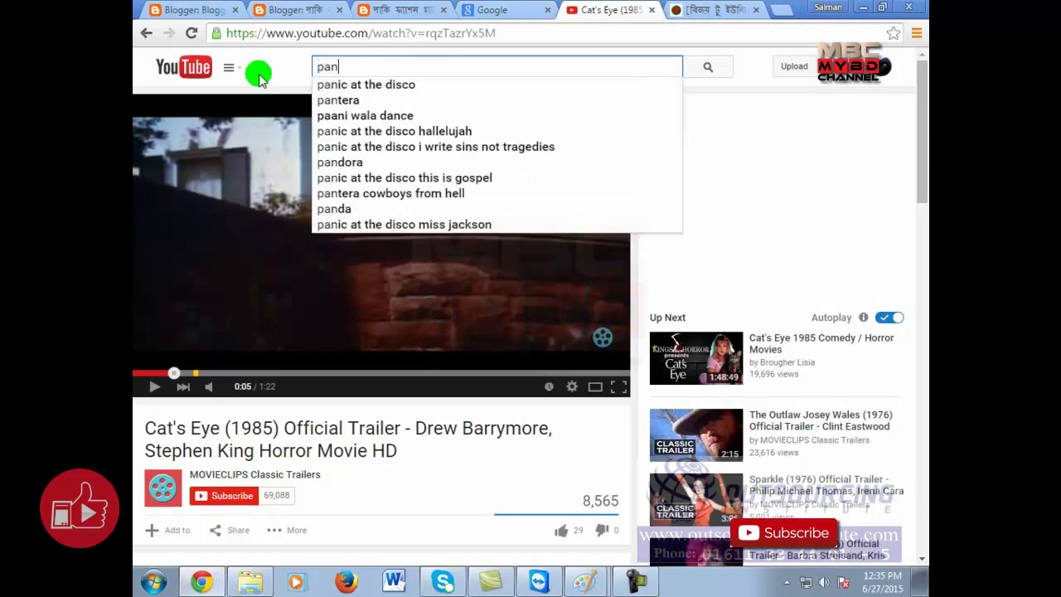
pyautogui.write('jabi fashi')
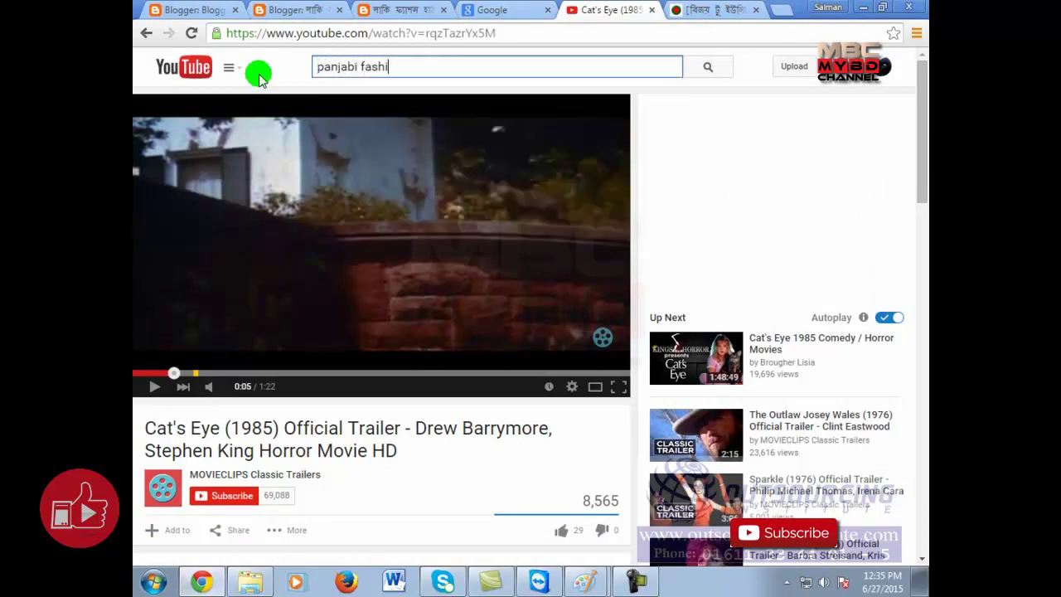
pyautogui.write('on')
pyautogui.press('Return')
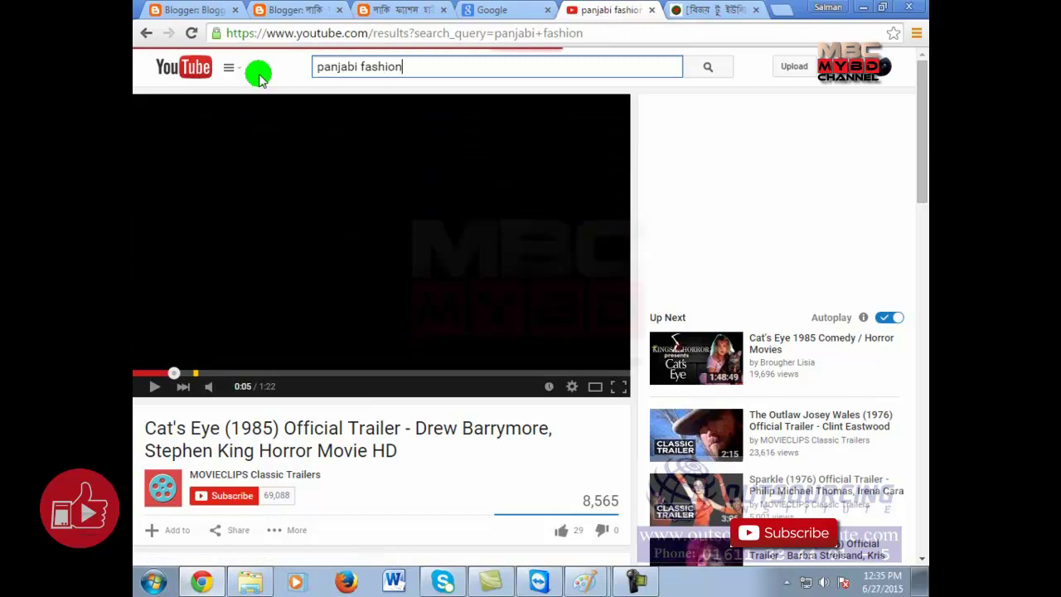
# Replace the YouTube search with "puja fashion".
pyautogui.moveTo(421, 68); pyautogui.dragTo(156, 122)
pyautogui.write('puja ')
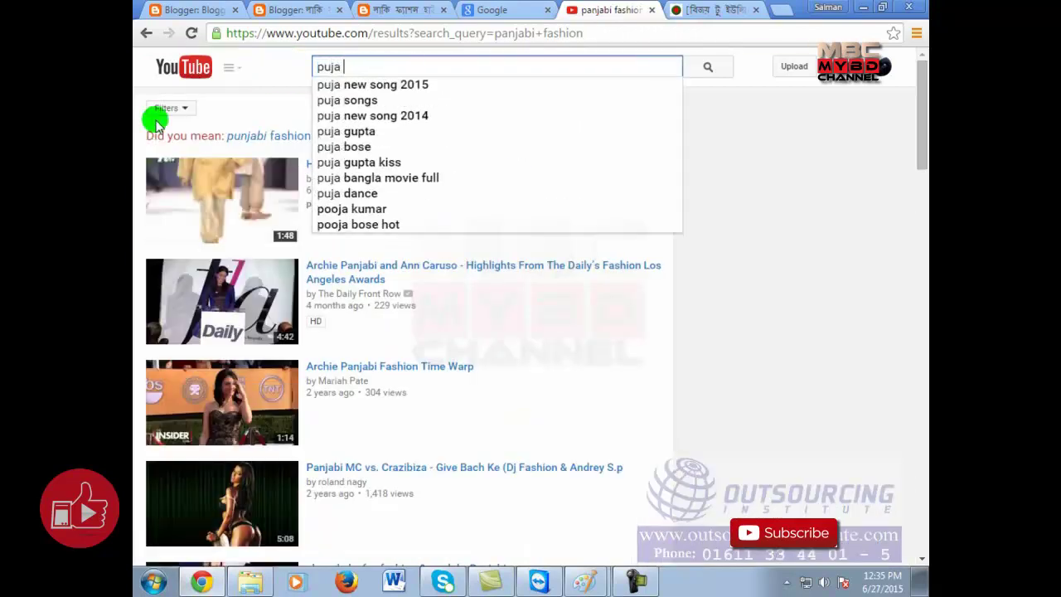
pyautogui.write('fashion')
pyautogui.press('Return')
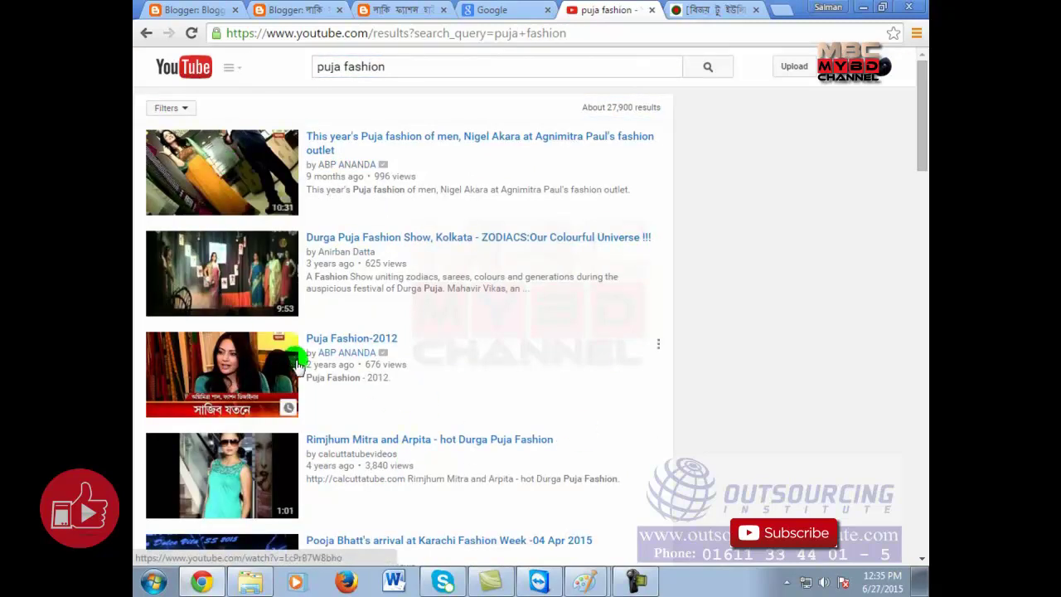
# Open the "Puja Fashion-2012" video by ABP ANANDA, look over its page, and pause playback.
pyautogui.click(237, 358)
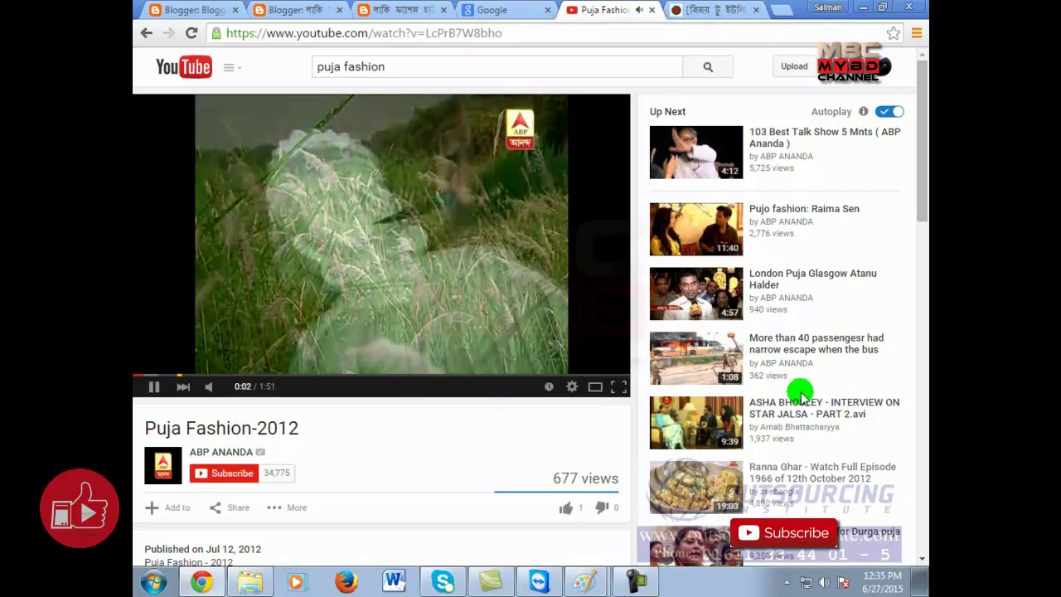
pyautogui.moveTo(207, 386)
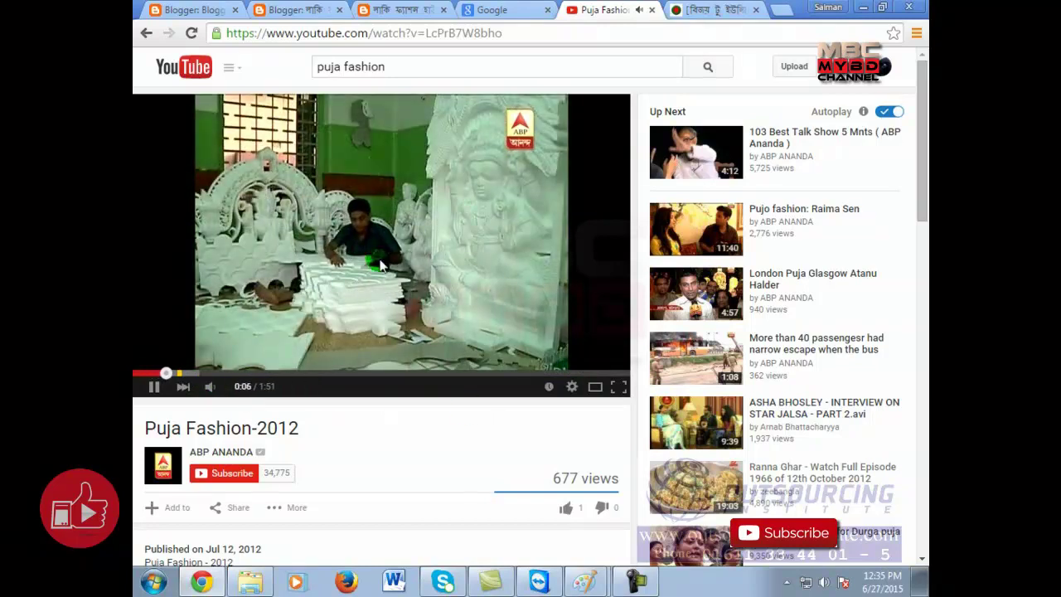
pyautogui.scroll(-3, 669, 484)
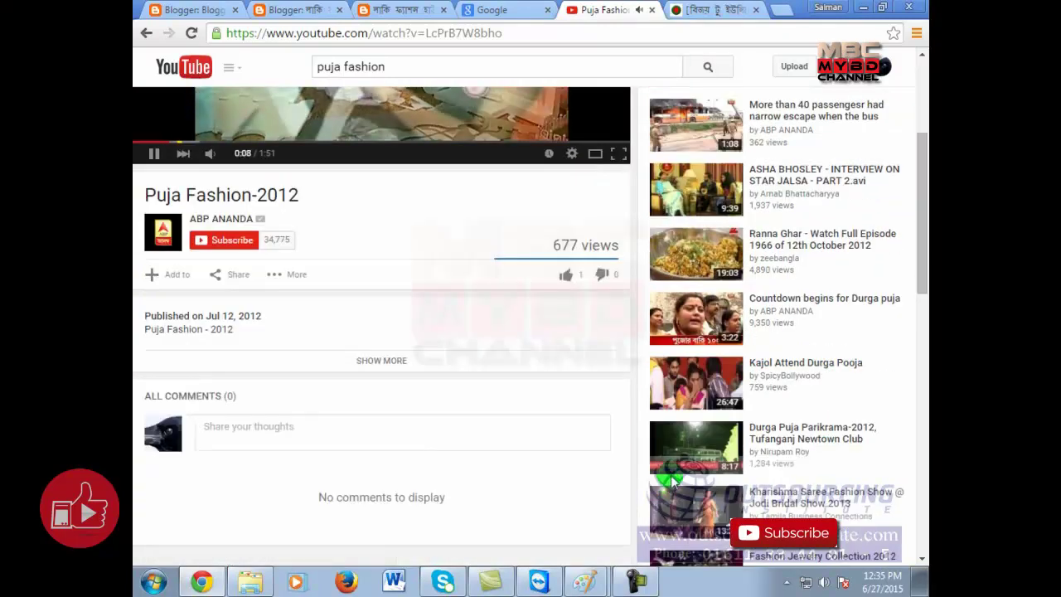
pyautogui.scroll(3, 795, 456)
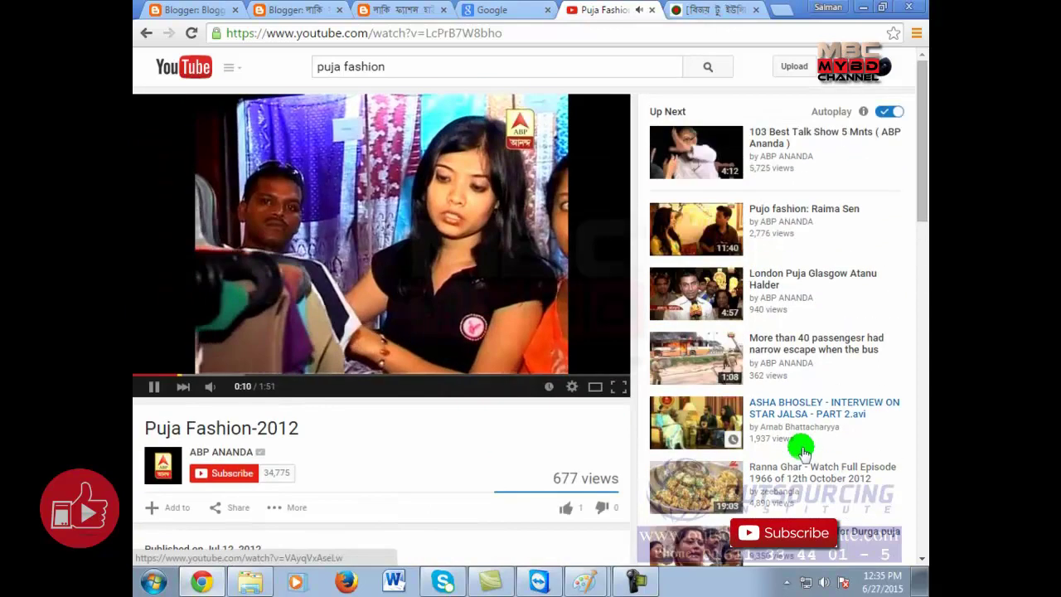
pyautogui.click(404, 211)
pyautogui.click(422, 249)
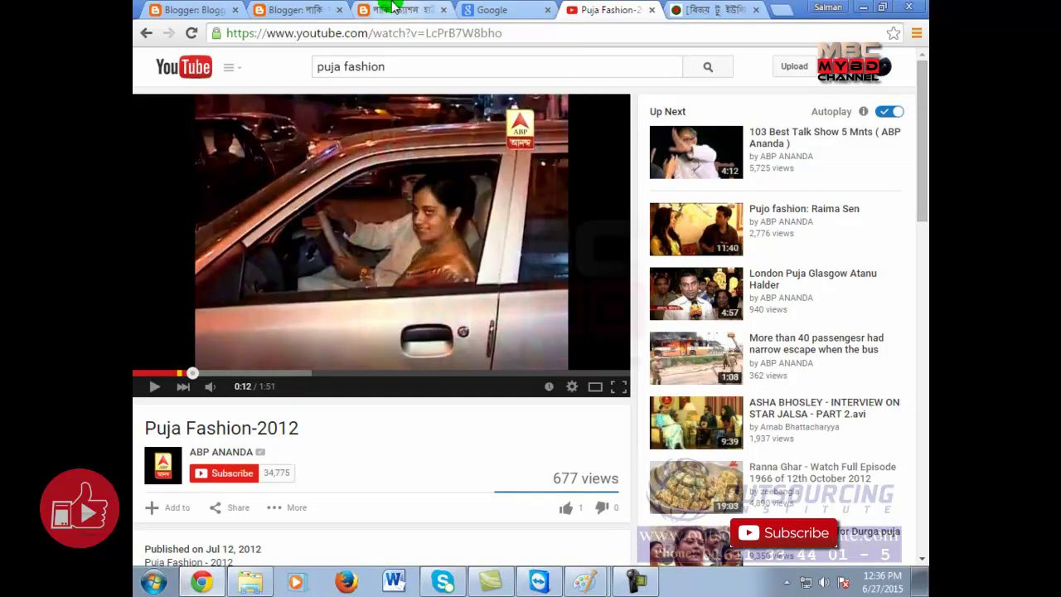
# Copy the web address of the "Puja Fashion-2012" video.
pyautogui.click(445, 33)
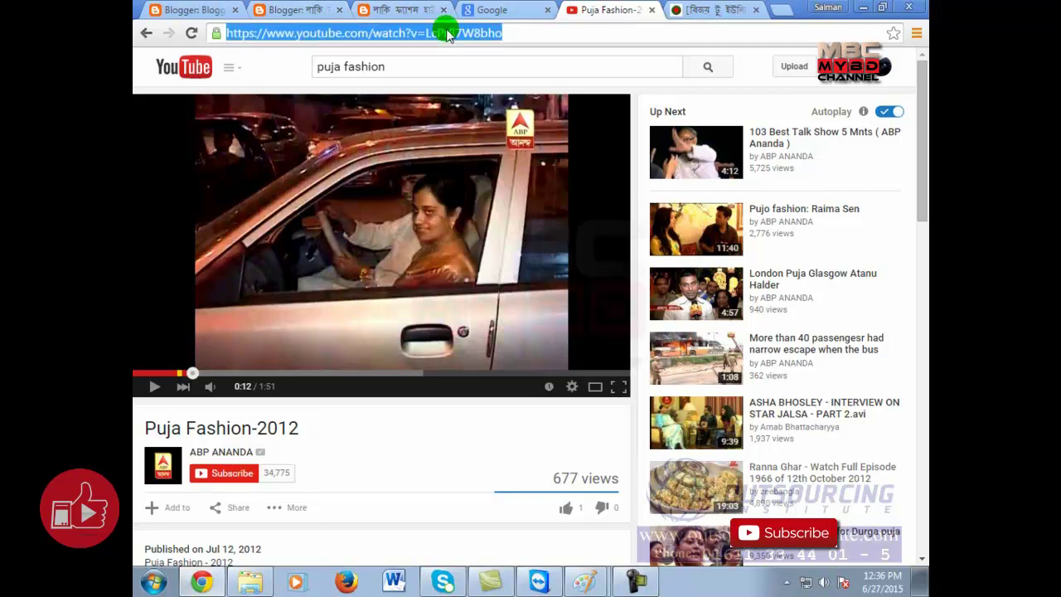
pyautogui.rightClick(447, 35)
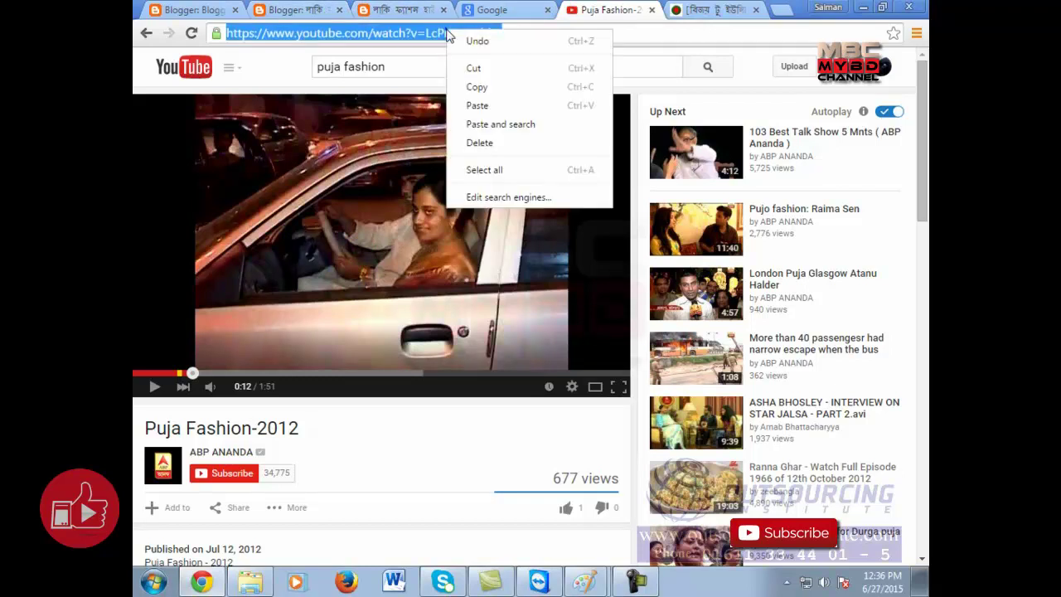
pyautogui.click(489, 88)
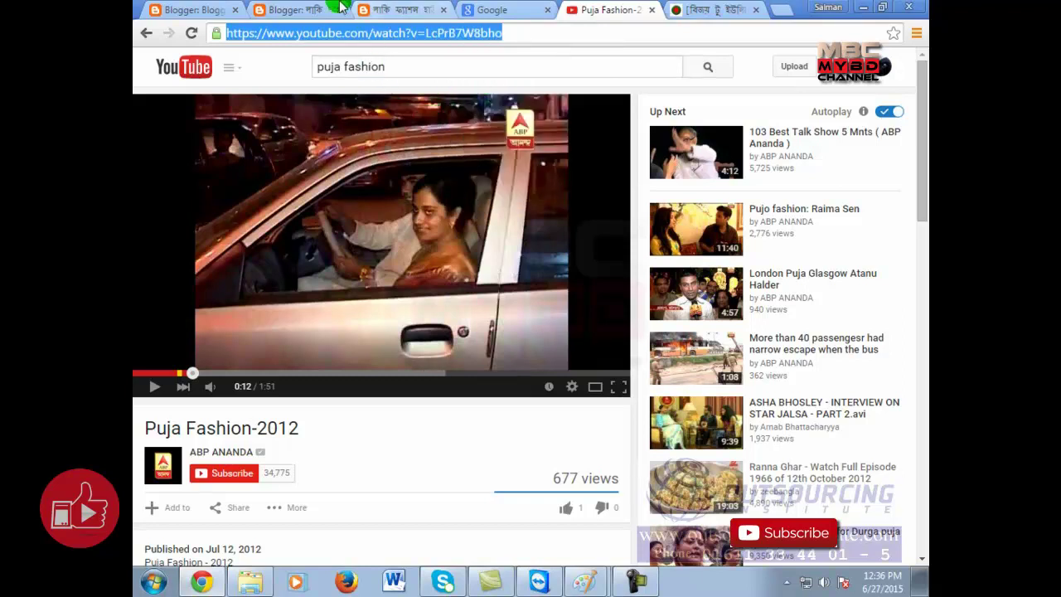
# Return to the "পূজা ফ্যাশন" post editor and reopen video insertion with YouTube as the source.
pyautogui.click(297, 8)
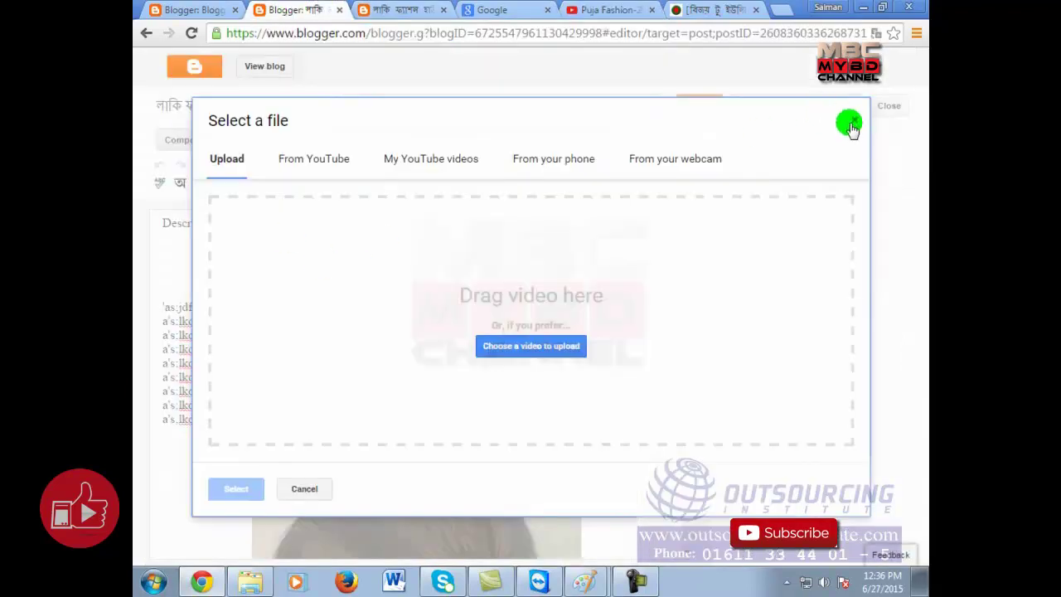
pyautogui.click(852, 121)
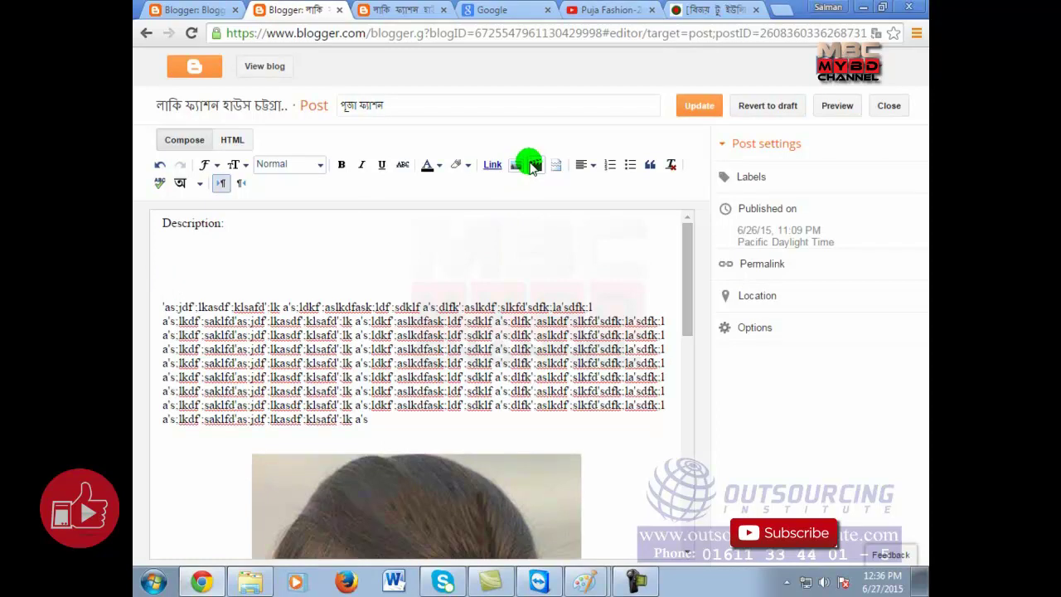
pyautogui.click(532, 165)
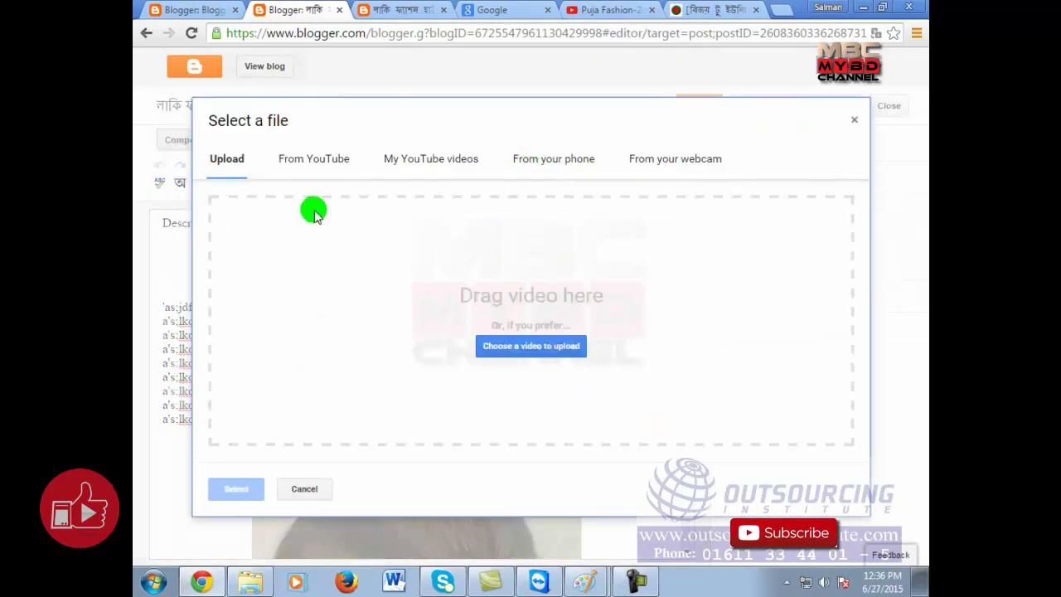
pyautogui.click(315, 162)
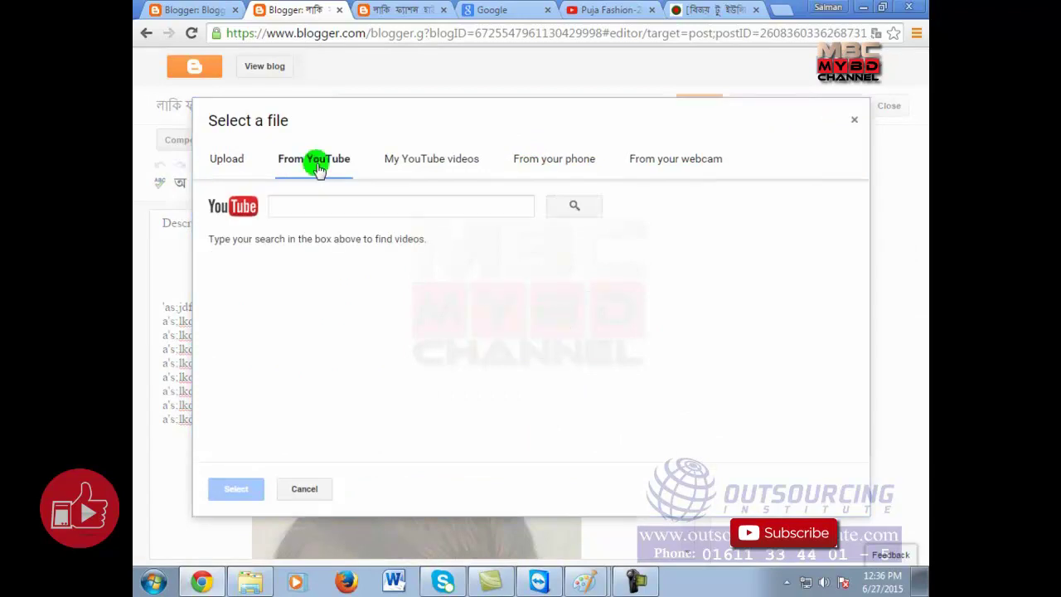
pyautogui.click(309, 202)
pyautogui.rightClick(311, 203)
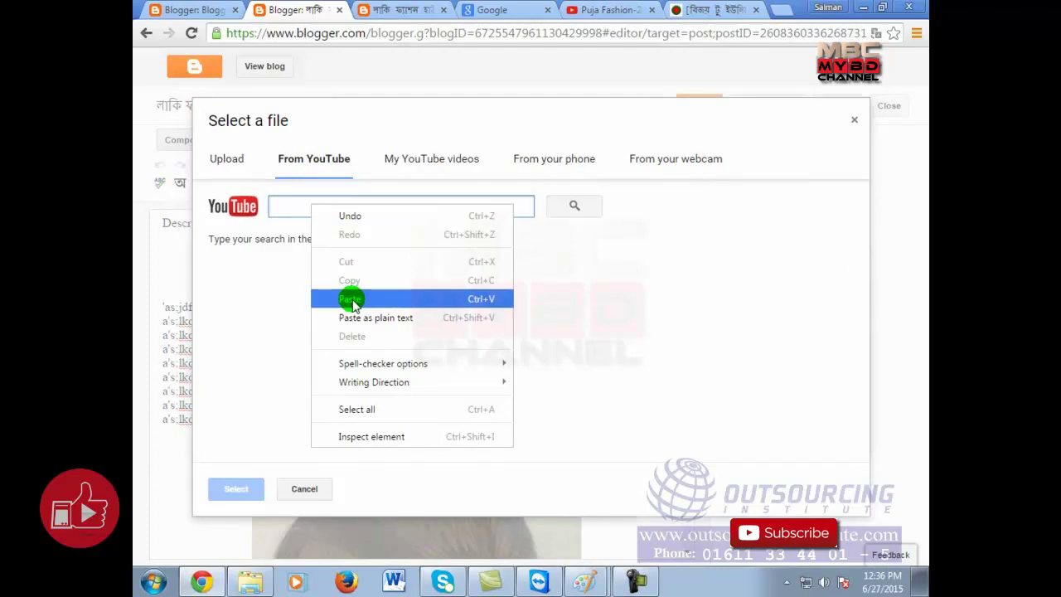
pyautogui.click(284, 201)
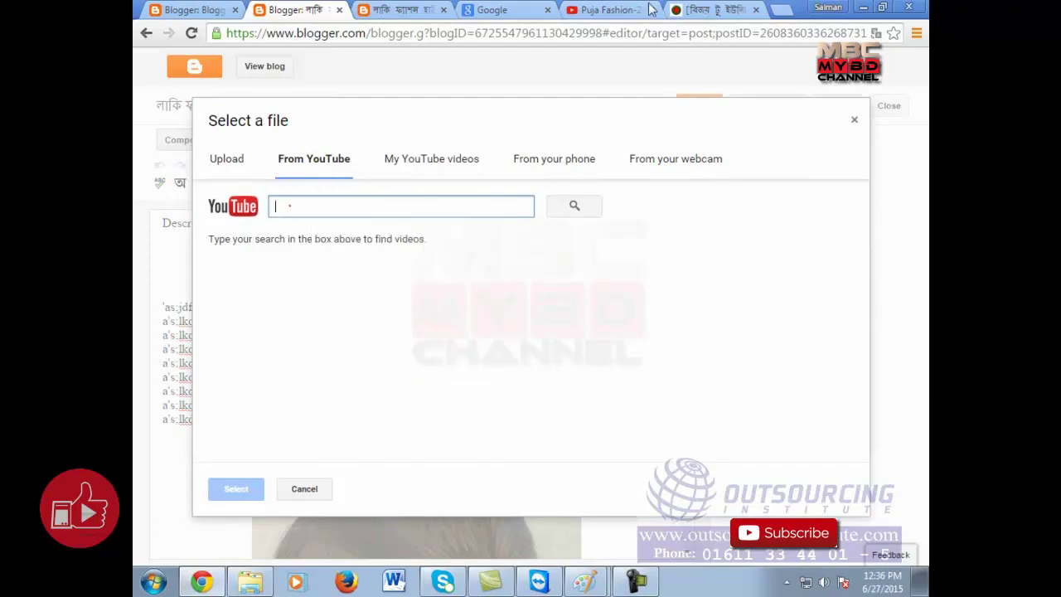
# Copy the "Puja Fashion-2012" video's web address again and search for it in the post's YouTube video picker.
pyautogui.click(603, 9)
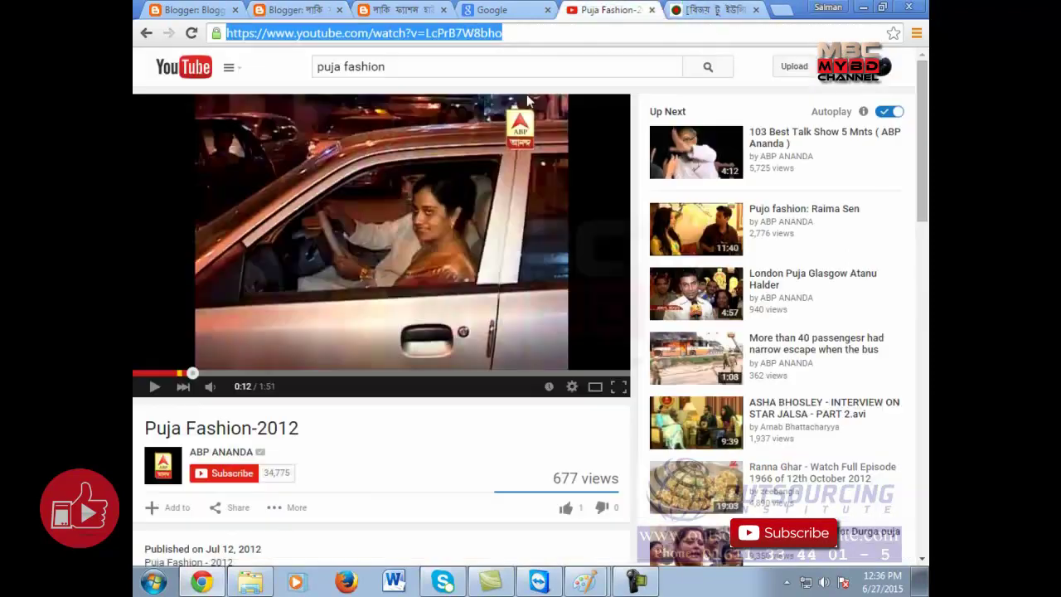
pyautogui.rightClick(450, 40)
pyautogui.click(480, 93)
pyautogui.click(300, 9)
pyautogui.click(337, 199)
pyautogui.rightClick(342, 205)
pyautogui.click(400, 301)
pyautogui.click(553, 207)
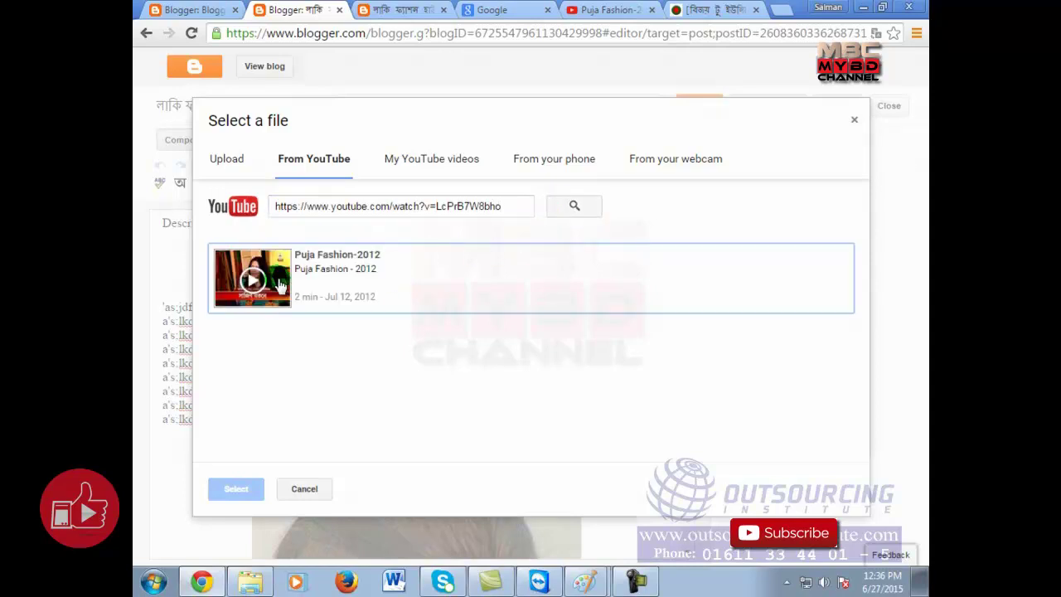
# Insert the "Puja Fashion-2012" video below the "Description:" line and update the post.
pyautogui.click(306, 282)
pyautogui.click(282, 276)
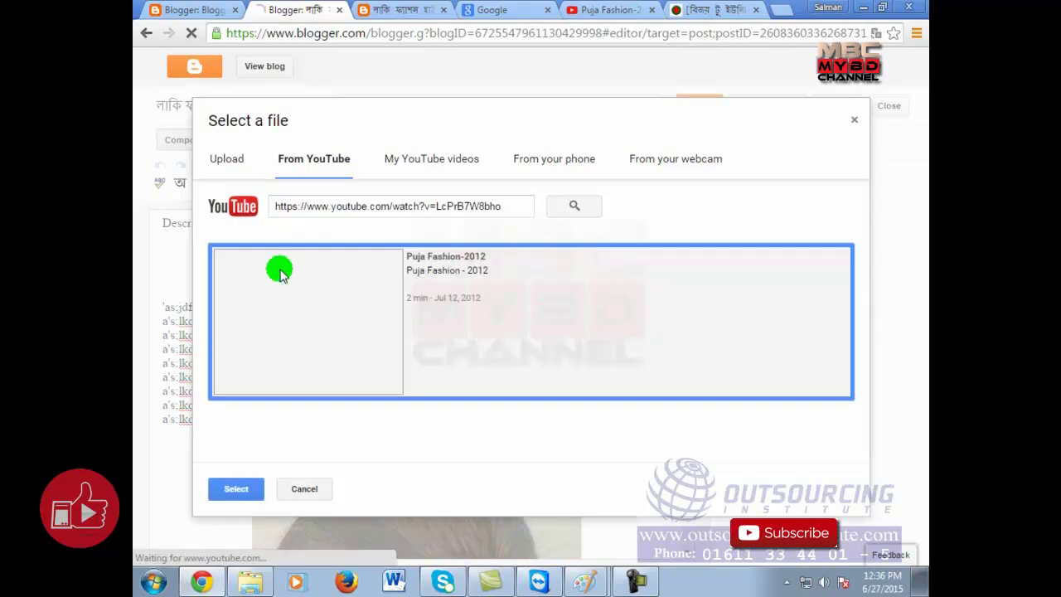
pyautogui.click(236, 490)
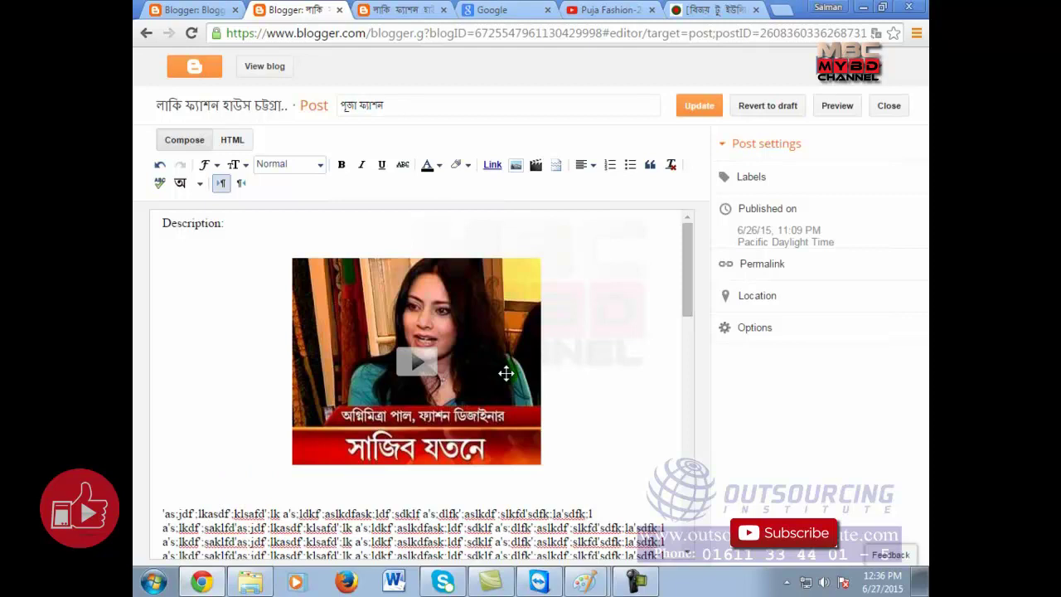
pyautogui.click(700, 105)
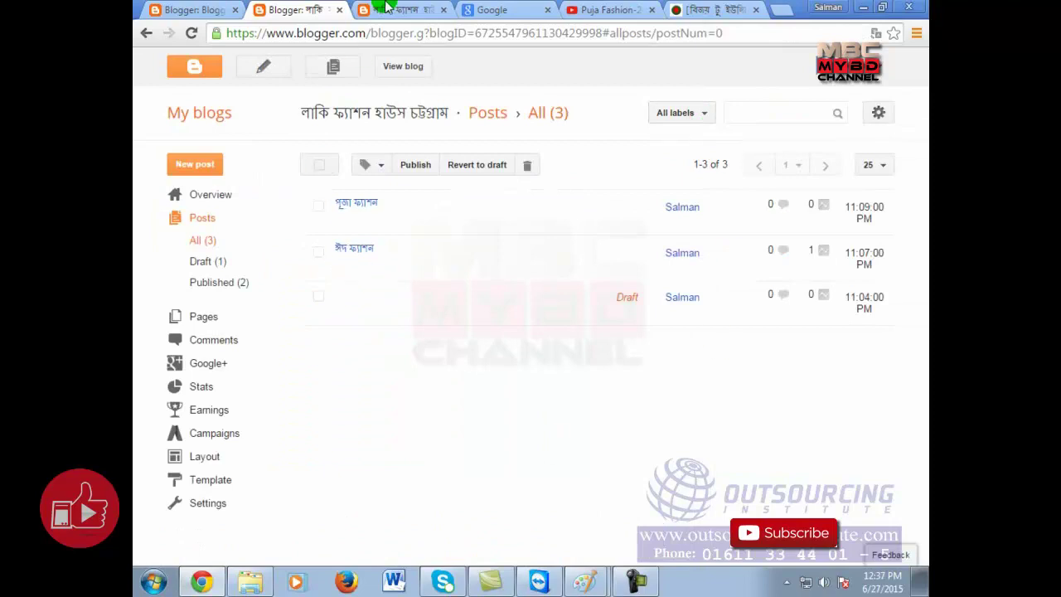
# Reload the published blog page and open the "পূজা ফ্যাশন" post from the June archive.
pyautogui.click(412, 11)
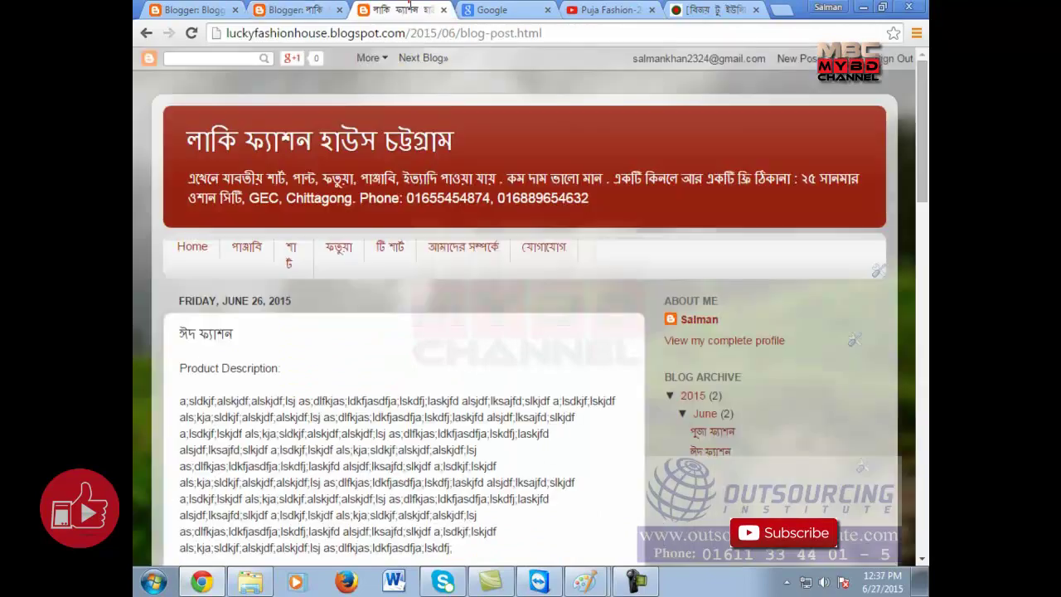
pyautogui.rightClick(502, 126)
pyautogui.click(540, 173)
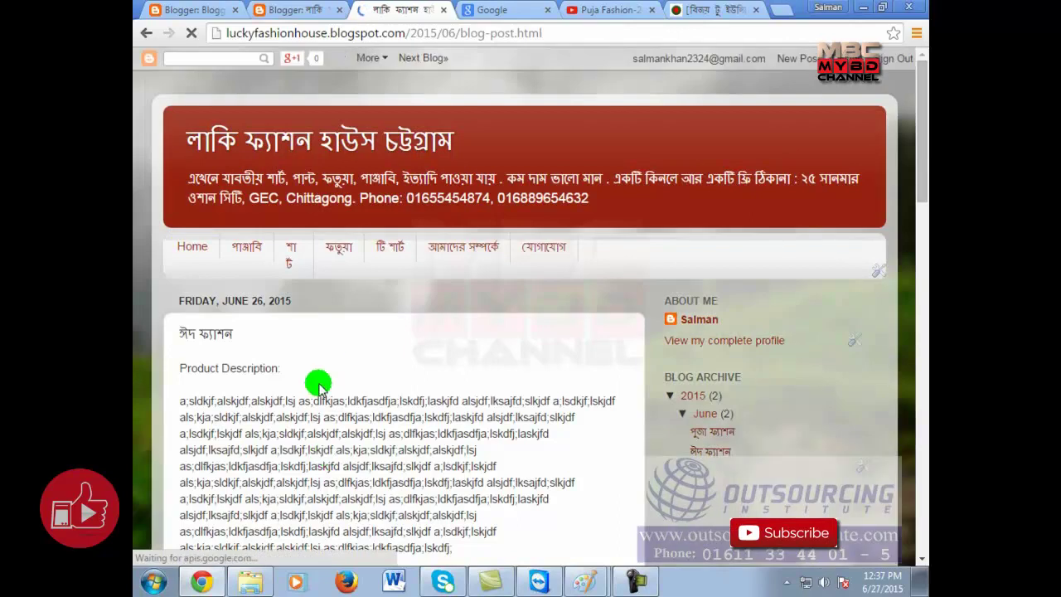
pyautogui.scroll(-3, 421, 393)
pyautogui.scroll(-15, 422, 398)
pyautogui.scroll(20, 421, 398)
pyautogui.click(711, 434)
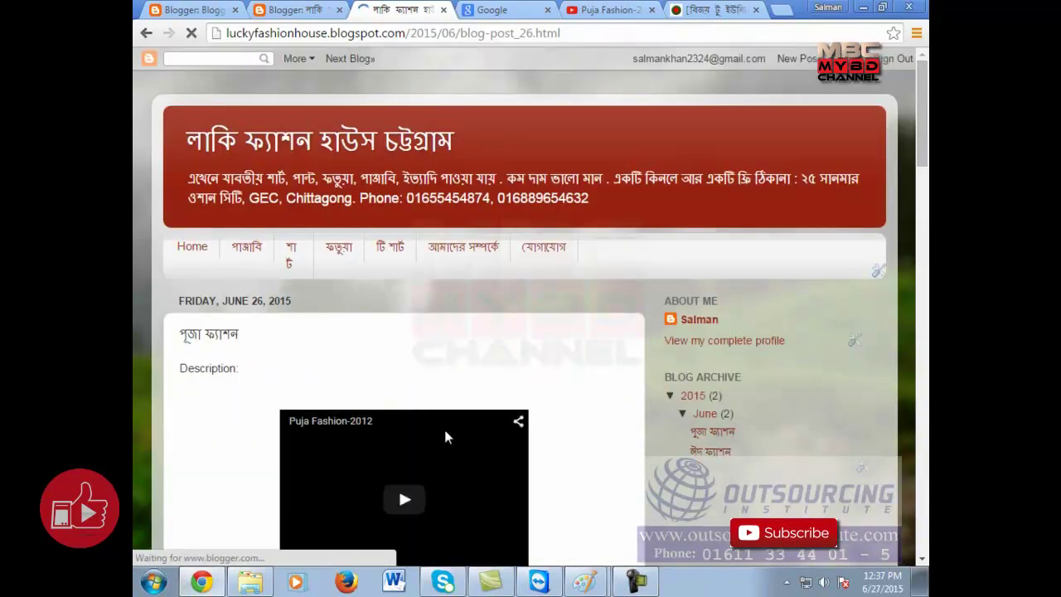
# Play the embedded "Puja Fashion-2012" video on the blog, skip to about 1:00, and pause it.
pyautogui.scroll(-2, 445, 437)
pyautogui.click(401, 348)
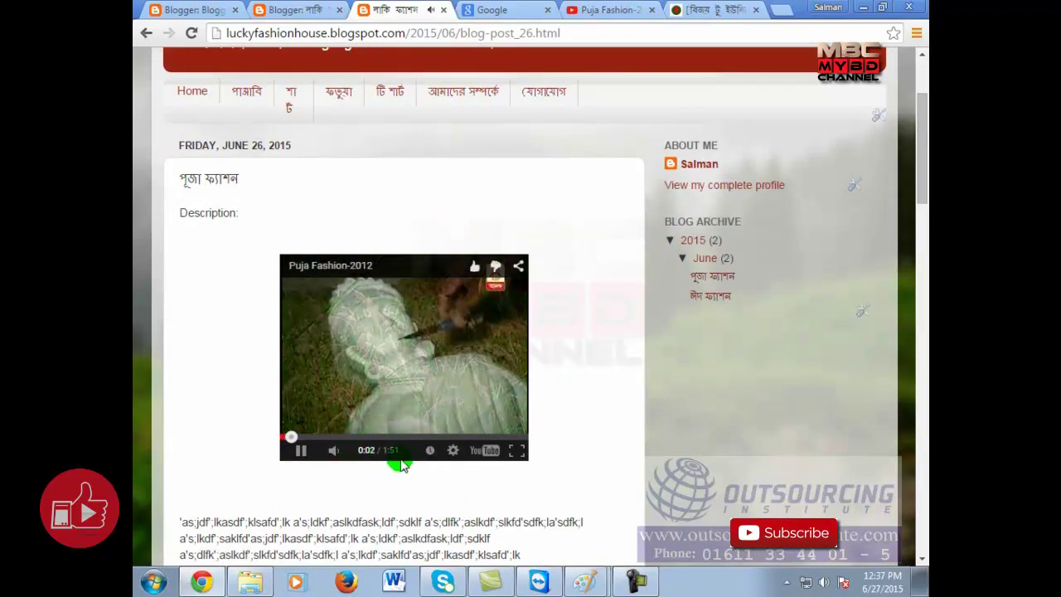
pyautogui.click(416, 437)
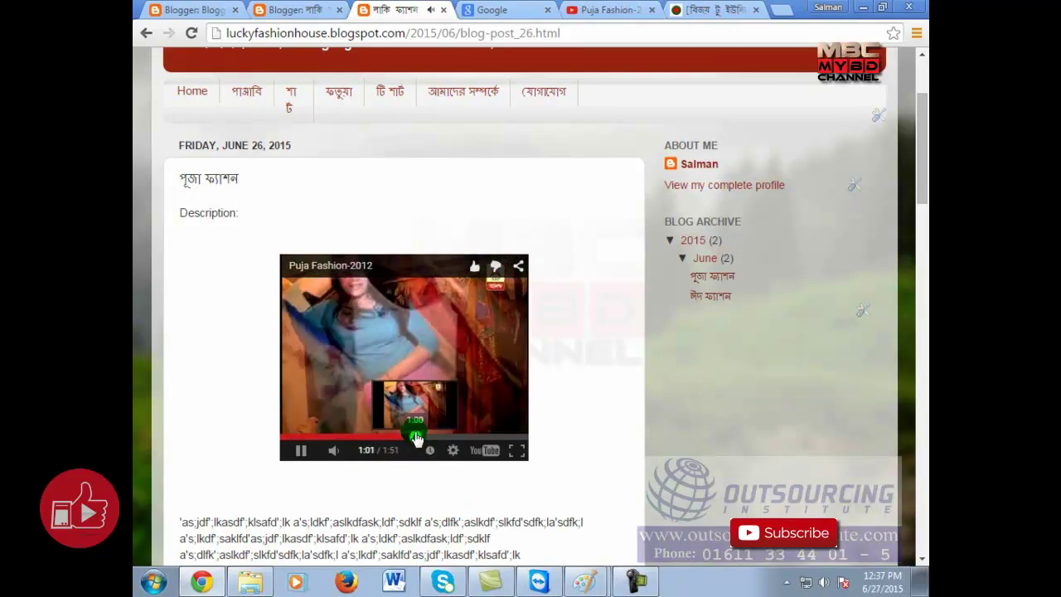
pyautogui.click(461, 360)
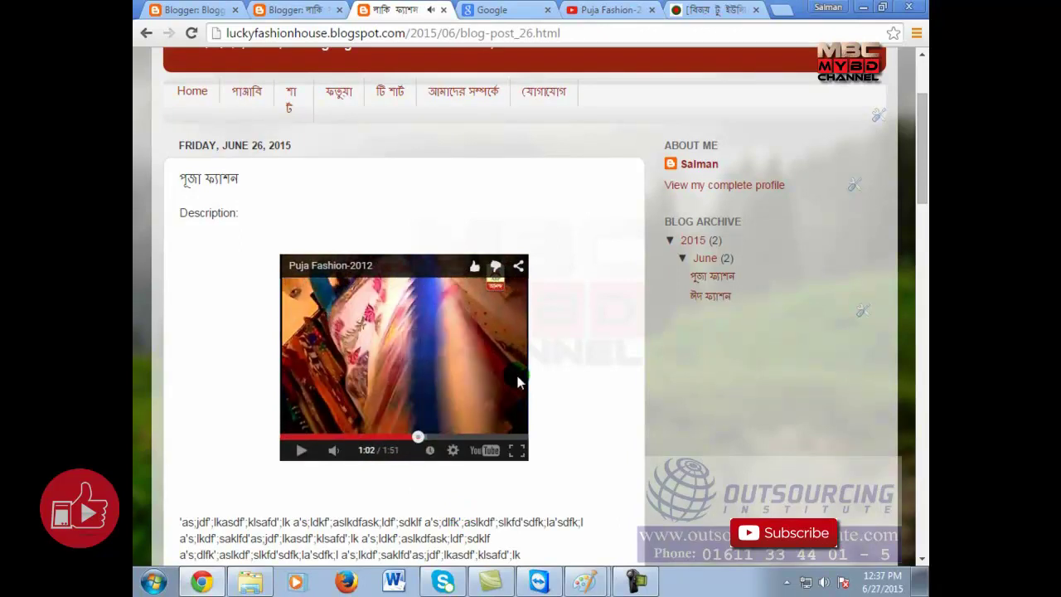
pyautogui.scroll(3, 876, 520)
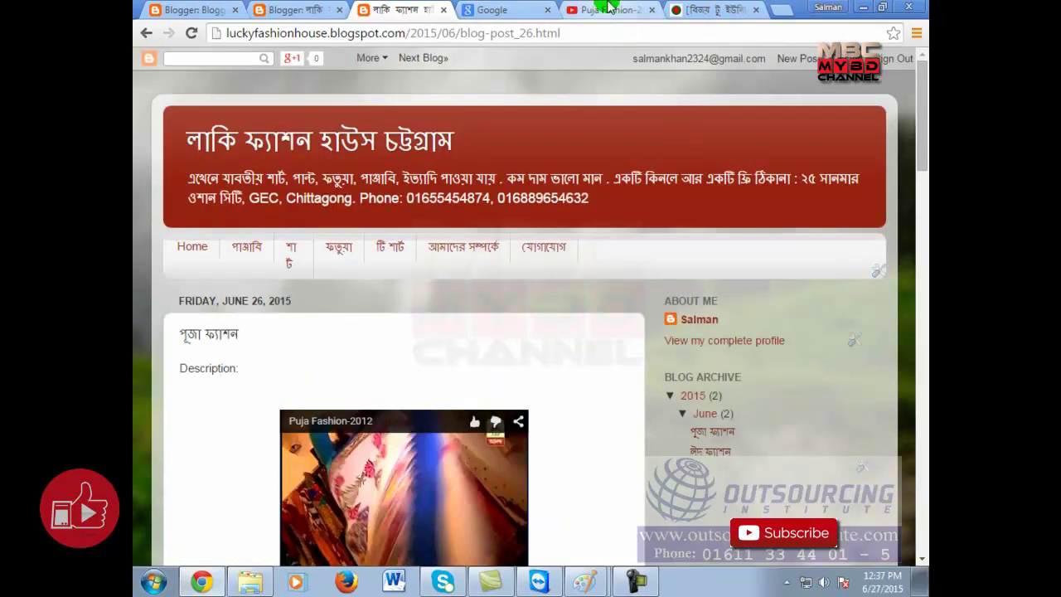
# Switch to the YouTube page and search for "hindhi latest movie".
pyautogui.click(609, 9)
pyautogui.click(412, 66)
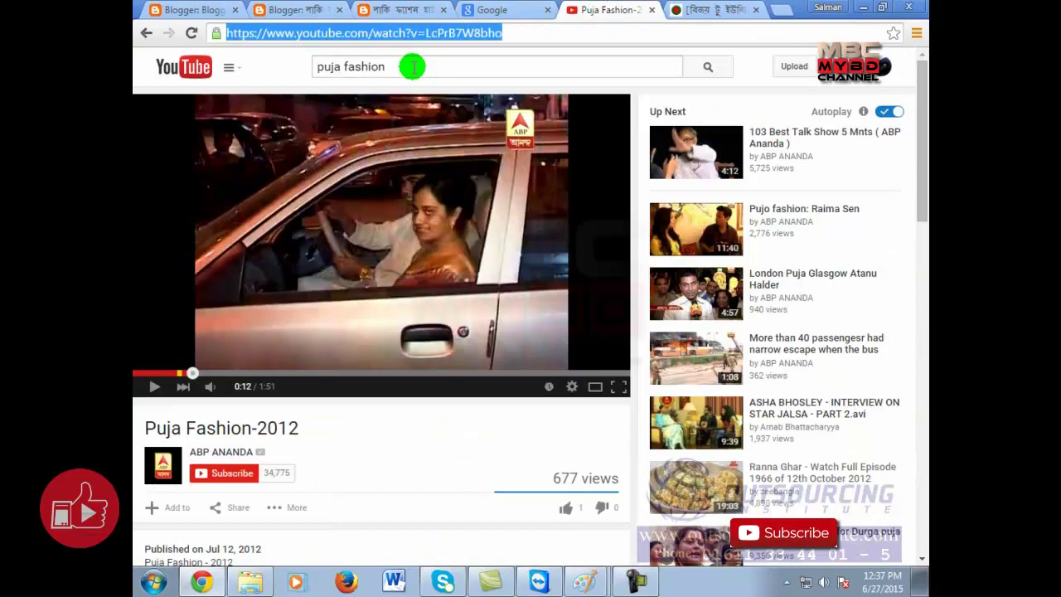
pyautogui.write('bang')
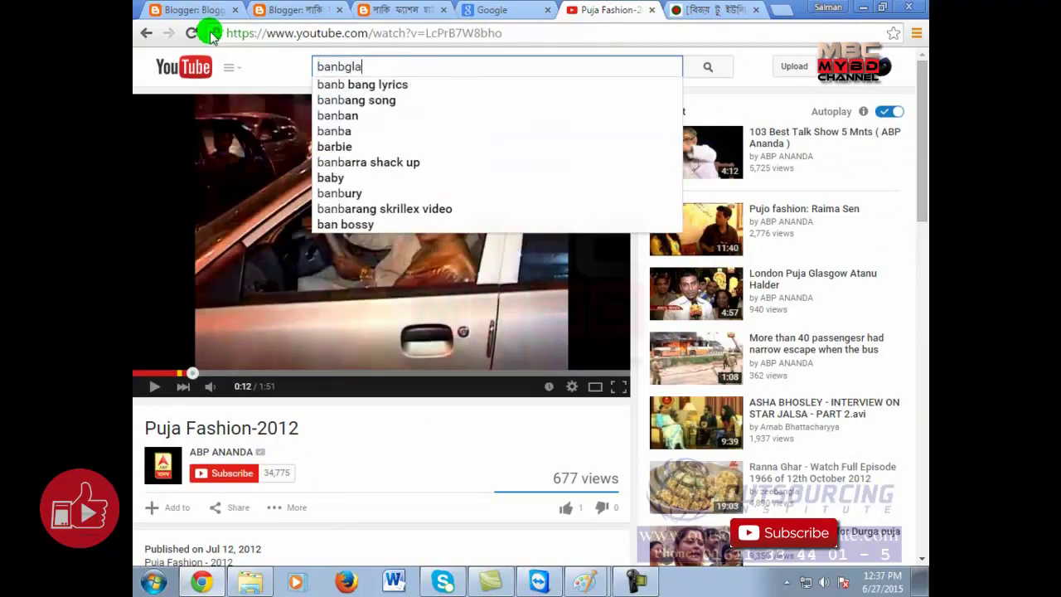
pyautogui.press('BackSpace')
pyautogui.press('BackSpace')
pyautogui.press('BackSpace')
pyautogui.press('BackSpace')
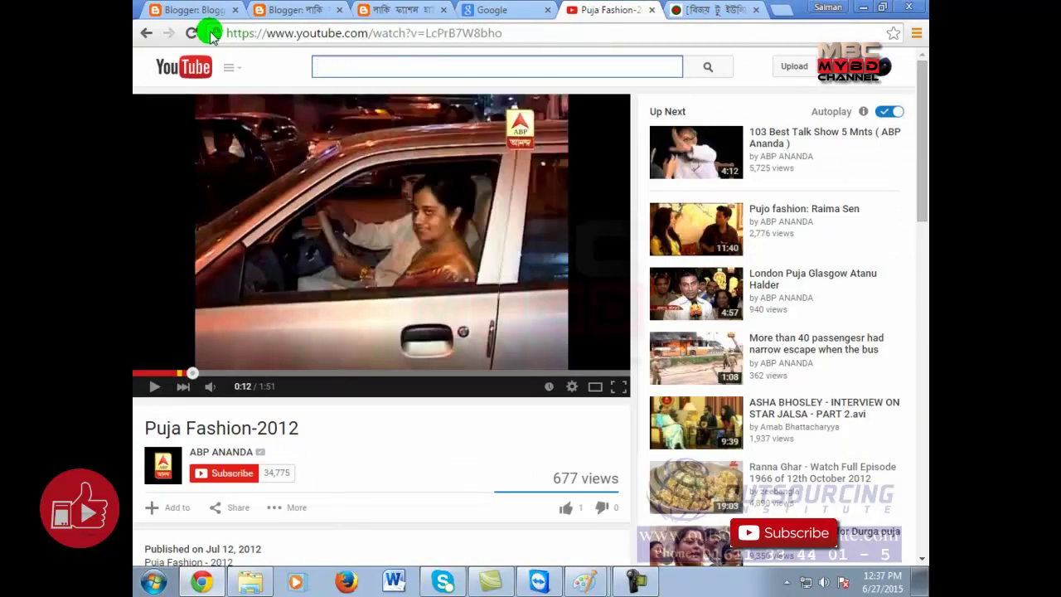
pyautogui.write('hindhi latest movie')
pyautogui.press('Return')
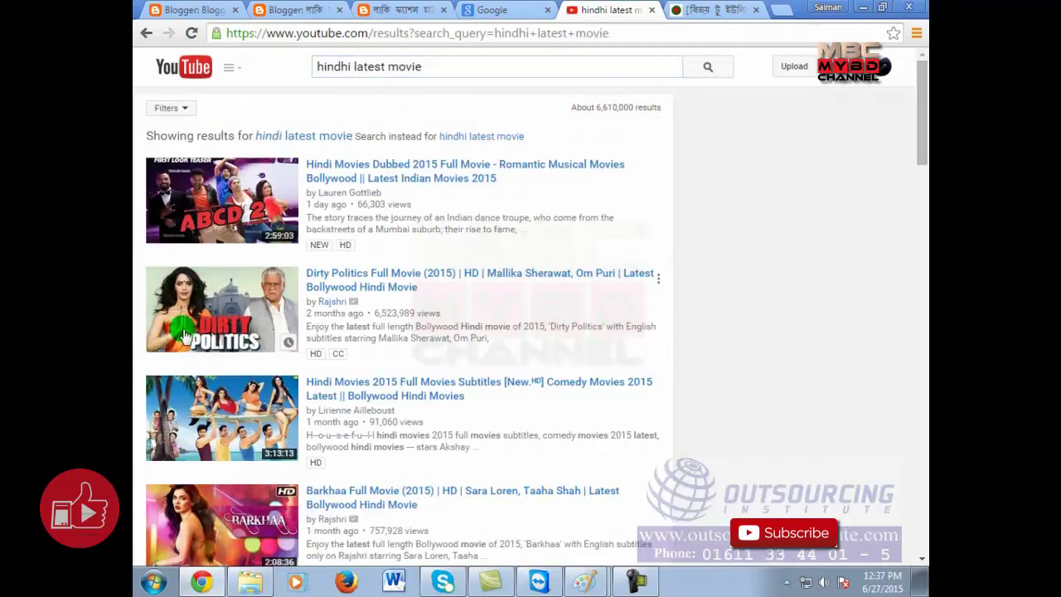
# Open the "Hindi Movies Full Movie HD || Best Action Movies Bollywood 2015" video, pause it, and copy its web address.
pyautogui.scroll(-5, 363, 429)
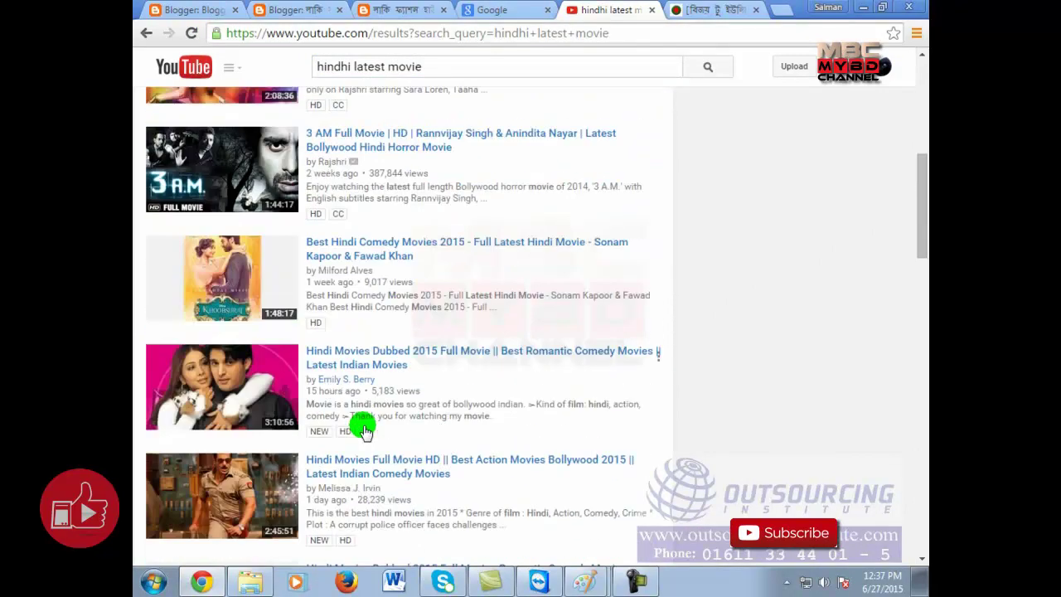
pyautogui.scroll(-1, 363, 430)
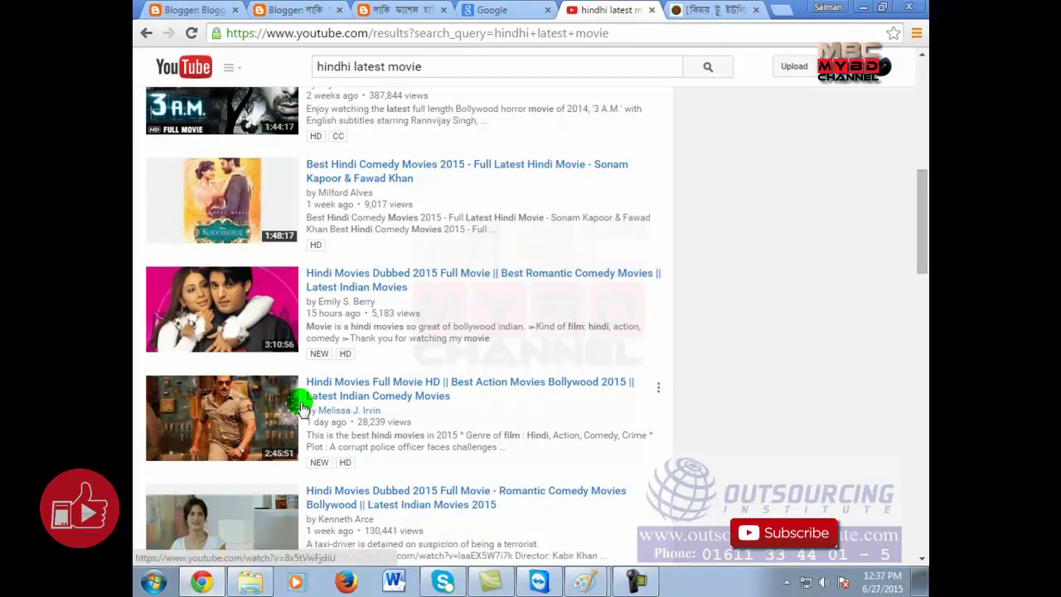
pyautogui.click(235, 408)
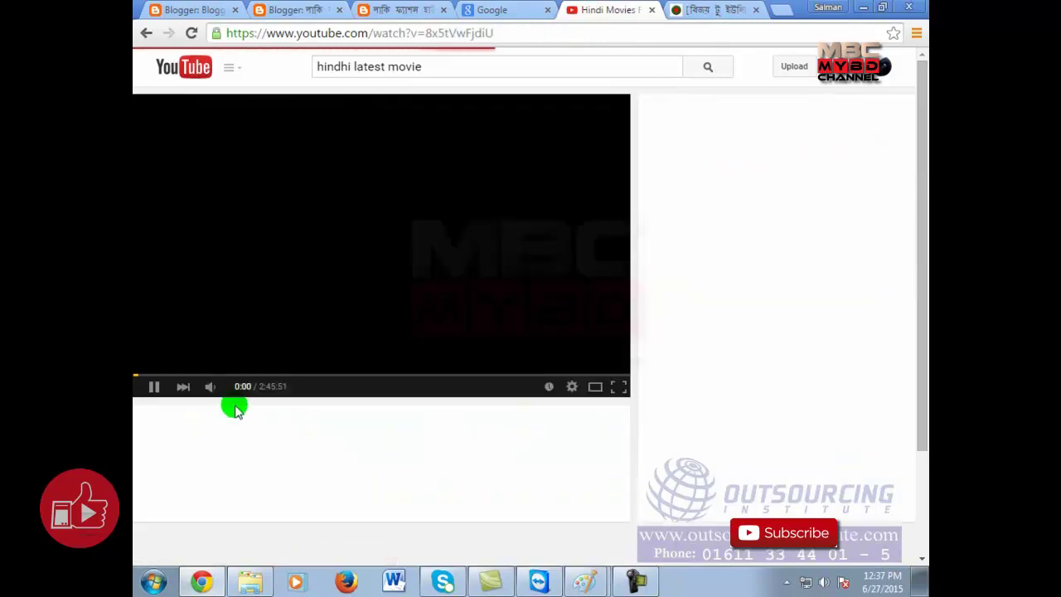
pyautogui.click(149, 393)
pyautogui.click(422, 30)
pyautogui.rightClick(424, 35)
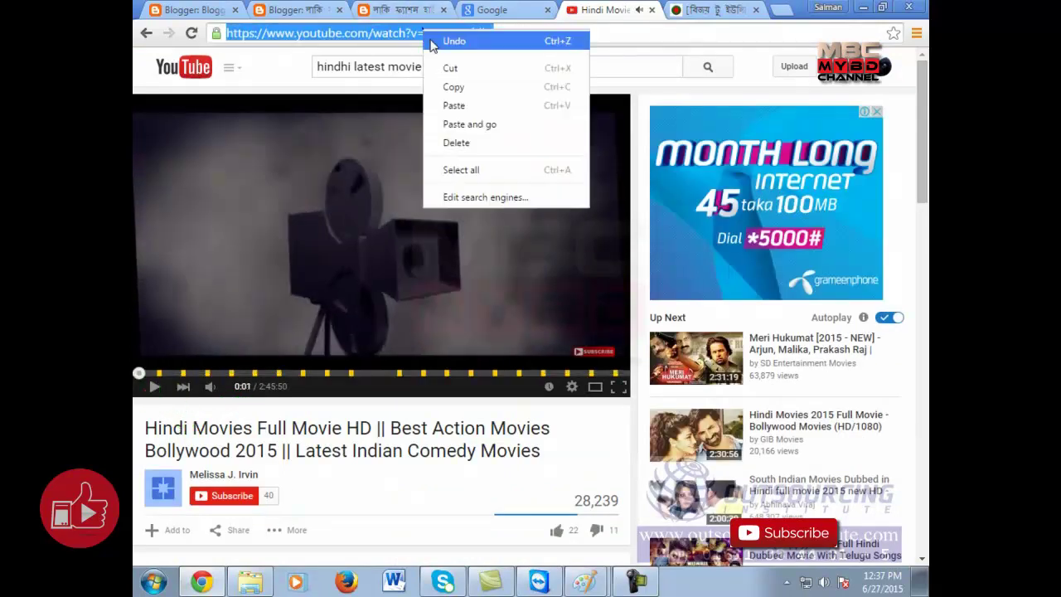
pyautogui.click(456, 86)
# Open the "পূজা ফ্যাশন" post for editing in Blogger and add four blank lines after "Description:".
pyautogui.click(295, 9)
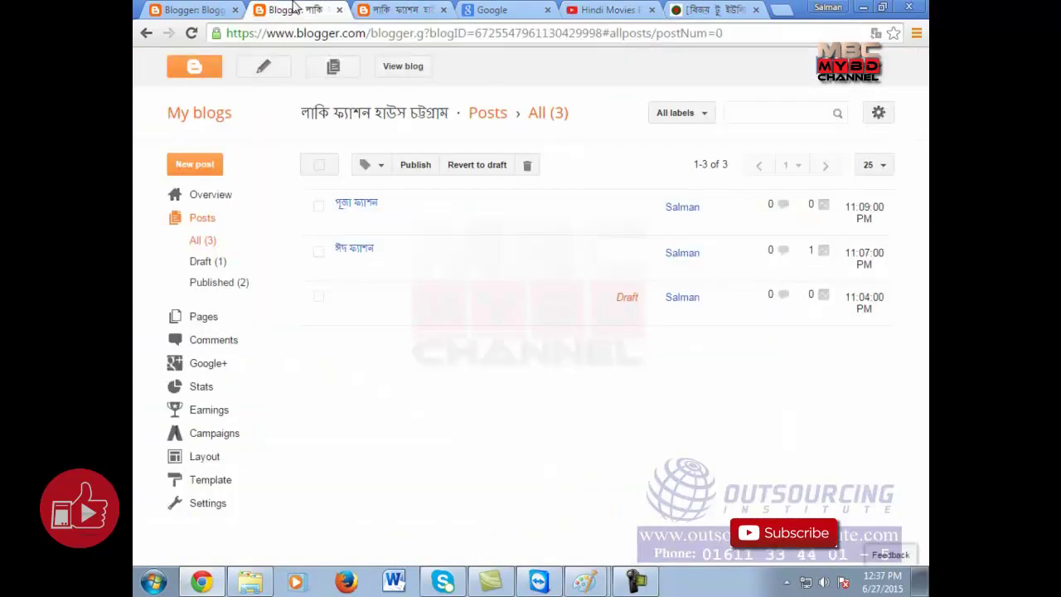
pyautogui.click(396, 8)
pyautogui.click(294, 8)
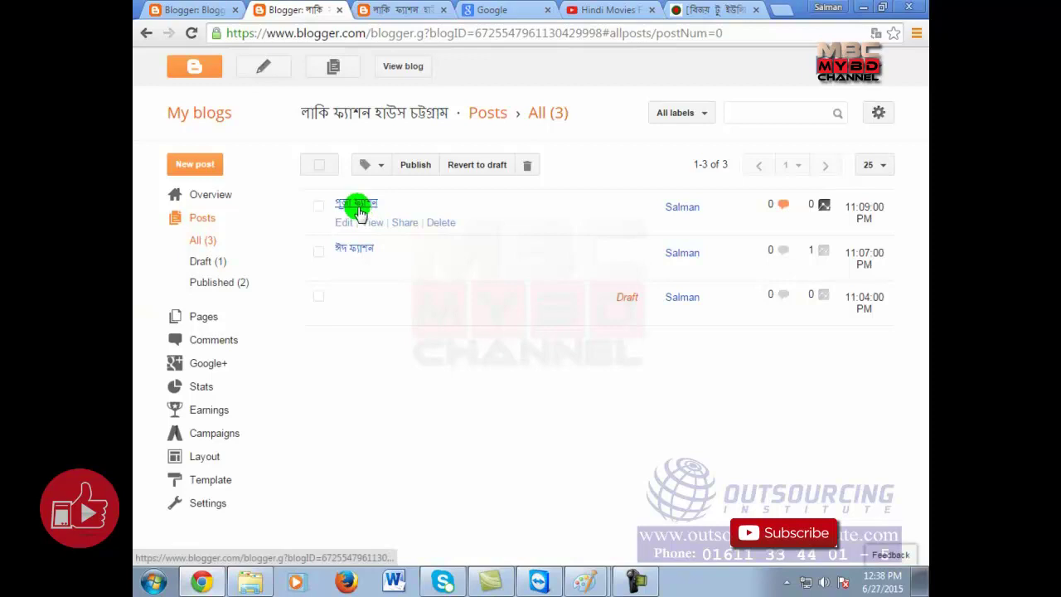
pyautogui.click(347, 224)
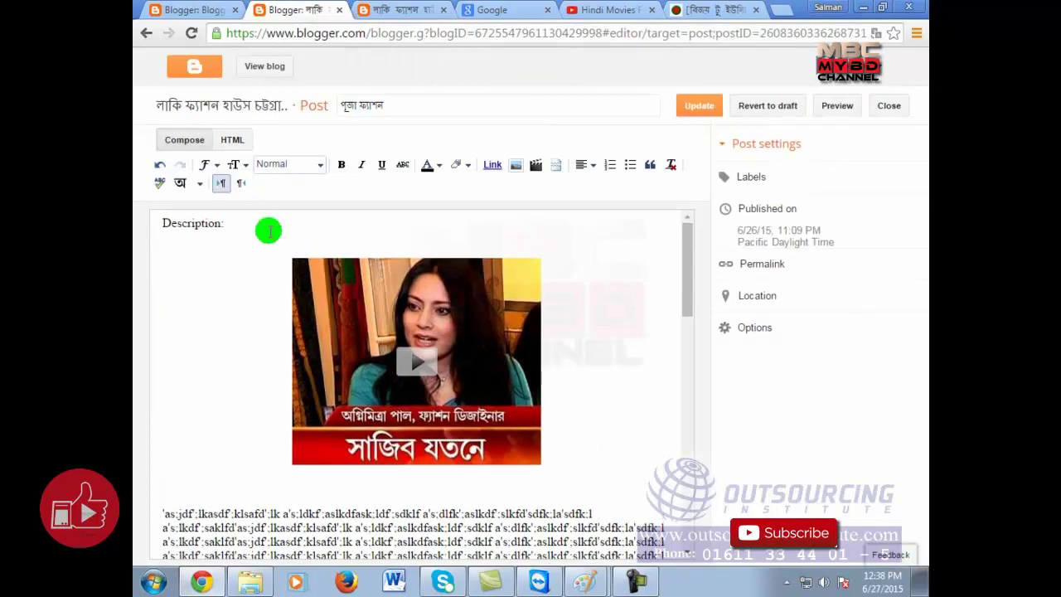
pyautogui.press('Return')
pyautogui.press('Return')
pyautogui.press('Return')
pyautogui.press('Return')
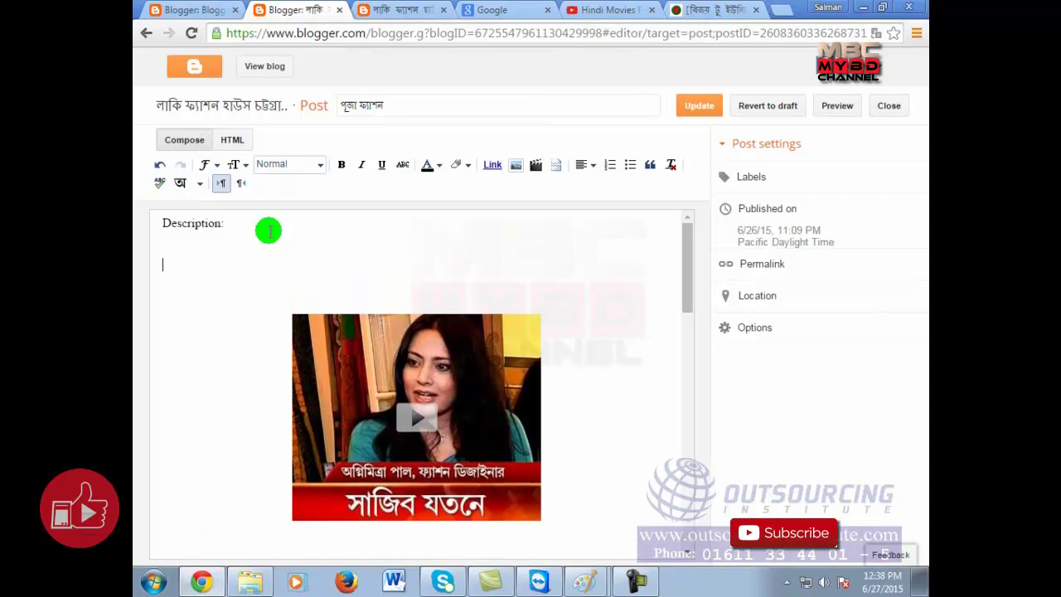
# Find the Hindi movie by its copied YouTube address and insert it above the "Puja Fashion-2012" video.
pyautogui.click(535, 166)
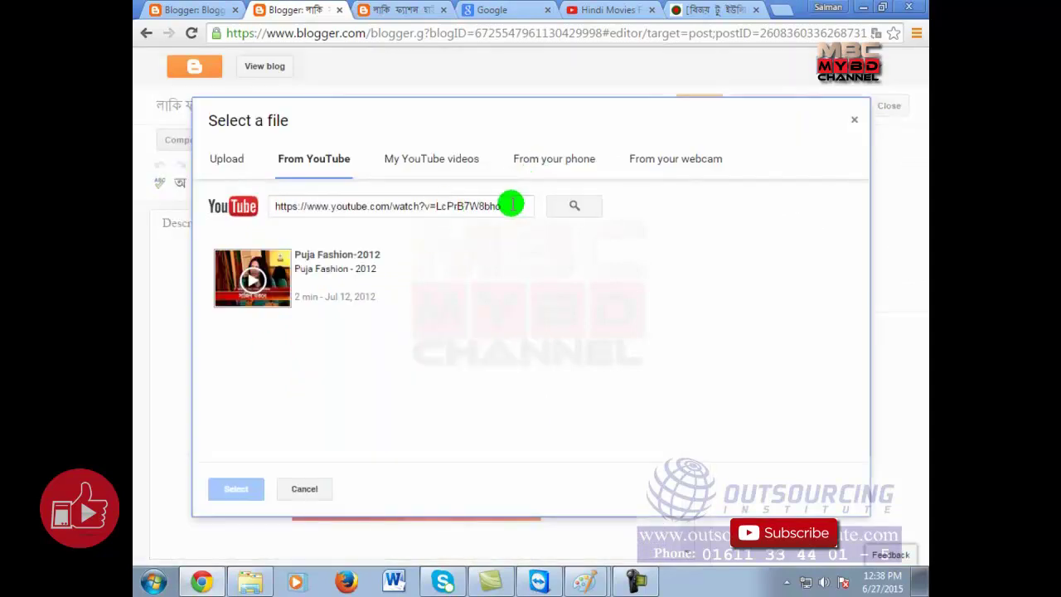
pyautogui.moveTo(509, 206); pyautogui.dragTo(186, 205)
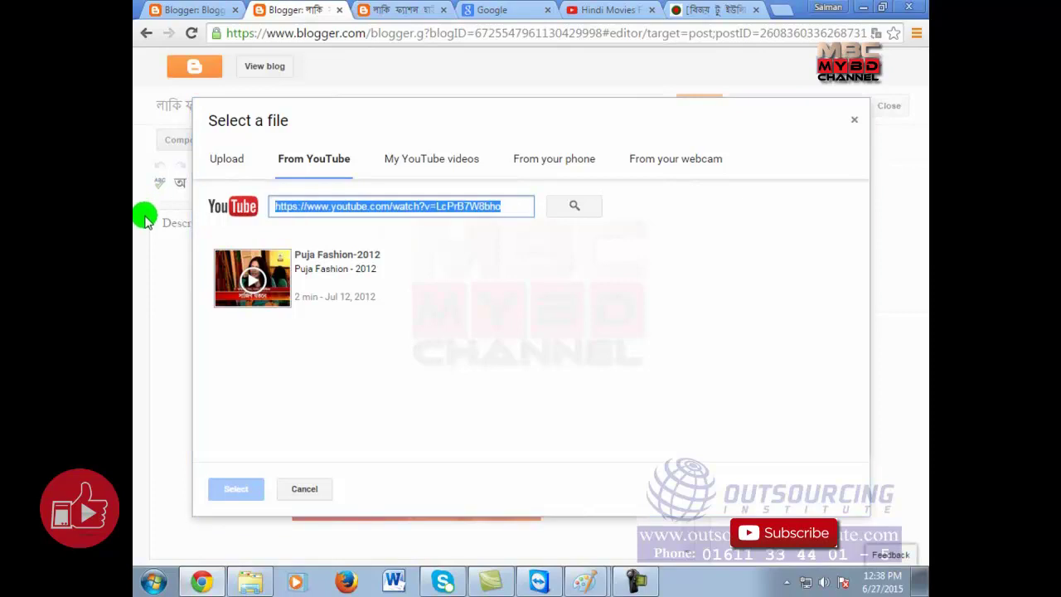
pyautogui.write('https://www.youtube.com/watch?v=8x5fVwFjdiU')
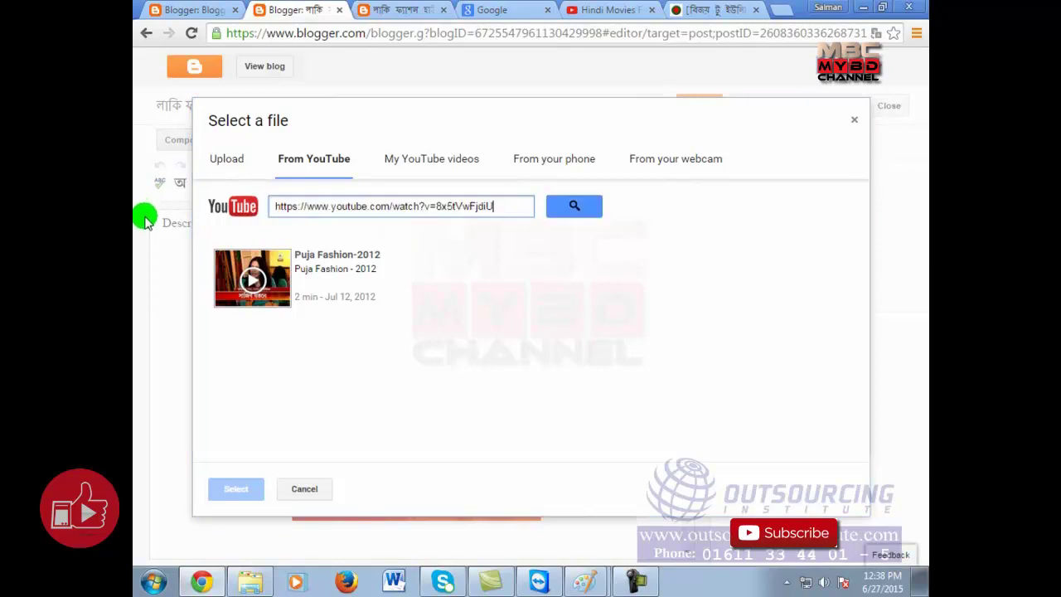
pyautogui.click(571, 209)
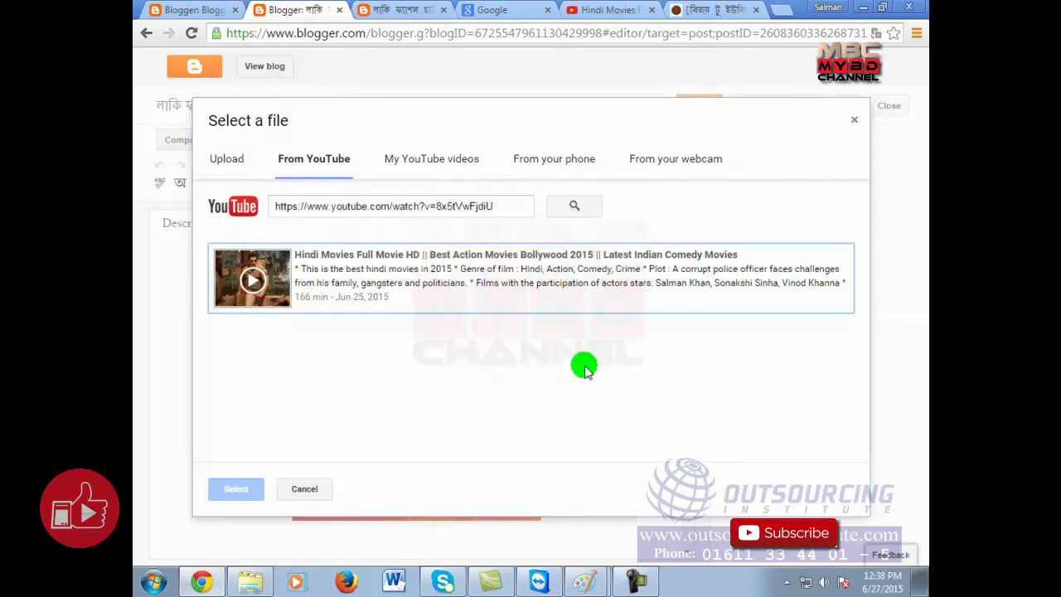
pyautogui.click(264, 277)
pyautogui.click(235, 481)
pyautogui.click(235, 488)
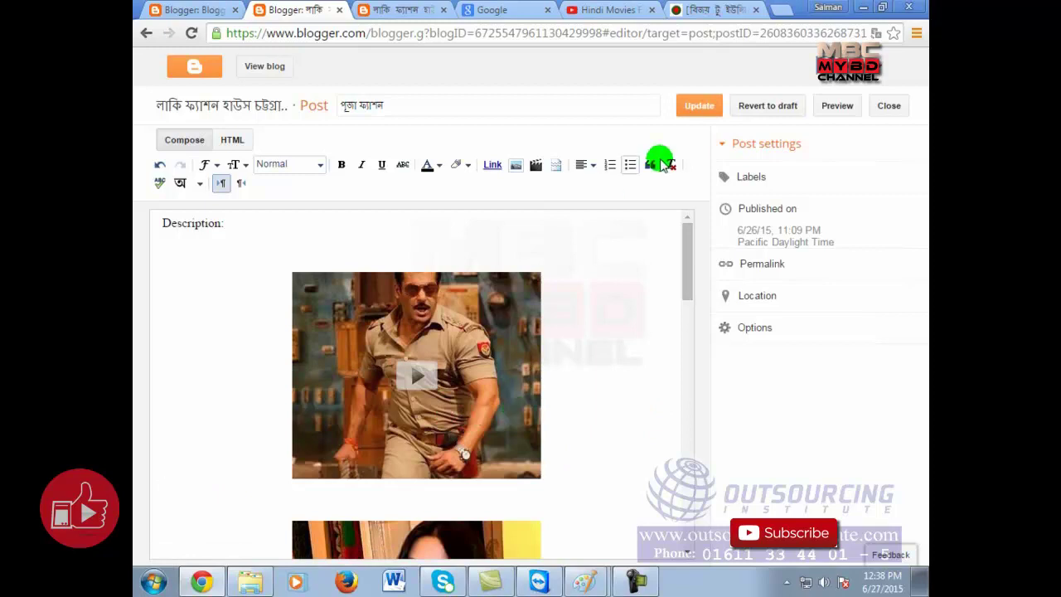
# Save the updated "পূজা ফ্যাশন" post and reload its live page on the blog.
pyautogui.click(694, 108)
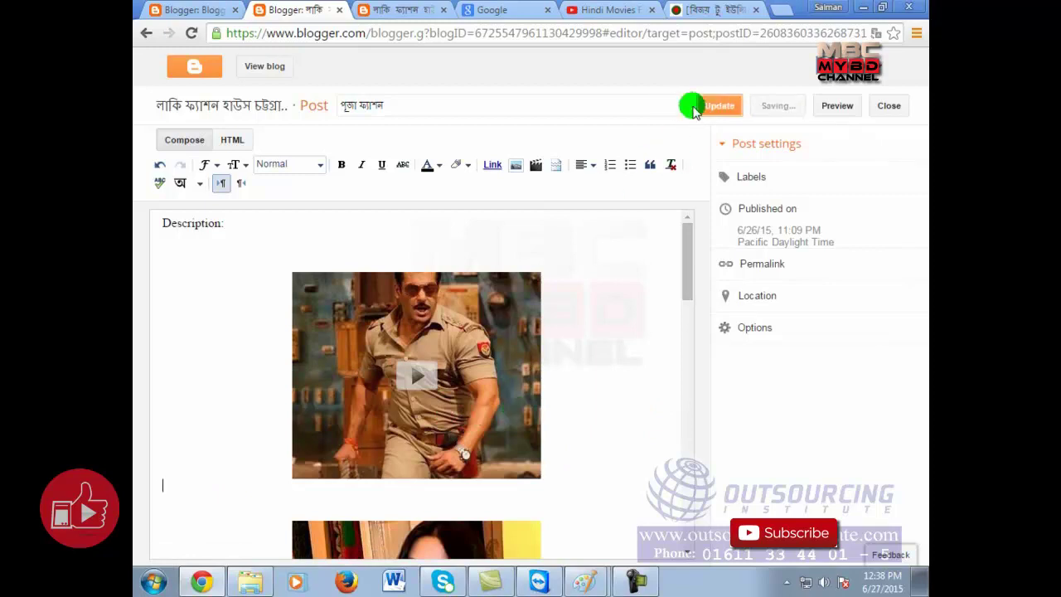
pyautogui.click(394, 9)
pyautogui.rightClick(538, 135)
pyautogui.click(576, 180)
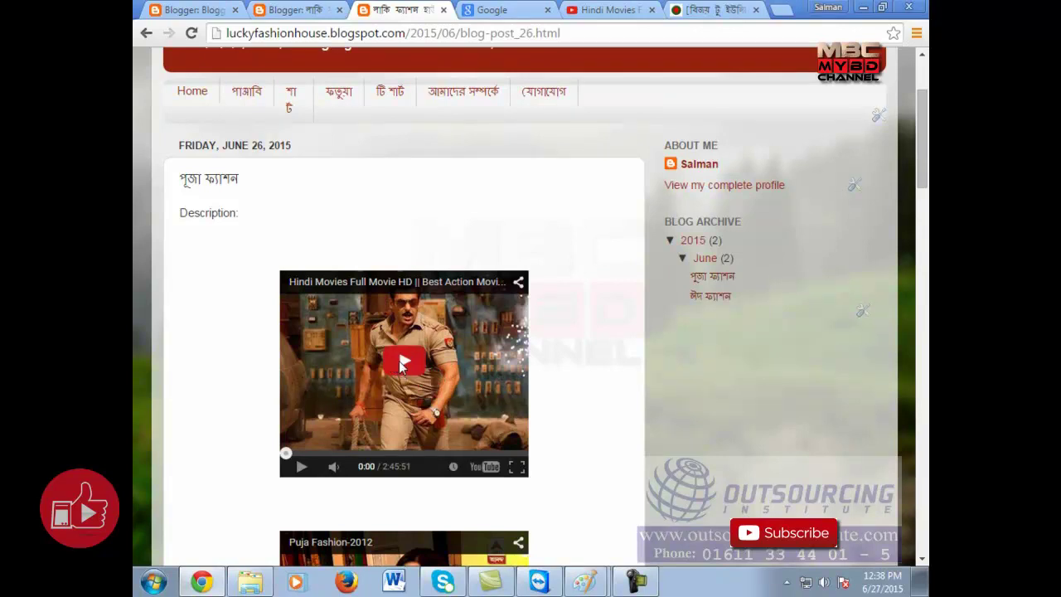
# Test the embedded Hindi movie in the live post by playing and pausing it twice.
pyautogui.click(400, 364)
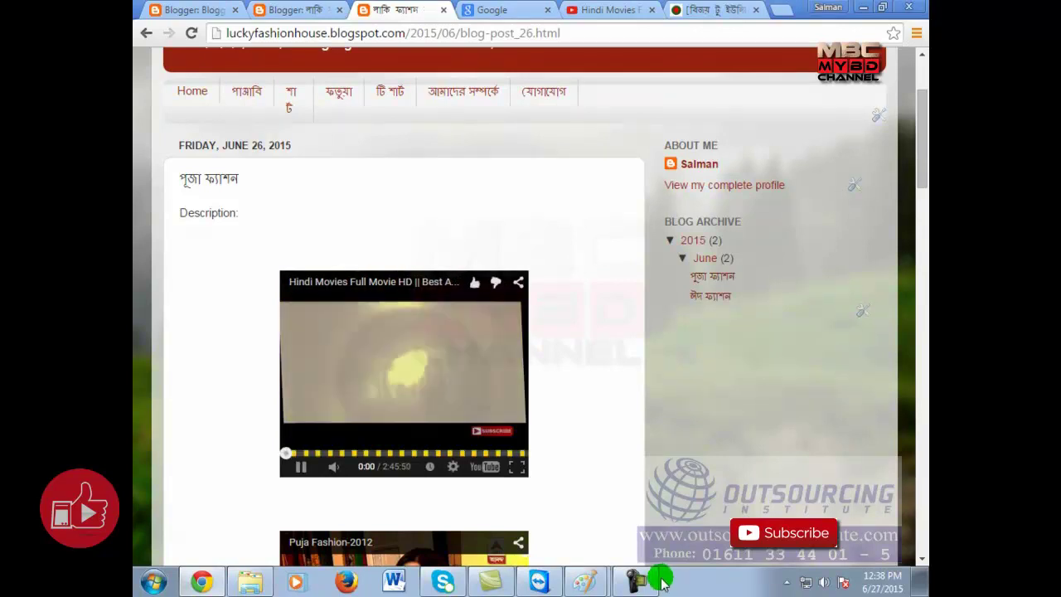
pyautogui.scroll(-1, 568, 404)
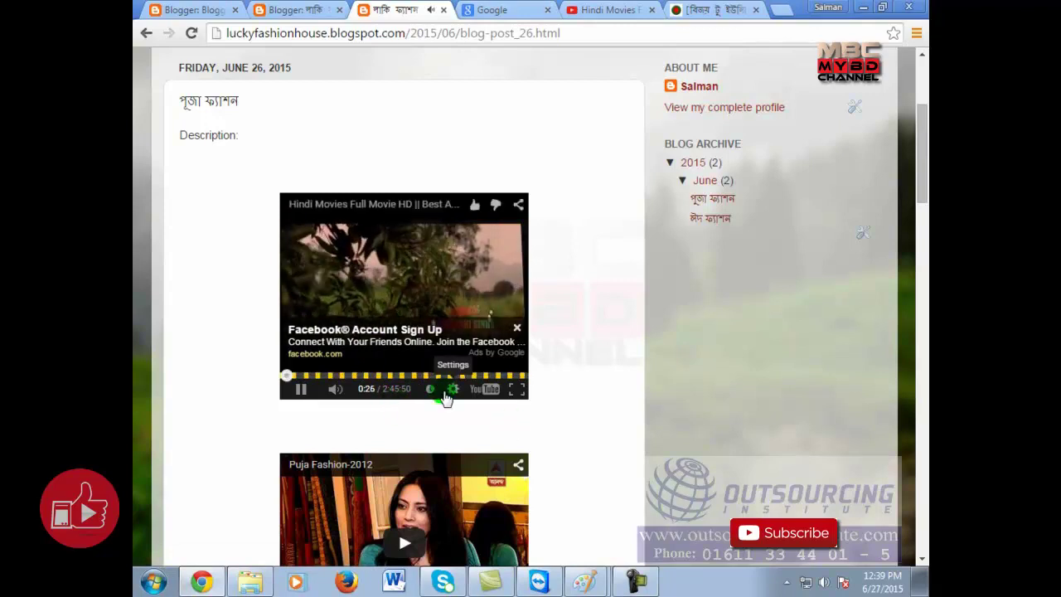
pyautogui.click(300, 391)
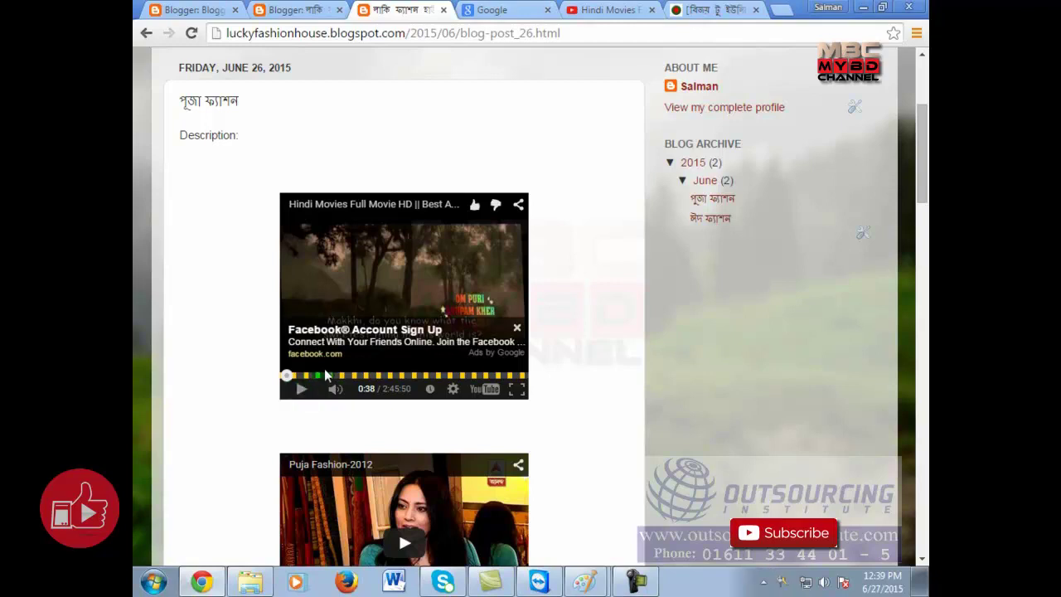
pyautogui.scroll(3, 303, 394)
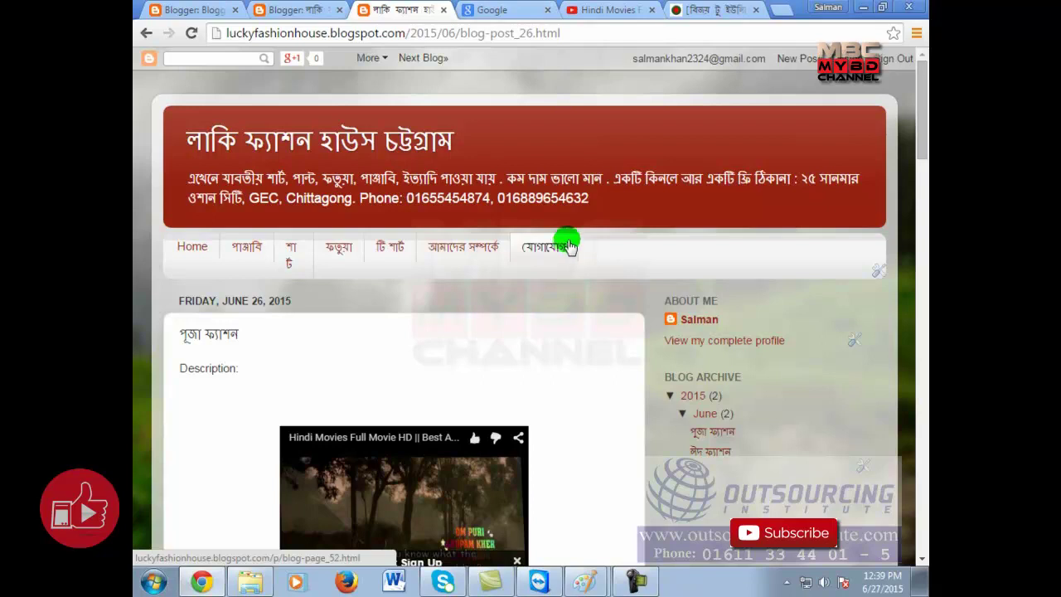
pyautogui.scroll(-2, 609, 437)
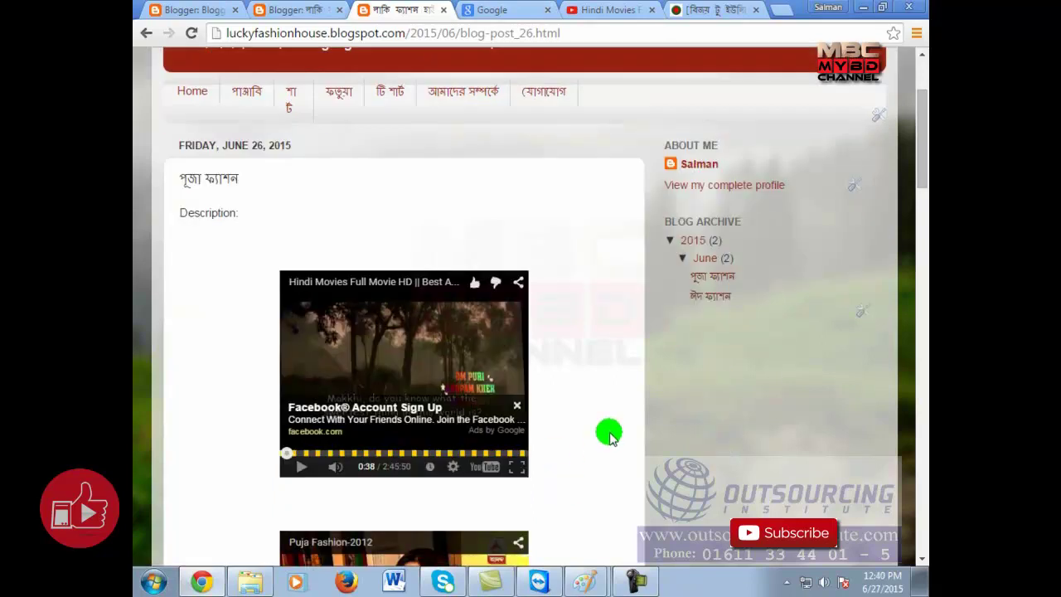
pyautogui.scroll(-2, 609, 437)
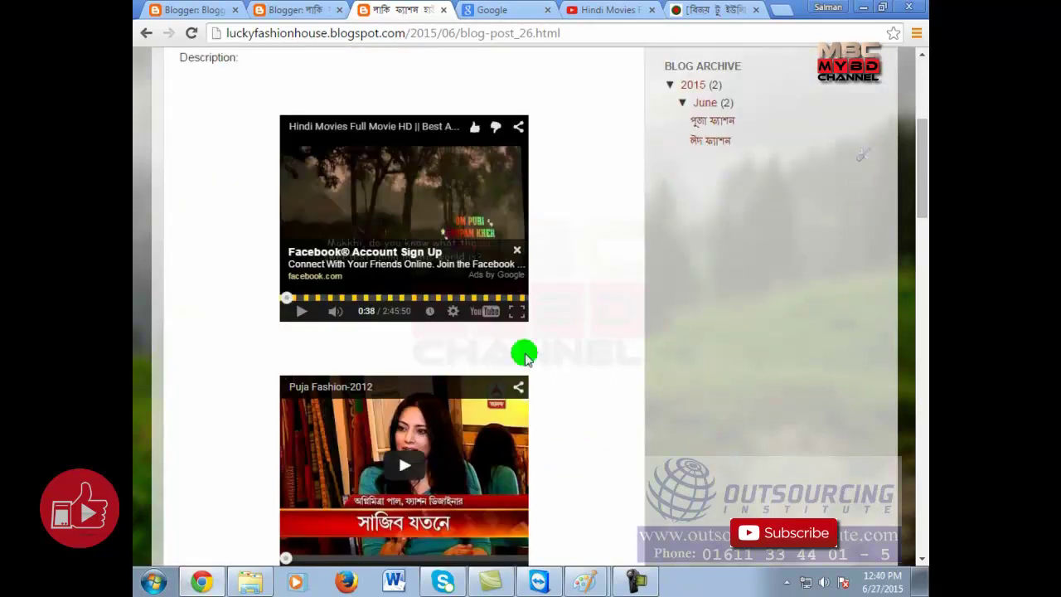
pyautogui.click(302, 315)
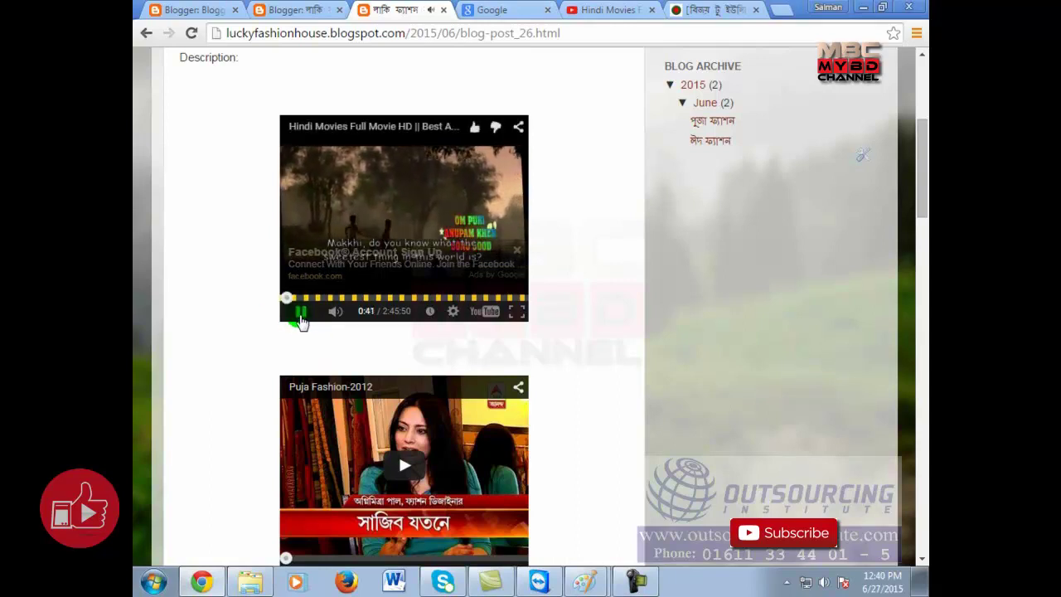
pyautogui.click(301, 315)
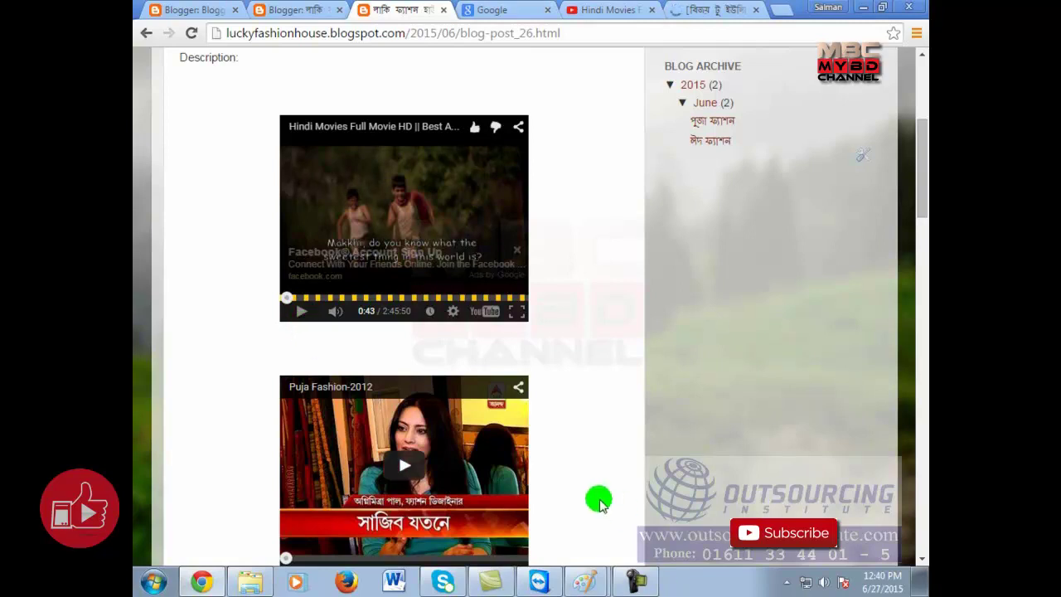
# Review both embedded videos and the text below them in the live post, dismissing the ad over the Hindi movie.
pyautogui.scroll(-1, 593, 500)
pyautogui.scroll(-2, 594, 500)
pyautogui.scroll(4, 593, 500)
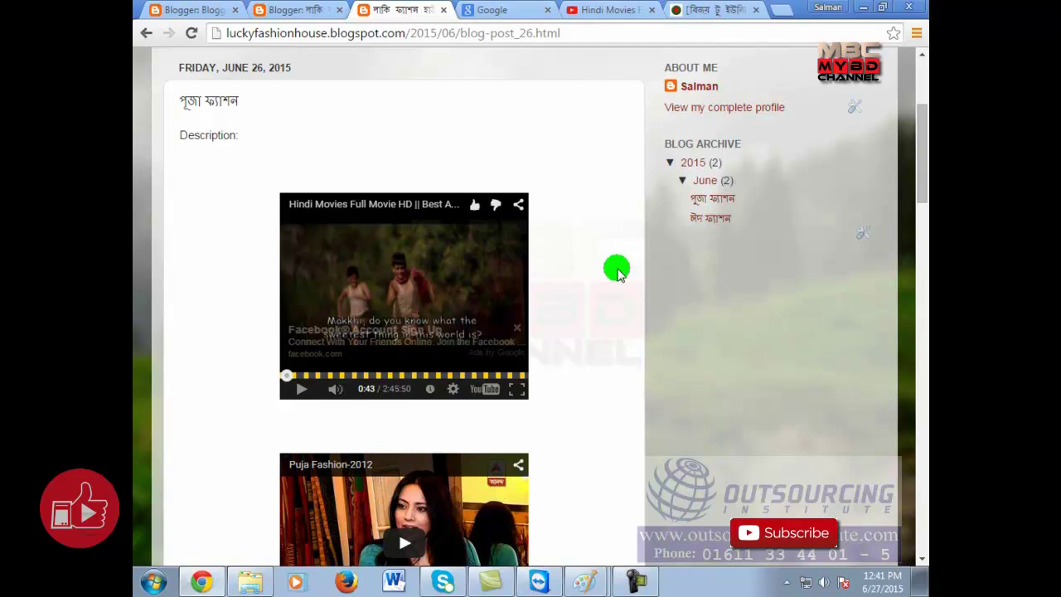
pyautogui.scroll(-3, 623, 456)
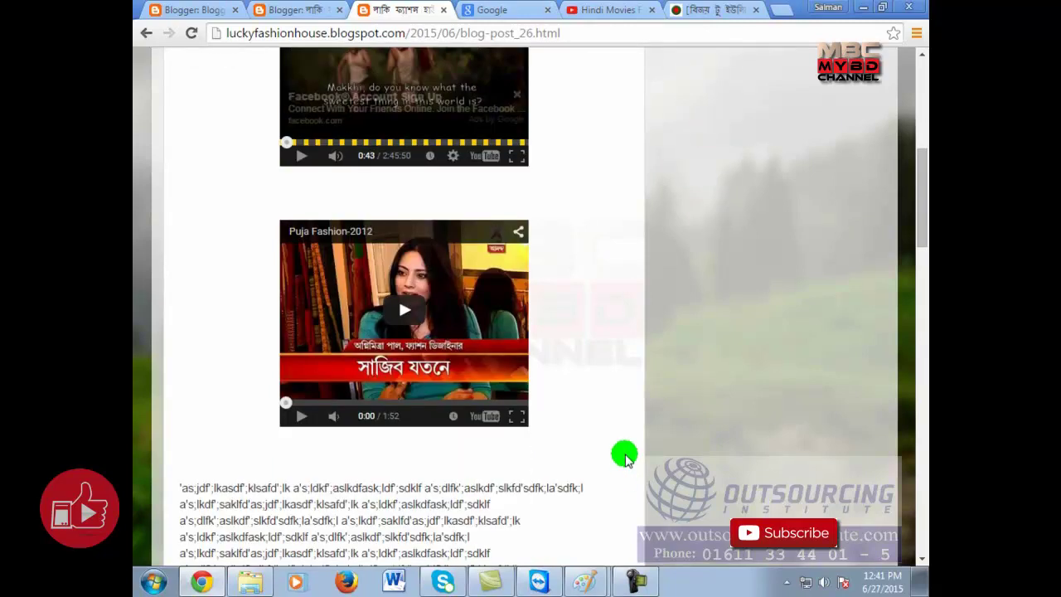
pyautogui.scroll(3, 625, 457)
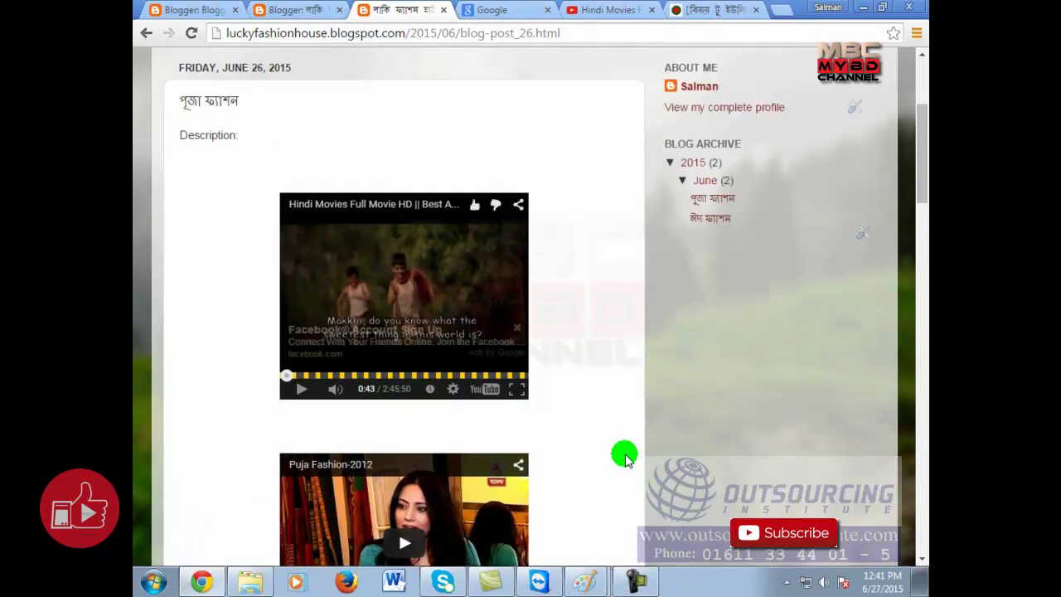
pyautogui.scroll(3, 626, 374)
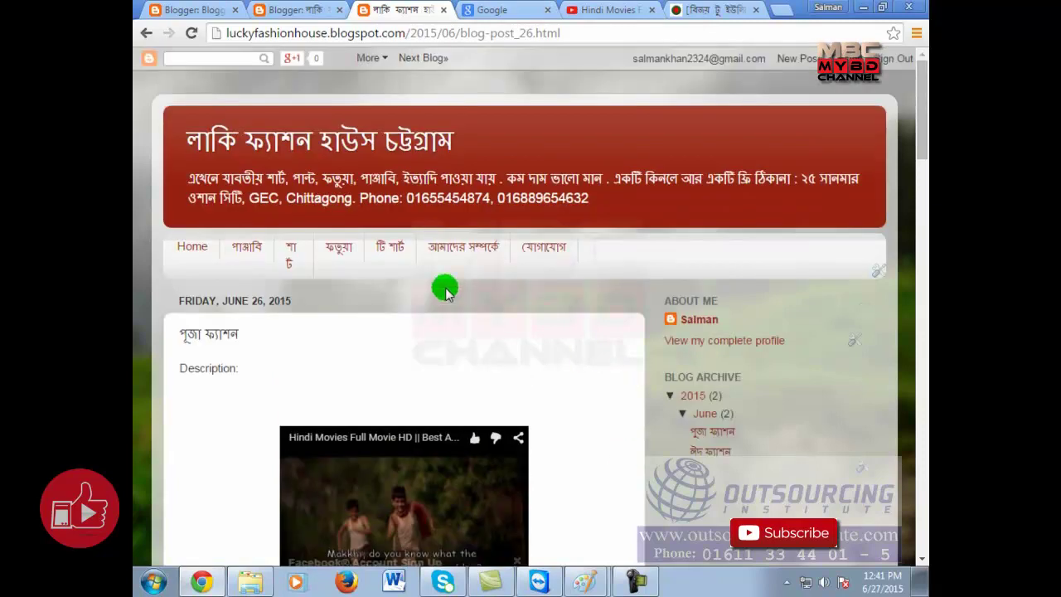
pyautogui.scroll(-2, 364, 416)
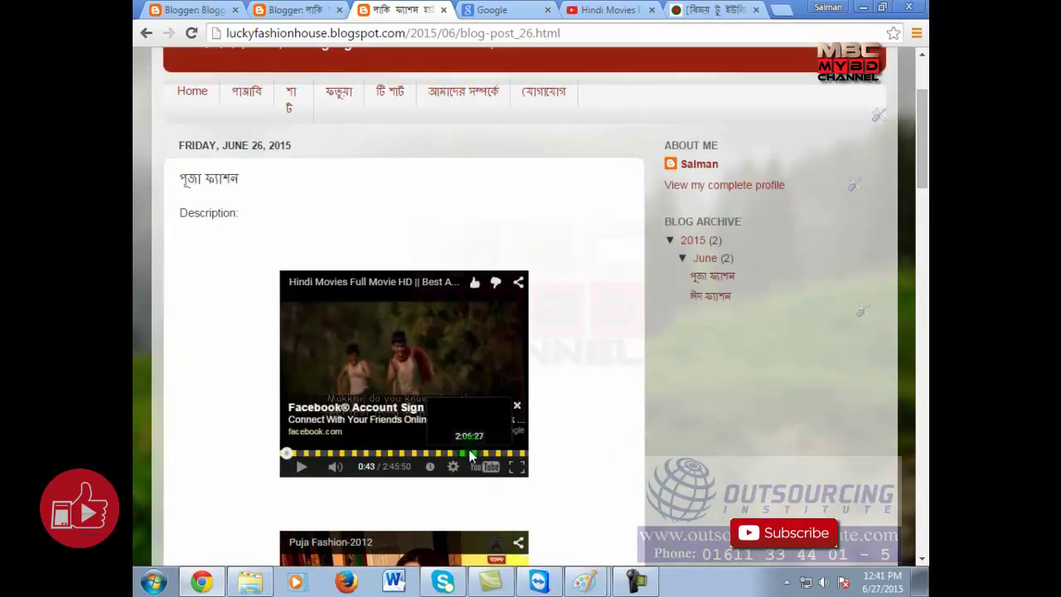
pyautogui.click(518, 408)
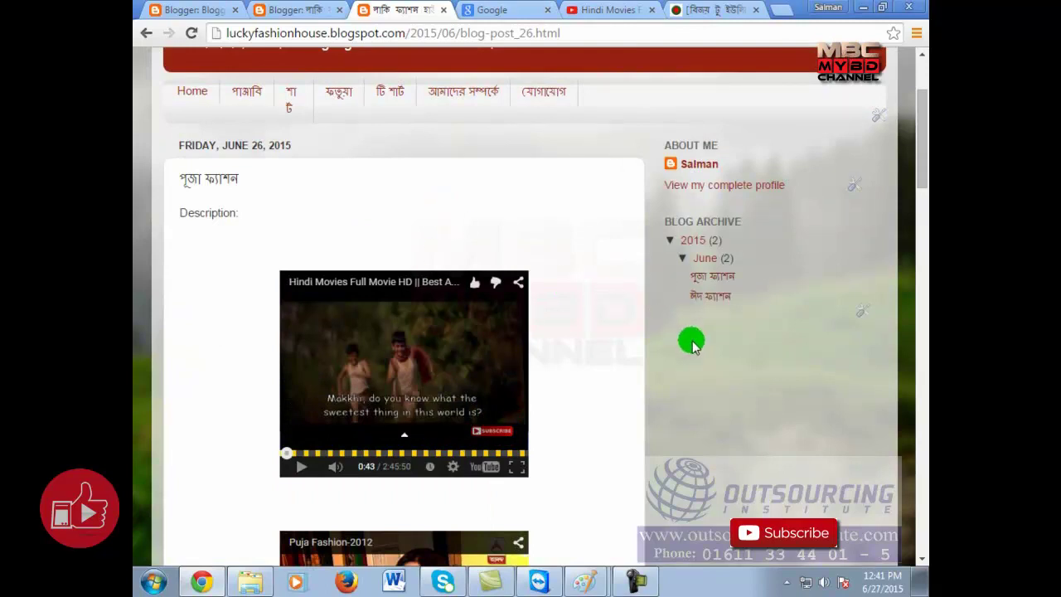
pyautogui.scroll(2, 693, 338)
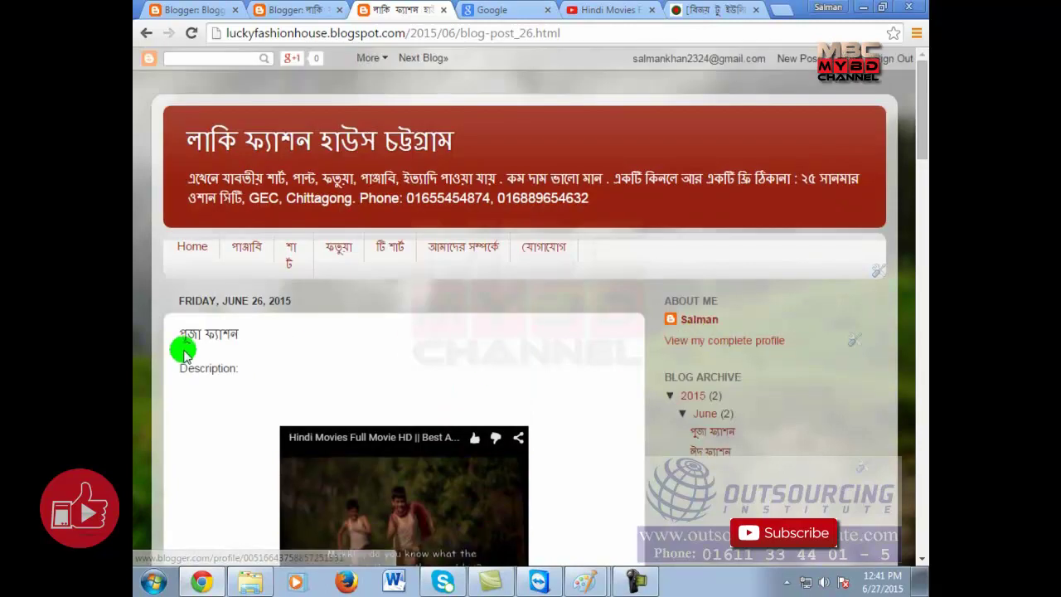
# Browse the blog's শার্ট, ফতুয়া and পাঞ্জাবি pages and the "ঈদ ফ্যাশন" post, ending on the ফতুয়া page.
pyautogui.click(305, 250)
pyautogui.click(346, 249)
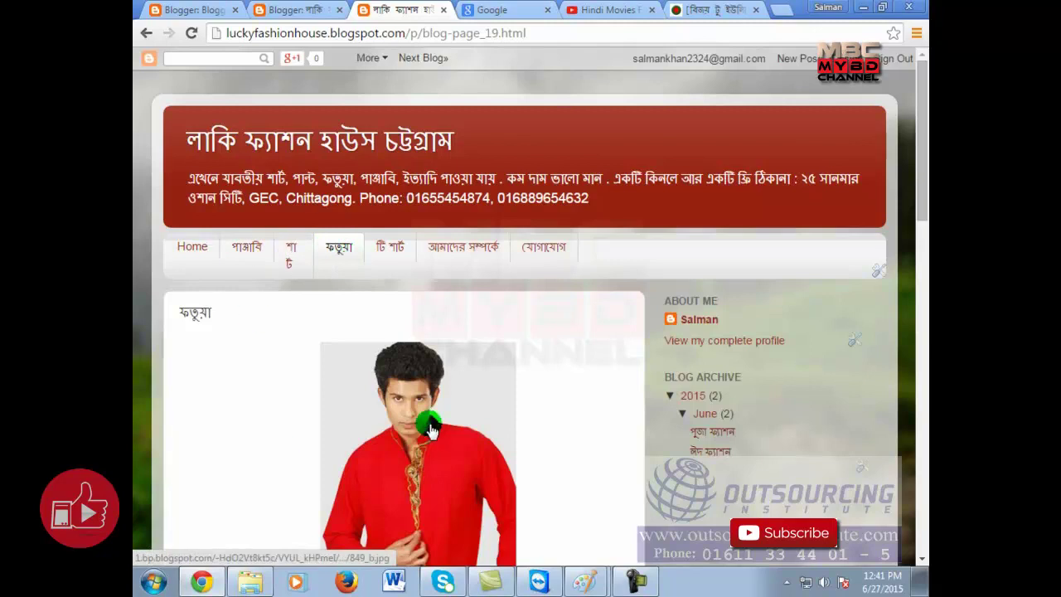
pyautogui.scroll(-3, 429, 426)
pyautogui.scroll(2, 429, 423)
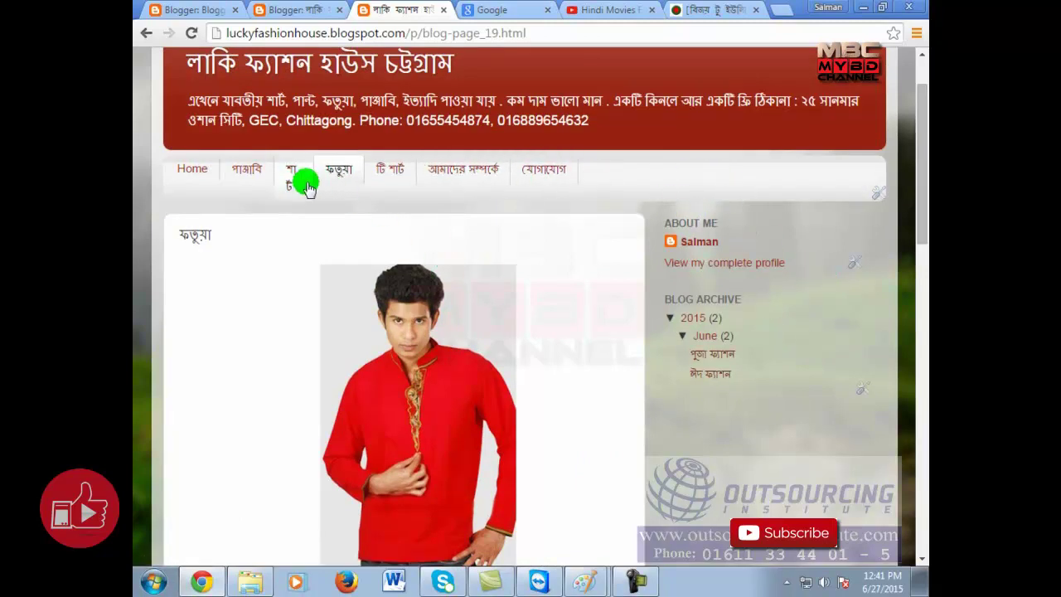
pyautogui.click(246, 170)
pyautogui.scroll(-3, 357, 389)
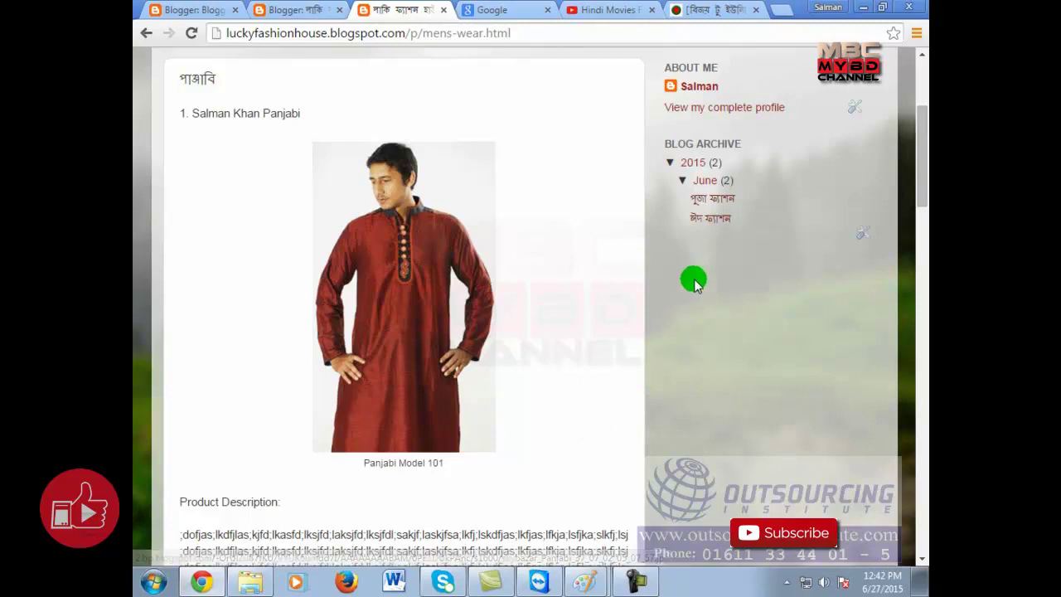
pyautogui.click(716, 220)
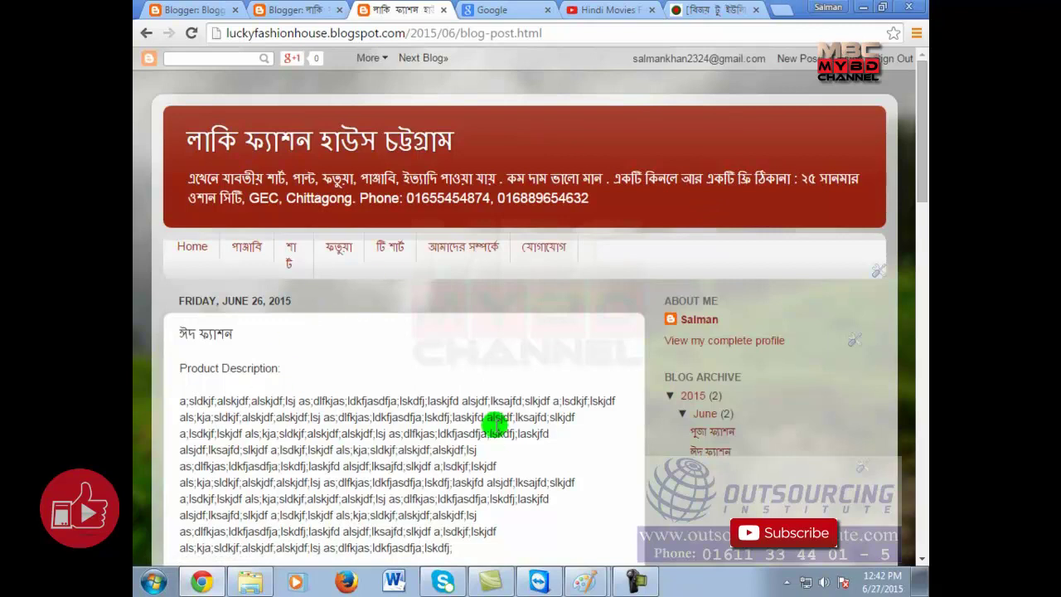
pyautogui.click(351, 247)
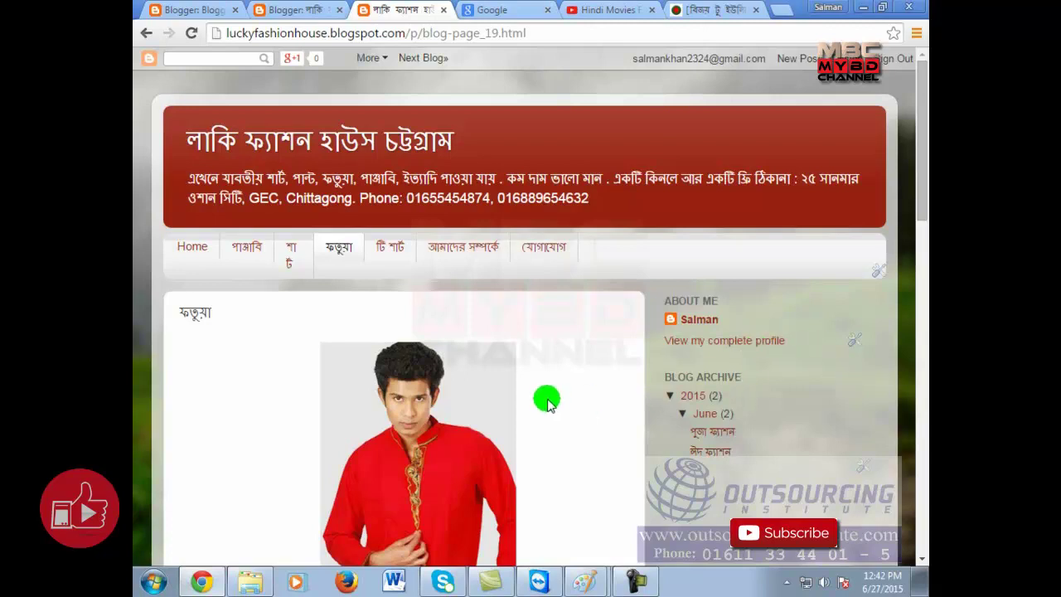
# Switch to the YouTube page, search for "lucky fashion", and look through the results.
pyautogui.click(586, 8)
pyautogui.scroll(-4, 447, 308)
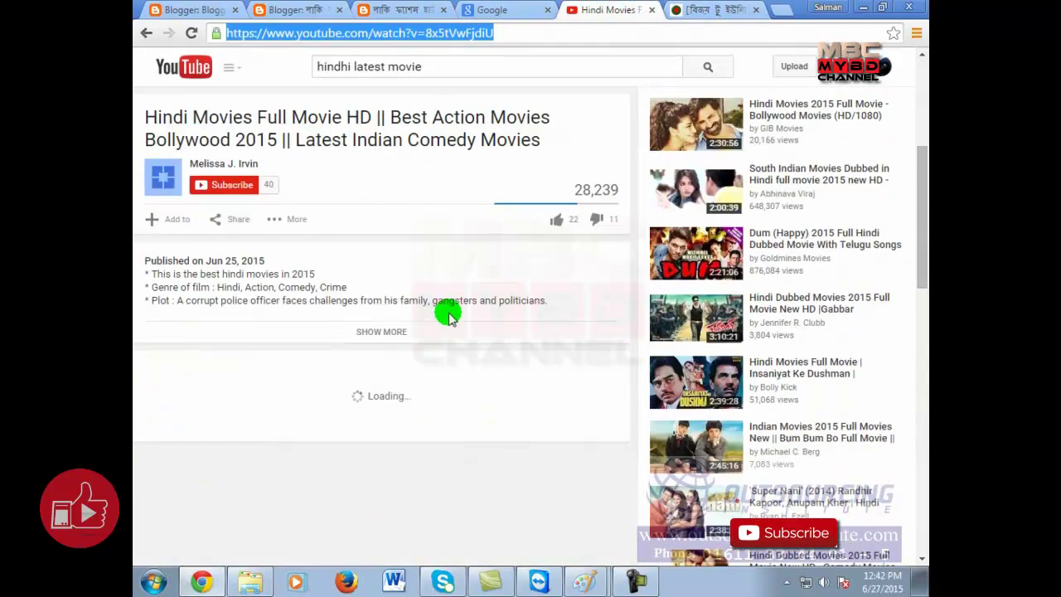
pyautogui.scroll(4, 449, 312)
pyautogui.tripleClick(455, 67)
pyautogui.click(381, 10)
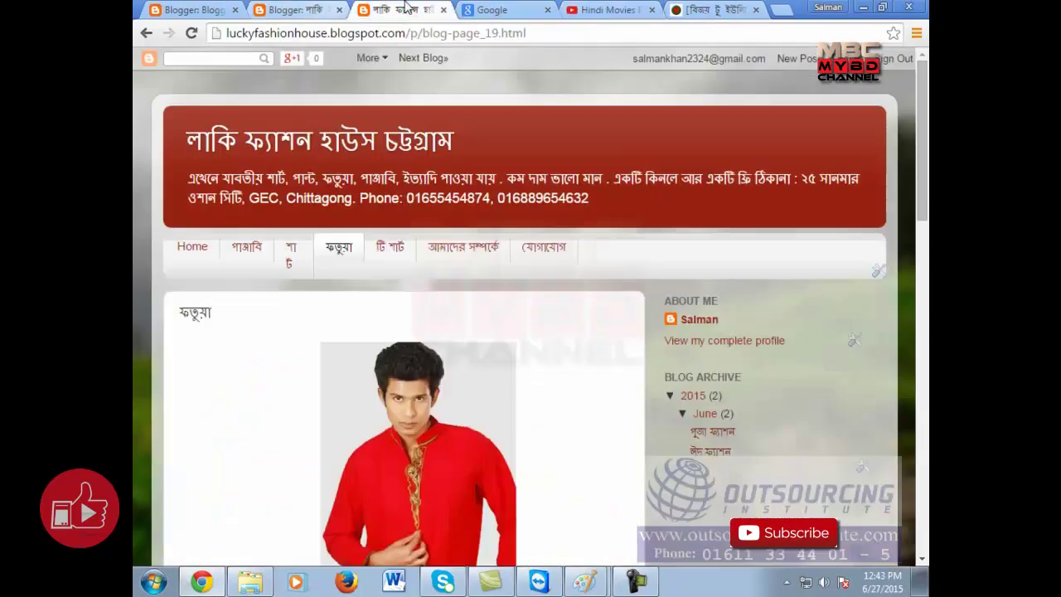
pyautogui.click(595, 10)
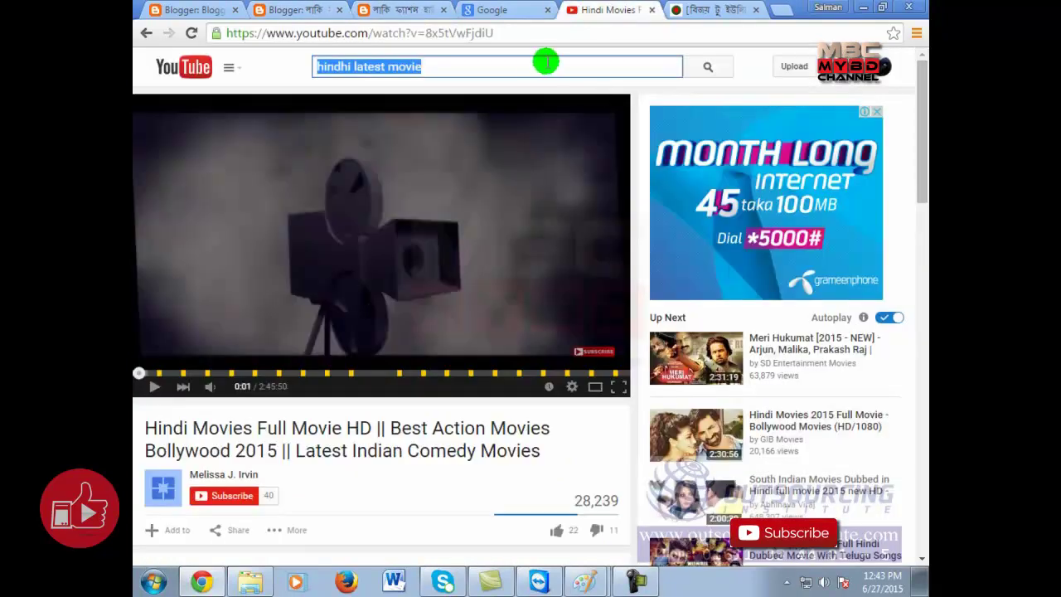
pyautogui.write('lucky ')
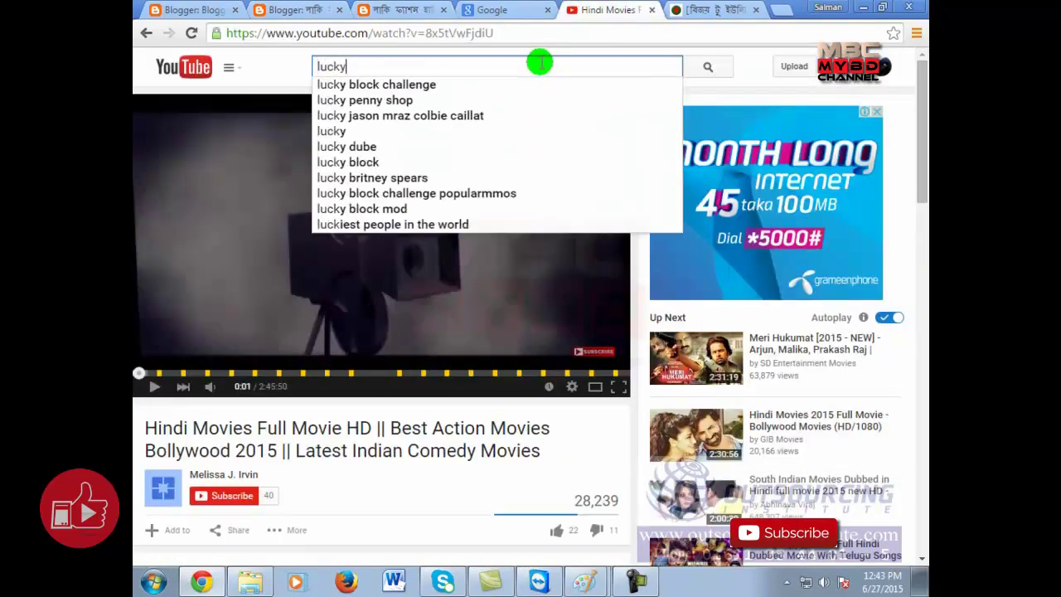
pyautogui.write('fashion')
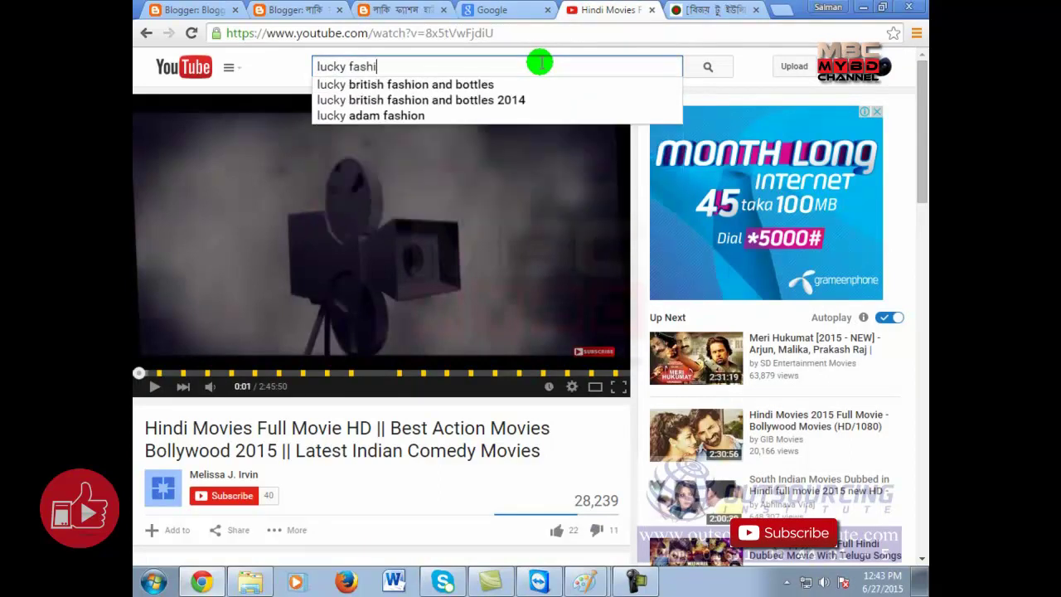
pyautogui.press('Return')
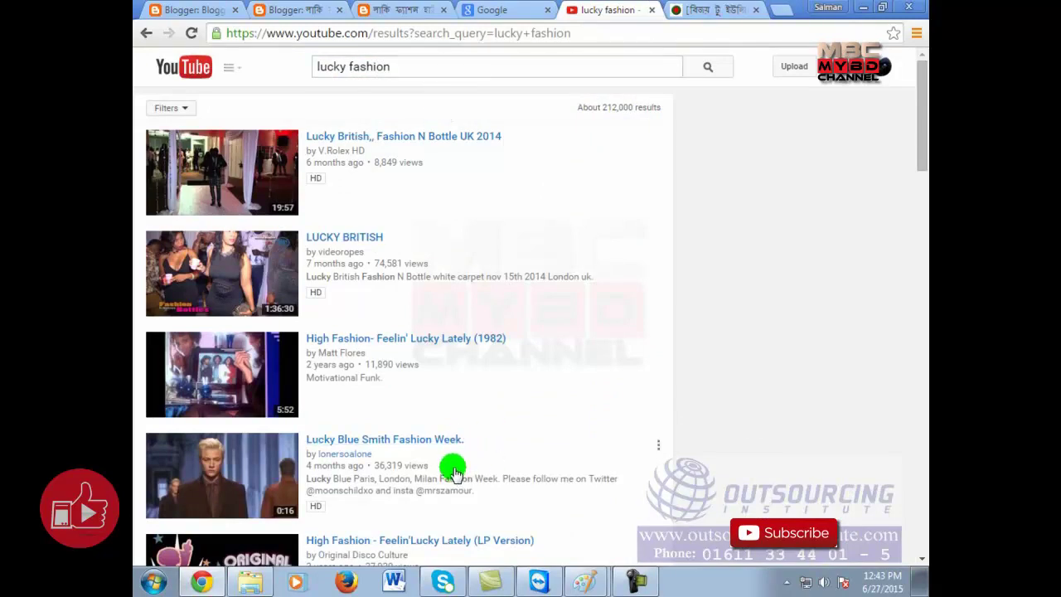
pyautogui.scroll(-3, 452, 468)
pyautogui.scroll(3, 450, 467)
# Search YouTube for "abul juice" and look through the results.
pyautogui.click(443, 66)
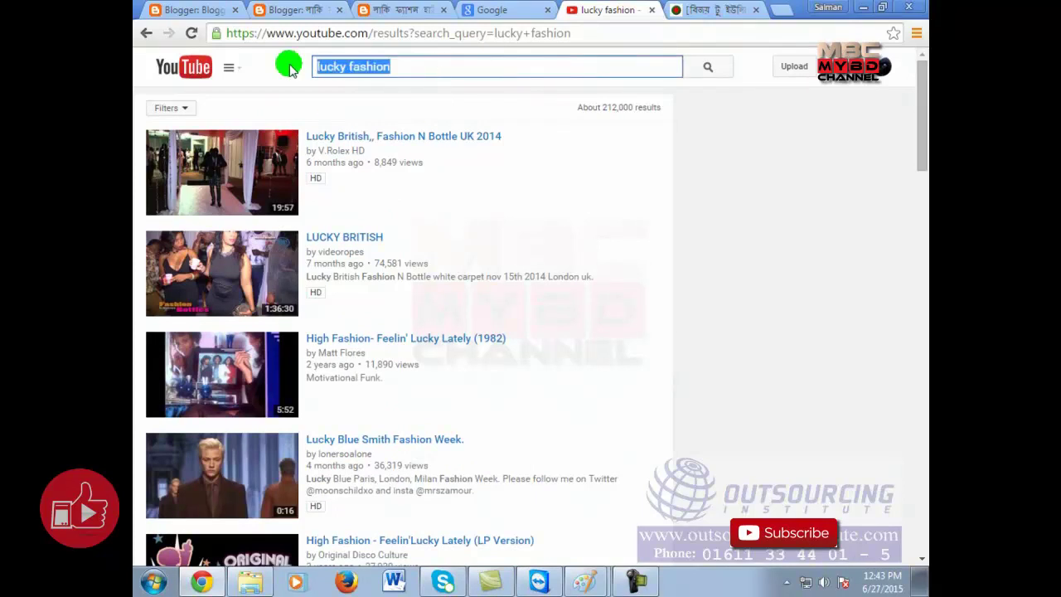
pyautogui.write('abul j')
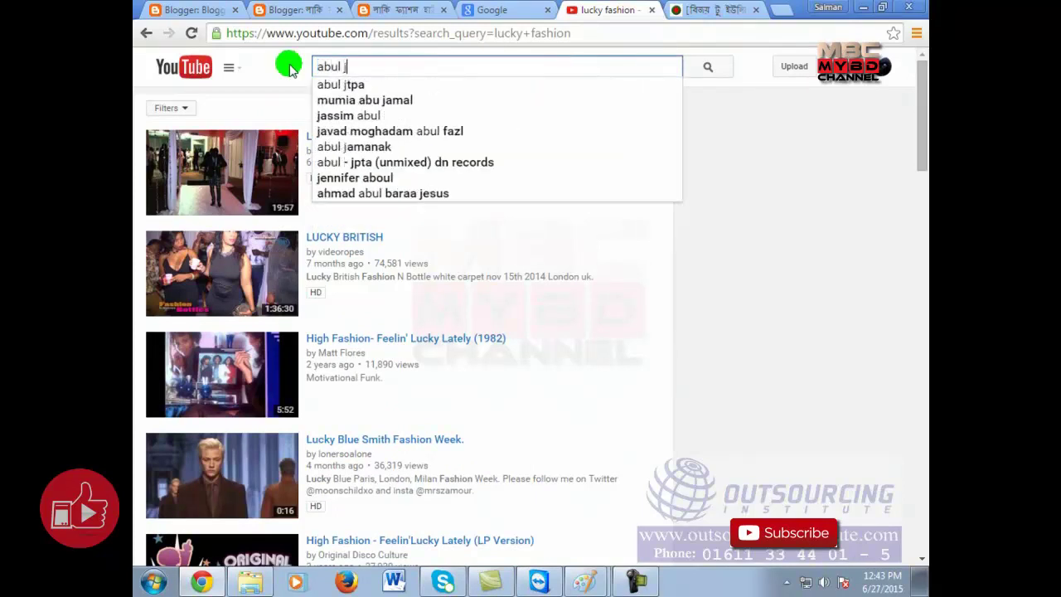
pyautogui.write('uice')
pyautogui.press('Return')
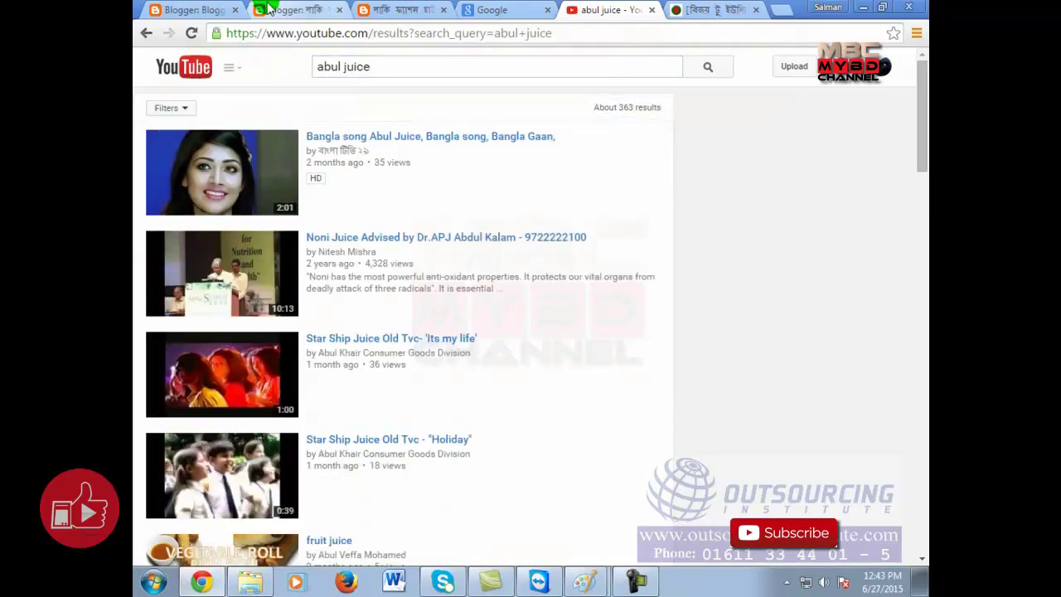
pyautogui.scroll(-3, 497, 241)
pyautogui.scroll(-4, 498, 247)
pyautogui.scroll(-4, 498, 247)
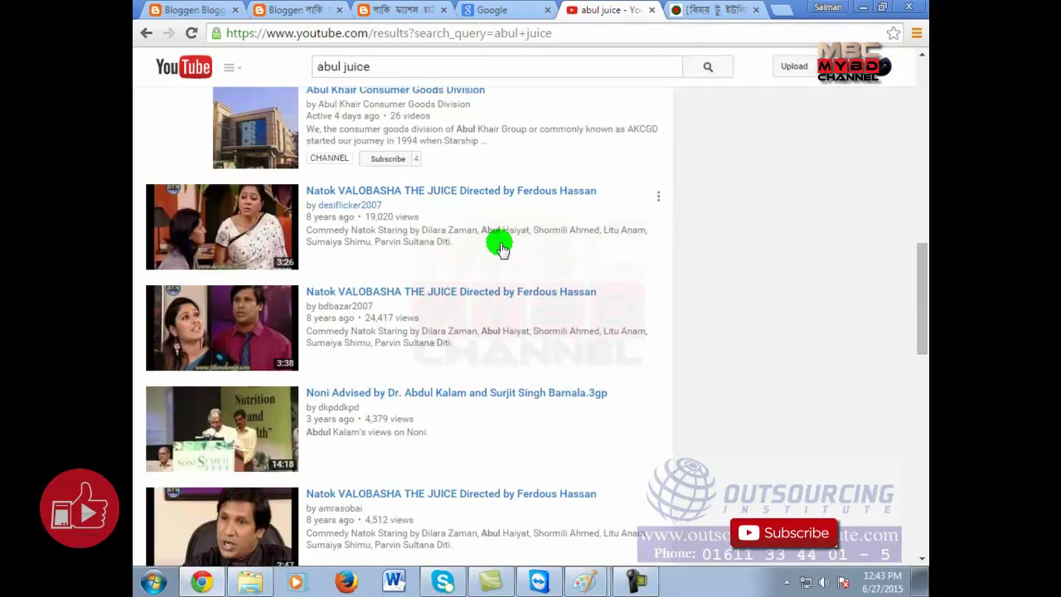
pyautogui.scroll(11, 498, 243)
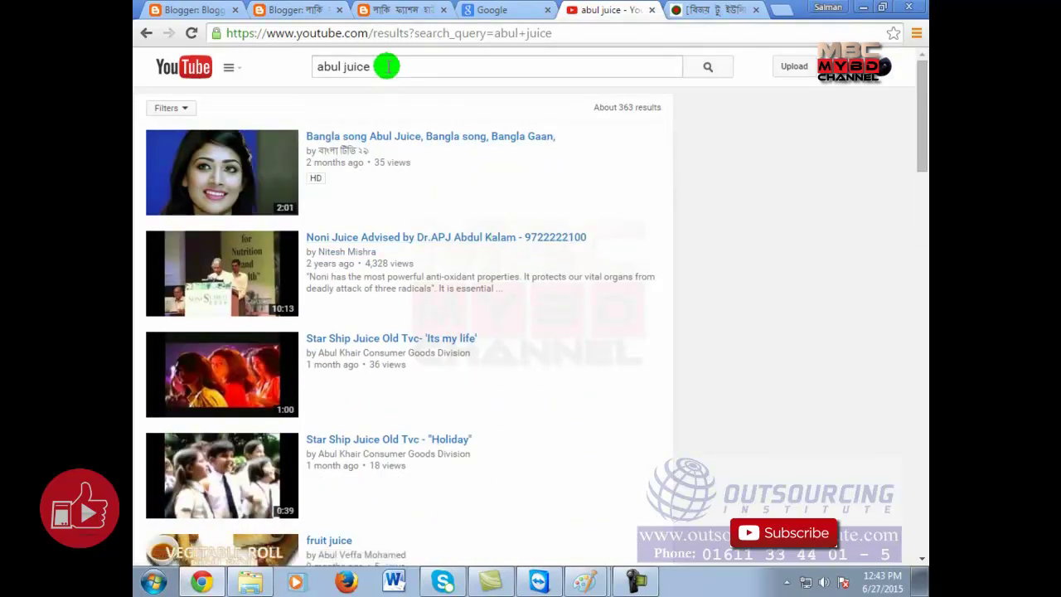
# Search YouTube for "bangla funny tvc".
pyautogui.click(387, 66)
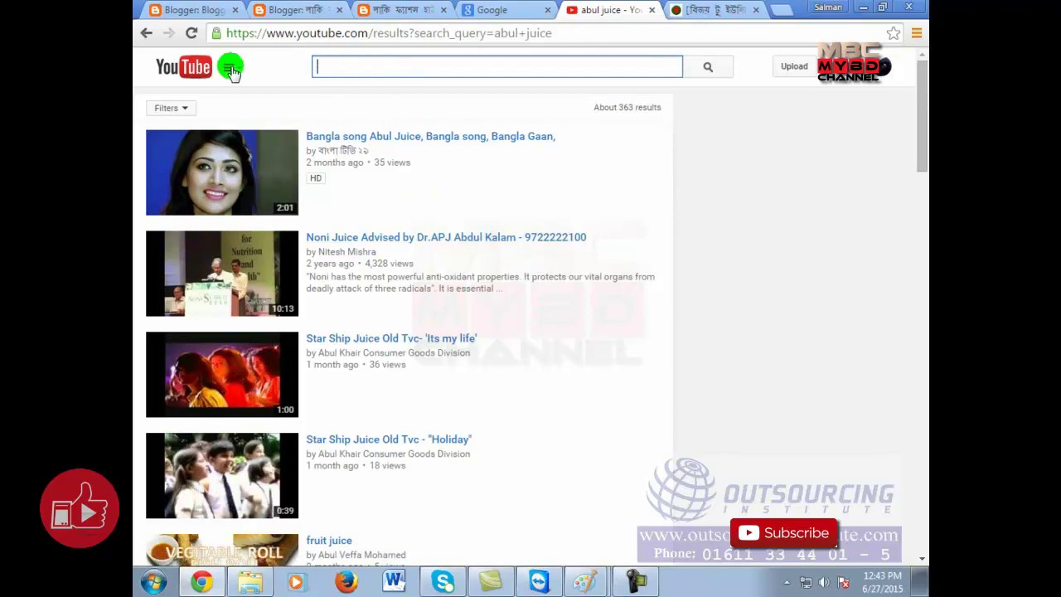
pyautogui.write('bangla f')
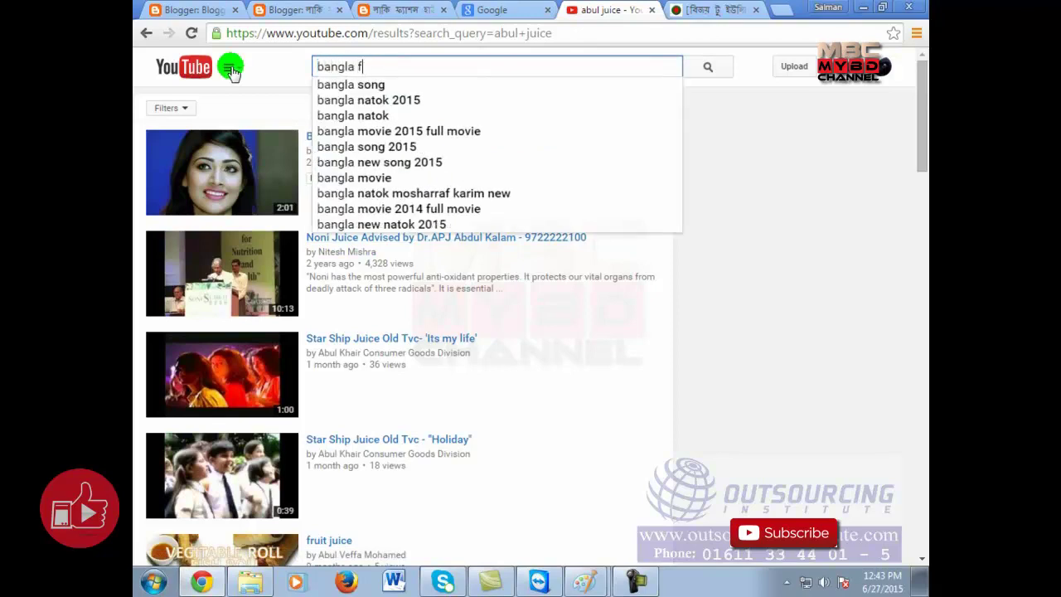
pyautogui.write('unny tvc')
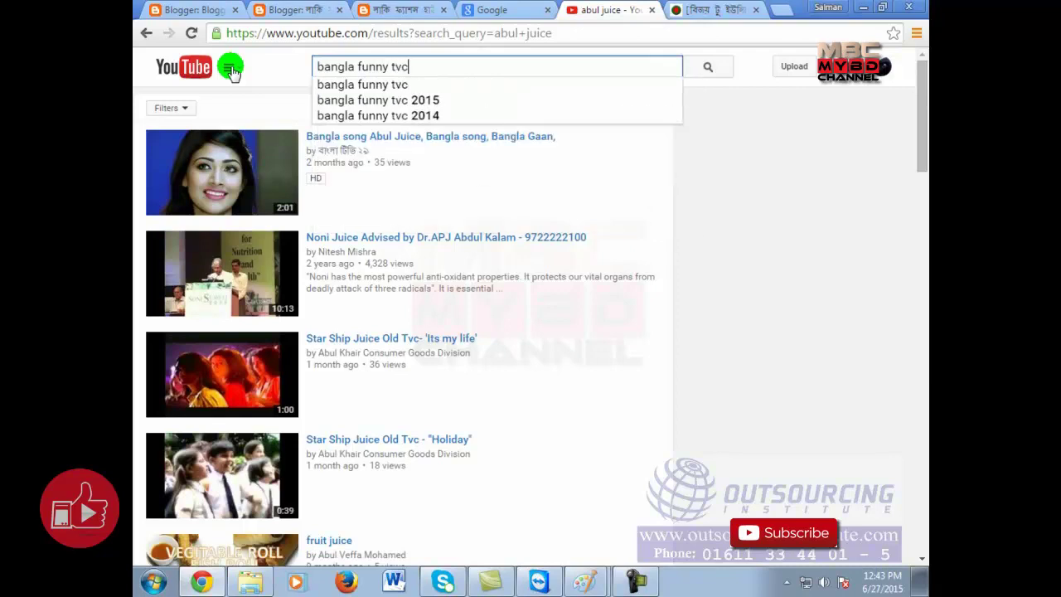
pyautogui.press('Return')
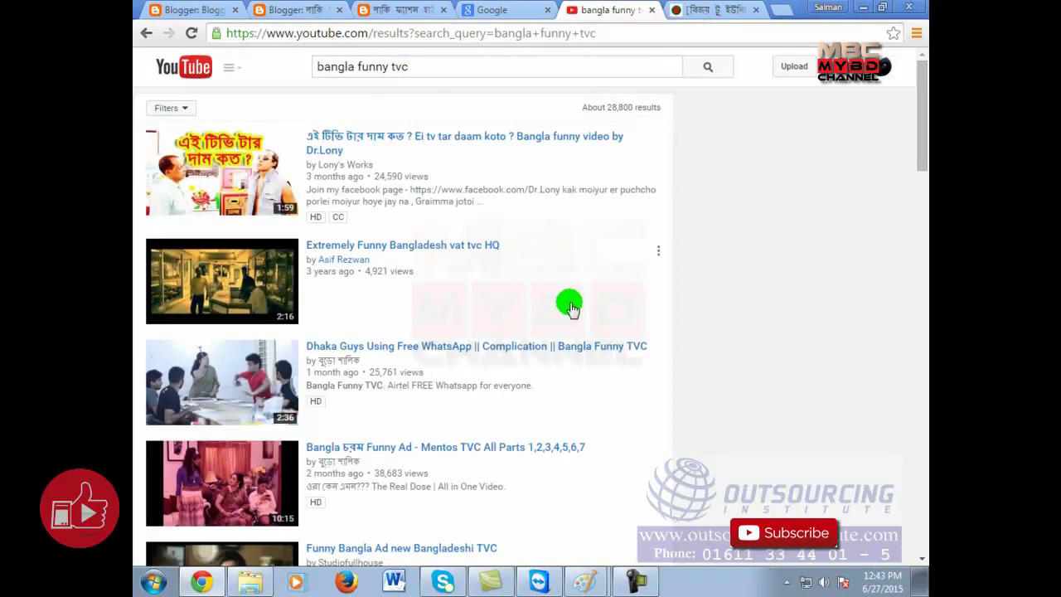
# Look through the "bangla funny tvc" video results down the page and return to the first result.
pyautogui.scroll(-3, 570, 308)
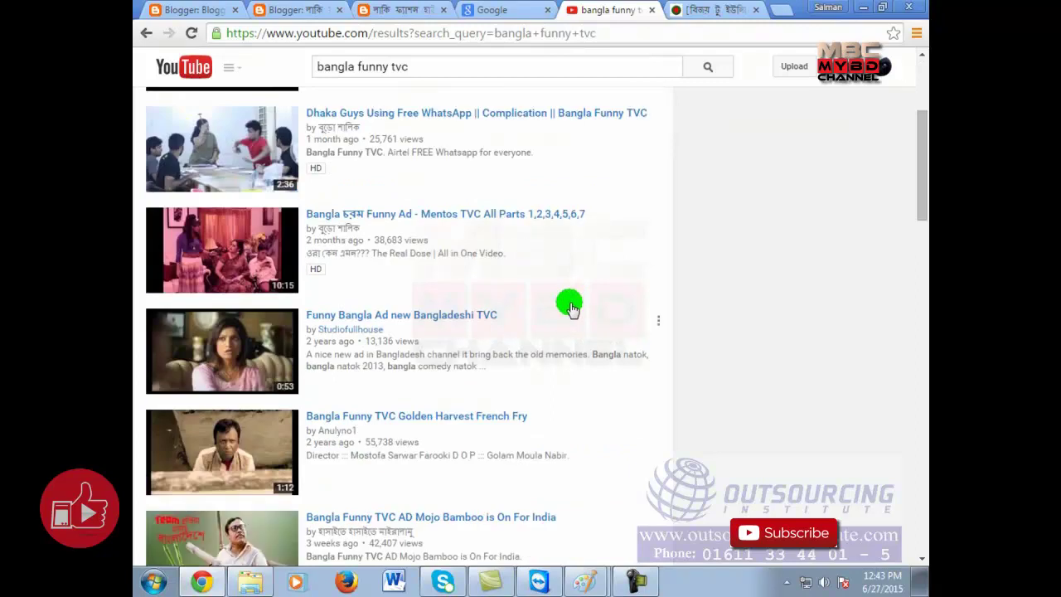
pyautogui.scroll(-2, 571, 308)
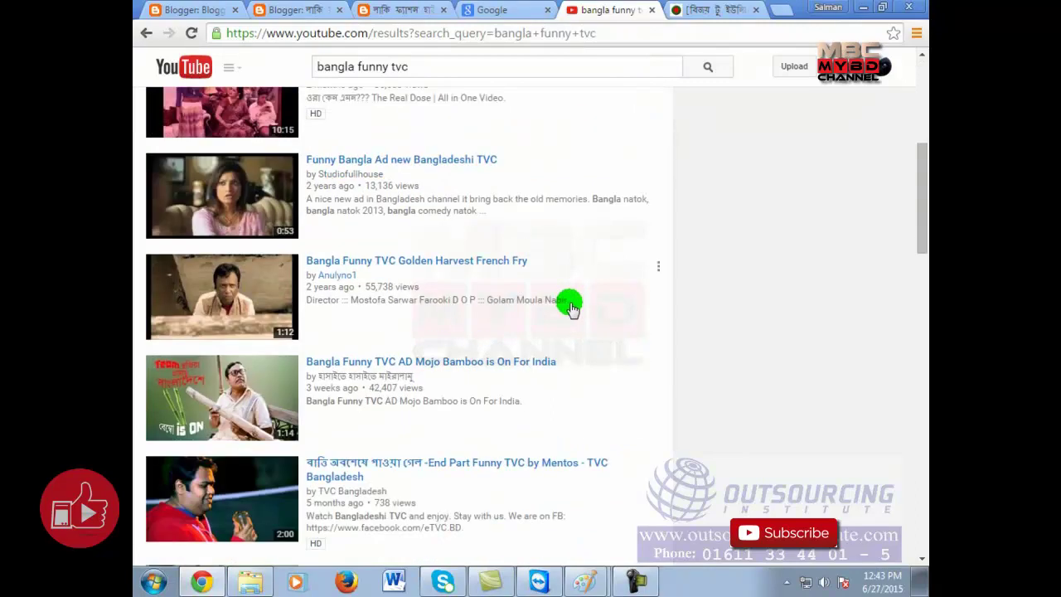
pyautogui.scroll(-1, 570, 308)
pyautogui.scroll(-2, 570, 308)
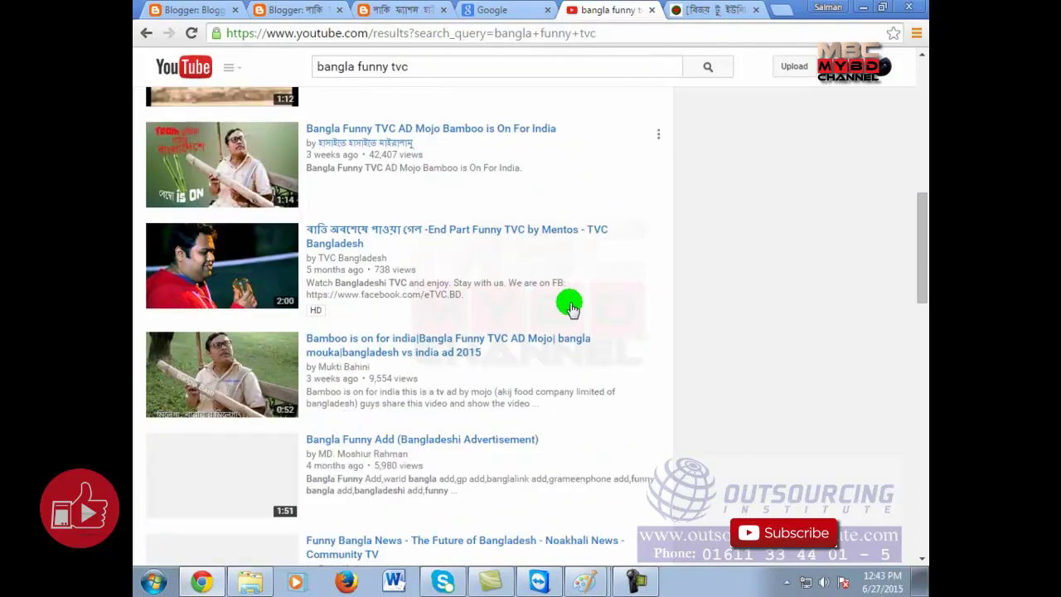
pyautogui.scroll(-3, 570, 308)
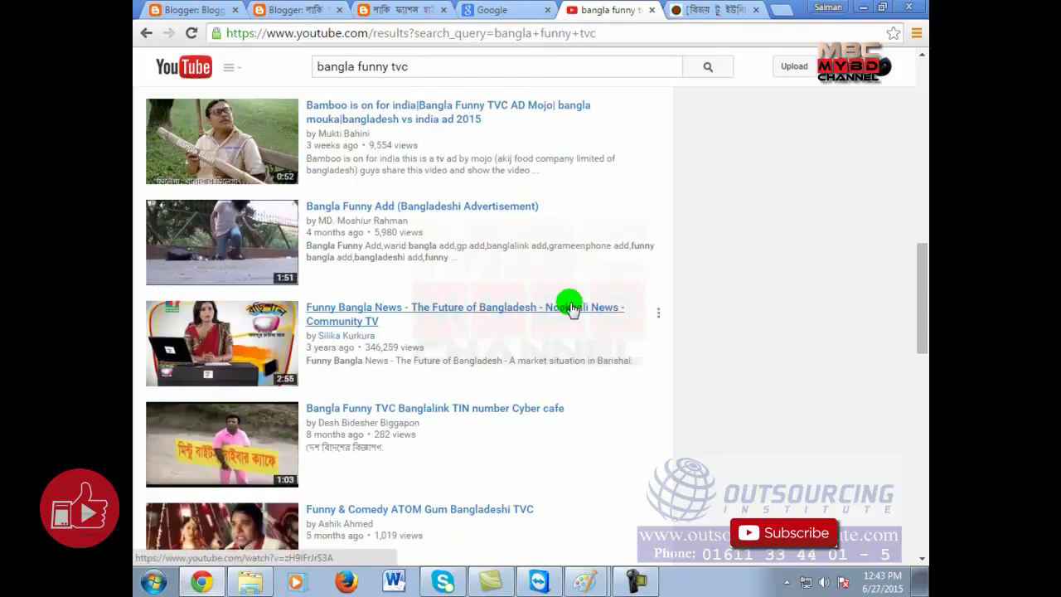
pyautogui.scroll(-3, 570, 308)
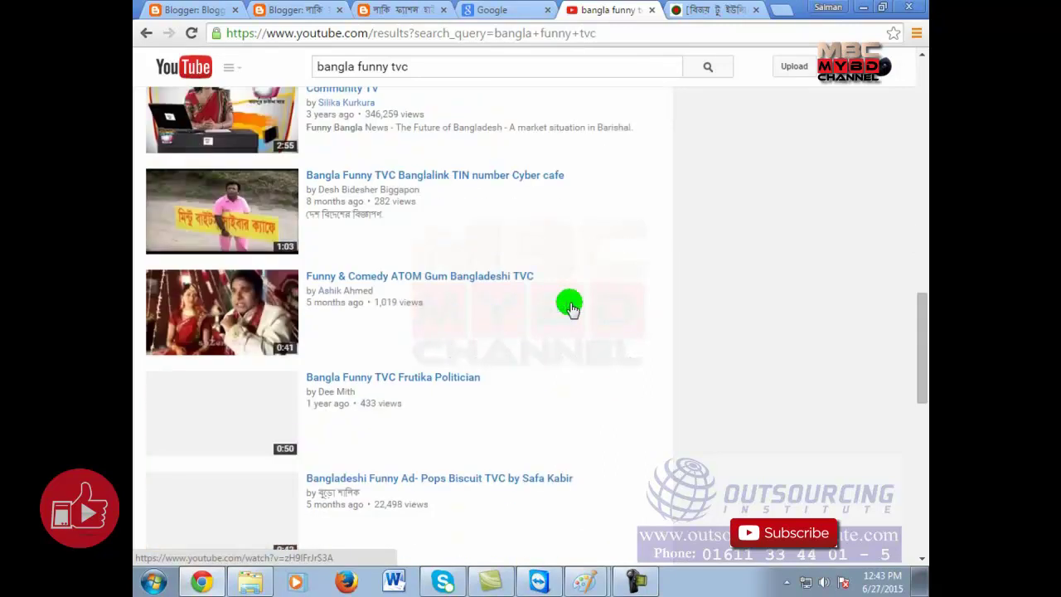
pyautogui.scroll(-3, 570, 308)
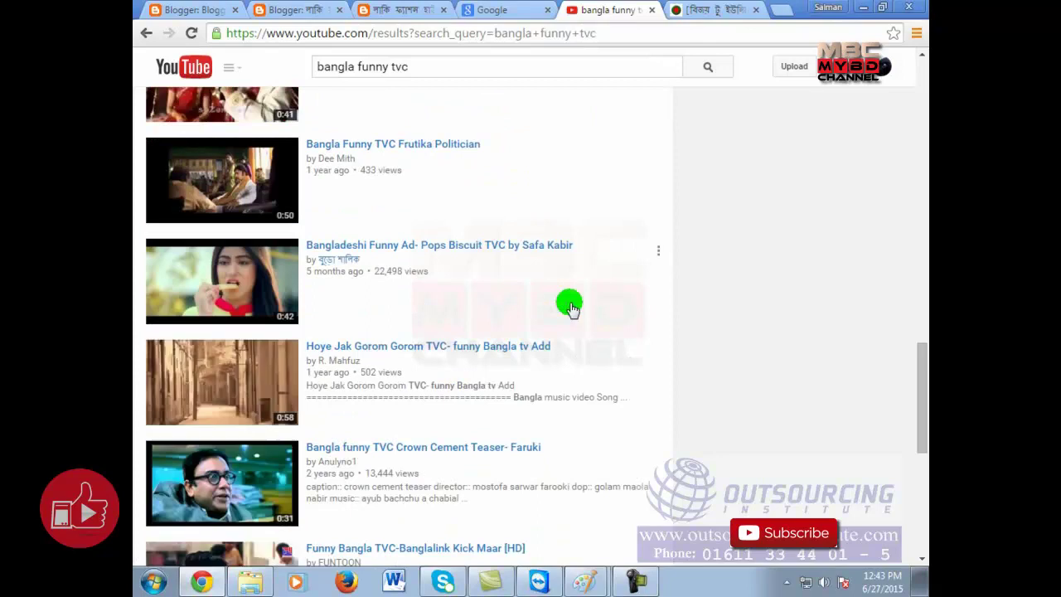
pyautogui.scroll(-4, 570, 308)
pyautogui.scroll(20, 570, 308)
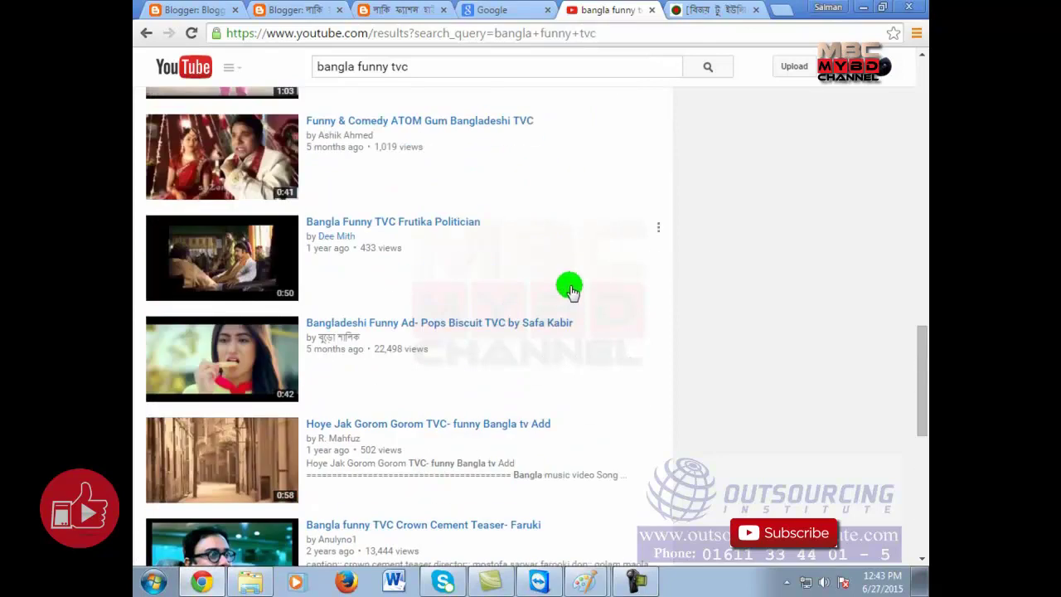
# Extend the YouTube search to "bangla funny tvc mosharraf karim" and run it.
pyautogui.click(458, 69)
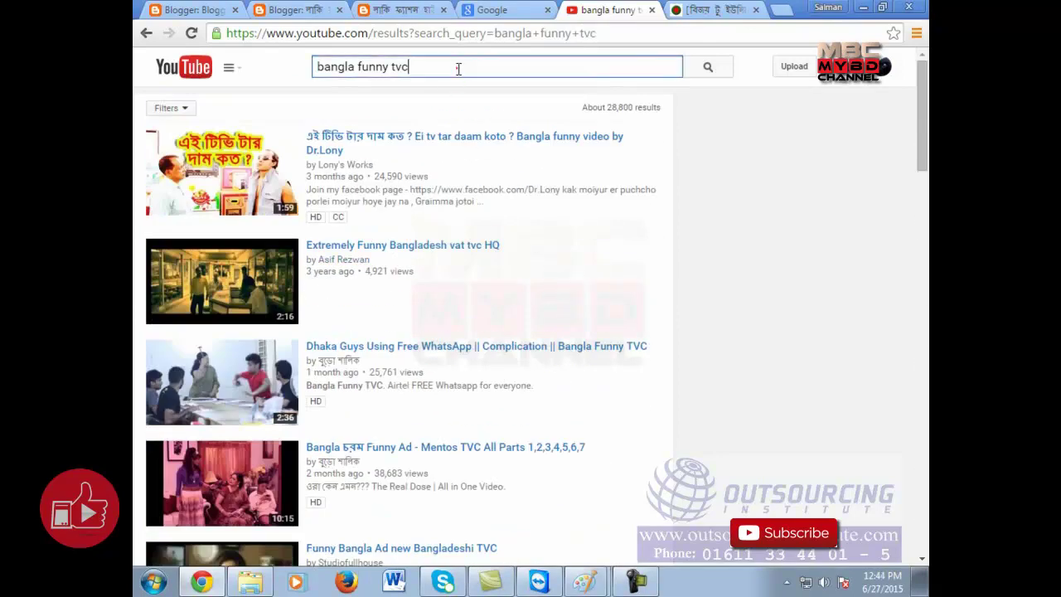
pyautogui.write('mosharraf kar')
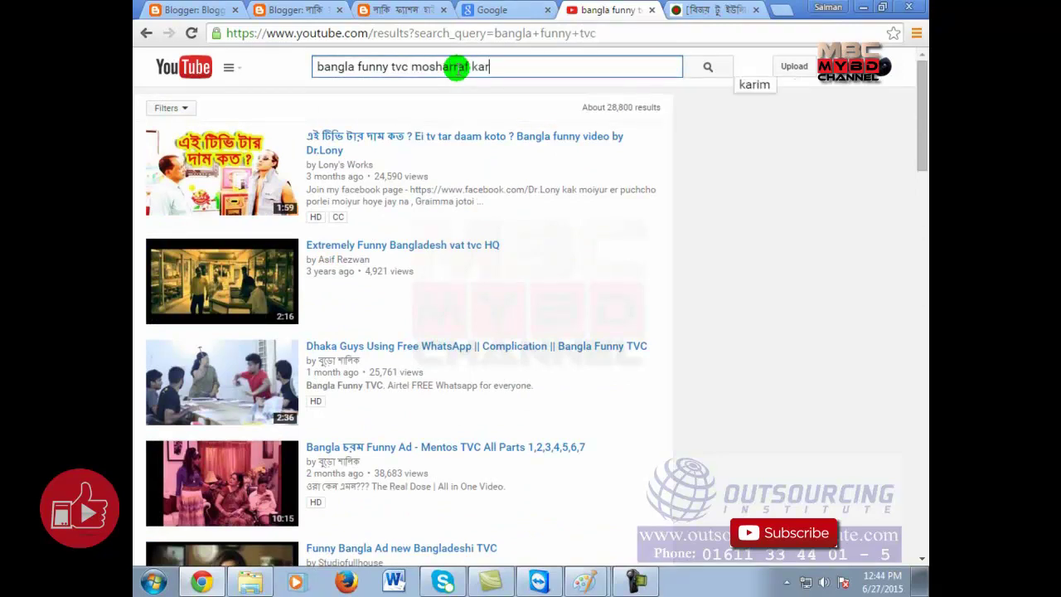
pyautogui.write('im')
pyautogui.press('Return')
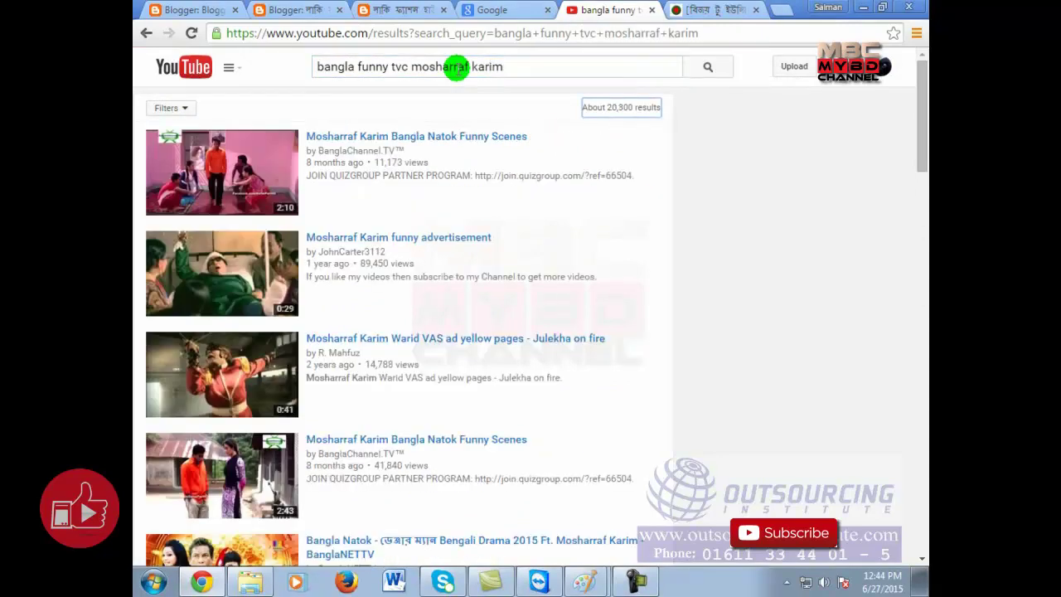
# Look through the Mosharraf Karim video results down the page and return to the first result.
pyautogui.scroll(-2, 495, 356)
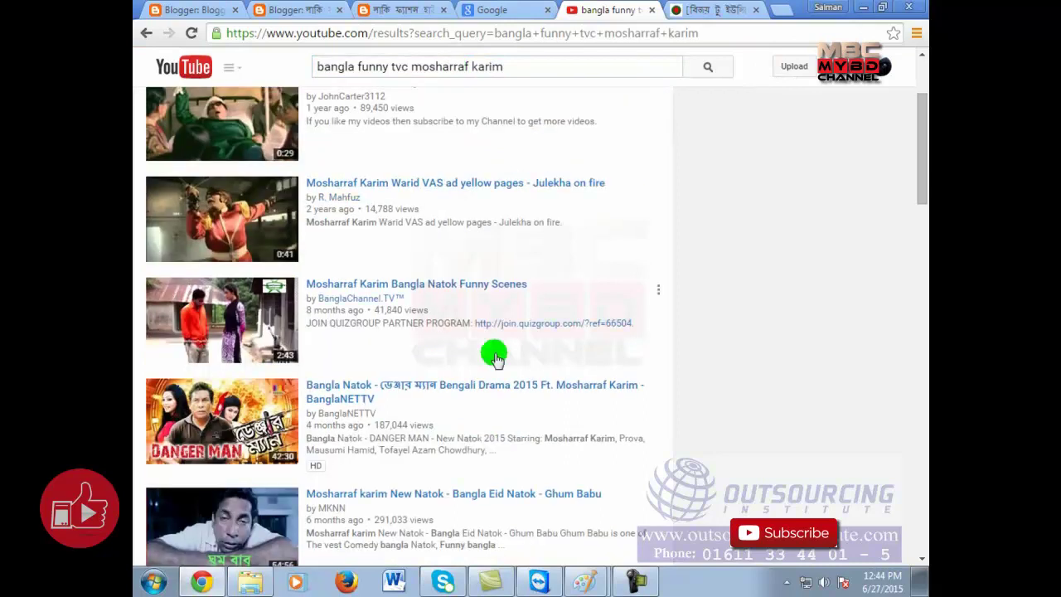
pyautogui.scroll(-3, 494, 357)
pyautogui.scroll(-3, 495, 357)
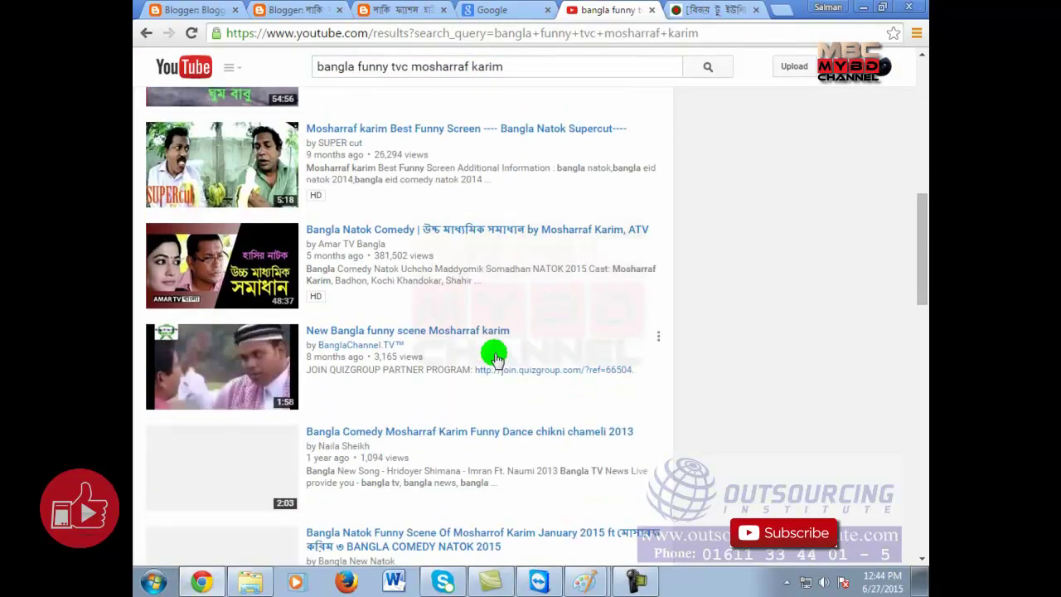
pyautogui.scroll(-3, 494, 357)
pyautogui.scroll(-3, 495, 357)
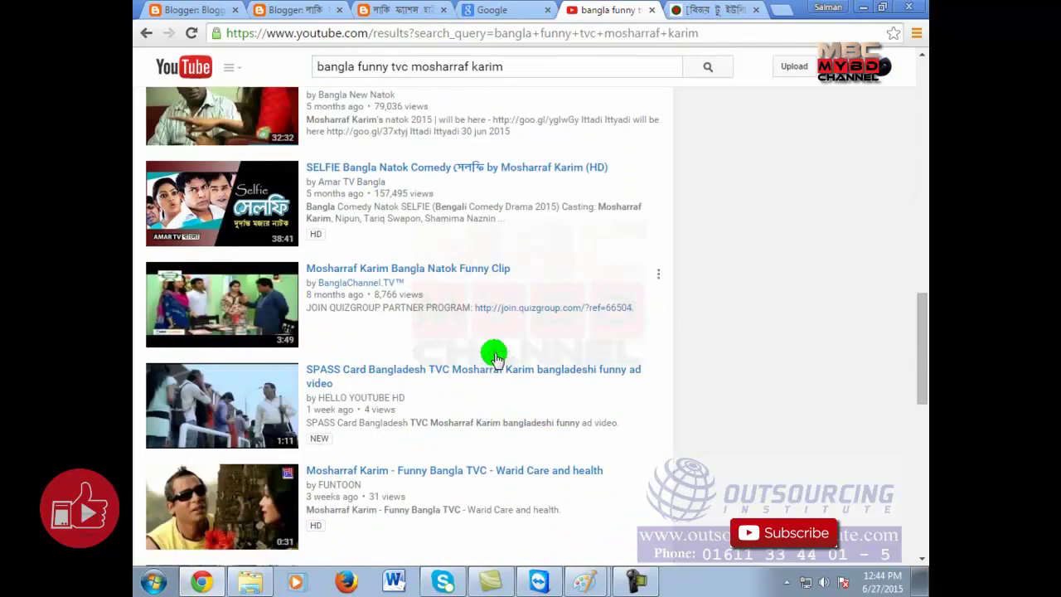
pyautogui.scroll(-3, 495, 356)
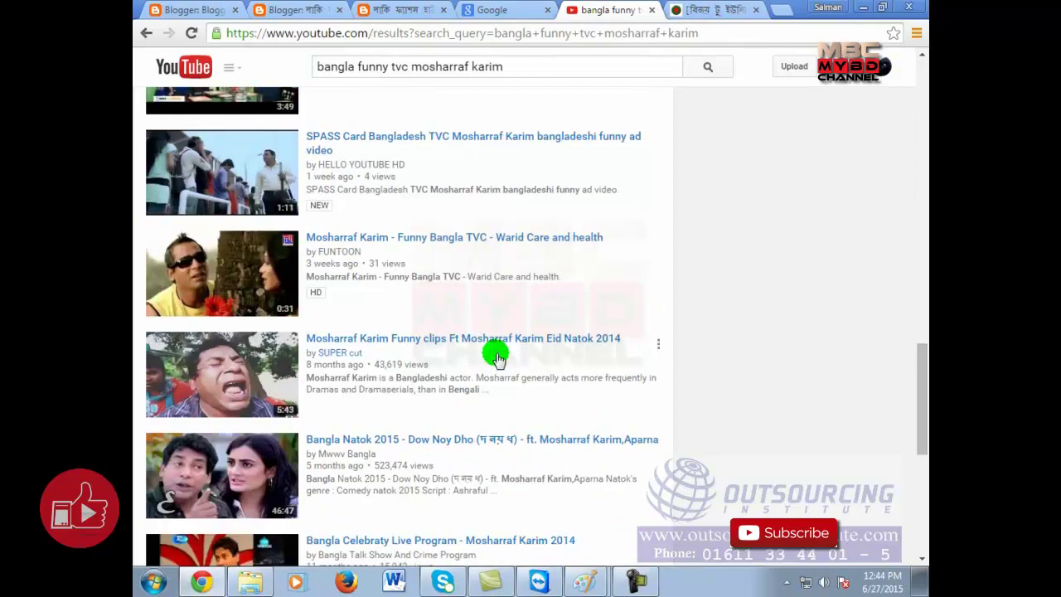
pyautogui.scroll(-3, 497, 356)
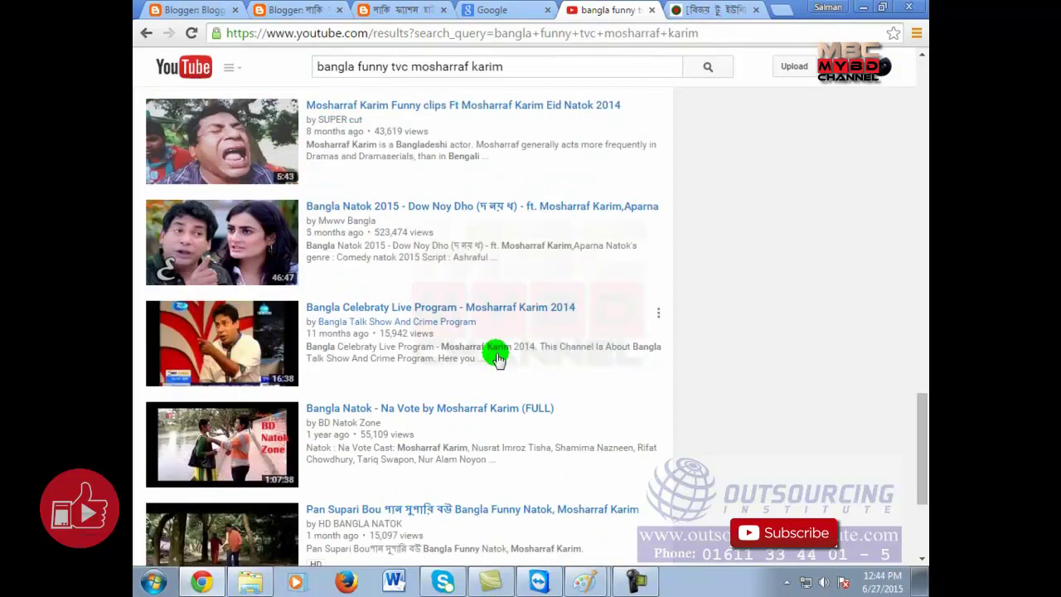
pyautogui.scroll(-3, 498, 356)
pyautogui.scroll(20, 495, 355)
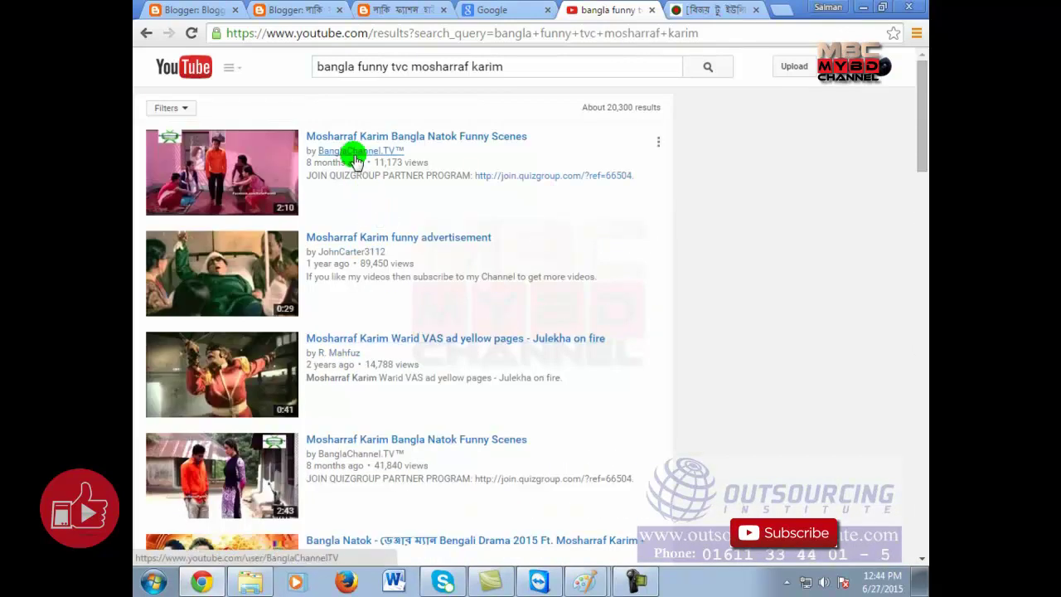
# Replace the YouTube search with "pakija lungi" and run it.
pyautogui.click(537, 64)
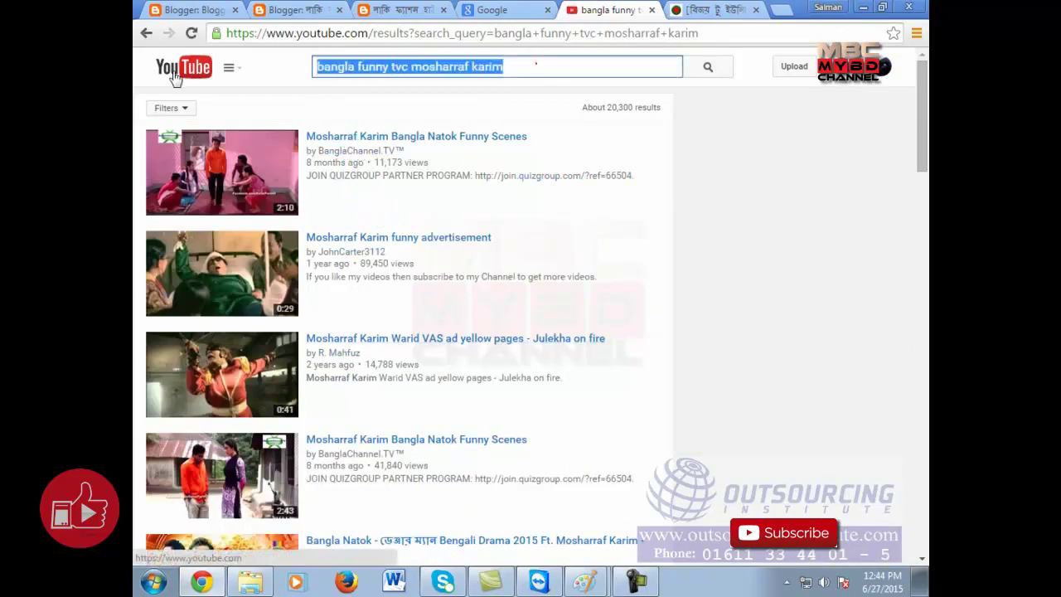
pyautogui.write('paki')
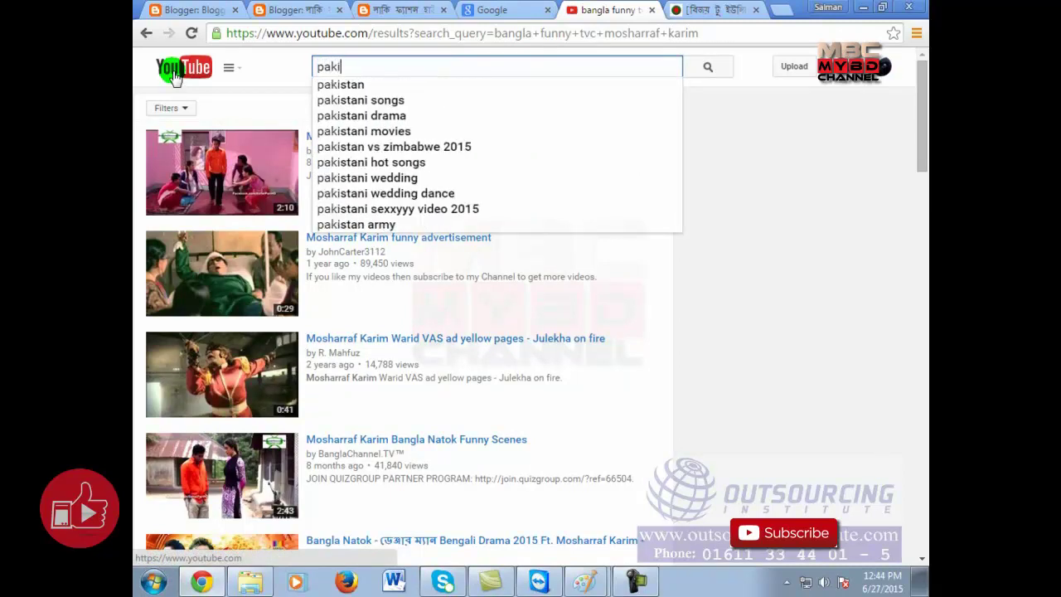
pyautogui.write('ja')
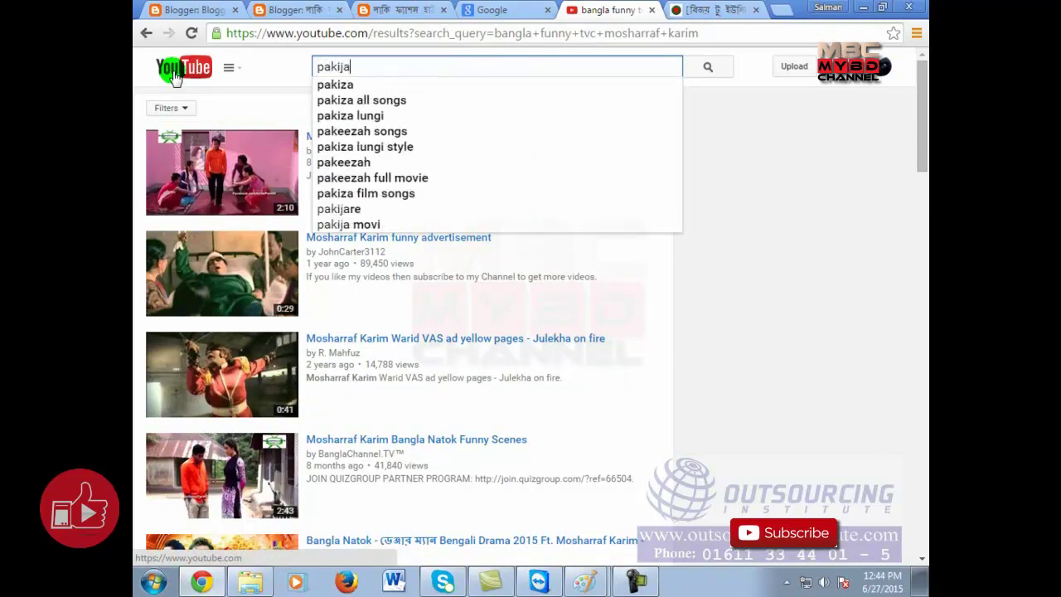
pyautogui.write(' lungi')
pyautogui.press('Return')
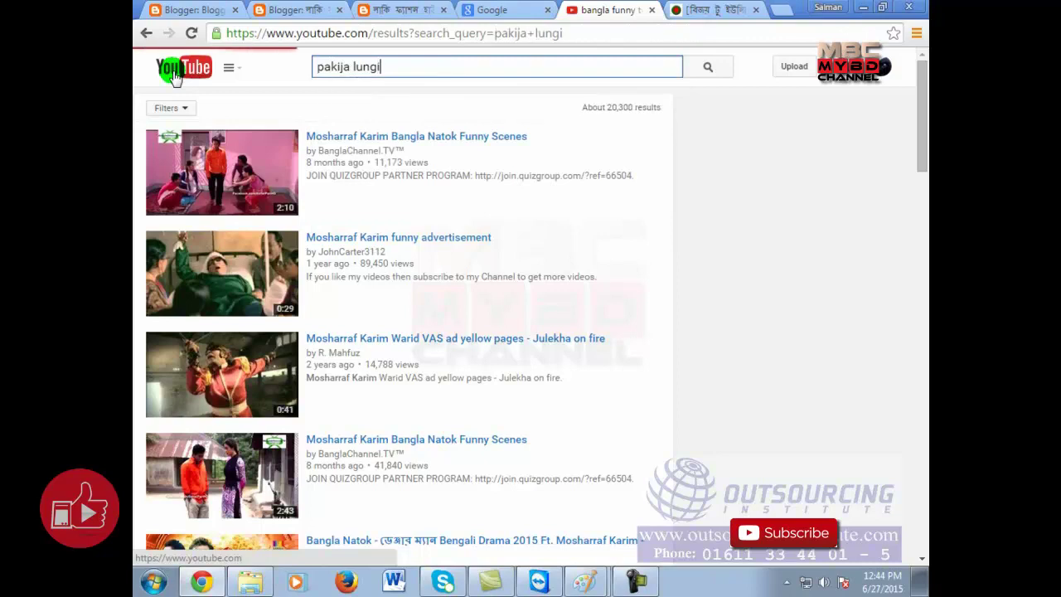
# Play the "Pakiza Lungi" video, skipping ahead in it, and open the suggested video "অসাধারণ একটা TVC by Mostofa Sarwar Faruki".
pyautogui.click(228, 174)
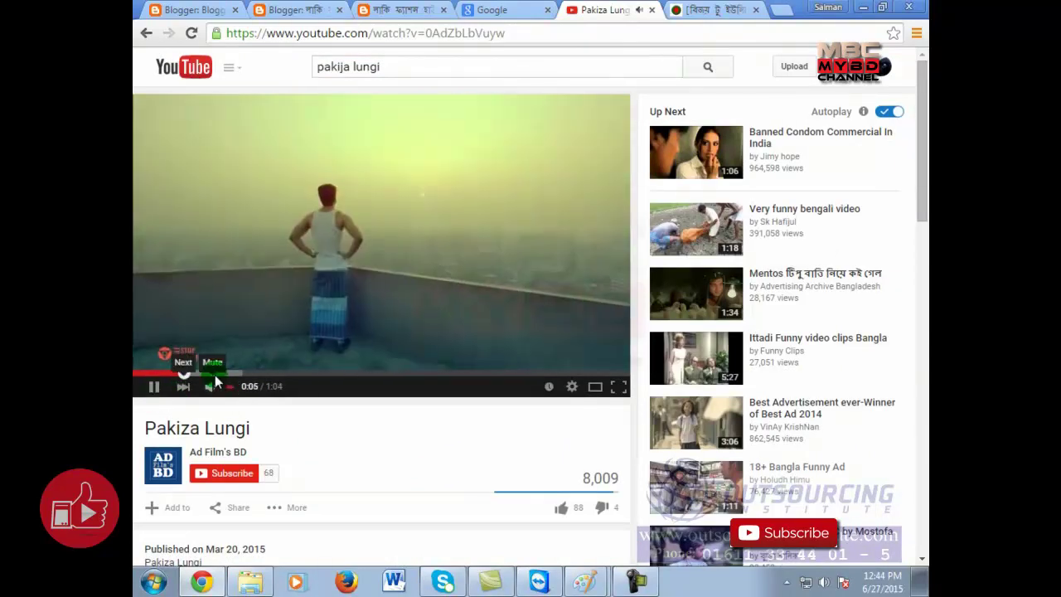
pyautogui.moveTo(247, 374); pyautogui.dragTo(303, 372)
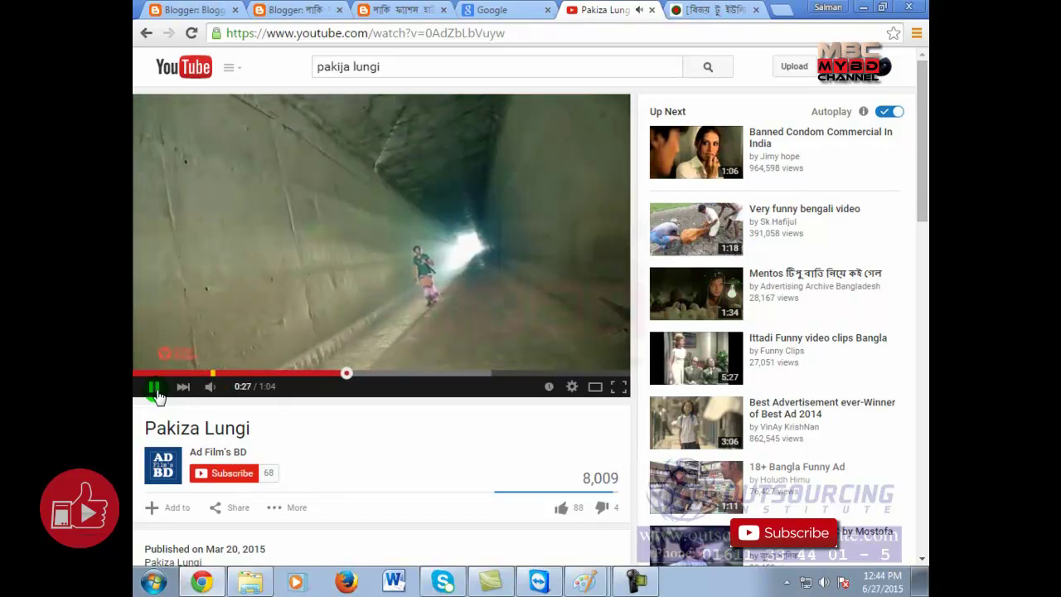
pyautogui.scroll(-2, 709, 497)
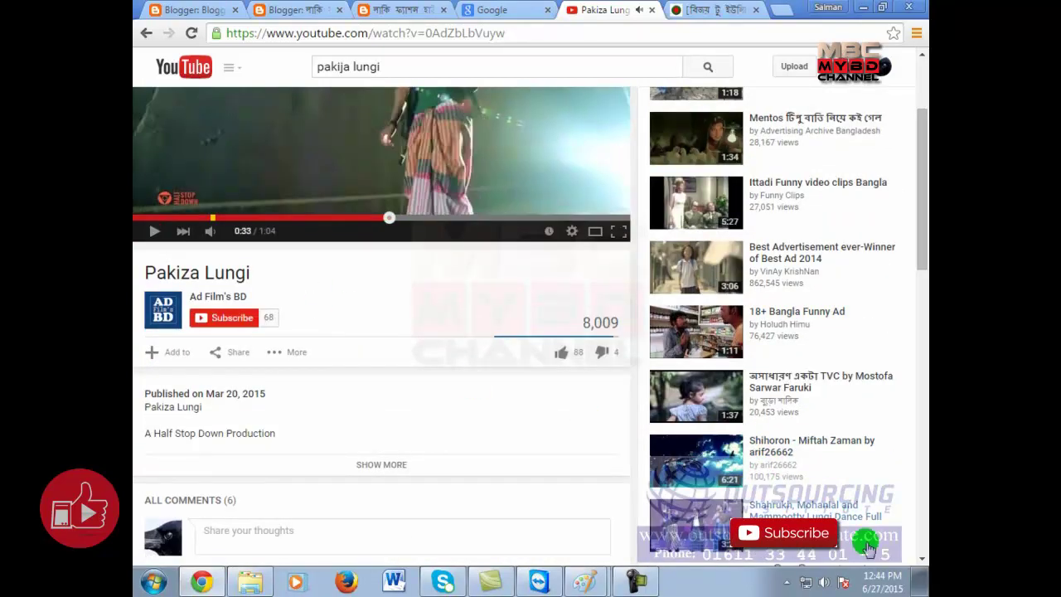
pyautogui.click(855, 400)
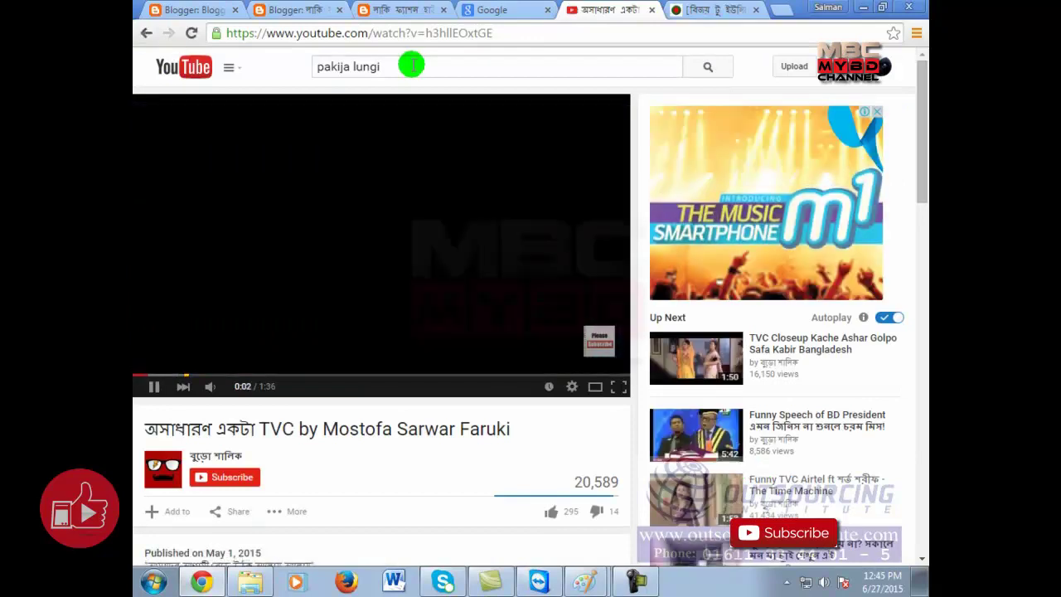
# Search YouTube for "bangla tvc" and play the video "Bangla Funny TVC Golden Harvest French Fry".
pyautogui.moveTo(409, 67); pyautogui.dragTo(176, 66)
pyautogui.write('bang')
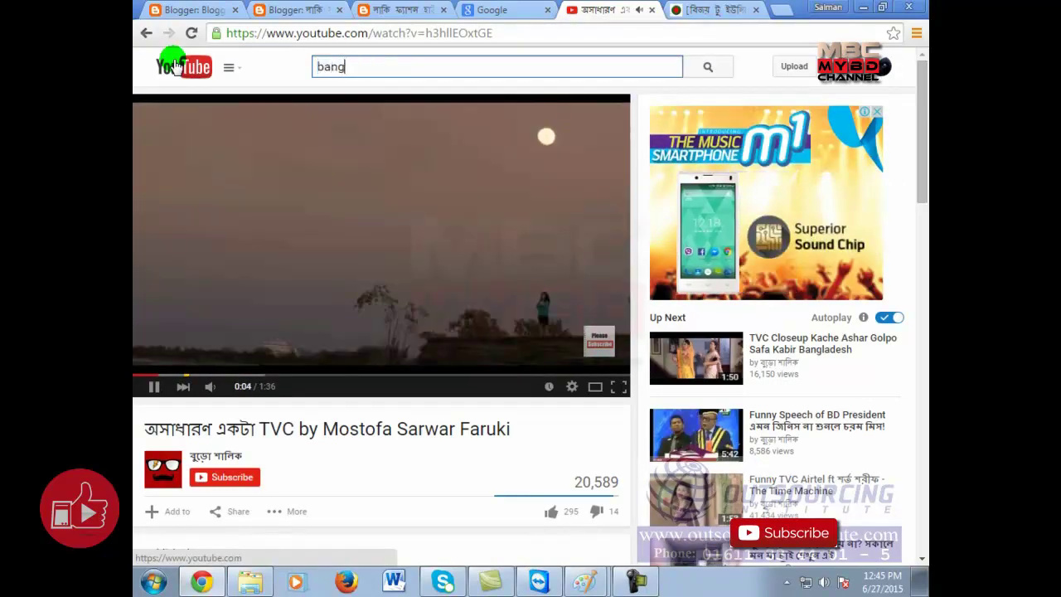
pyautogui.write('la tvc')
pyautogui.press('Return')
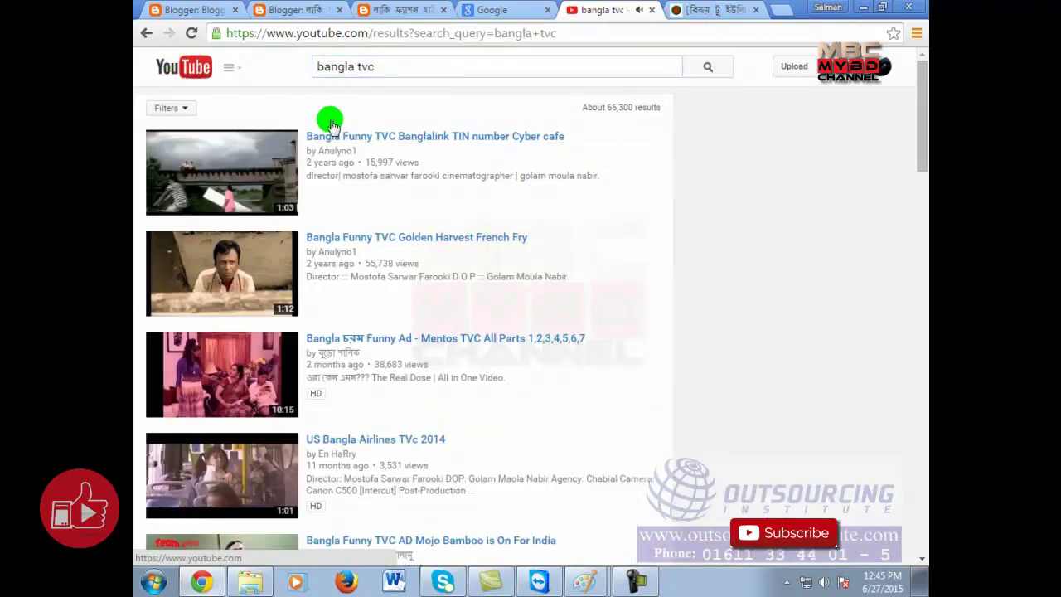
pyautogui.click(205, 276)
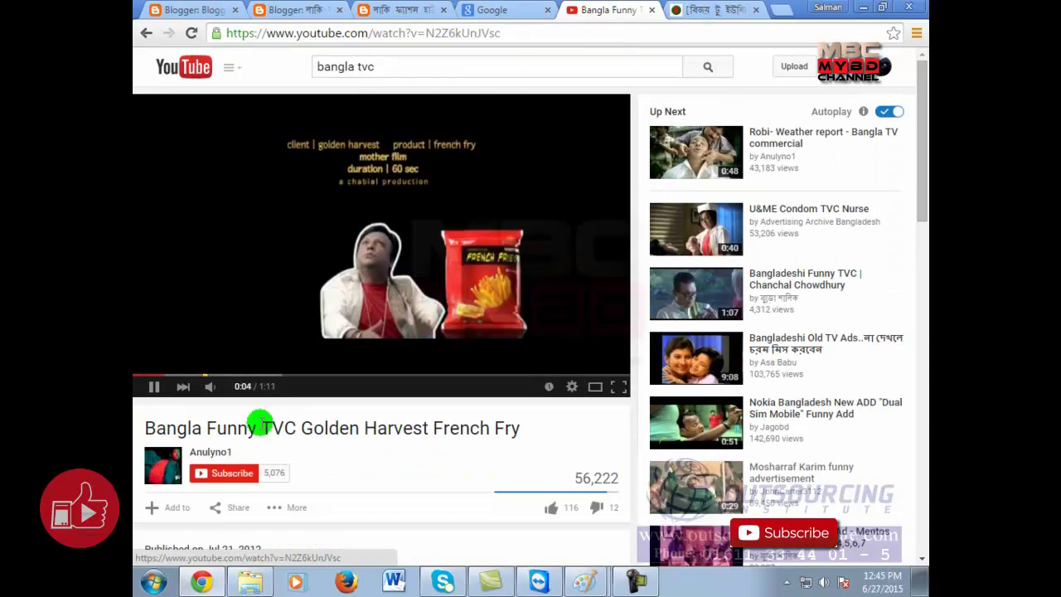
pyautogui.click(154, 389)
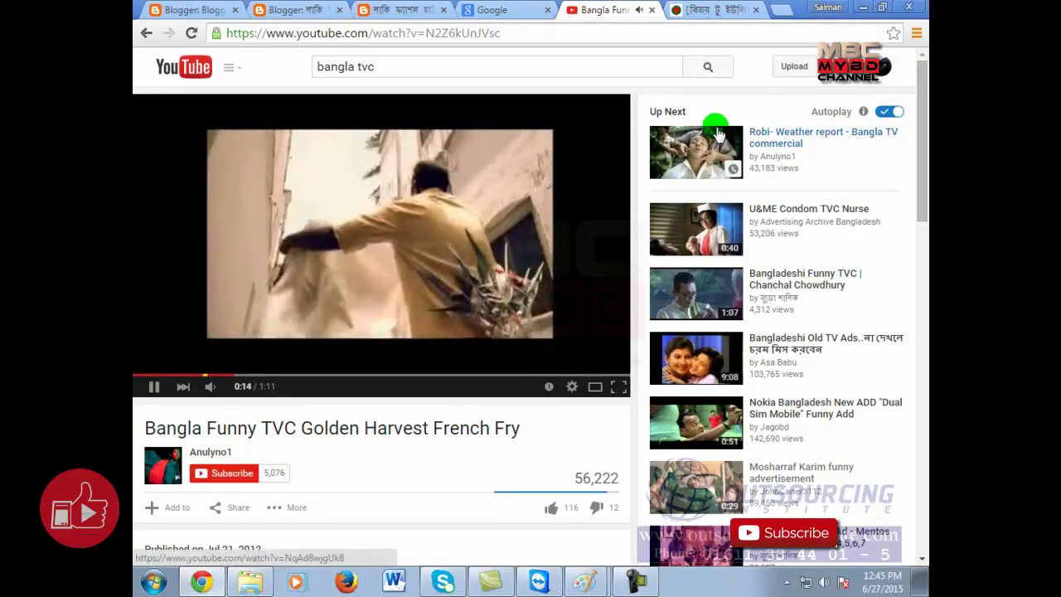
# Open the suggested videos "Robi- Weather report - Bangla TV commercial" and "কিক মার!!! banglalink rater kotha- Garage!!!", checking the suggestions beside the second.
pyautogui.click(710, 153)
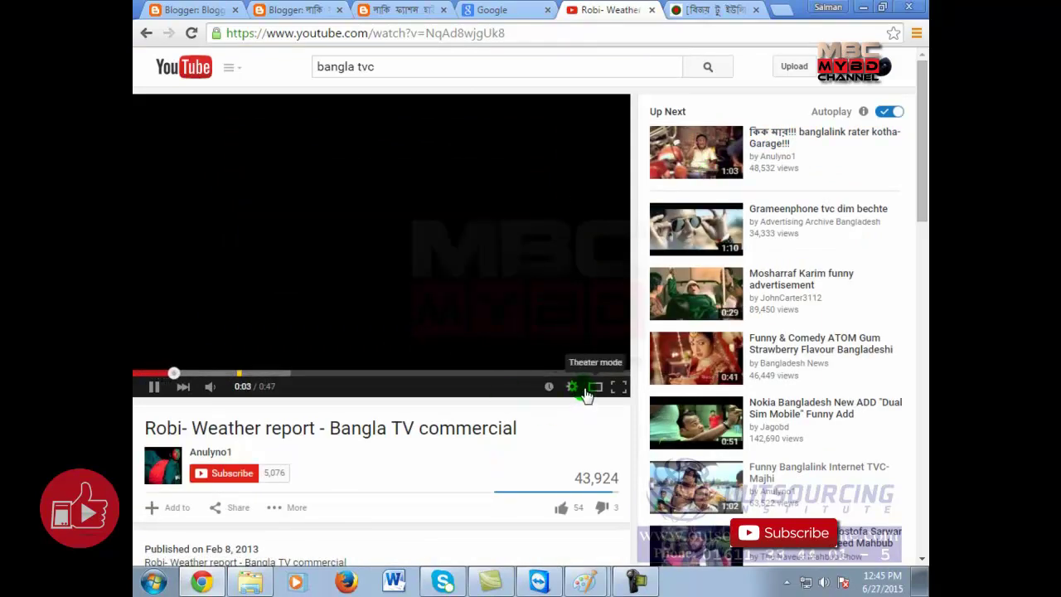
pyautogui.click(695, 152)
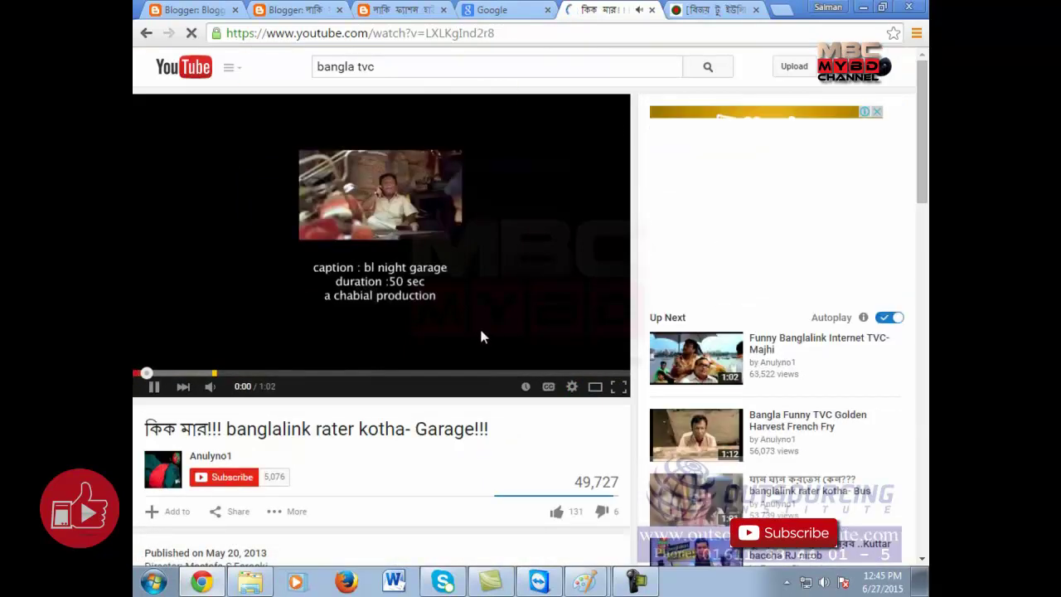
pyautogui.scroll(-2, 868, 528)
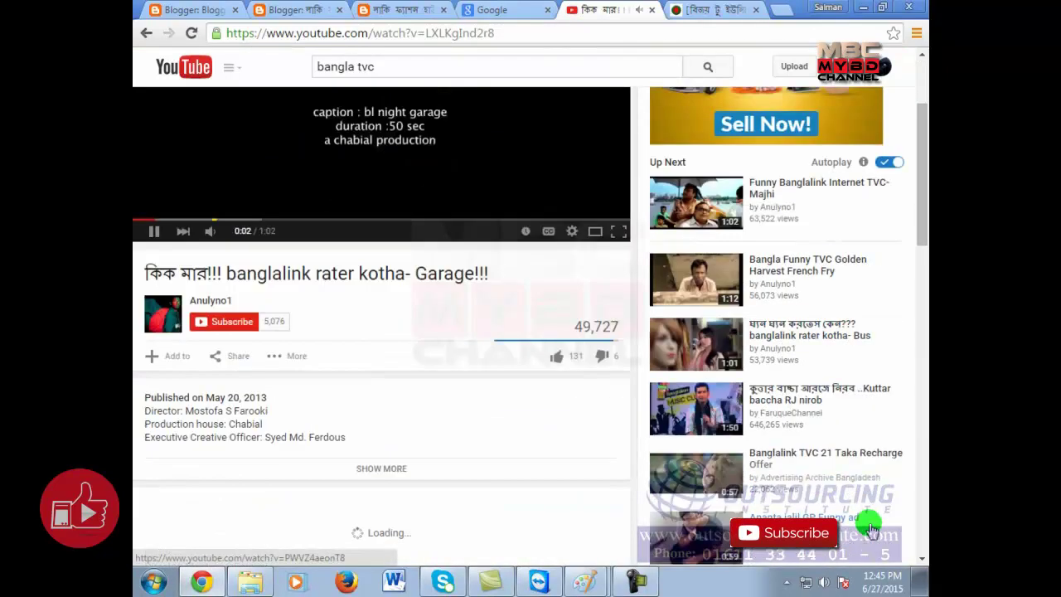
# Check the suggested videos beside the current one, and search YouTube for "ekhanei .com".
pyautogui.scroll(-2, 871, 528)
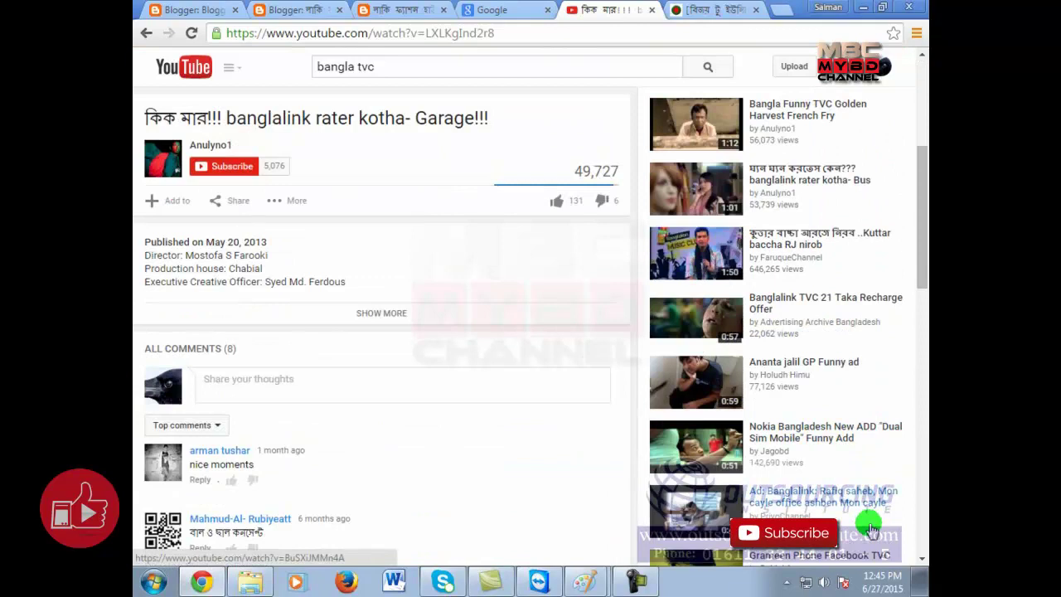
pyautogui.scroll(4, 870, 528)
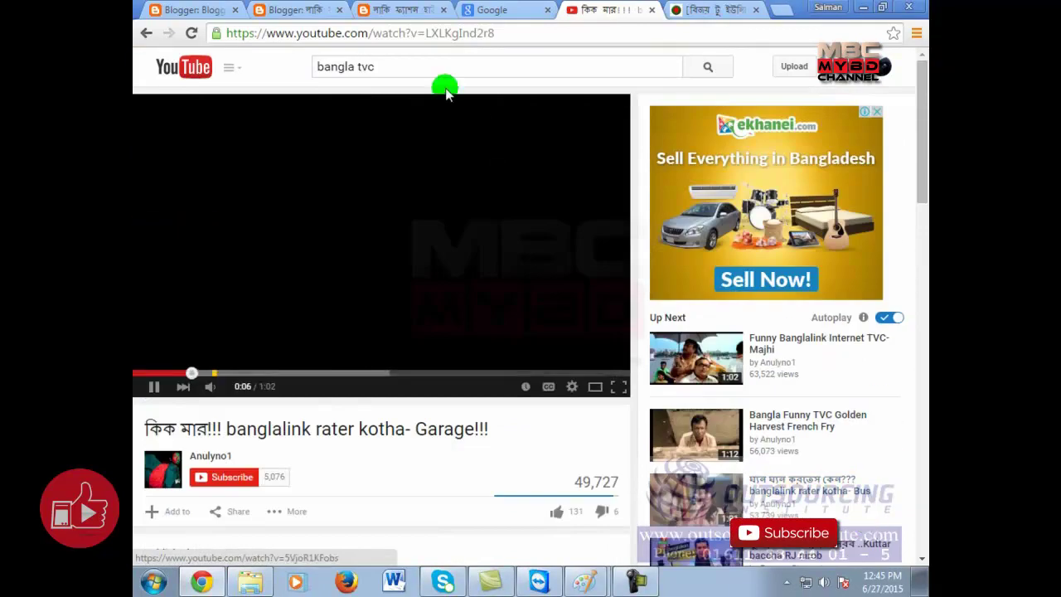
pyautogui.click(419, 66)
pyautogui.hotkey('ctrl', 'a')
pyautogui.write('e')
pyautogui.click(187, 35)
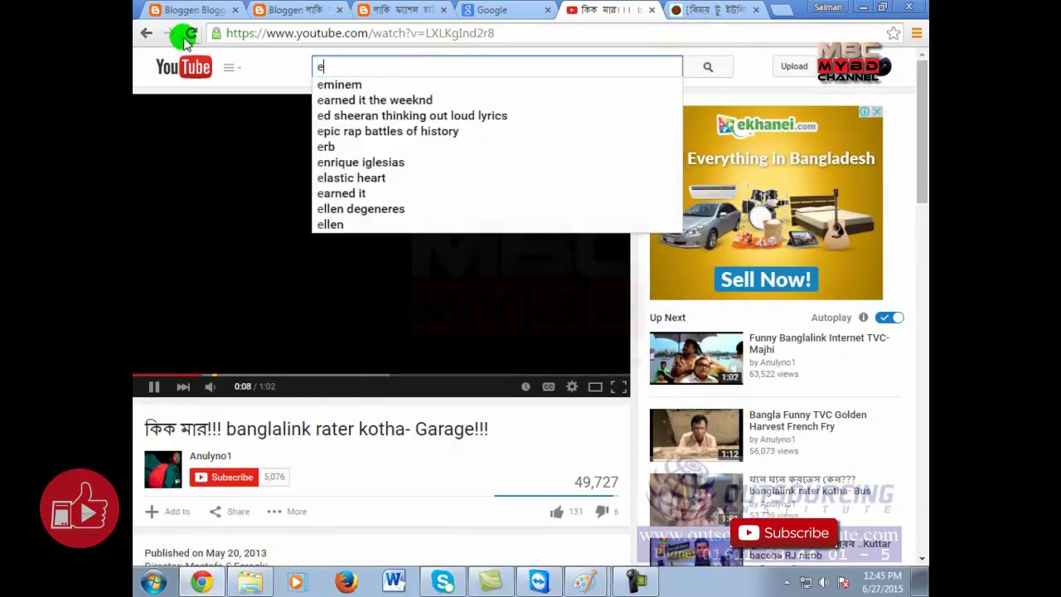
pyautogui.write('k')
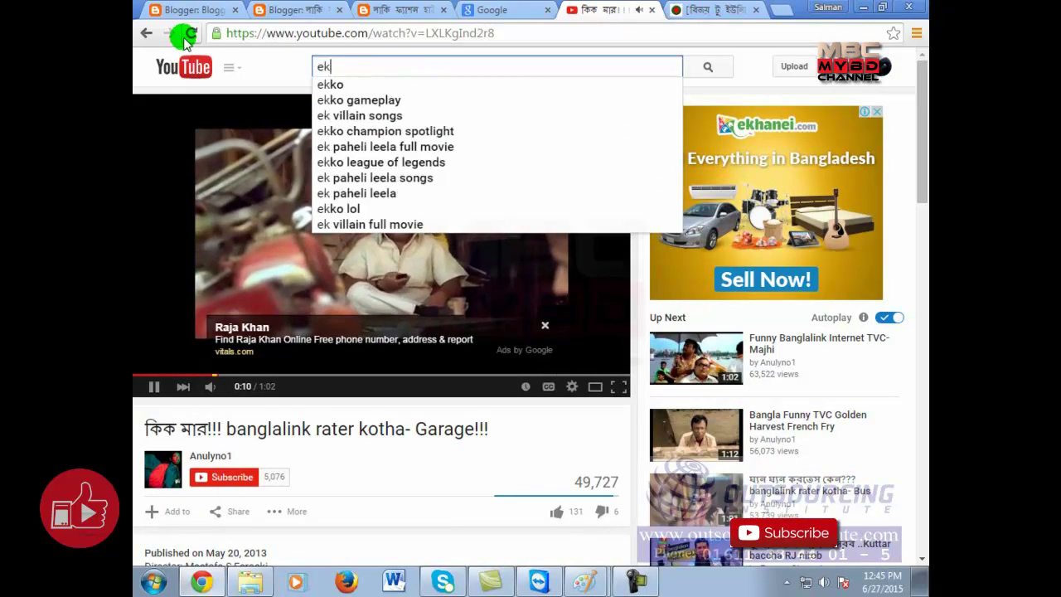
pyautogui.write('hanei ')
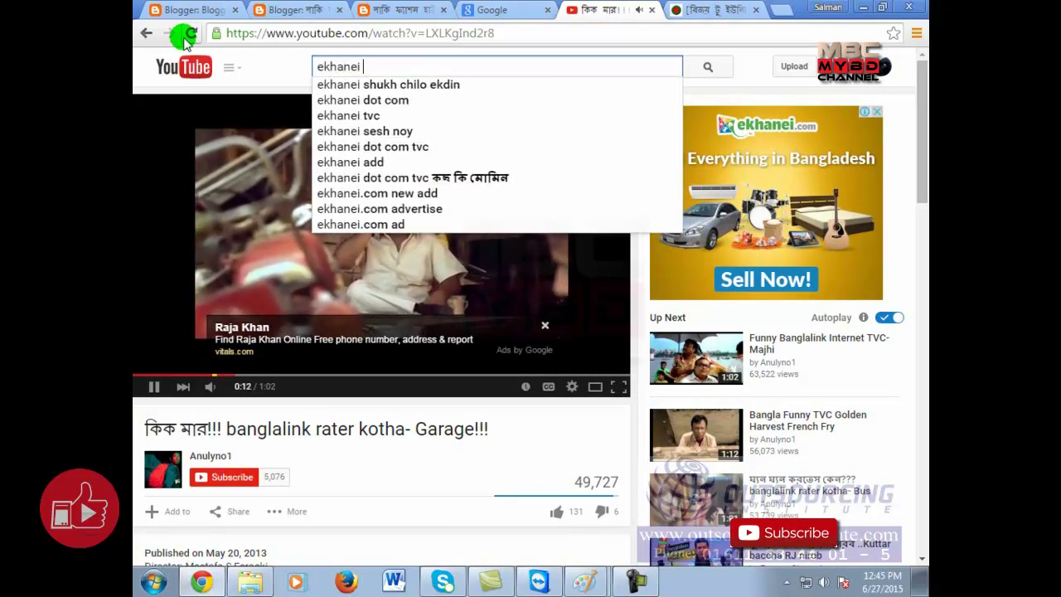
pyautogui.write('.com')
pyautogui.press('Return')
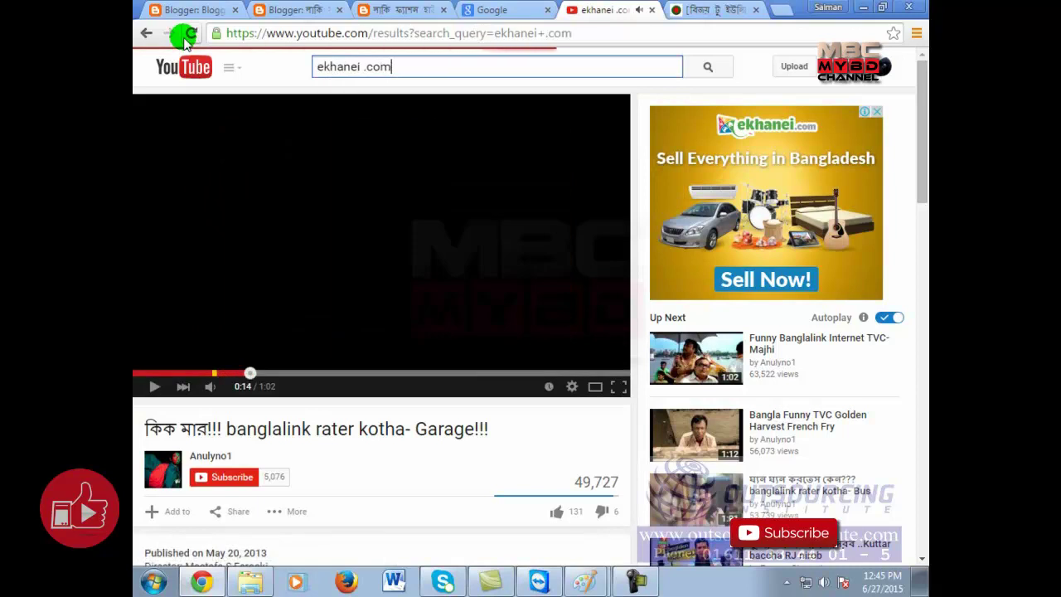
# Play the video "Ekhanei dot com TVC কছ কি মোমিন" briefly, pause it and look through the suggested videos.
pyautogui.click(266, 161)
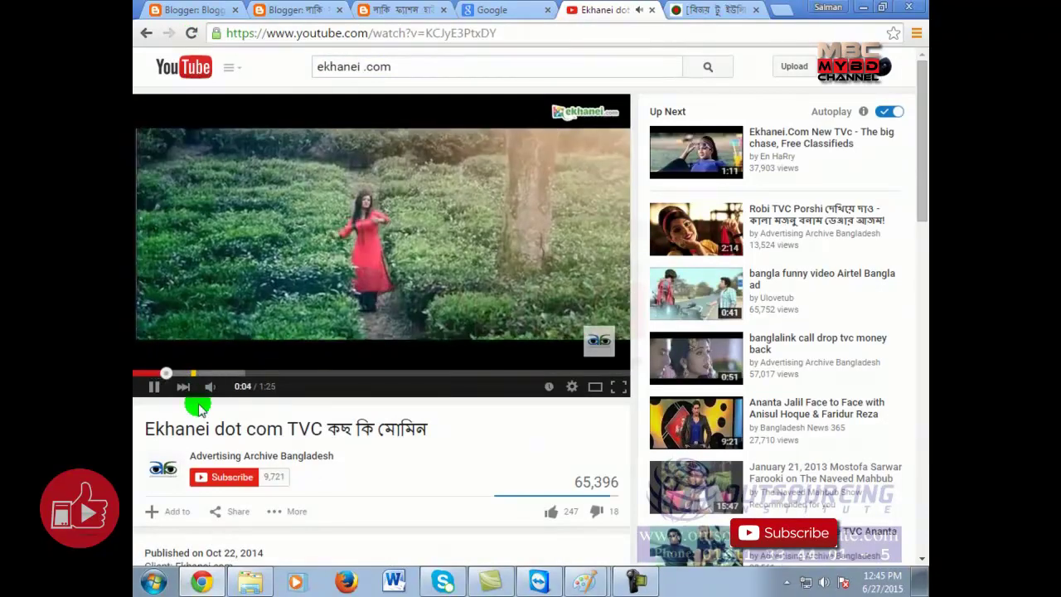
pyautogui.click(152, 388)
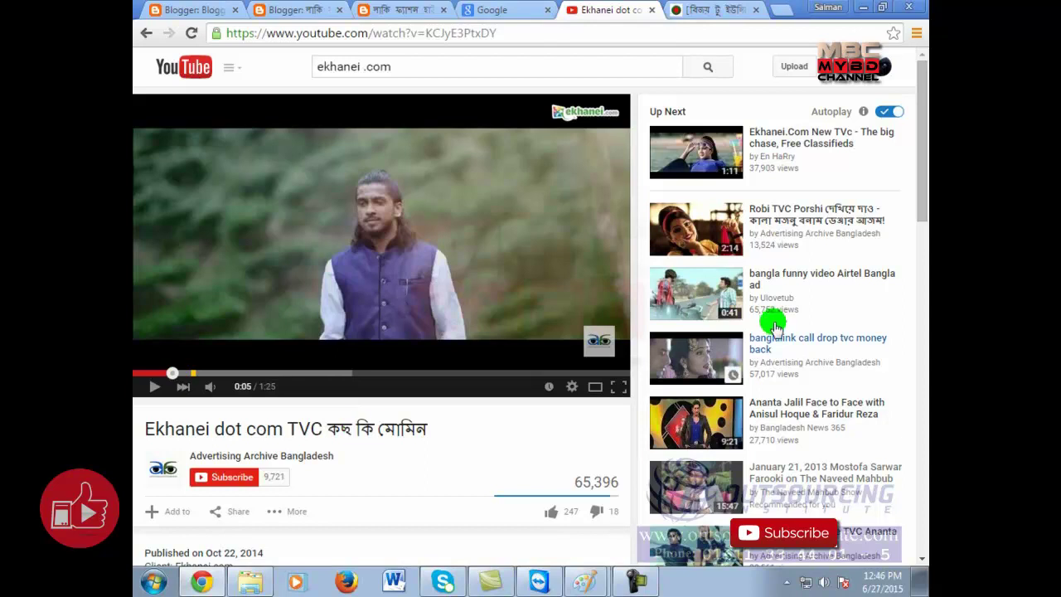
pyautogui.scroll(-3, 733, 512)
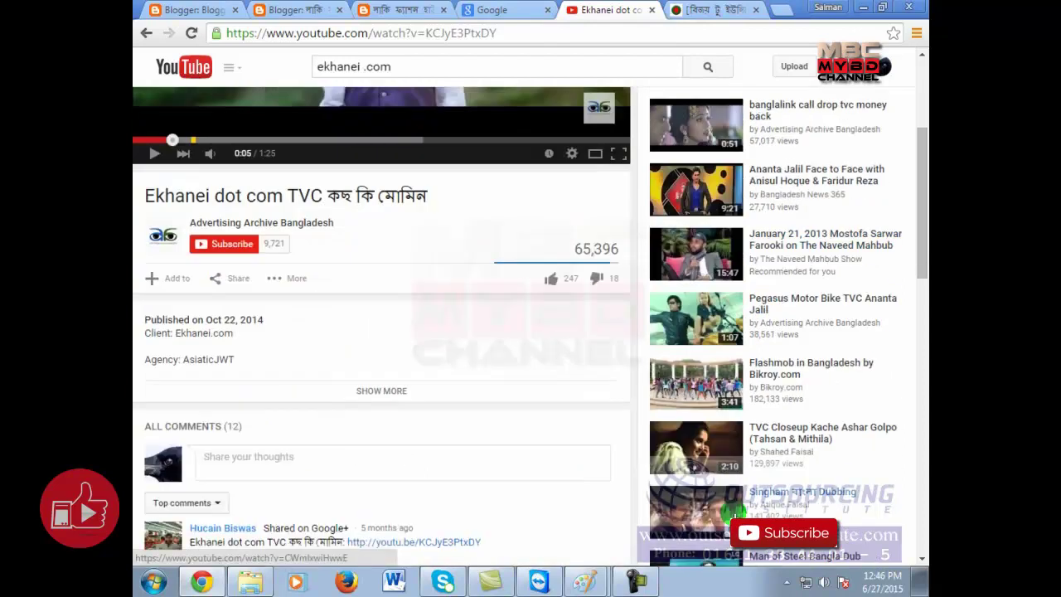
pyautogui.scroll(3, 734, 512)
# Search YouTube for "manik chata", play the video "manik chata tvc, মানিক ছাতা , bangla funny add" and pause it near its end.
pyautogui.moveTo(391, 66); pyautogui.dragTo(207, 51)
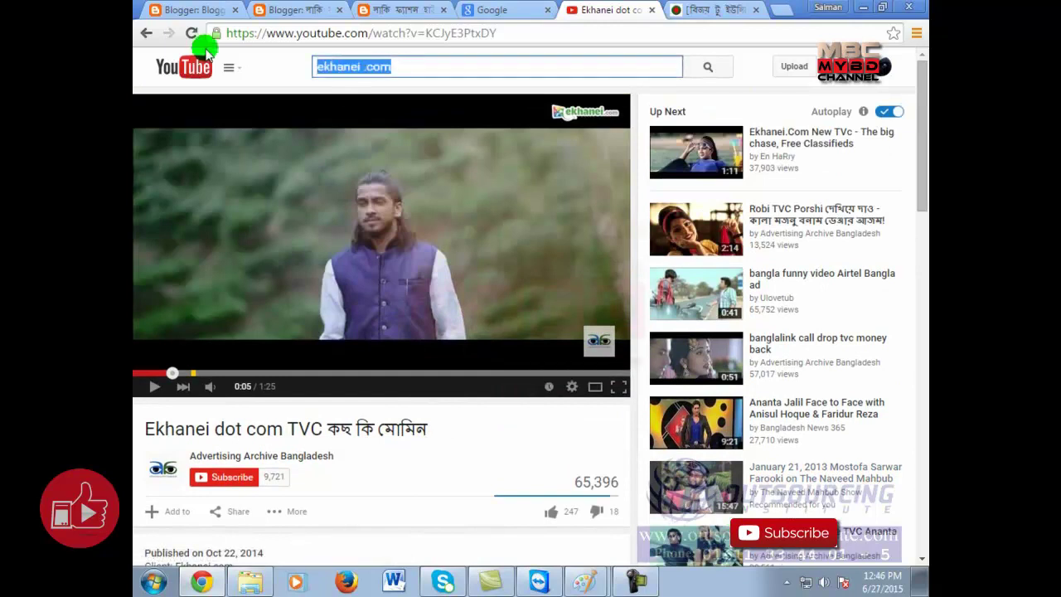
pyautogui.write('manik ')
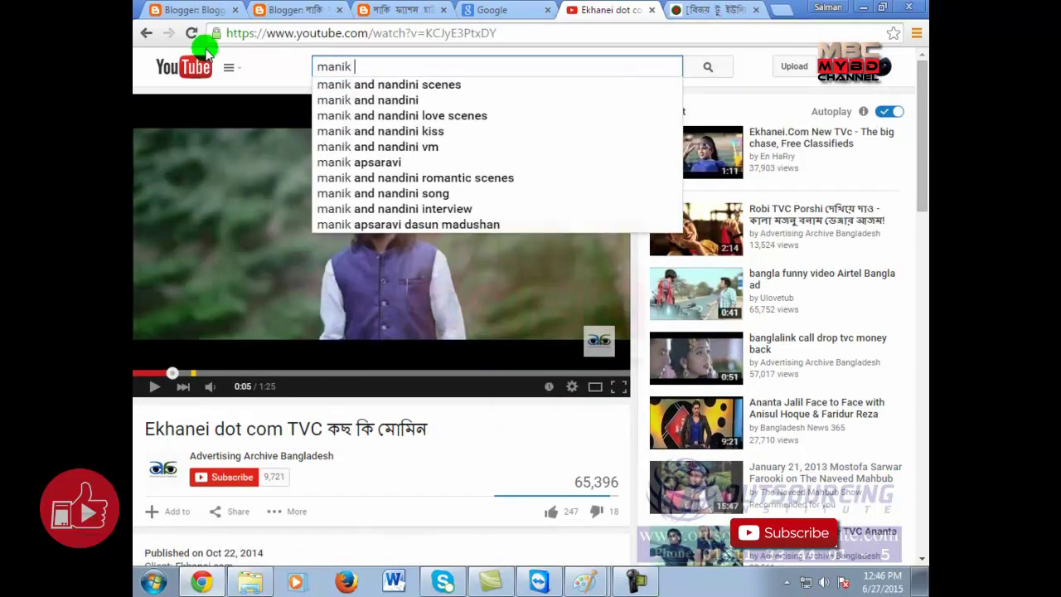
pyautogui.write('chata')
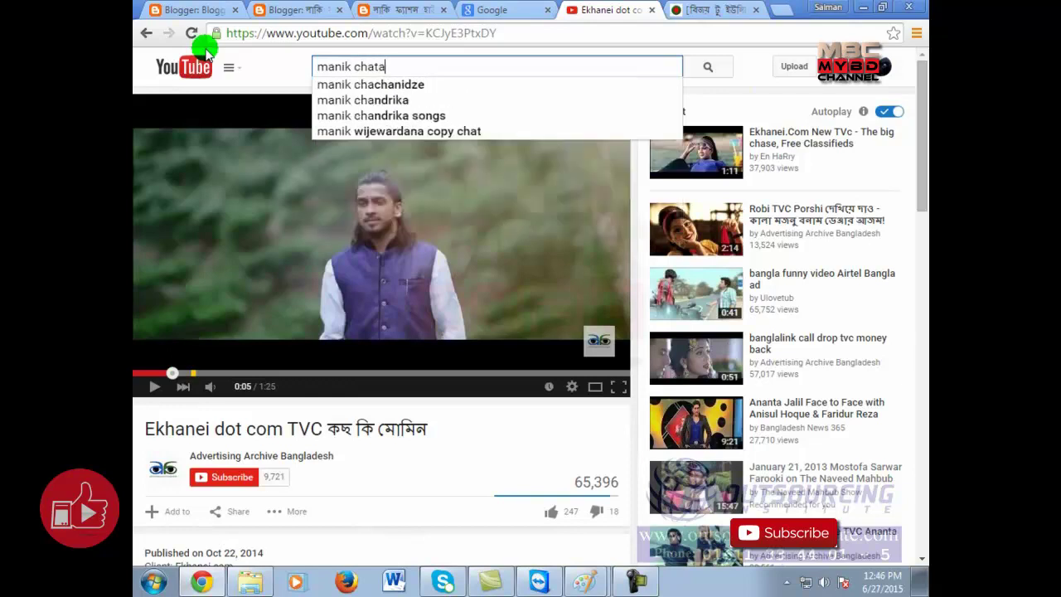
pyautogui.press('Return')
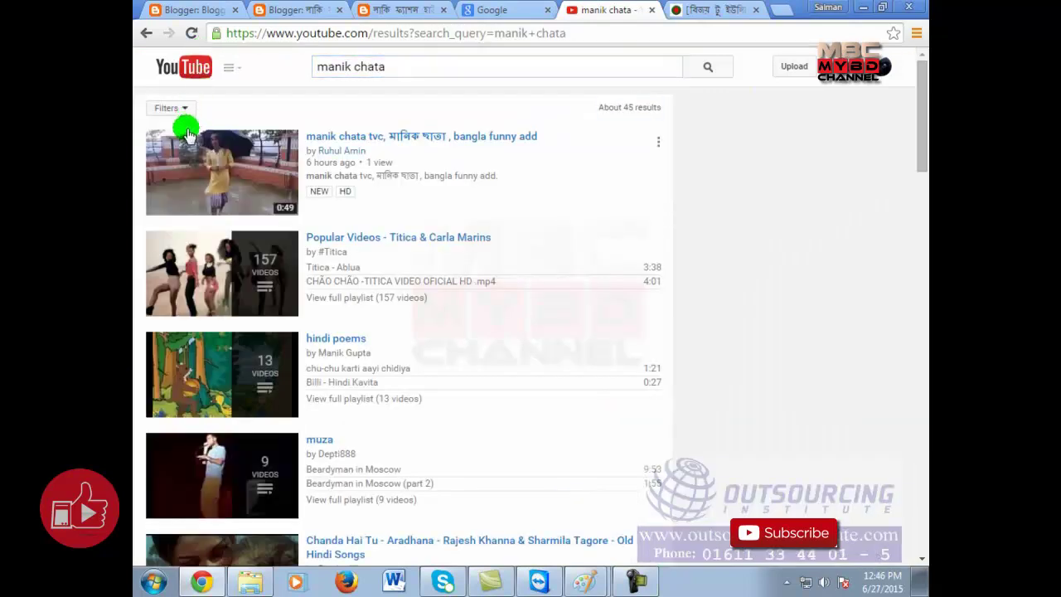
pyautogui.click(245, 149)
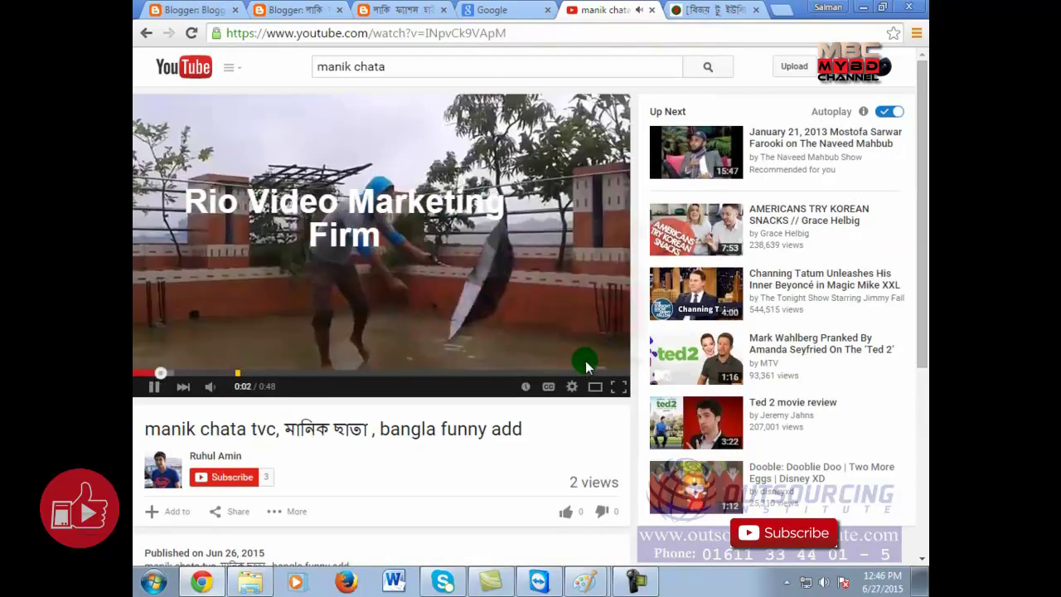
pyautogui.click(586, 362)
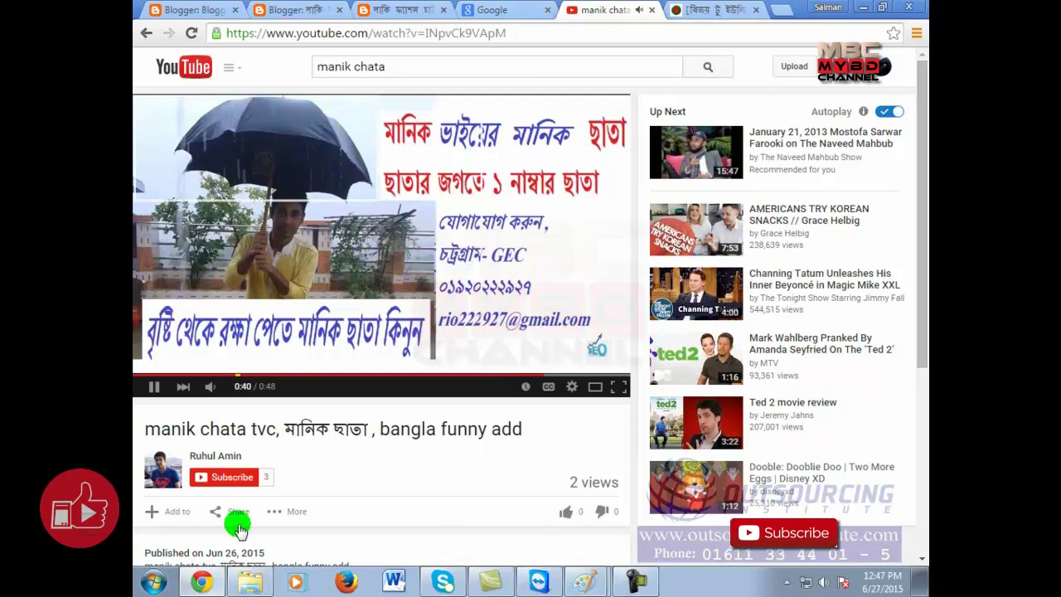
pyautogui.click(155, 388)
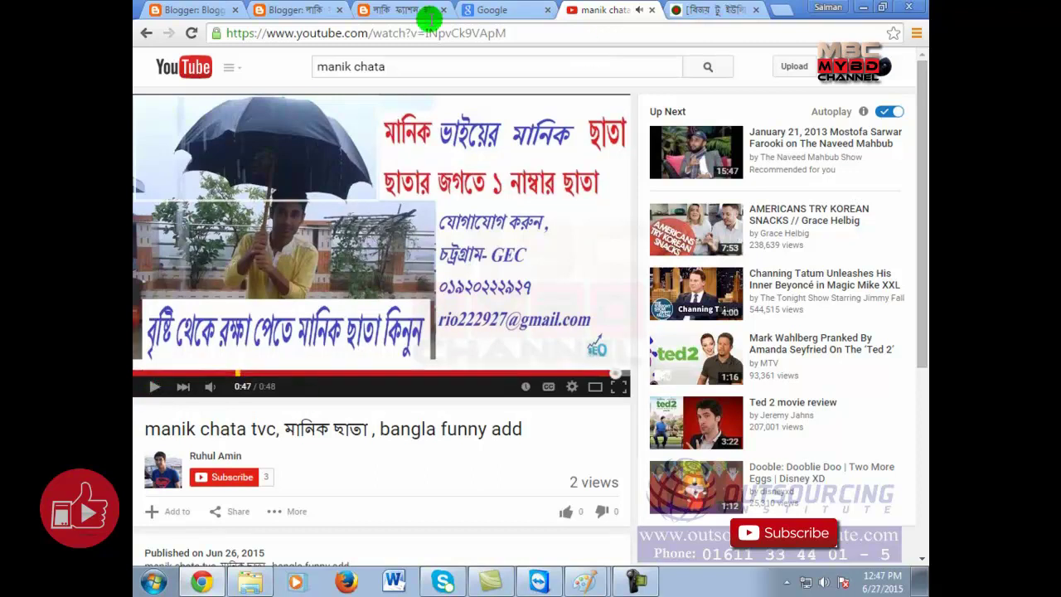
# Copy the page address of the "manik chata tvc" video and look at the public blog and its Blogger dashboard before returning to YouTube.
pyautogui.click(417, 37)
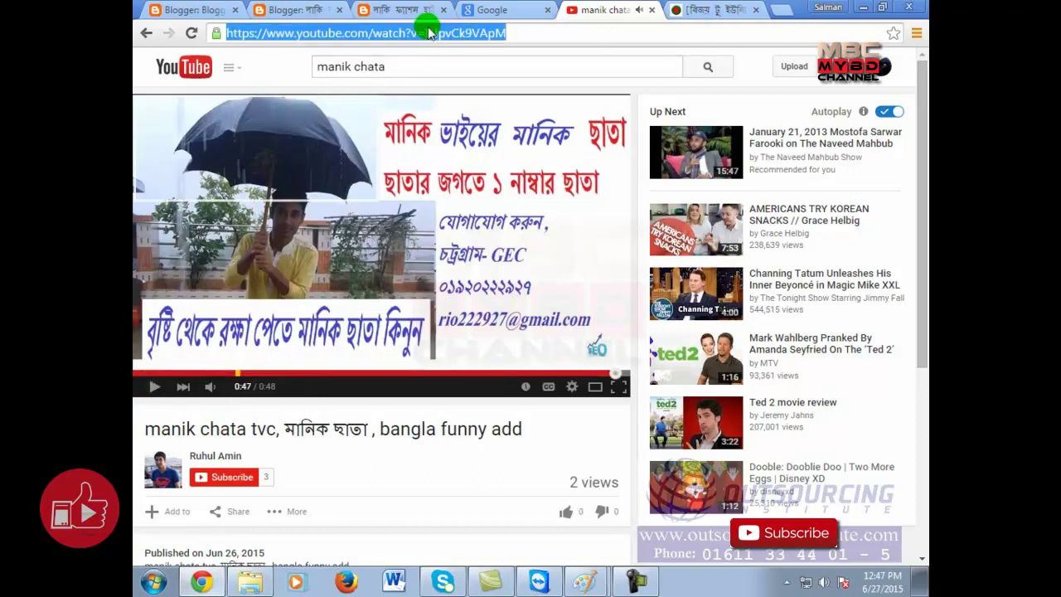
pyautogui.rightClick(430, 37)
pyautogui.click(459, 94)
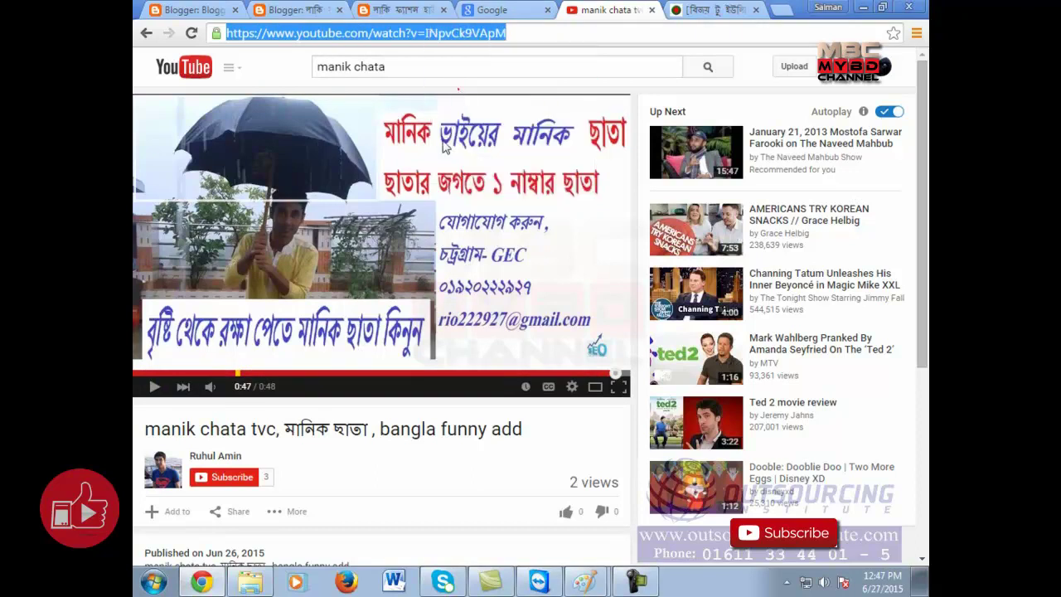
pyautogui.click(403, 8)
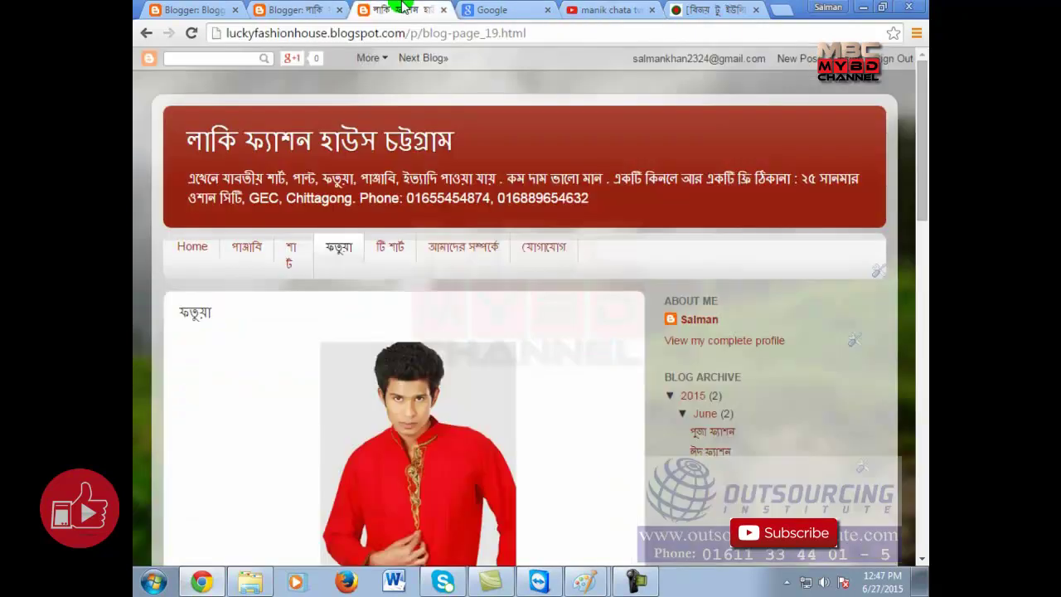
pyautogui.click(301, 8)
pyautogui.click(619, 8)
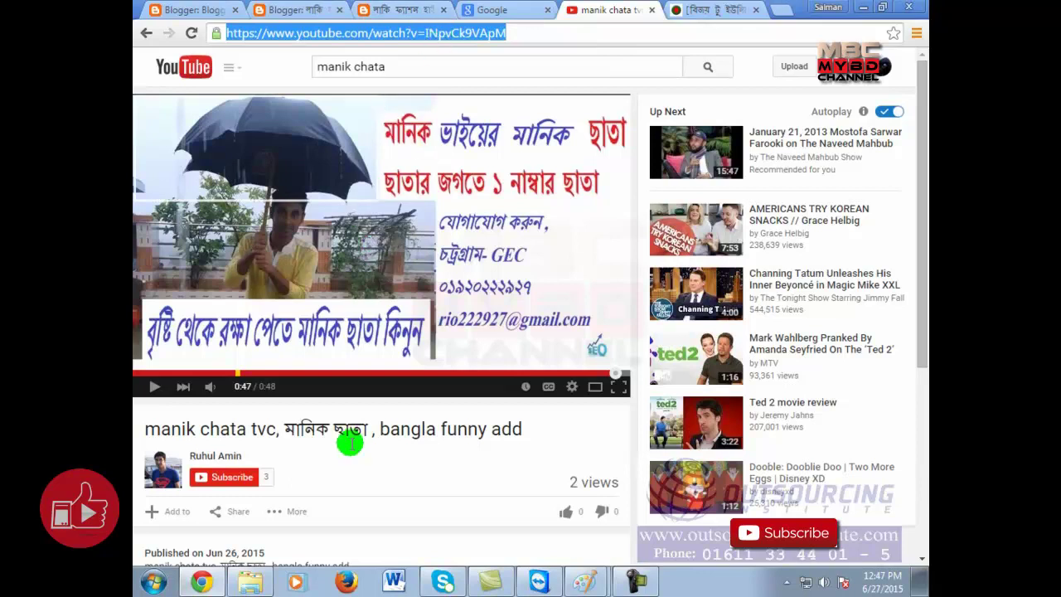
# Open the sharing options of the "manik chata tvc" video and copy its iframe embed code.
pyautogui.scroll(-2, 356, 414)
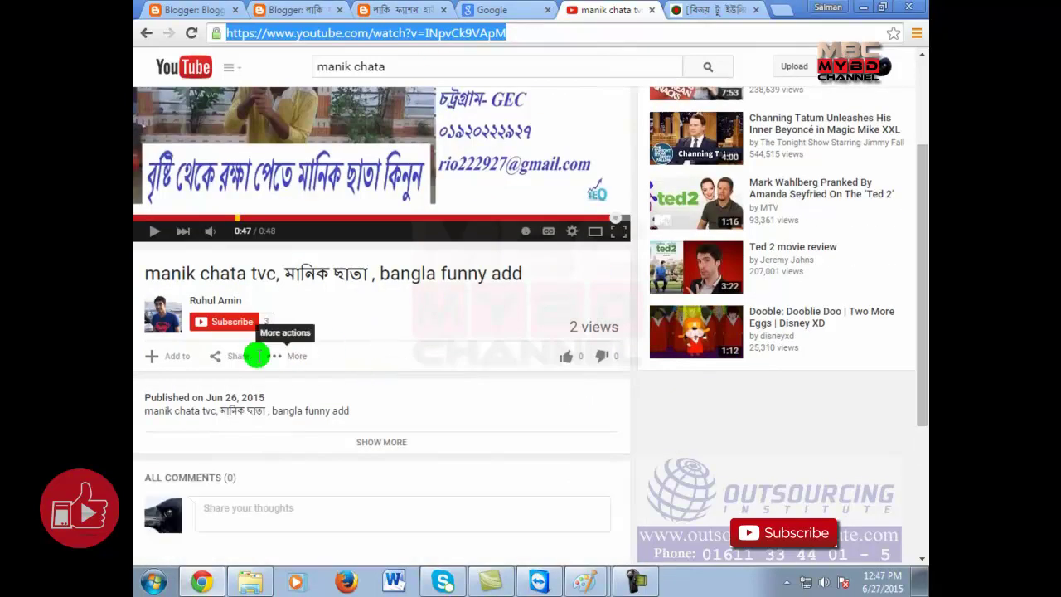
pyautogui.click(227, 358)
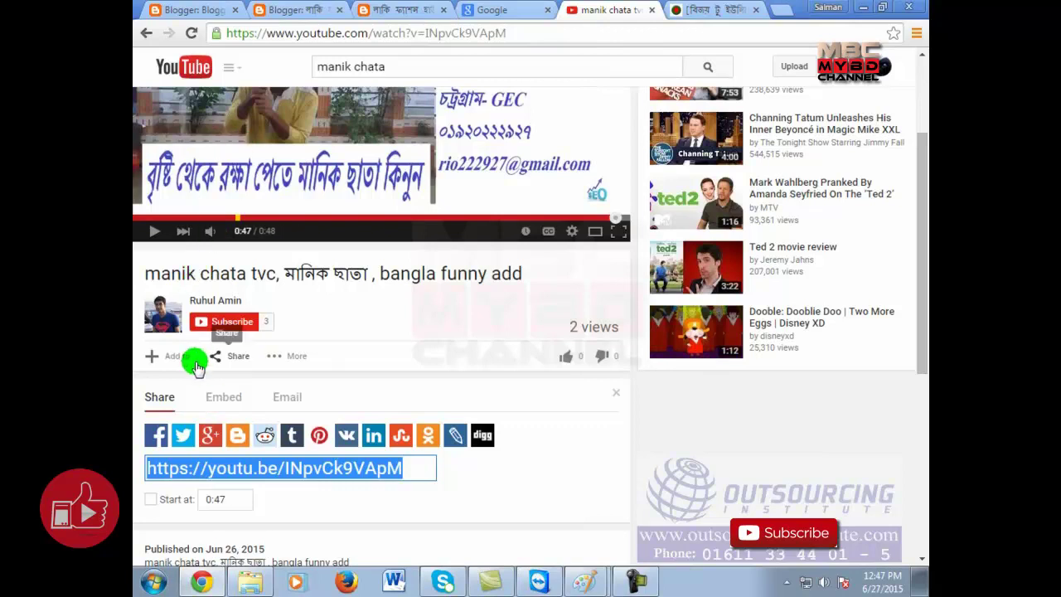
pyautogui.click(226, 400)
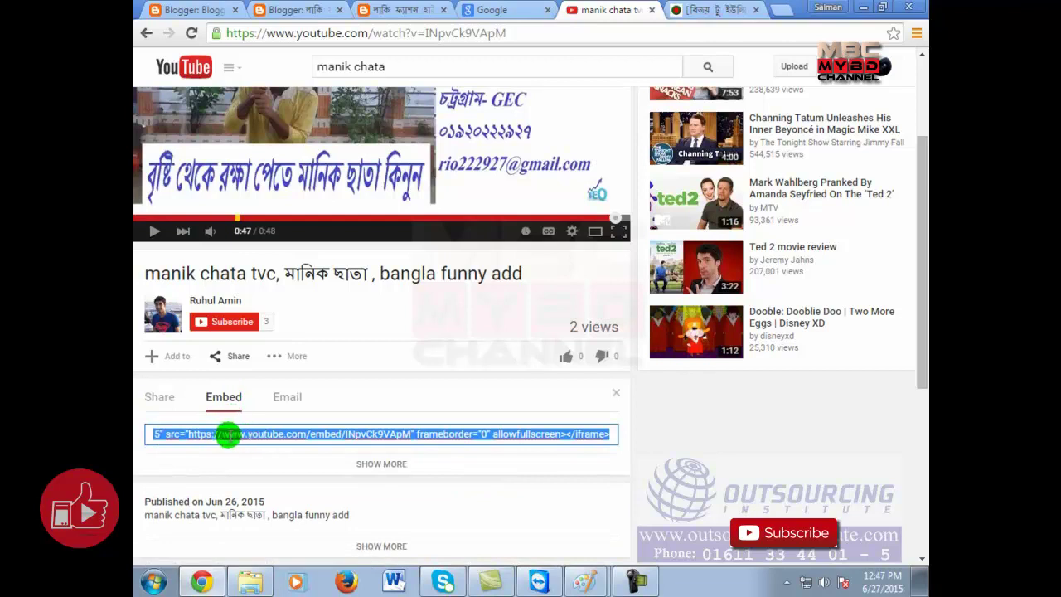
pyautogui.rightClick(364, 430)
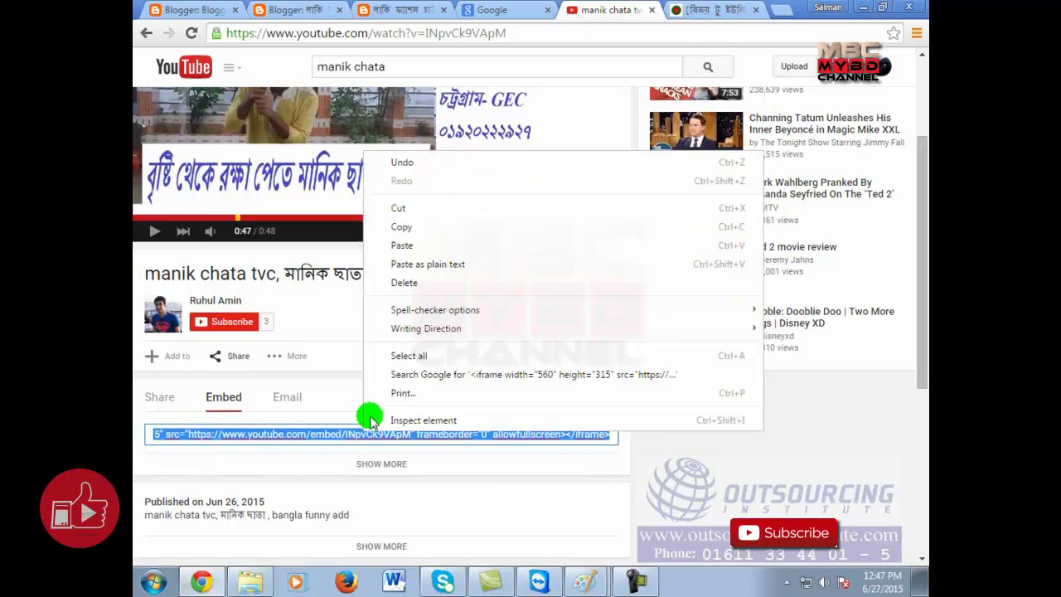
pyautogui.click(413, 224)
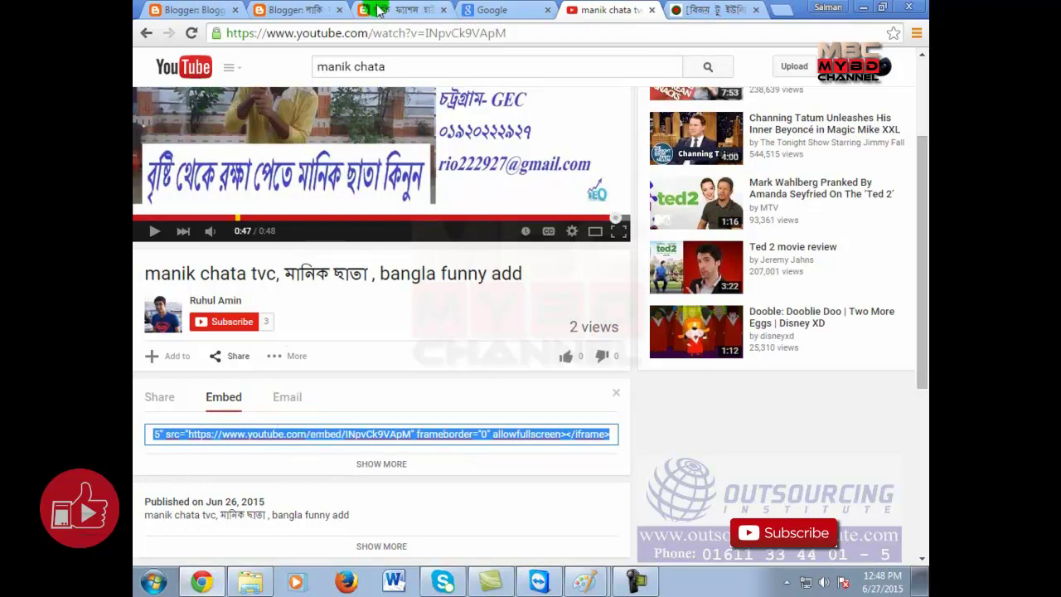
# Switch to the Blogger dashboard, look at the public blog's sidebar, and open the blog's Layout page.
pyautogui.click(305, 8)
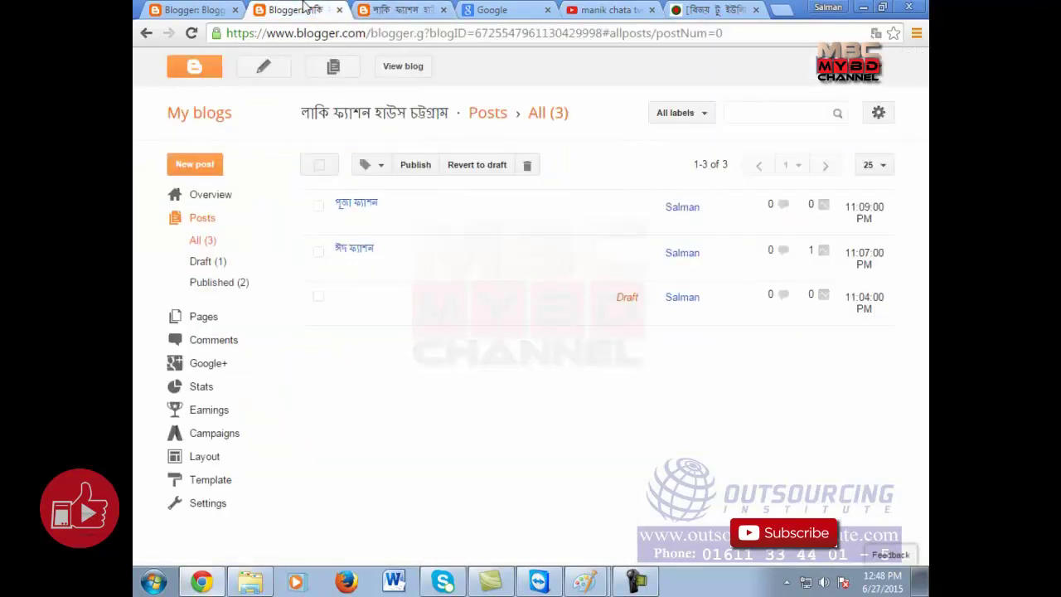
pyautogui.click(365, 8)
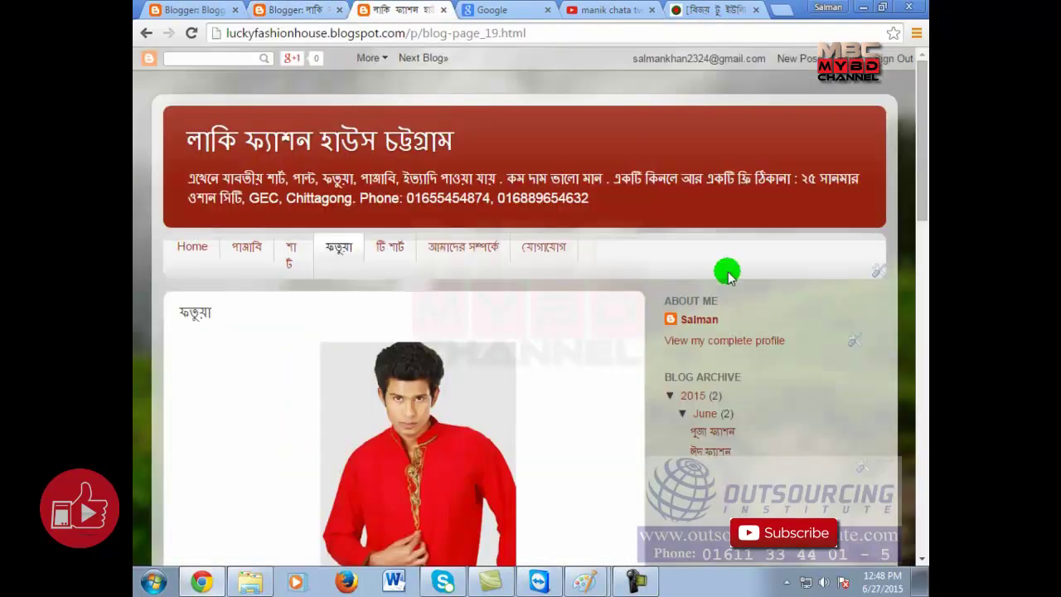
pyautogui.click(291, 9)
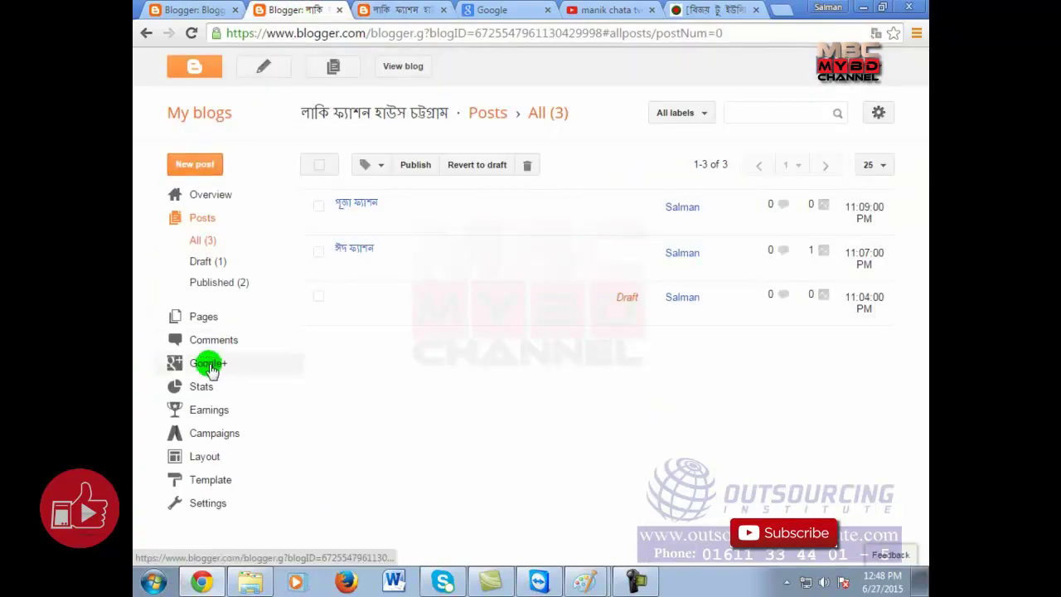
pyautogui.click(208, 458)
pyautogui.click(205, 381)
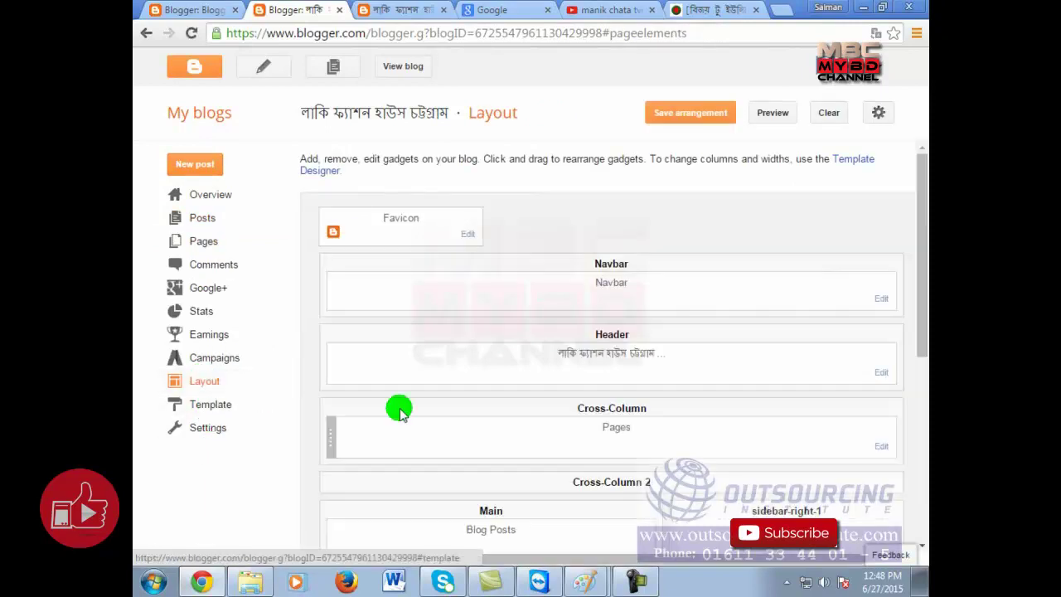
# Examine the gadget areas in the layout, opening the gadget list for sidebar-right-1 and closing it without adding anything.
pyautogui.scroll(-2, 782, 514)
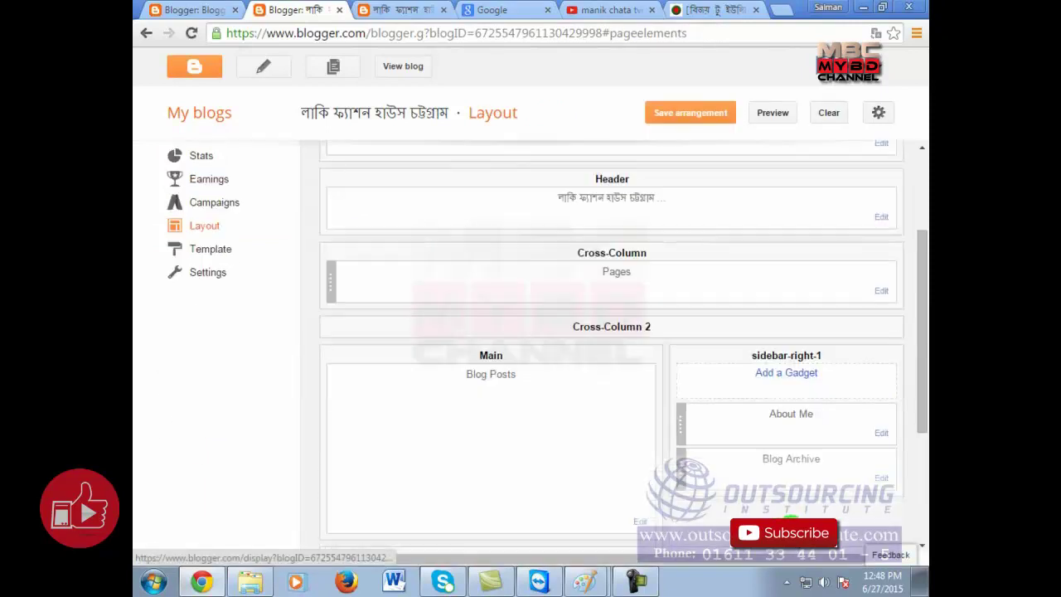
pyautogui.scroll(-3, 794, 390)
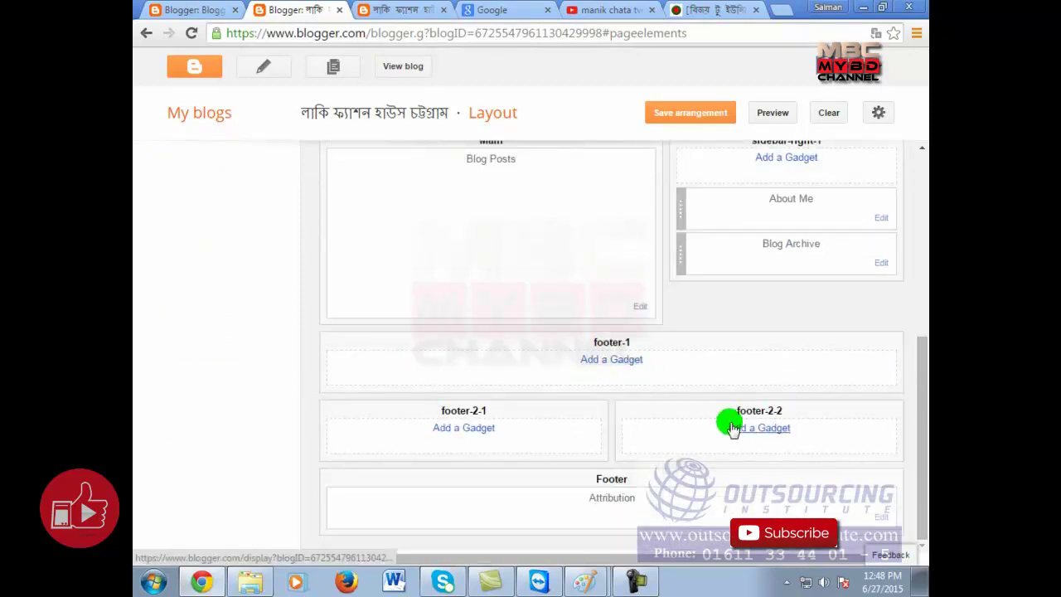
pyautogui.scroll(3, 729, 426)
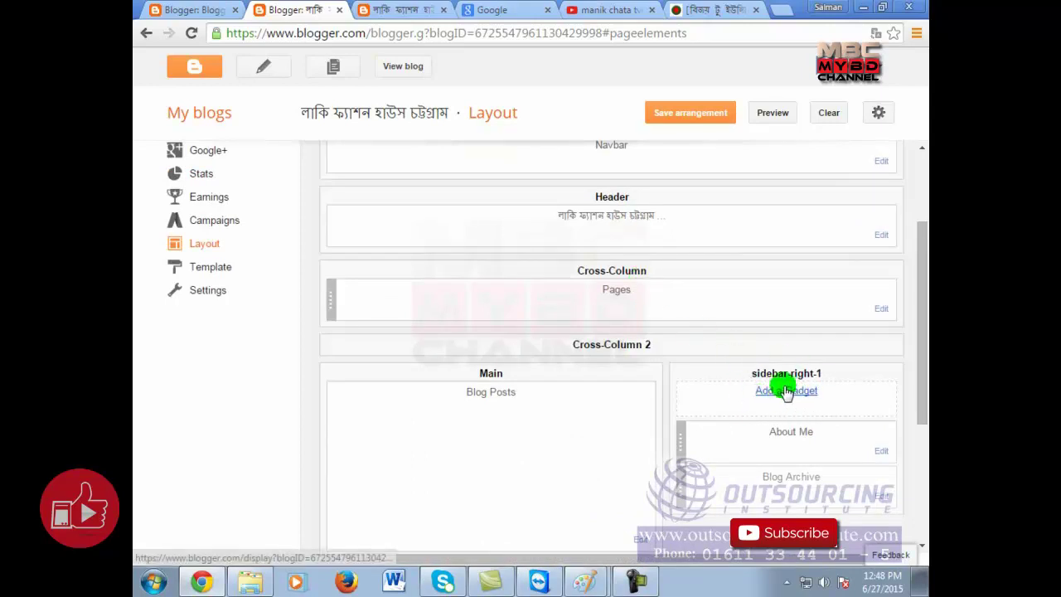
pyautogui.hotkey('ctrl', 'Tab')
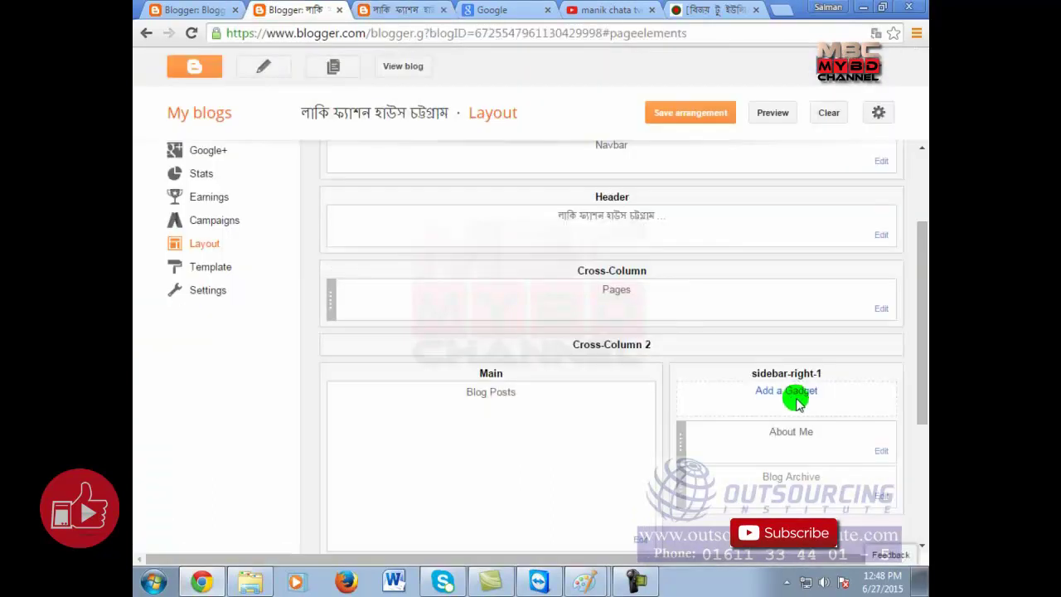
pyautogui.click(787, 391)
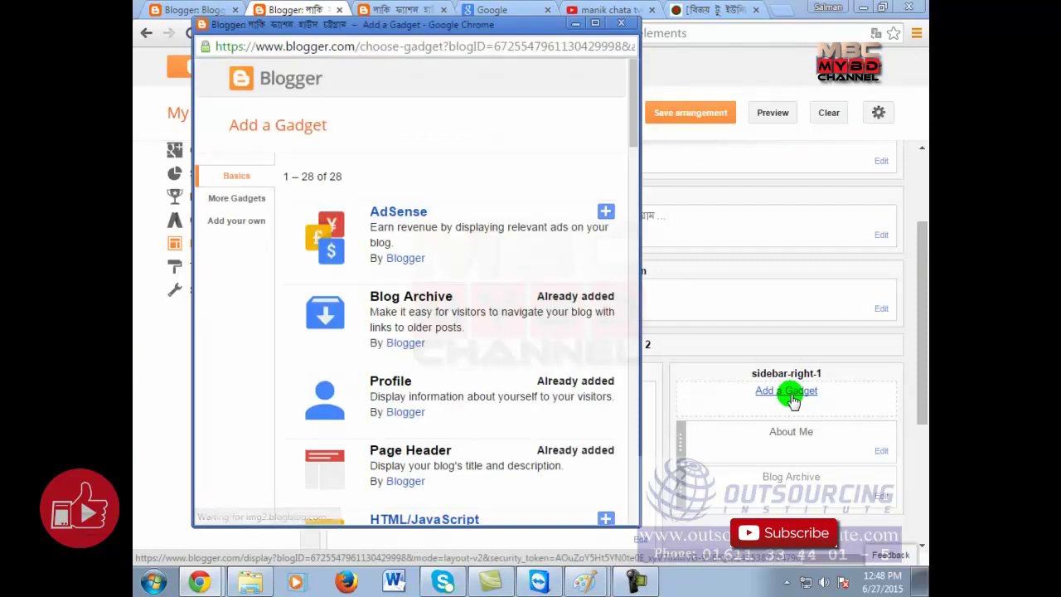
pyautogui.click(621, 29)
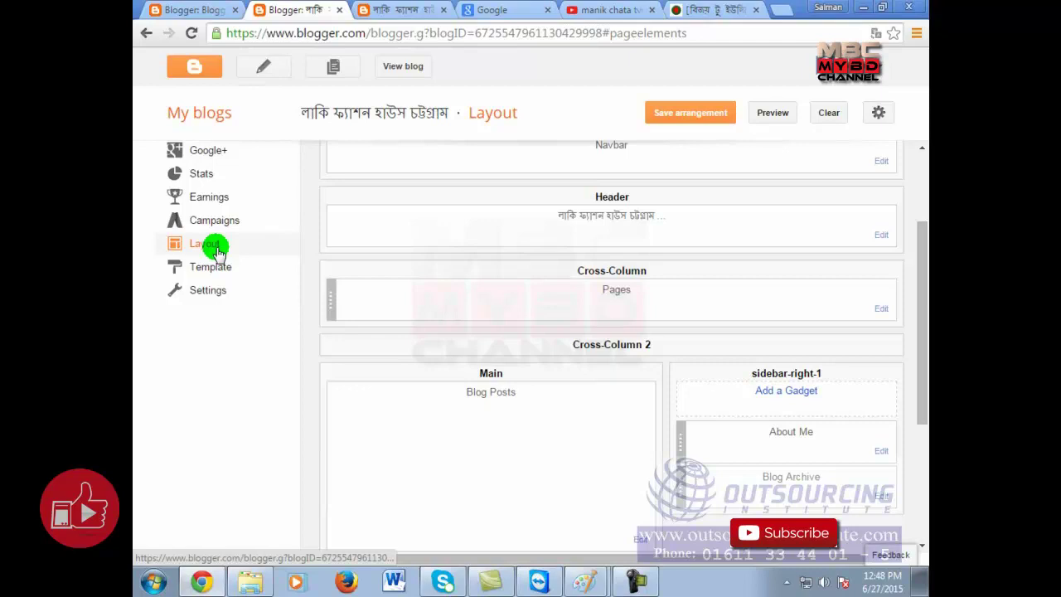
# Start adding an HTML/JavaScript gadget to the sidebar-right-1 area of the blog layout.
pyautogui.click(802, 396)
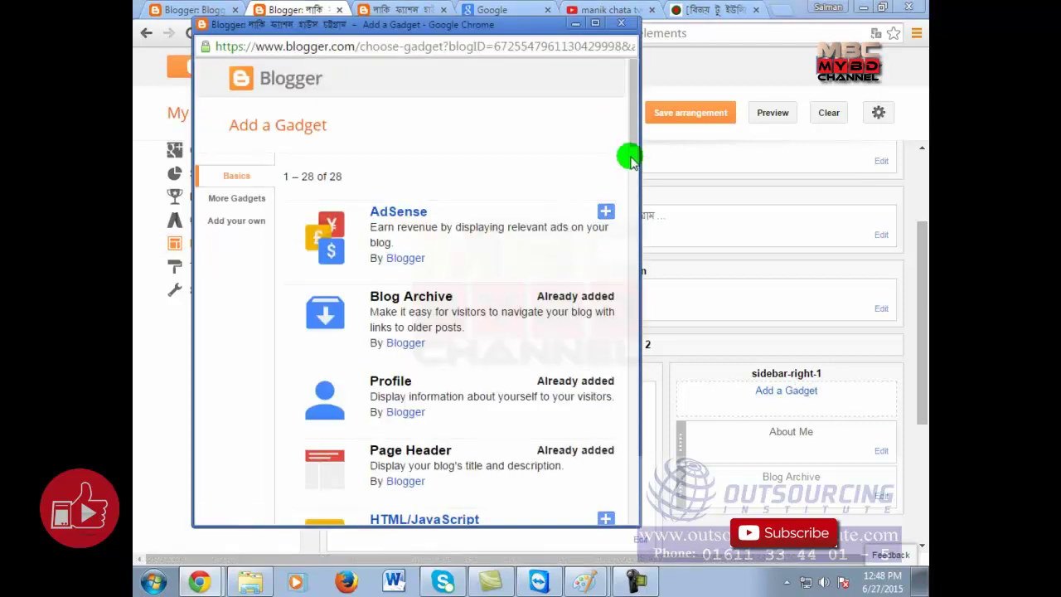
pyautogui.moveTo(630, 123); pyautogui.dragTo(635, 165)
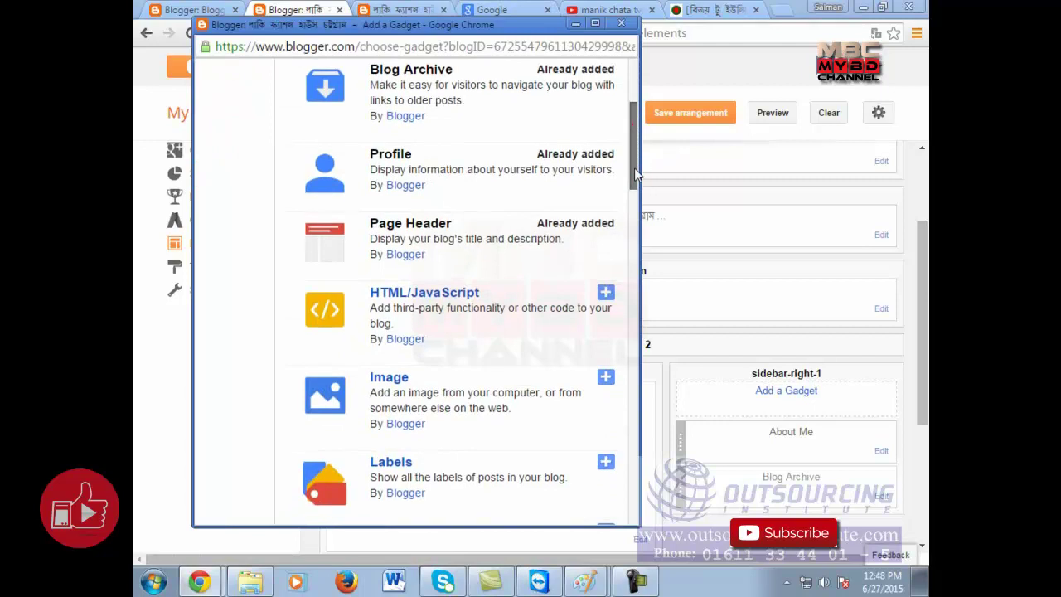
pyautogui.click(447, 295)
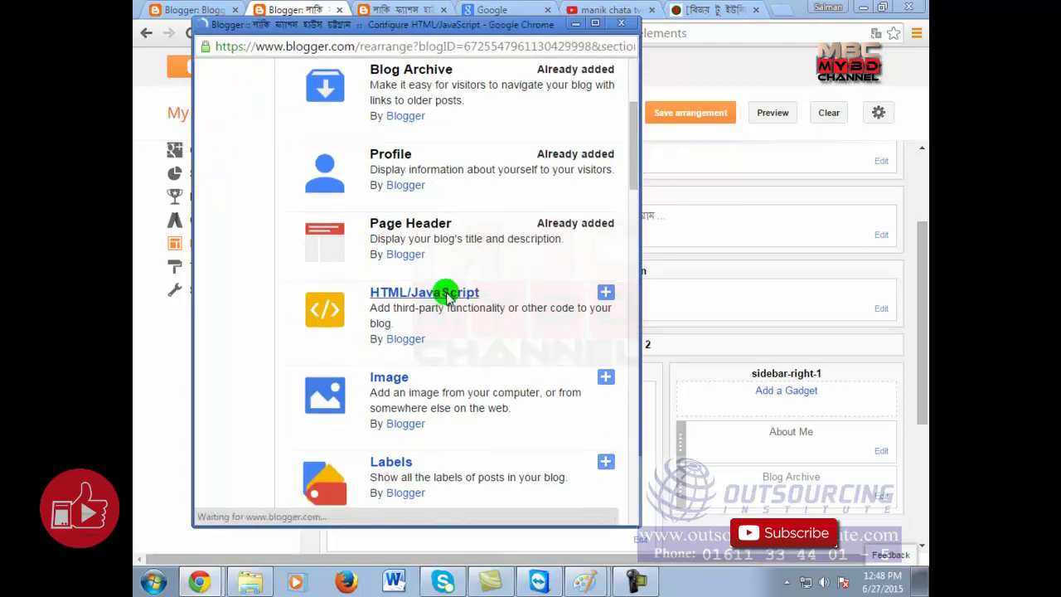
# Paste the copied YouTube iframe embed code as the gadget's content, then save the gadget and the layout arrangement.
pyautogui.click(301, 279)
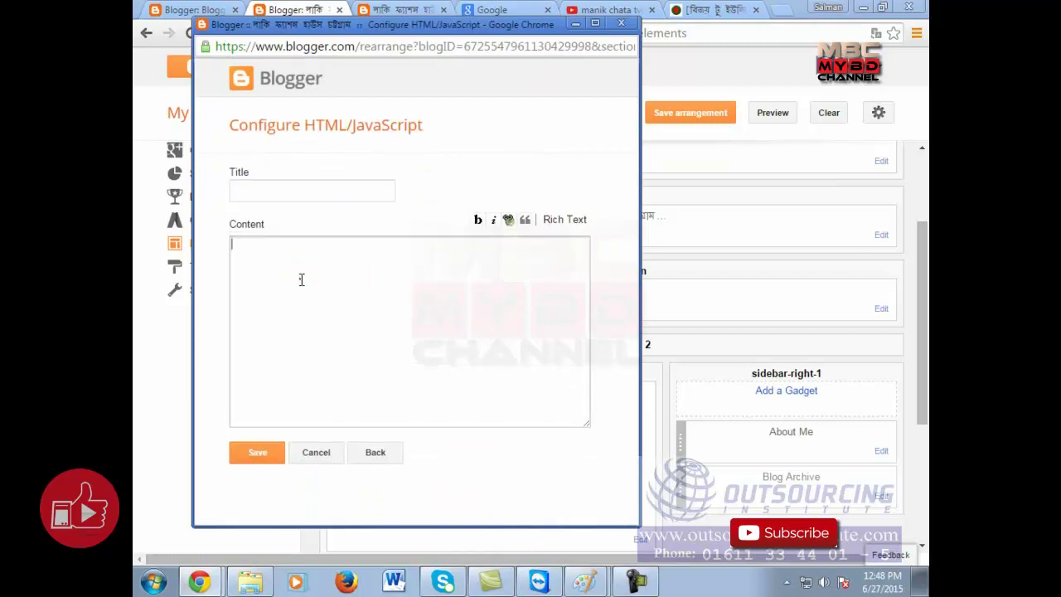
pyautogui.rightClick(300, 281)
pyautogui.click(359, 374)
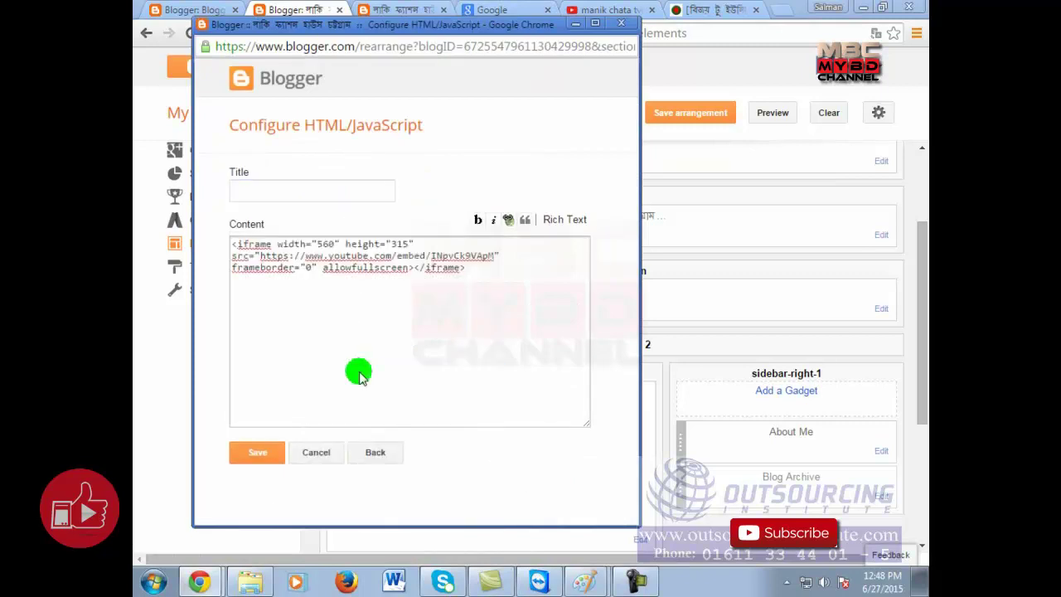
pyautogui.click(257, 452)
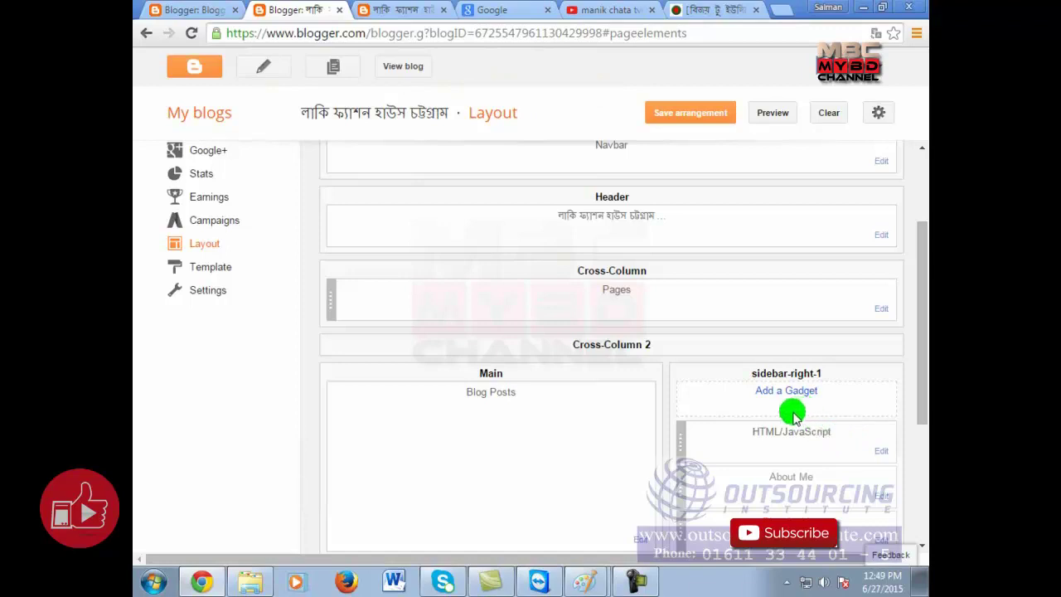
pyautogui.click(701, 114)
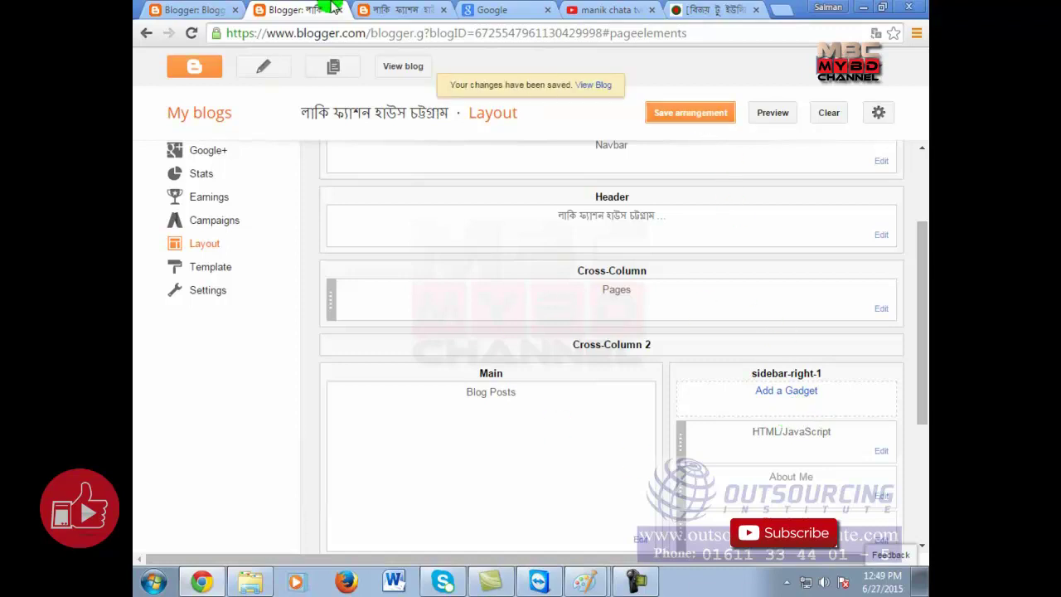
# Reload the live blog page, then play the embedded sidebar video briefly and pause it to check how it fits.
pyautogui.click(390, 9)
pyautogui.rightClick(586, 303)
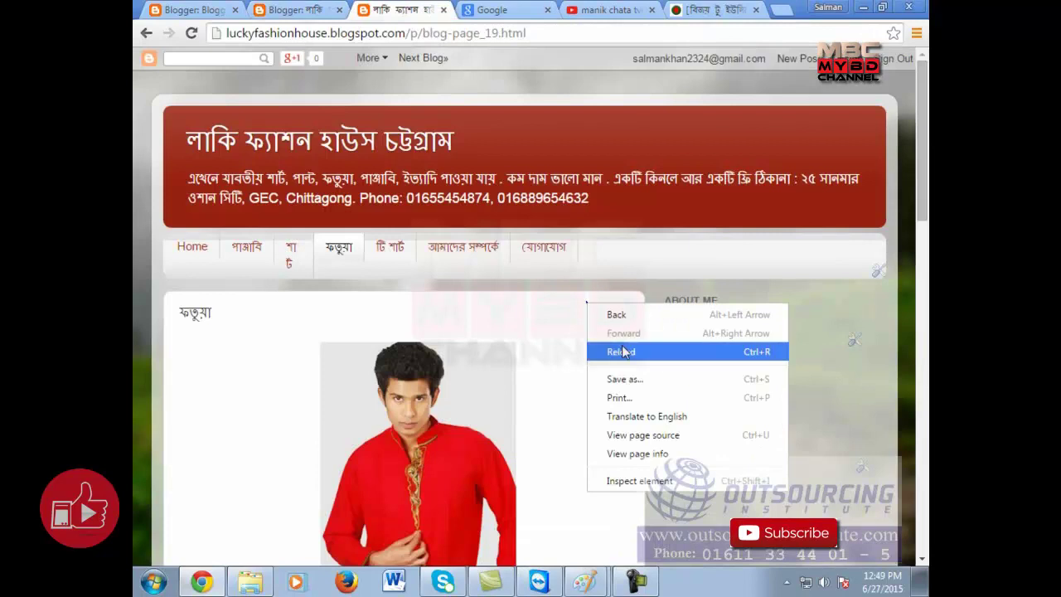
pyautogui.click(622, 351)
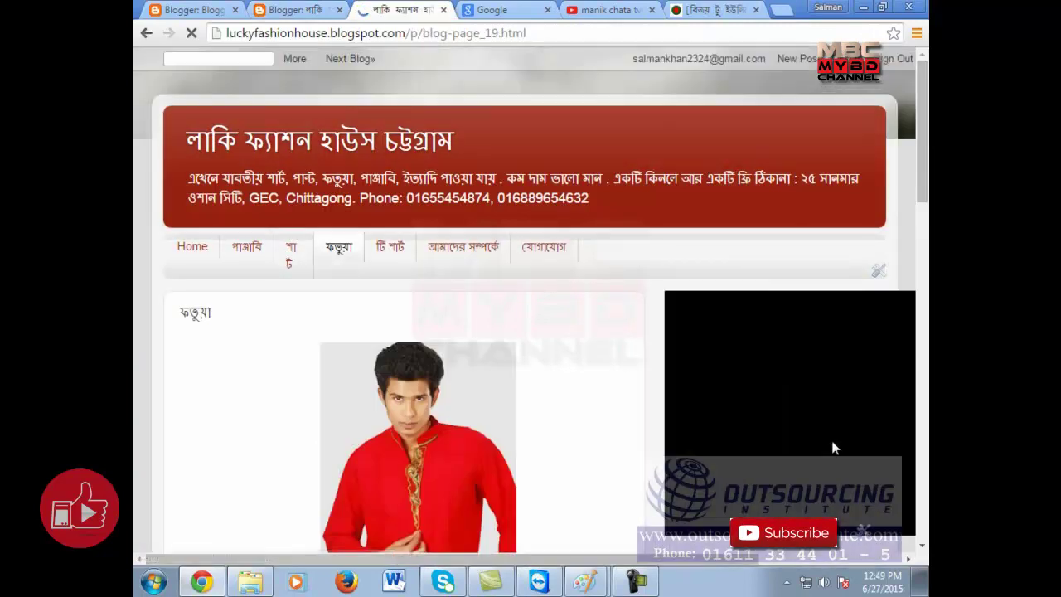
pyautogui.scroll(-2, 758, 457)
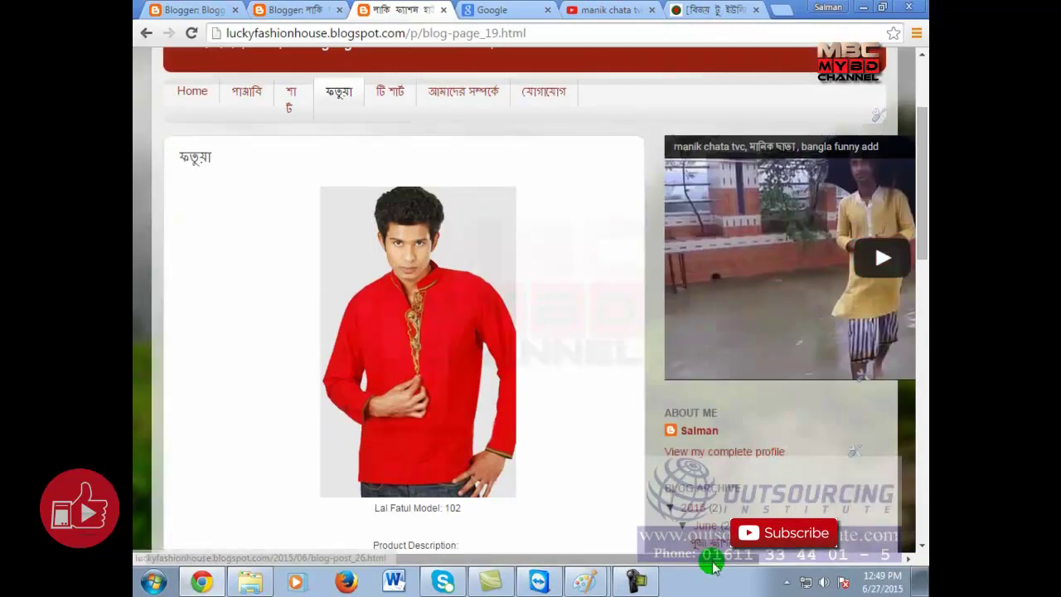
pyautogui.moveTo(705, 562); pyautogui.dragTo(849, 562)
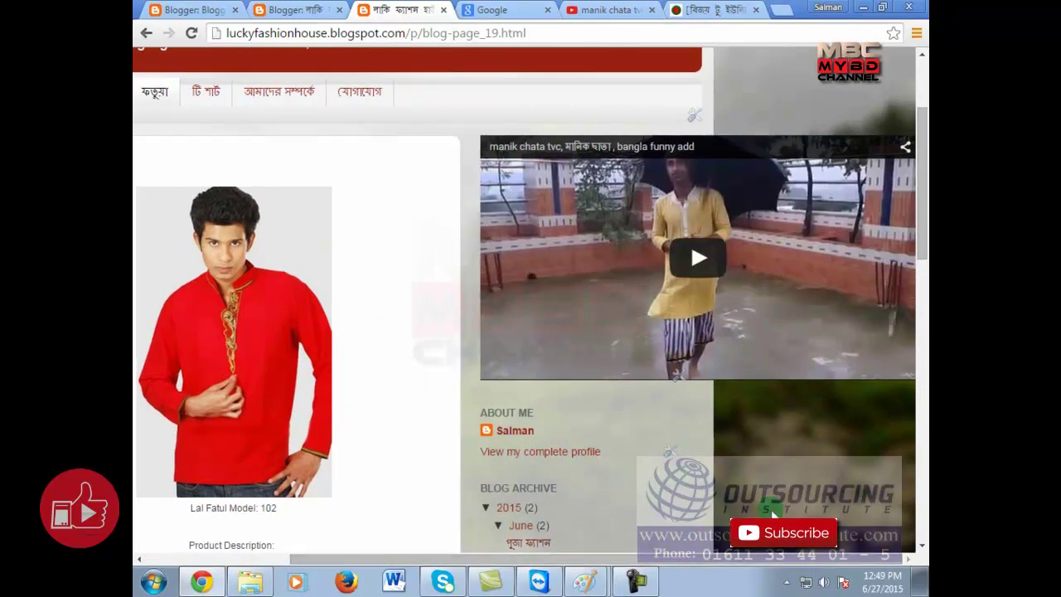
pyautogui.click(695, 257)
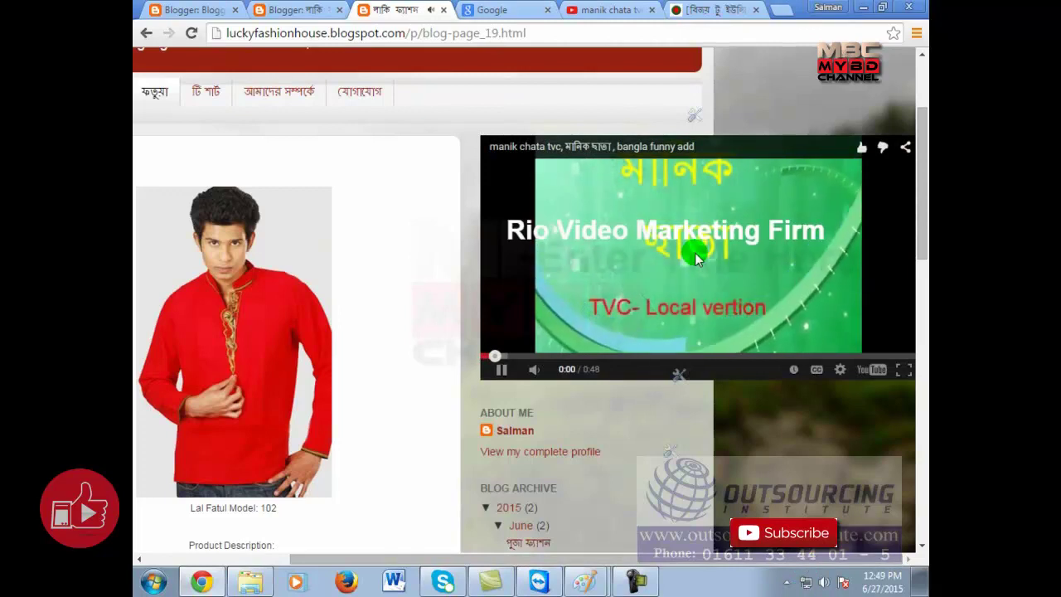
pyautogui.click(502, 369)
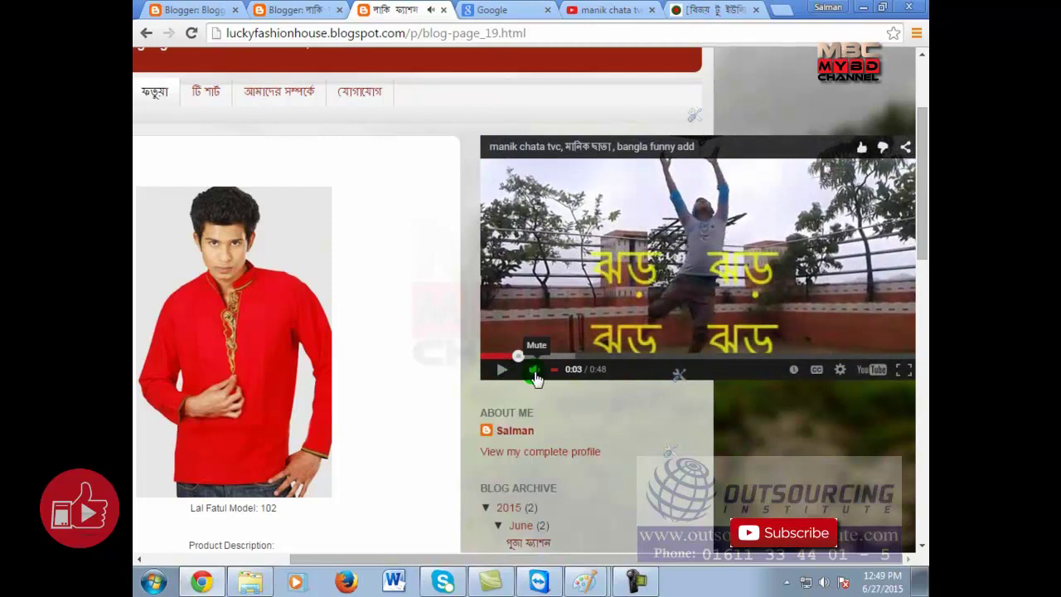
pyautogui.moveTo(628, 559)
pyautogui.mouseDown()
pyautogui.moveTo(483, 565)
pyautogui.moveTo(630, 560)
pyautogui.mouseUp()
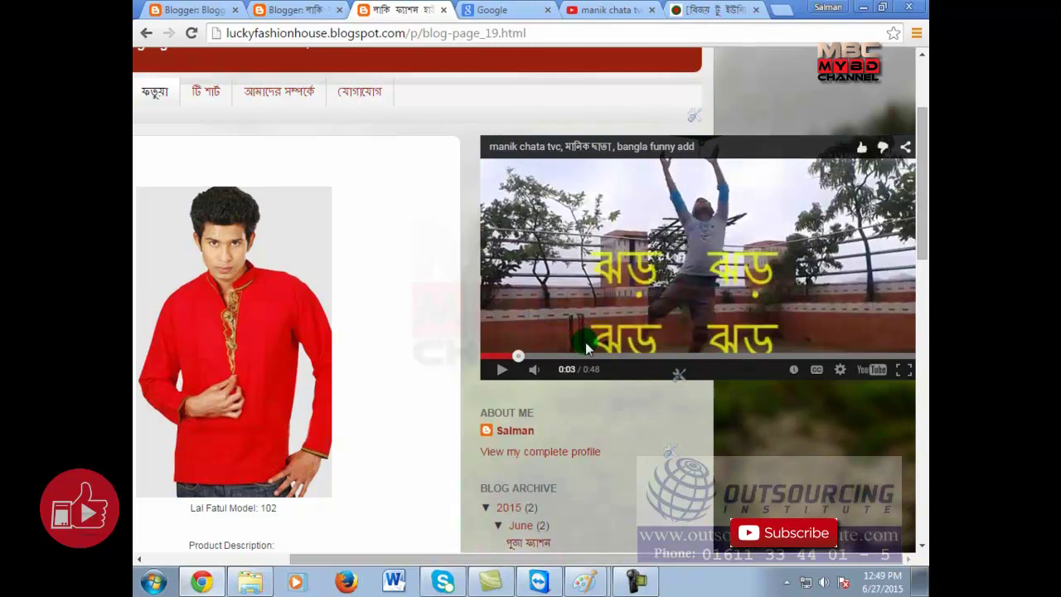
pyautogui.click(323, 11)
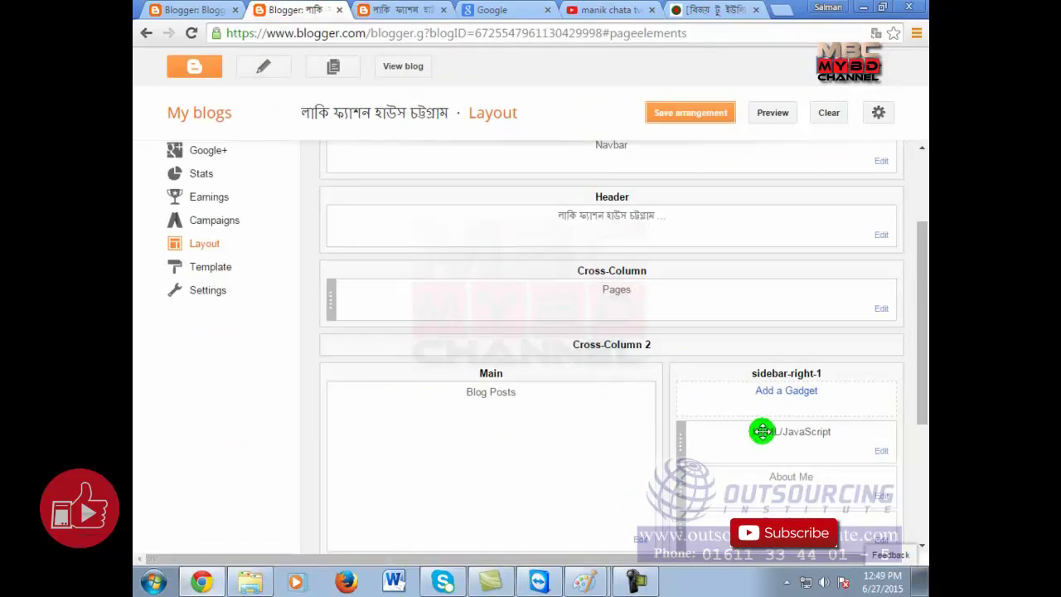
pyautogui.click(786, 391)
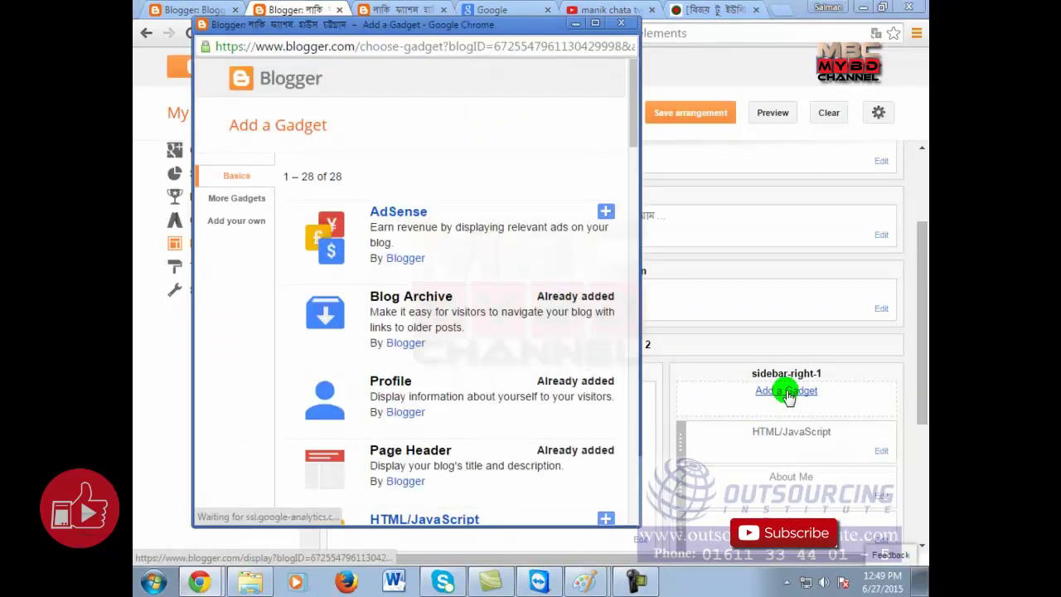
pyautogui.click(621, 22)
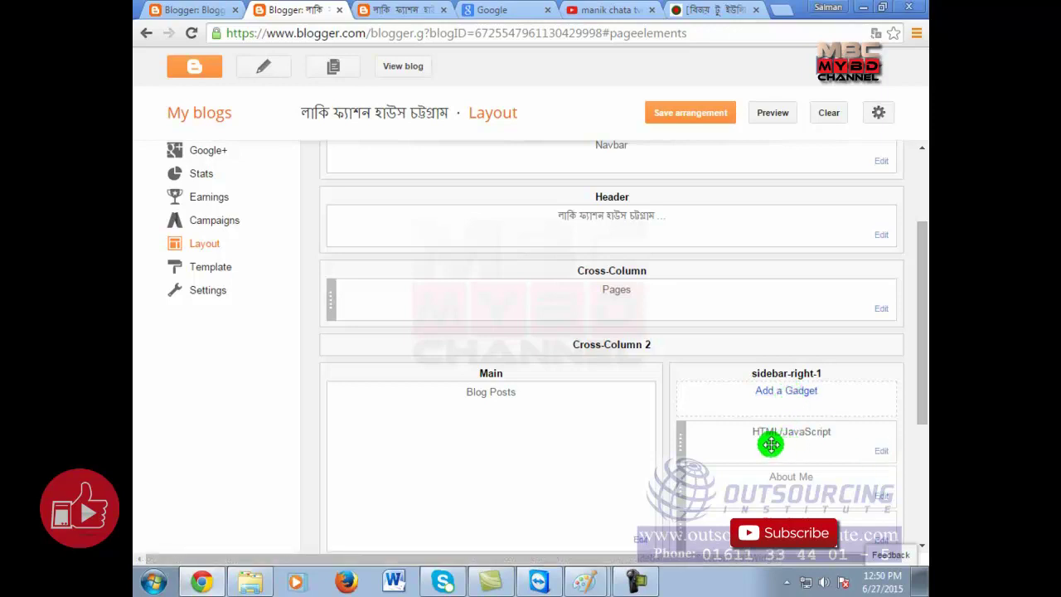
# Set the sidebar HTML/JavaScript gadget's iframe to width 315 and height 300, and save both the gadget and the layout arrangement.
pyautogui.click(881, 454)
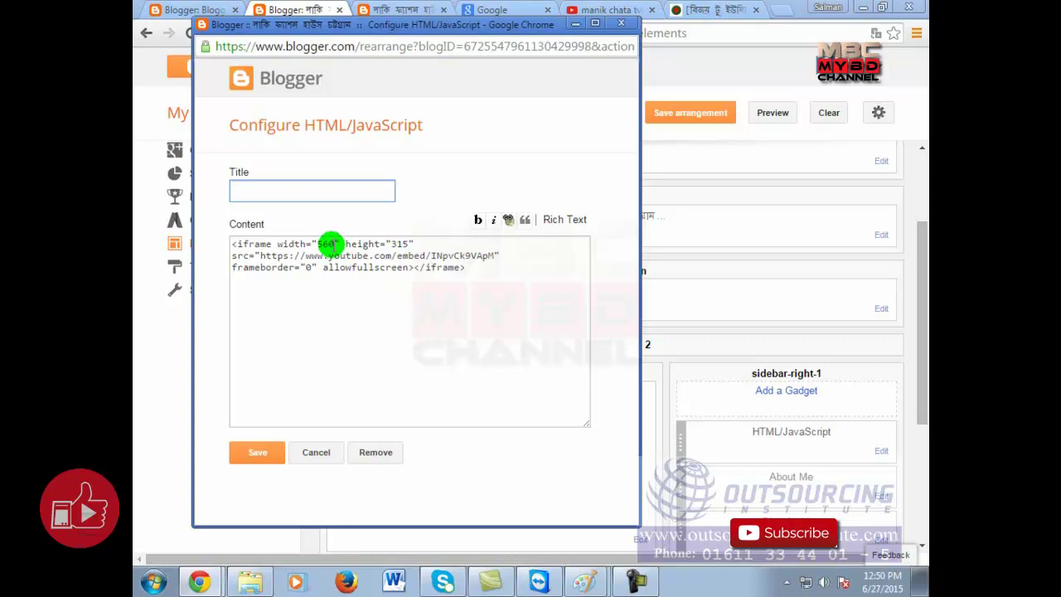
pyautogui.click(330, 243)
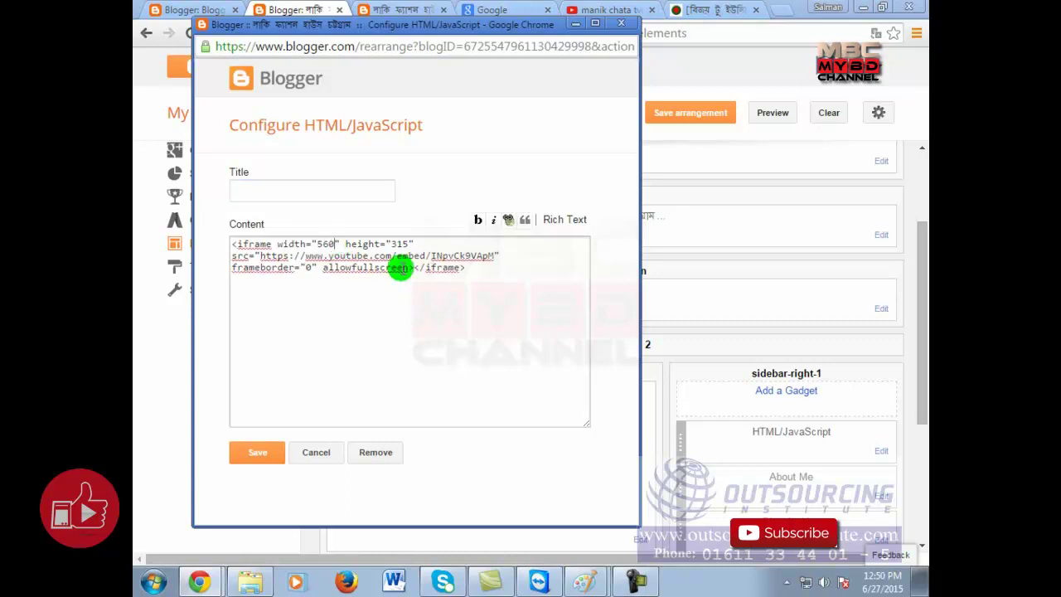
pyautogui.press('BackSpace')
pyautogui.press('BackSpace')
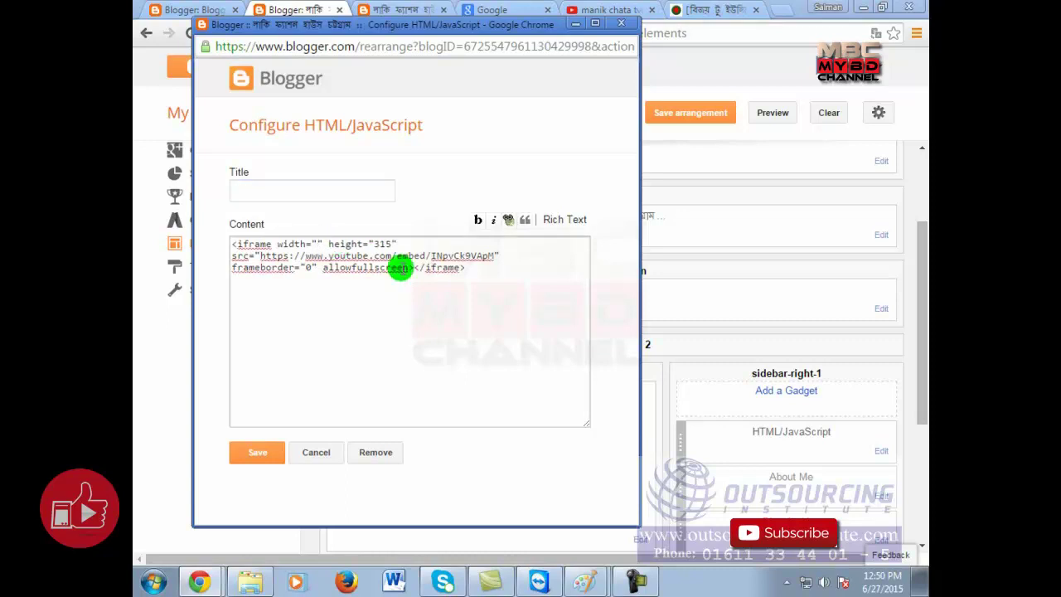
pyautogui.write('315')
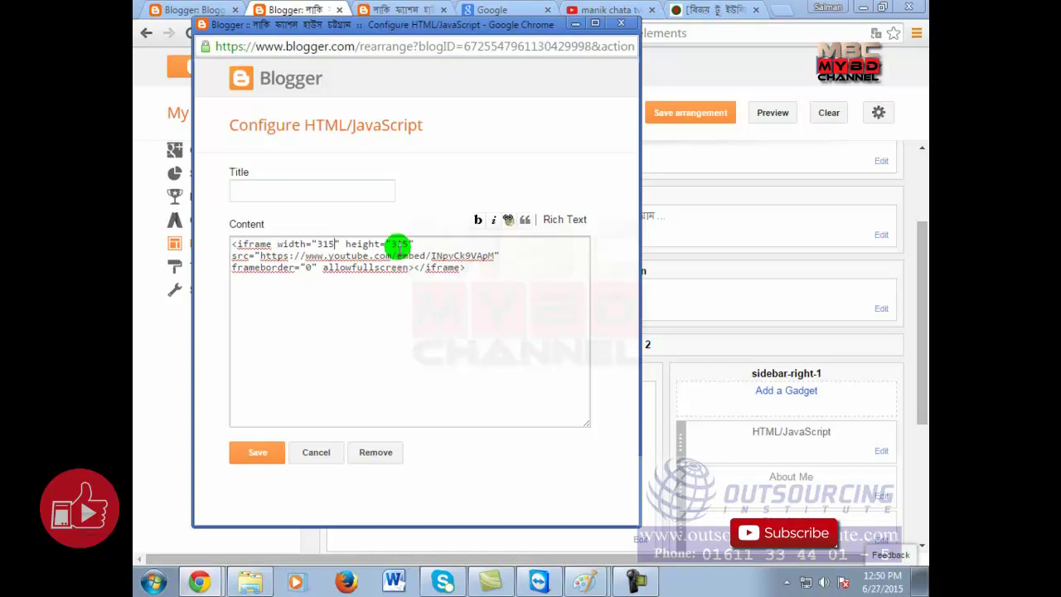
pyautogui.click(411, 243)
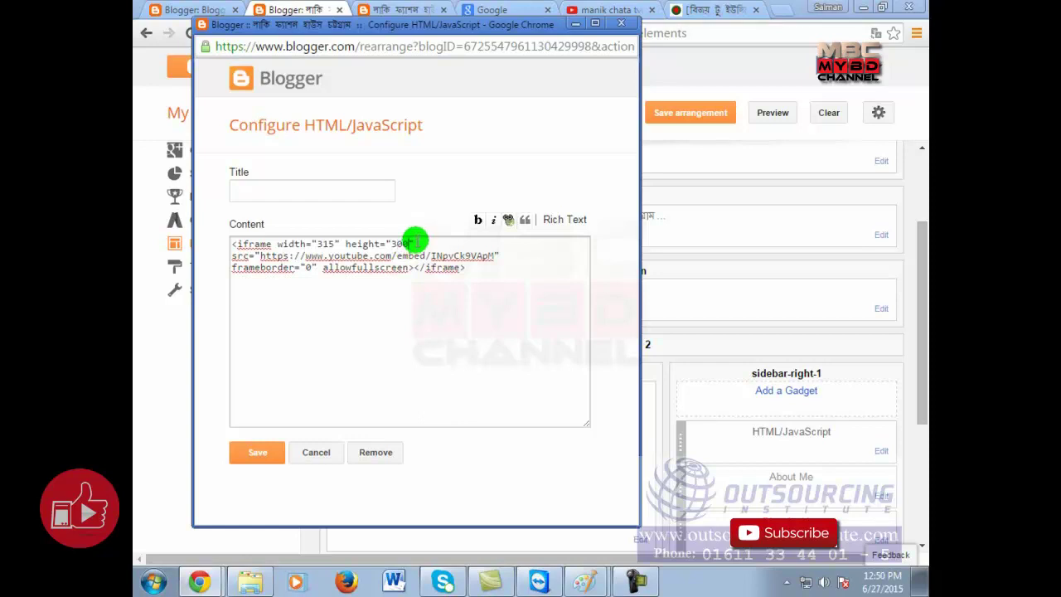
pyautogui.click(257, 451)
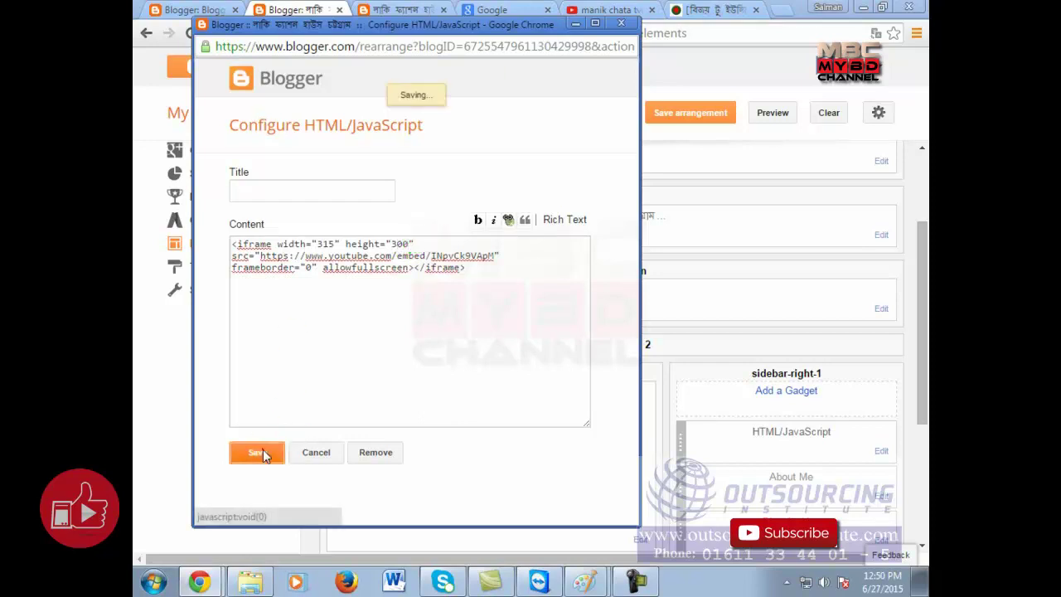
pyautogui.click(688, 114)
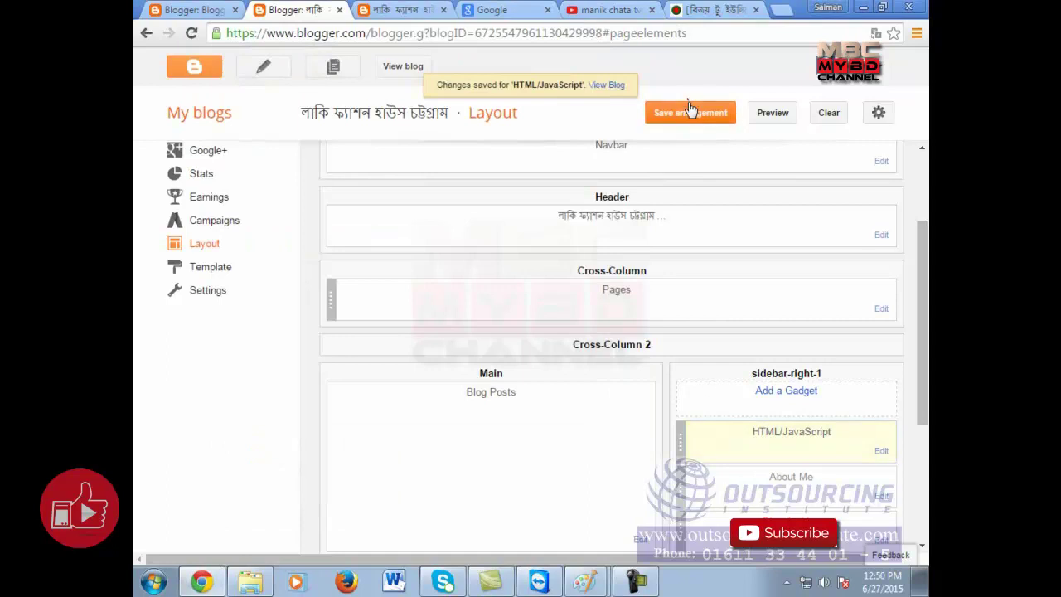
pyautogui.click(690, 114)
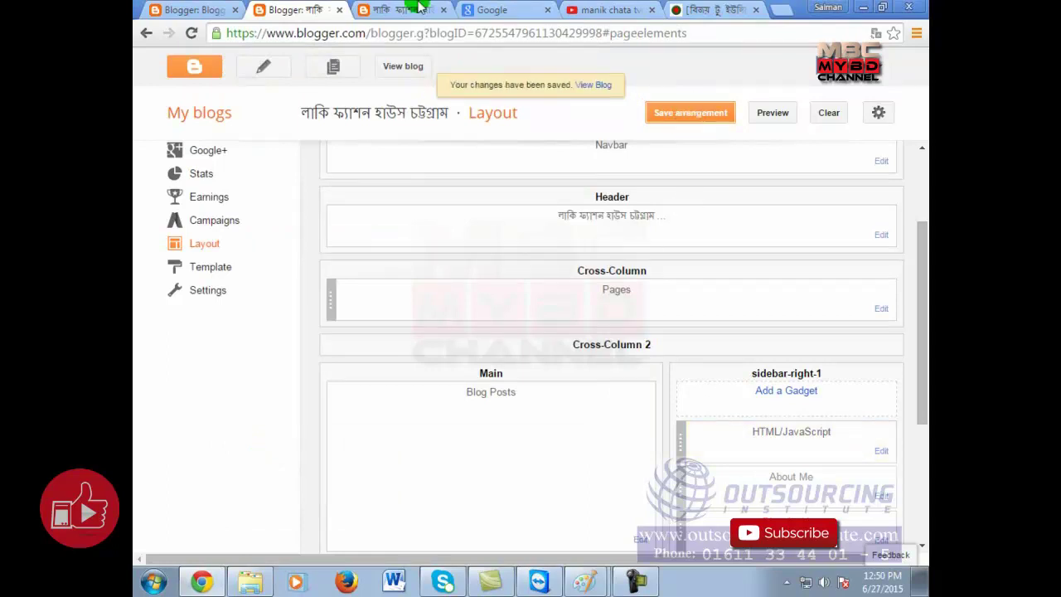
# Reload the live blog page to check the resized video in the sidebar.
pyautogui.click(385, 10)
pyautogui.rightClick(421, 119)
pyautogui.click(462, 165)
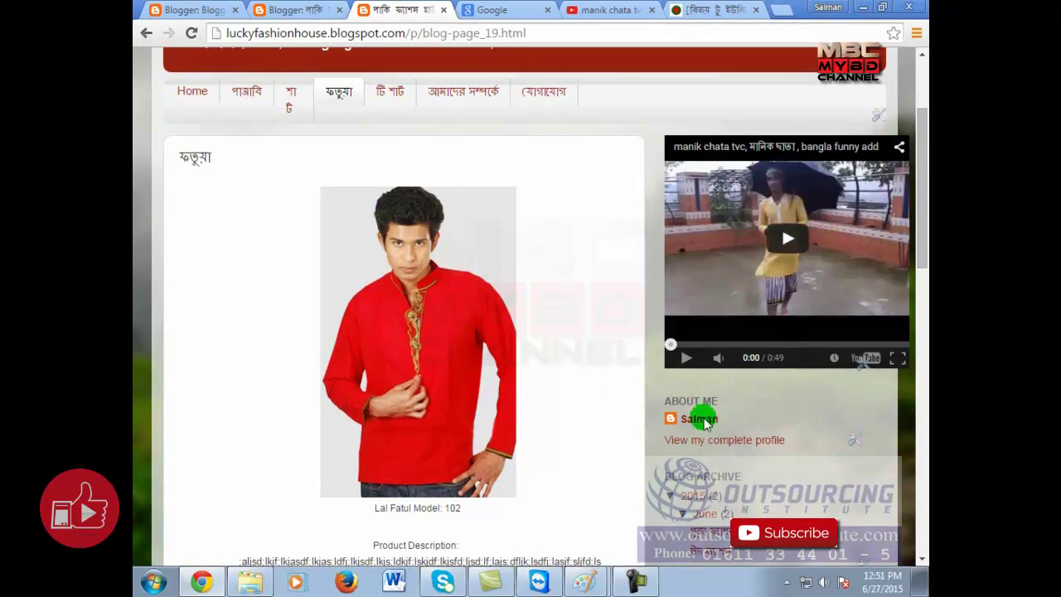
# Set the HTML/JavaScript gadget's iframe width to 300, reduce its height, and save the gadget and the arrangement.
pyautogui.click(315, 7)
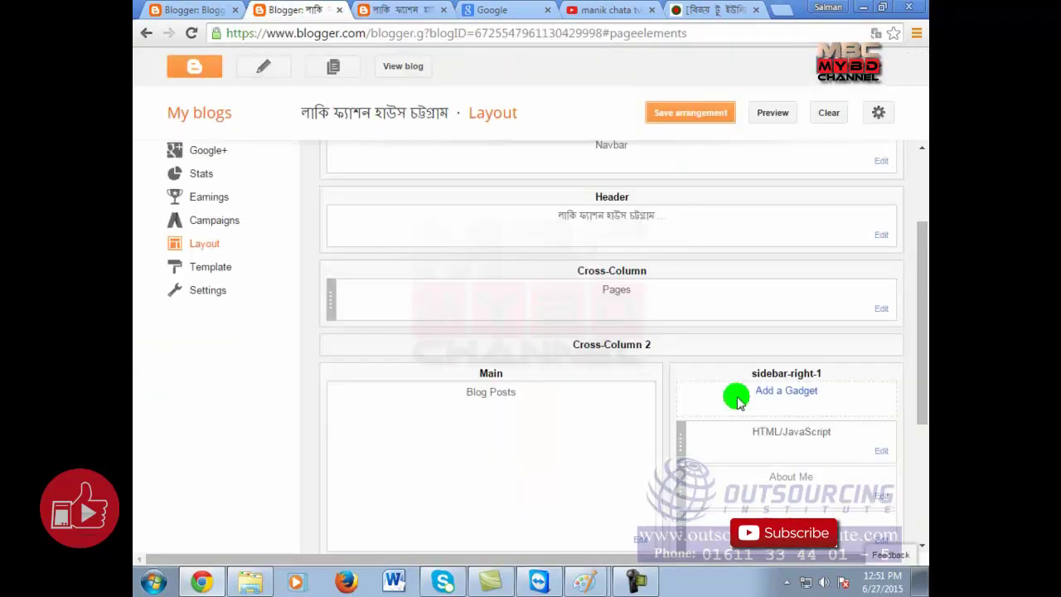
pyautogui.click(879, 452)
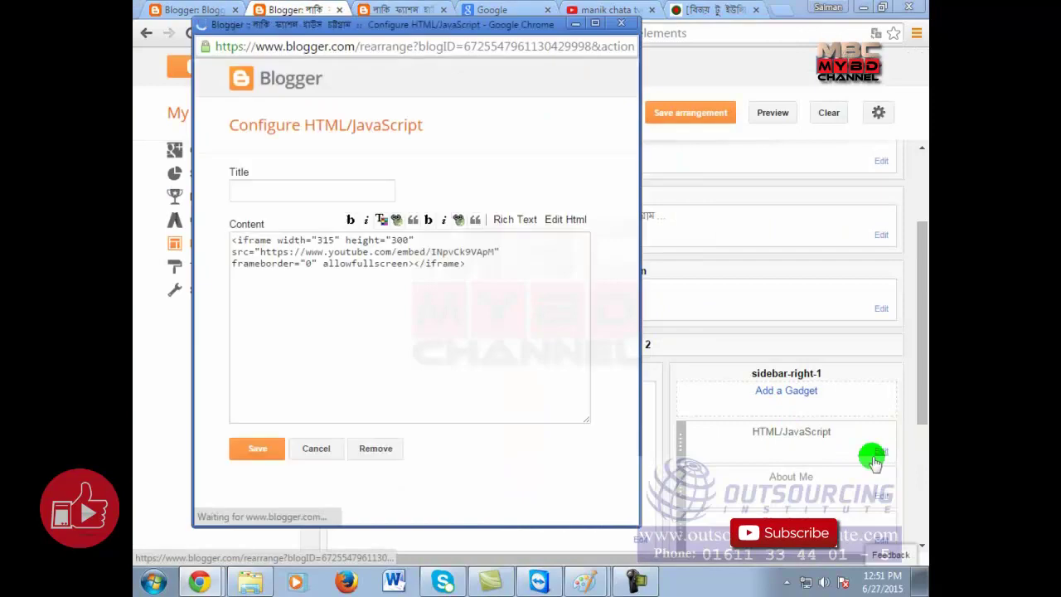
pyautogui.click(341, 244)
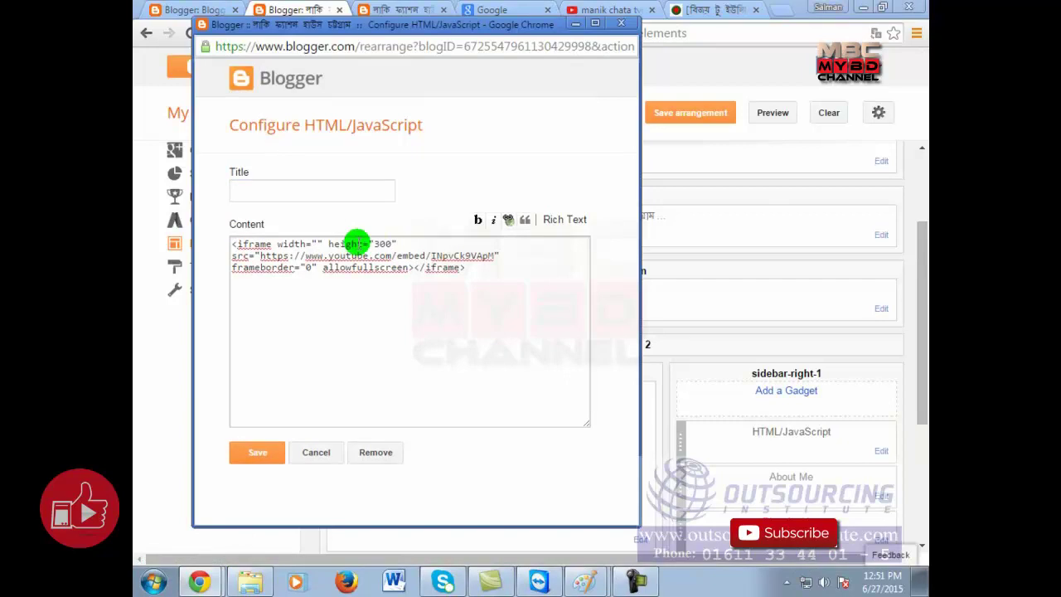
pyautogui.write('300')
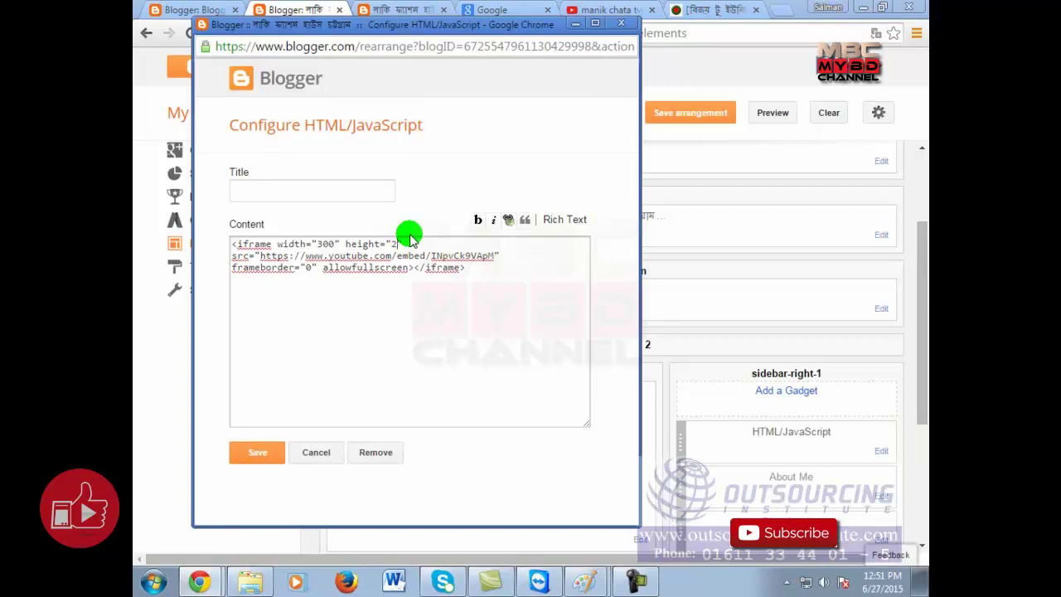
pyautogui.click(259, 456)
pyautogui.click(678, 118)
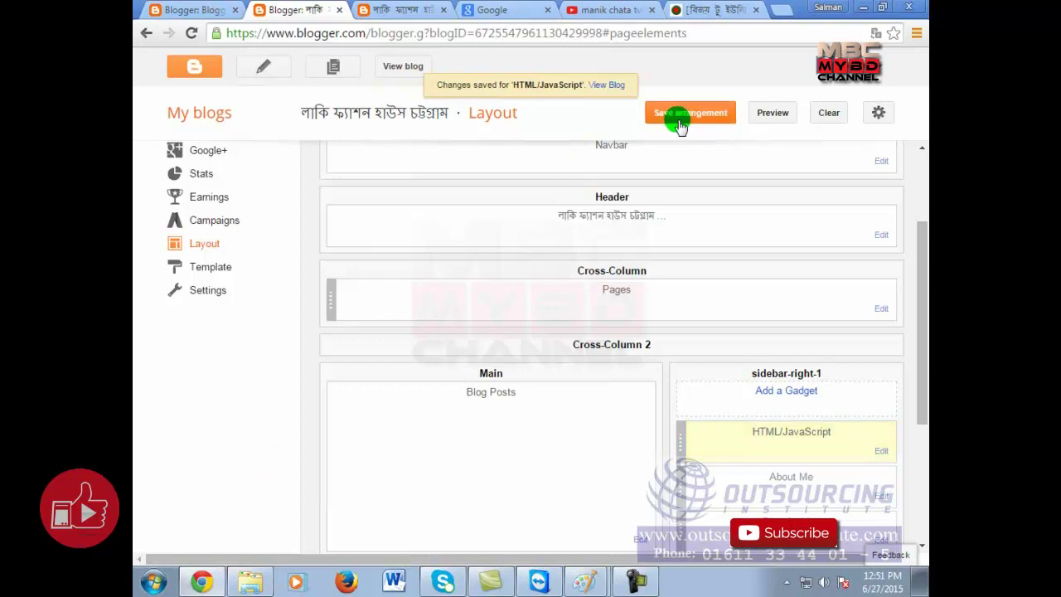
# Refresh the live blog and test the sidebar video at its new size by playing and pausing it.
pyautogui.click(423, 8)
pyautogui.rightClick(581, 188)
pyautogui.click(638, 231)
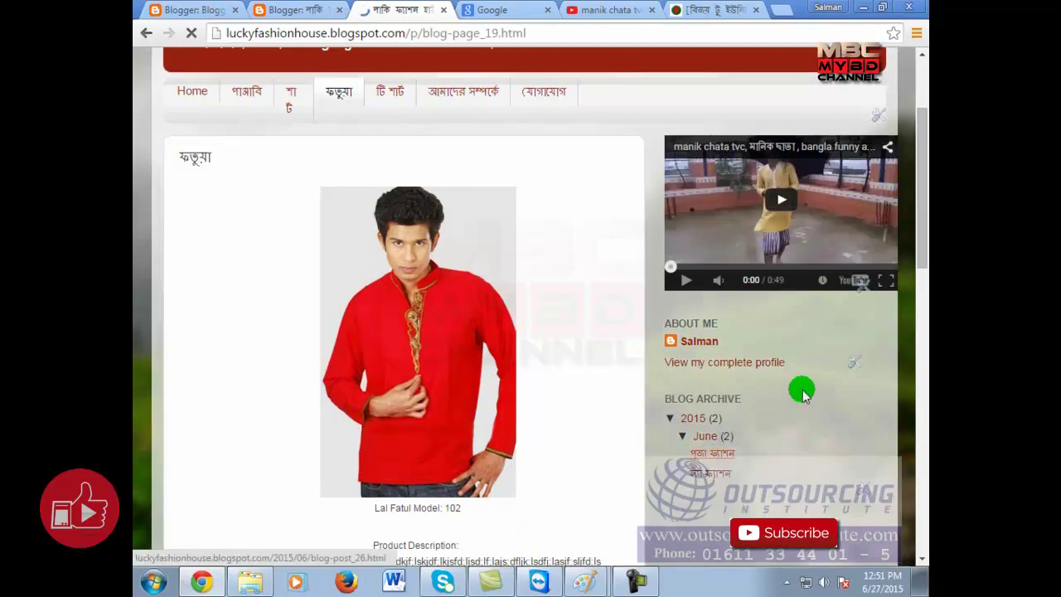
pyautogui.click(774, 217)
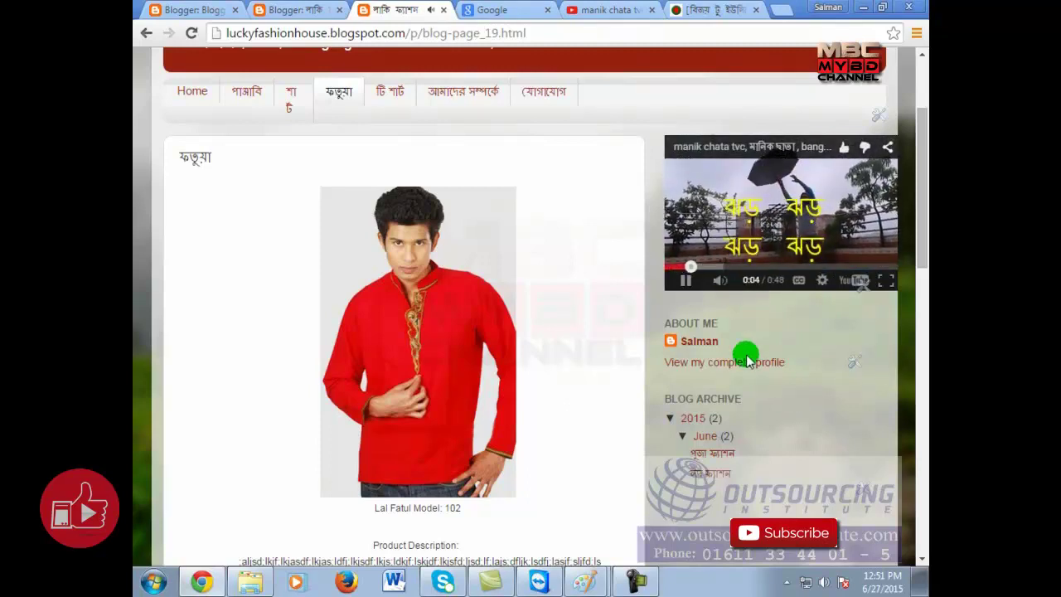
pyautogui.click(687, 281)
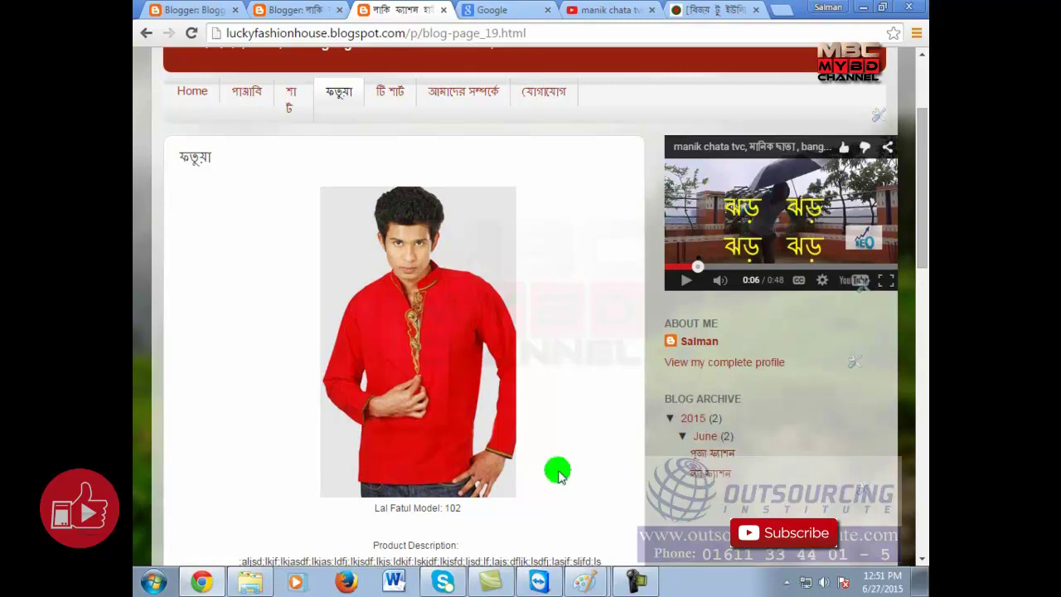
# Open the ঈদ ফ্যাশন post and look through its description, video and image alongside the sidebar video.
pyautogui.scroll(-4, 547, 464)
pyautogui.scroll(5, 530, 441)
pyautogui.click(391, 258)
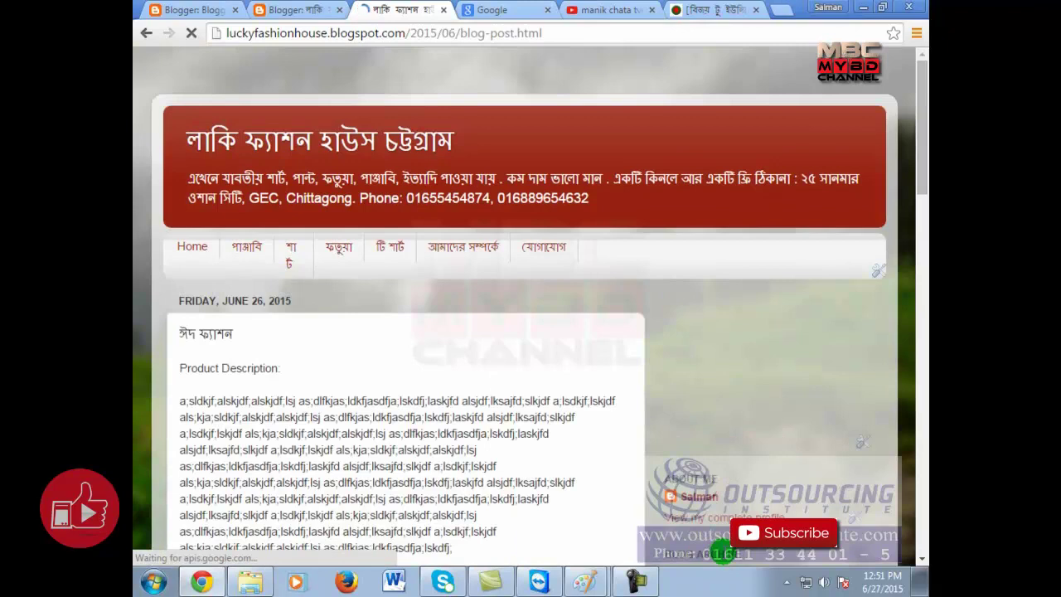
pyautogui.scroll(-4, 505, 471)
pyautogui.scroll(-3, 508, 472)
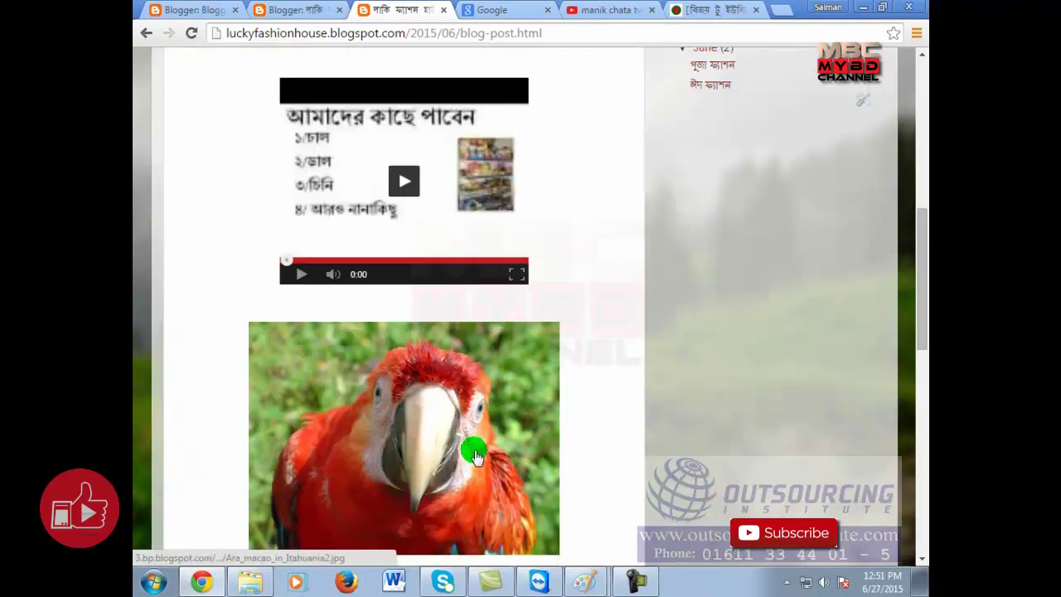
pyautogui.scroll(-3, 609, 419)
pyautogui.scroll(3, 609, 416)
pyautogui.scroll(5, 609, 416)
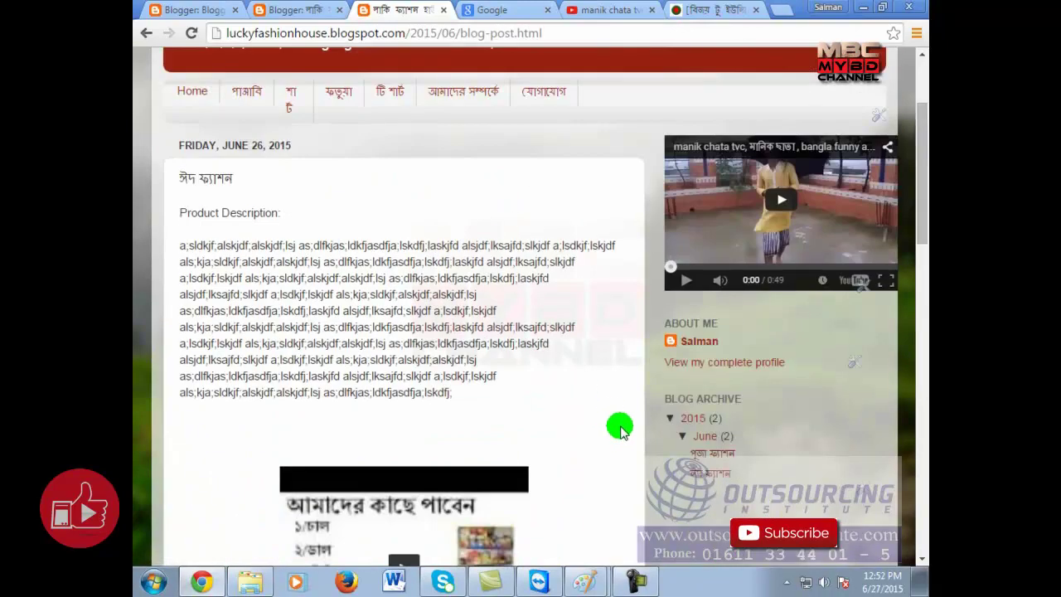
# Open the পূজা ফ্যাশন post from the blog archive and review its embedded videos and sidebar.
pyautogui.click(703, 454)
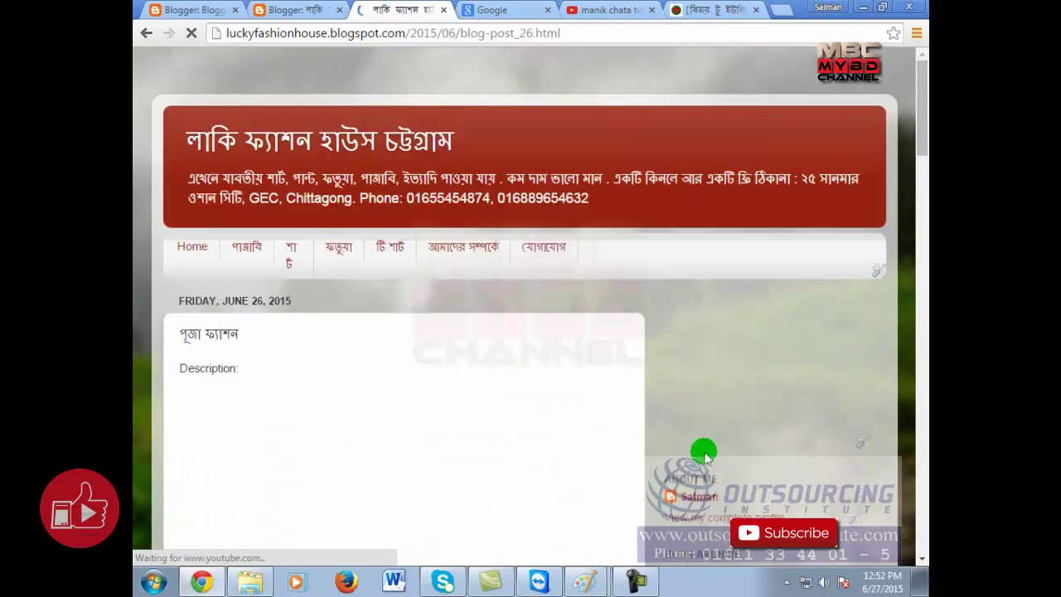
pyautogui.scroll(-3, 351, 418)
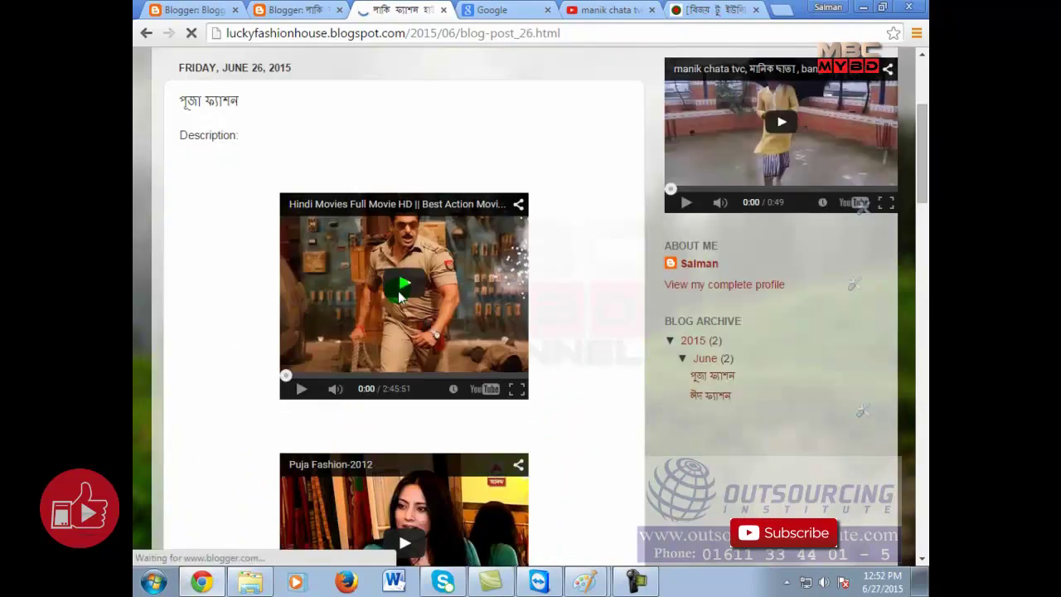
pyautogui.scroll(3, 564, 295)
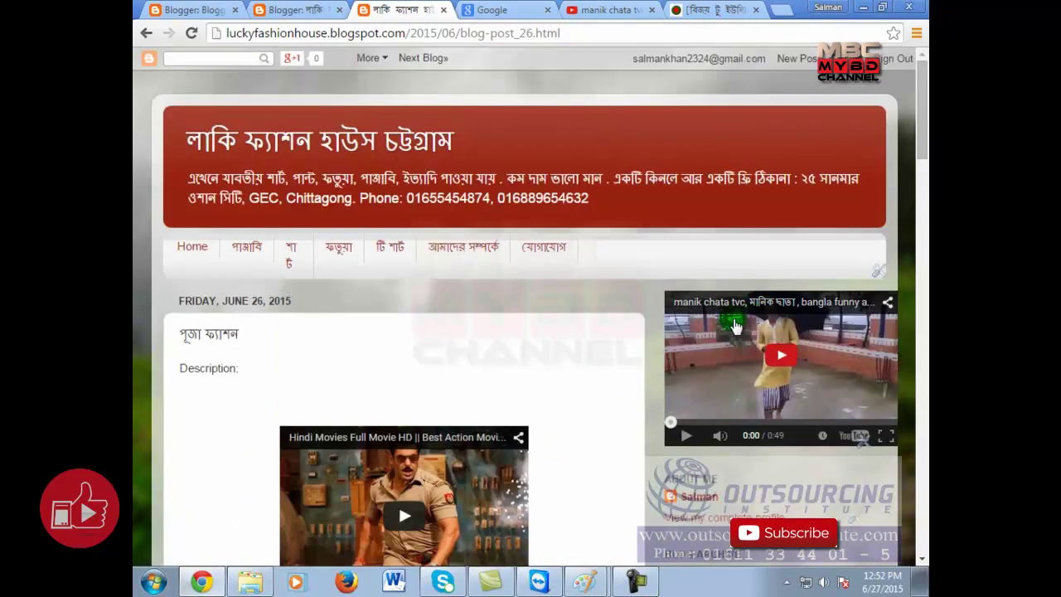
# View the আমাদের সম্পর্কে and যোগাযোগ pages to check the sidebar video on each.
pyautogui.click(448, 259)
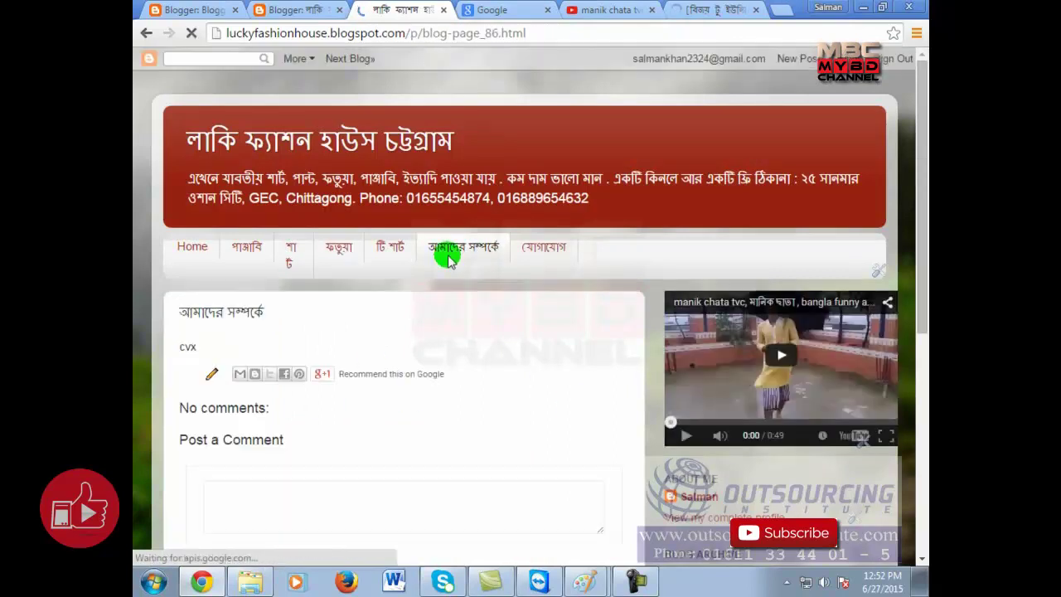
pyautogui.click(544, 248)
pyautogui.scroll(-1, 505, 339)
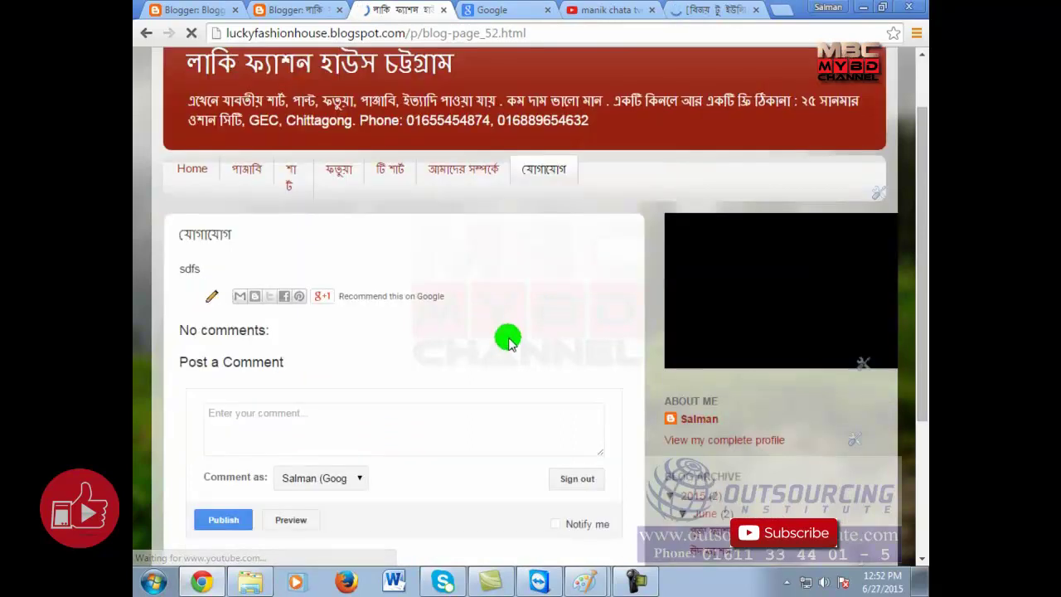
# Open the পূজা ফ্যাশন post from the blog archive to check the sidebar video there.
pyautogui.click(700, 530)
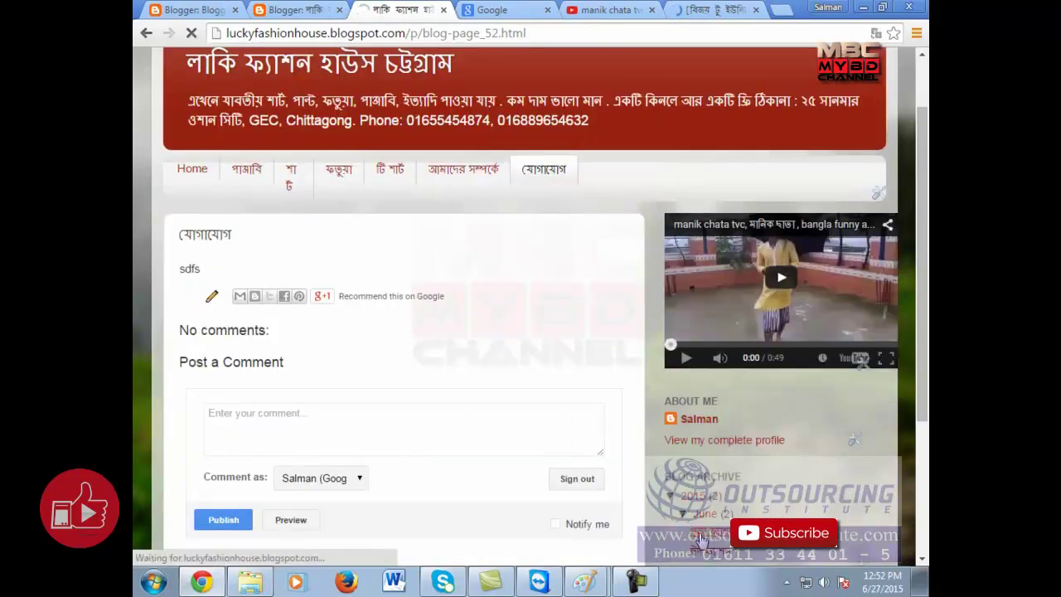
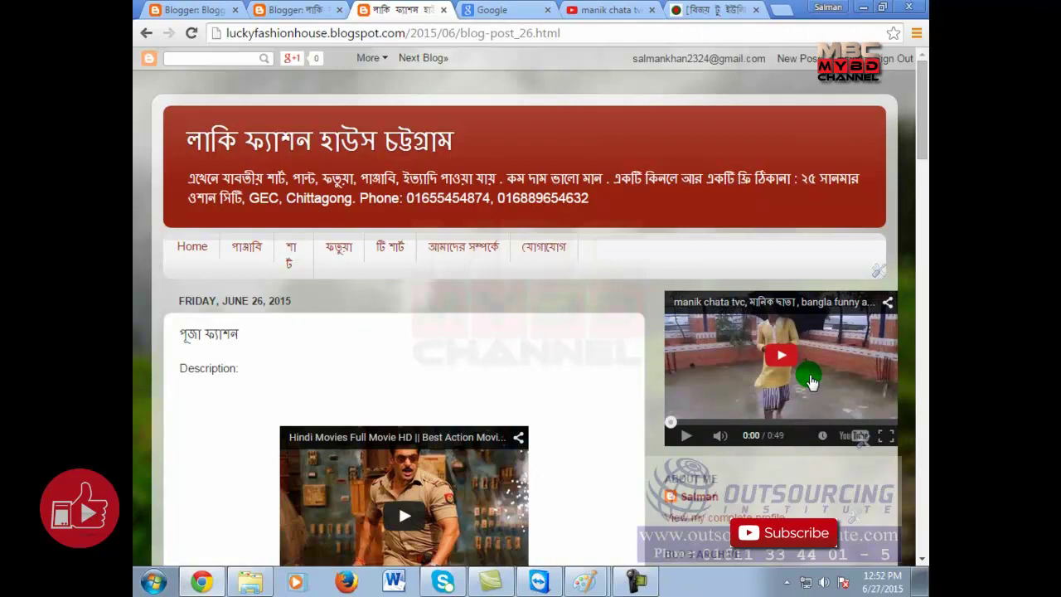
# Switch to Paint and start a new blank drawing in place of the old handwritten notes.
pyautogui.click(586, 581)
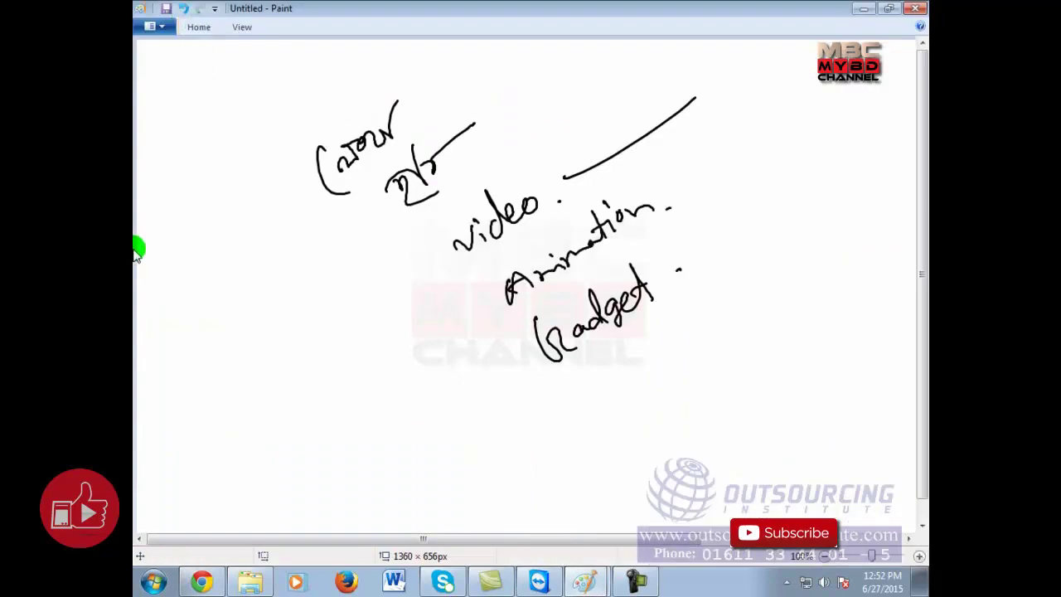
pyautogui.click(152, 581)
pyautogui.click(174, 126)
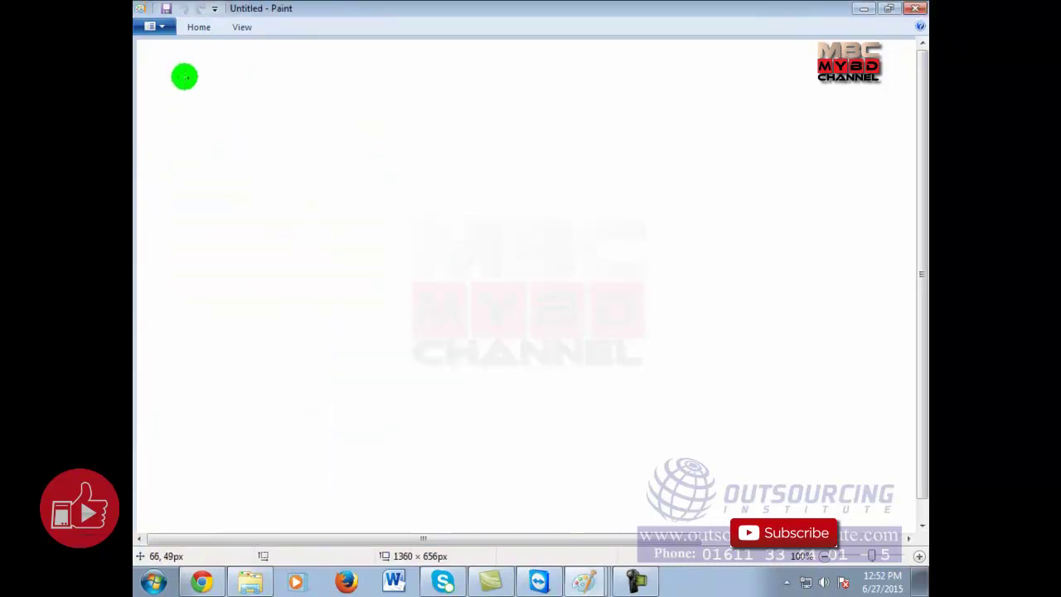
# Handwrite the heading "Web site এ আমরা যা যা Add করতে পারি" across the top of the canvas and underline it.
pyautogui.moveTo(202, 58)
pyautogui.mouseDown()
pyautogui.moveTo(221, 52)
pyautogui.moveTo(231, 76)
pyautogui.mouseUp()
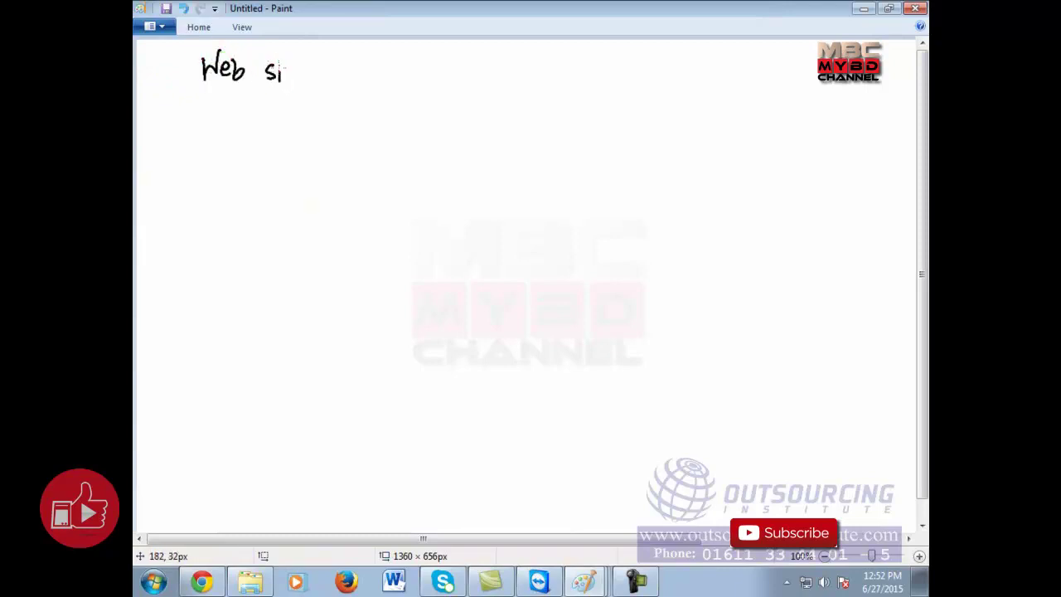
pyautogui.moveTo(348, 63); pyautogui.dragTo(479, 80)
pyautogui.moveTo(497, 73)
pyautogui.mouseDown()
pyautogui.moveTo(509, 81)
pyautogui.moveTo(489, 67)
pyautogui.moveTo(516, 86)
pyautogui.mouseUp()
pyautogui.moveTo(537, 73)
pyautogui.mouseDown()
pyautogui.moveTo(559, 85)
pyautogui.moveTo(638, 74)
pyautogui.mouseUp()
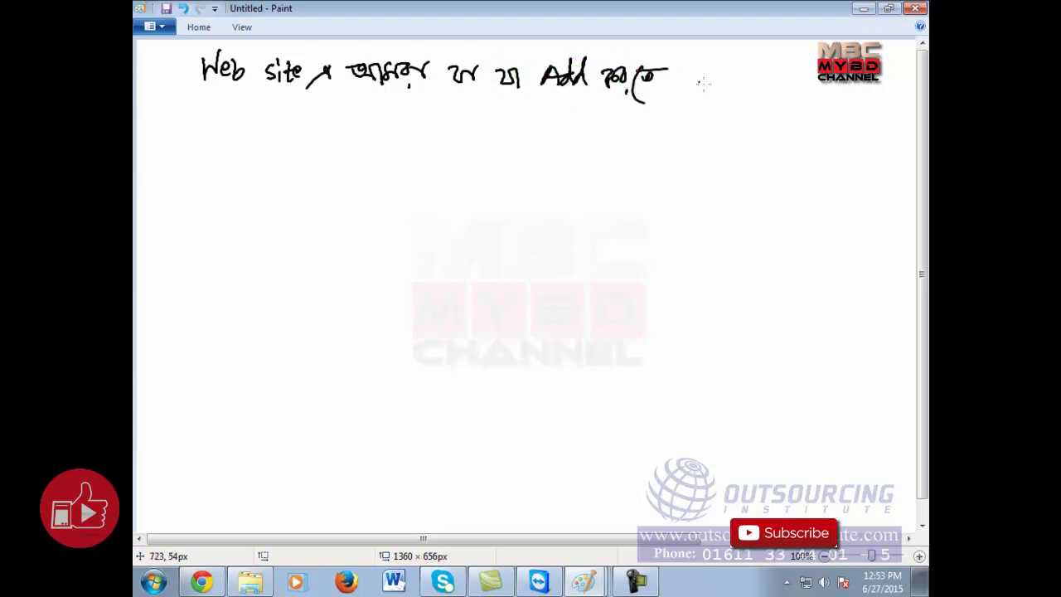
pyautogui.moveTo(711, 67)
pyautogui.mouseDown()
pyautogui.moveTo(748, 67)
pyautogui.moveTo(744, 79)
pyautogui.mouseUp()
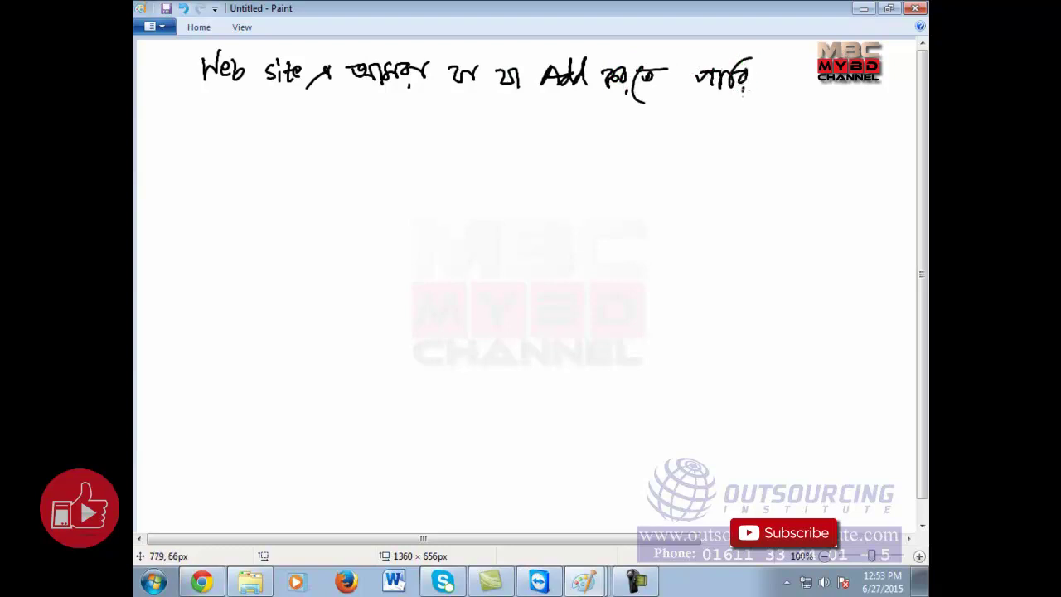
pyautogui.moveTo(212, 96); pyautogui.dragTo(786, 101)
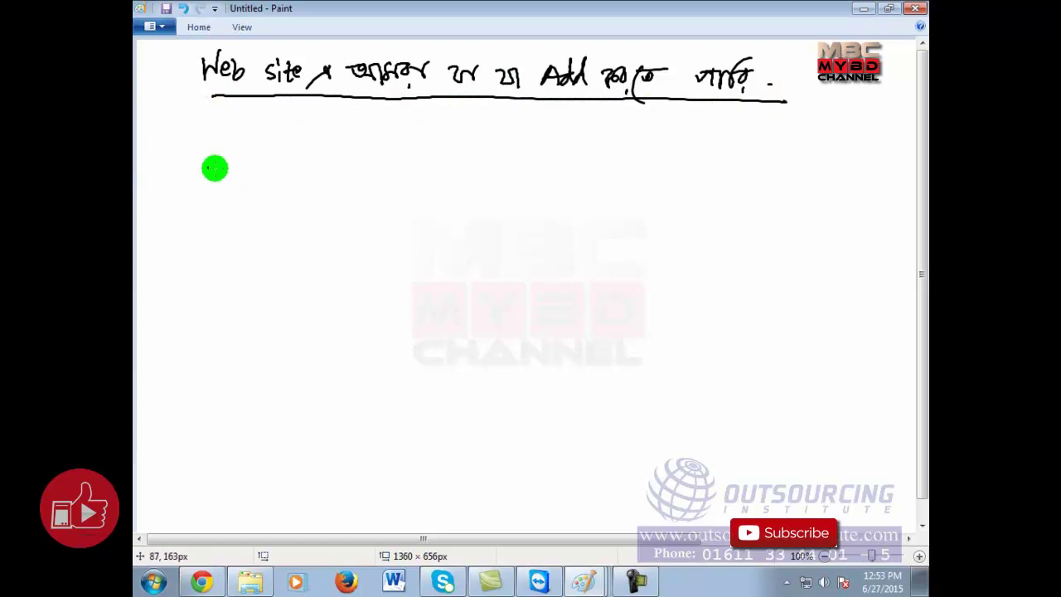
# Handwrite a numbered list under the heading: 1. Text, 2. image, 3. video, 4. Link, 5. Animation.
pyautogui.moveTo(159, 146); pyautogui.dragTo(159, 165)
pyautogui.click(169, 155)
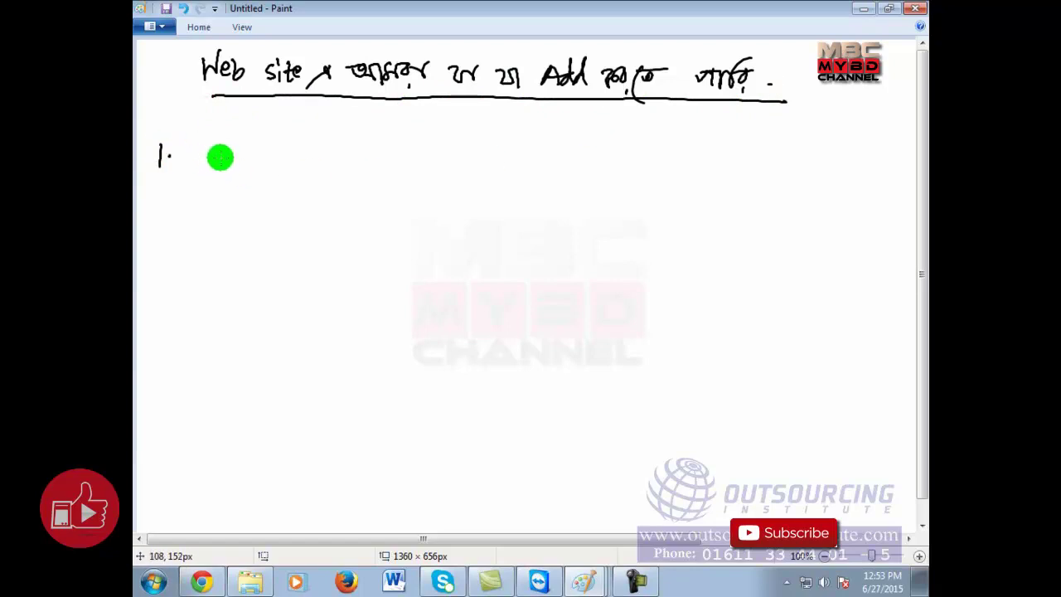
pyautogui.moveTo(199, 147); pyautogui.dragTo(209, 142)
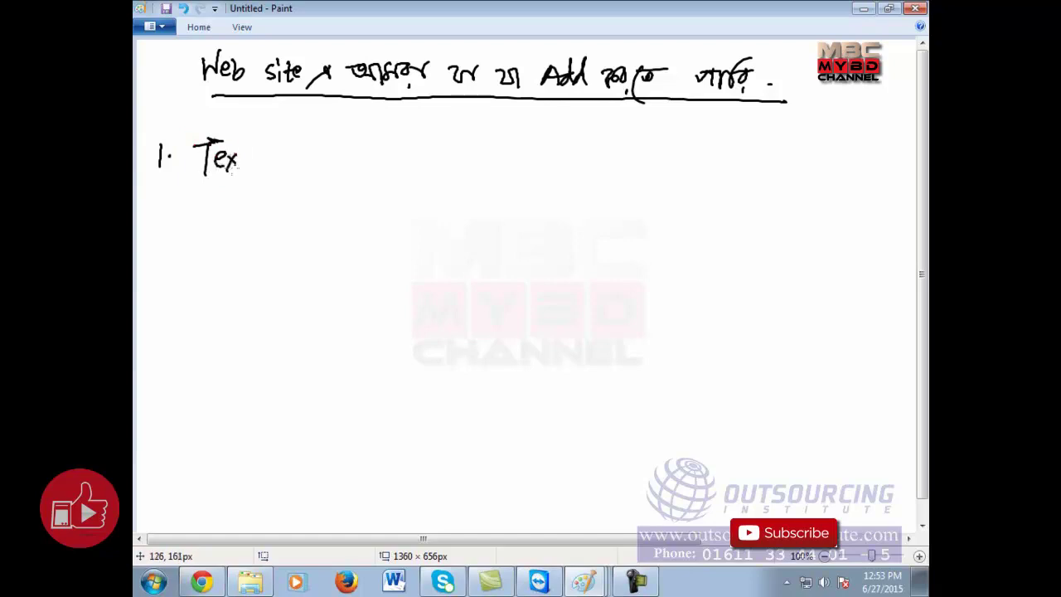
pyautogui.moveTo(158, 212)
pyautogui.mouseDown()
pyautogui.moveTo(175, 227)
pyautogui.moveTo(213, 204)
pyautogui.moveTo(294, 208)
pyautogui.mouseUp()
pyautogui.click(214, 230)
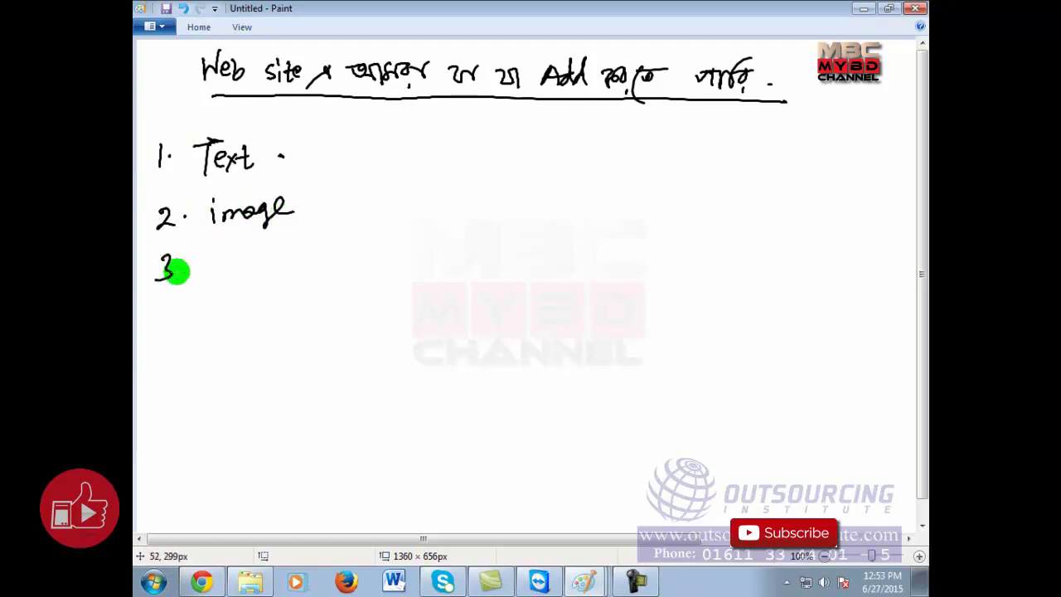
pyautogui.moveTo(191, 260); pyautogui.dragTo(257, 262)
pyautogui.moveTo(170, 313)
pyautogui.mouseDown()
pyautogui.moveTo(156, 320)
pyautogui.moveTo(201, 309)
pyautogui.moveTo(264, 336)
pyautogui.mouseUp()
pyautogui.moveTo(171, 365)
pyautogui.mouseDown()
pyautogui.moveTo(161, 364)
pyautogui.moveTo(159, 394)
pyautogui.mouseUp()
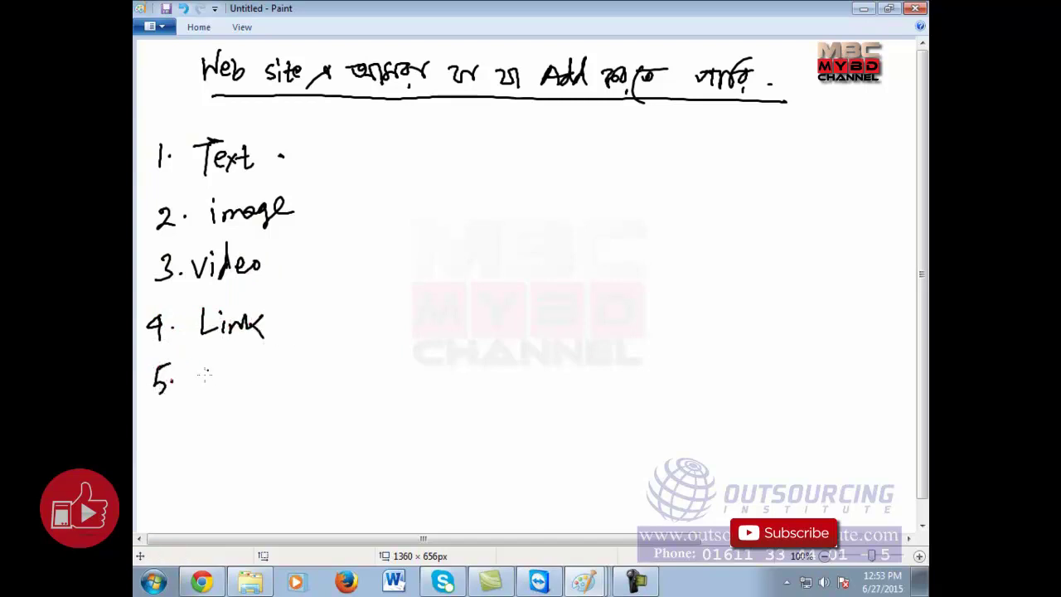
pyautogui.moveTo(241, 383)
pyautogui.mouseDown()
pyautogui.moveTo(286, 359)
pyautogui.moveTo(335, 380)
pyautogui.mouseUp()
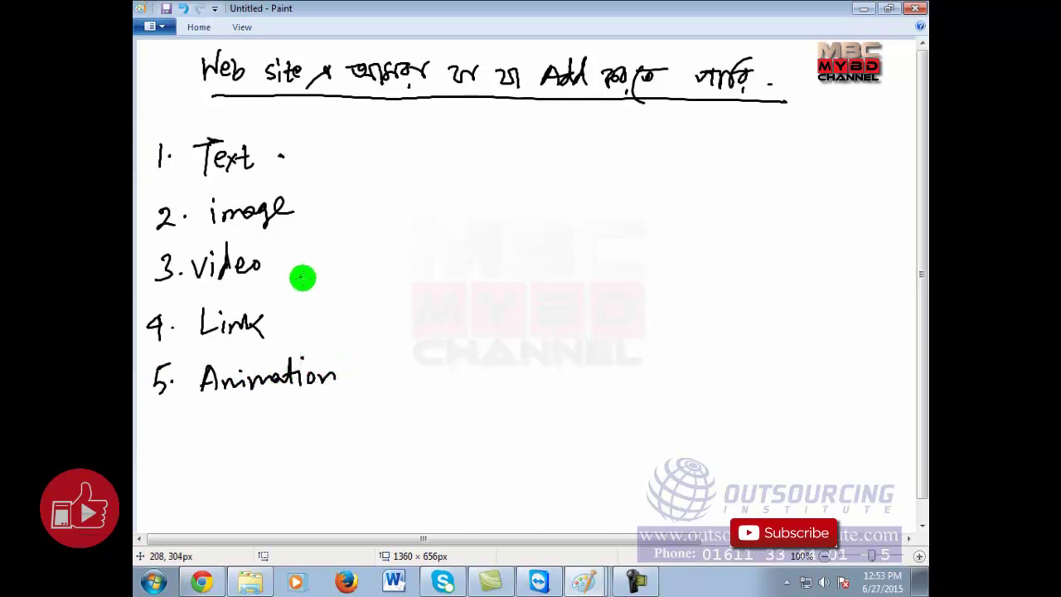
# Draw tick marks beside the Text and image items of the list.
pyautogui.moveTo(289, 157); pyautogui.dragTo(363, 141)
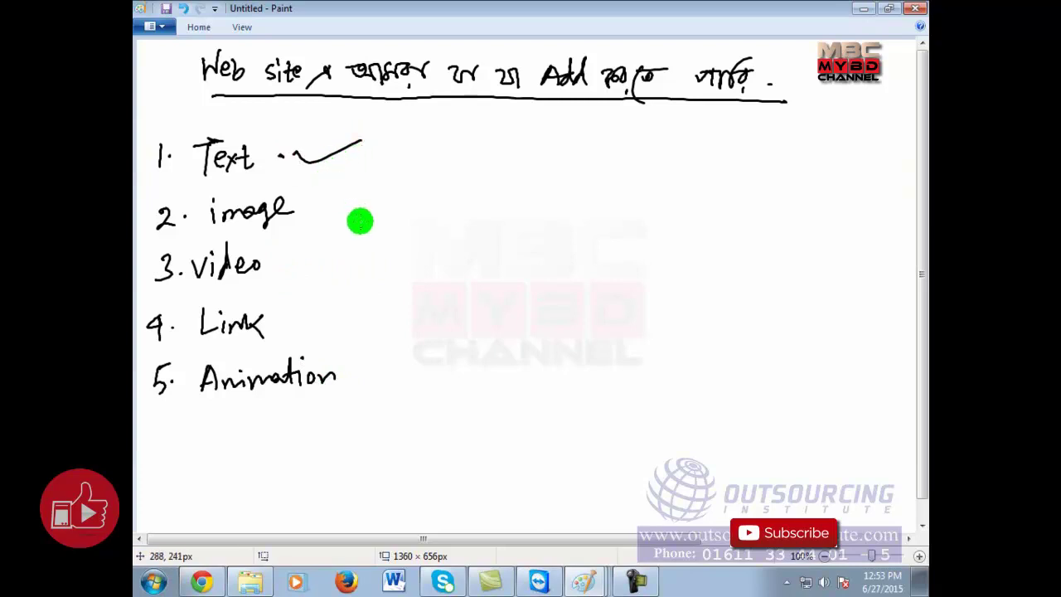
pyautogui.moveTo(316, 213); pyautogui.dragTo(371, 192)
# Add a dash and the note "upload, from youtube, Embed code" beside video, and draw a dash after Link.
pyautogui.moveTo(281, 265); pyautogui.dragTo(346, 263)
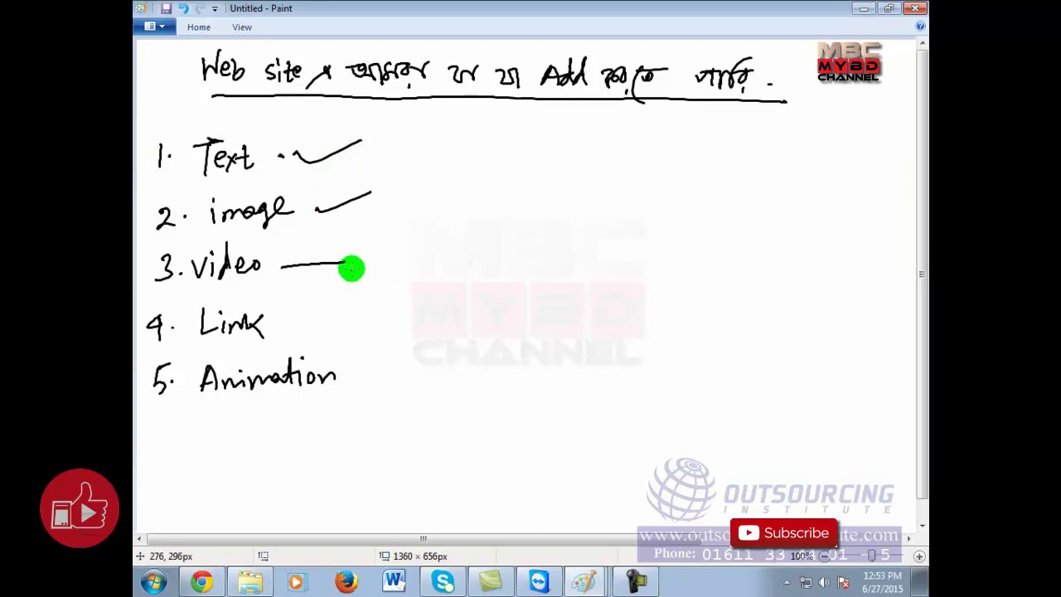
pyautogui.moveTo(399, 263)
pyautogui.mouseDown()
pyautogui.moveTo(595, 251)
pyautogui.moveTo(619, 271)
pyautogui.mouseUp()
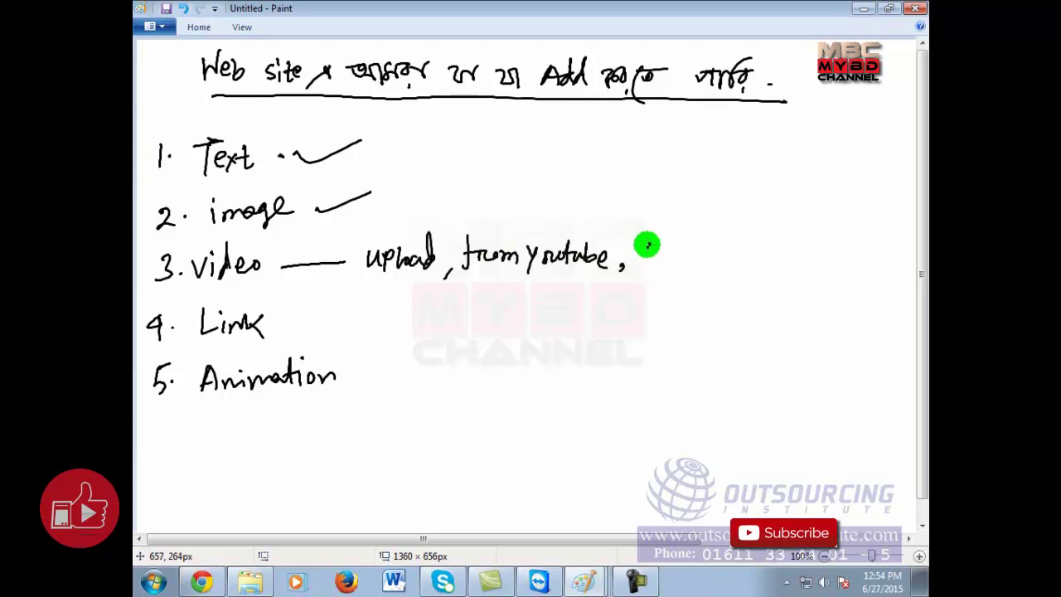
pyautogui.moveTo(663, 255)
pyautogui.mouseDown()
pyautogui.moveTo(702, 255)
pyautogui.moveTo(716, 227)
pyautogui.moveTo(750, 258)
pyautogui.moveTo(781, 254)
pyautogui.mouseUp()
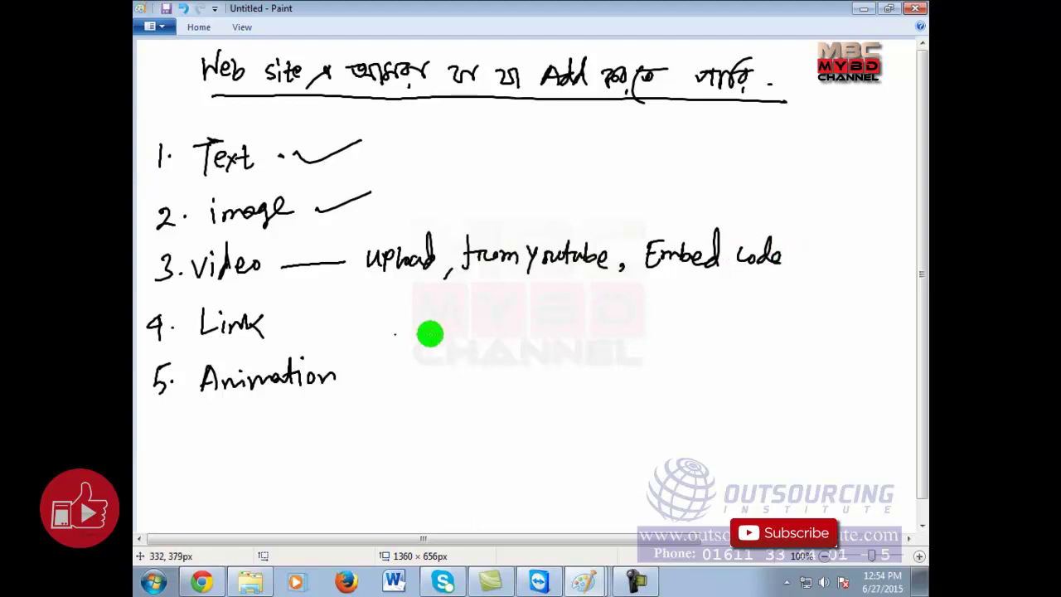
pyautogui.moveTo(289, 323); pyautogui.dragTo(346, 323)
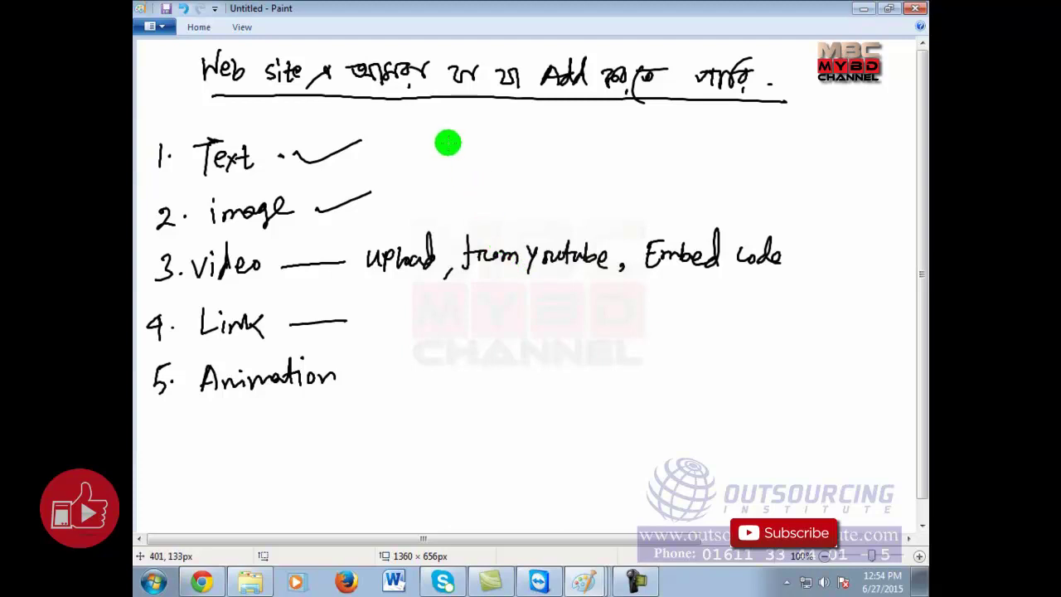
# Switch to Chrome, look over the পূজা ফ্যাশন post and open the blog's Home page.
pyautogui.click(202, 582)
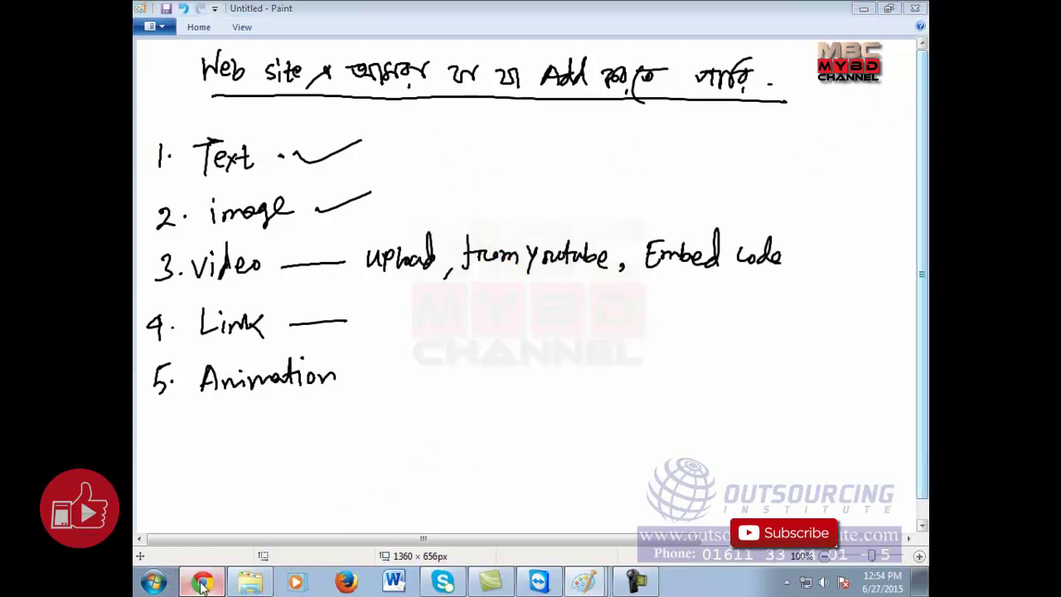
pyautogui.scroll(-3, 403, 397)
pyautogui.scroll(3, 404, 401)
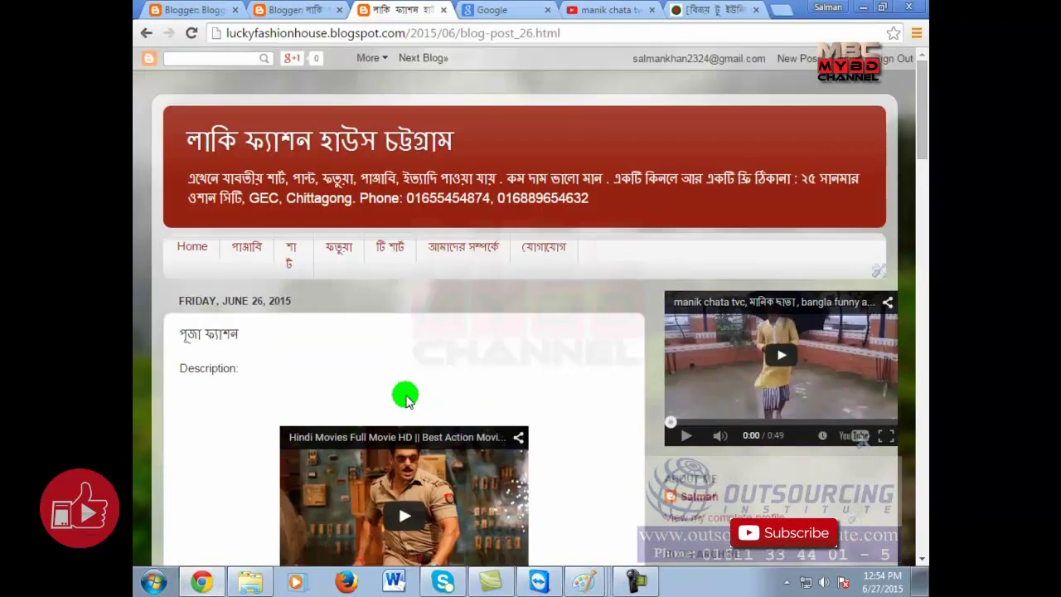
pyautogui.click(192, 246)
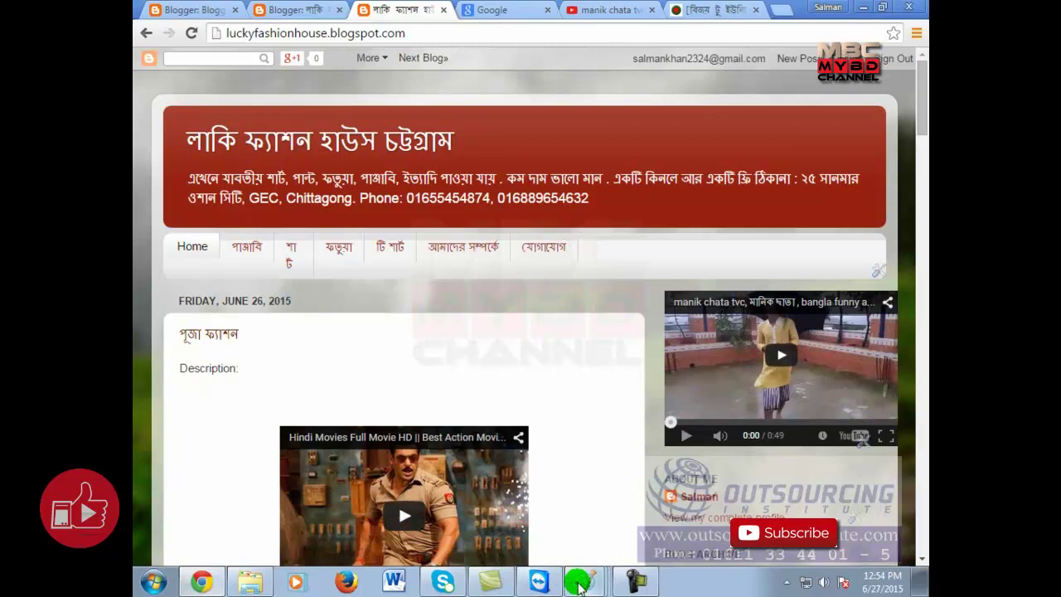
# Return to Paint and handwrite "Text, image" after the dash beside Link.
pyautogui.click(587, 542)
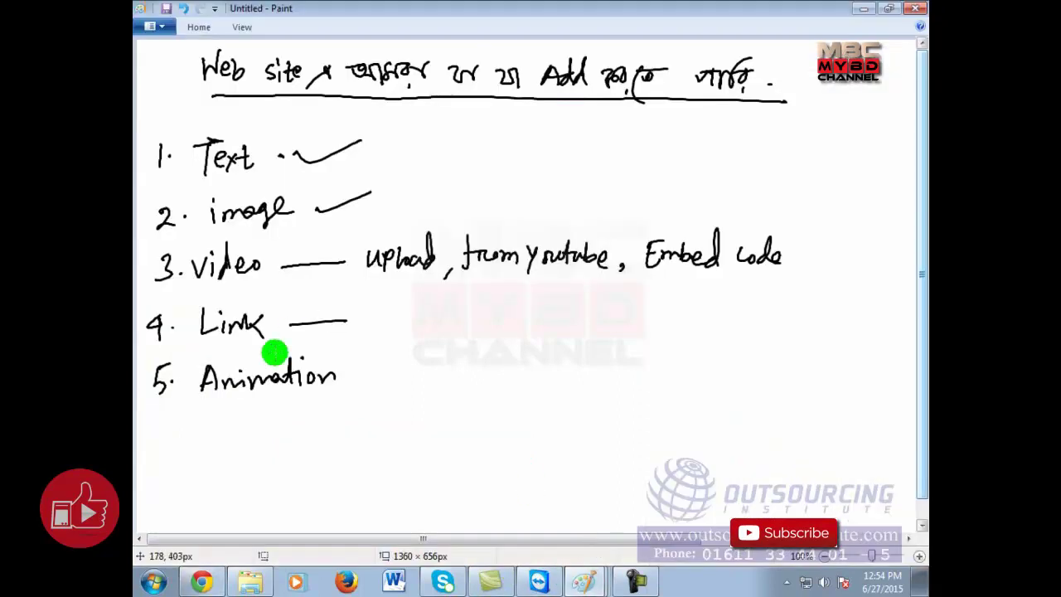
pyautogui.moveTo(371, 311); pyautogui.dragTo(386, 312)
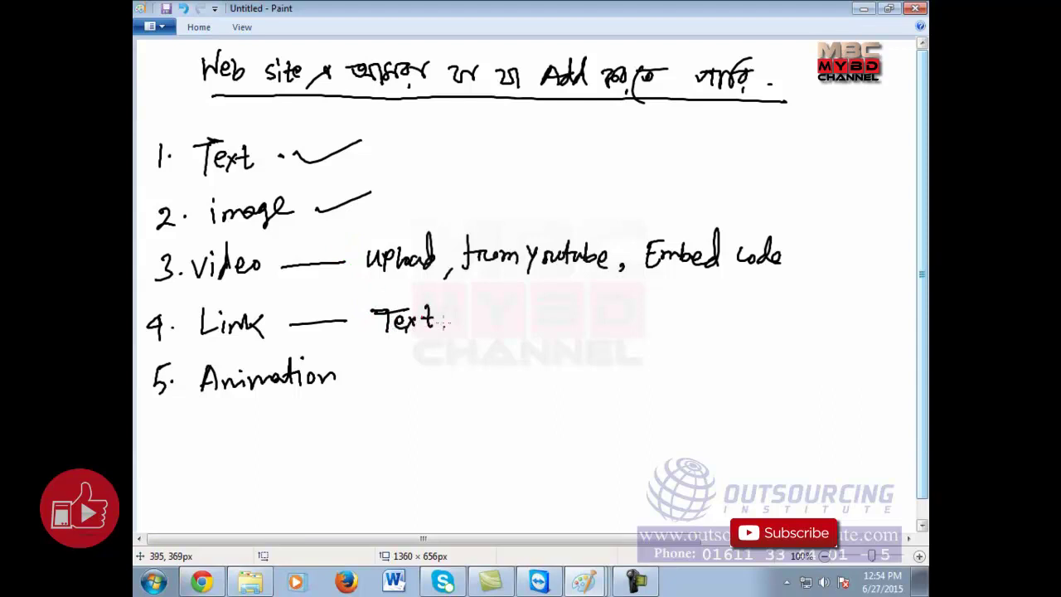
pyautogui.moveTo(478, 315)
pyautogui.mouseDown()
pyautogui.moveTo(477, 326)
pyautogui.moveTo(525, 310)
pyautogui.moveTo(575, 315)
pyautogui.mouseUp()
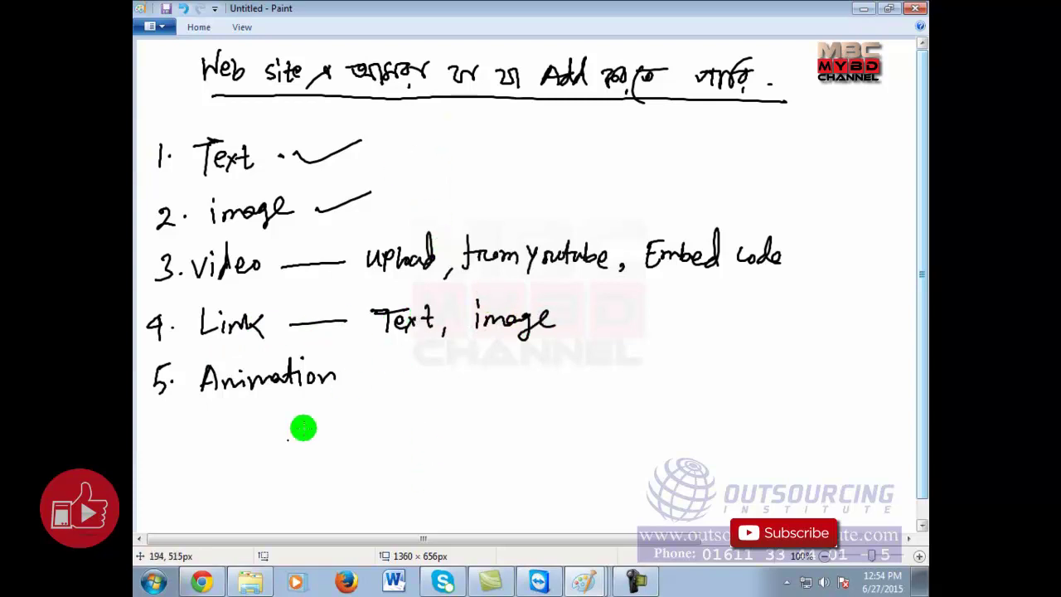
# Switch back to Chrome and dismiss the TeamViewer sponsored session message.
pyautogui.click(203, 580)
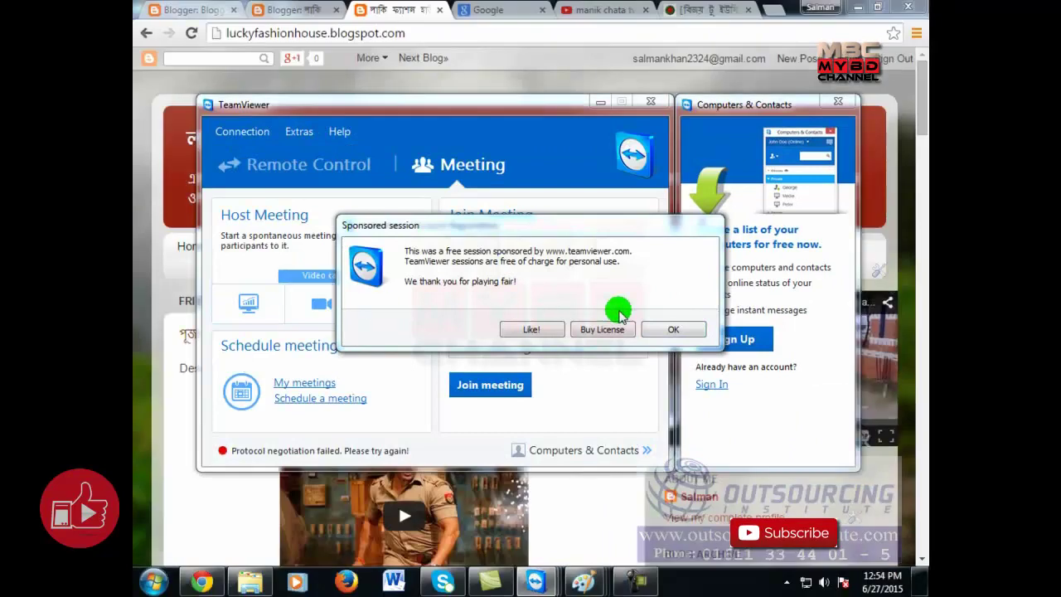
pyautogui.click(675, 329)
pyautogui.click(675, 329)
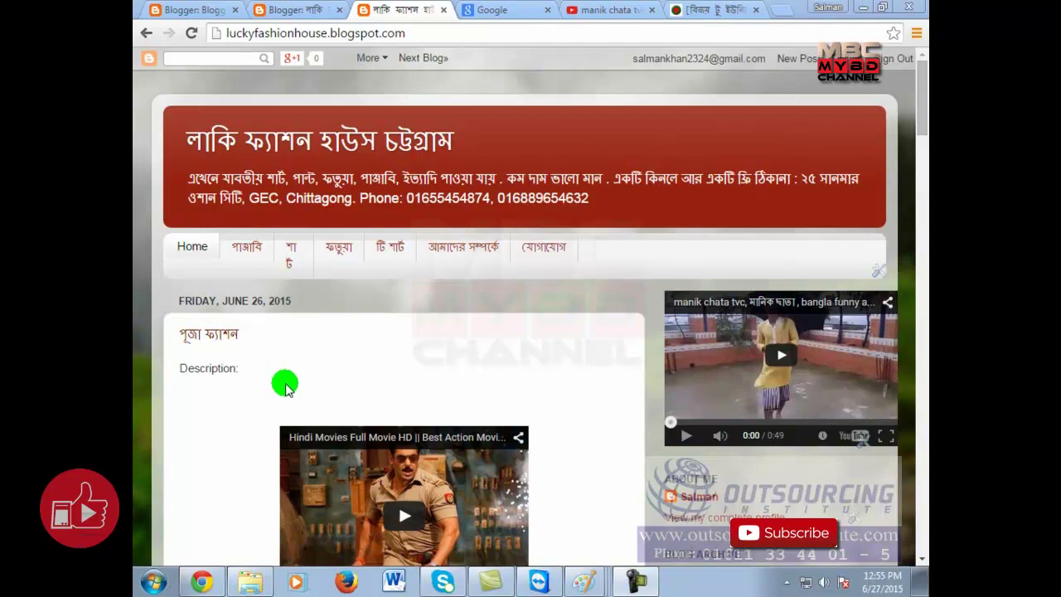
# Open the পূজা ফ্যাশন post for editing from Blogger's post list and add blank lines below "Description:".
pyautogui.click(303, 10)
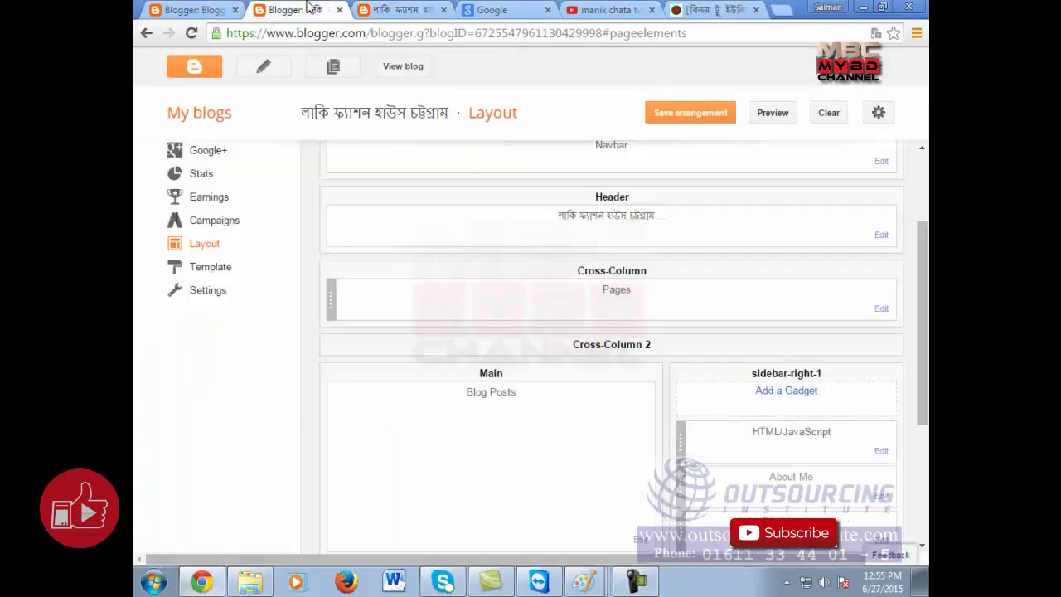
pyautogui.scroll(2, 218, 241)
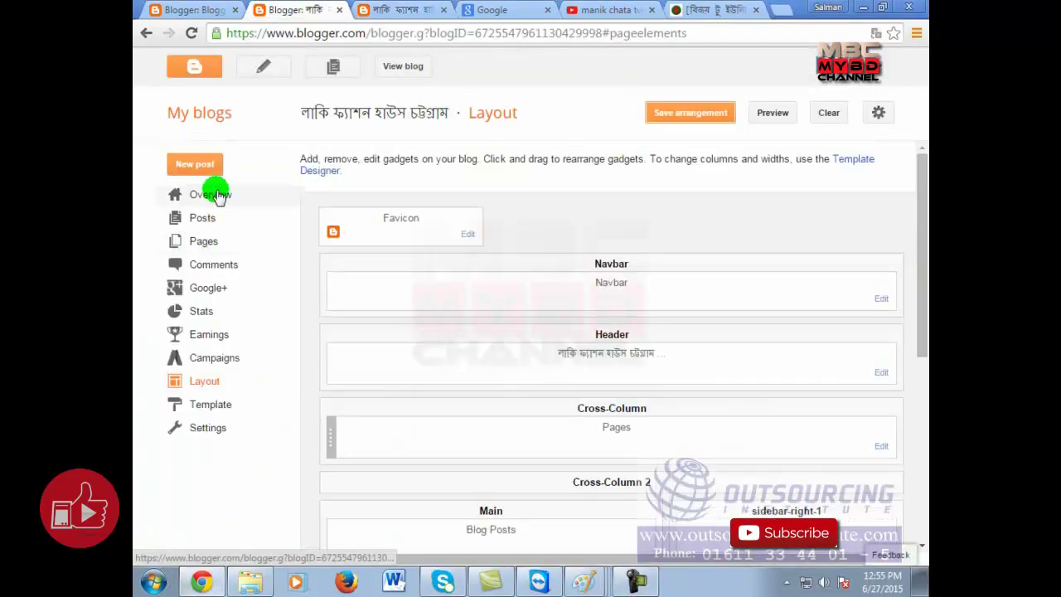
pyautogui.click(208, 219)
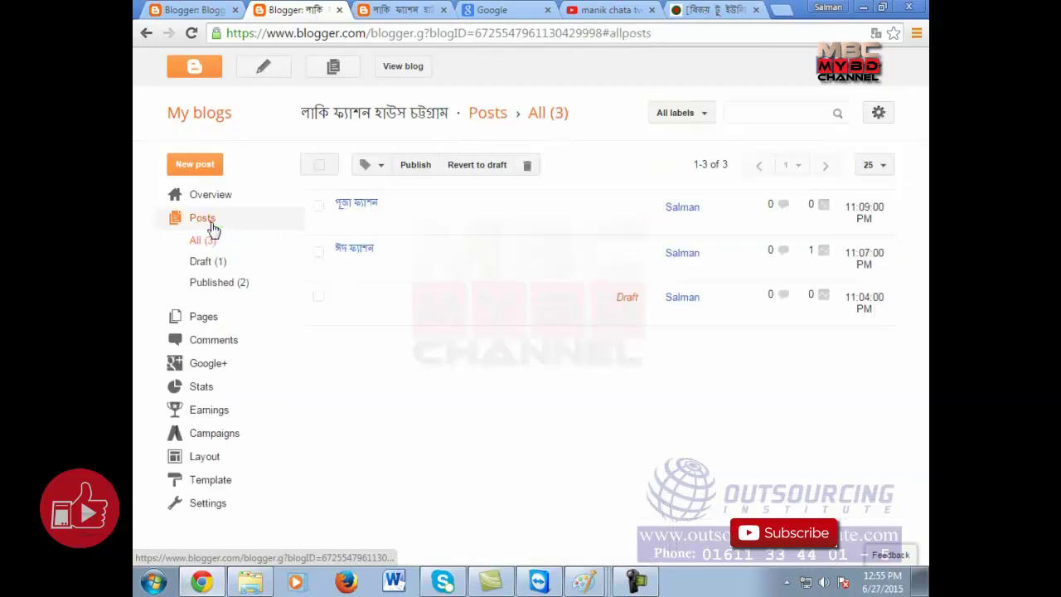
pyautogui.click(343, 223)
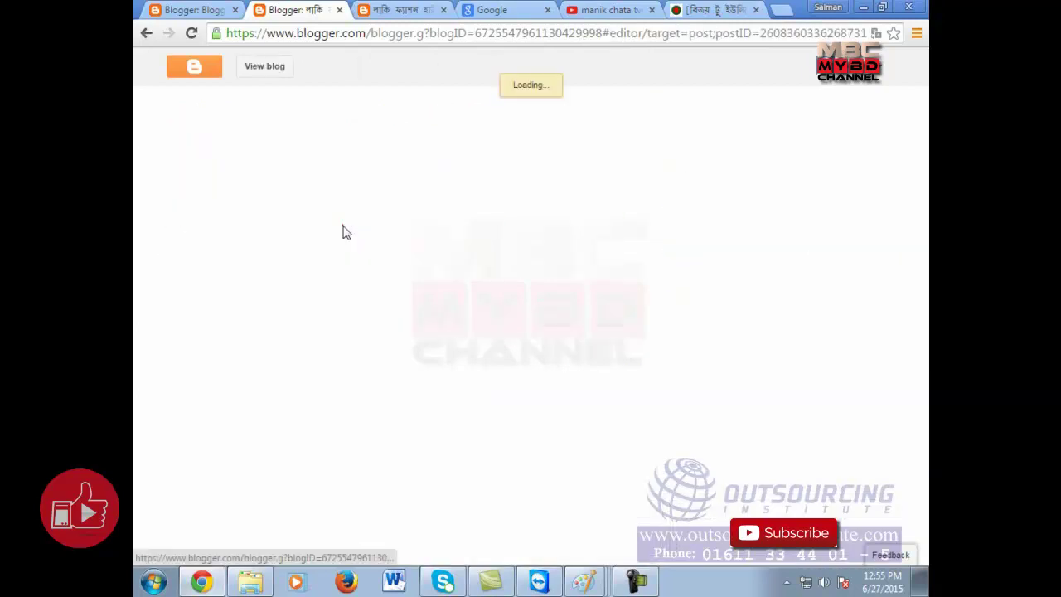
pyautogui.click(257, 231)
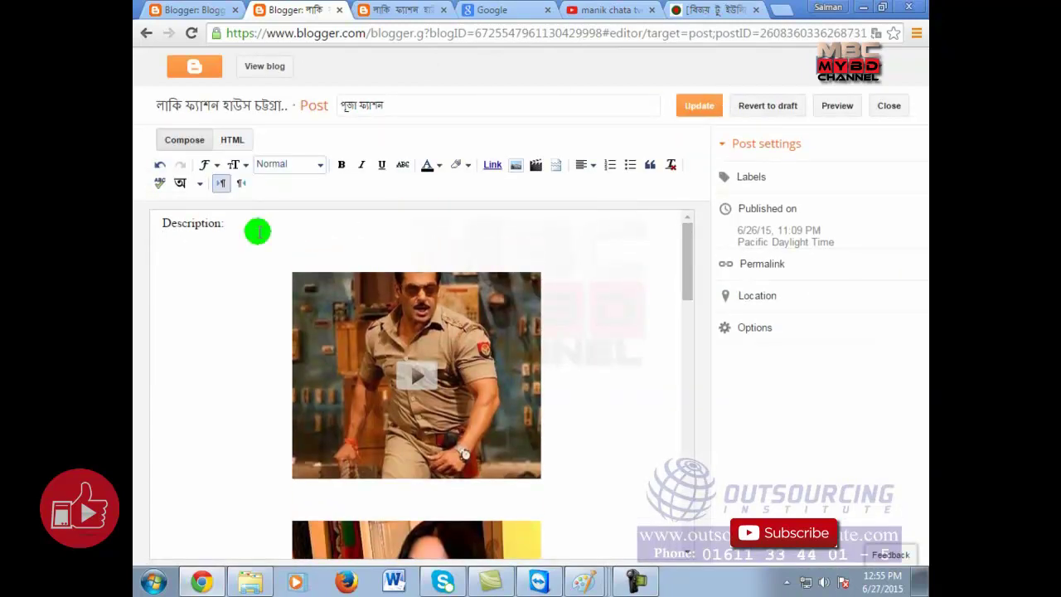
pyautogui.press('Return')
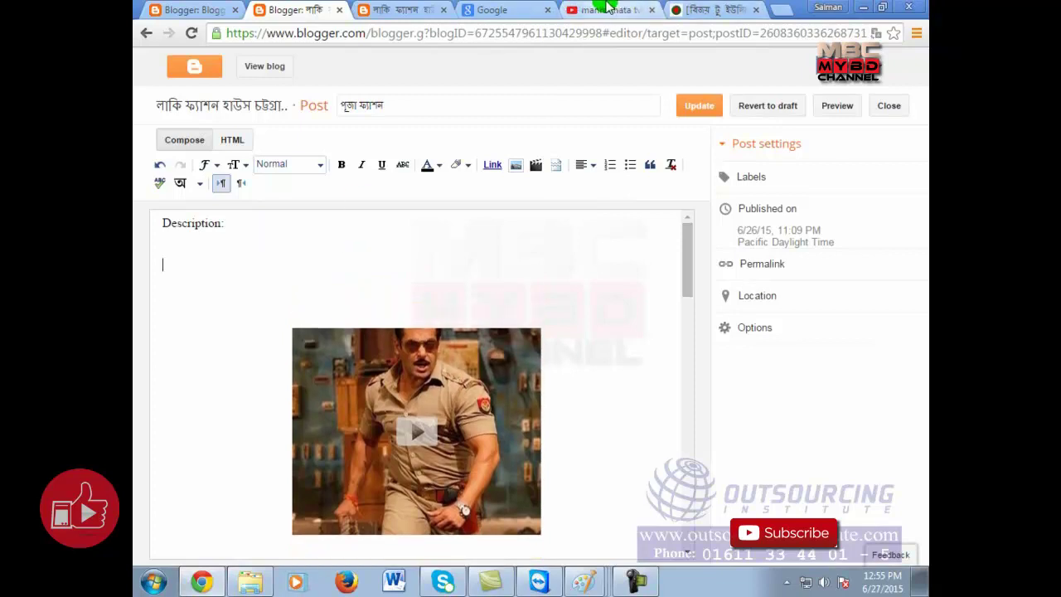
# Write "বাংলা সংবাদ" in the phonetic typing box on banglaconverter.com, select it and go back to the post editor.
pyautogui.click(688, 10)
pyautogui.click(422, 468)
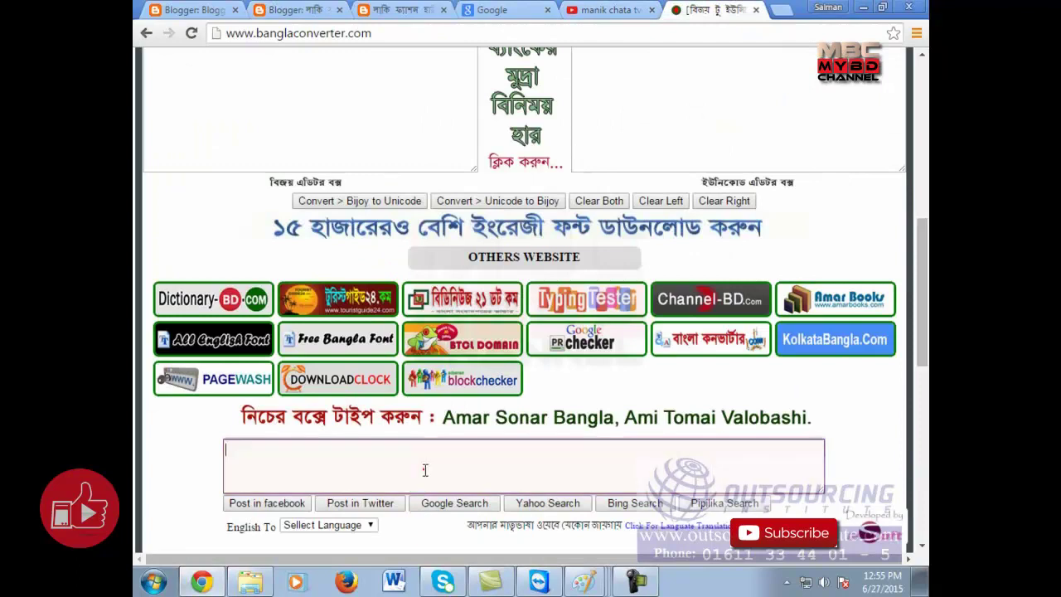
pyautogui.click(422, 469)
pyautogui.write('bangla sonbad')
pyautogui.moveTo(290, 448)
pyautogui.mouseDown()
pyautogui.moveTo(132, 427)
pyautogui.moveTo(139, 440)
pyautogui.mouseUp()
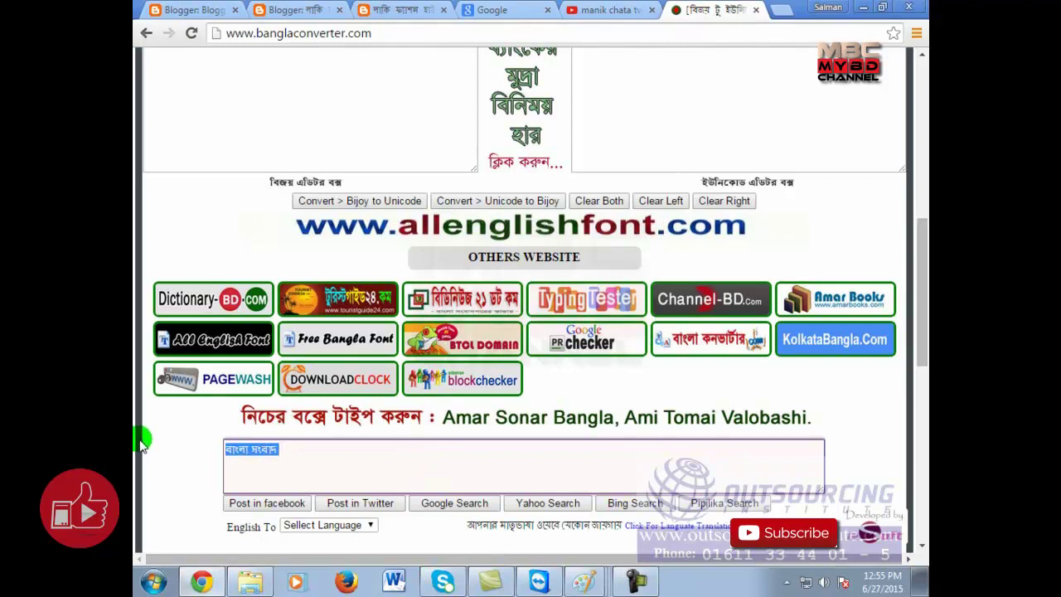
pyautogui.click(479, 9)
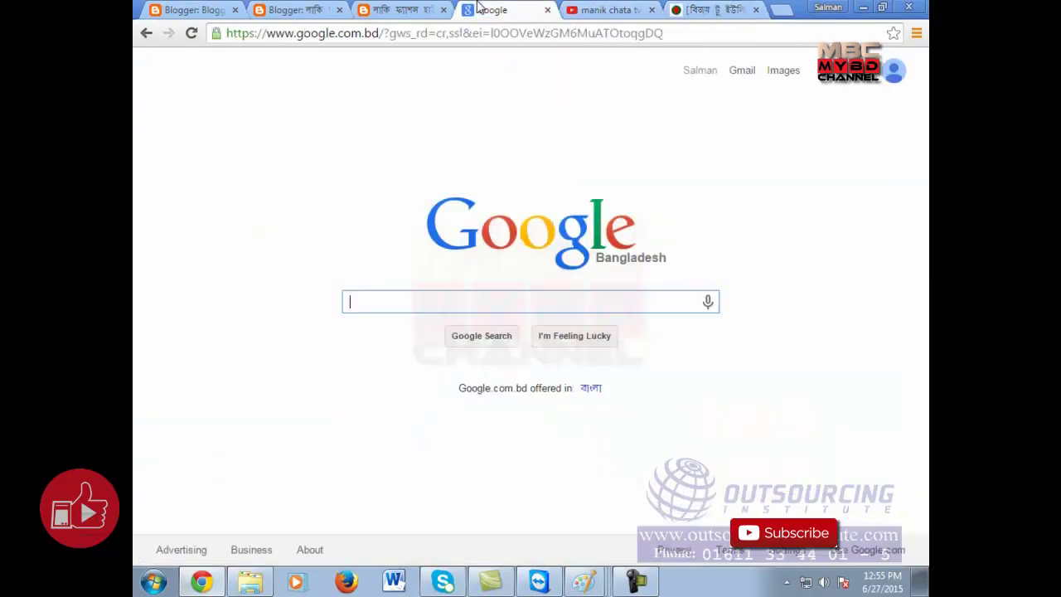
pyautogui.click(307, 8)
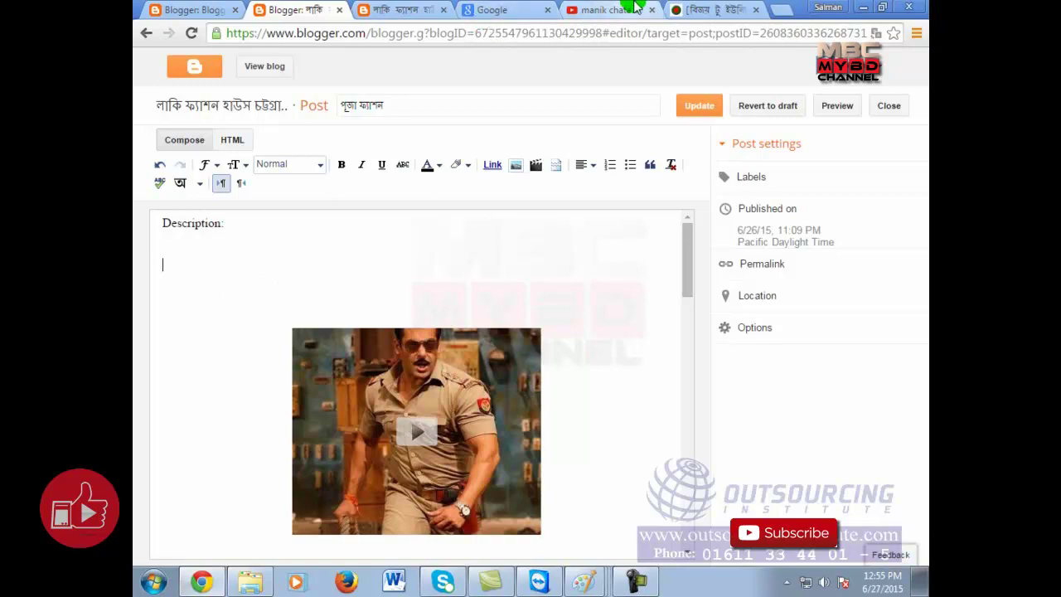
# Return to banglaconverter.com and insert "প্রথম" in front of "বাংলা সংবাদ" in the phonetic typing box.
pyautogui.click(711, 9)
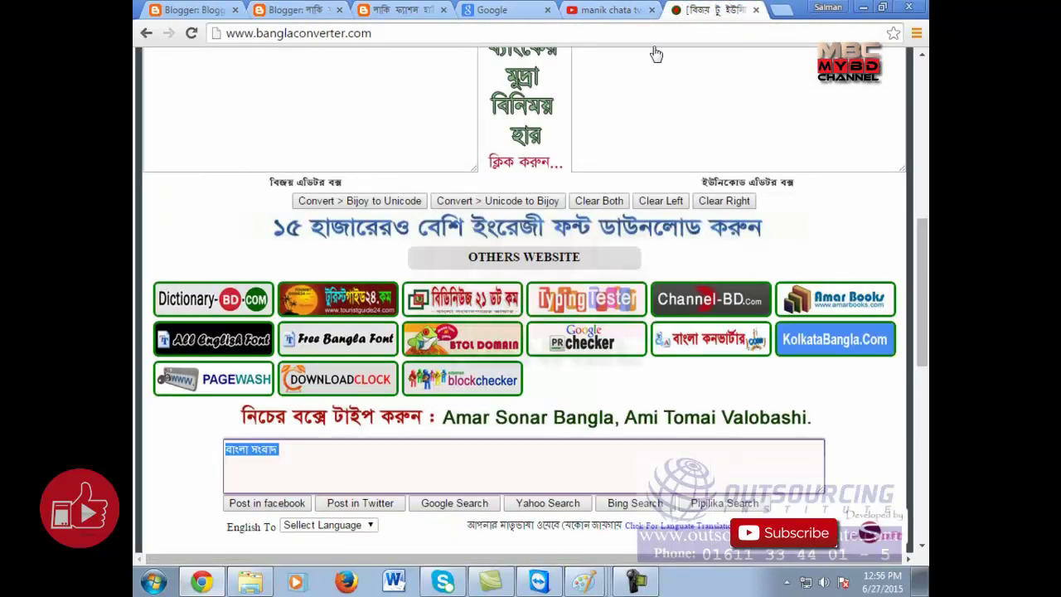
pyautogui.click(229, 442)
pyautogui.write('prothom')
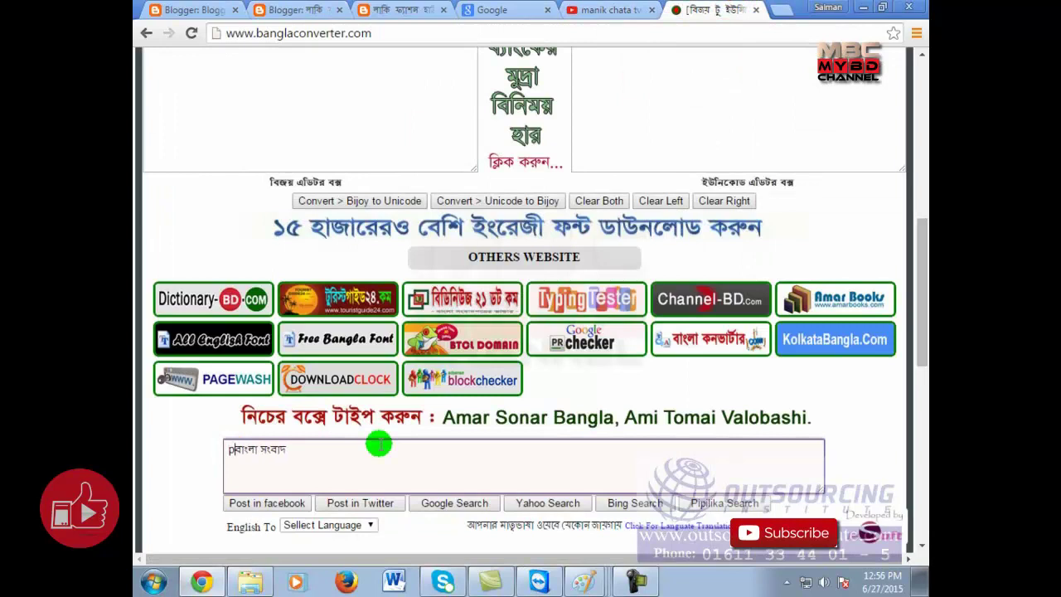
# Try to write "আলো" after "প্রথম" phonetically and erase the wrongly converted letters.
pyautogui.write(' el')
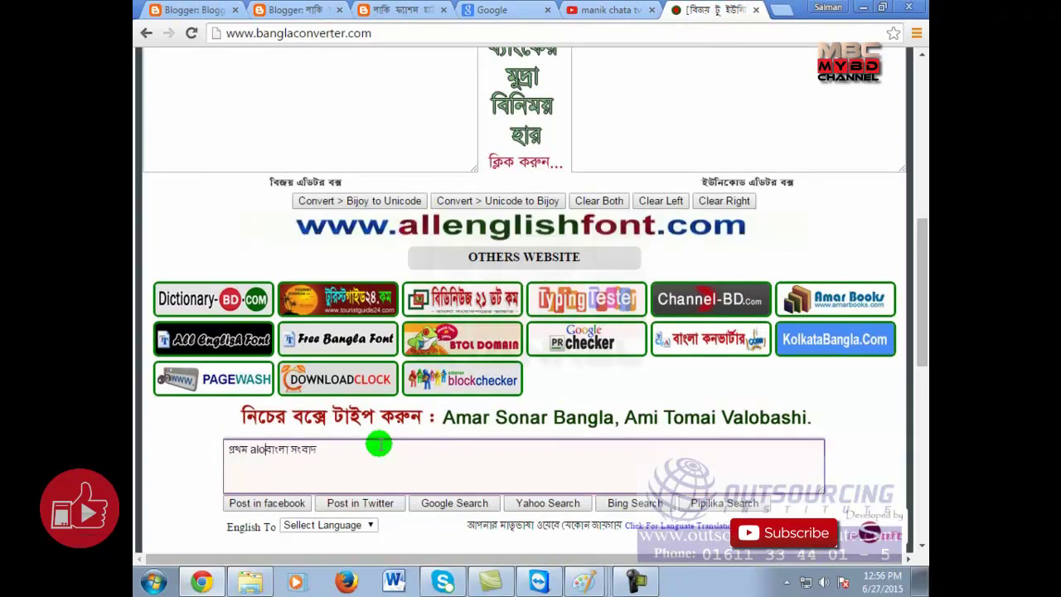
pyautogui.press('BackSpace')
pyautogui.press('BackSpace')
pyautogui.press('BackSpace')
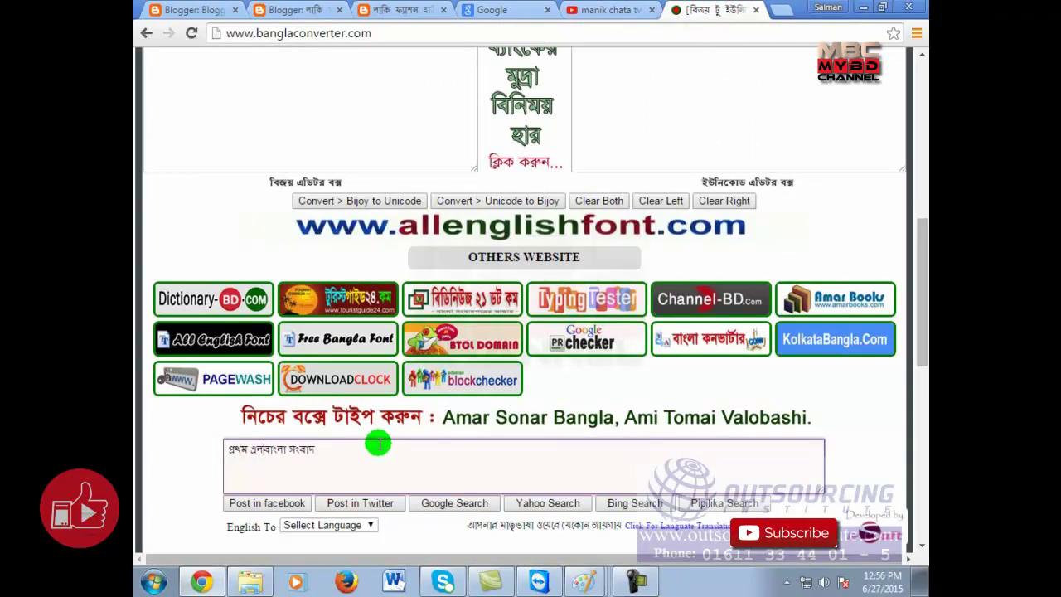
pyautogui.write('a')
pyautogui.press('BackSpace')
pyautogui.write('el')
pyautogui.press('BackSpace')
pyautogui.press('BackSpace')
pyautogui.press('BackSpace')
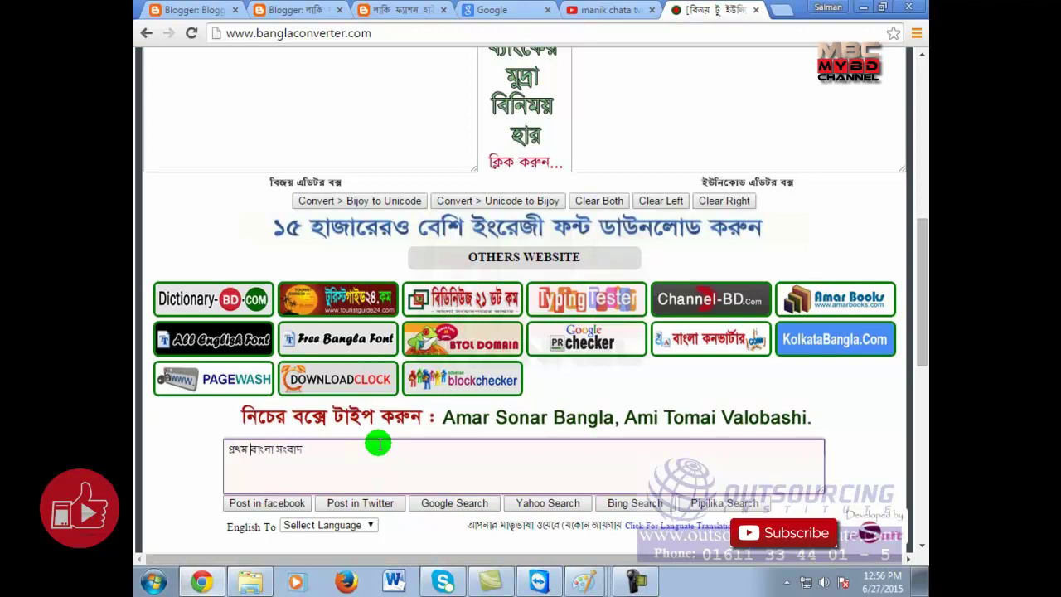
# Retry the word after "প্রথম" and delete the leftover "বাংলা সংবাদ" from the typing box.
pyautogui.write('a')
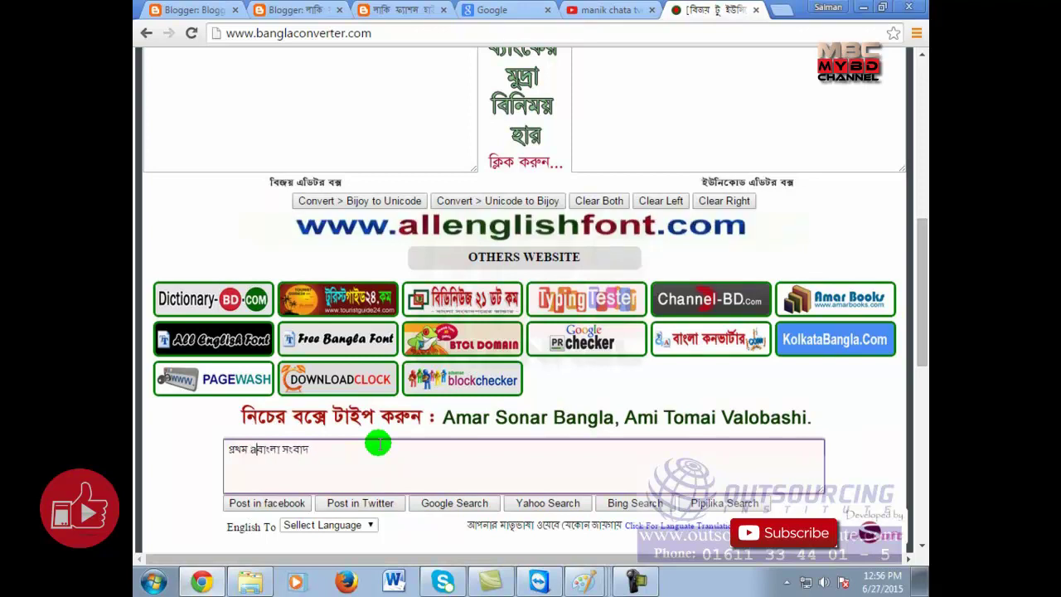
pyautogui.write('lw')
pyautogui.press('Delete')
pyautogui.press('Delete')
pyautogui.press('Delete')
pyautogui.press('Delete')
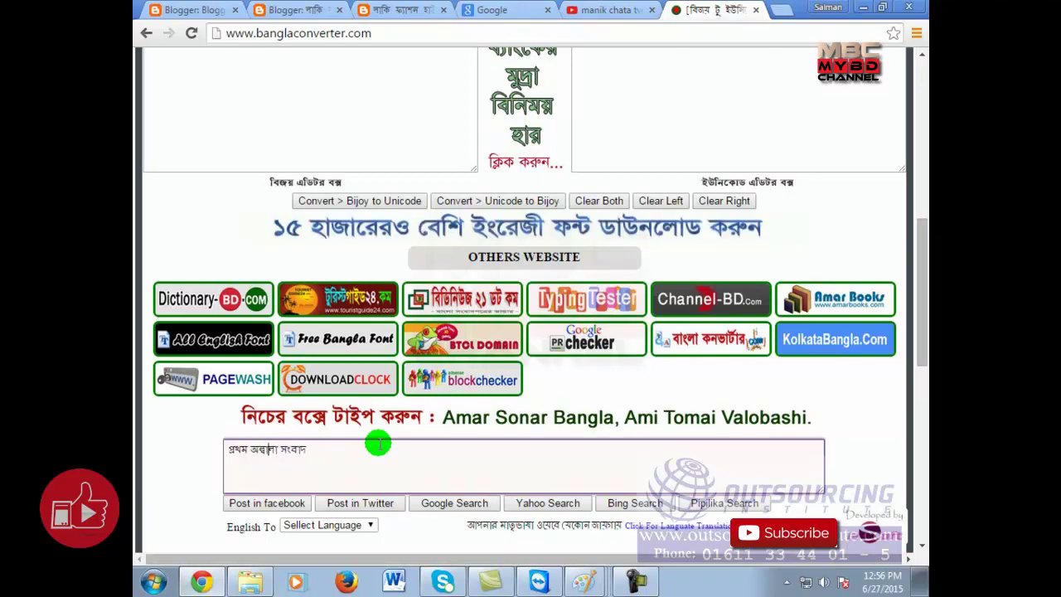
# Replace the incorrect word after "প্রথম" with "আলো", using the phonetic spelling "aalo".
pyautogui.click(377, 445)
pyautogui.doubleClick(380, 445)
pyautogui.write('soal')
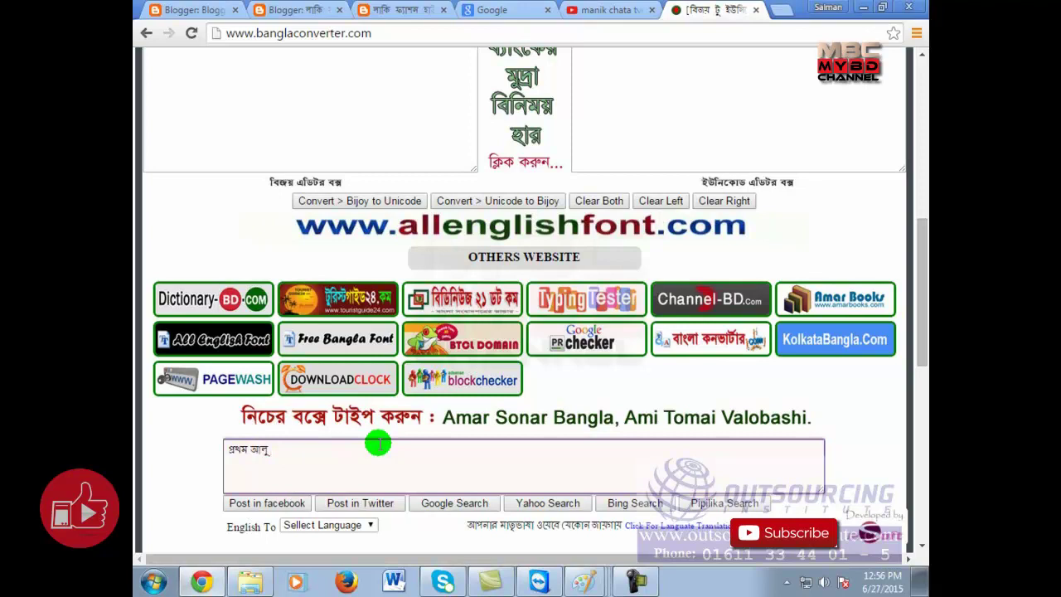
pyautogui.write('u')
pyautogui.press('Escape')
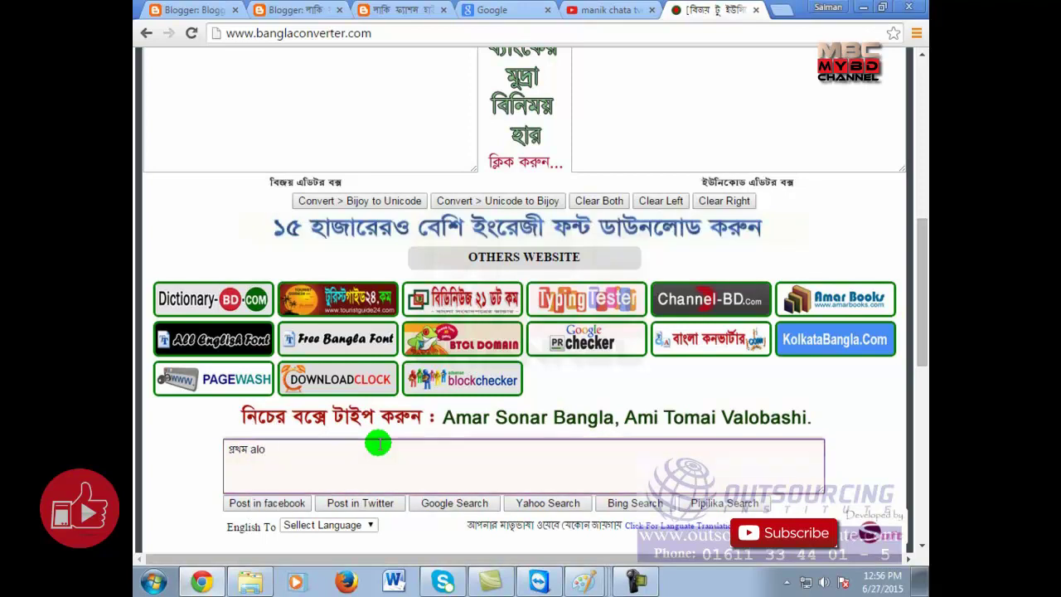
pyautogui.press('BackSpace')
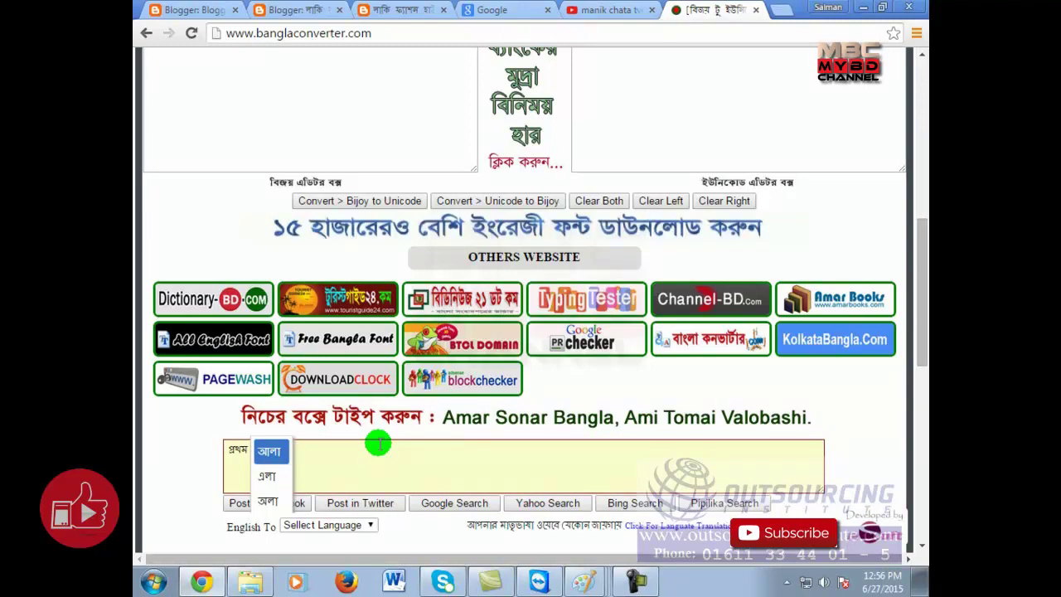
pyautogui.write('aalo')
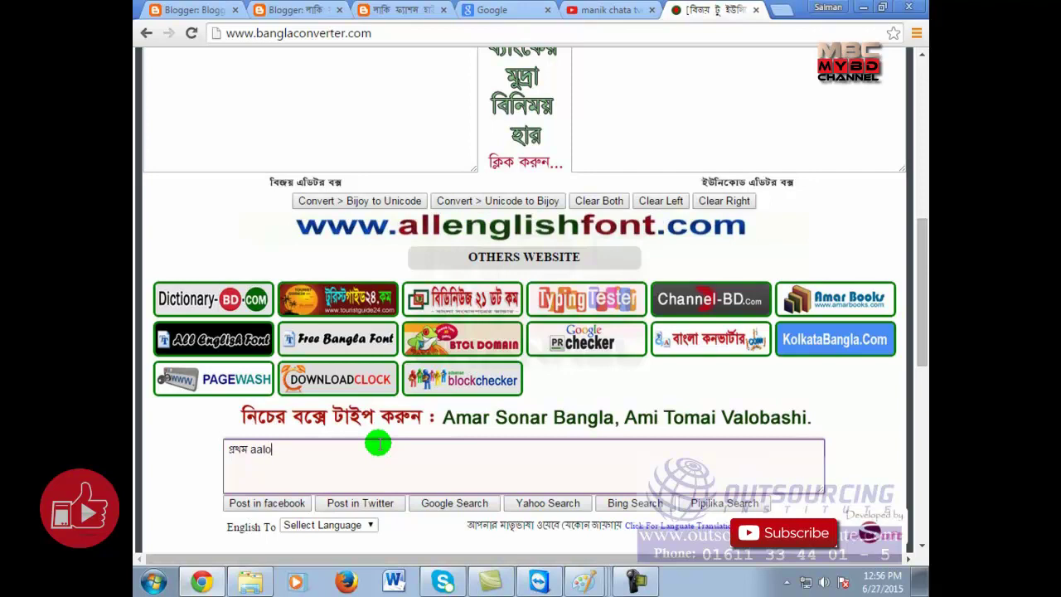
# Add "বাংলা song" after "প্রথম আলো" in the typing box, then erase these extra words.
pyautogui.write('bangla')
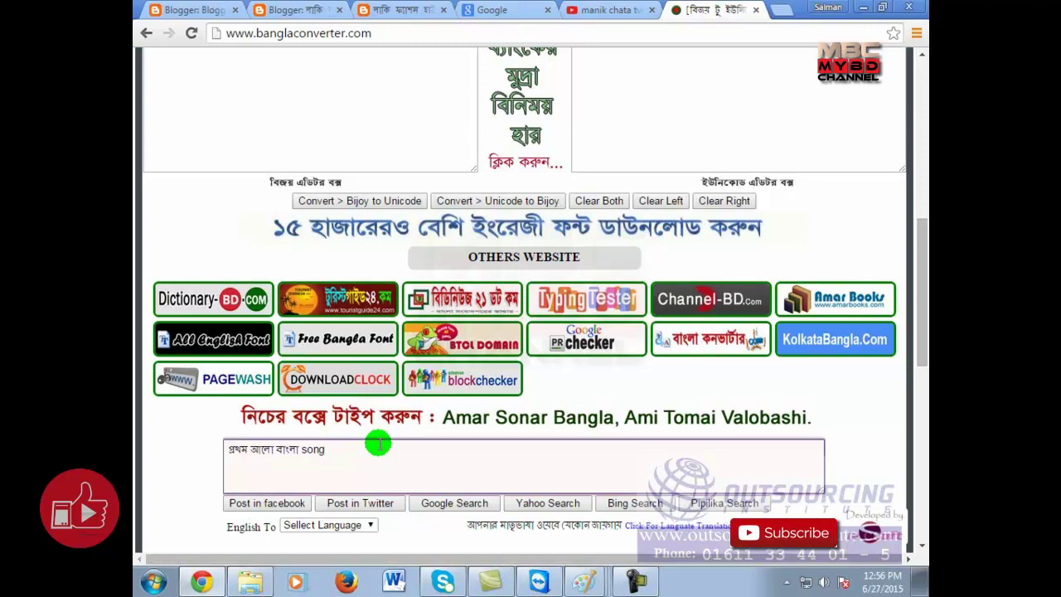
pyautogui.press('BackSpace')
pyautogui.press('BackSpace')
pyautogui.press('BackSpace')
pyautogui.press('BackSpace')
pyautogui.press('BackSpace')
pyautogui.press('BackSpace')
pyautogui.press('BackSpace')
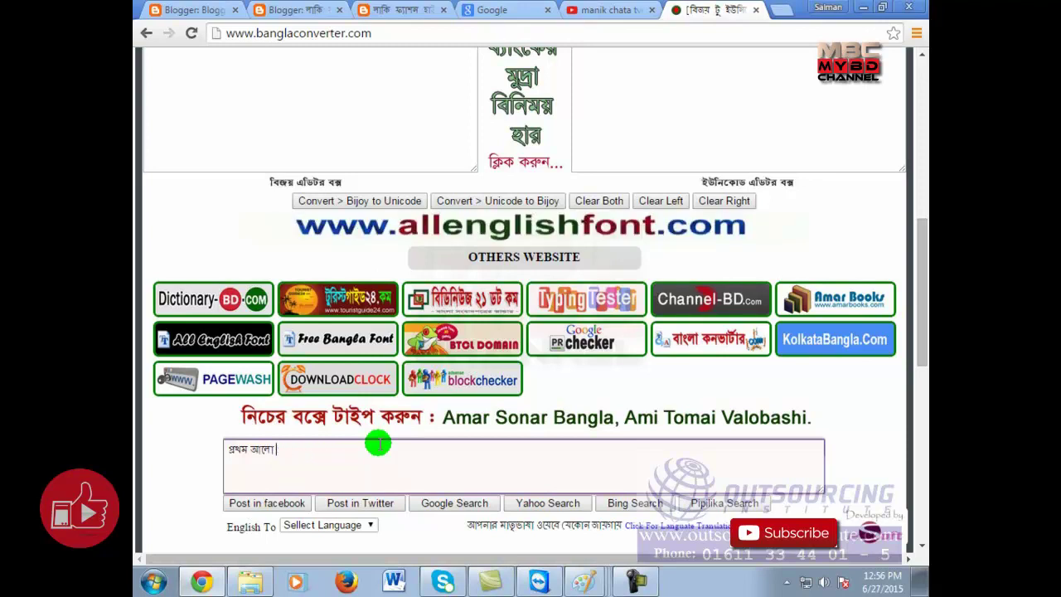
# Copy "প্রথম আলো" from the converter and paste it into the পূজা ফ্যাশন post below "Description:".
pyautogui.moveTo(378, 444); pyautogui.dragTo(216, 445)
pyautogui.hotkey('ctrl', 'c')
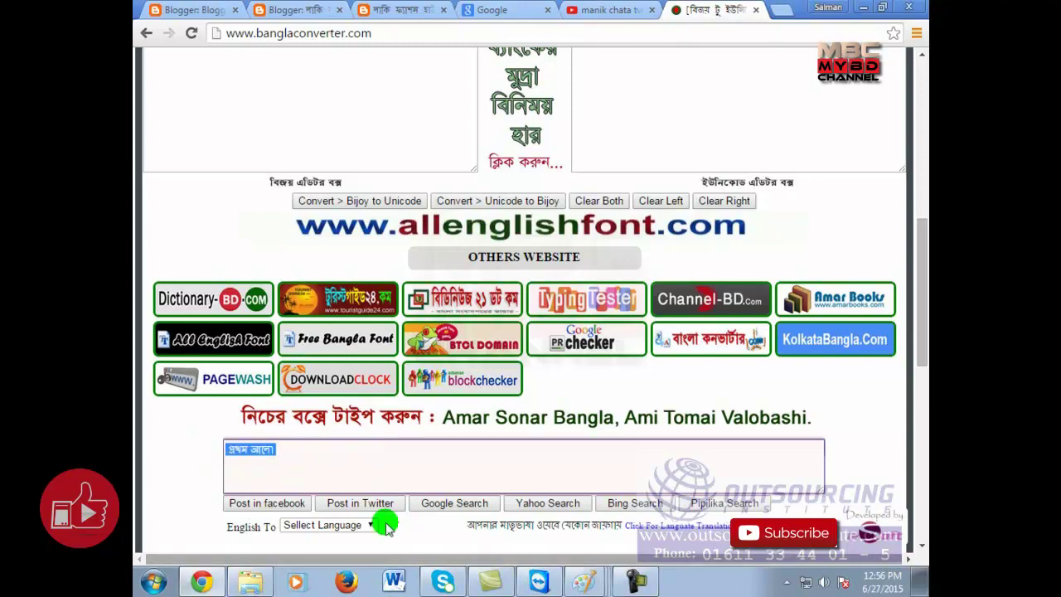
pyautogui.click(497, 10)
pyautogui.click(370, 8)
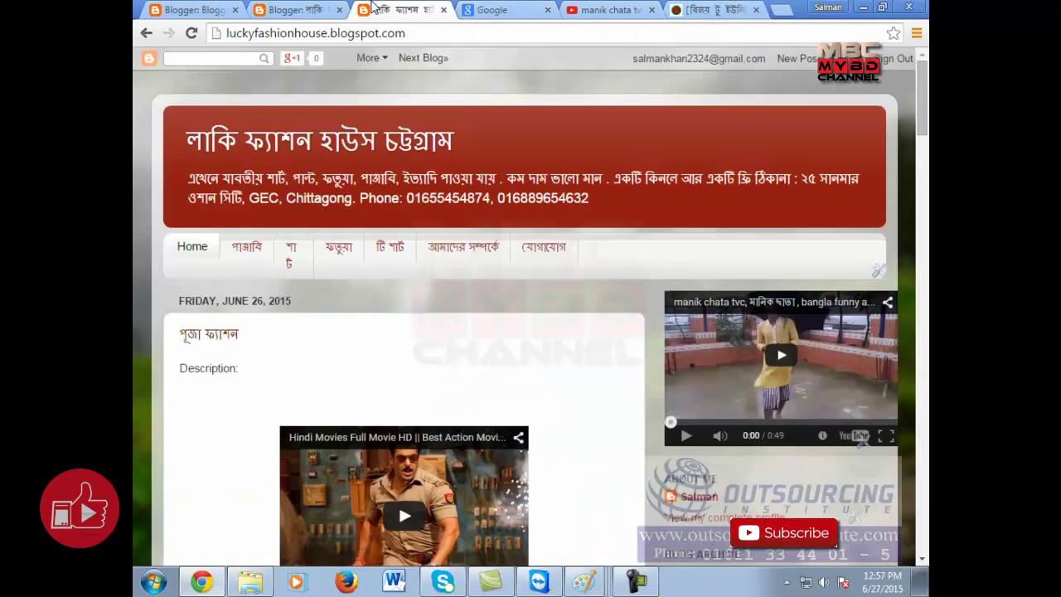
pyautogui.click(274, 8)
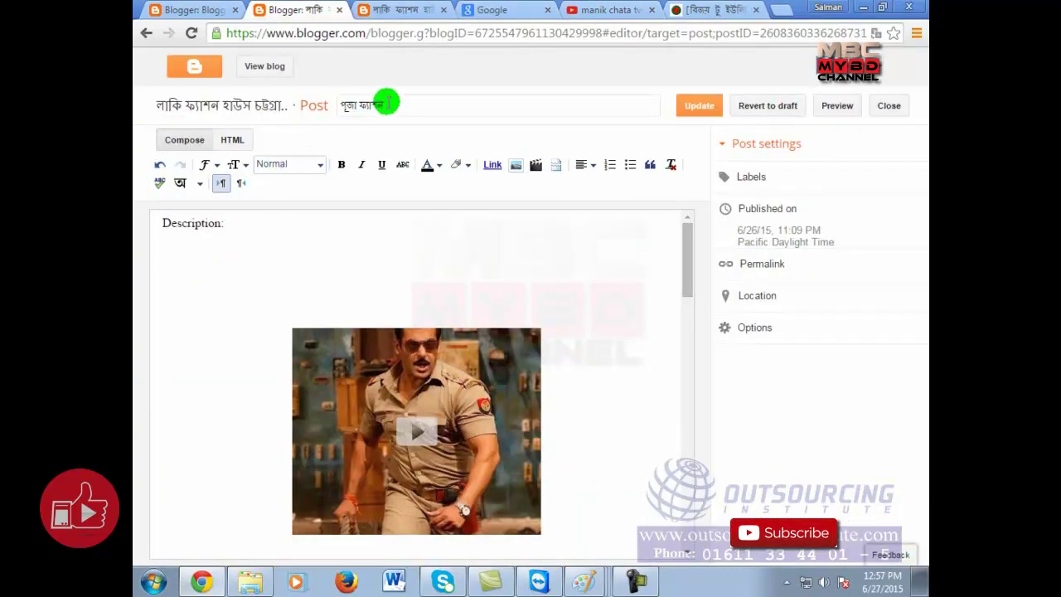
pyautogui.rightClick(207, 264)
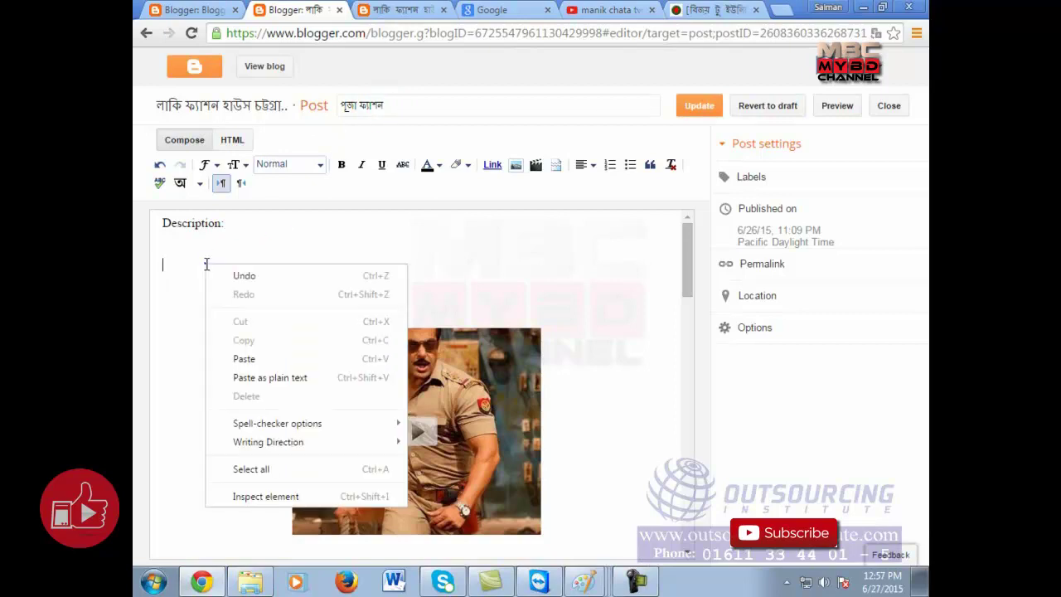
pyautogui.click(255, 245)
pyautogui.click(203, 275)
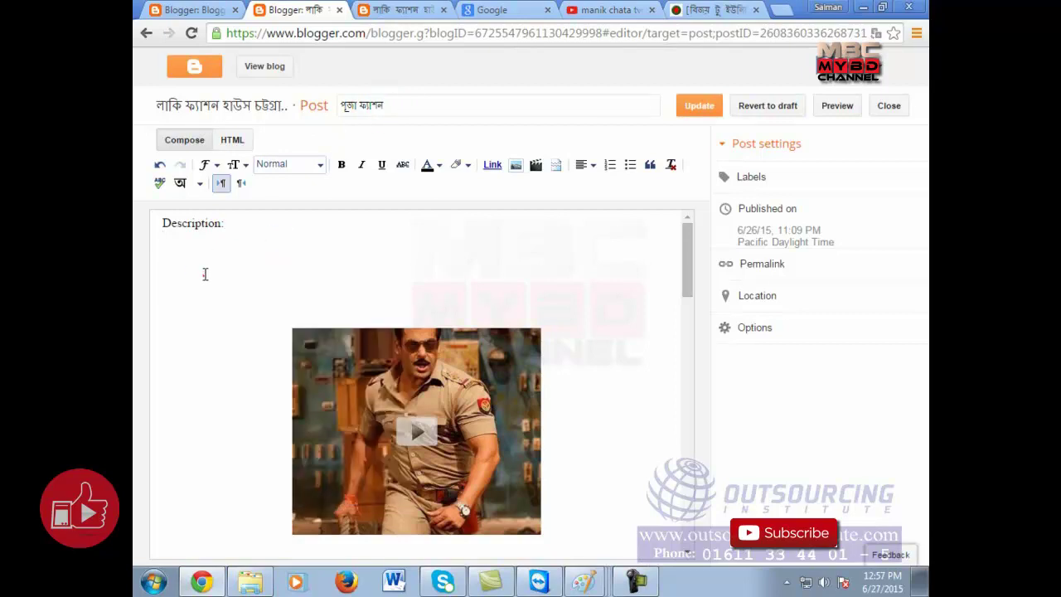
pyautogui.hotkey('ctrl', 'v')
# Select the pasted "প্রথম আলো" in the post and increase its font size twice.
pyautogui.moveTo(234, 284); pyautogui.dragTo(150, 270)
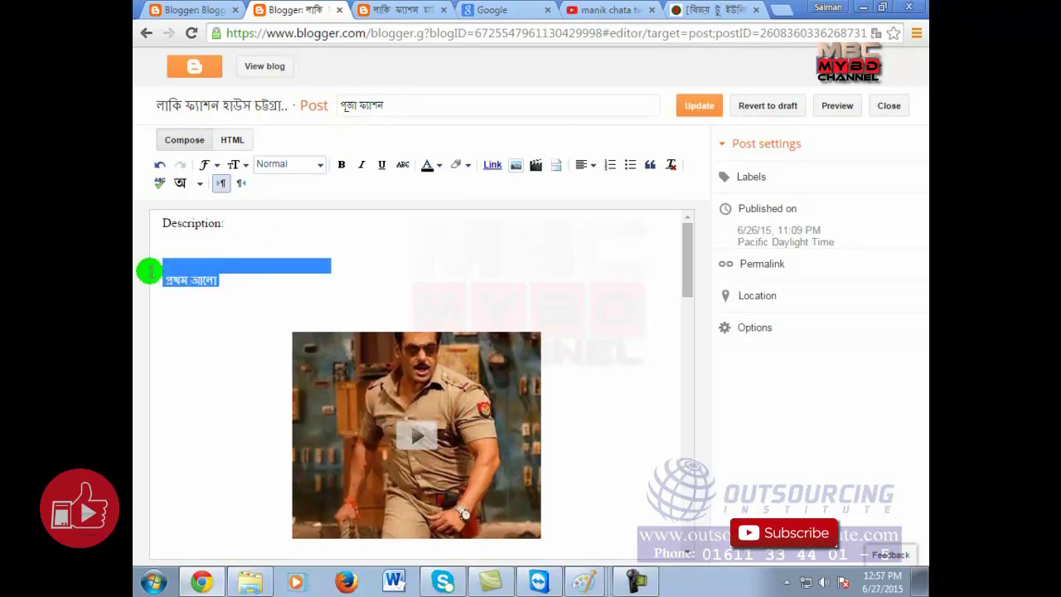
pyautogui.moveTo(235, 286); pyautogui.dragTo(158, 279)
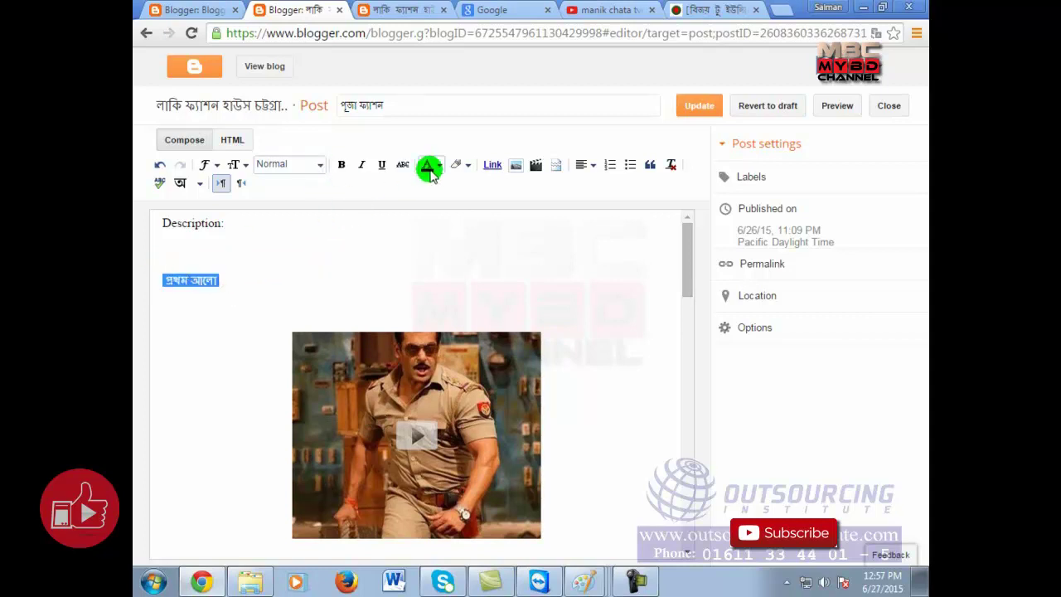
pyautogui.click(241, 165)
pyautogui.click(285, 244)
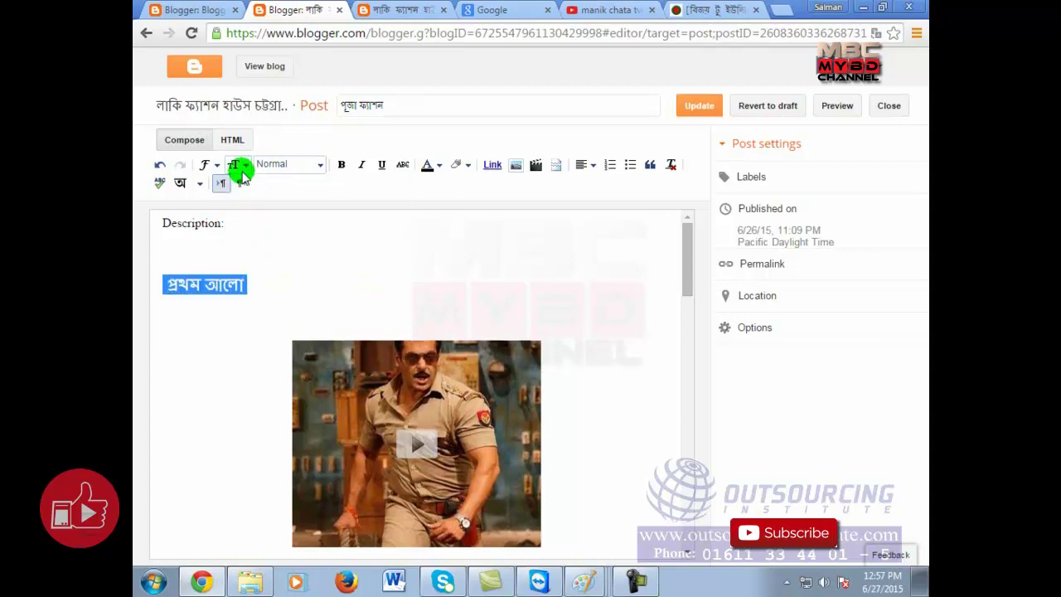
pyautogui.click(237, 165)
pyautogui.click(290, 274)
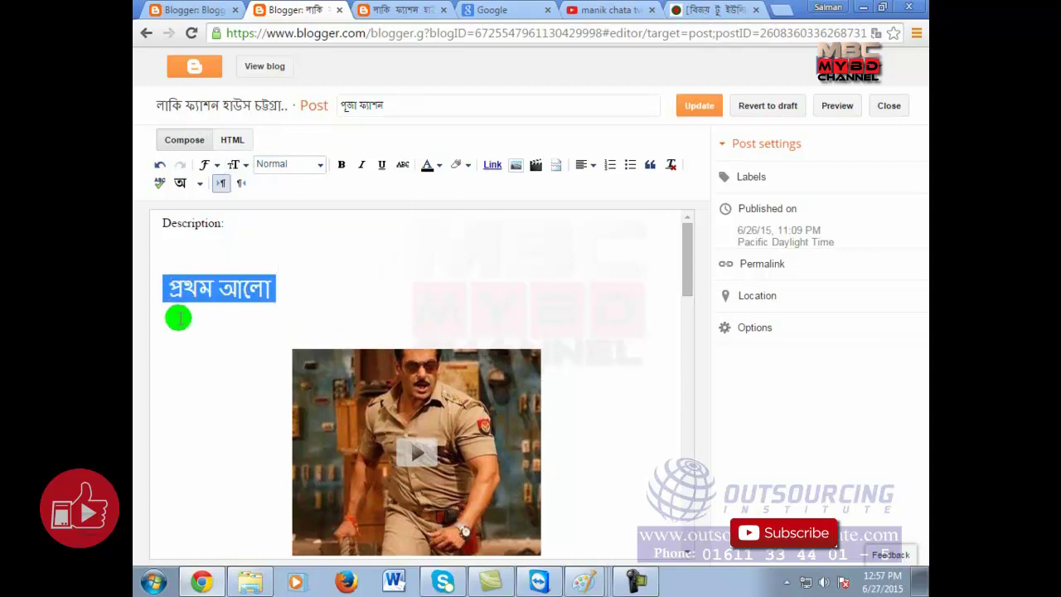
# Indent "প্রথম আলো" with leading spaces and make the text bold.
pyautogui.click(170, 287)
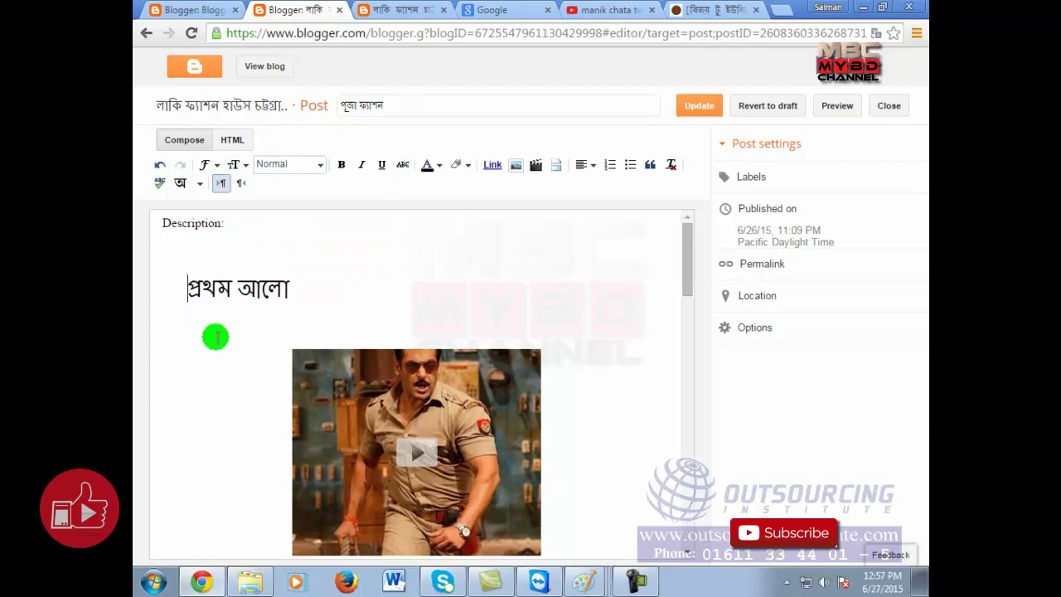
pyautogui.moveTo(305, 296); pyautogui.dragTo(171, 276)
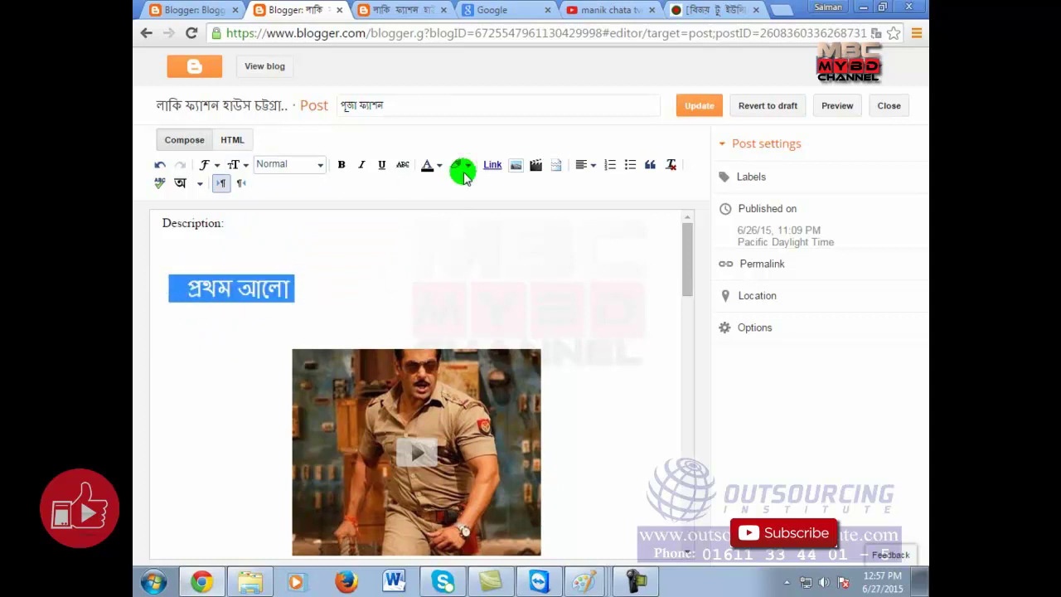
pyautogui.click(340, 165)
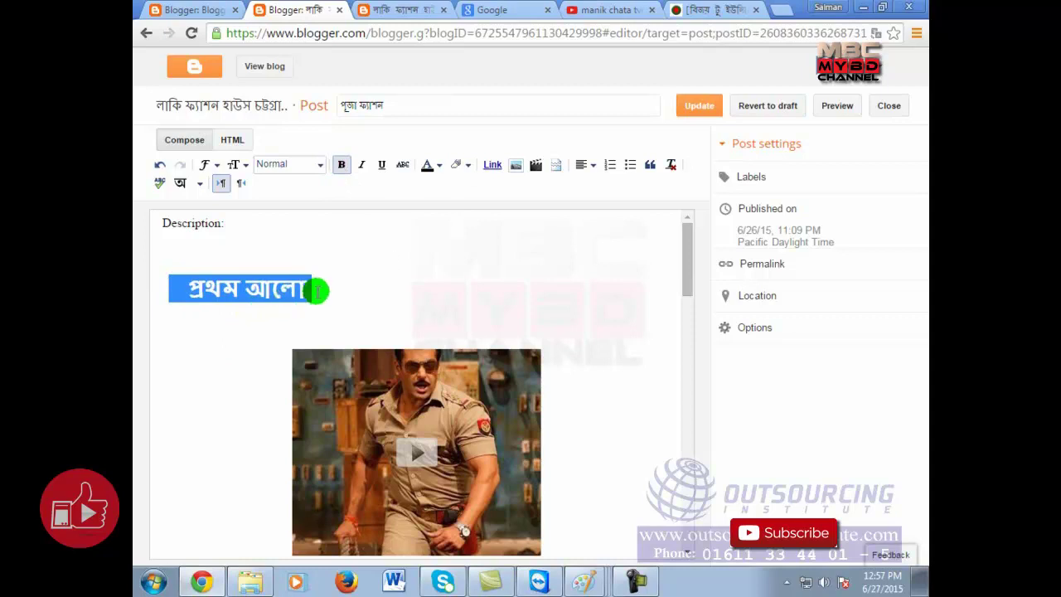
pyautogui.click(317, 290)
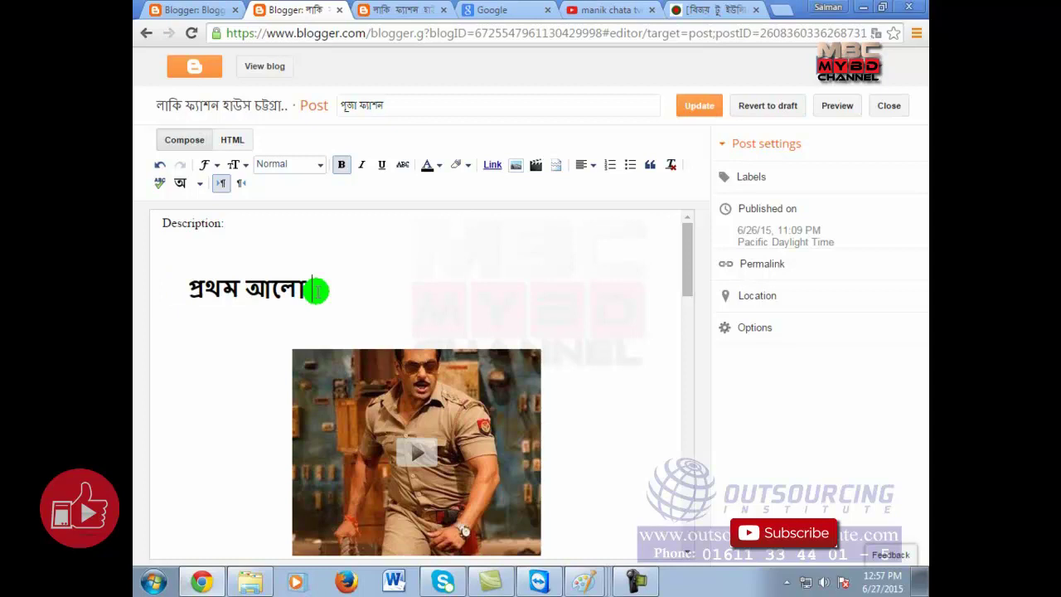
pyautogui.moveTo(317, 288); pyautogui.dragTo(187, 288)
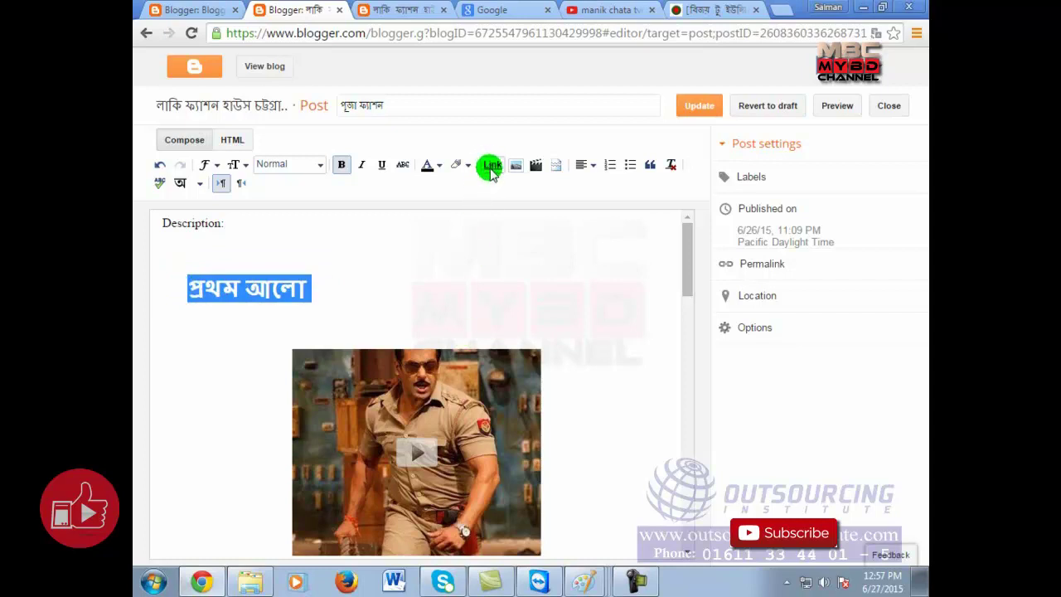
pyautogui.click(492, 165)
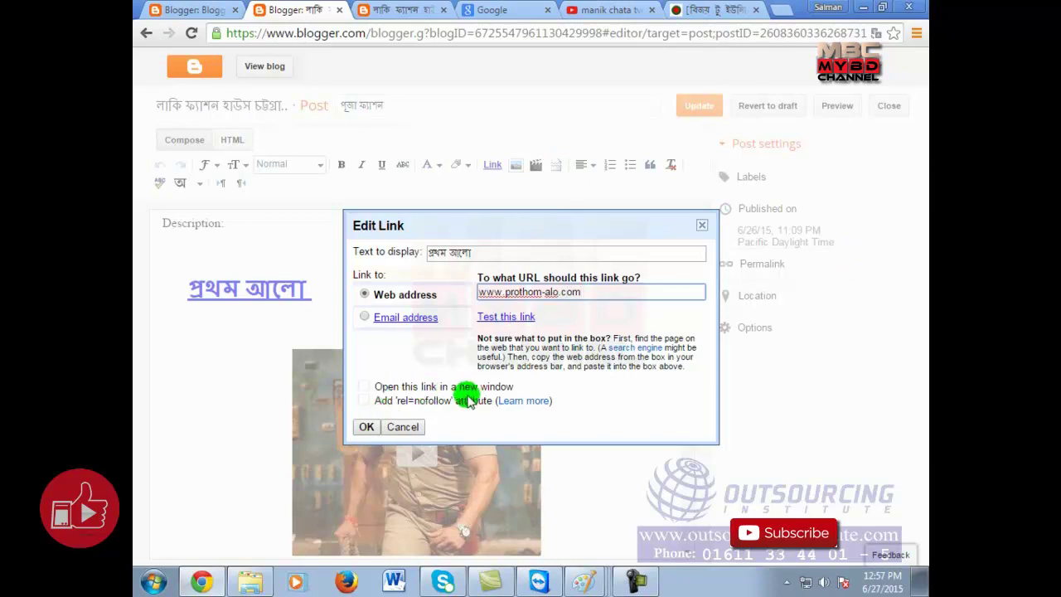
pyautogui.click(363, 388)
pyautogui.click(365, 426)
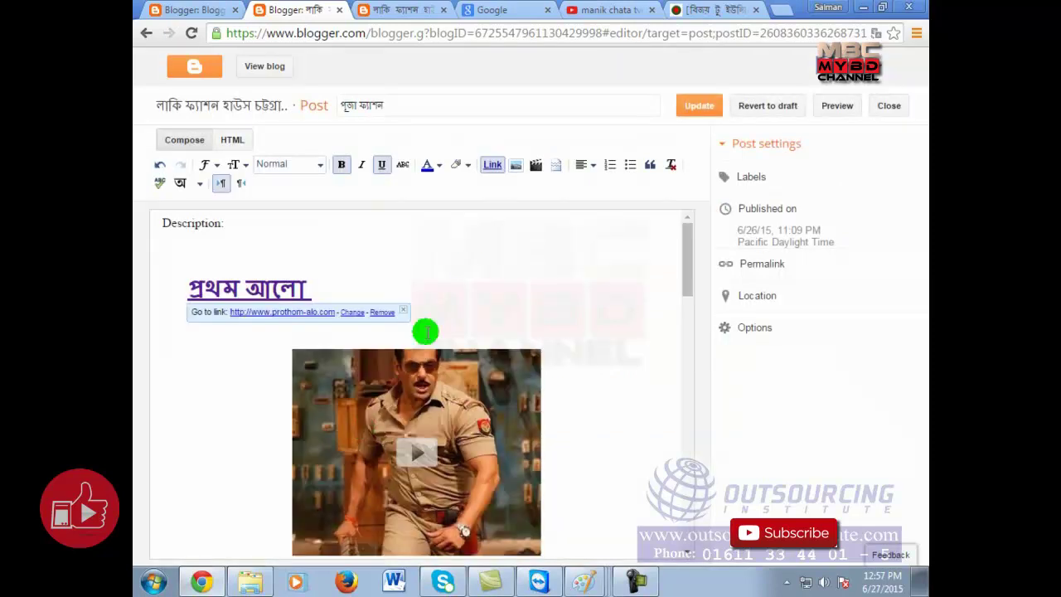
# Dismiss the link pop-up below "প্রথম আলো" and update the পূজা ফ্যাশন post.
pyautogui.click(469, 266)
pyautogui.click(322, 300)
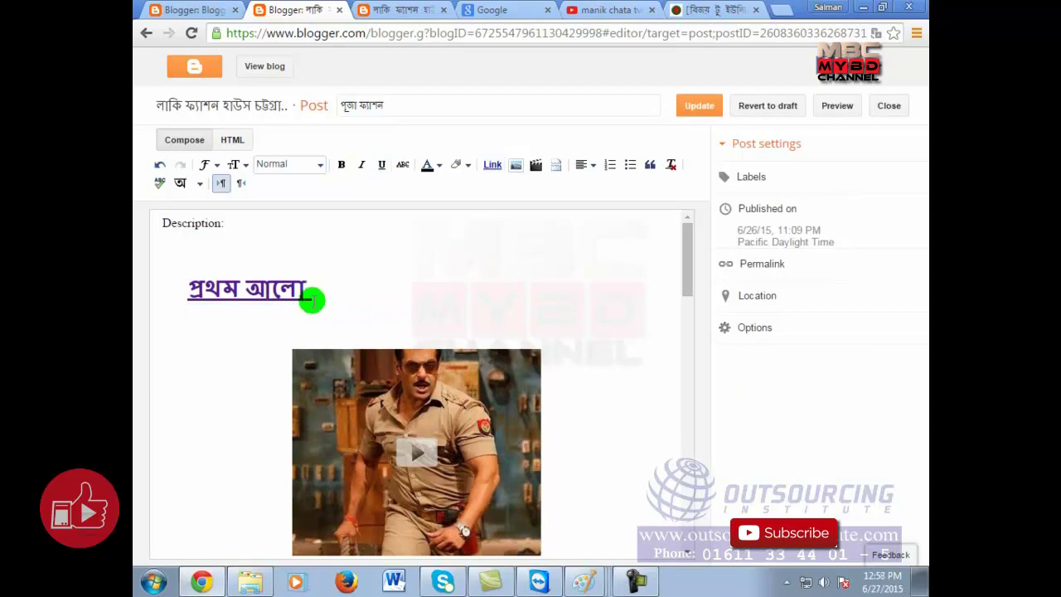
pyautogui.click(707, 108)
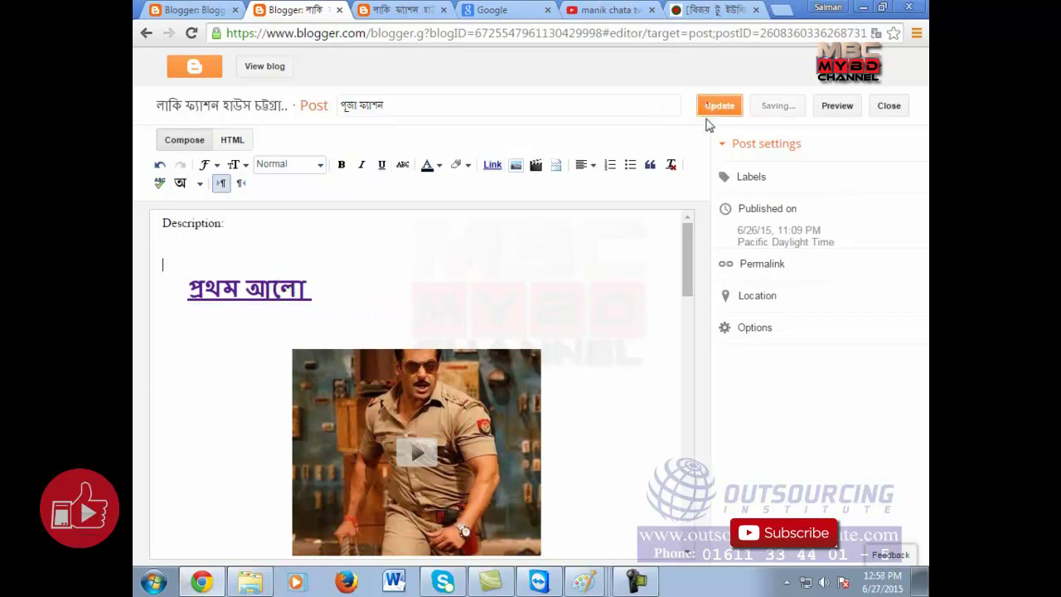
# Reload the published blog, test the "প্রথম আলো" link in the পূজা ফ্যাশন post, and return to the blog.
pyautogui.click(394, 8)
pyautogui.rightClick(499, 341)
pyautogui.click(547, 395)
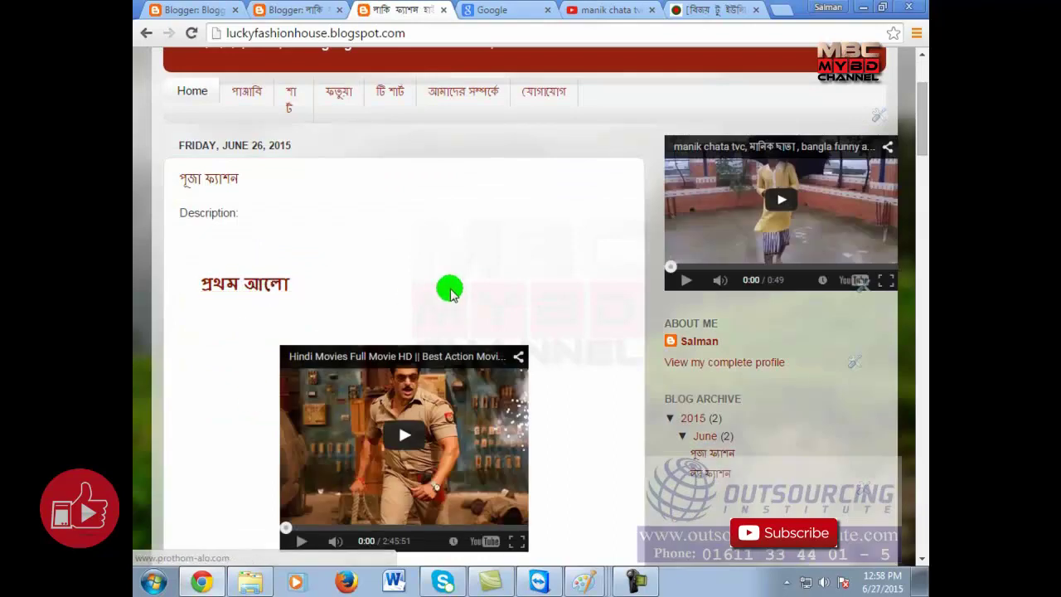
pyautogui.click(251, 286)
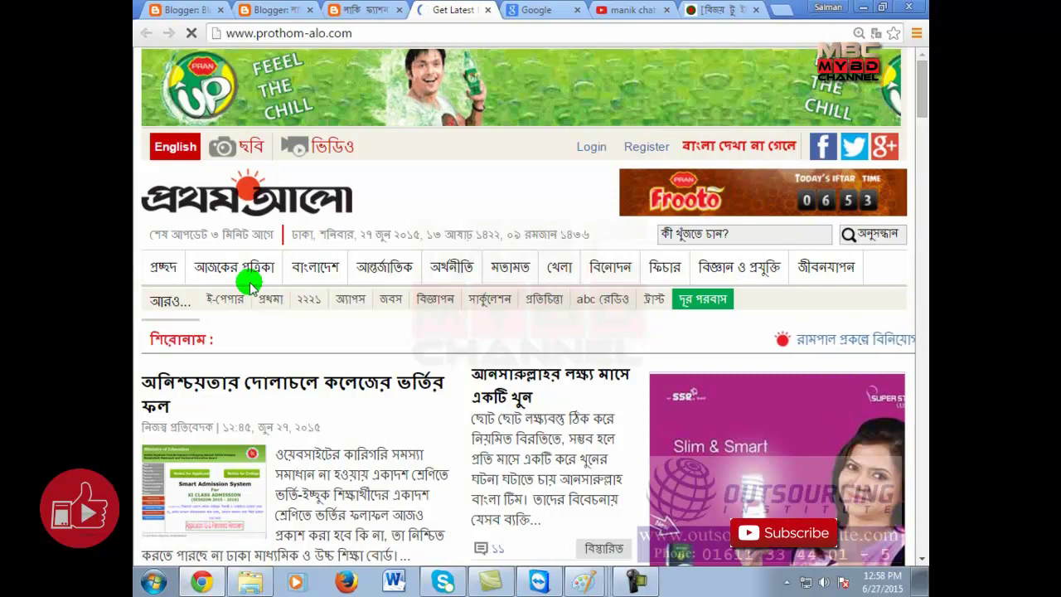
pyautogui.hotkey('ctrl', 'shift', 'Tab')
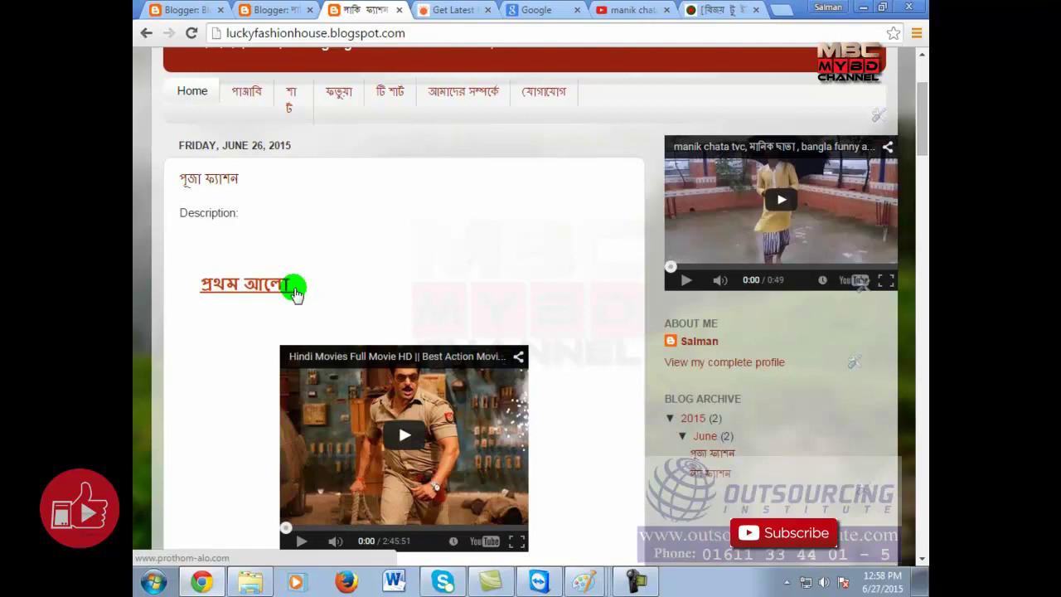
# Check the handwritten topic list in Paint, and open image.google.com in a new Chrome tab.
pyautogui.click(584, 580)
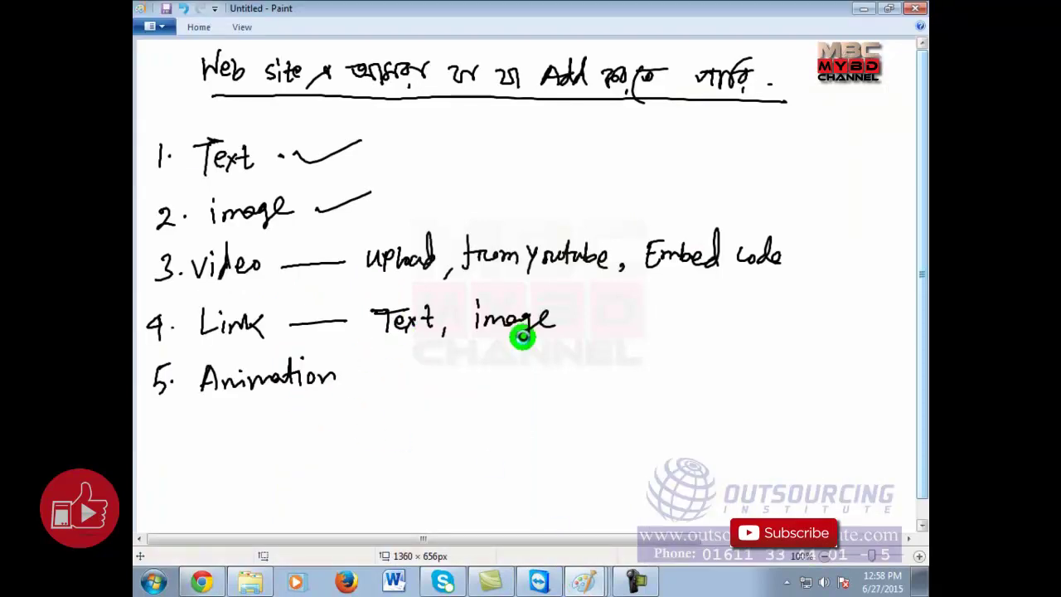
pyautogui.click(864, 8)
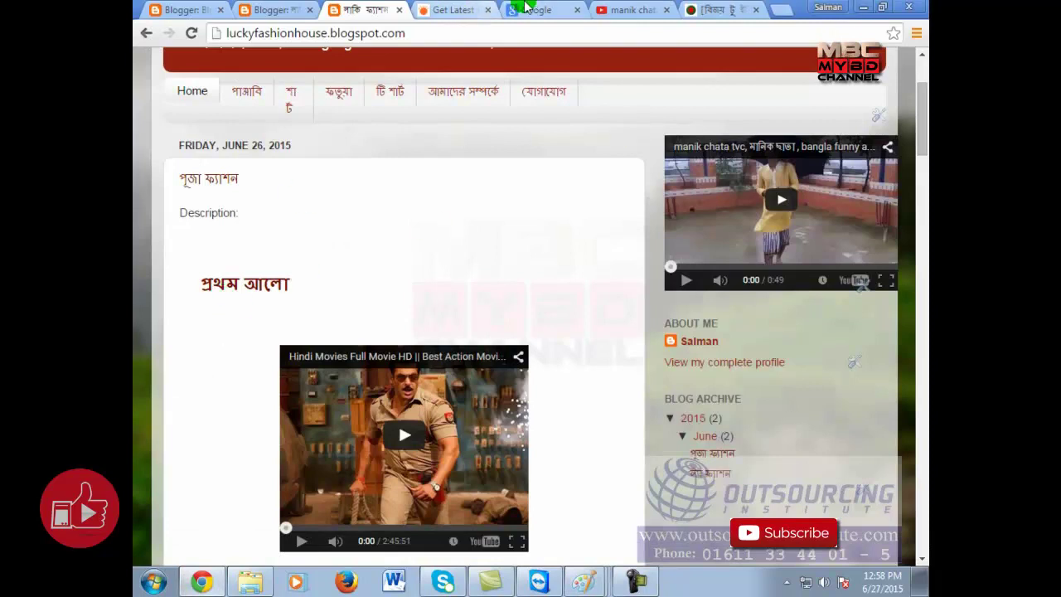
pyautogui.click(781, 10)
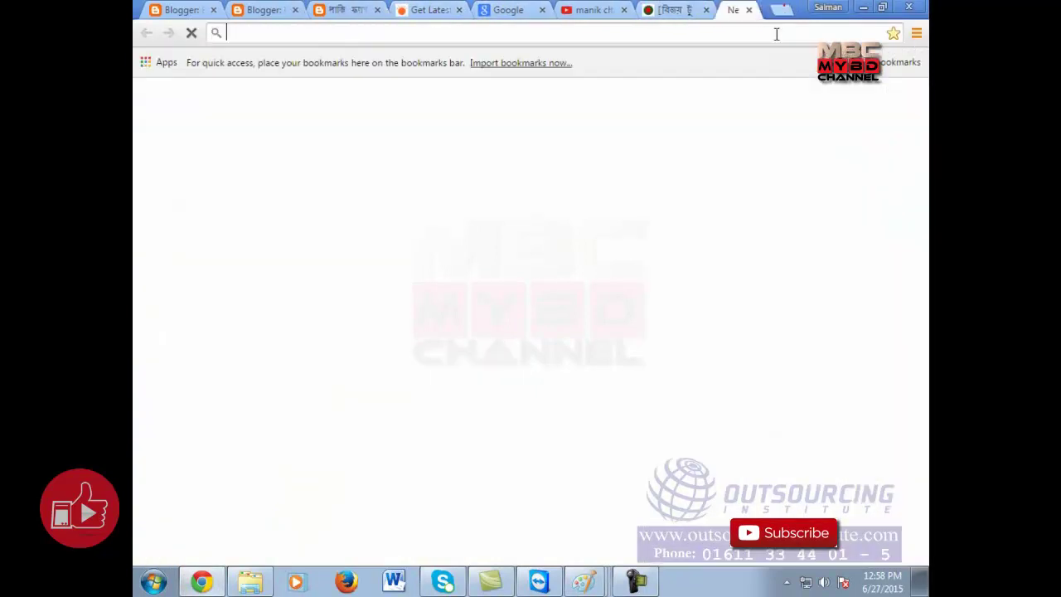
pyautogui.click(775, 34)
pyautogui.write('image.google.com')
pyautogui.press('Return')
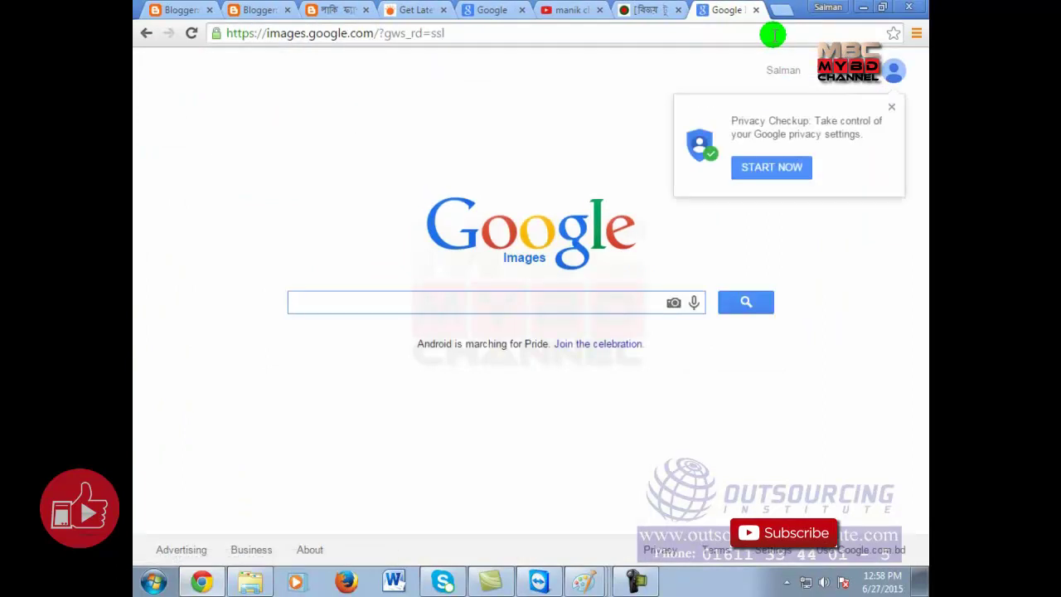
# Search Google Images for "image" and skim the results.
pyautogui.write('image')
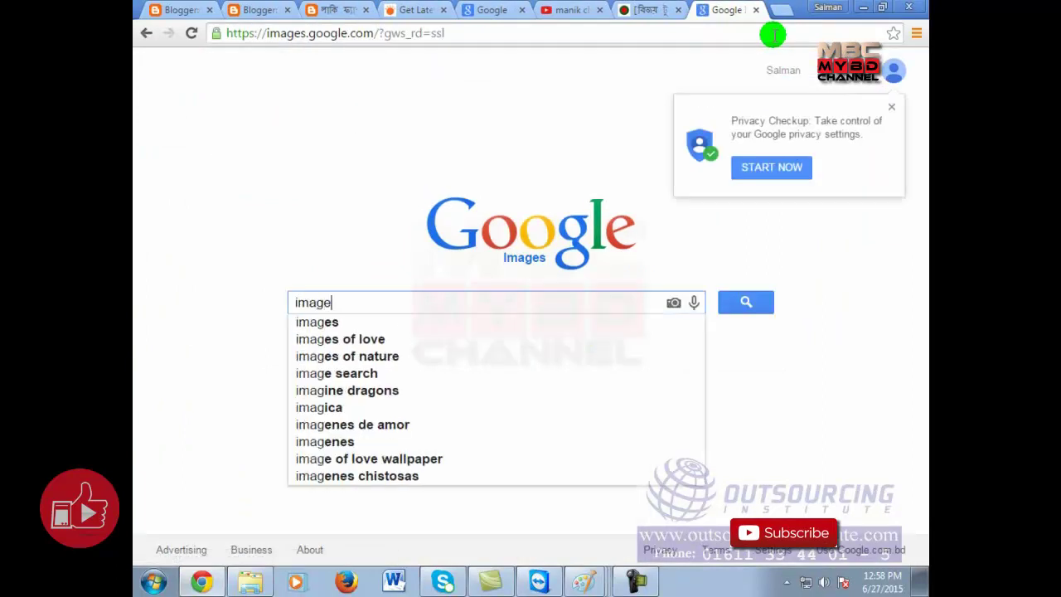
pyautogui.press('Return')
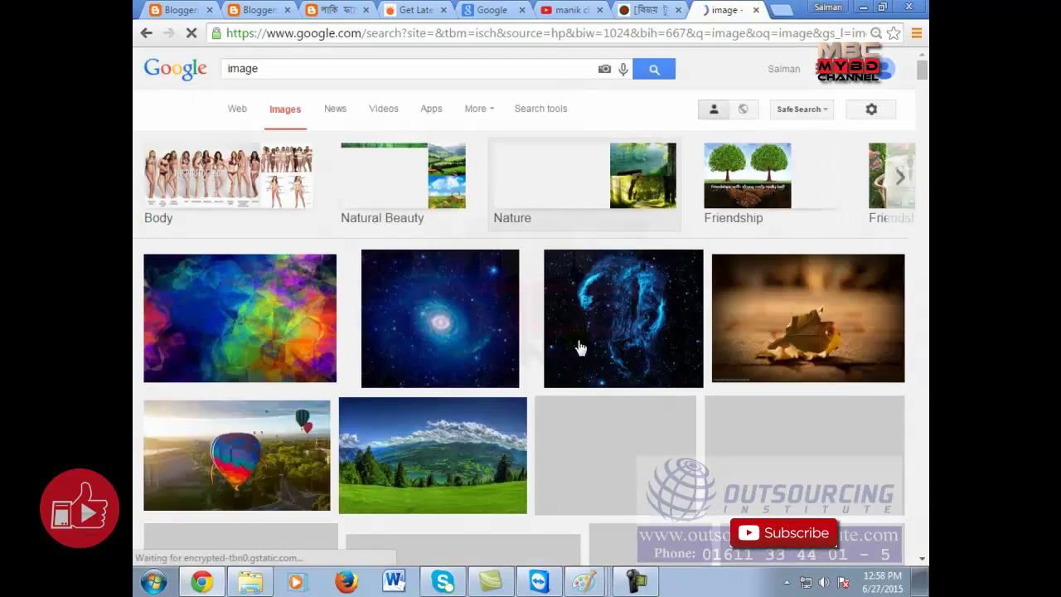
pyautogui.scroll(-3, 608, 407)
pyautogui.scroll(4, 619, 405)
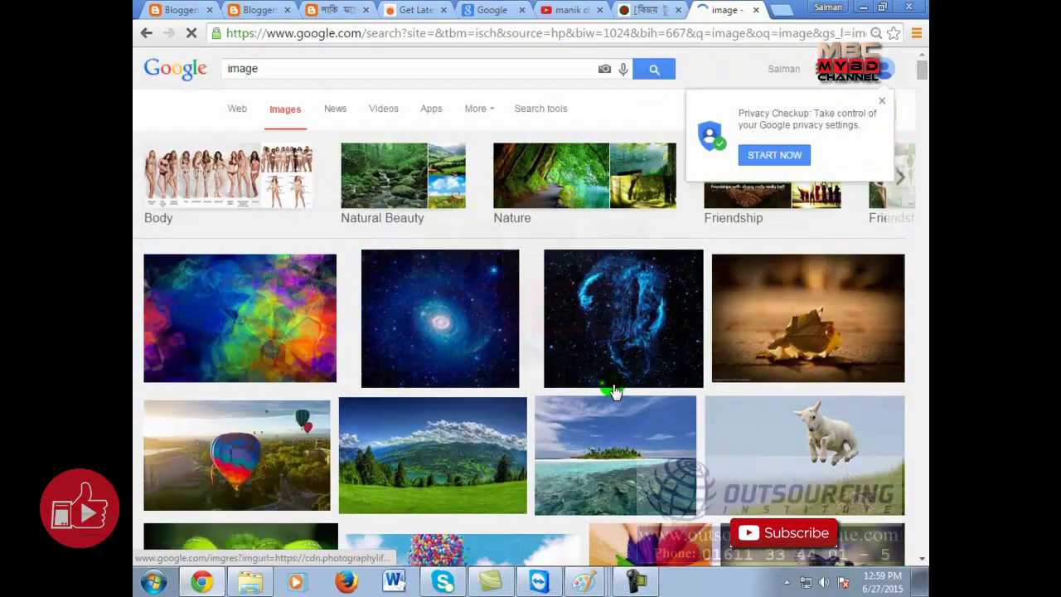
# Replace the image search term with "prothom alo" and run the search.
pyautogui.click(282, 70)
pyautogui.press('BackSpace')
pyautogui.press('BackSpace')
pyautogui.press('BackSpace')
pyautogui.press('BackSpace')
pyautogui.press('BackSpace')
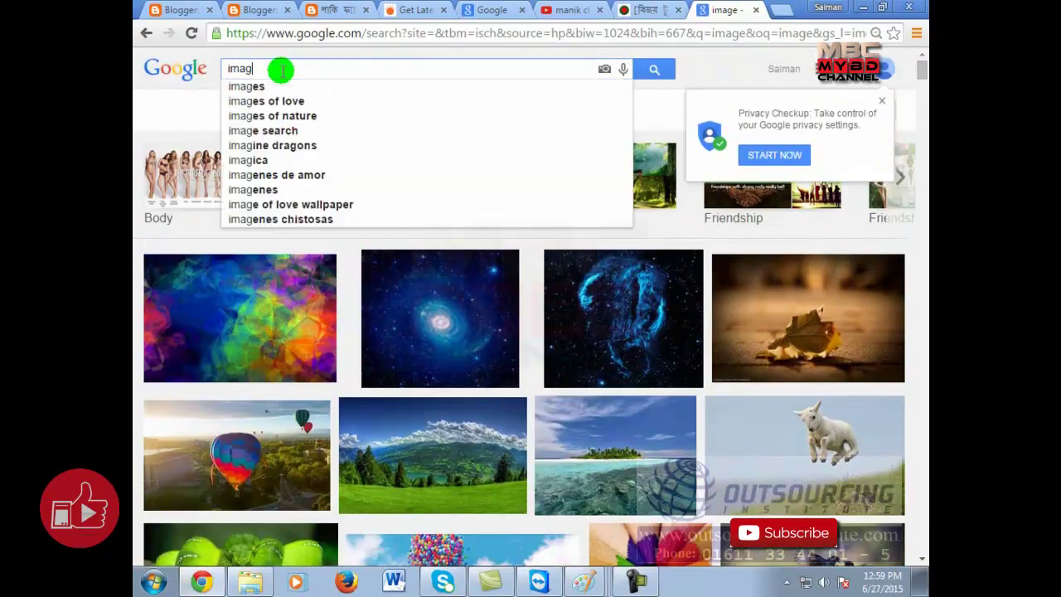
pyautogui.write('prothom alo')
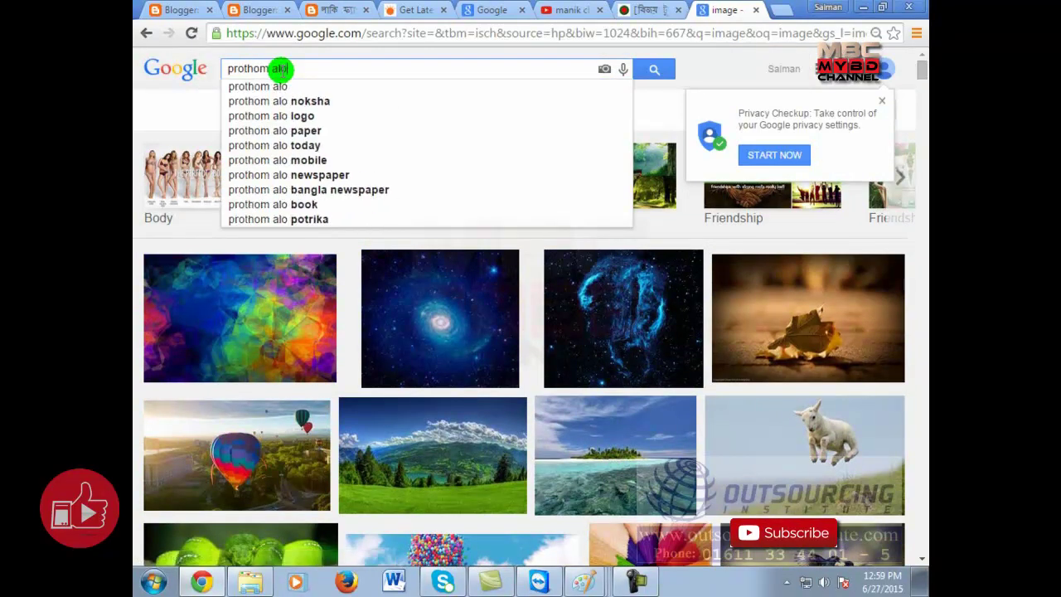
pyautogui.press('Return')
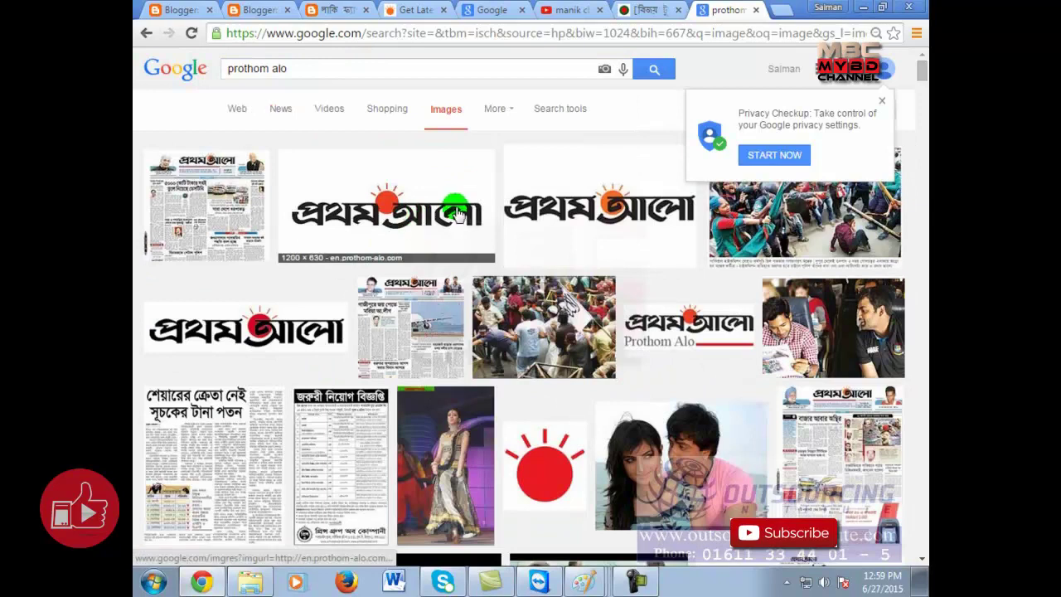
# Open the ferdous.org Prothom Alo logo from the results and save it as PrathomAlo.gif in the Music library.
pyautogui.scroll(-1, 331, 236)
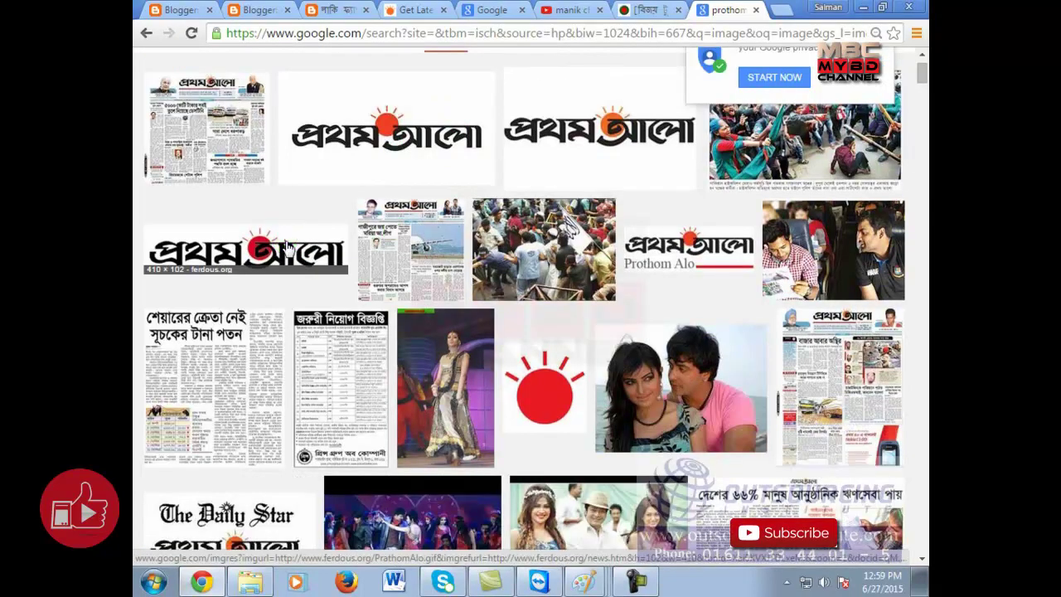
pyautogui.click(285, 236)
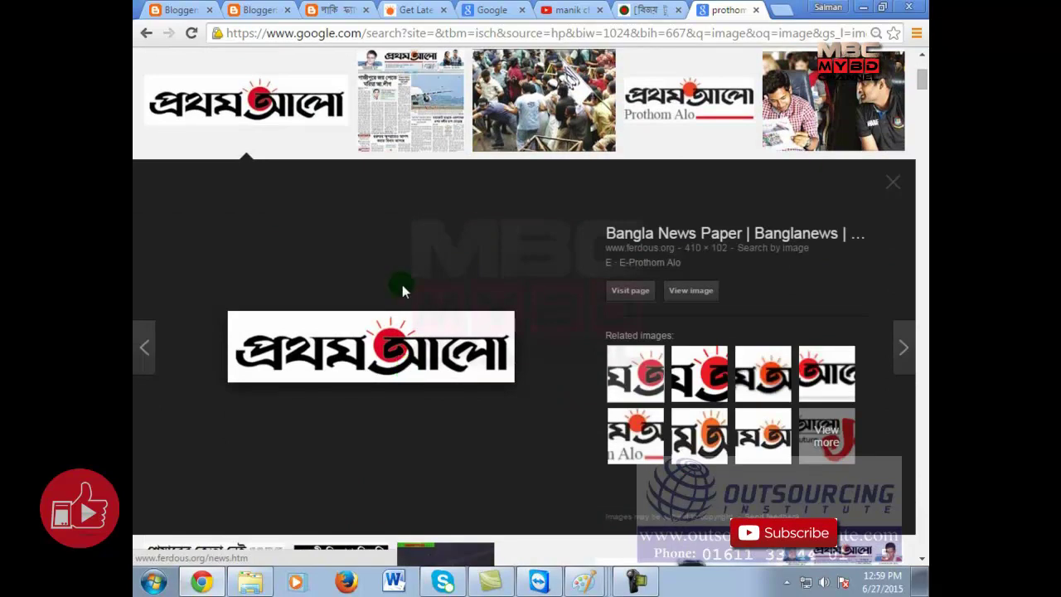
pyautogui.rightClick(415, 337)
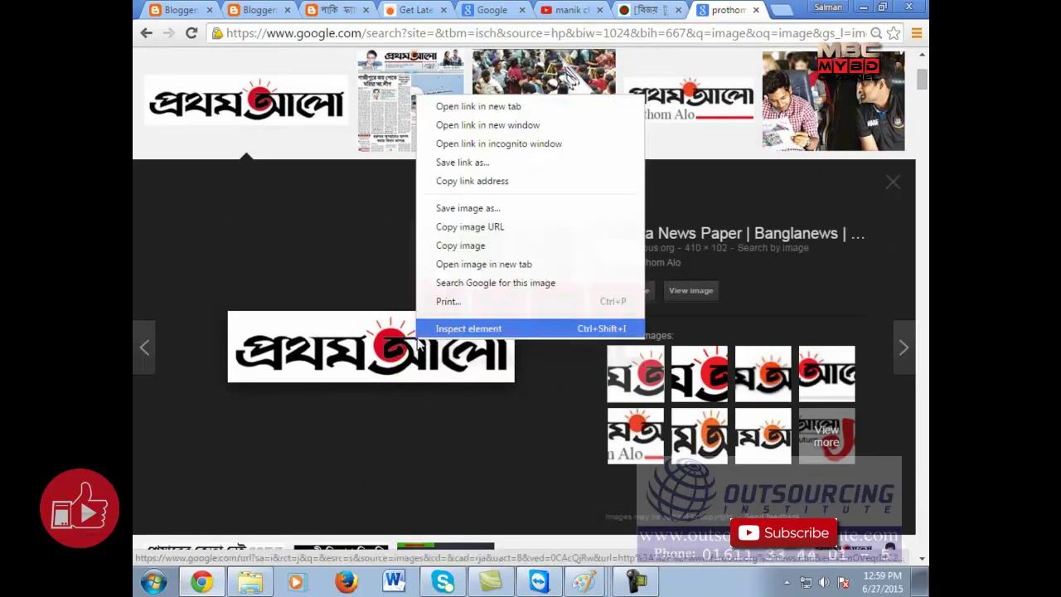
pyautogui.click(487, 208)
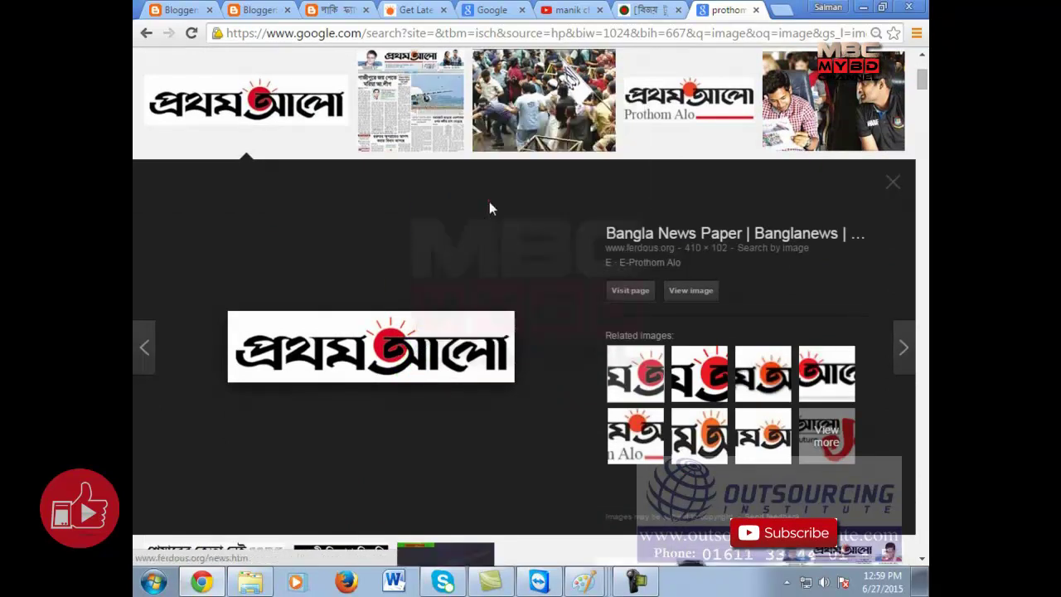
pyautogui.click(198, 204)
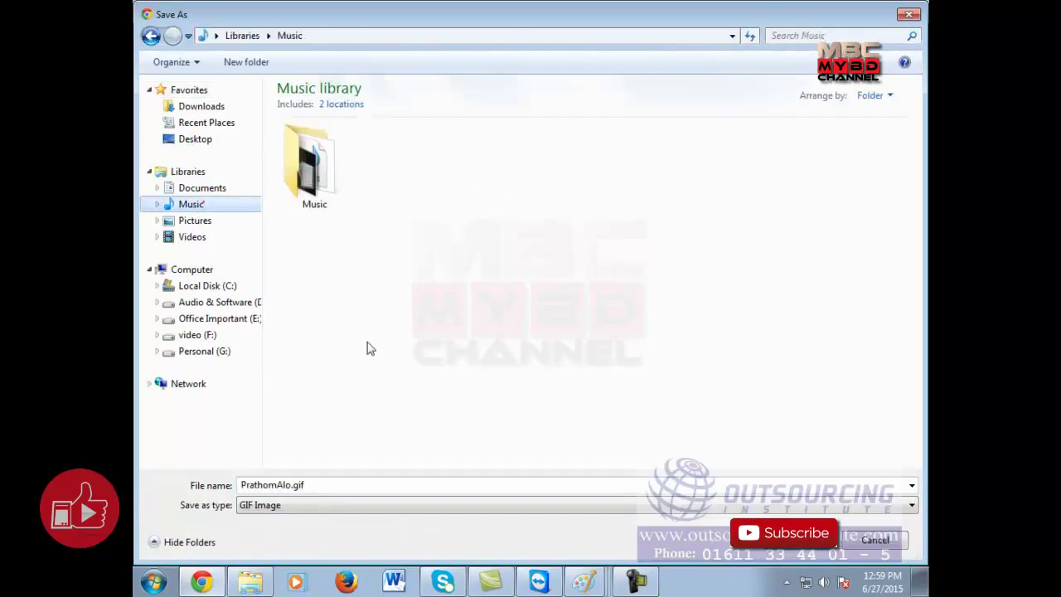
pyautogui.click(502, 485)
pyautogui.click(808, 540)
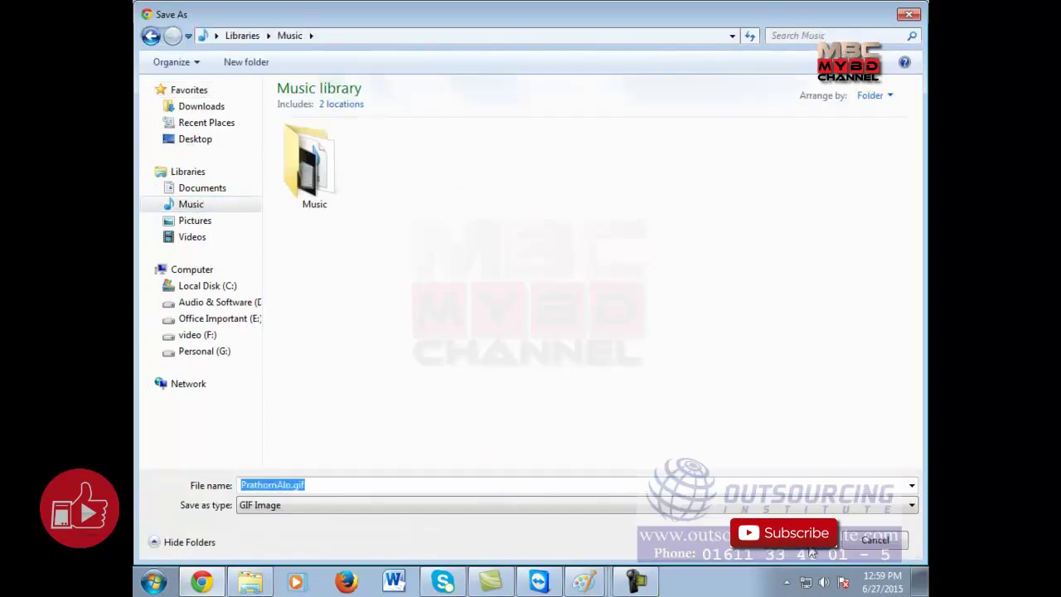
# Reopen the পূজা ফ্যাশন post in the Blogger editor and add three blank lines below the linked "প্রথম আলো" text.
pyautogui.click(332, 8)
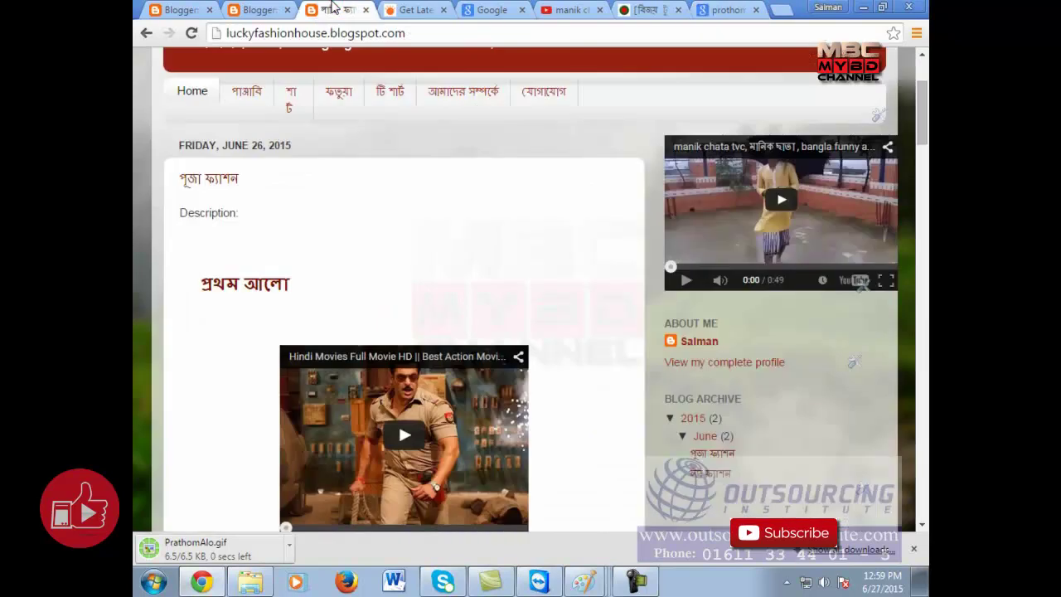
pyautogui.click(257, 10)
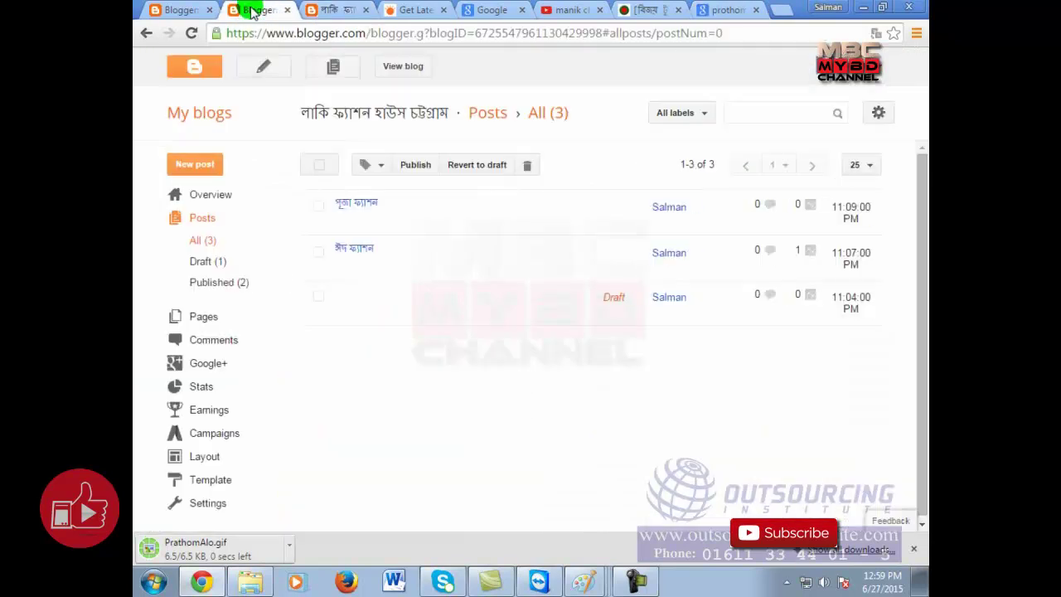
pyautogui.click(344, 225)
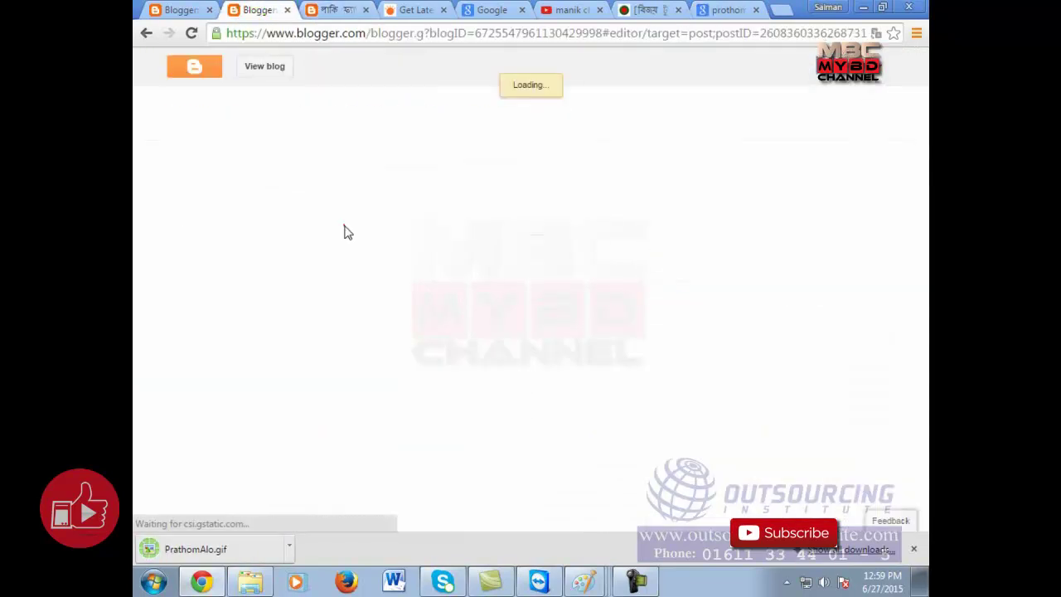
pyautogui.click(332, 287)
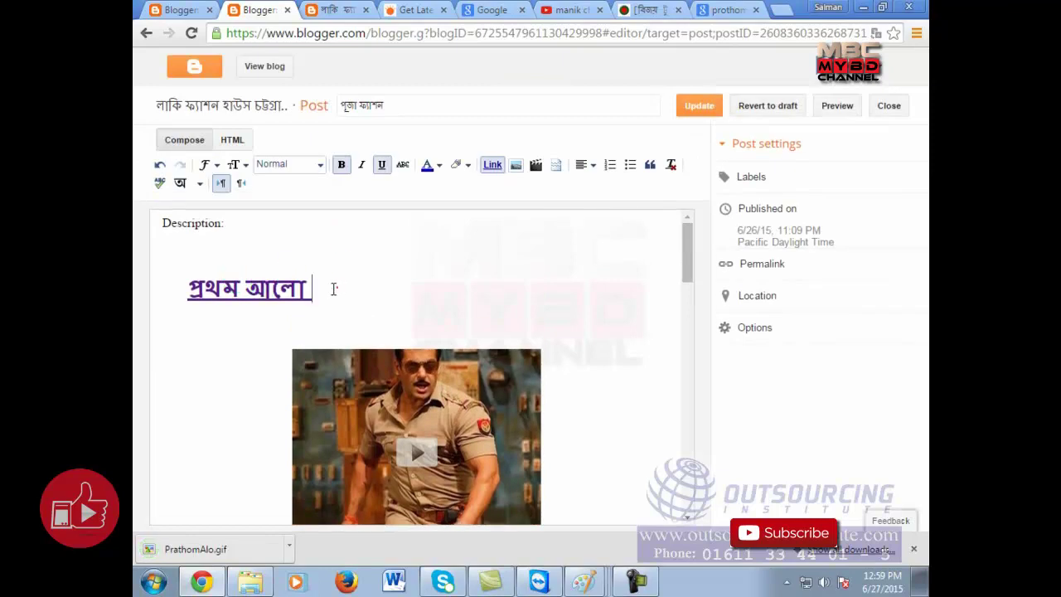
pyautogui.press('Return')
pyautogui.press('Return')
pyautogui.press('Return')
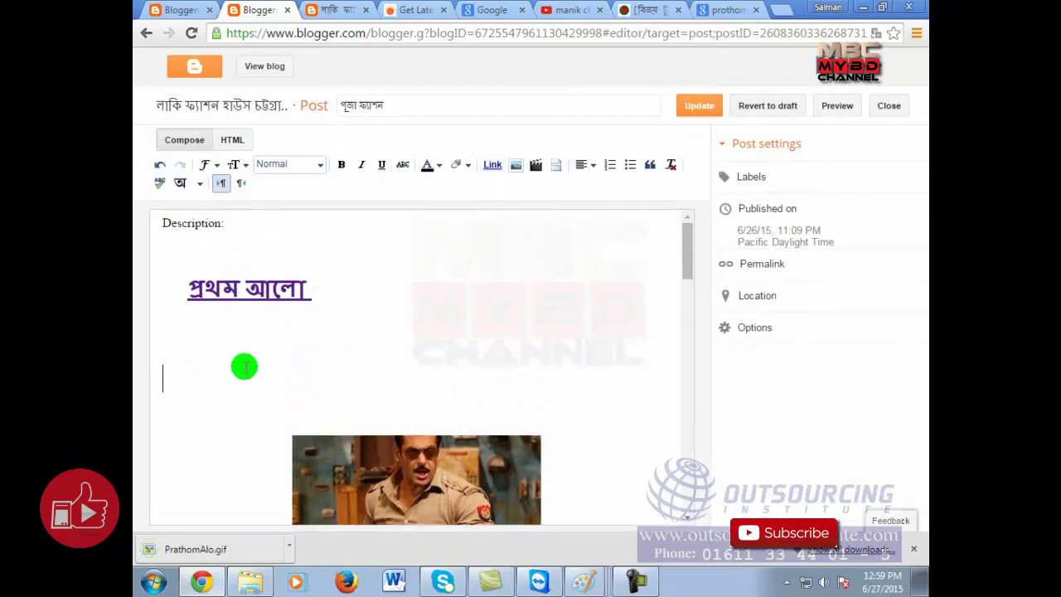
pyautogui.click(191, 358)
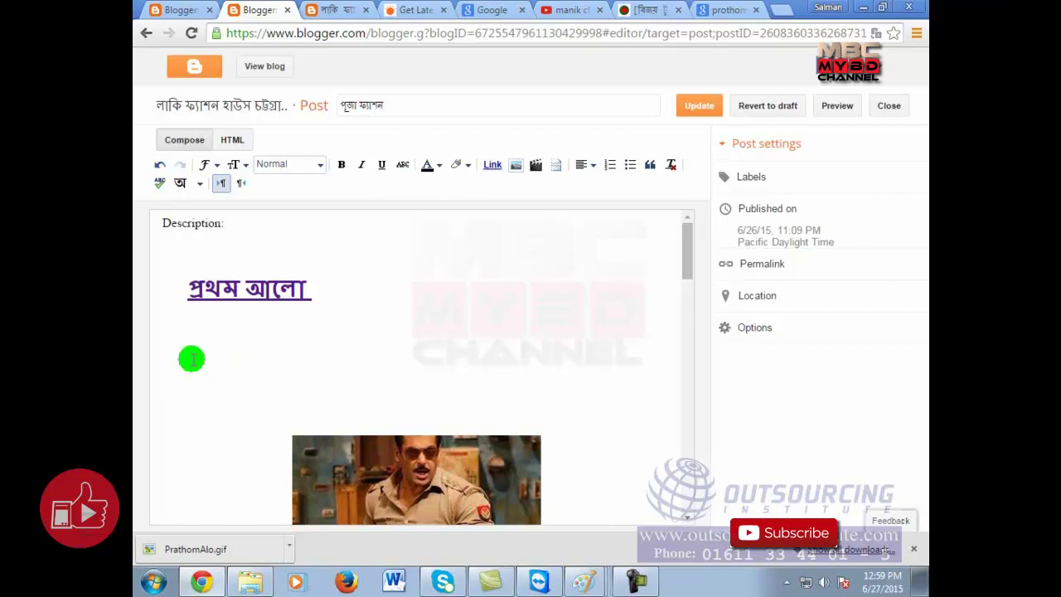
# Upload PrathomAlo.gif from the Music library and insert it into the post below the "প্রথম আলো" text link.
pyautogui.click(516, 166)
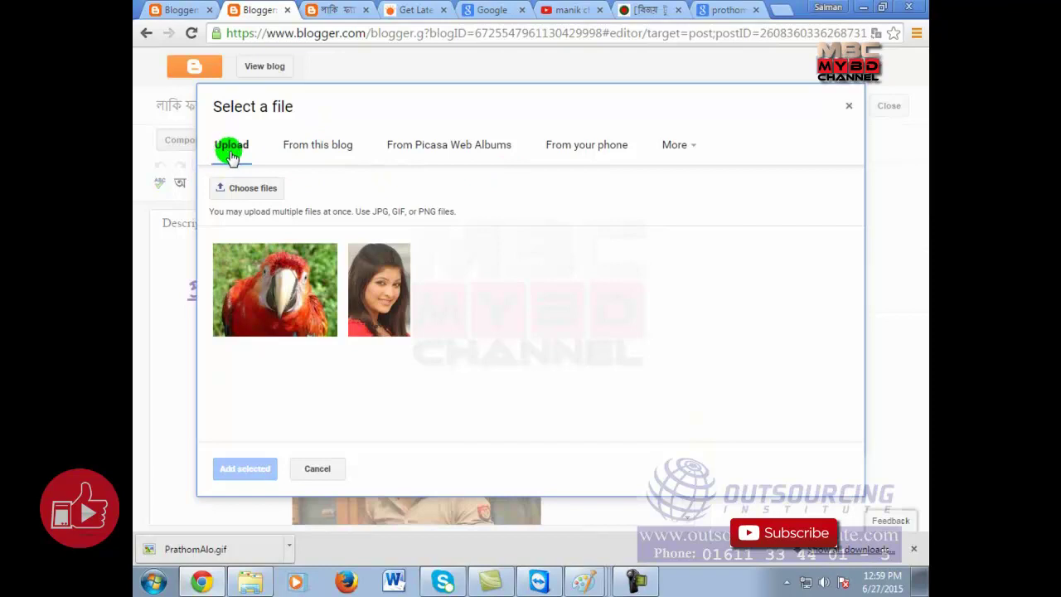
pyautogui.click(249, 191)
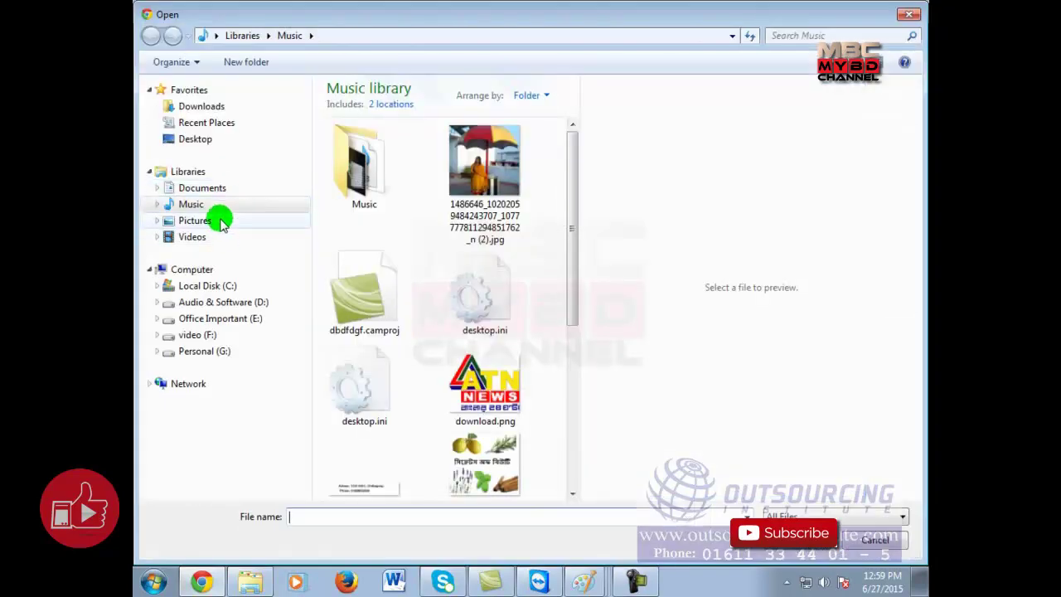
pyautogui.click(219, 221)
pyautogui.click(219, 222)
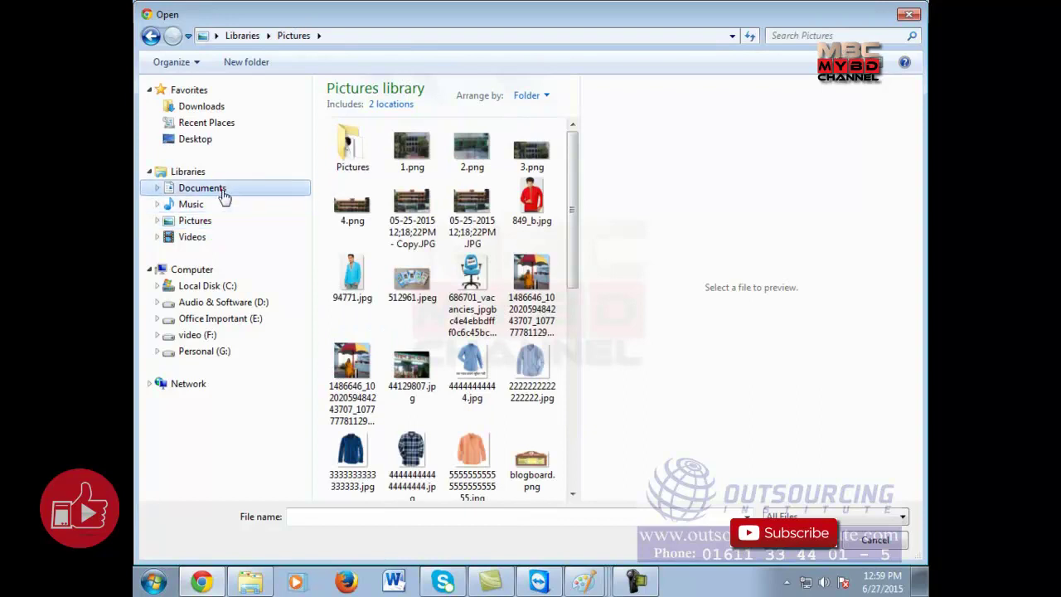
pyautogui.click(222, 192)
pyautogui.click(217, 205)
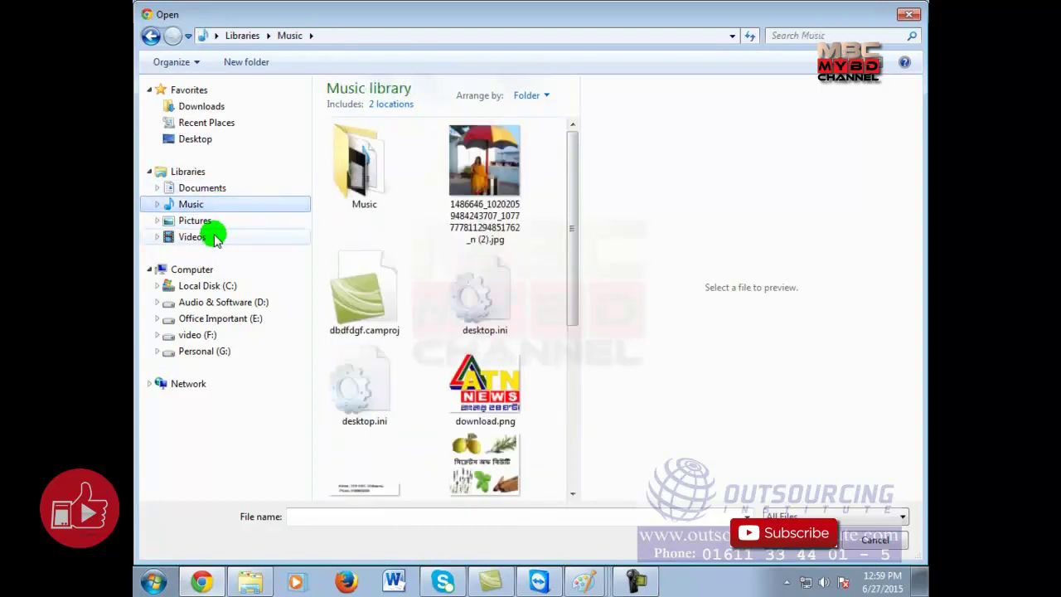
pyautogui.moveTo(568, 221); pyautogui.dragTo(584, 340)
pyautogui.click(487, 328)
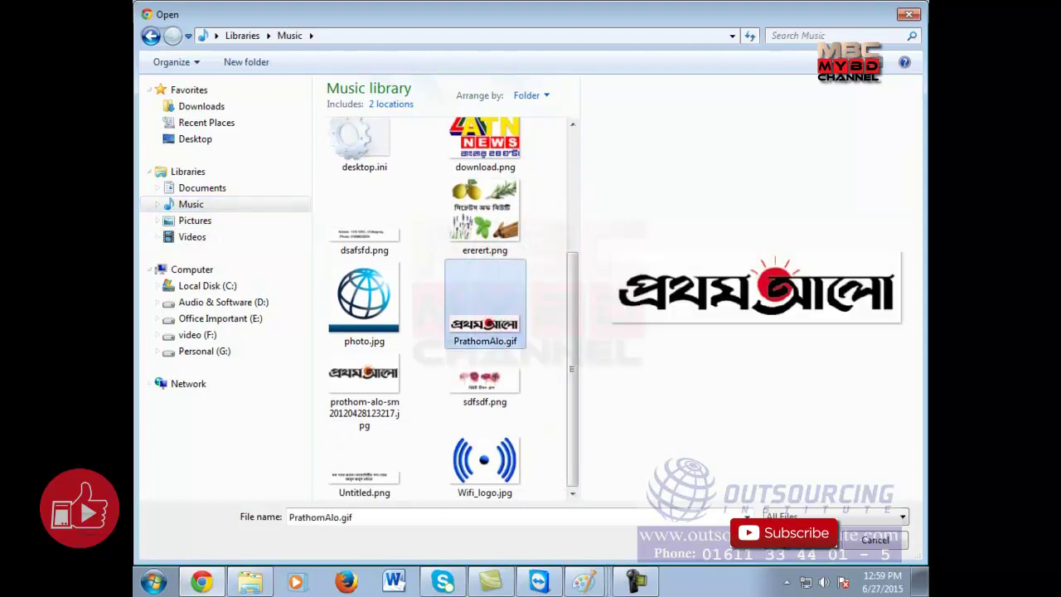
pyautogui.doubleClick(487, 327)
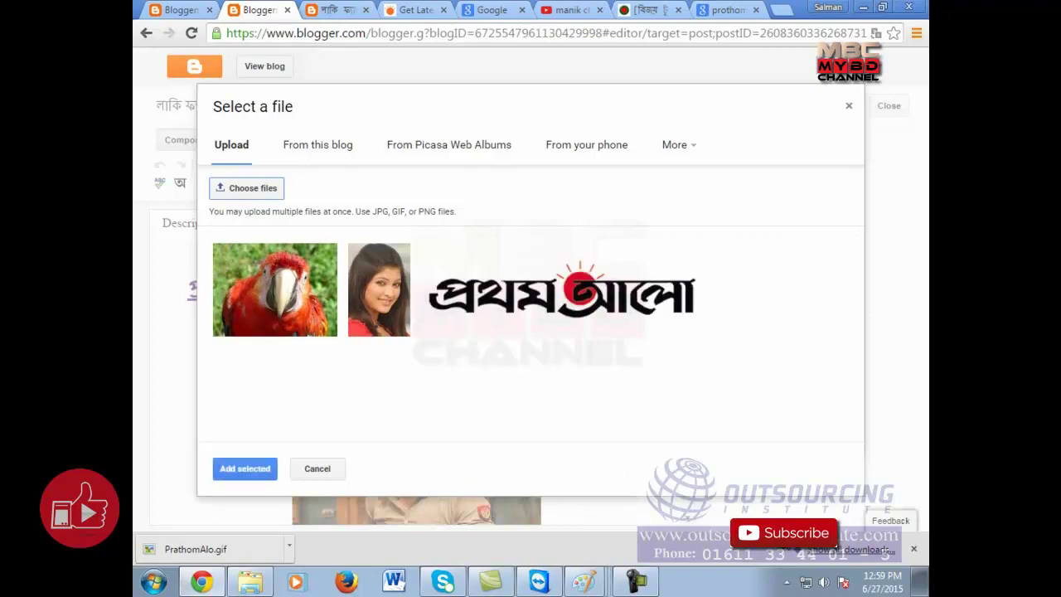
pyautogui.click(542, 296)
pyautogui.click(262, 468)
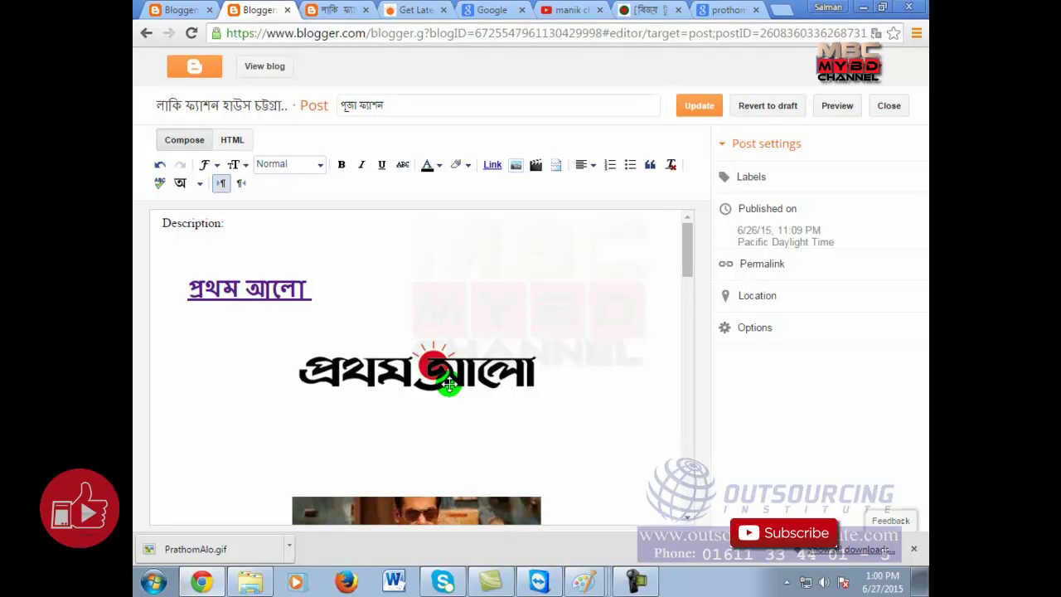
pyautogui.click(447, 379)
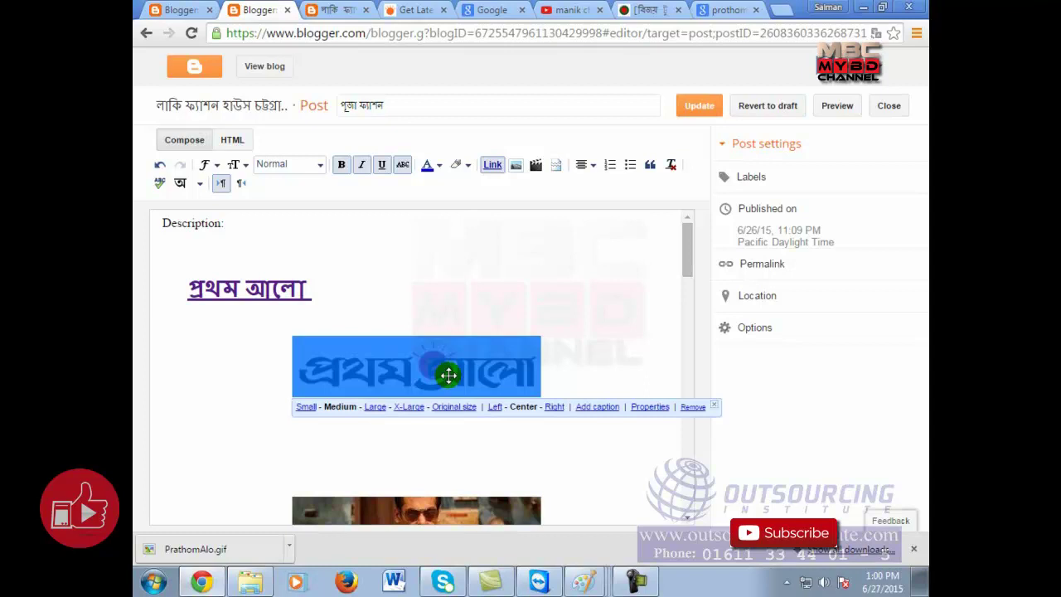
pyautogui.click(620, 294)
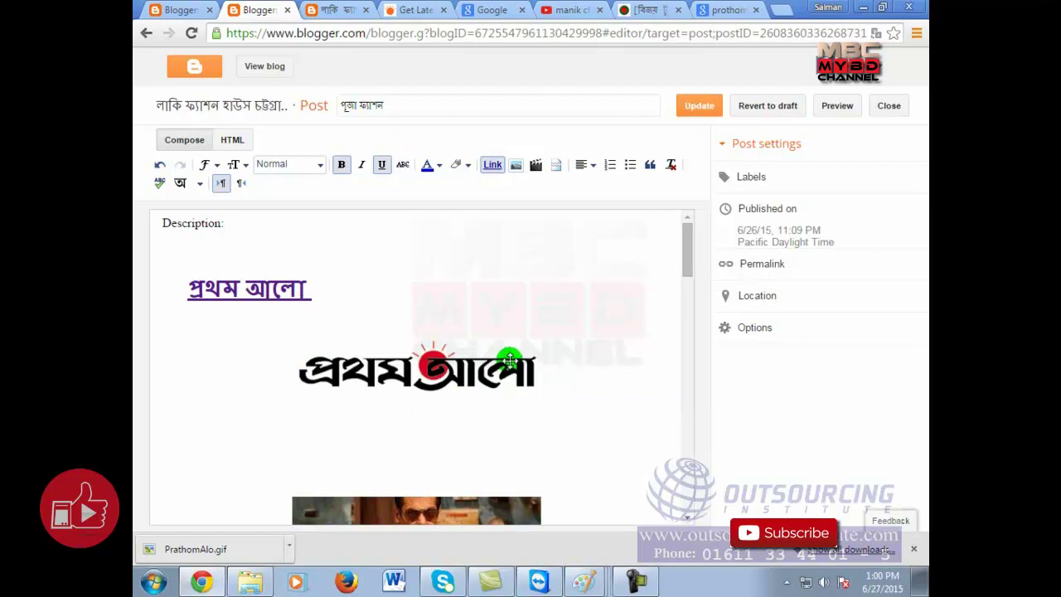
pyautogui.click(467, 373)
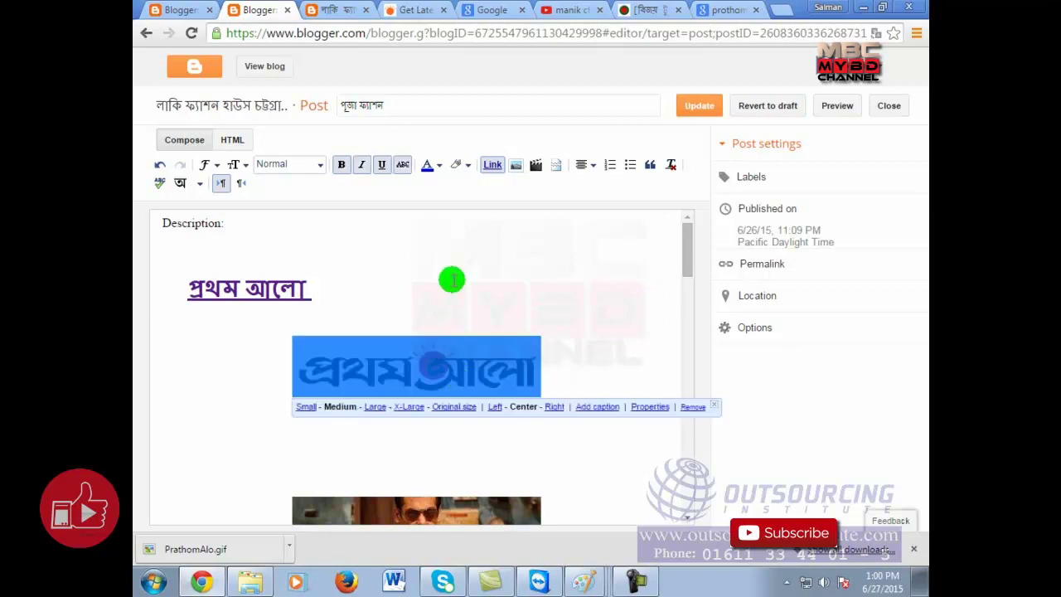
pyautogui.click(492, 164)
pyautogui.click(461, 395)
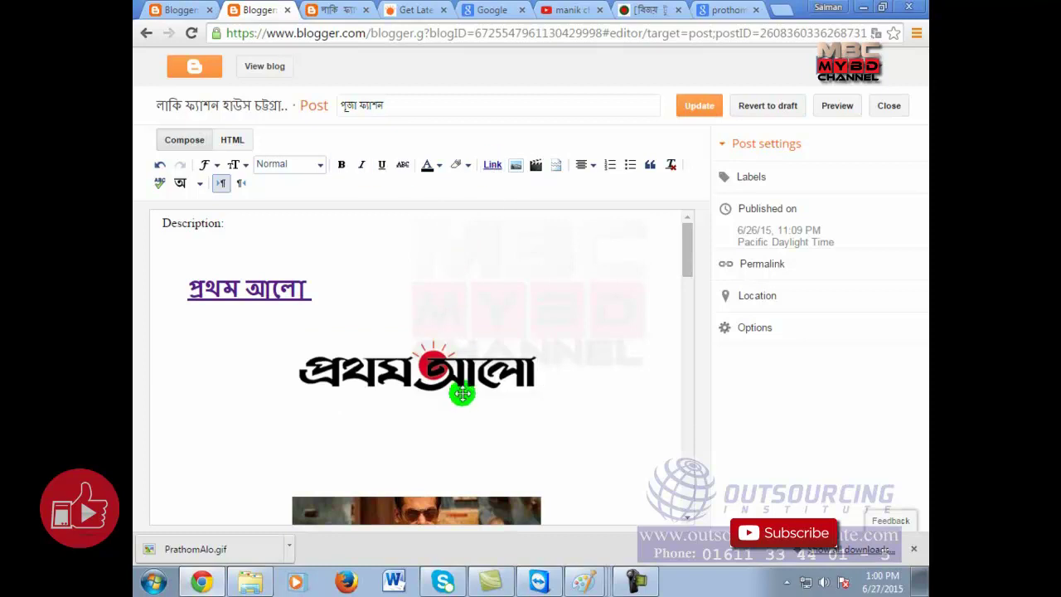
pyautogui.click(482, 204)
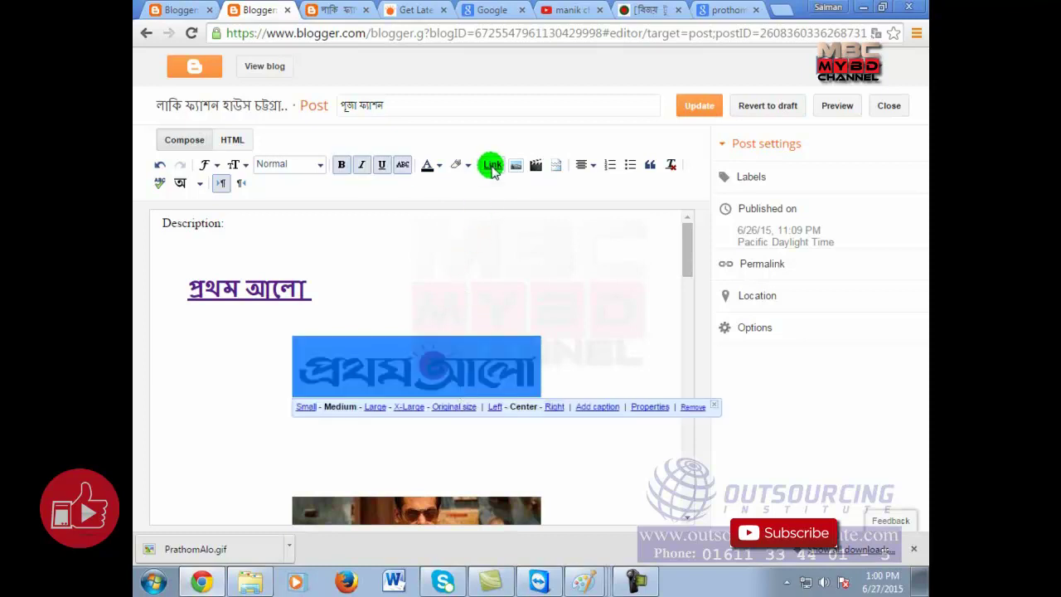
pyautogui.click(493, 164)
pyautogui.click(492, 274)
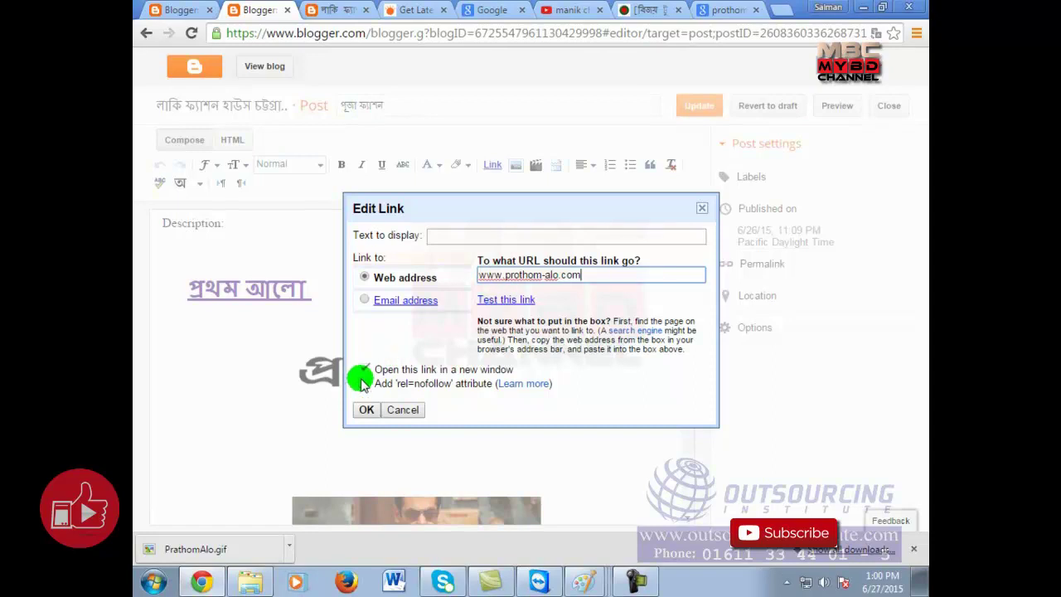
pyautogui.click(365, 409)
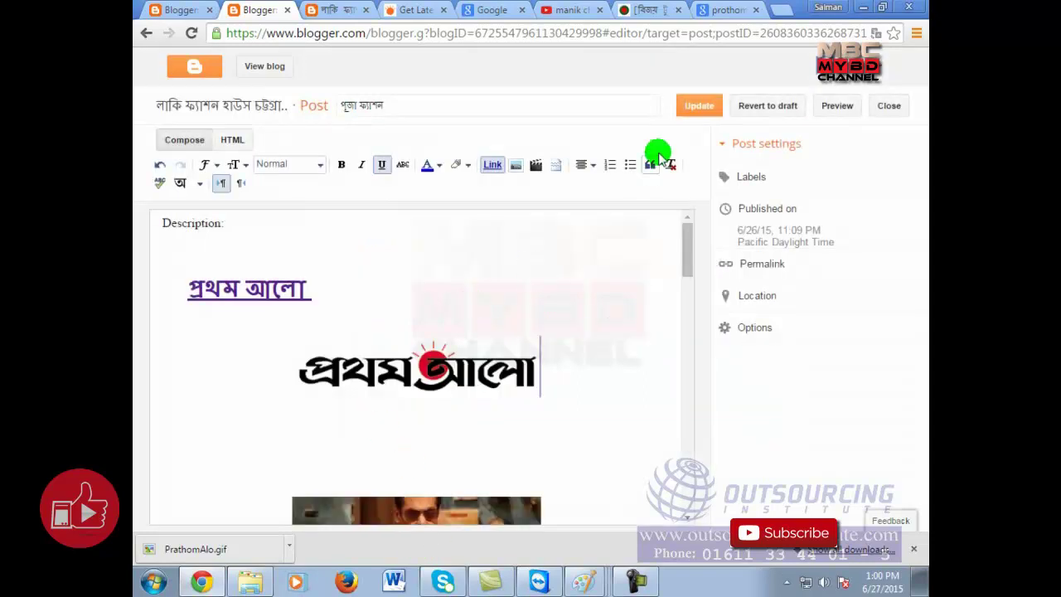
pyautogui.click(701, 106)
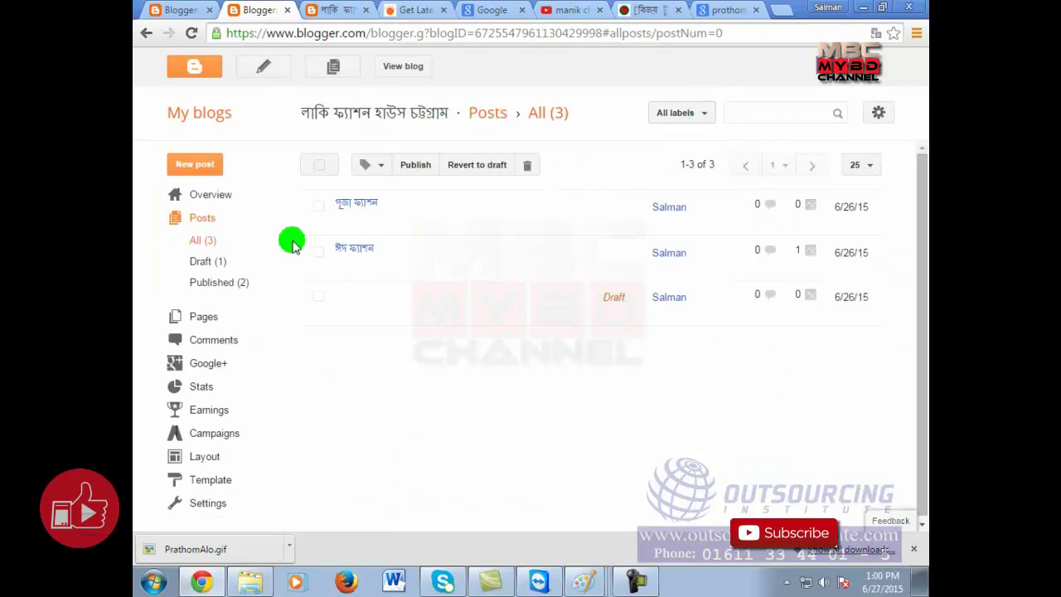
# Reload the public blog page, test the Prothom Alo logo's link, and return to the blog.
pyautogui.click(344, 8)
pyautogui.rightClick(489, 189)
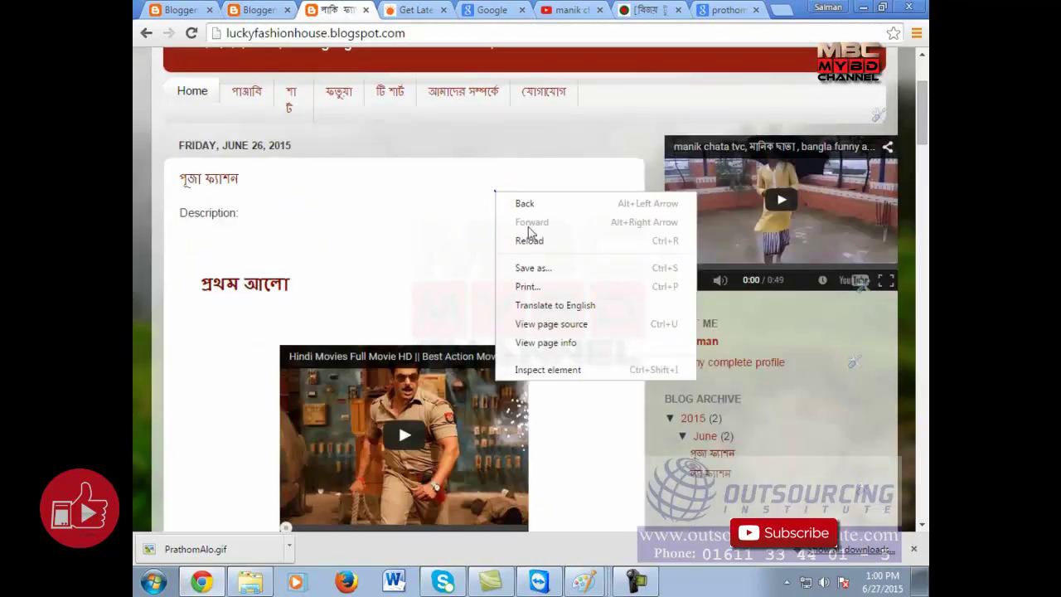
pyautogui.click(531, 239)
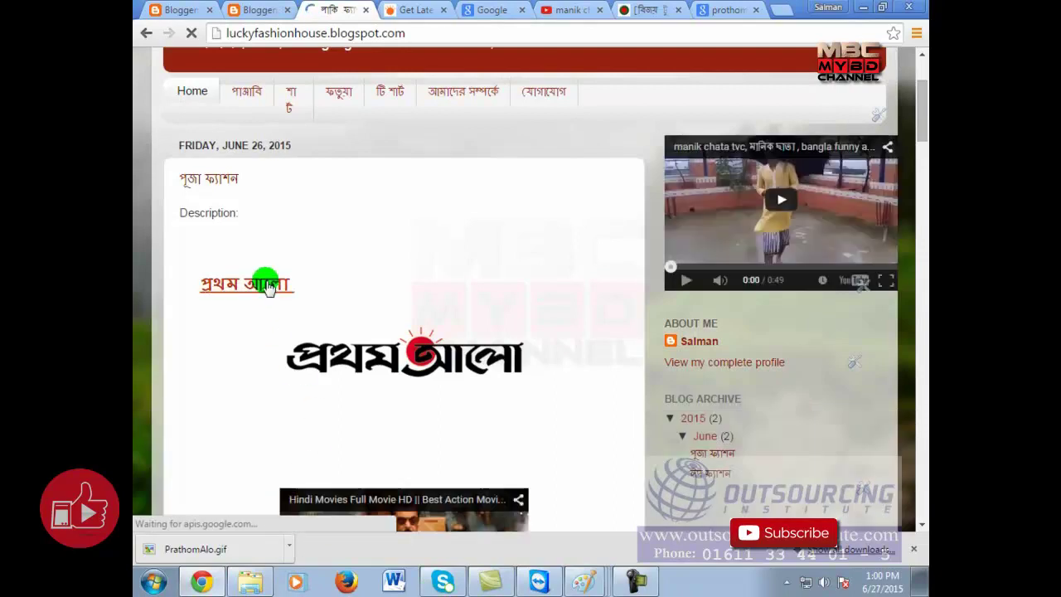
pyautogui.click(387, 367)
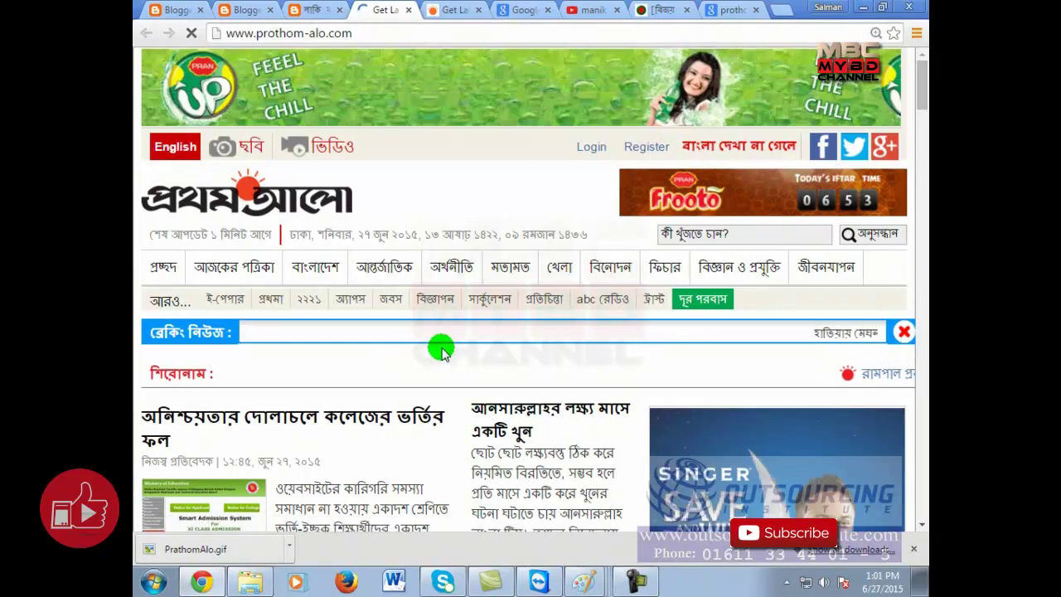
pyautogui.hotkey('ctrl', 'pageup')
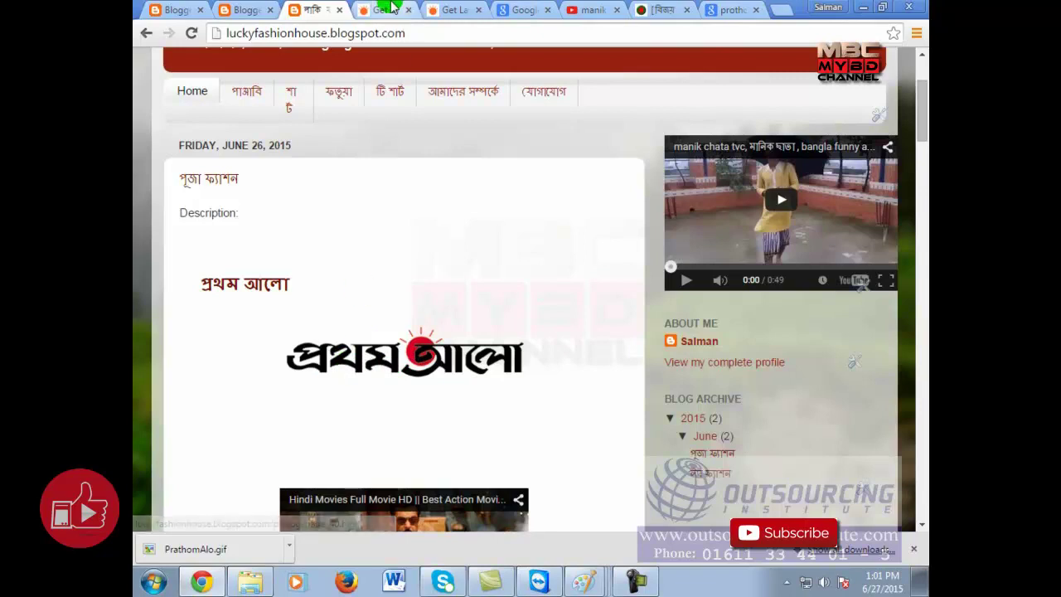
# Reopen the পূজা ফ্যাশন post for editing and insert the already uploaded portrait of the woman in red below the Prothom Alo logo.
pyautogui.click(245, 9)
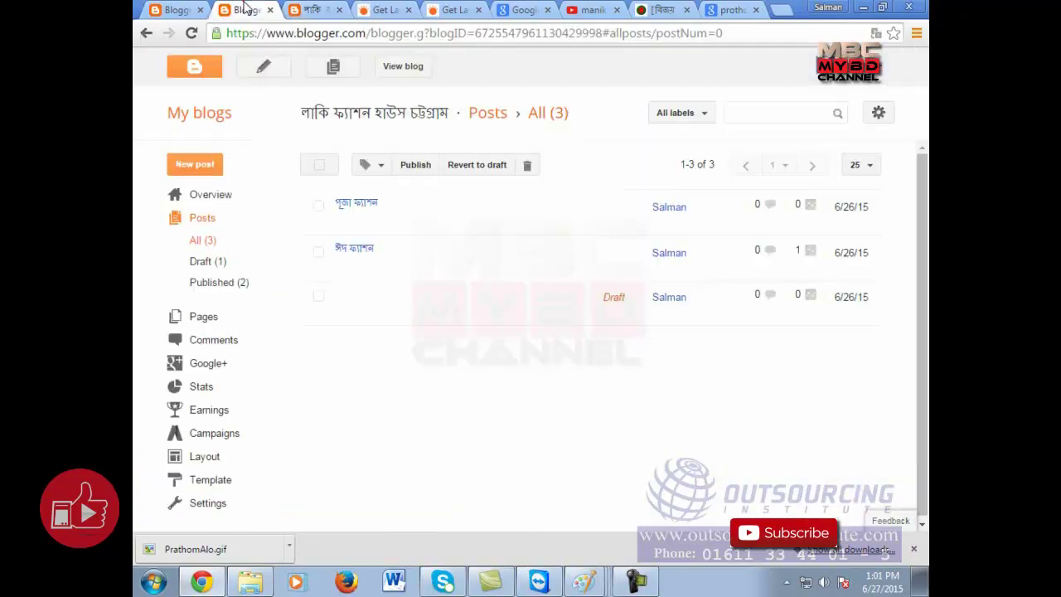
pyautogui.click(341, 222)
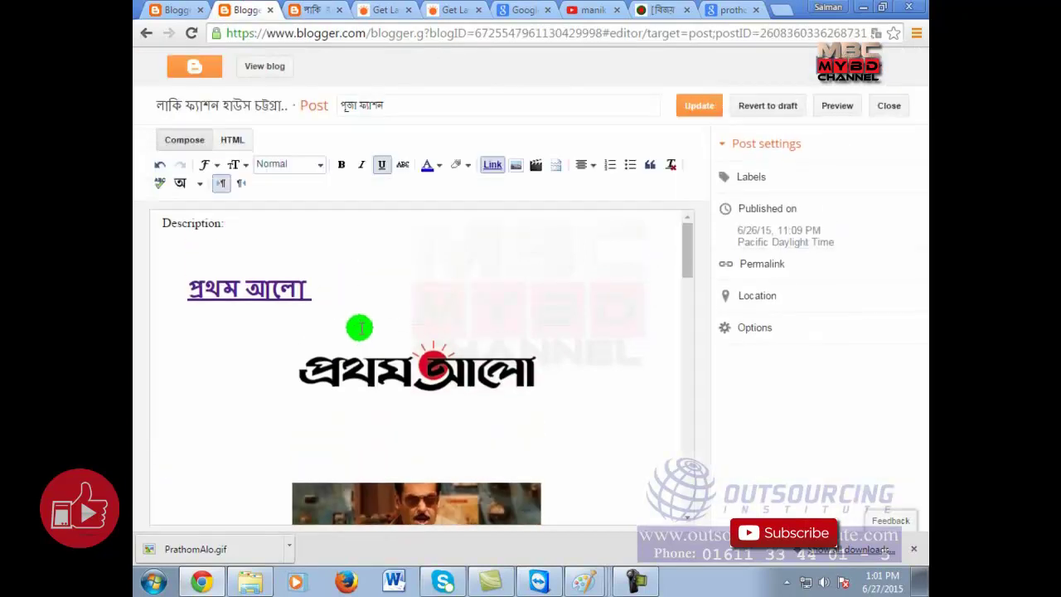
pyautogui.click(514, 163)
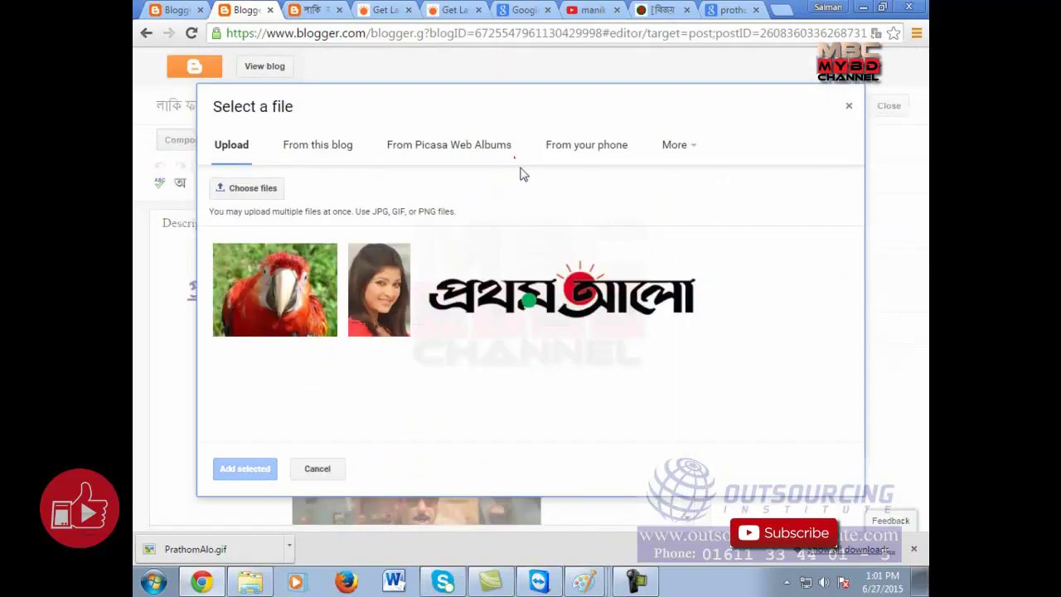
pyautogui.click(386, 282)
pyautogui.click(251, 465)
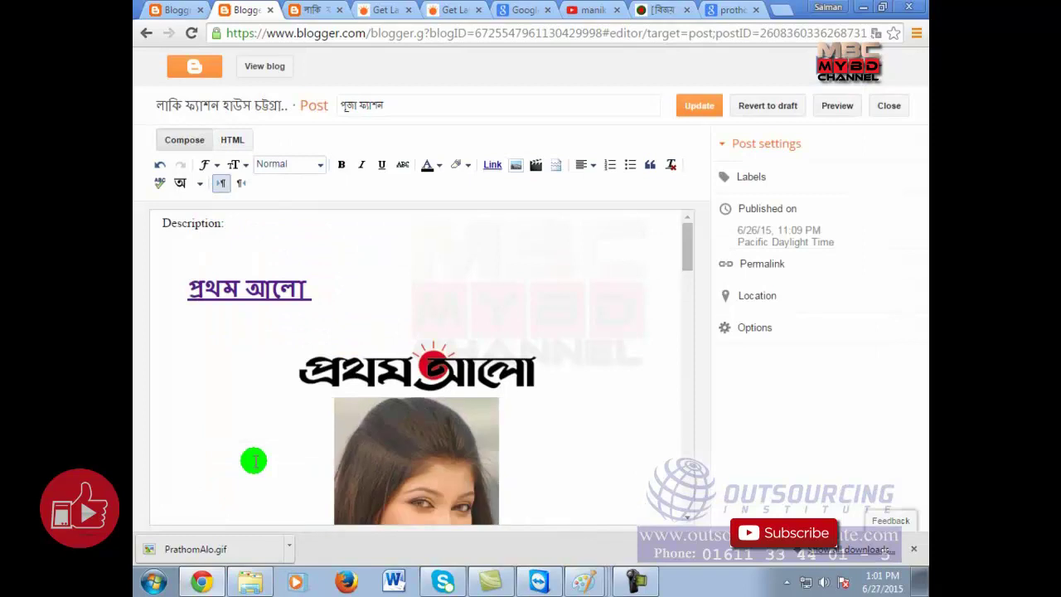
pyautogui.scroll(-2, 407, 504)
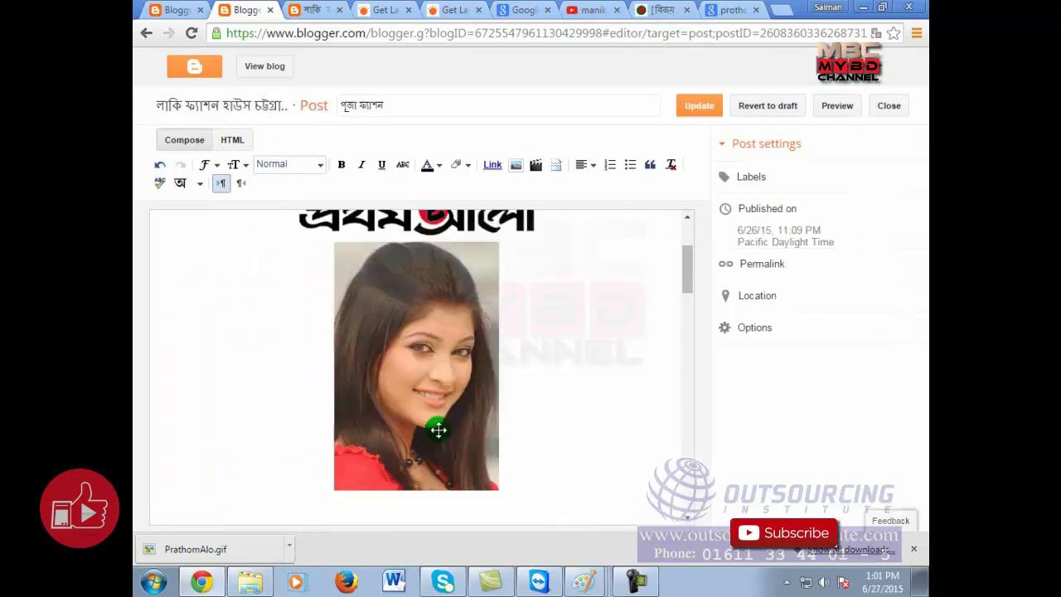
pyautogui.click(427, 331)
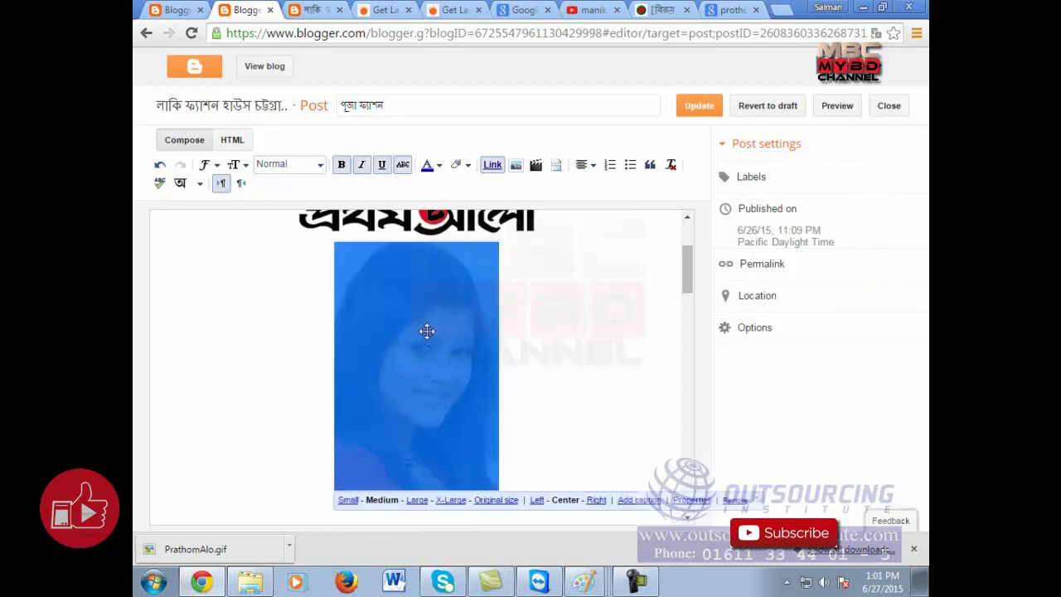
pyautogui.click(492, 165)
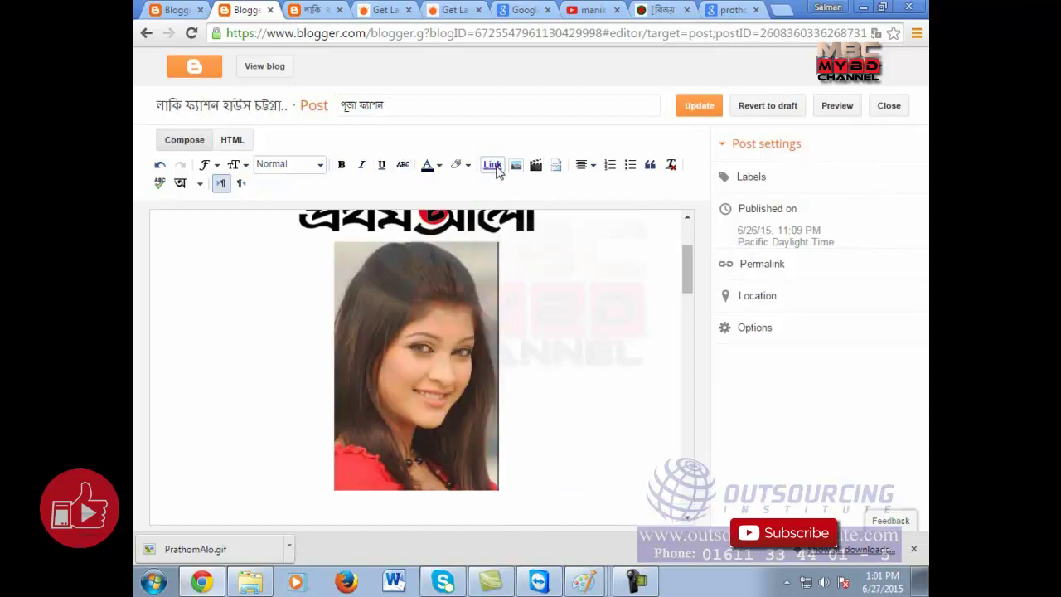
pyautogui.click(702, 208)
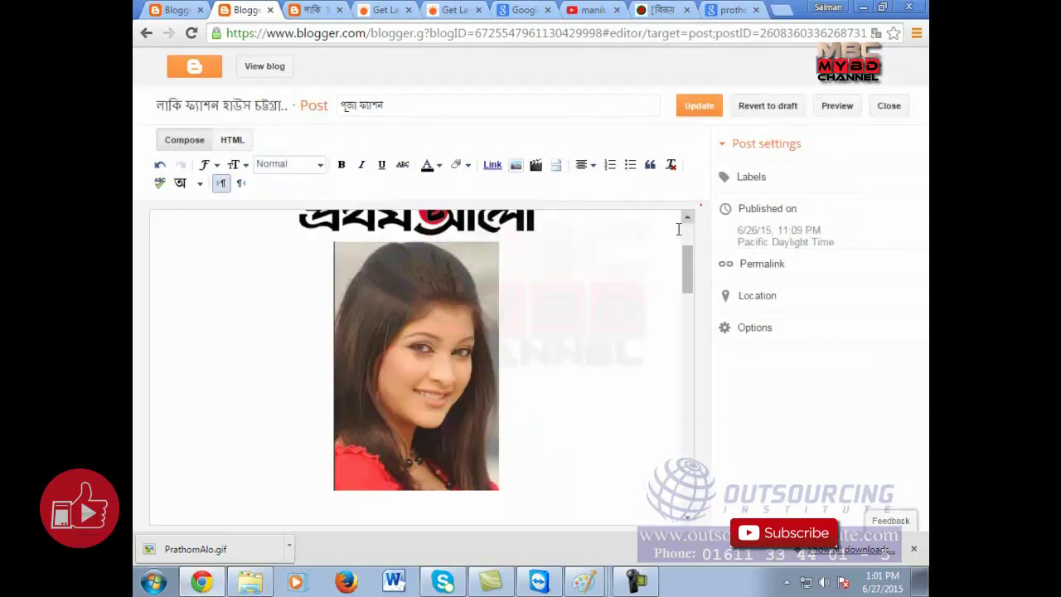
pyautogui.click(392, 410)
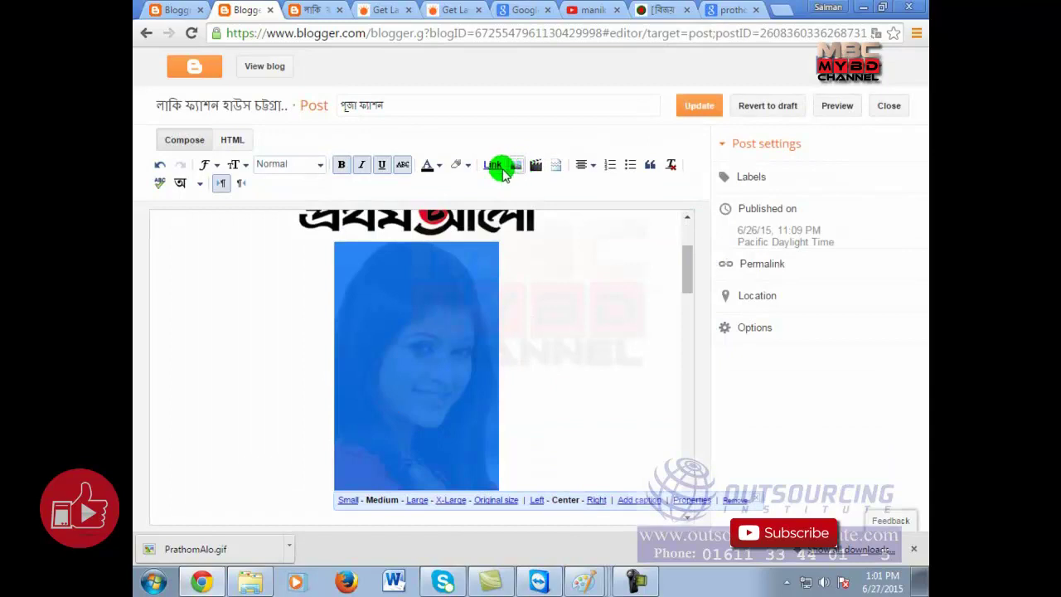
pyautogui.click(492, 165)
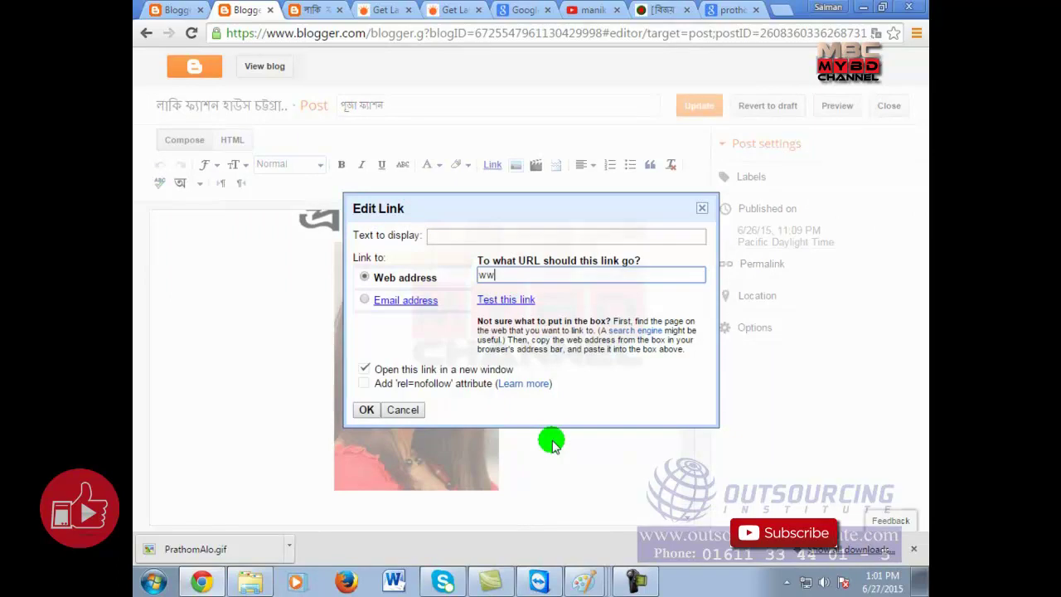
pyautogui.write('oogle.com')
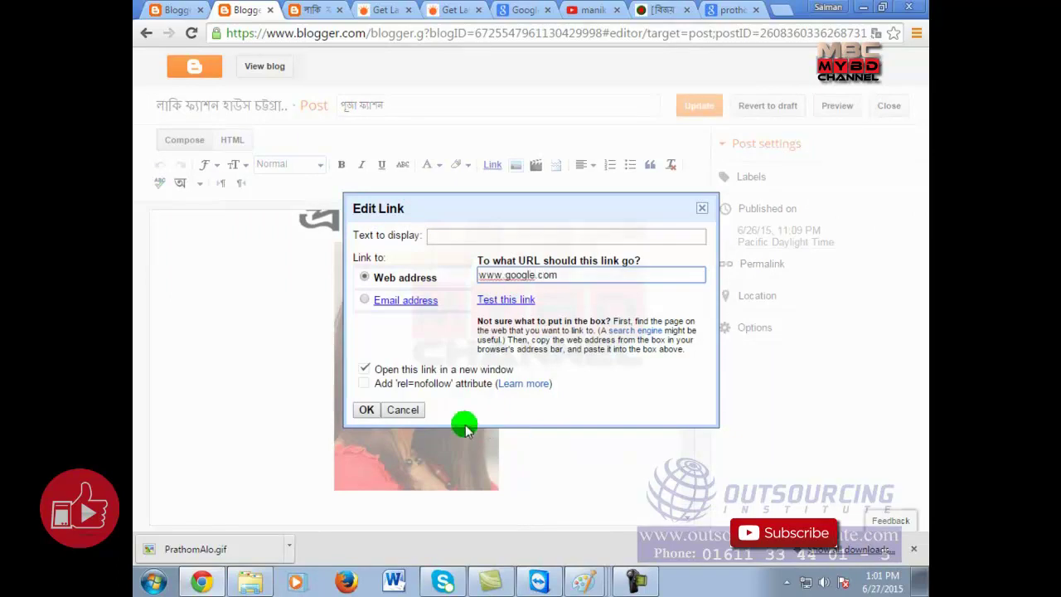
pyautogui.click(363, 408)
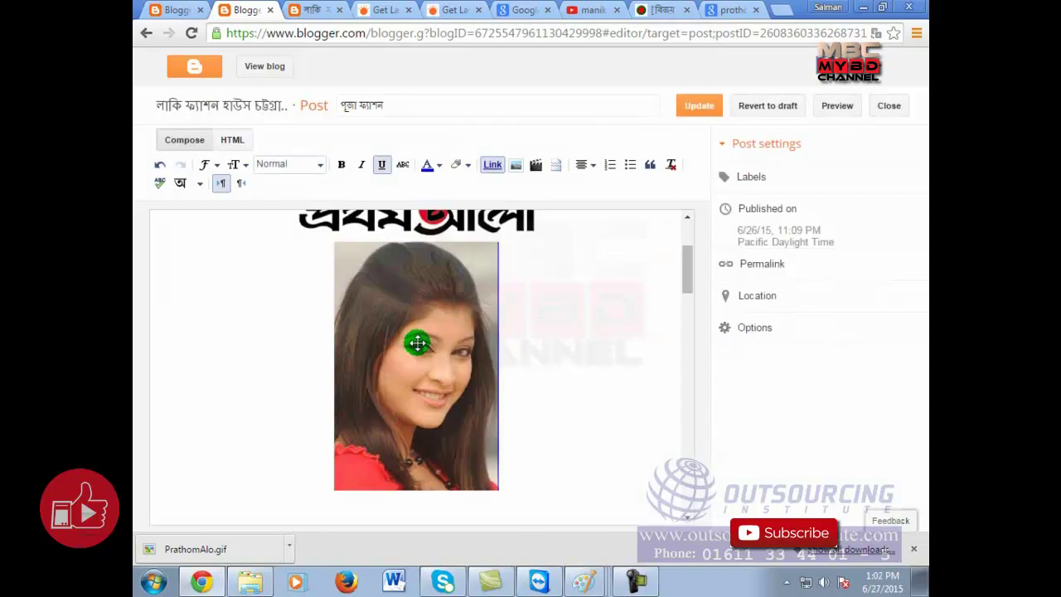
pyautogui.click(700, 105)
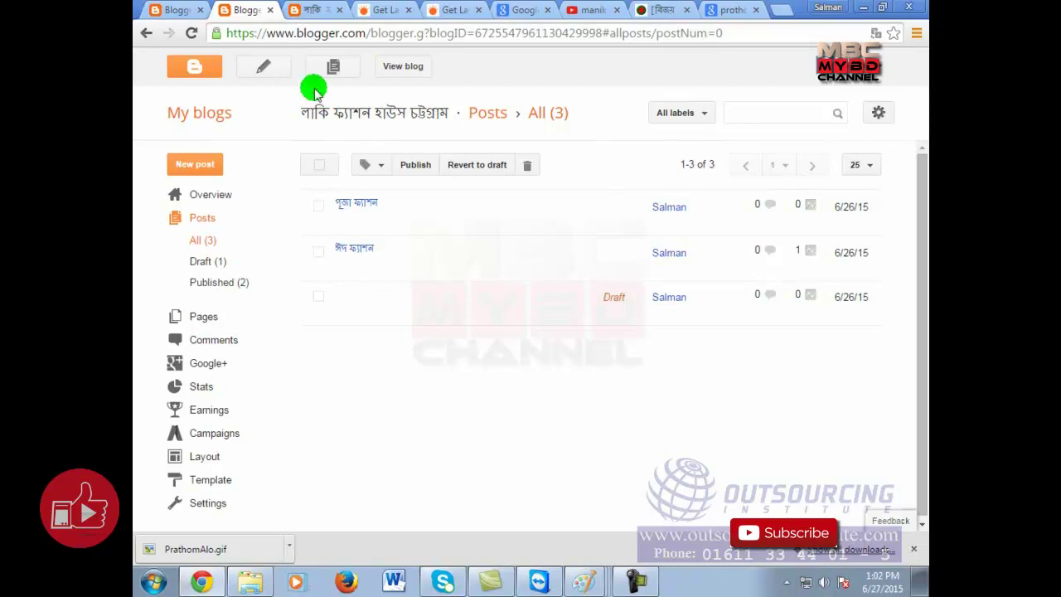
# Reload the public blog page and follow the portrait image's link to test it.
pyautogui.click(330, 9)
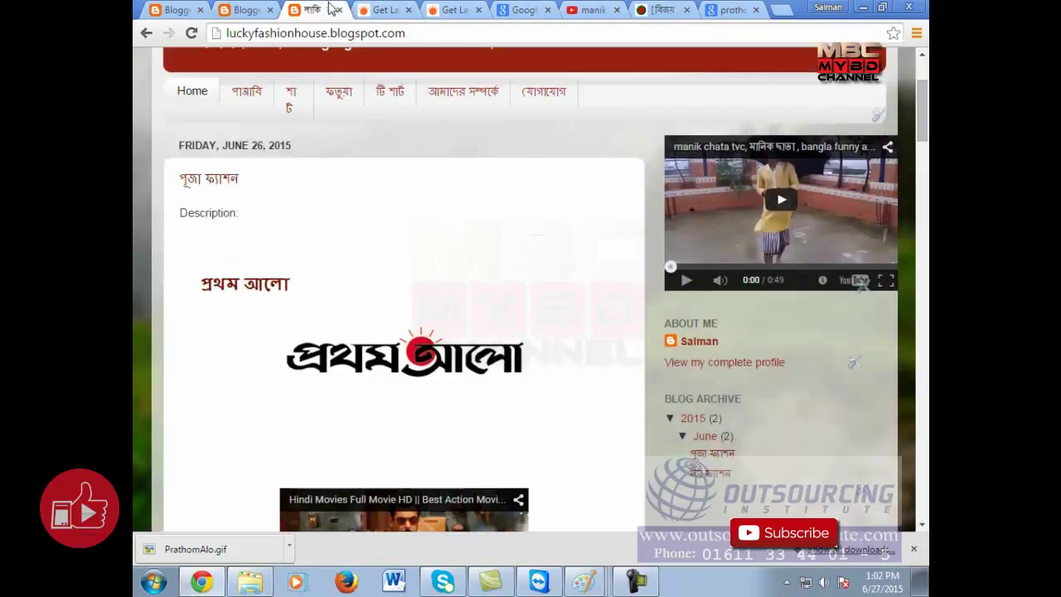
pyautogui.click(383, 9)
pyautogui.click(320, 10)
pyautogui.rightClick(388, 194)
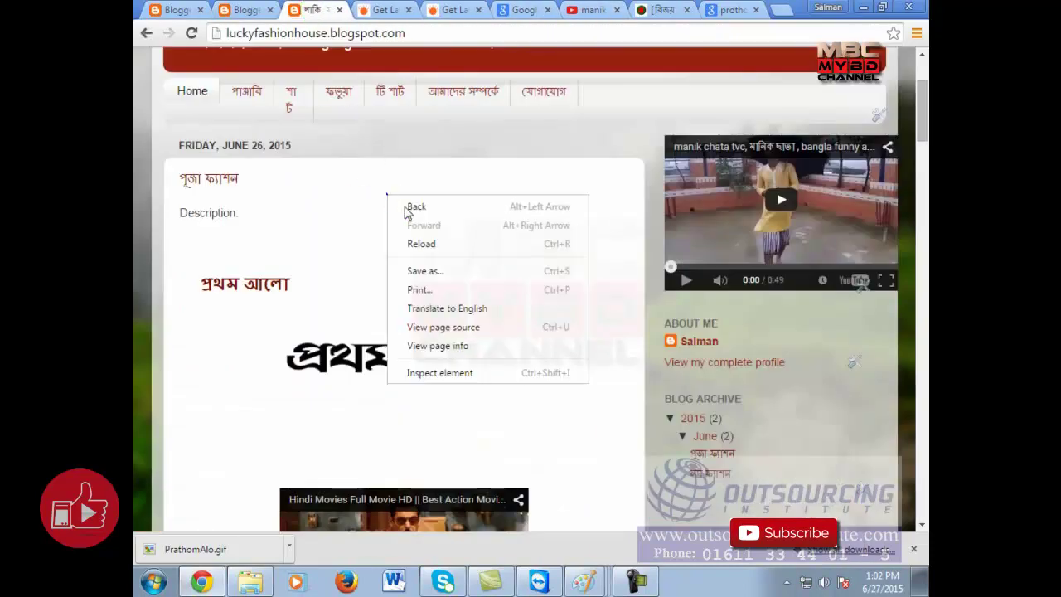
pyautogui.click(424, 242)
pyautogui.scroll(-3, 452, 389)
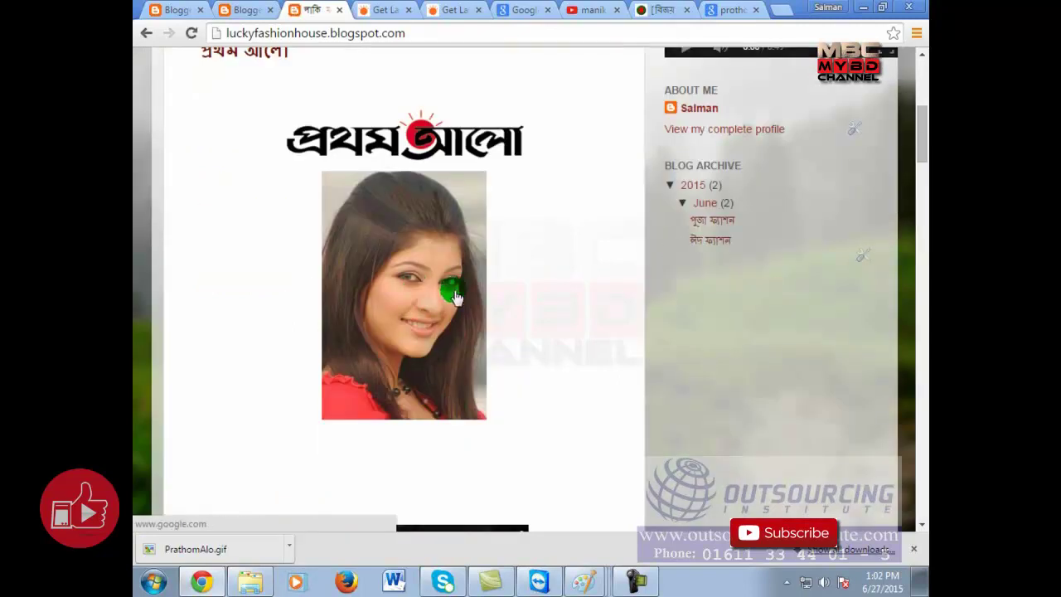
pyautogui.click(421, 254)
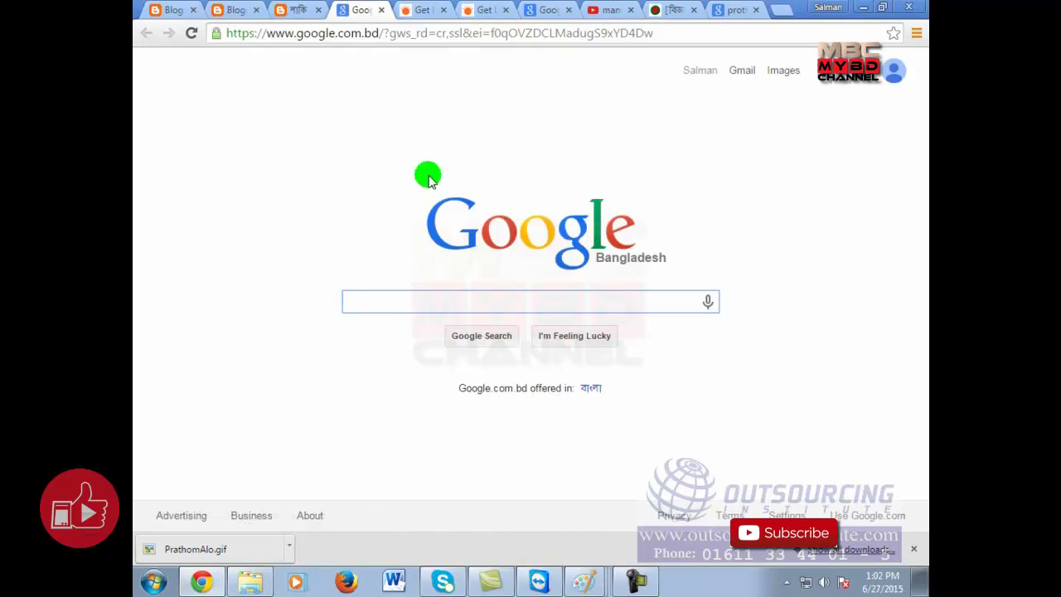
# Return to the blog page and look over the linked text, logo and portrait in the পূজা ফ্যাশন post.
pyautogui.click(300, 8)
pyautogui.scroll(3, 431, 338)
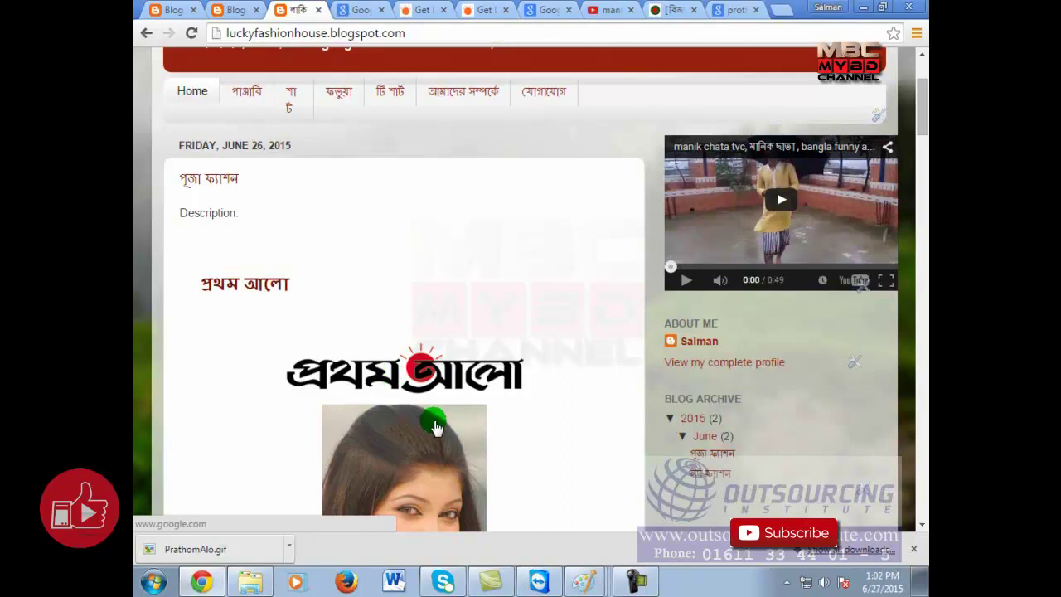
pyautogui.scroll(-5, 437, 428)
pyautogui.scroll(3, 437, 428)
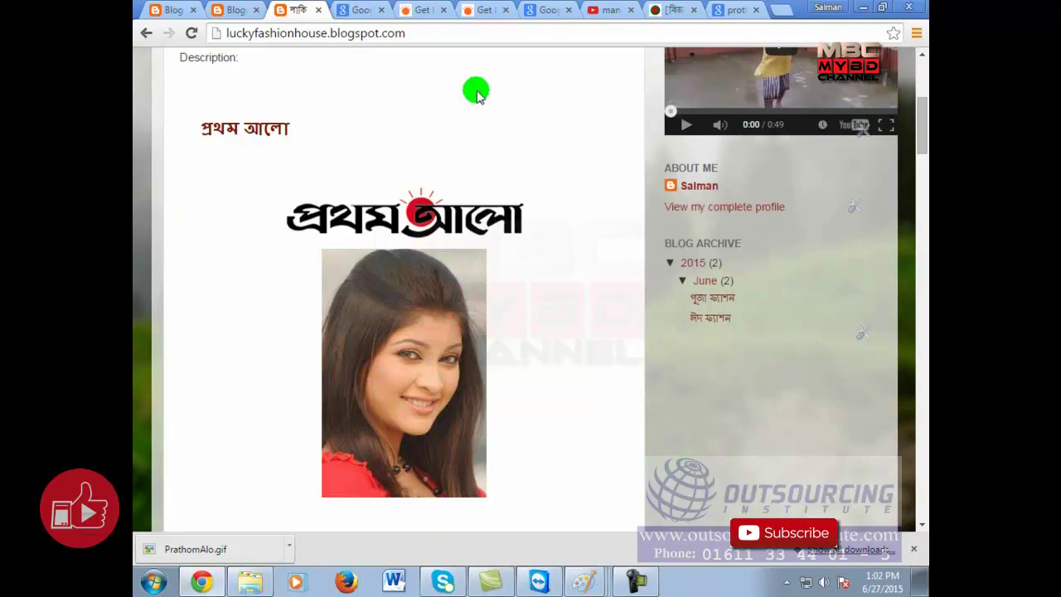
pyautogui.click(492, 33)
pyautogui.click(492, 33)
pyautogui.click(394, 425)
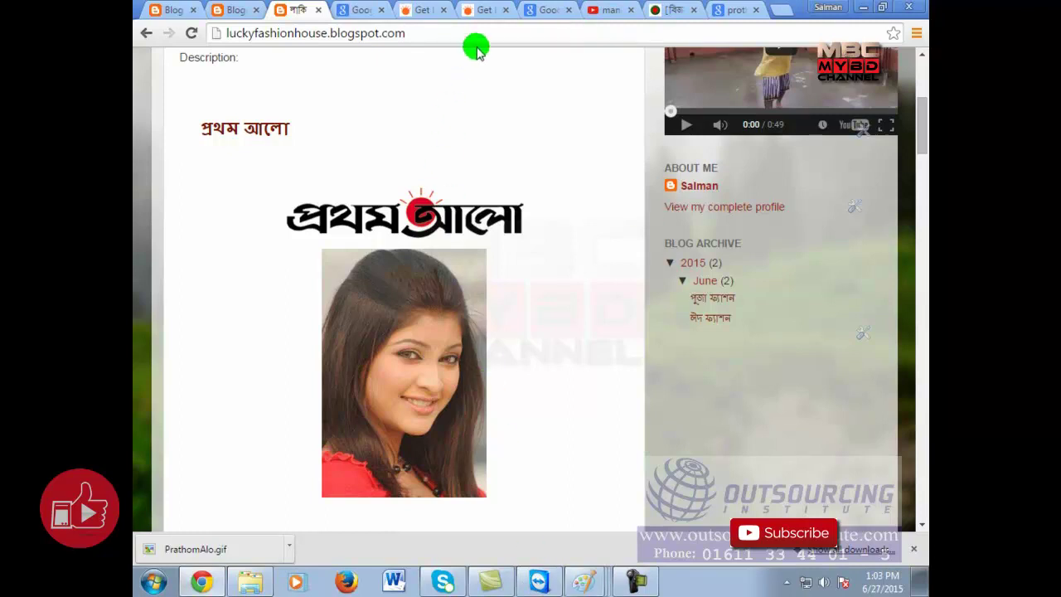
# Switch to the Paint notes and draw a comma after "image" on the Link line.
pyautogui.click(609, 9)
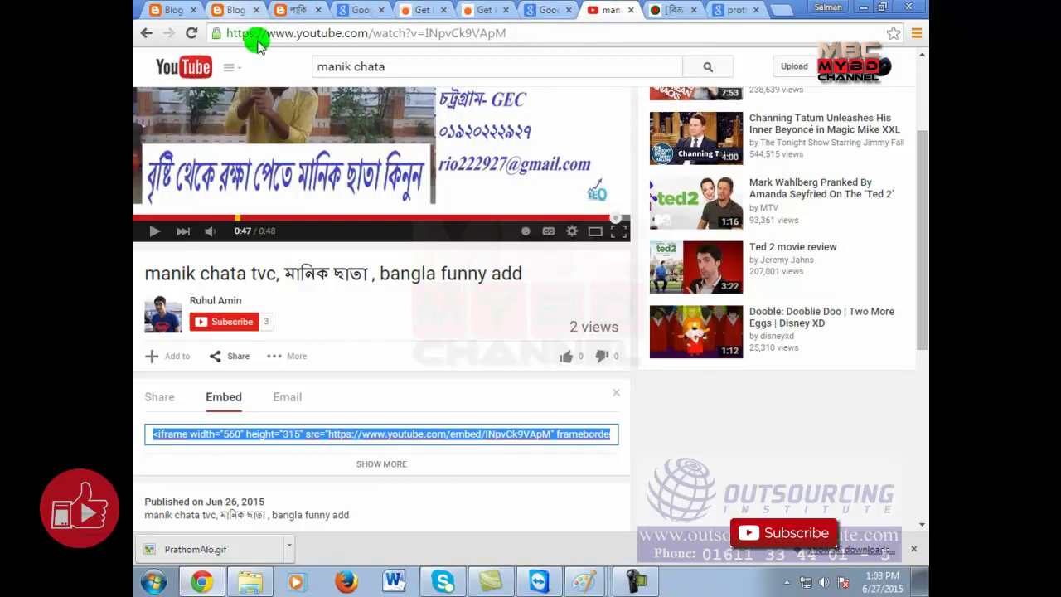
pyautogui.click(585, 580)
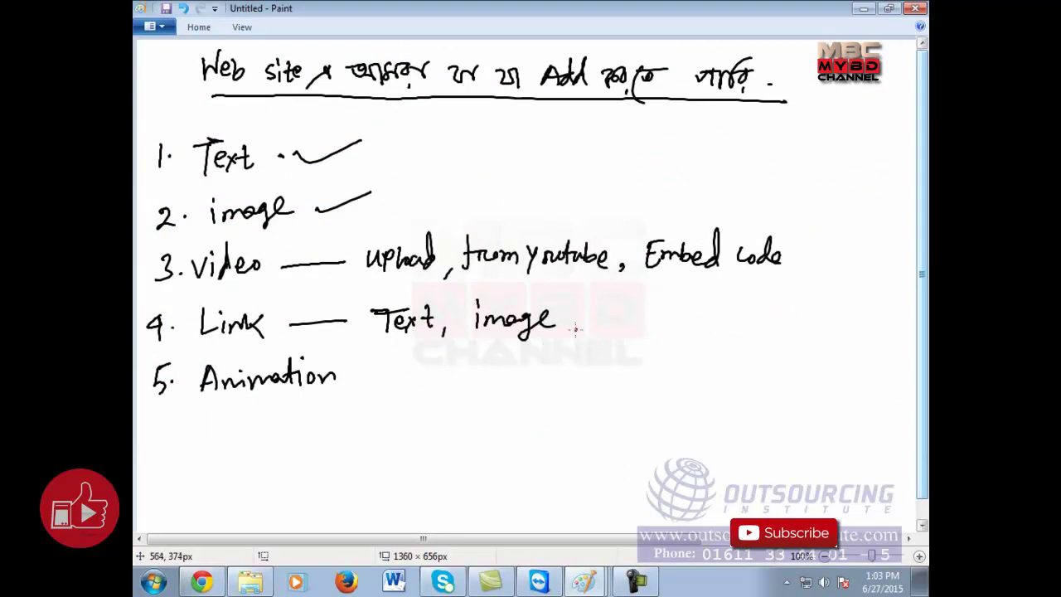
pyautogui.moveTo(576, 329); pyautogui.dragTo(563, 343)
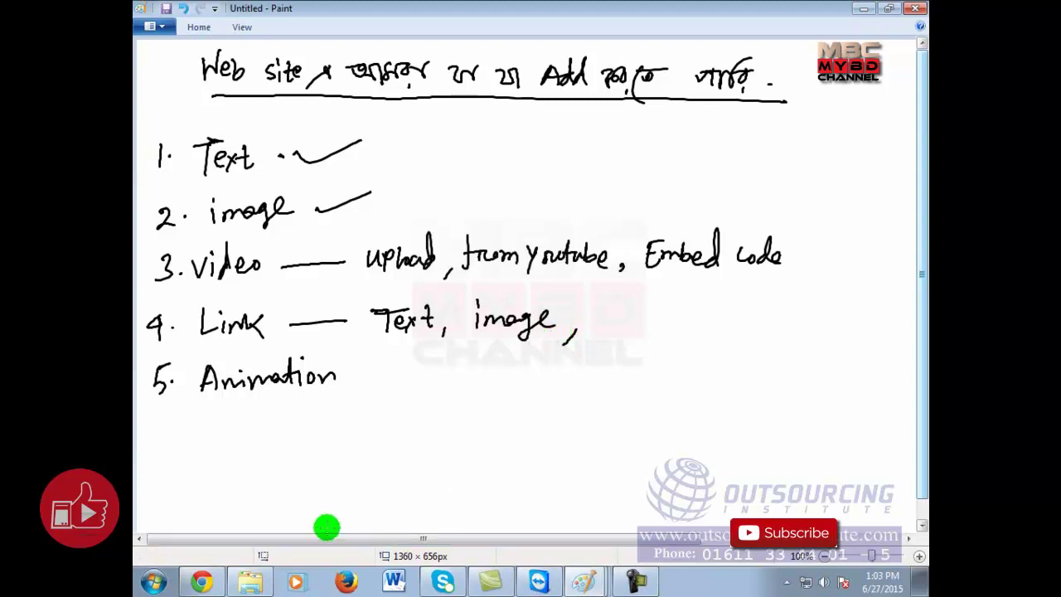
# Switch from the Paint notes to Chrome and bring up the public luckyfashionhouse.blogspot.com page.
pyautogui.click(209, 581)
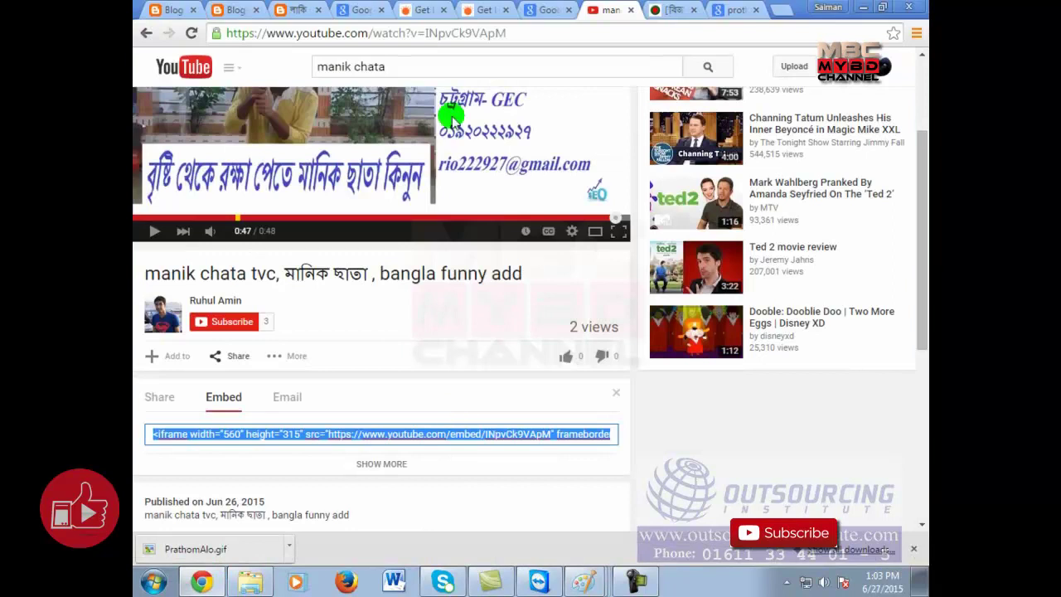
pyautogui.click(236, 10)
pyautogui.click(170, 10)
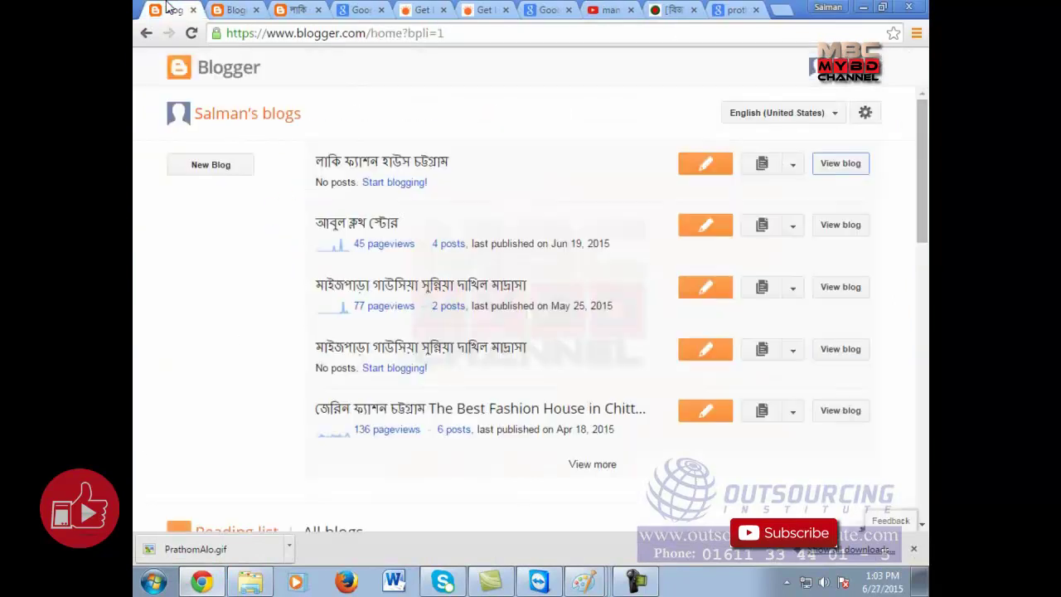
pyautogui.click(358, 10)
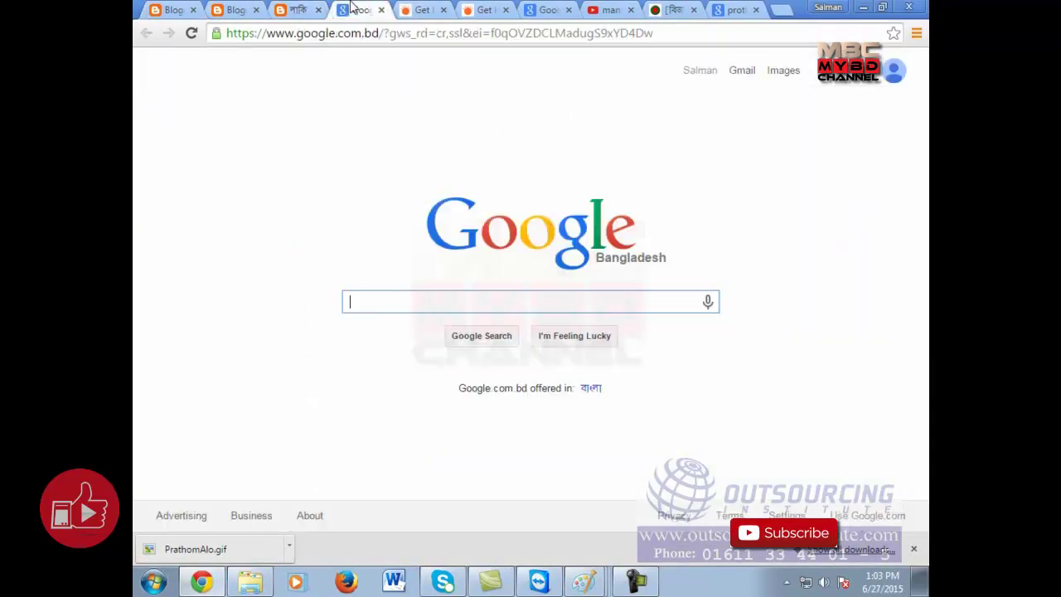
pyautogui.click(284, 9)
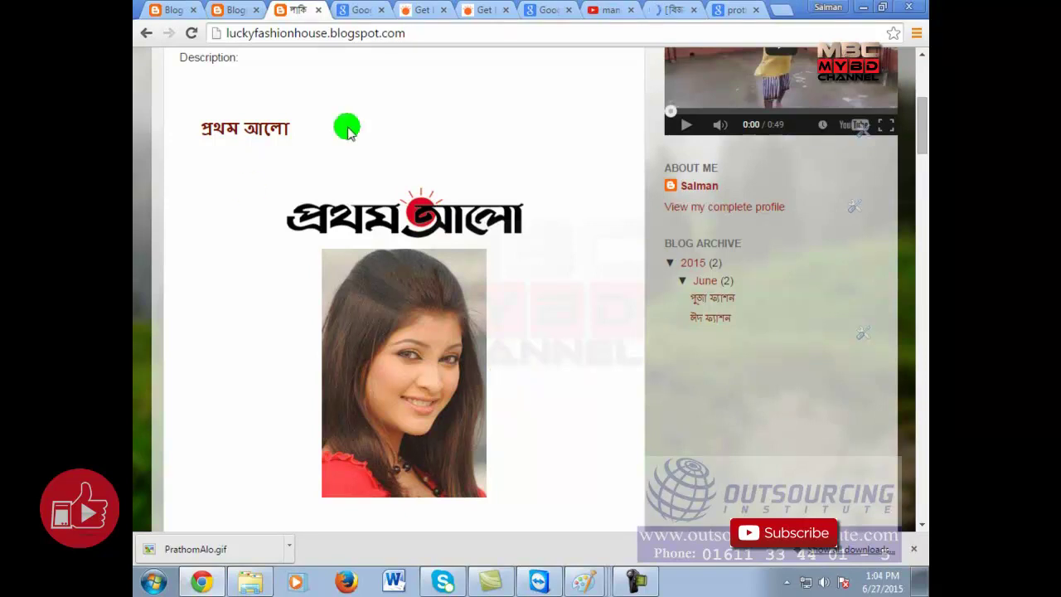
# Search Google Images for "atn bangla" in place of the prothom alo search and dismiss the privacy notice.
pyautogui.click(690, 9)
pyautogui.click(735, 8)
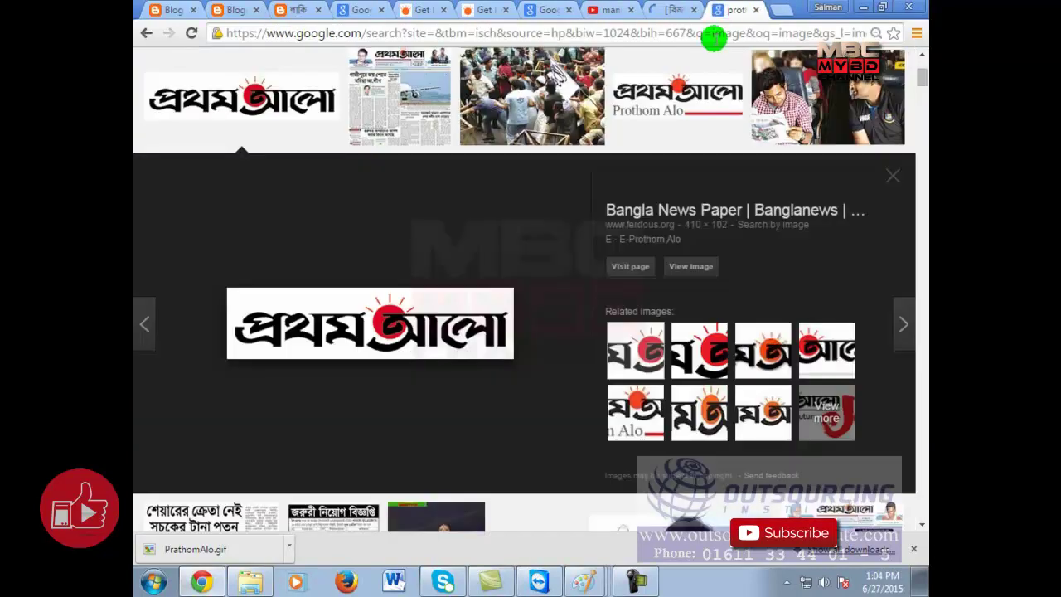
pyautogui.scroll(3, 521, 107)
pyautogui.click(300, 67)
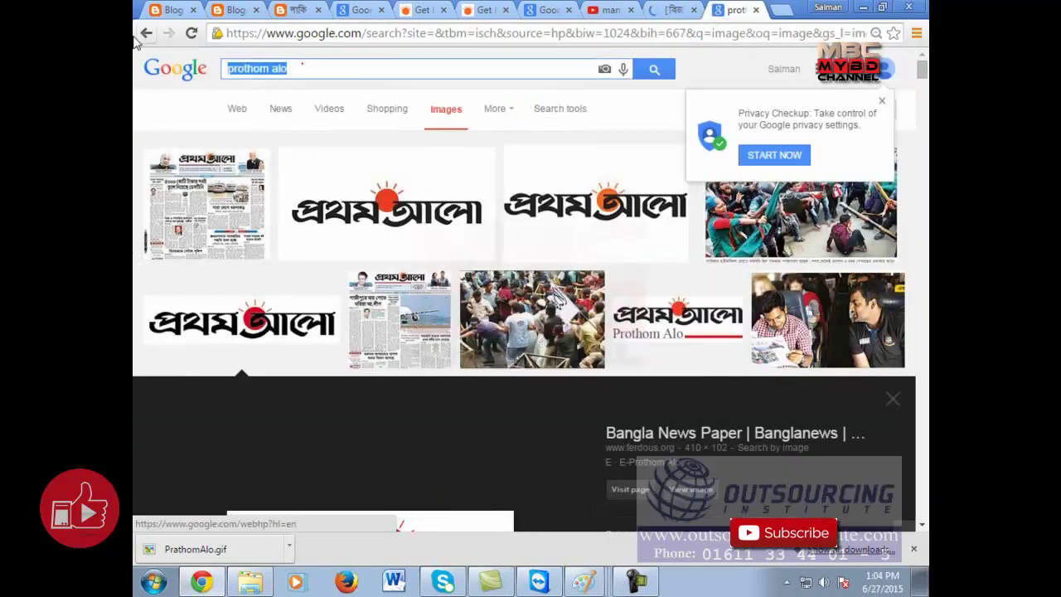
pyautogui.write('atn bangla')
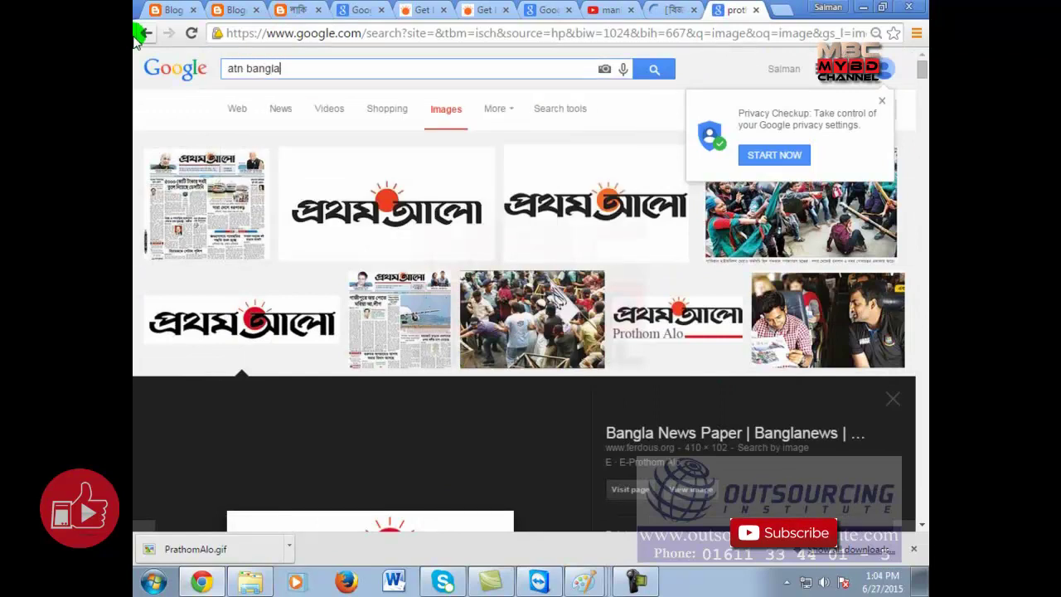
pyautogui.press('Return')
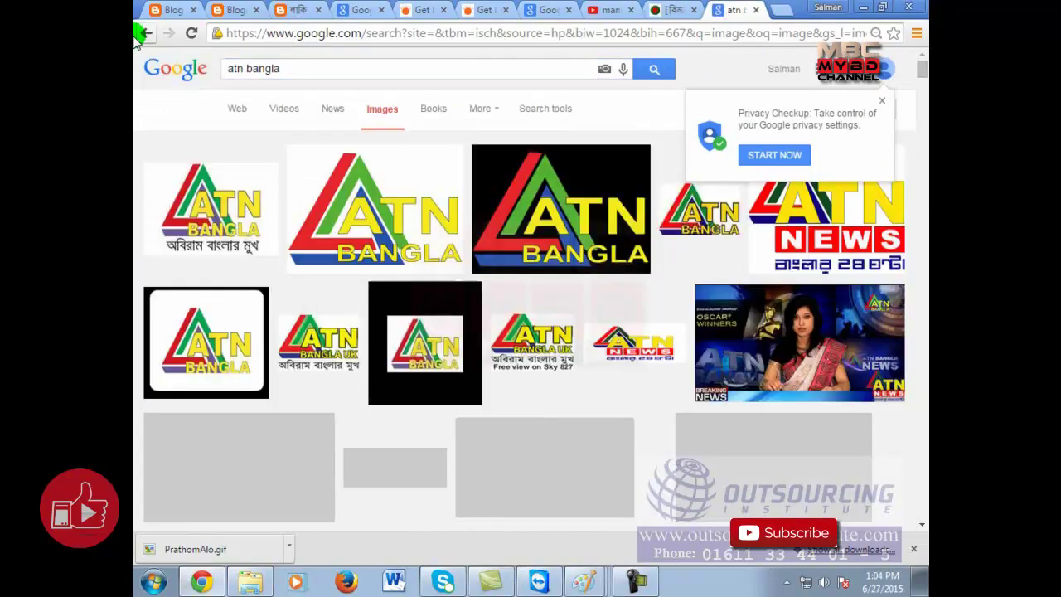
pyautogui.click(882, 100)
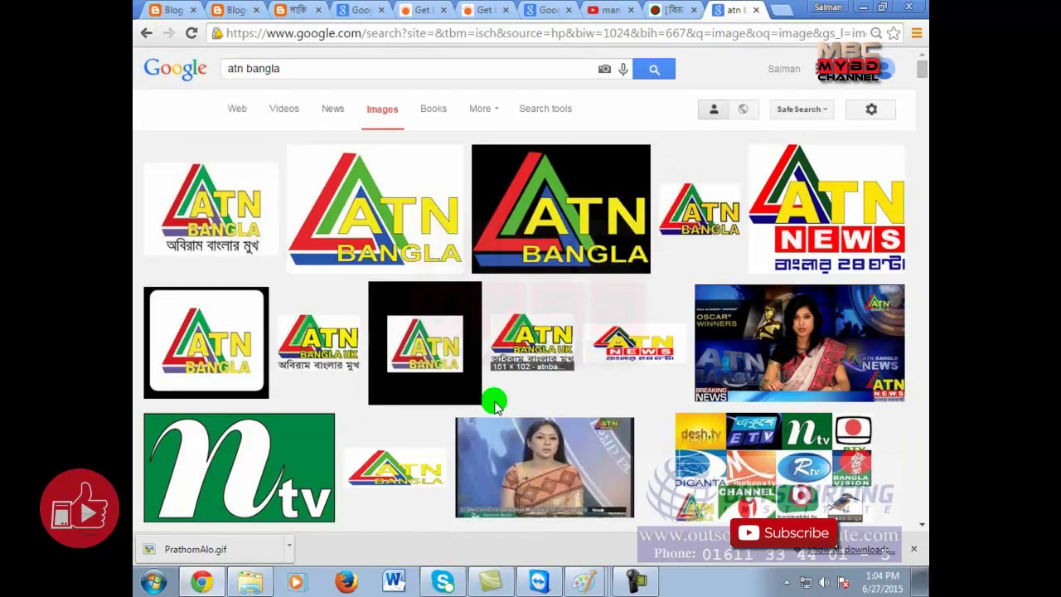
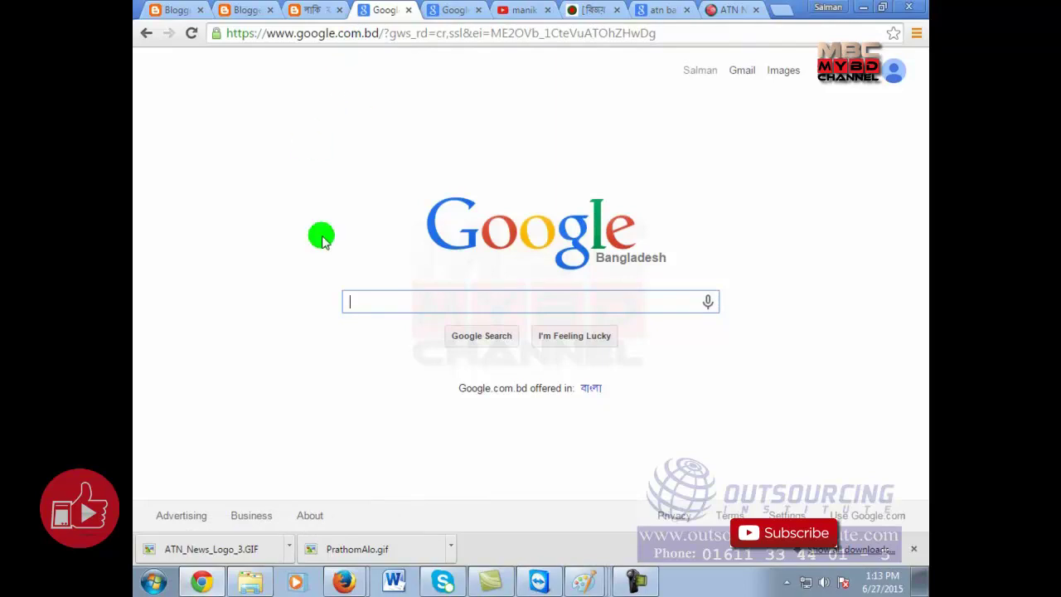
# Search Google for "html code for radio".
pyautogui.click(396, 298)
pyautogui.write('ht')
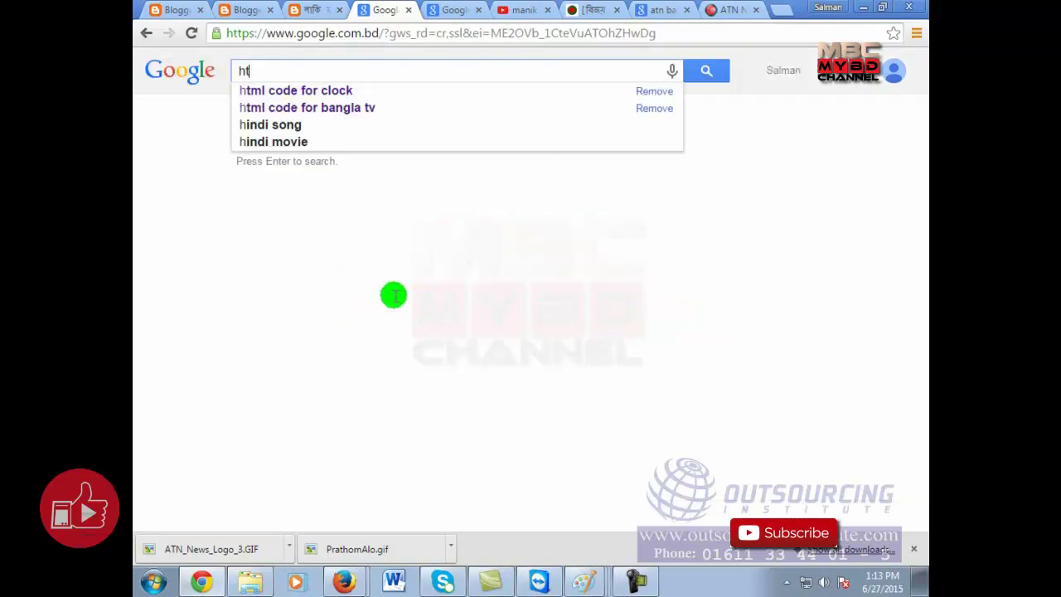
pyautogui.write('ml code')
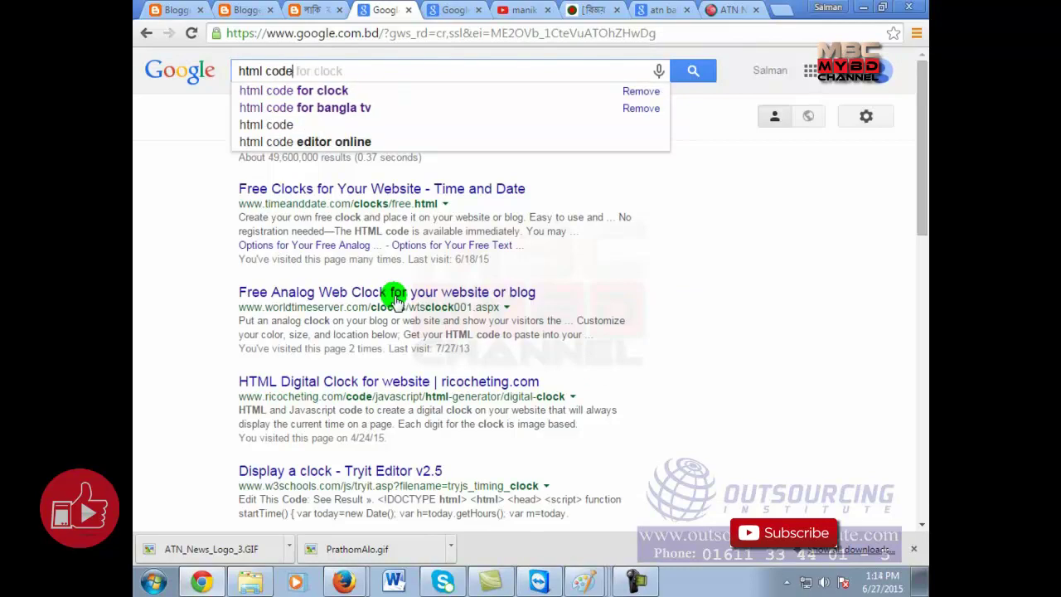
pyautogui.write(' for ra')
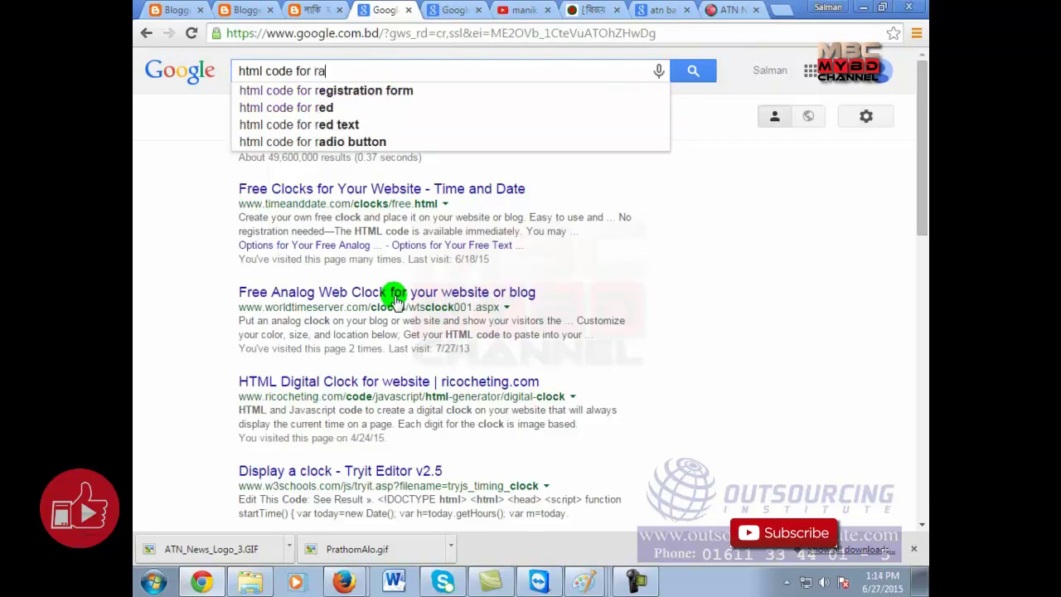
pyautogui.write('dio')
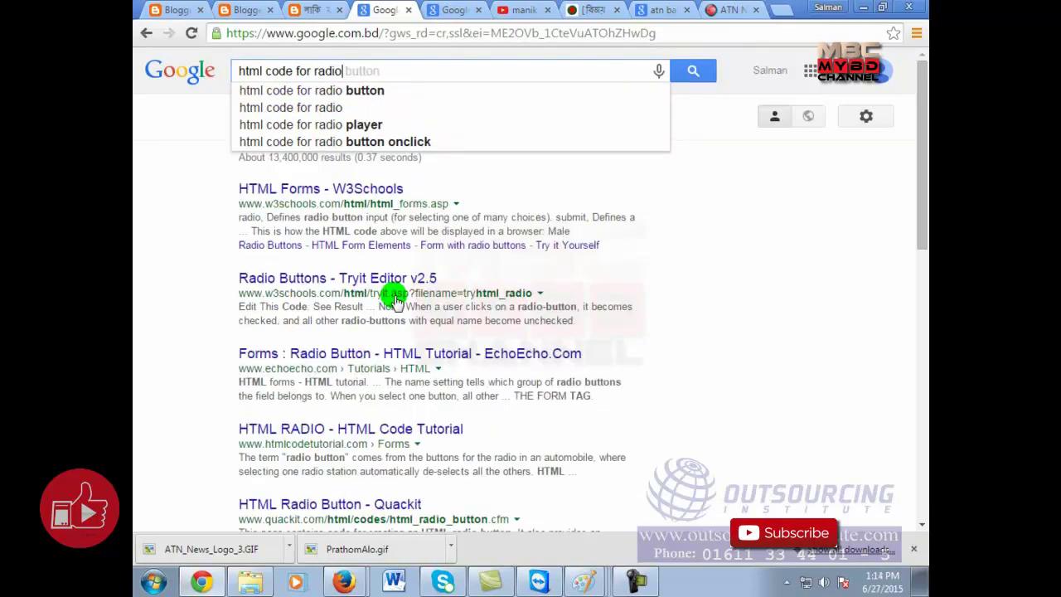
pyautogui.press('Return')
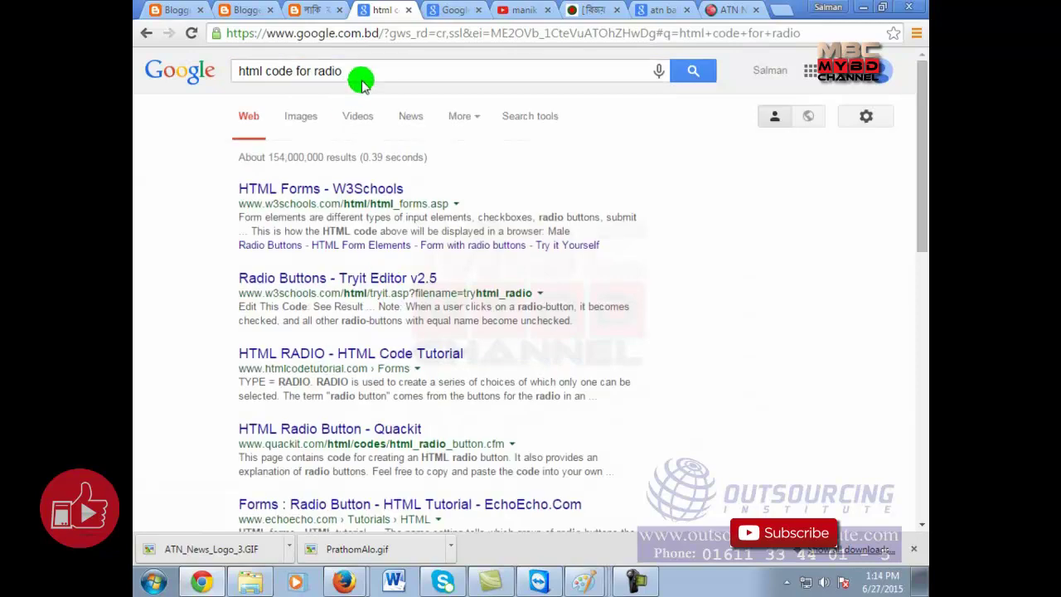
# Refine the Google search to "html code for bangladeshi radio".
pyautogui.click(362, 79)
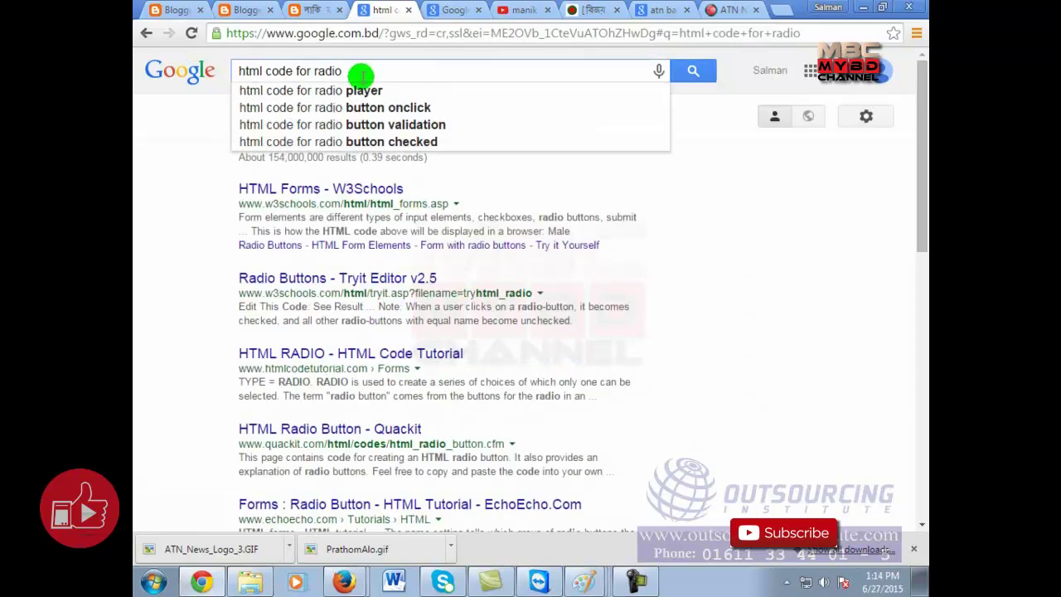
pyautogui.press('BackSpace')
pyautogui.press('BackSpace')
pyautogui.press('BackSpace')
pyautogui.press('BackSpace')
pyautogui.press('BackSpace')
pyautogui.write('bangla')
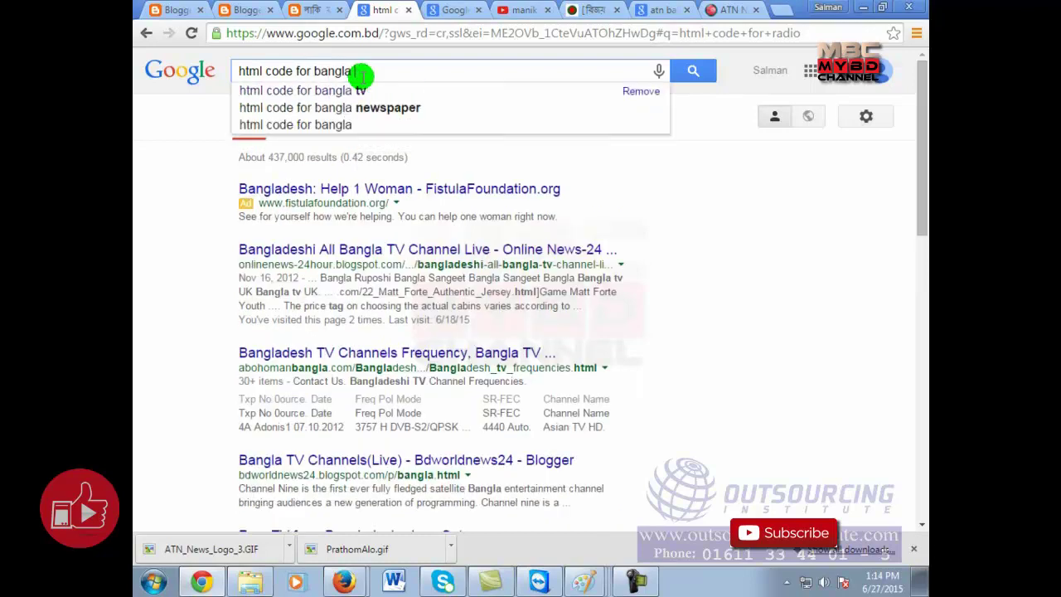
pyautogui.write('deshi ')
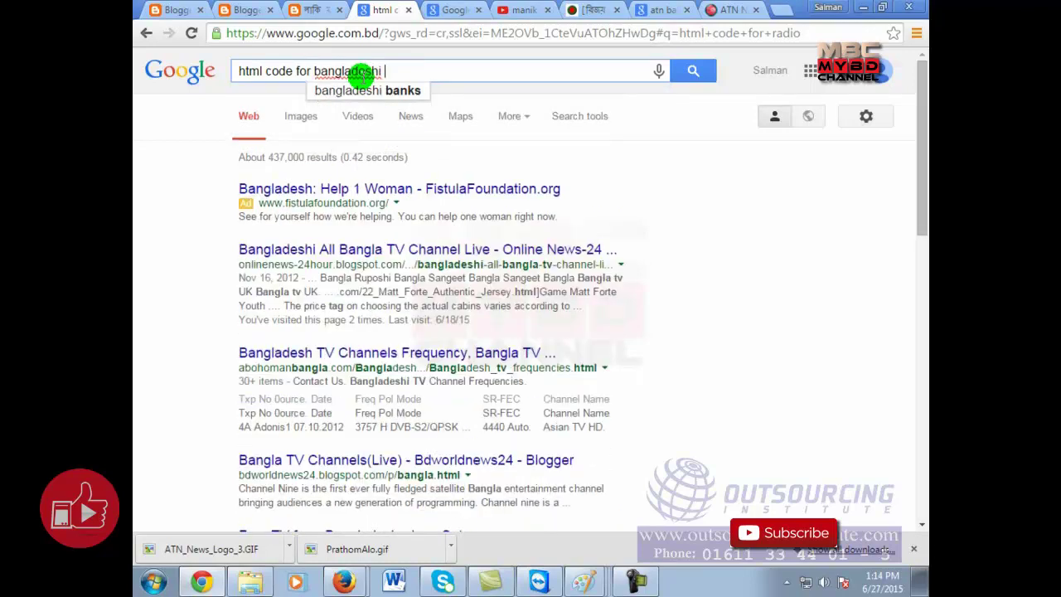
pyautogui.write('radio')
pyautogui.press('Return')
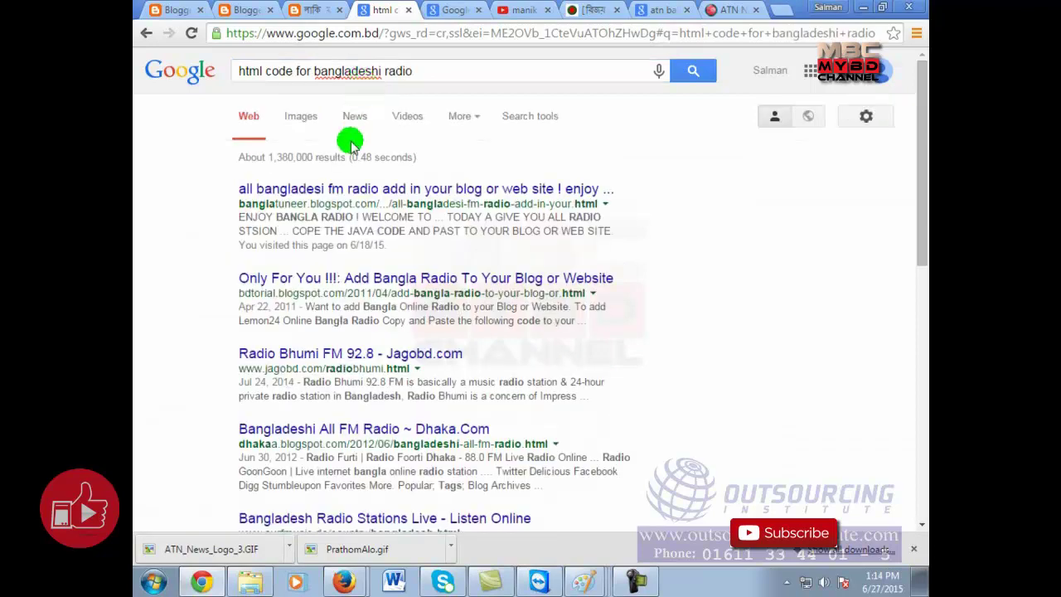
# Open the banglatuneer.blogspot.com result on adding Bangladeshi FM radio to a blog and copy its complete radio script code.
pyautogui.click(380, 189)
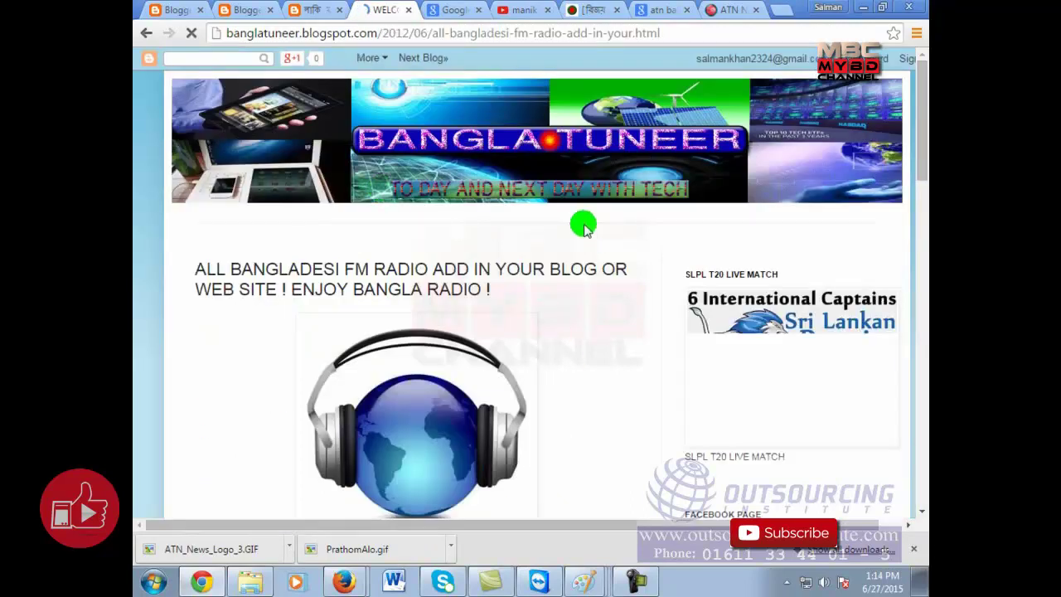
pyautogui.scroll(-3, 584, 226)
pyautogui.scroll(-4, 584, 226)
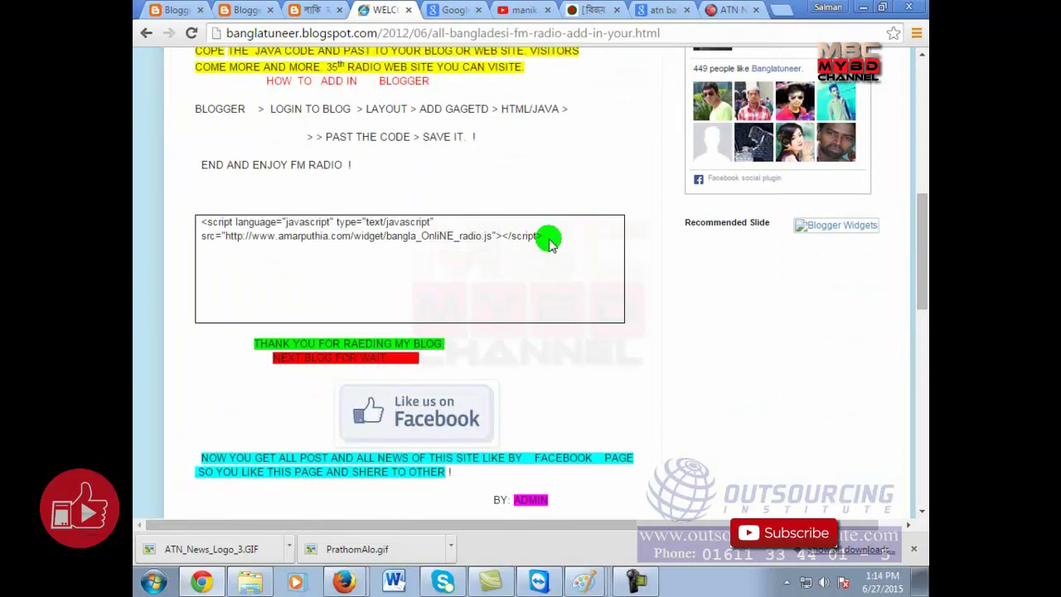
pyautogui.moveTo(548, 242); pyautogui.dragTo(188, 215)
pyautogui.click(193, 220)
pyautogui.moveTo(543, 237); pyautogui.dragTo(191, 217)
pyautogui.rightClick(251, 230)
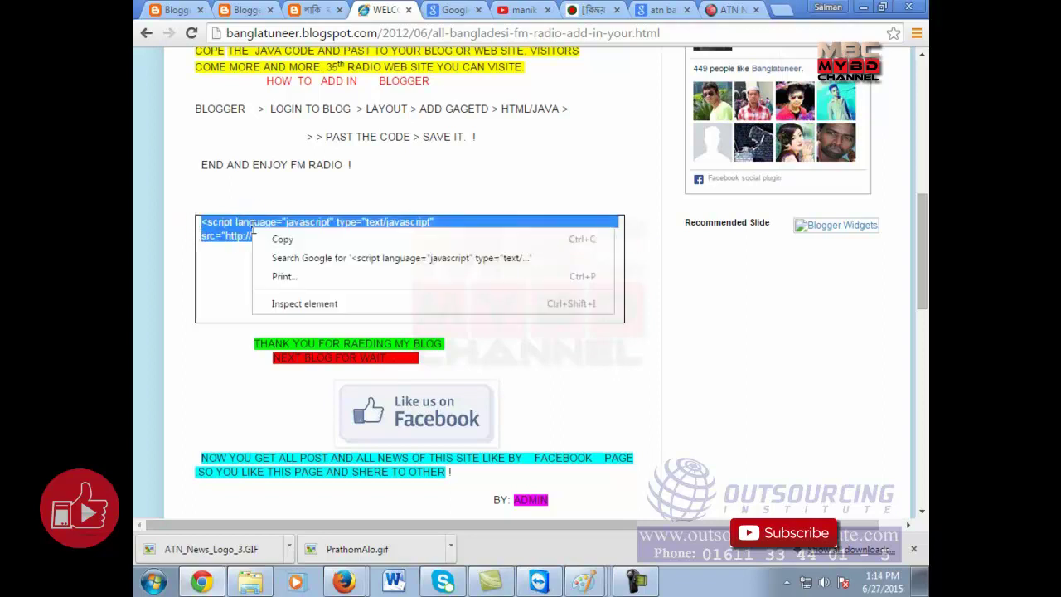
pyautogui.click(267, 240)
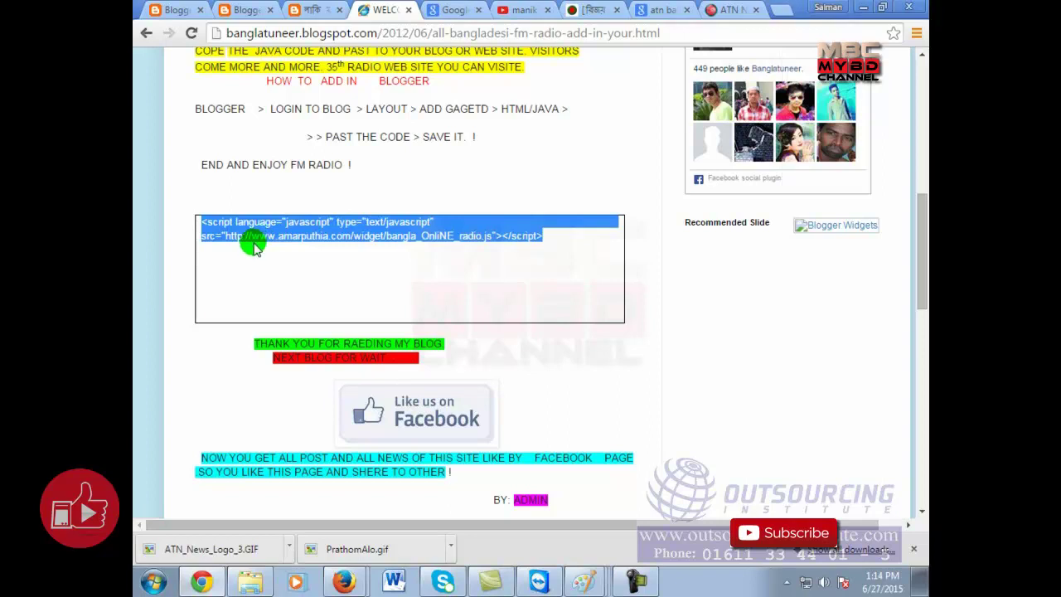
# Return to the blog's Layout page and start adding an HTML/JavaScript gadget to the sidebar-right-1 section.
pyautogui.click(247, 10)
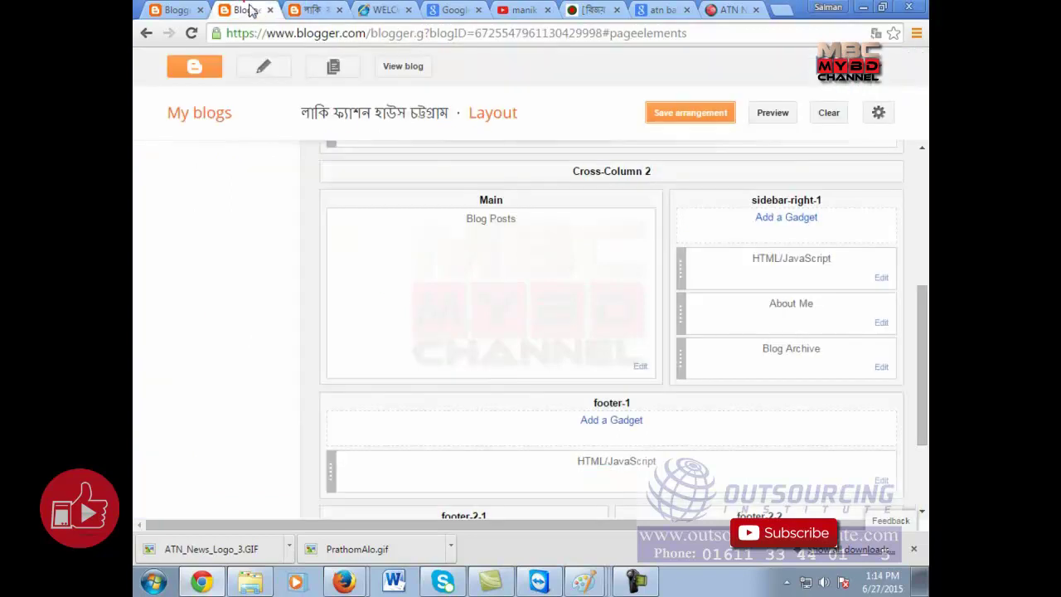
pyautogui.scroll(5, 499, 248)
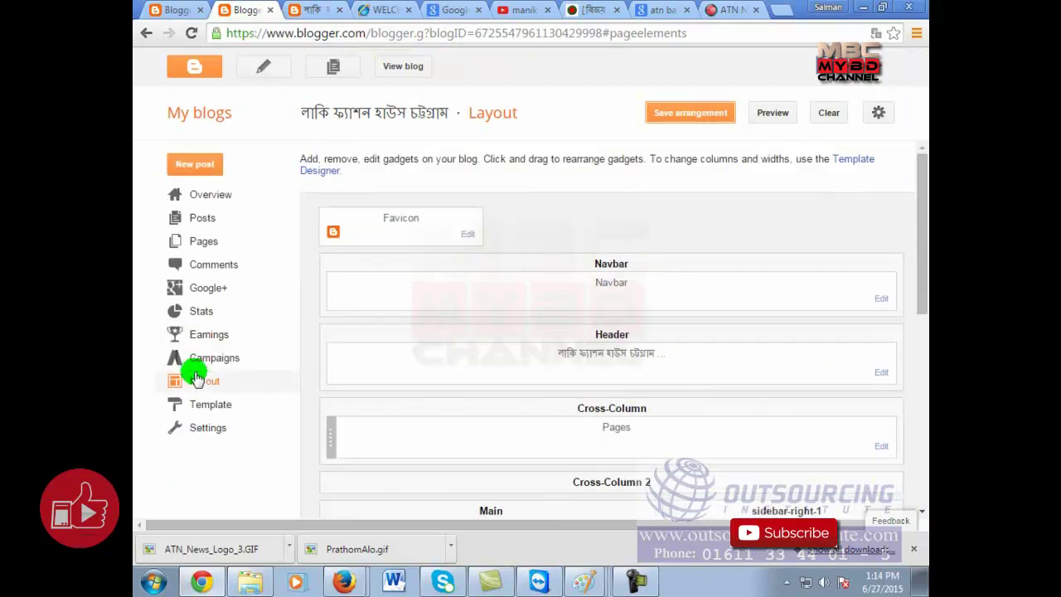
pyautogui.scroll(-2, 738, 357)
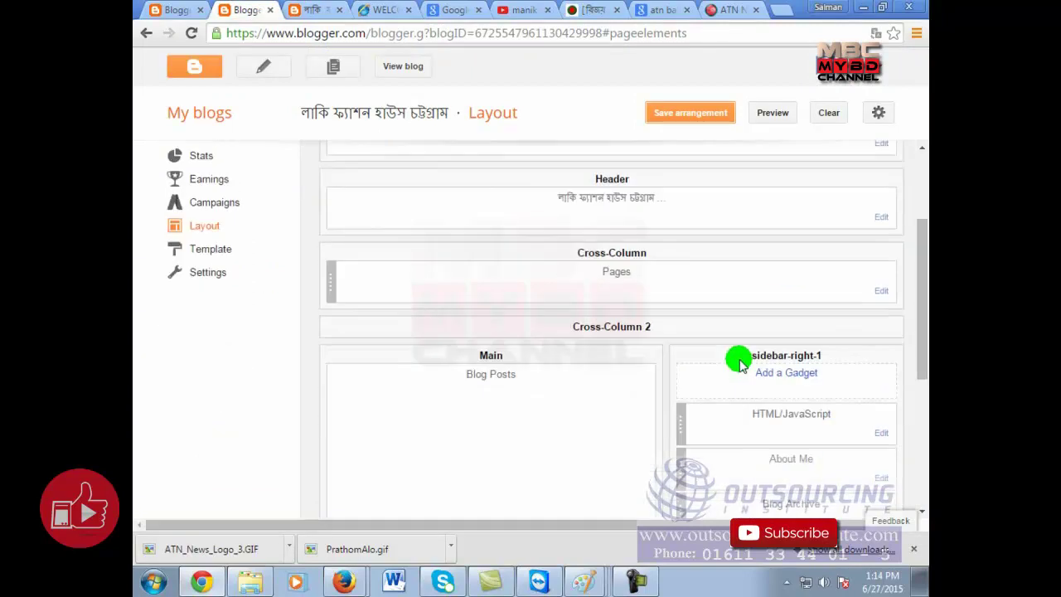
pyautogui.click(787, 375)
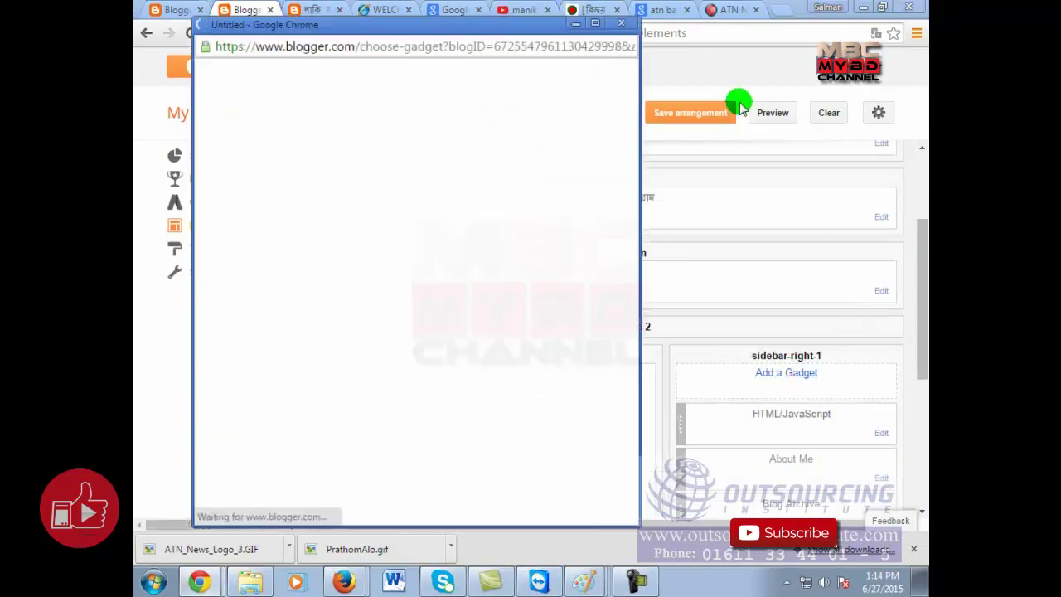
pyautogui.scroll(-3, 514, 292)
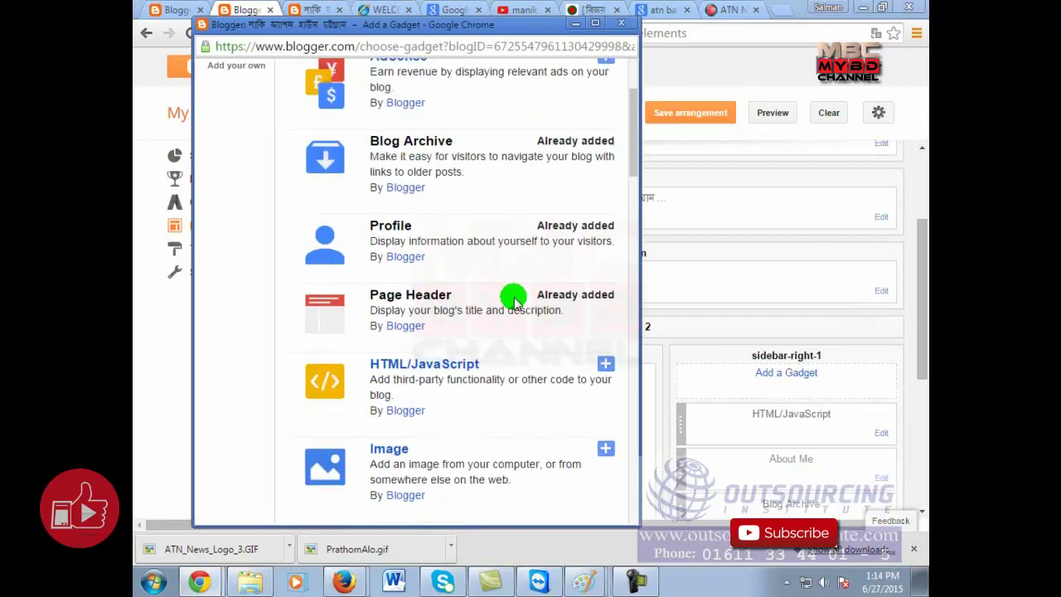
pyautogui.click(449, 369)
# Paste the copied radio script as the gadget's content, then save the gadget and the layout arrangement.
pyautogui.click(345, 301)
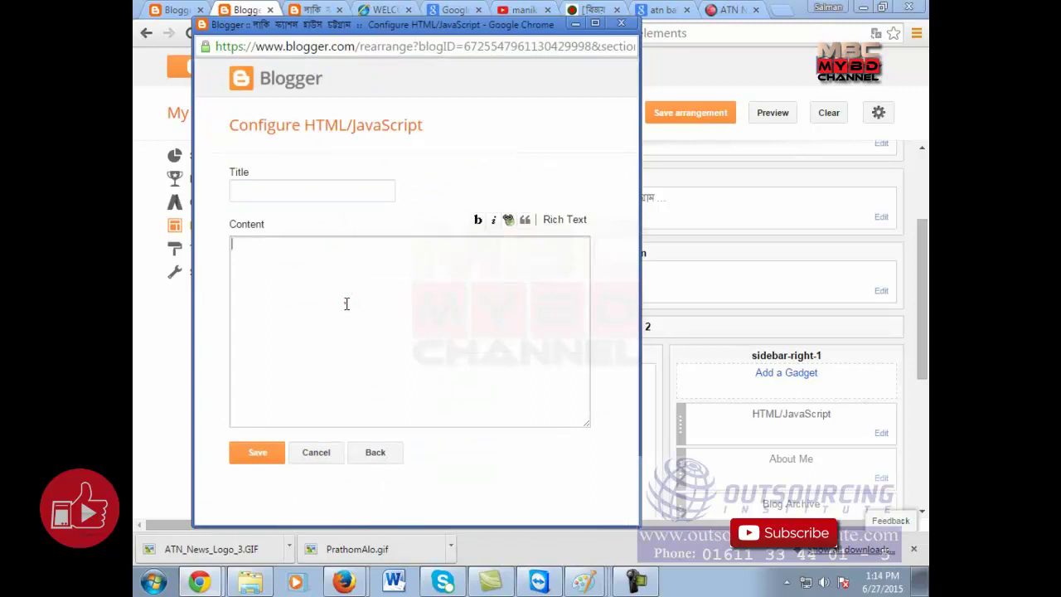
pyautogui.rightClick(348, 297)
pyautogui.click(412, 392)
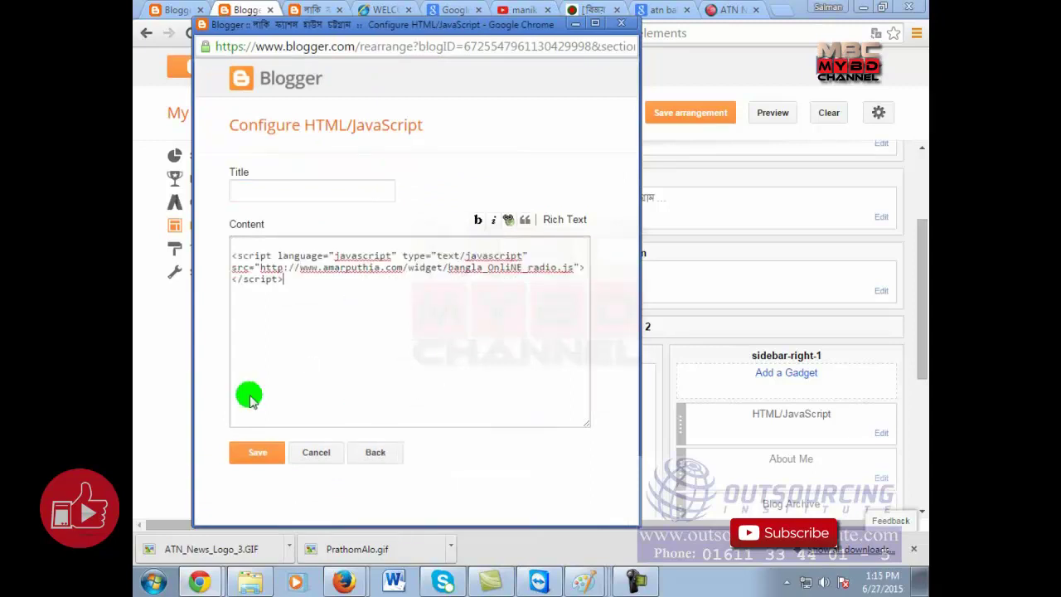
pyautogui.click(246, 451)
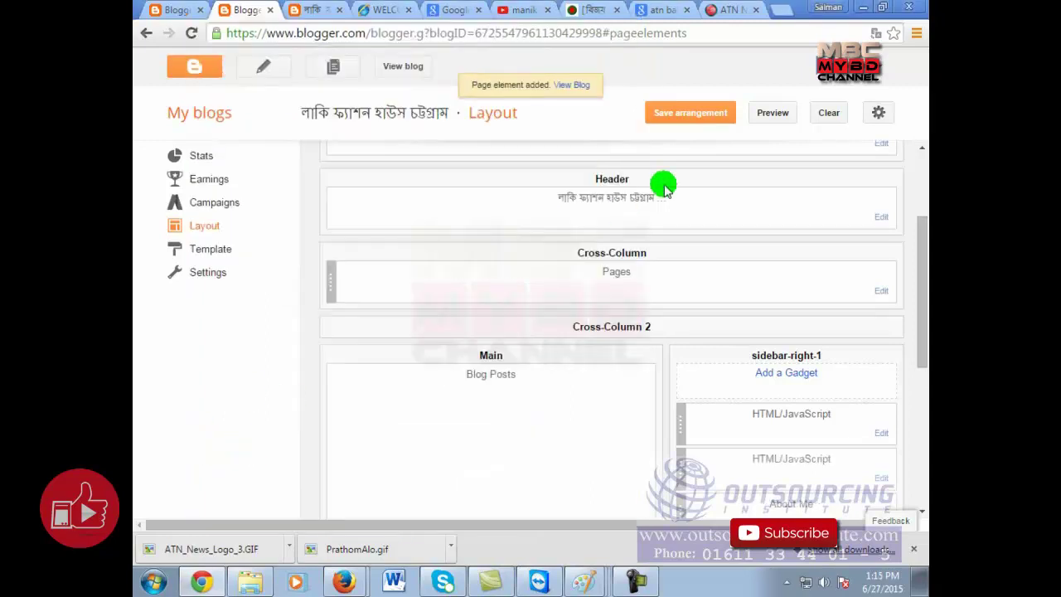
pyautogui.click(691, 114)
pyautogui.click(693, 116)
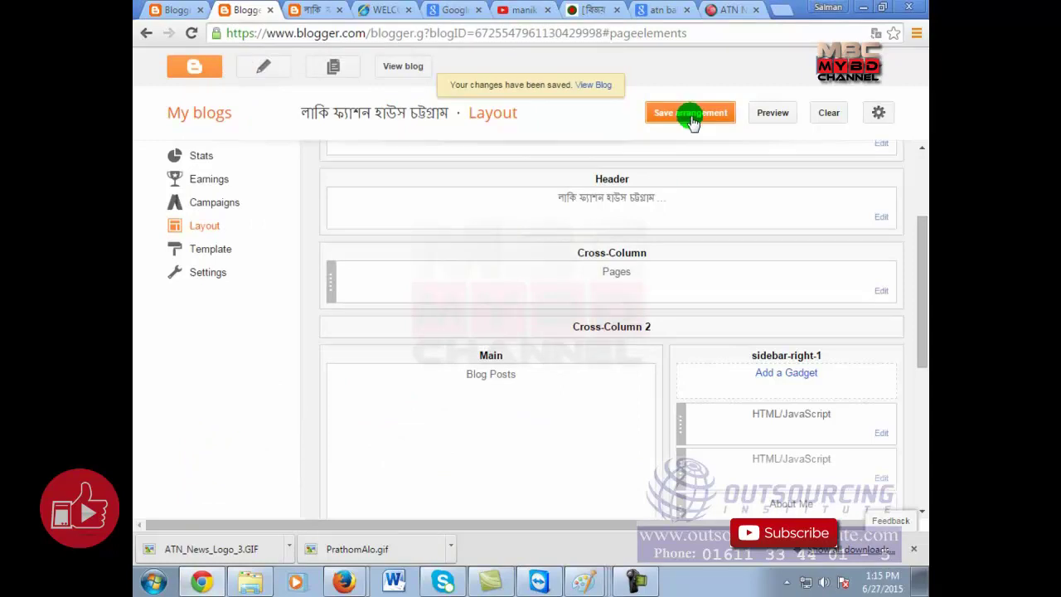
# Reload the public blog page and choose the station রেডিও ফুর্তি in the online radio gadget to test it.
pyautogui.click(321, 8)
pyautogui.rightClick(543, 271)
pyautogui.click(577, 321)
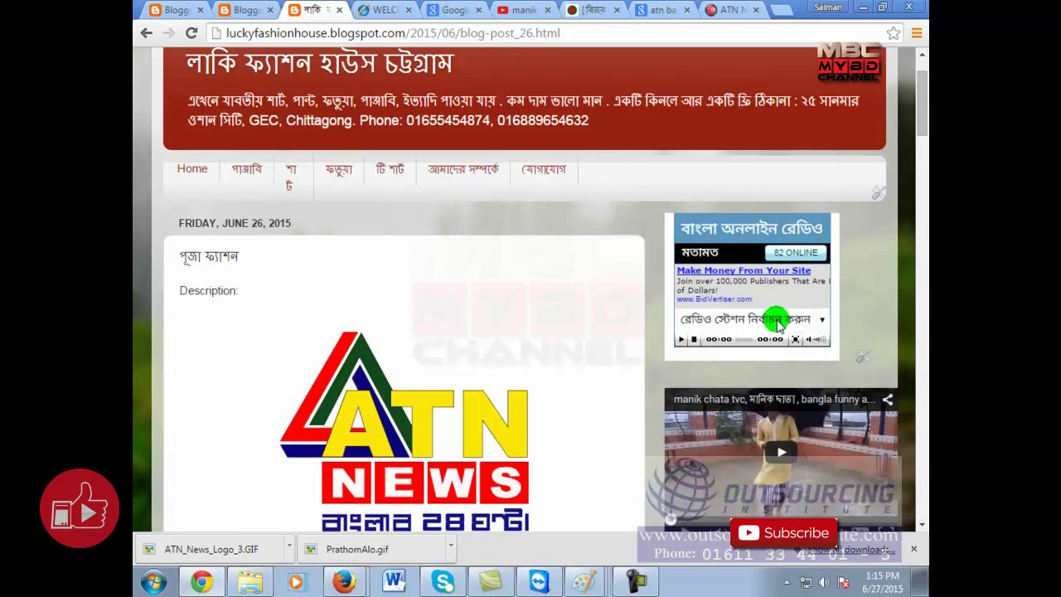
pyautogui.click(819, 324)
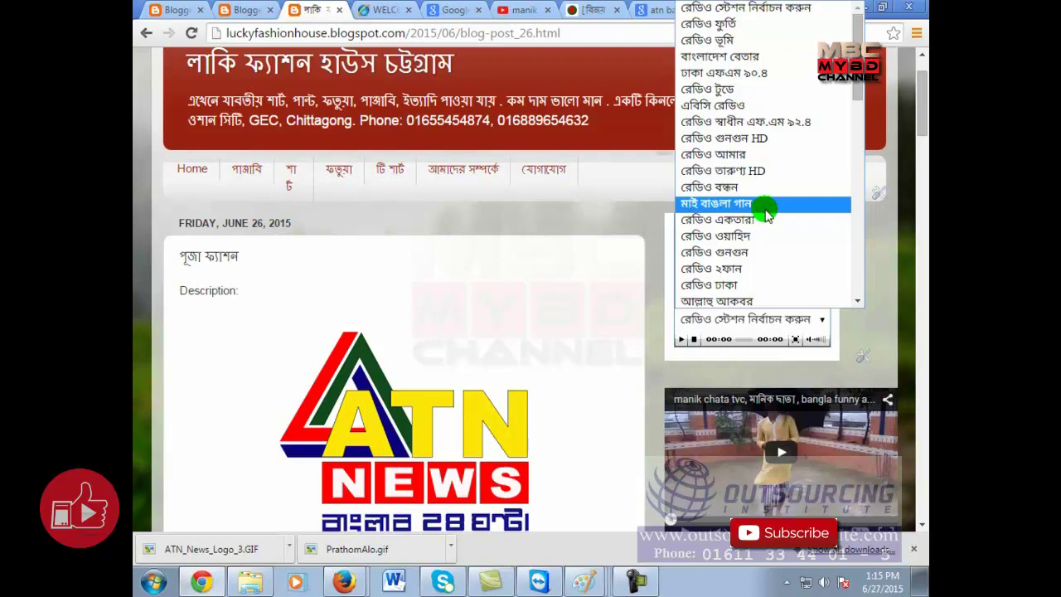
pyautogui.click(742, 27)
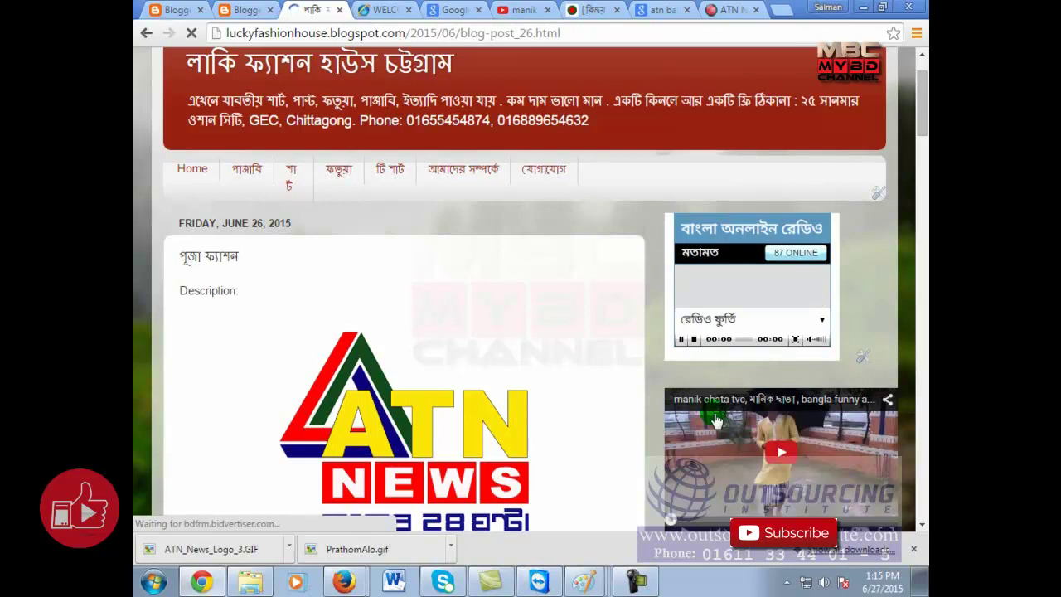
# Test the online radio gadget's playback by raising the volume and toggling play and pause on রেডিও ফুর্তি.
pyautogui.click(680, 340)
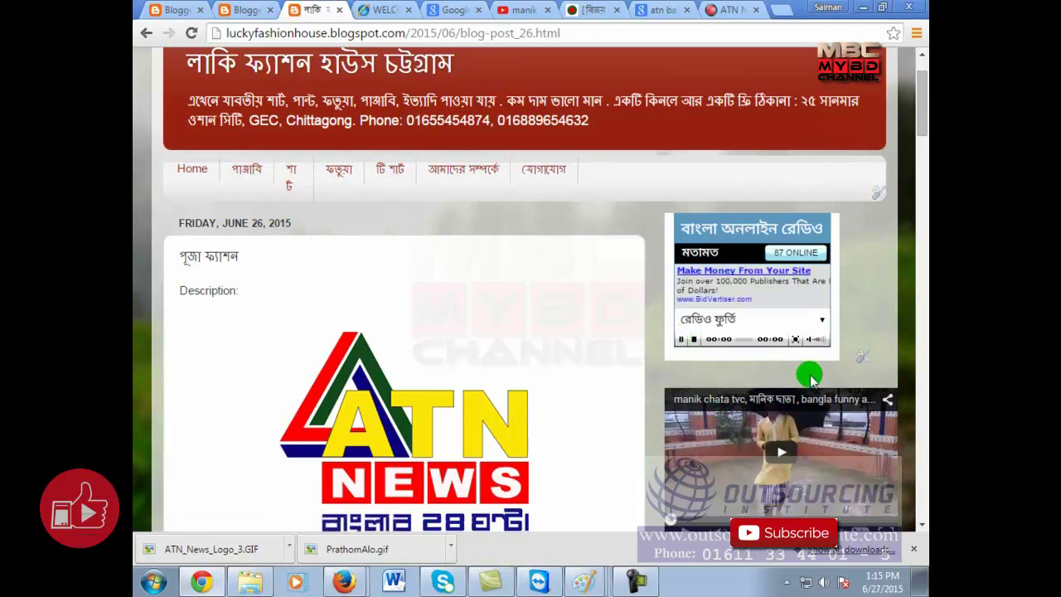
pyautogui.click(816, 340)
pyautogui.click(825, 340)
pyautogui.click(825, 340)
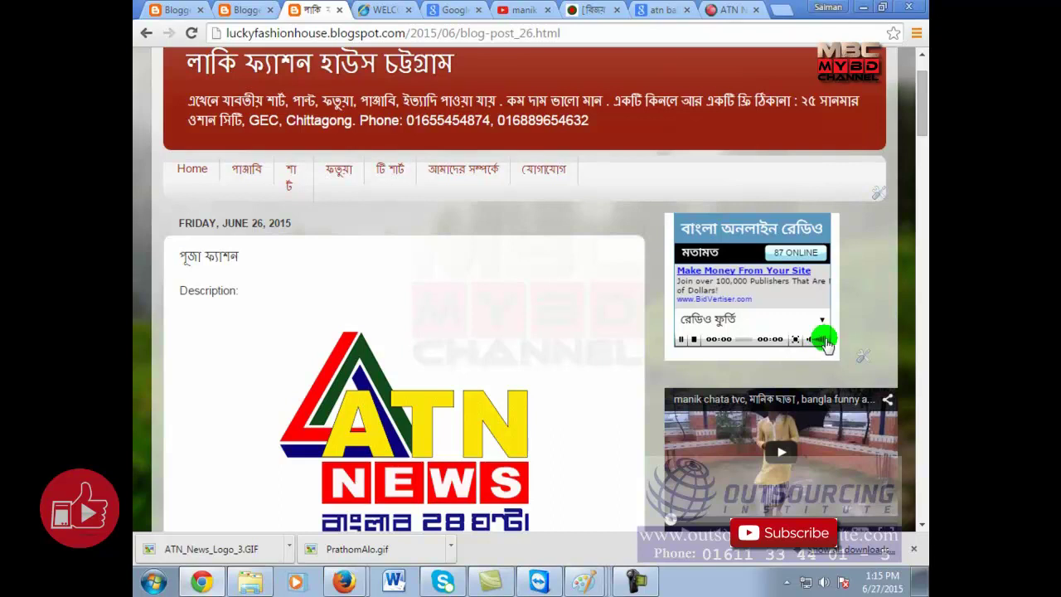
pyautogui.click(680, 342)
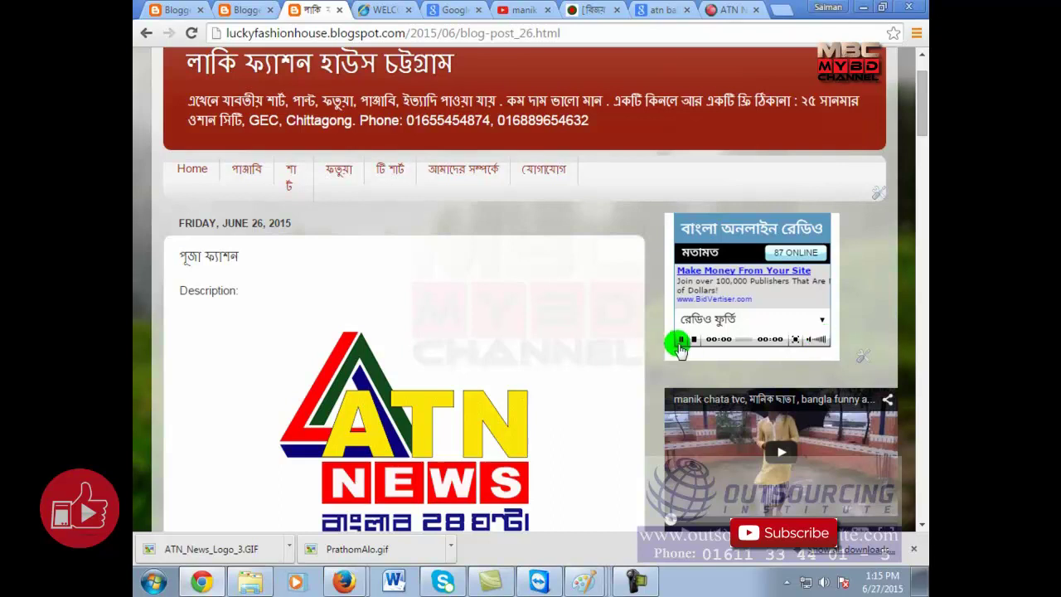
pyautogui.click(680, 341)
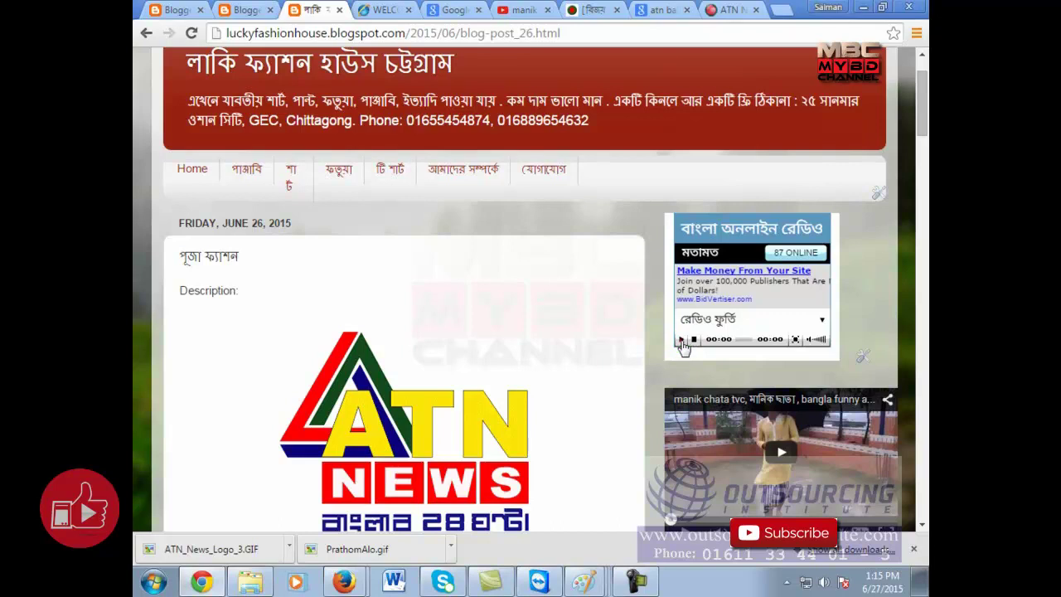
# Choose the station রেডিও টুডে in the online radio gadget and raise its volume to test the sound.
pyautogui.click(816, 323)
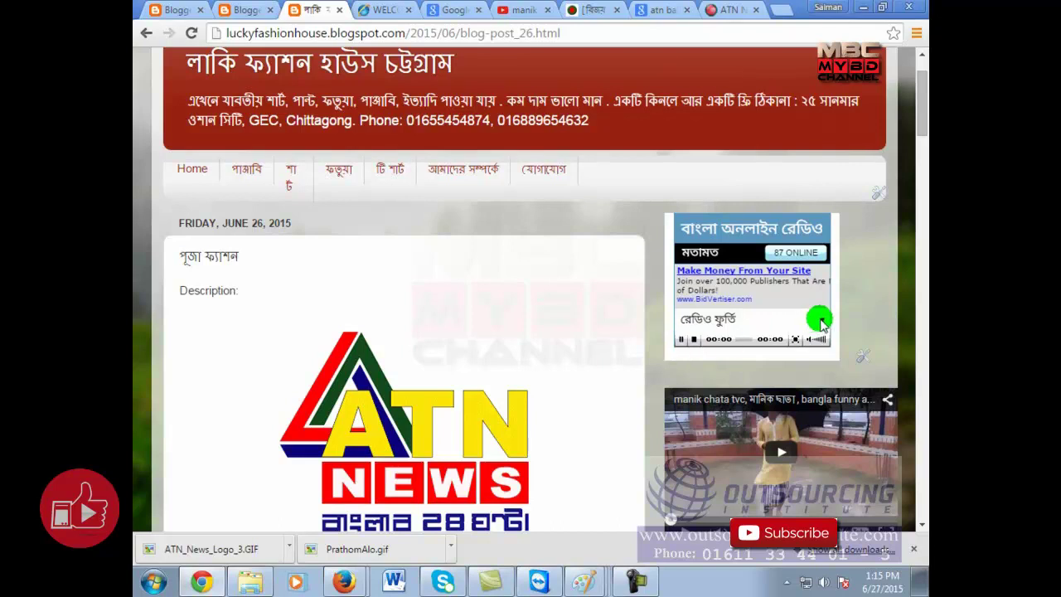
pyautogui.moveTo(820, 323)
pyautogui.mouseDown()
pyautogui.moveTo(824, 295)
pyautogui.moveTo(783, 156)
pyautogui.moveTo(782, 88)
pyautogui.moveTo(779, 105)
pyautogui.mouseUp()
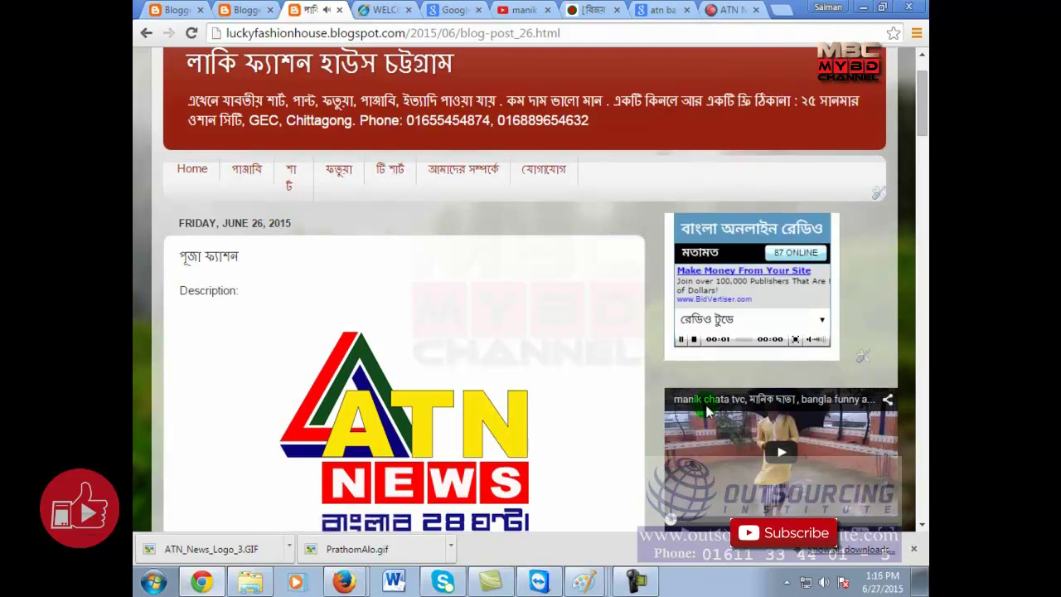
pyautogui.moveTo(774, 339)
pyautogui.mouseDown()
pyautogui.moveTo(774, 367)
pyautogui.moveTo(827, 346)
pyautogui.moveTo(802, 375)
pyautogui.mouseUp()
pyautogui.click(825, 340)
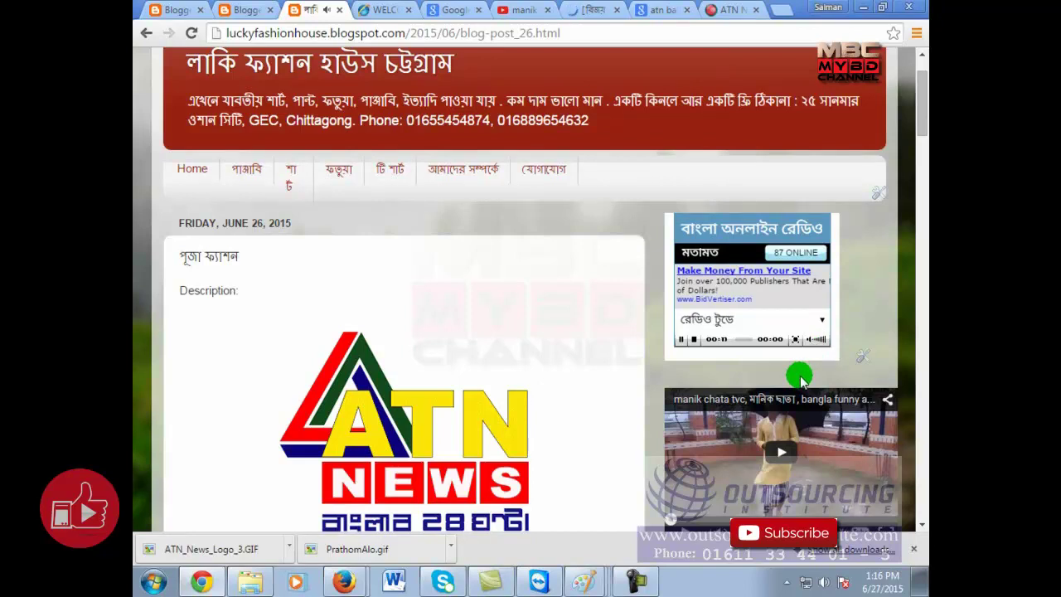
pyautogui.moveTo(798, 378)
pyautogui.mouseDown()
pyautogui.moveTo(682, 277)
pyautogui.moveTo(737, 360)
pyautogui.moveTo(727, 355)
pyautogui.mouseUp()
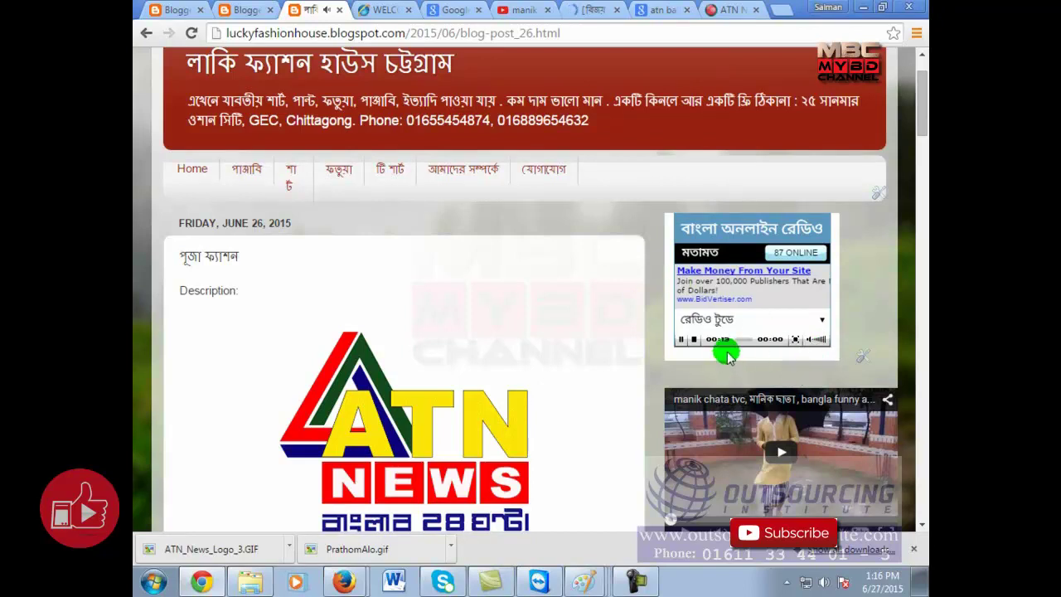
# Choose the station এবিসি রেডিও in the online radio gadget, listen to it and pause the playback.
pyautogui.click(821, 319)
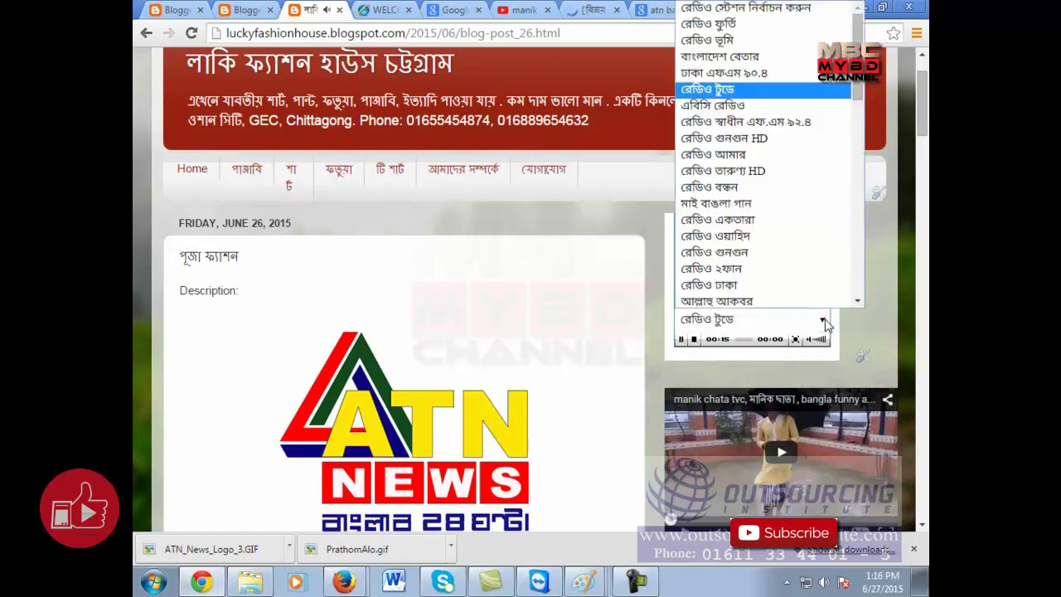
pyautogui.click(761, 106)
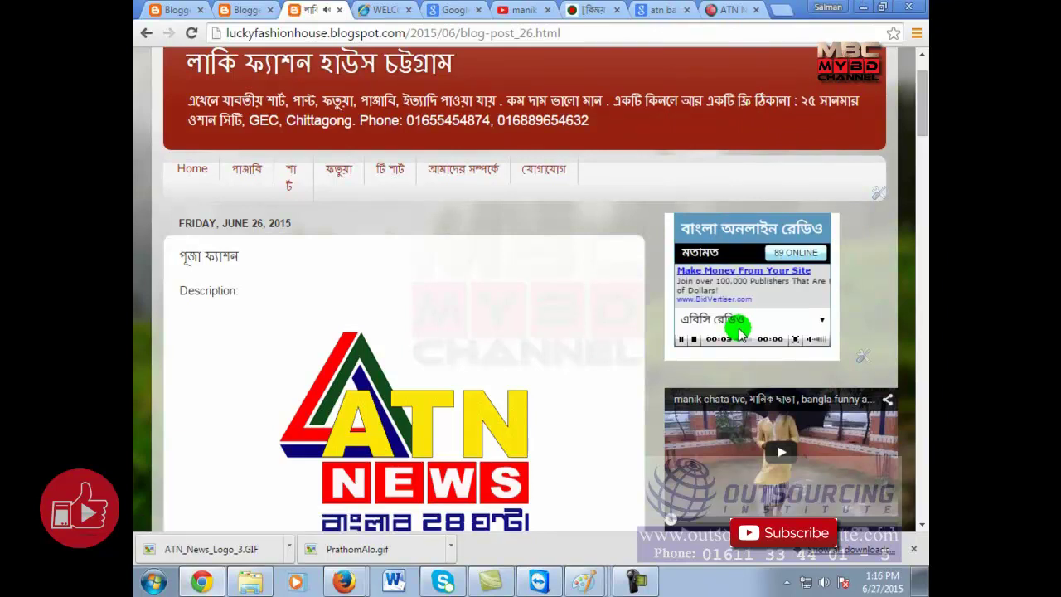
pyautogui.click(819, 320)
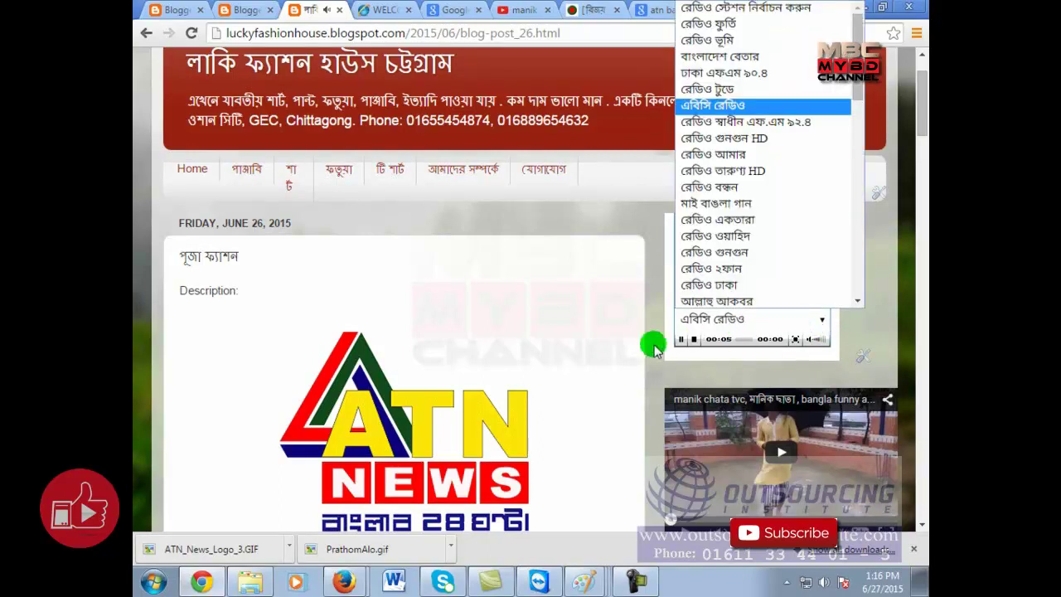
pyautogui.click(681, 339)
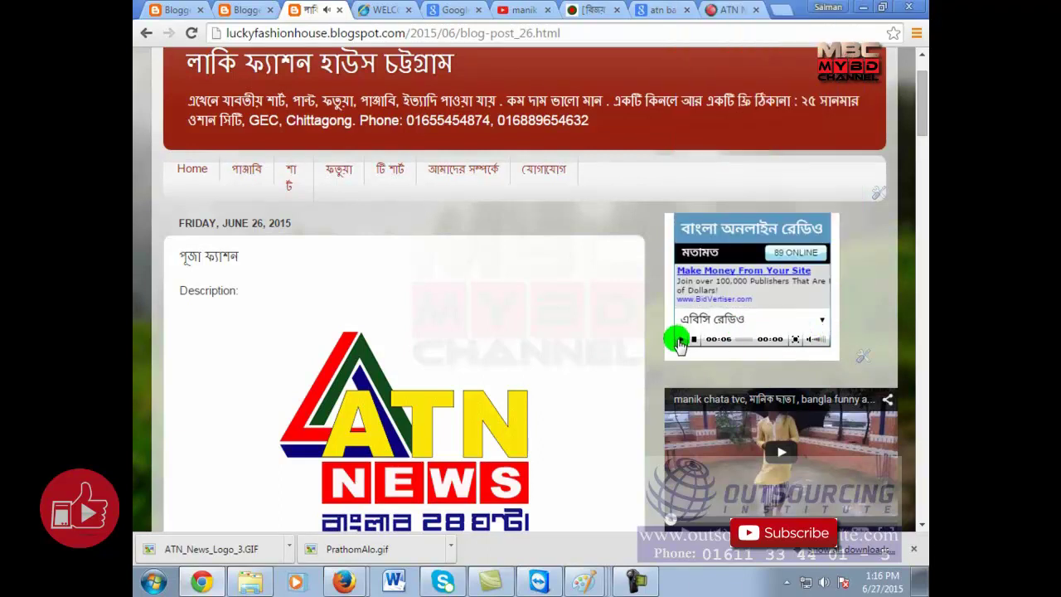
# Test the online radio gadget with the station রেডিও ঝালমুড়ি, followed by ইসলামিক রেডিও.
pyautogui.click(822, 321)
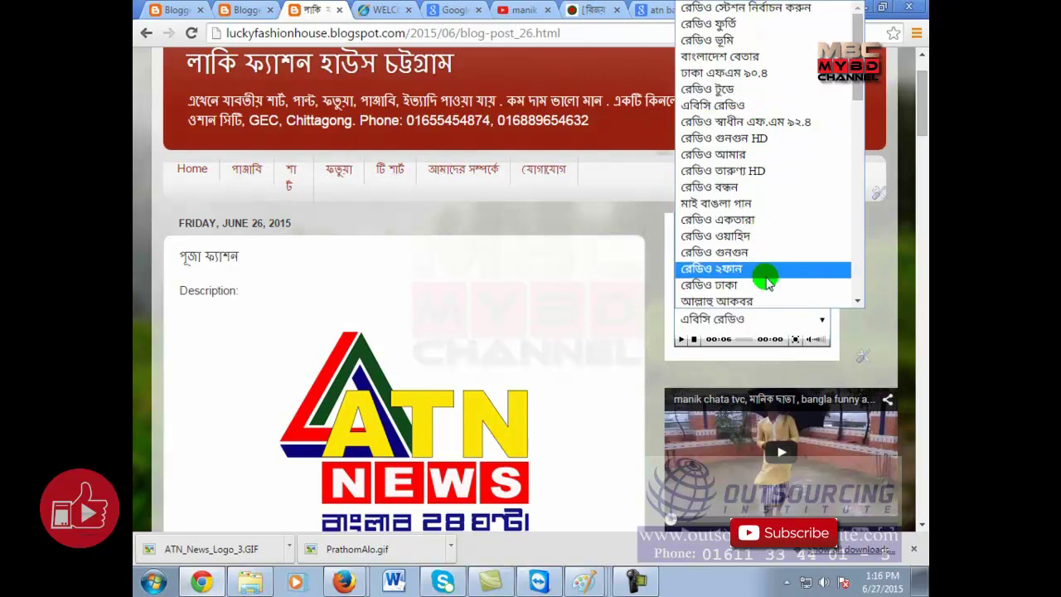
pyautogui.scroll(-6, 769, 273)
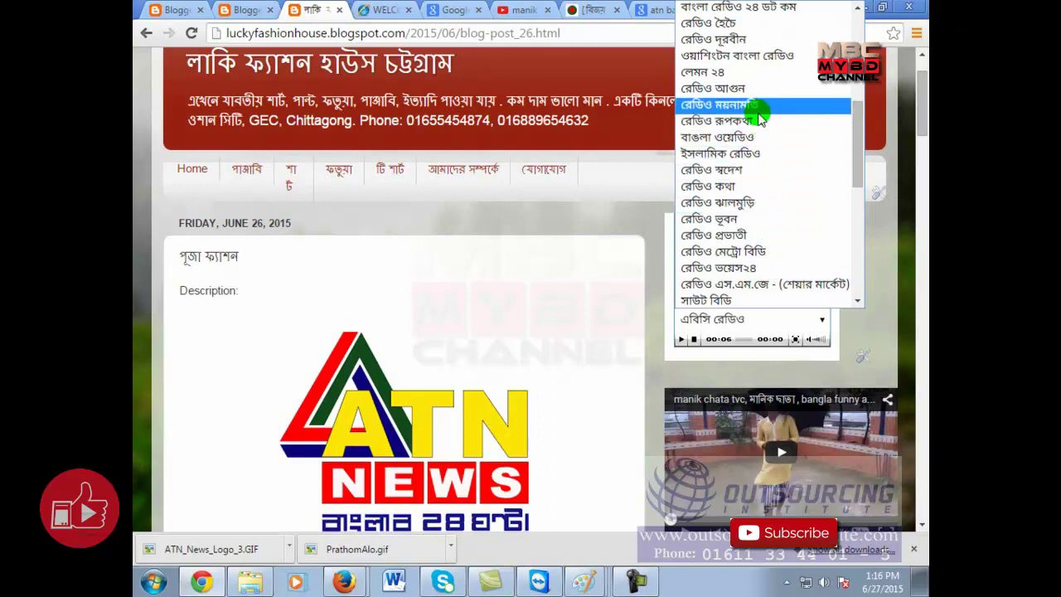
pyautogui.click(760, 204)
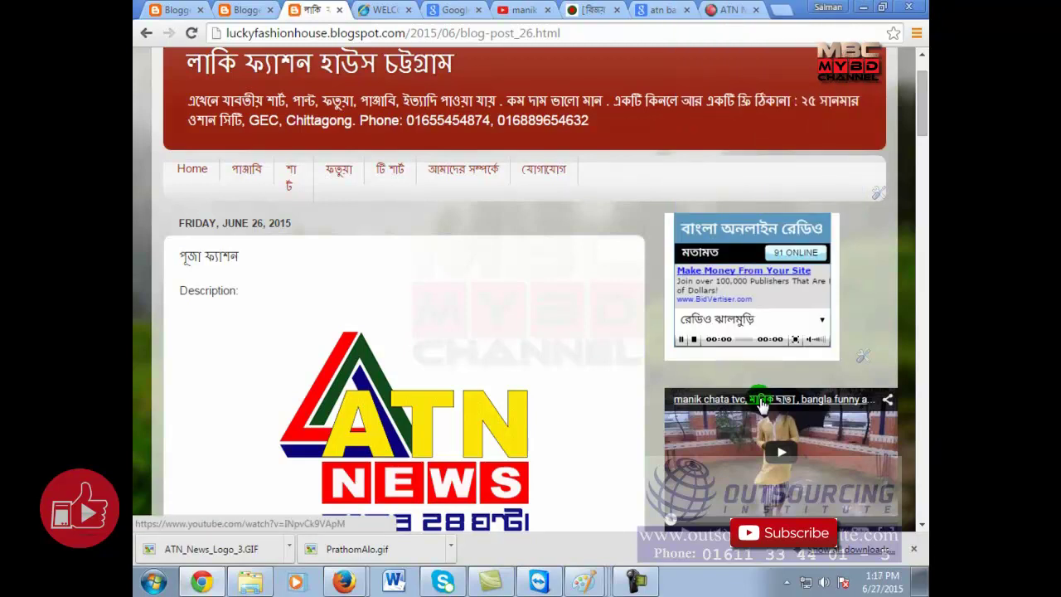
pyautogui.click(821, 323)
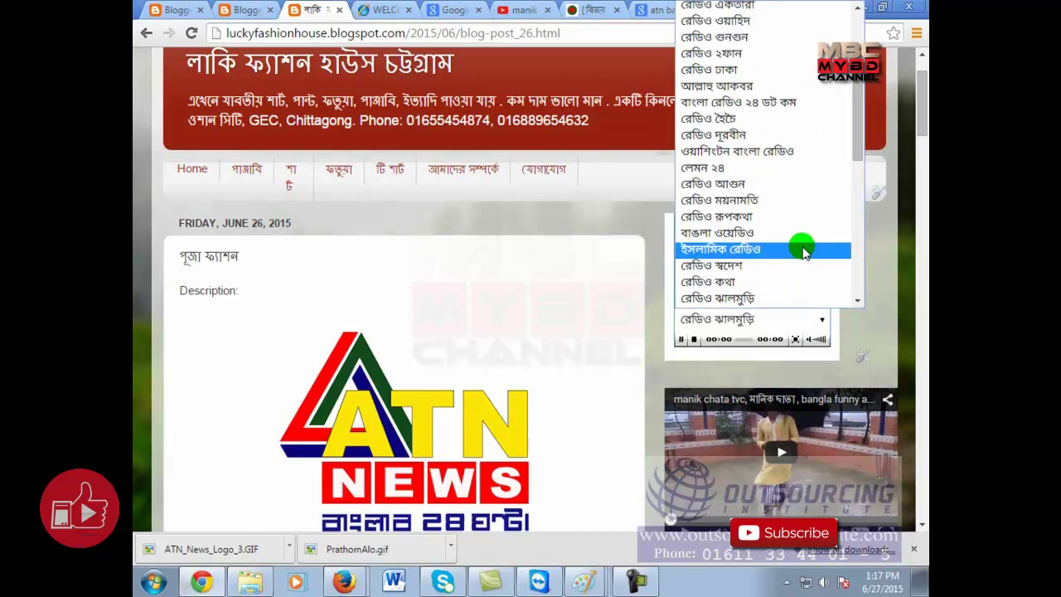
pyautogui.click(777, 250)
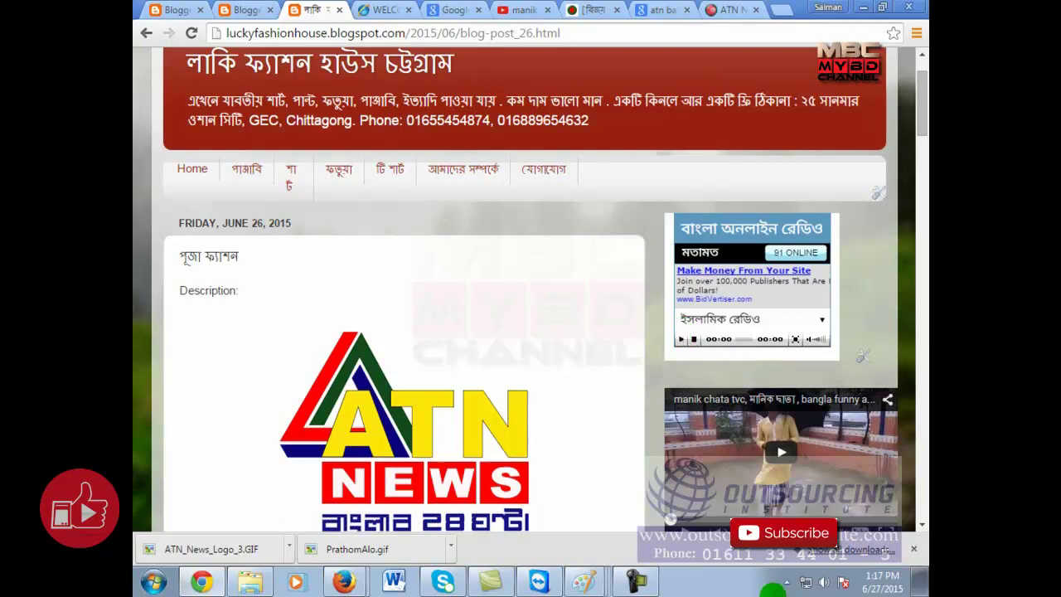
# Try the station রেডিও ই-ডাক্তার in the radio gadget, and return to ইসলামিক রেডিও.
pyautogui.click(820, 323)
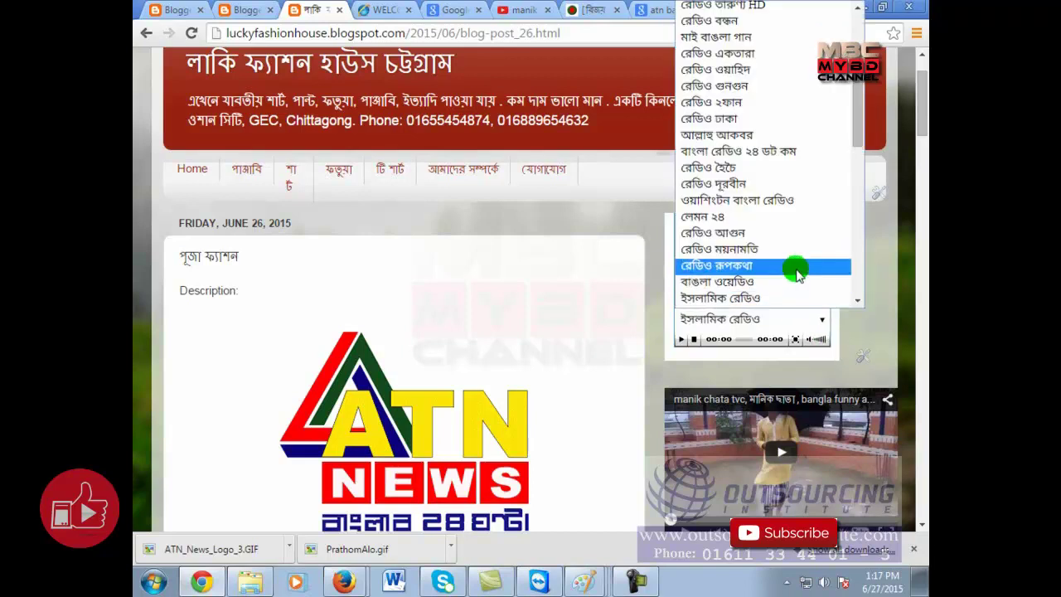
pyautogui.scroll(-5, 795, 273)
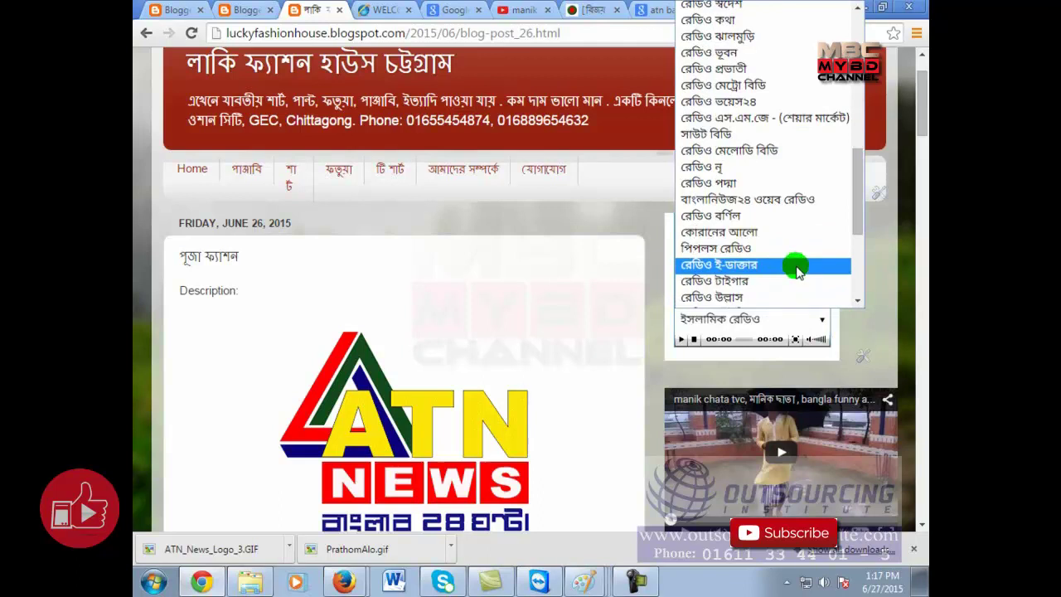
pyautogui.click(796, 265)
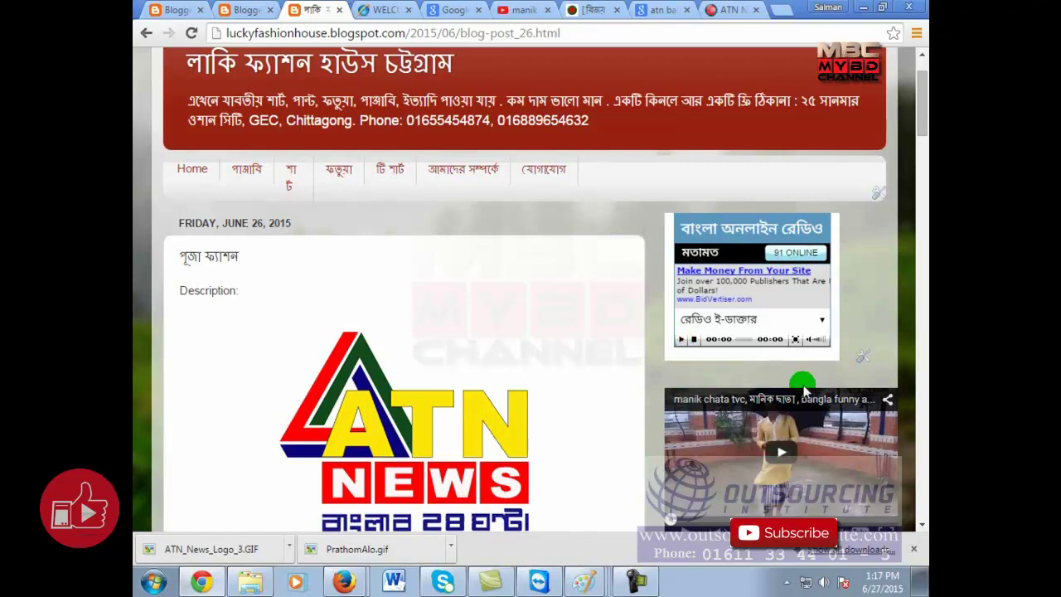
pyautogui.click(819, 319)
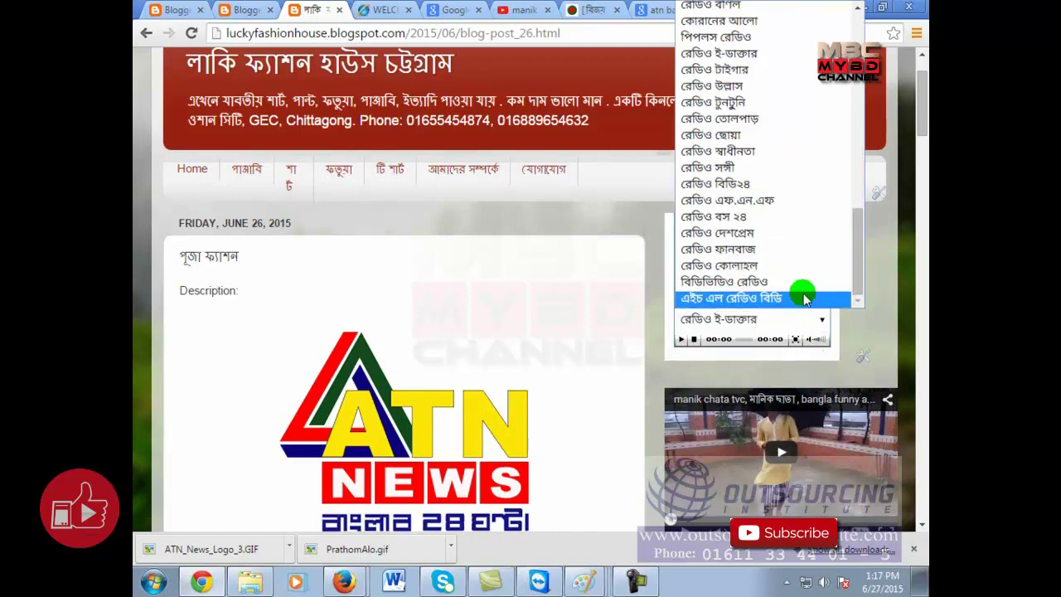
pyautogui.scroll(3, 810, 278)
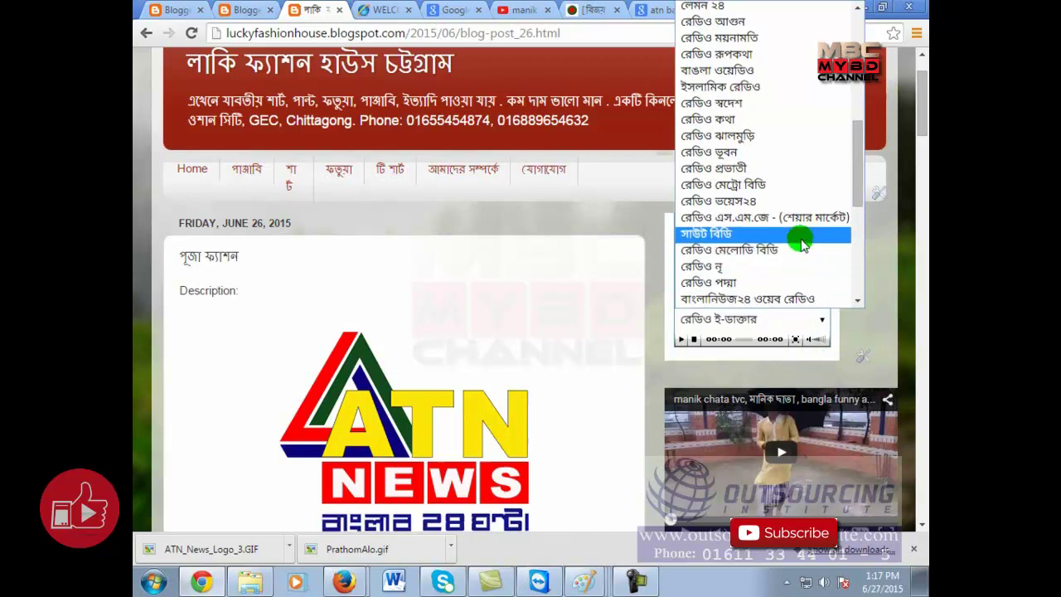
pyautogui.click(791, 90)
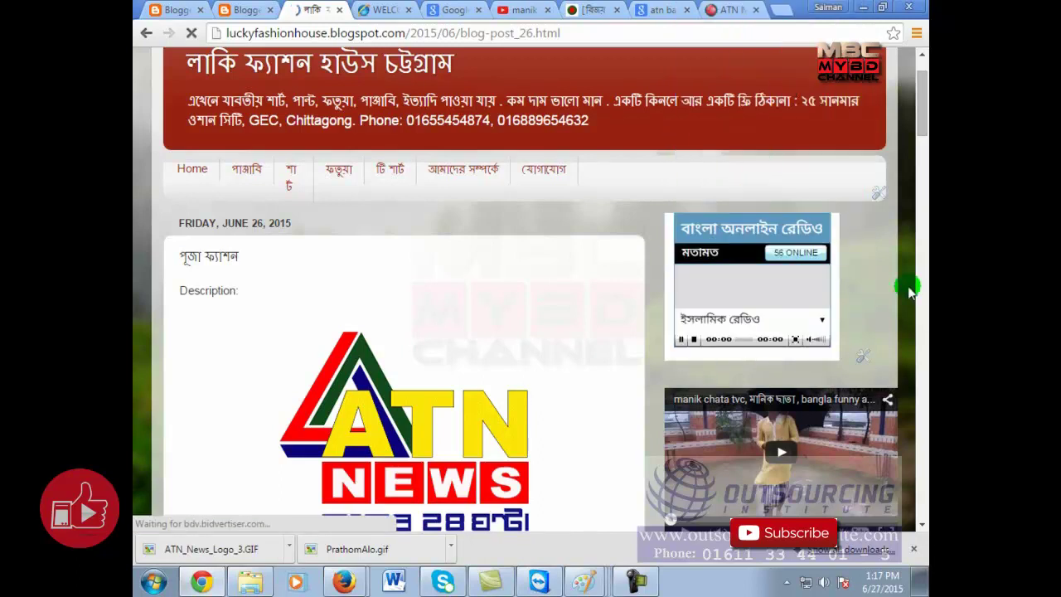
# Choose the station রেডিও গুনগুন HD in the radio gadget, listen to it and pause the playback.
pyautogui.click(821, 320)
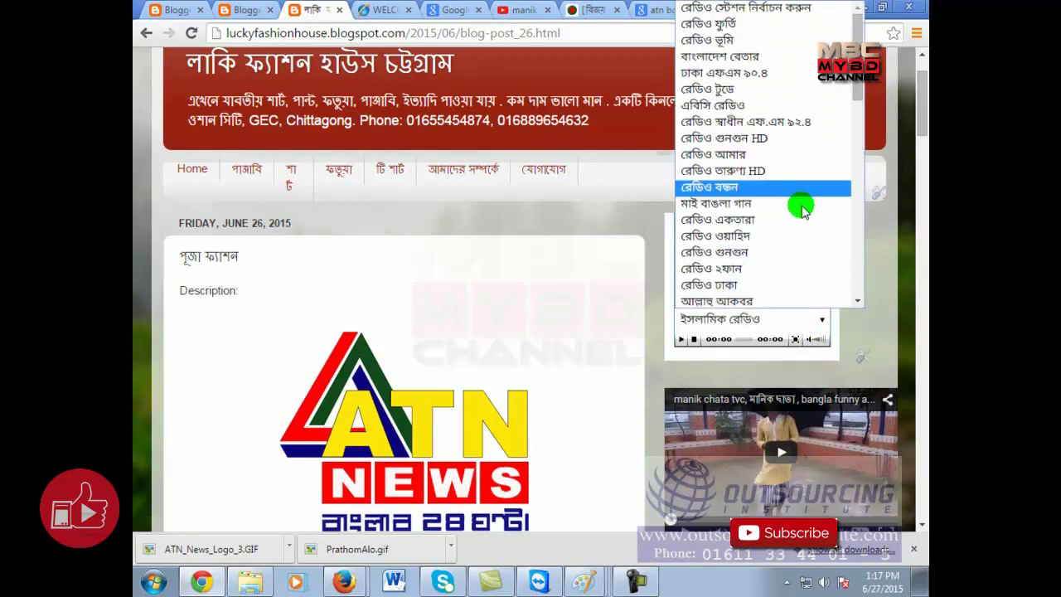
pyautogui.click(794, 125)
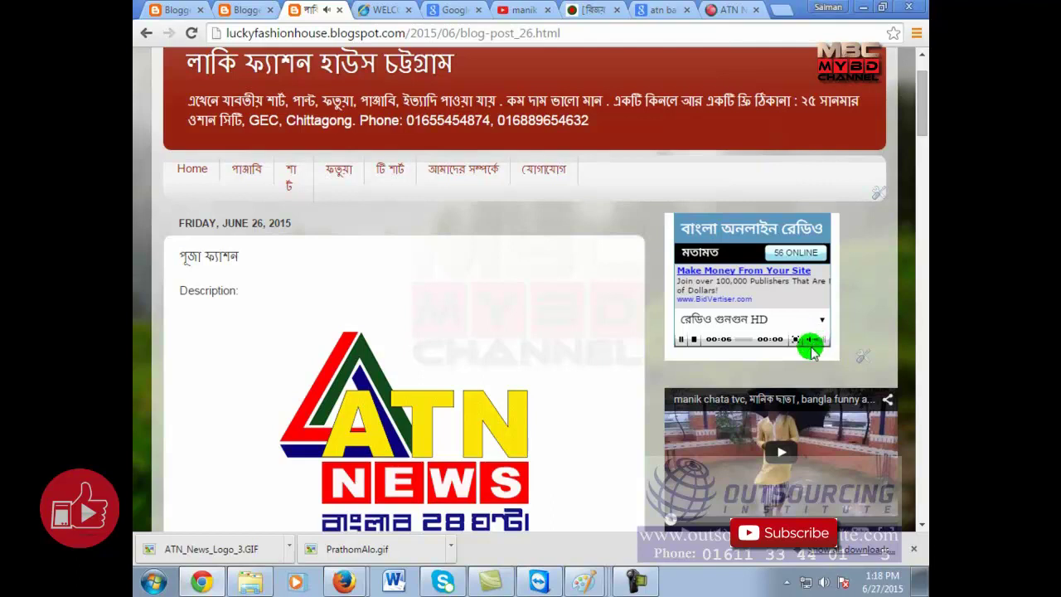
pyautogui.click(681, 339)
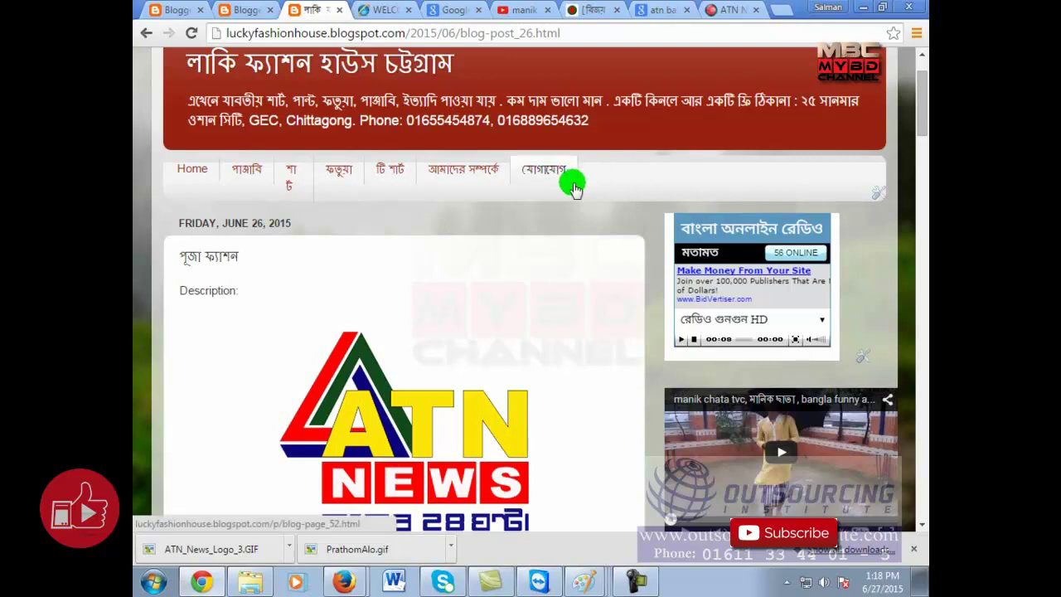
# Review the পূজা ফ্যাশন post page from header to content, including its news links, logos, radio gadget, video and blog archive.
pyautogui.scroll(-3, 645, 345)
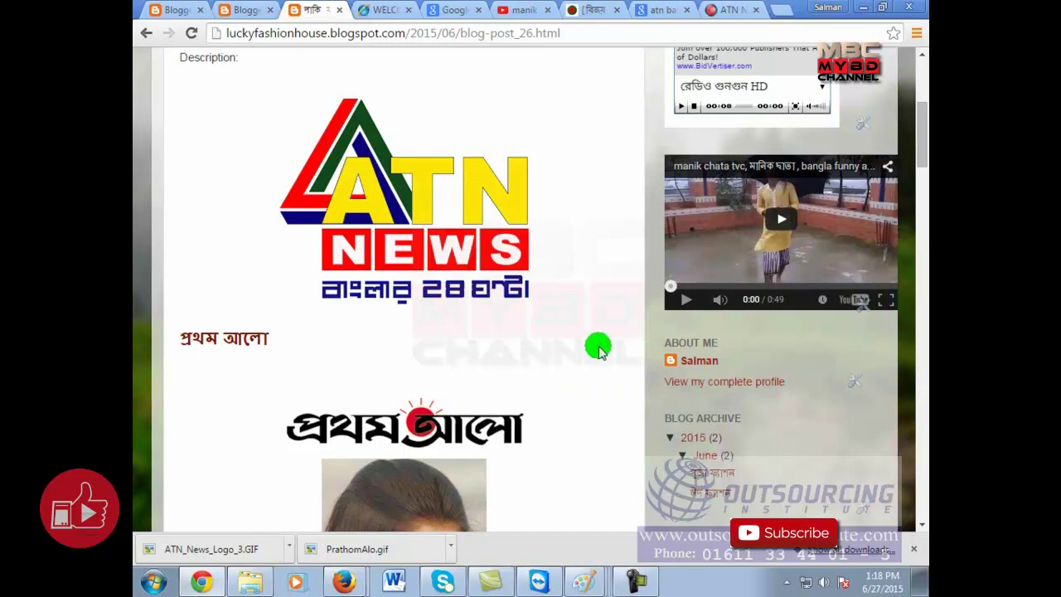
pyautogui.scroll(2, 655, 315)
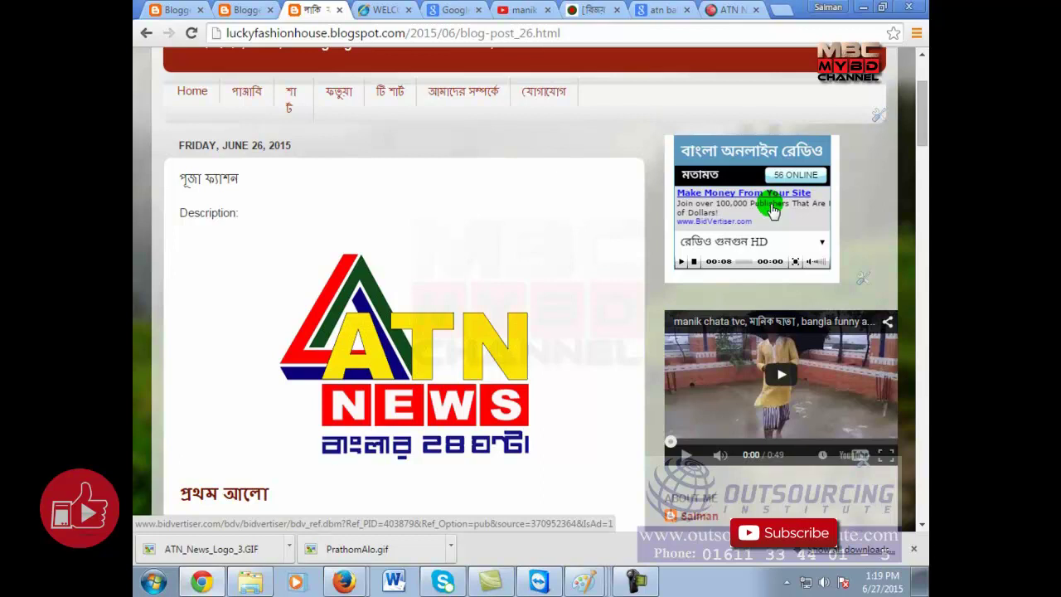
pyautogui.click(736, 29)
pyautogui.click(736, 29)
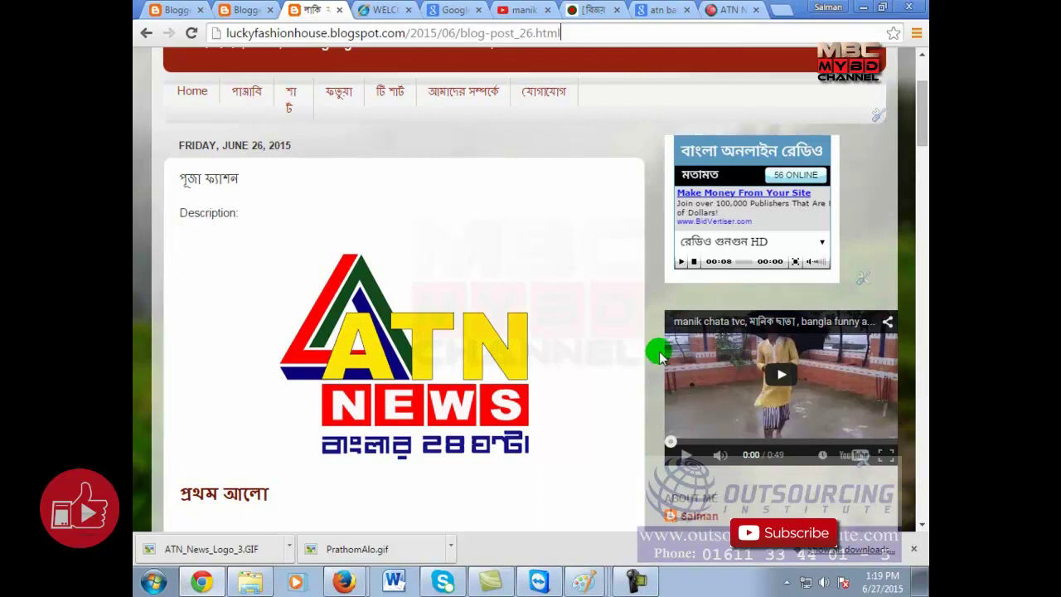
pyautogui.scroll(-3, 532, 420)
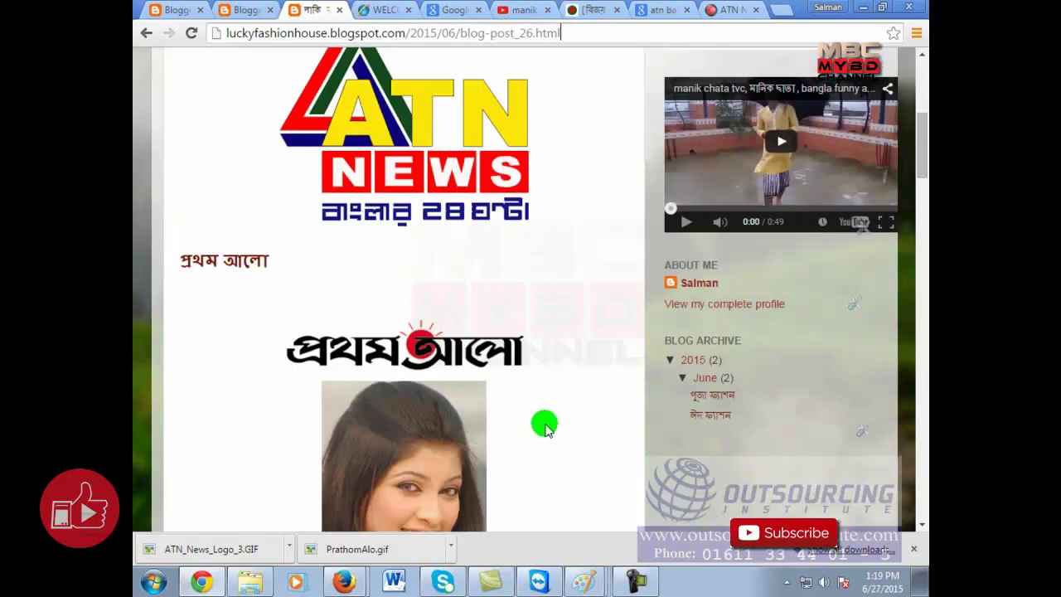
pyautogui.scroll(5, 540, 420)
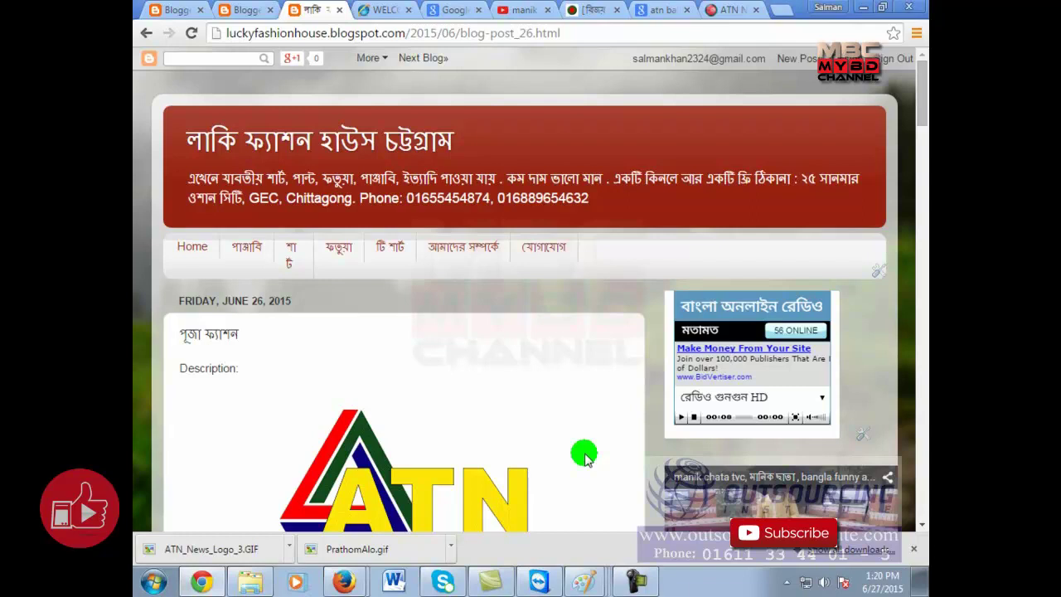
pyautogui.scroll(-2, 590, 446)
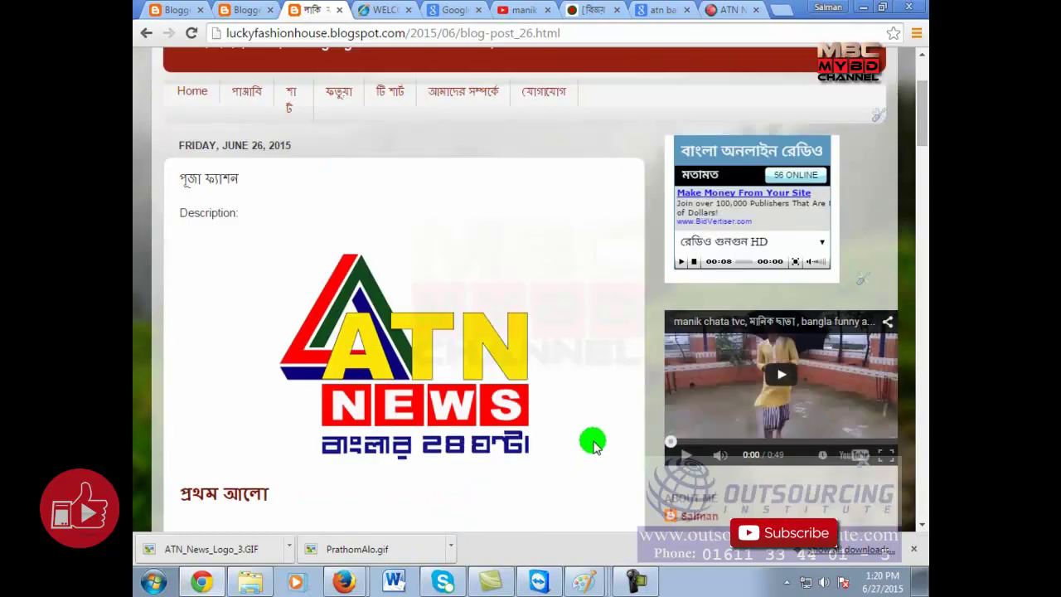
pyautogui.scroll(-1, 593, 446)
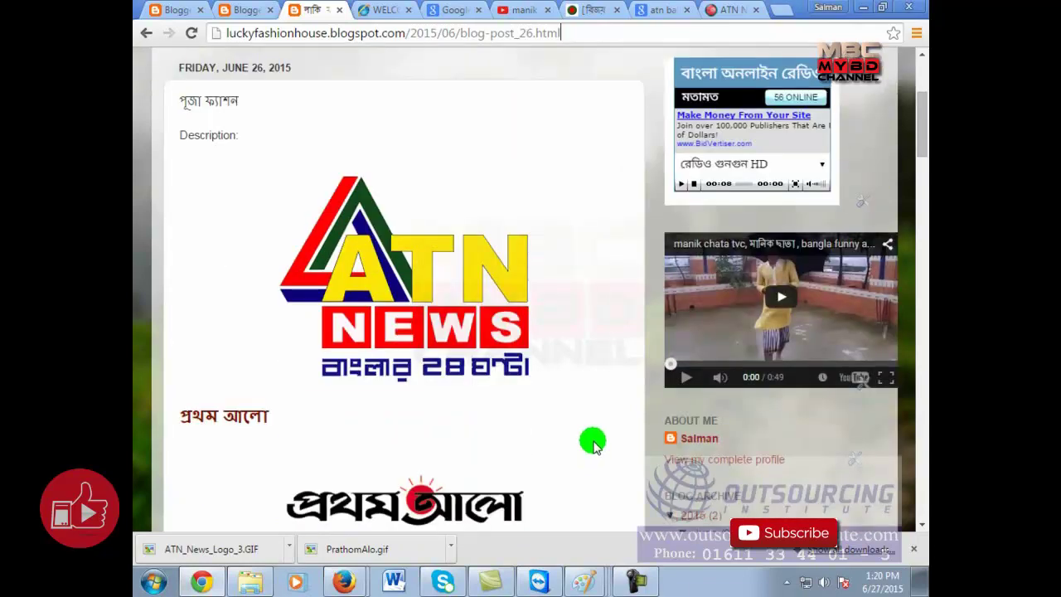
pyautogui.scroll(-4, 592, 439)
pyautogui.scroll(7, 591, 433)
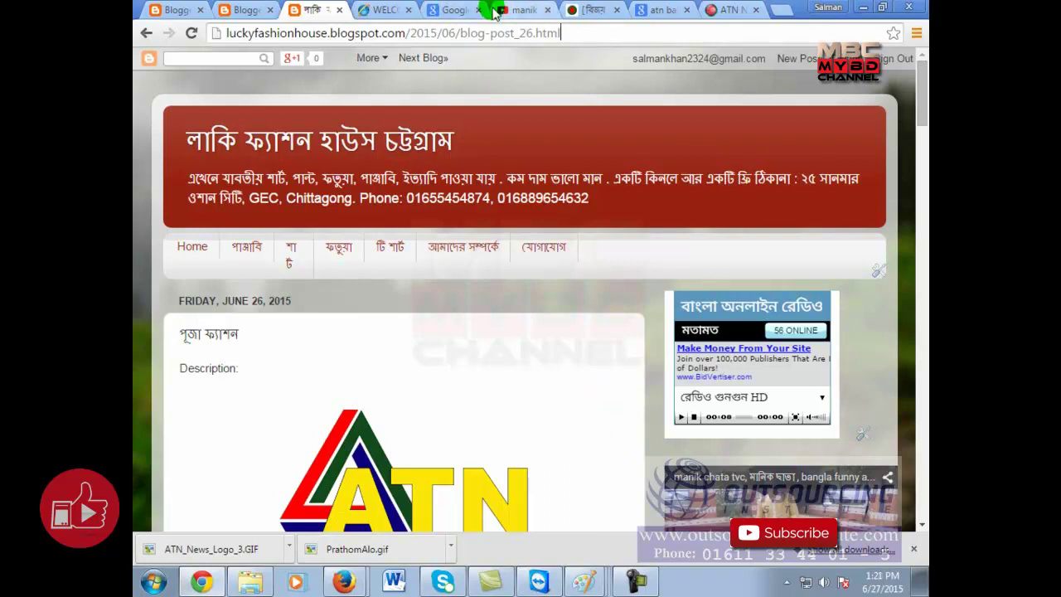
pyautogui.click(457, 10)
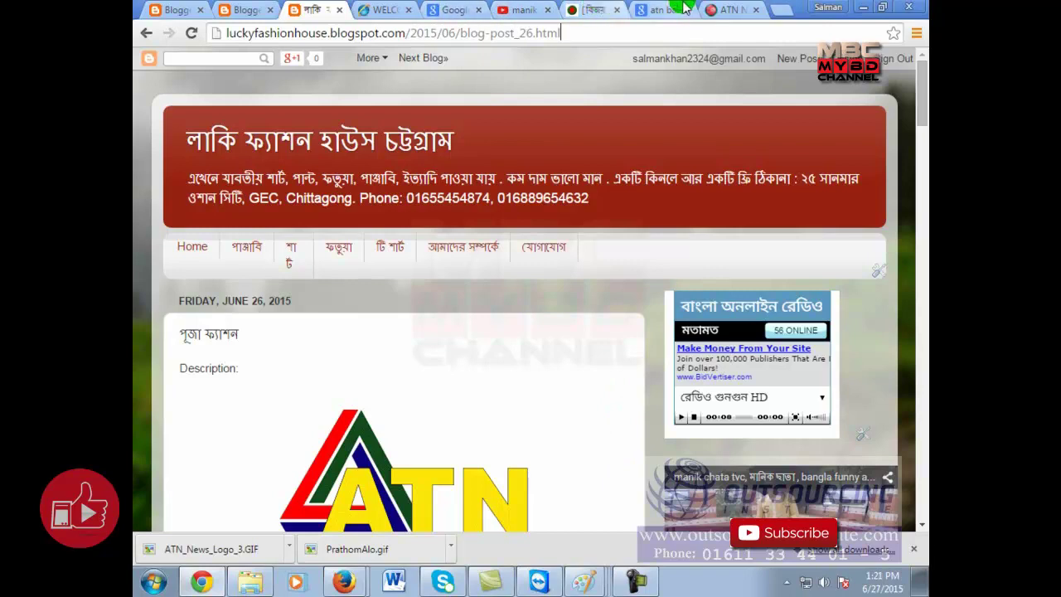
pyautogui.click(597, 9)
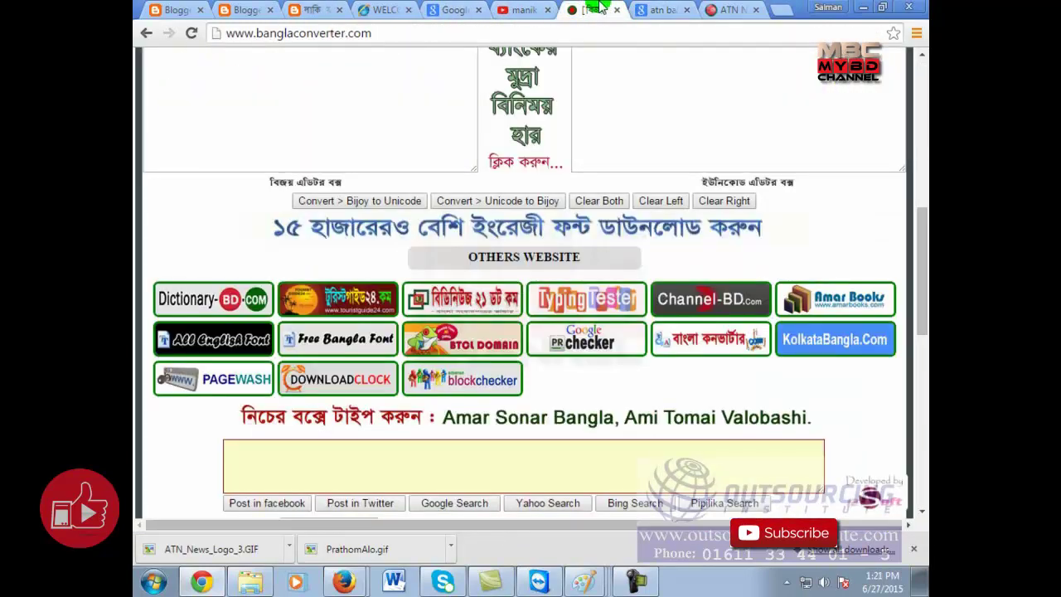
pyautogui.click(678, 11)
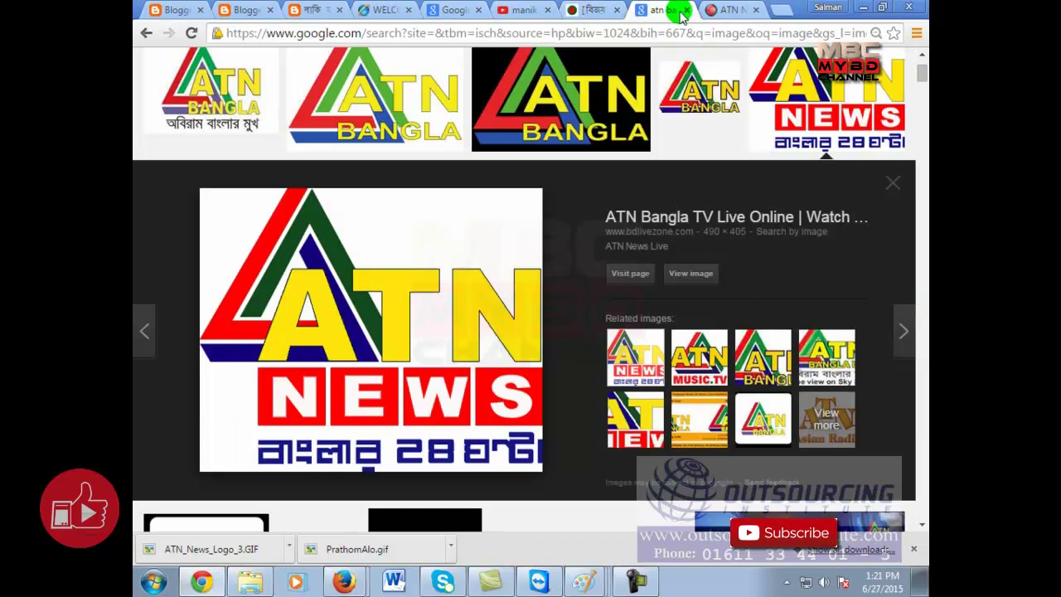
pyautogui.click(324, 11)
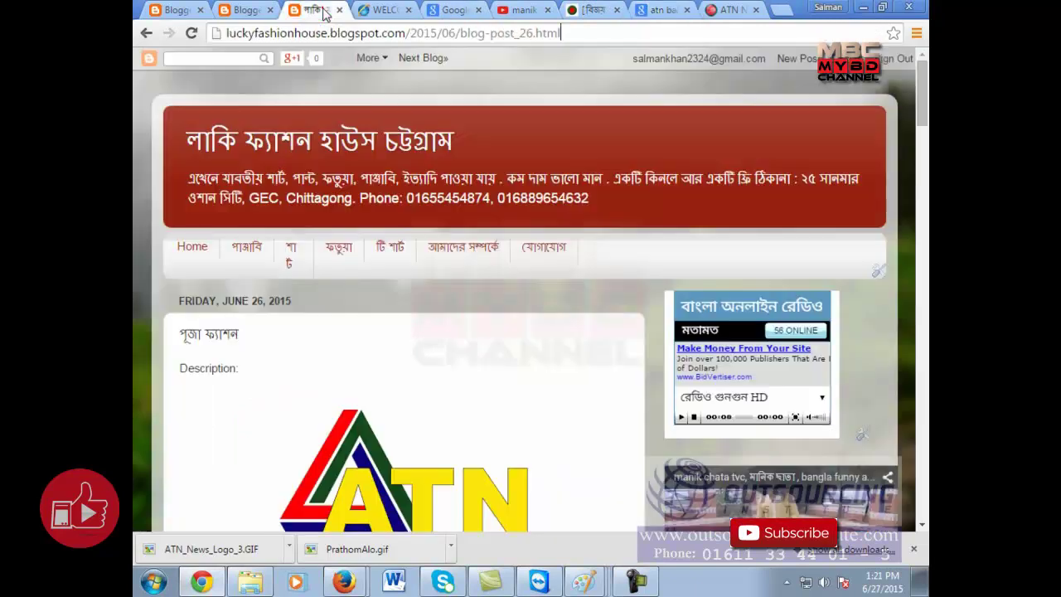
# Switch to Firefox, close the DOM Source of Selection window and open a new blank tab beside the Prothom Alo page.
pyautogui.click(348, 555)
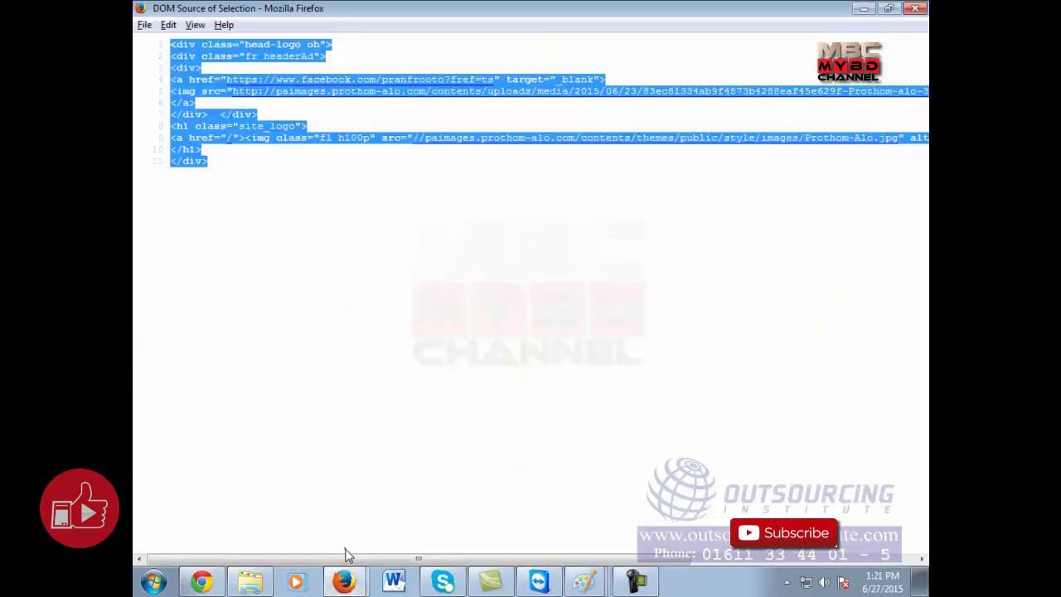
pyautogui.click(915, 9)
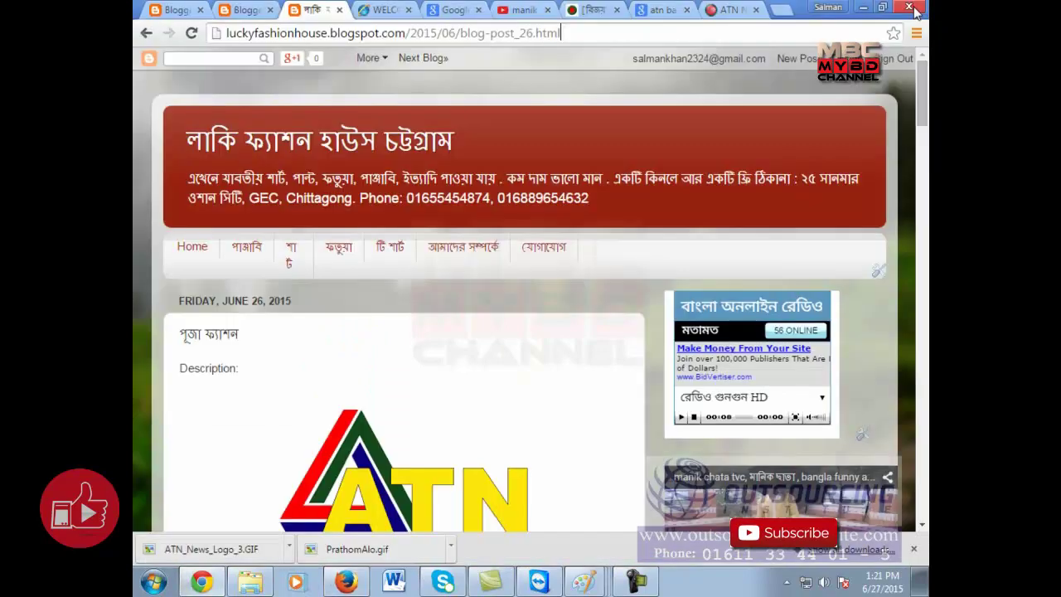
pyautogui.click(347, 581)
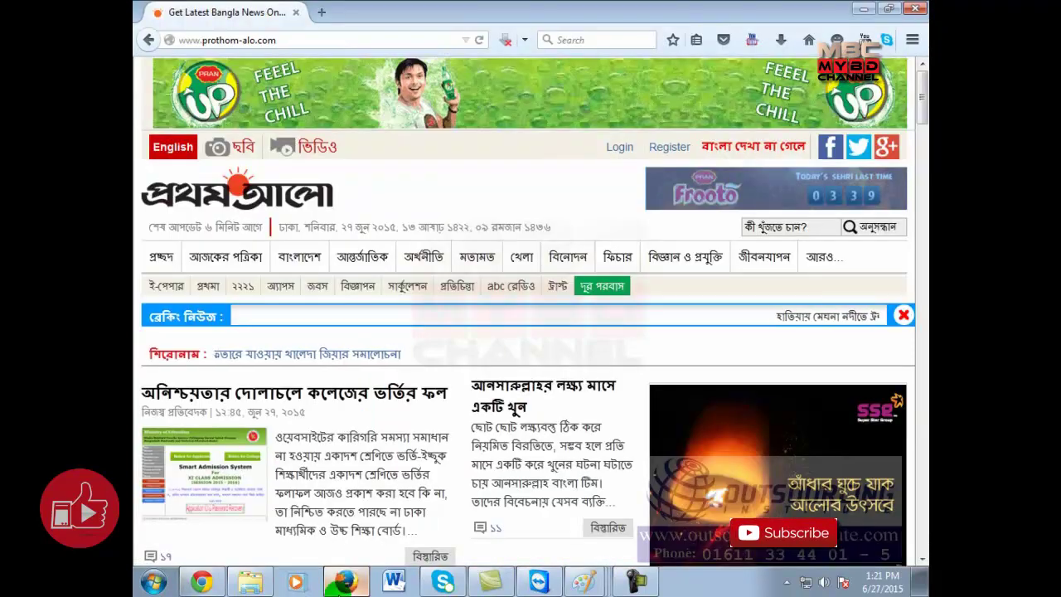
pyautogui.click(322, 12)
pyautogui.click(324, 36)
pyautogui.click(864, 8)
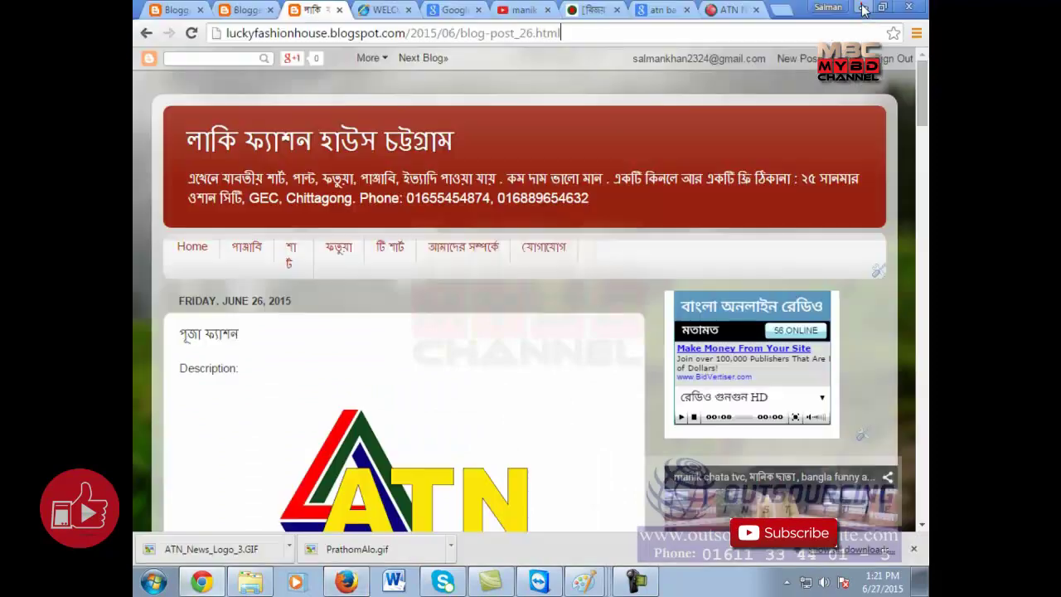
# Copy the পূজা ফ্যাশন post's address from Chrome and load it in the blank Firefox tab.
pyautogui.click(262, 10)
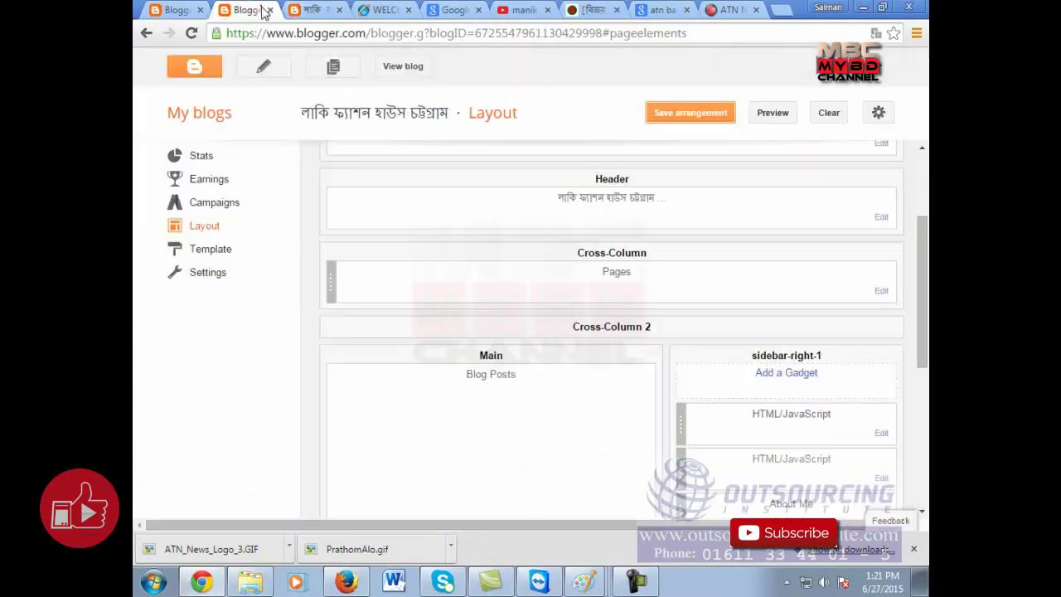
pyautogui.click(320, 12)
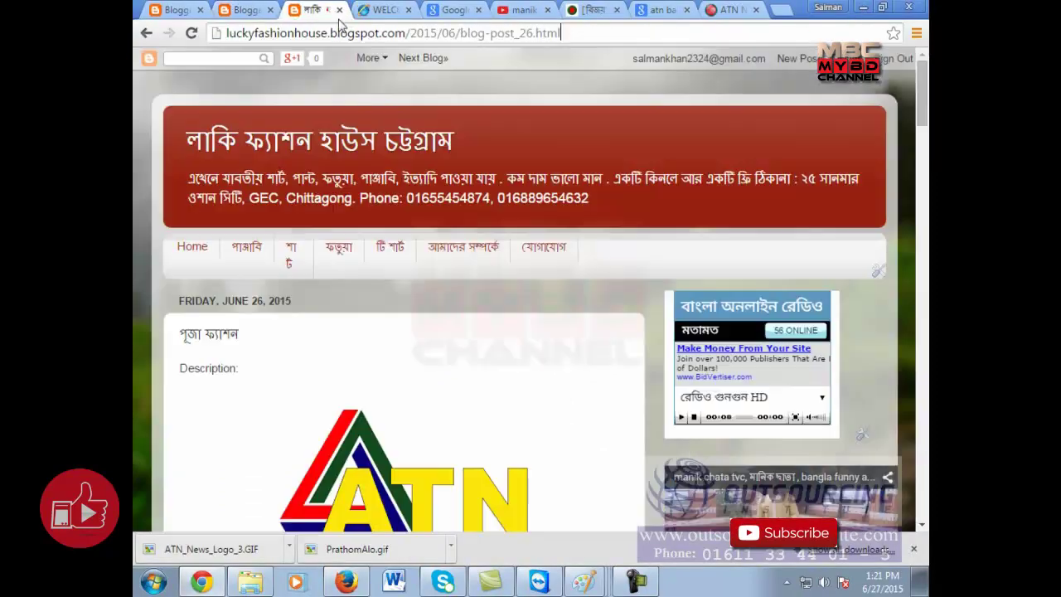
pyautogui.click(399, 32)
pyautogui.rightClick(399, 31)
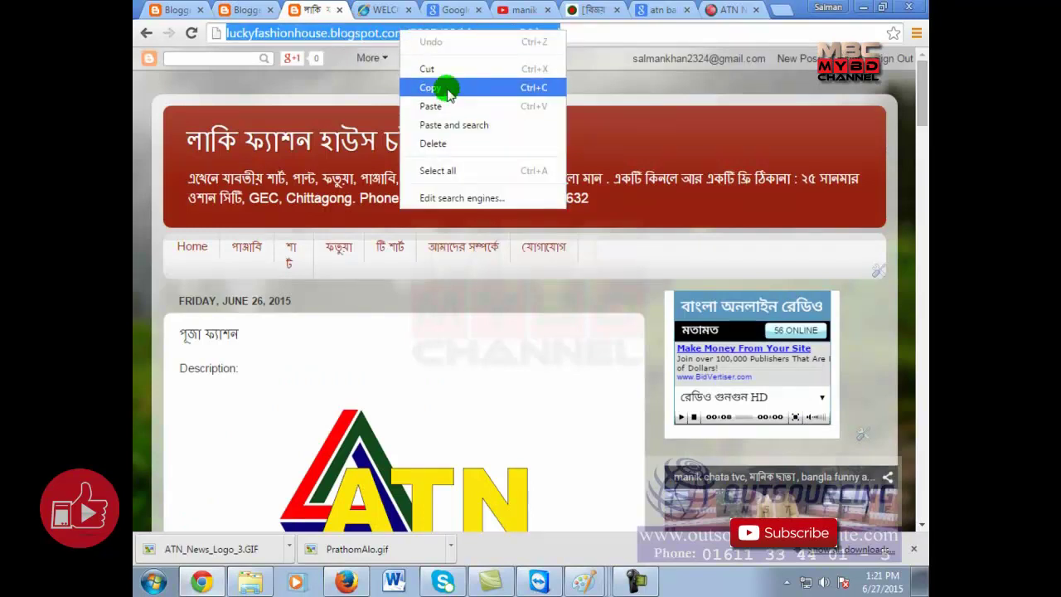
pyautogui.click(448, 89)
pyautogui.click(346, 582)
pyautogui.click(382, 39)
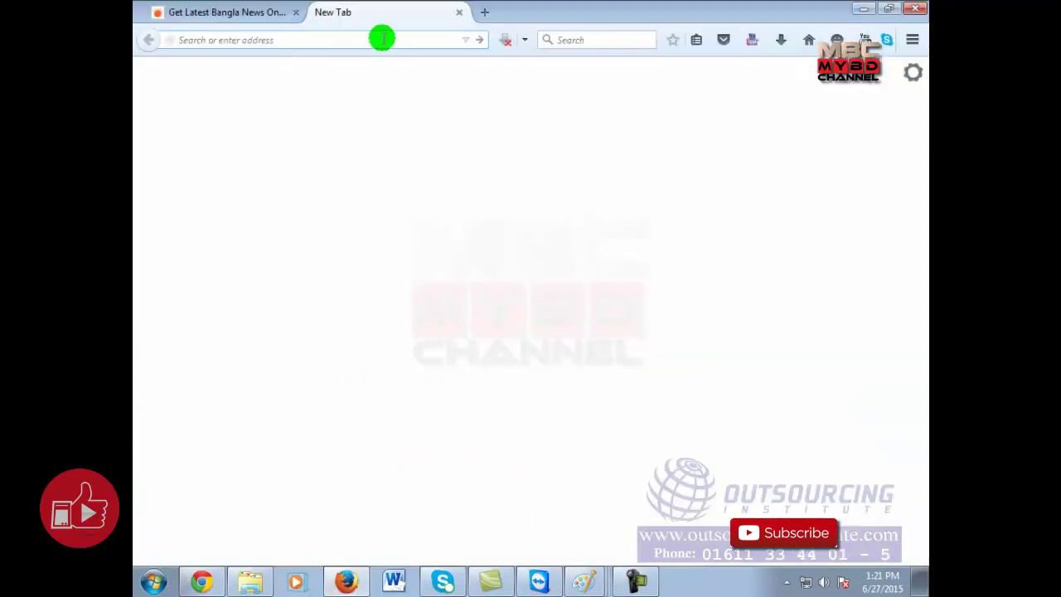
pyautogui.rightClick(383, 39)
pyautogui.click(414, 102)
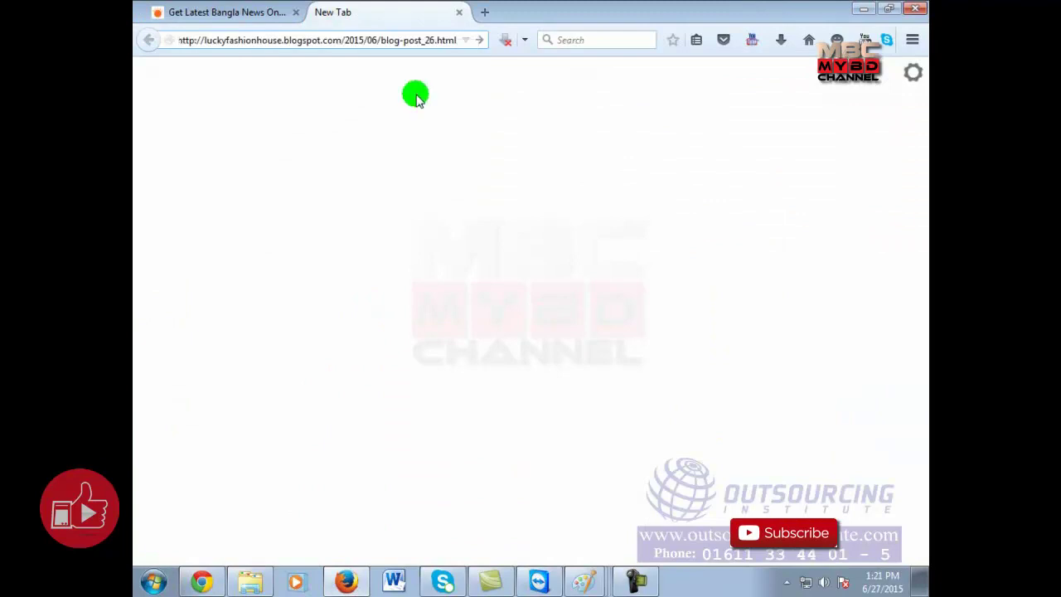
pyautogui.press('Return')
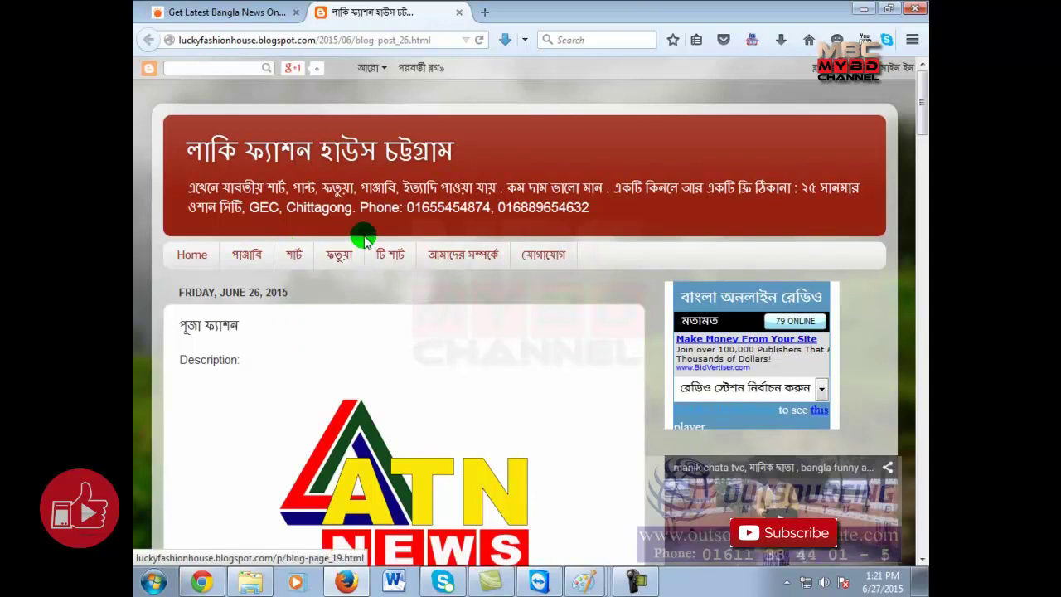
# Examine the post page in Firefox, including its page menu, radio gadget, video, news logos and blog archive.
pyautogui.click(484, 11)
pyautogui.click(414, 11)
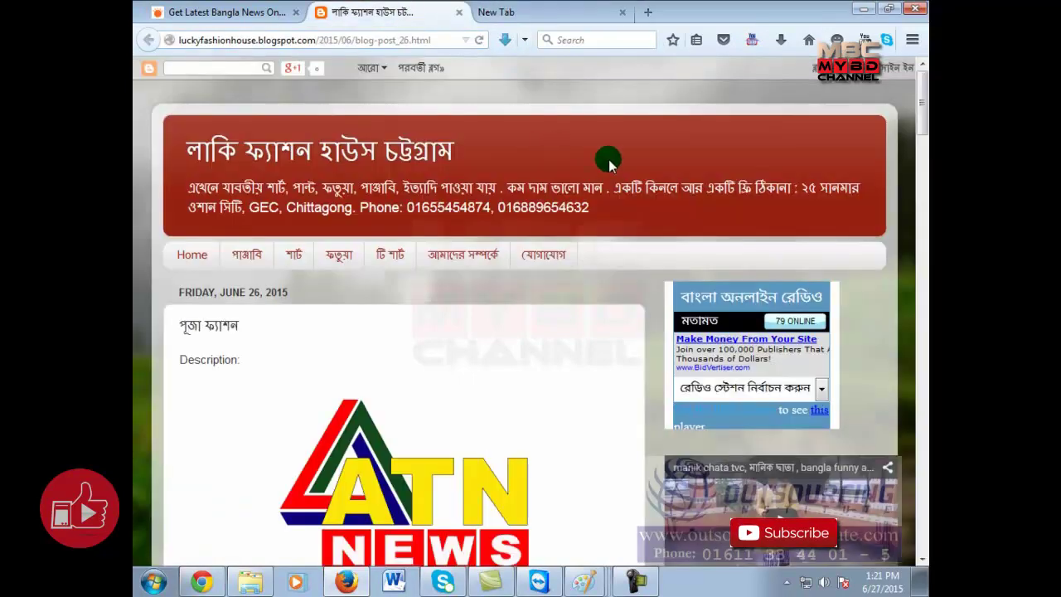
pyautogui.scroll(-4, 774, 362)
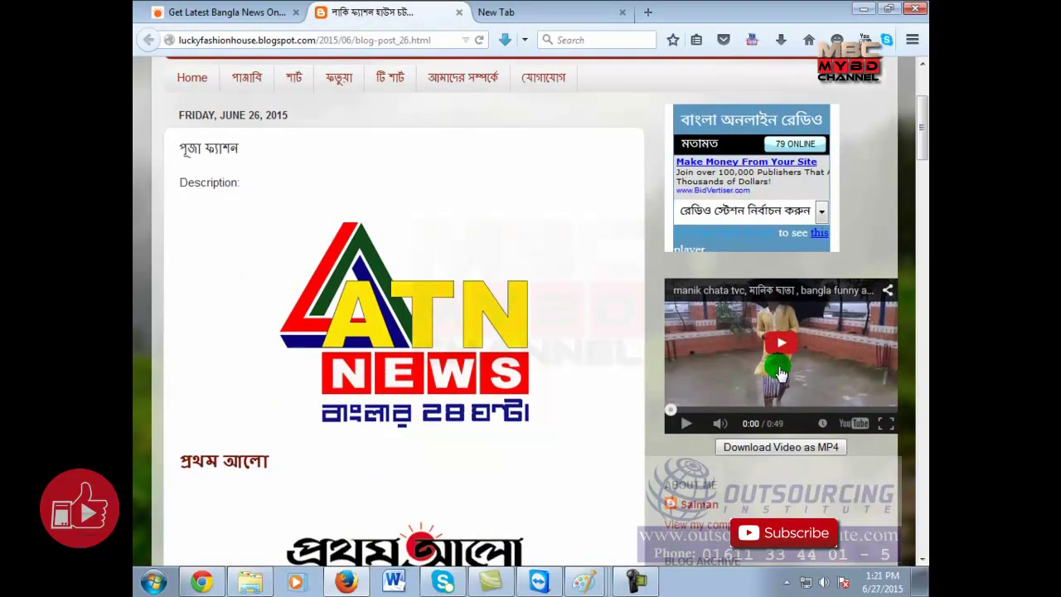
pyautogui.scroll(4, 779, 373)
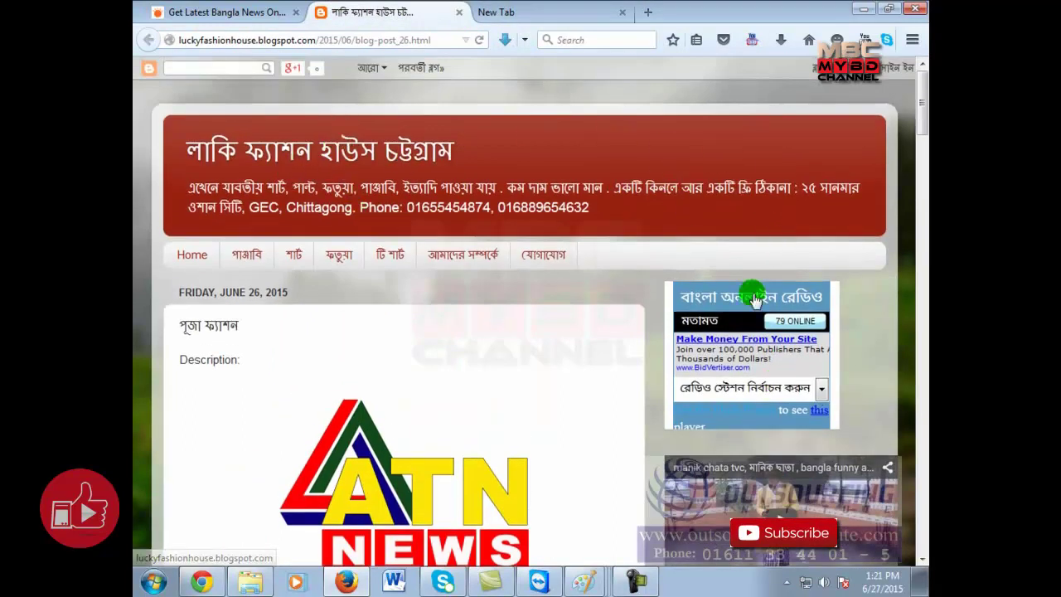
pyautogui.scroll(-4, 819, 418)
pyautogui.scroll(-6, 819, 418)
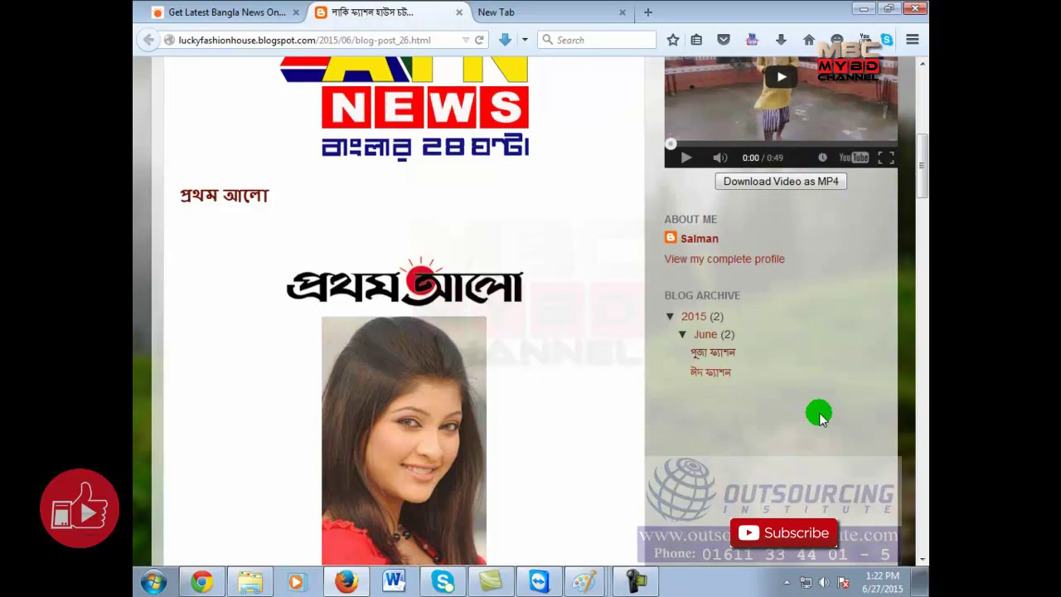
pyautogui.scroll(10, 818, 418)
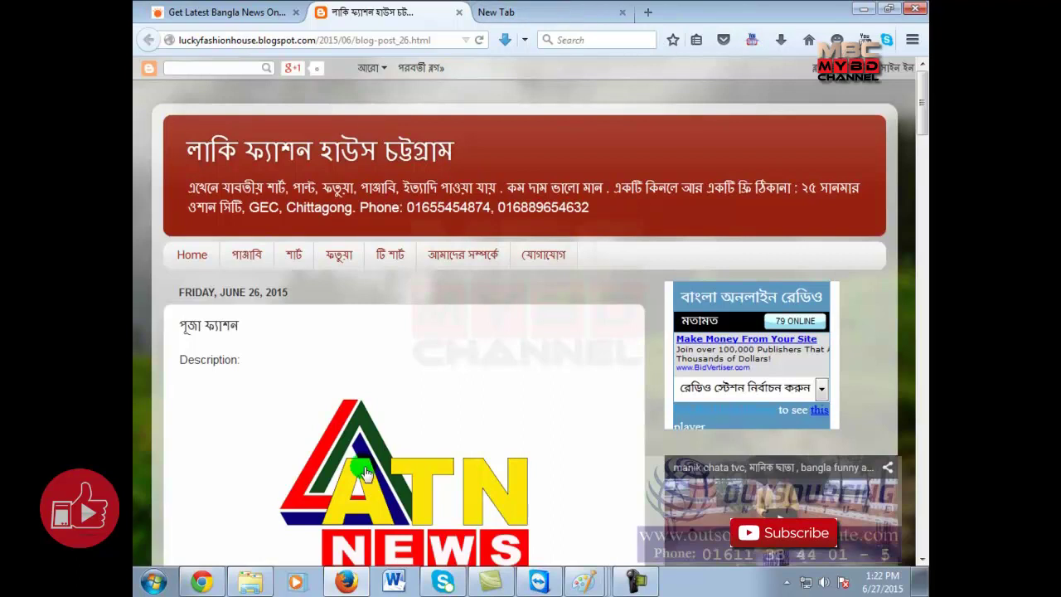
# Switch to Chrome and search Google for "blogger theme for fashion house with dropdown menu".
pyautogui.click(202, 582)
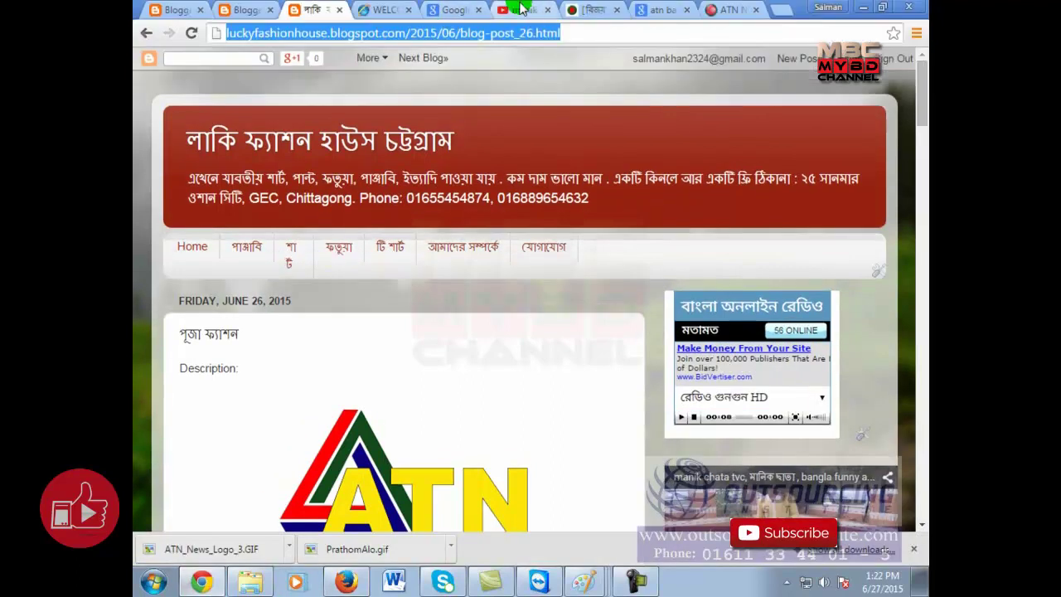
pyautogui.click(448, 10)
pyautogui.click(436, 334)
pyautogui.click(438, 301)
pyautogui.click(437, 302)
pyautogui.write('b')
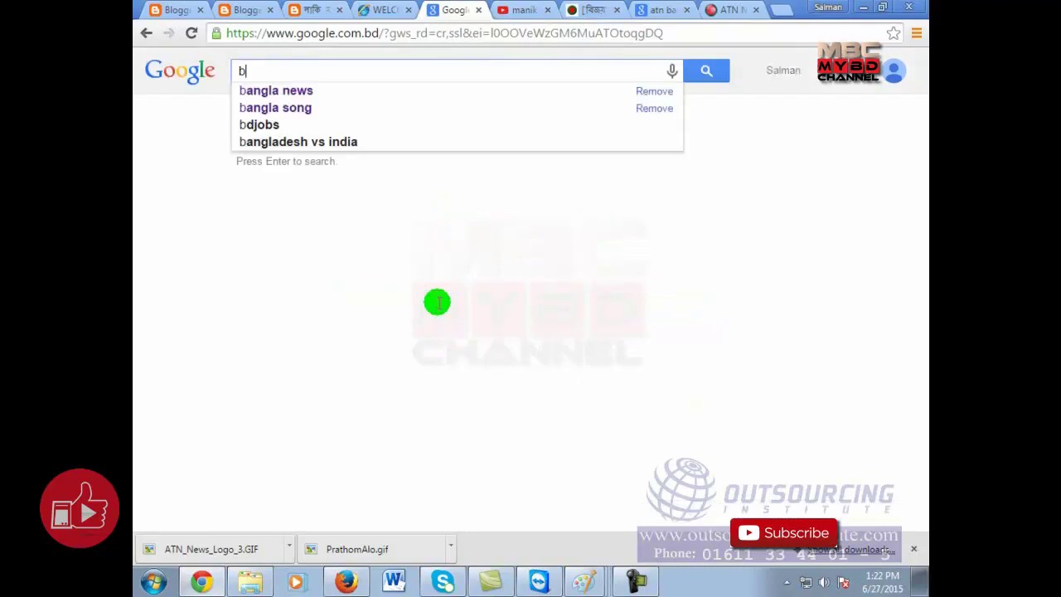
pyautogui.write('logger the')
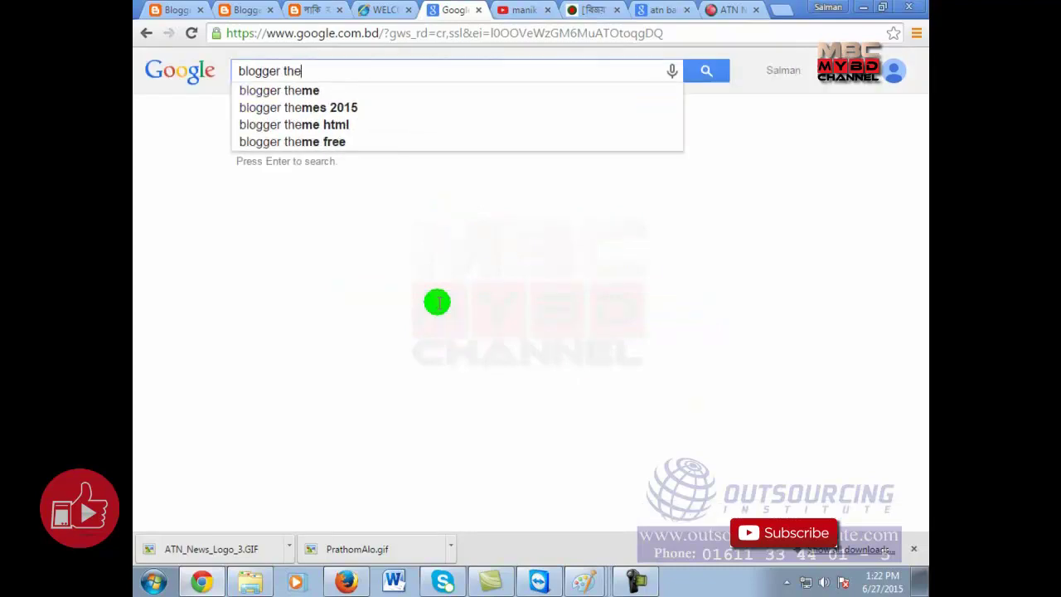
pyautogui.write('me for fa')
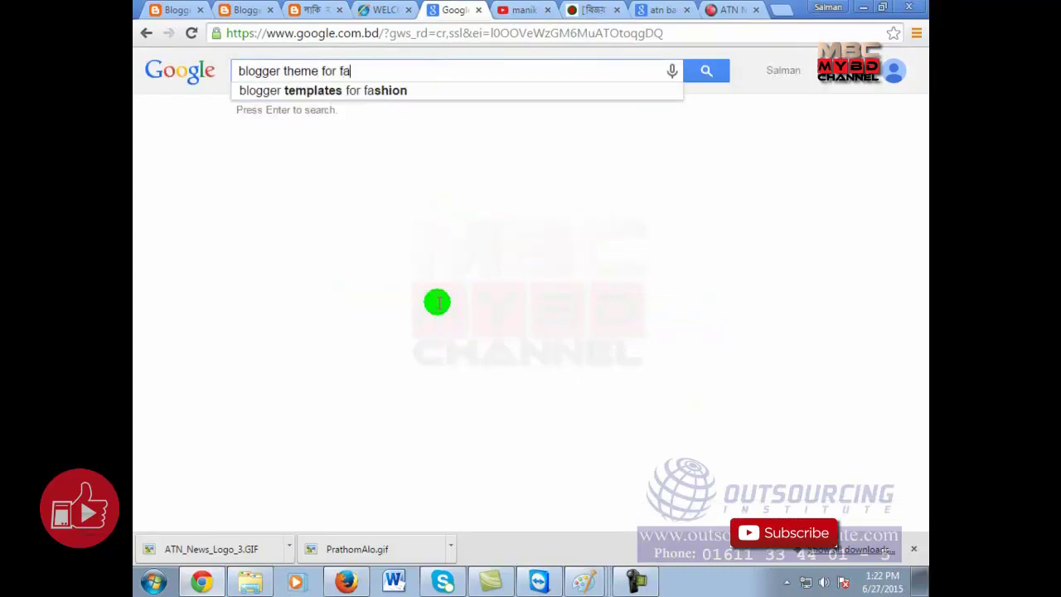
pyautogui.write('shion house with')
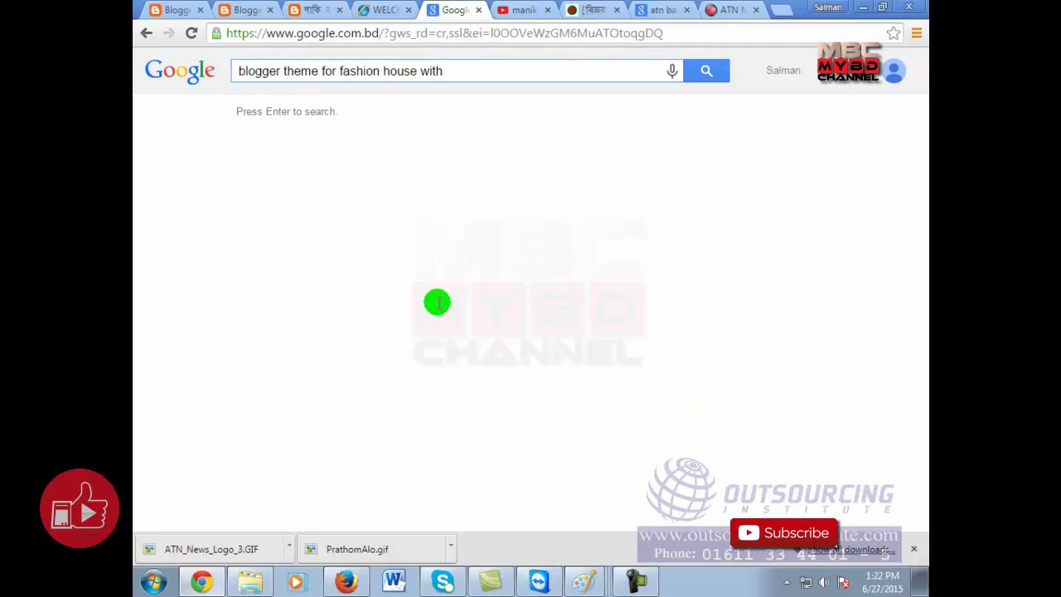
pyautogui.write('dropdown menu')
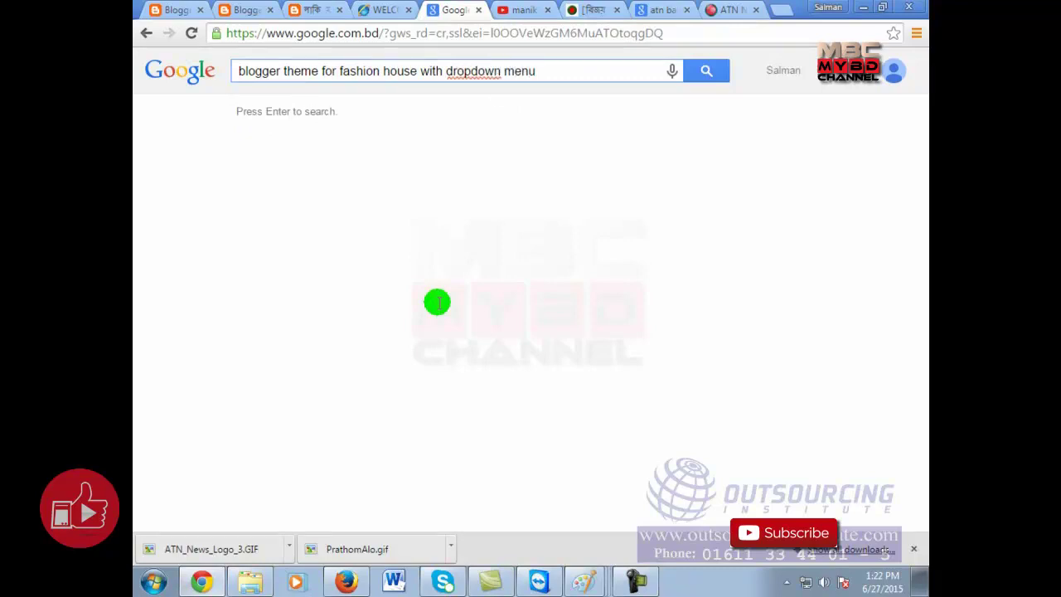
pyautogui.press('Return')
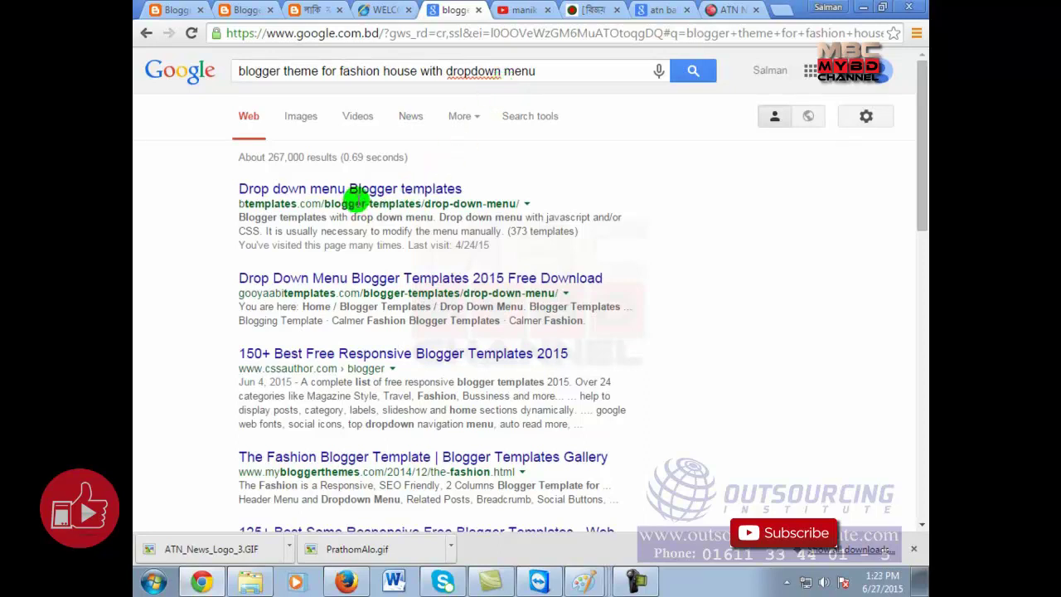
# Open the btemplates.com result for drop down menu Blogger templates, browse the listing and open the Sevim template demo.
pyautogui.click(379, 191)
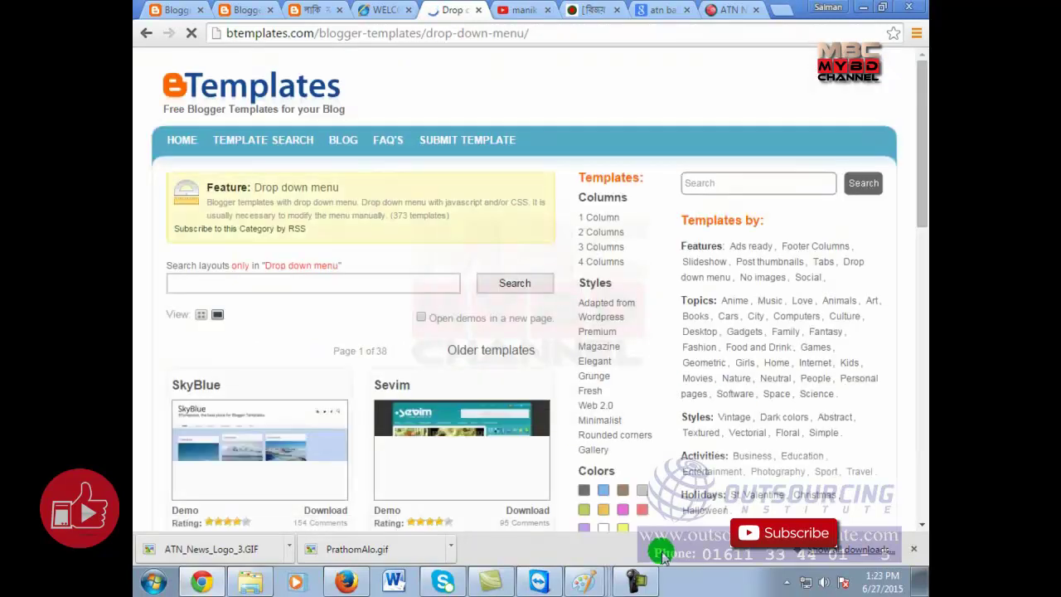
pyautogui.scroll(-2, 284, 431)
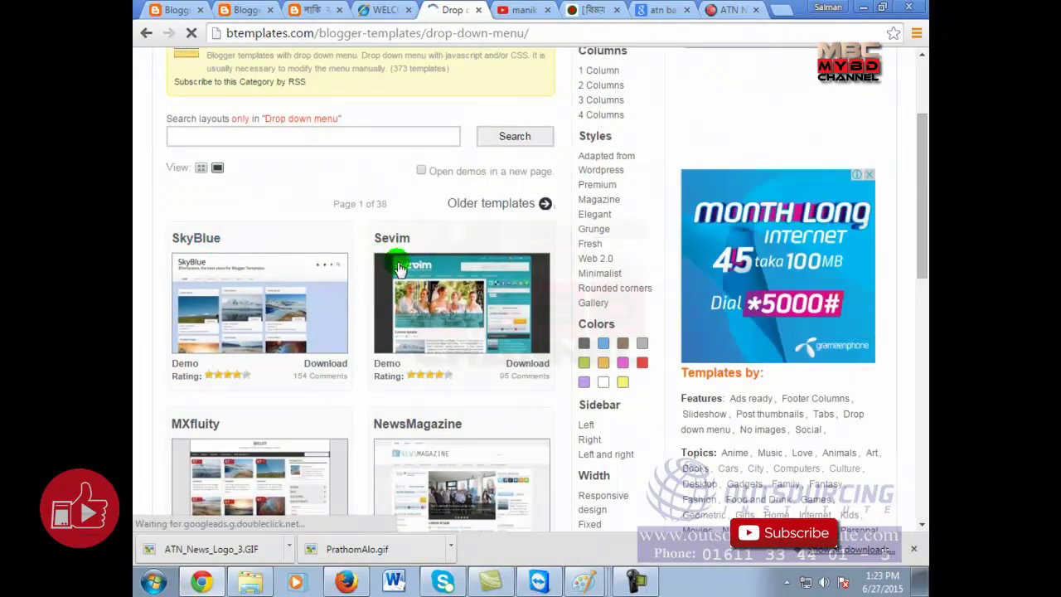
pyautogui.scroll(-2, 424, 365)
pyautogui.scroll(-3, 425, 373)
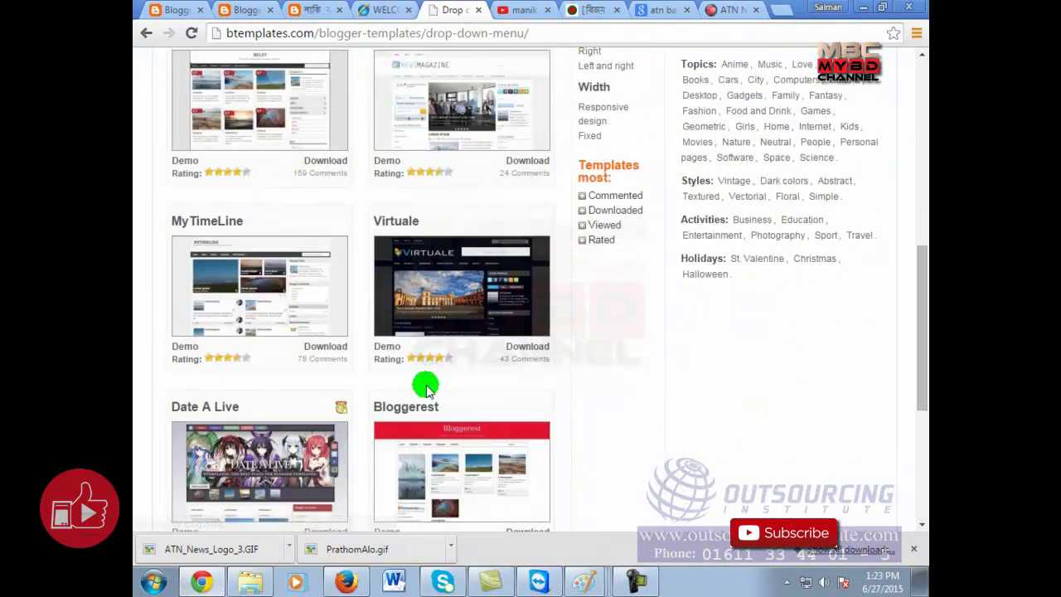
pyautogui.scroll(3, 642, 493)
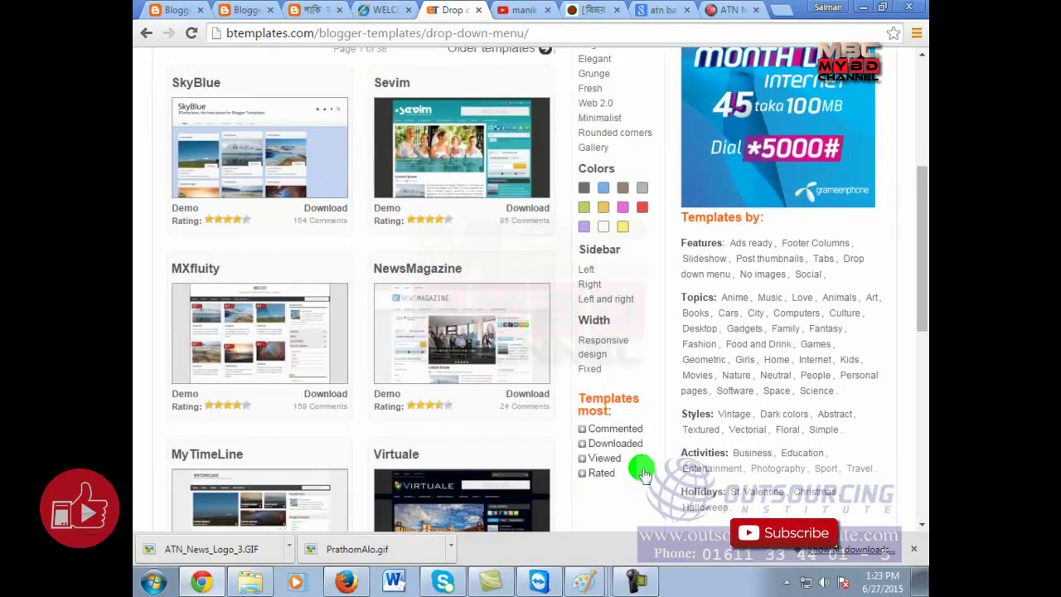
pyautogui.click(473, 133)
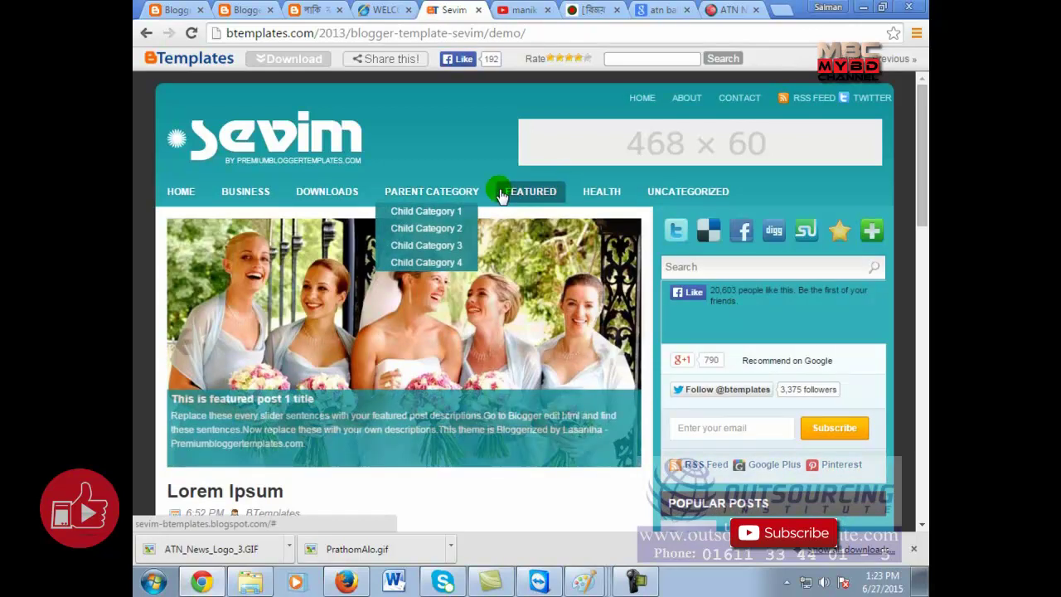
# Examine the Sevim demo's Health and Parent Category drop-down menus, featured post slider, posts and sidebar.
pyautogui.moveTo(590, 199)
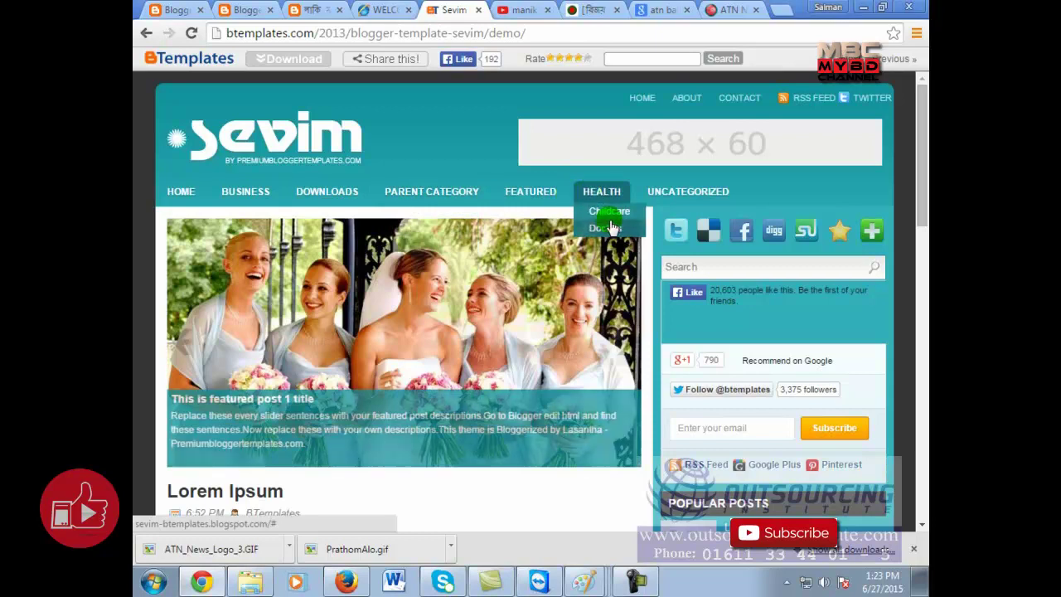
pyautogui.moveTo(426, 190)
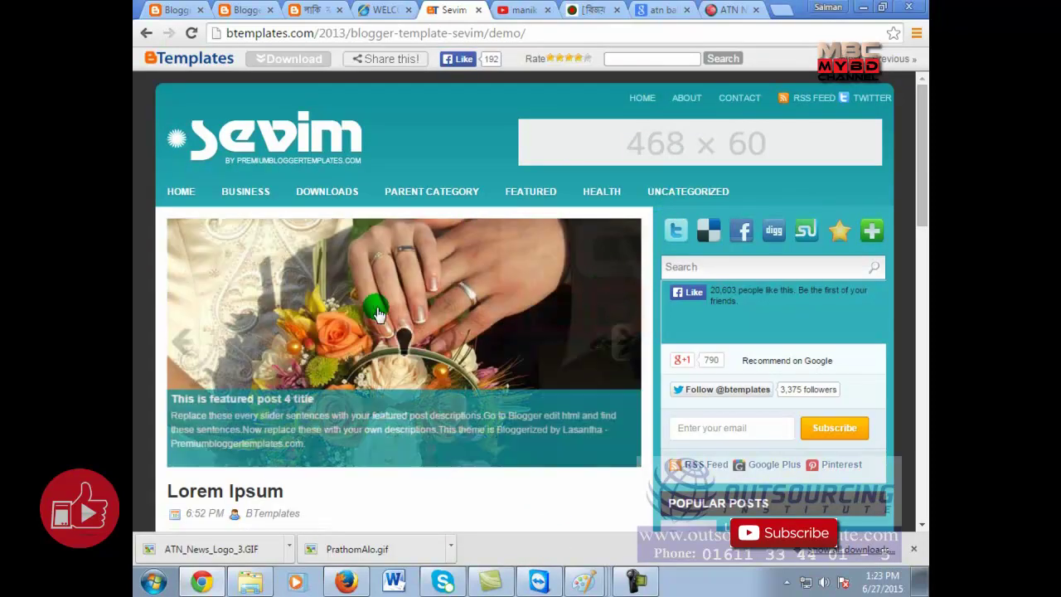
pyautogui.scroll(-3, 746, 419)
pyautogui.scroll(2, 749, 415)
pyautogui.scroll(1, 752, 412)
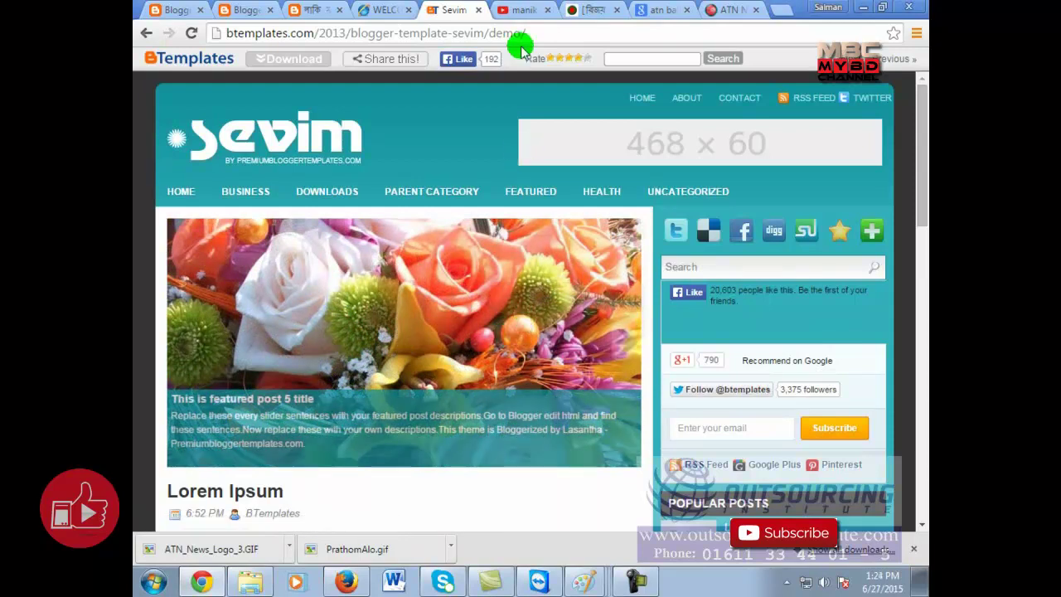
pyautogui.scroll(-3, 230, 448)
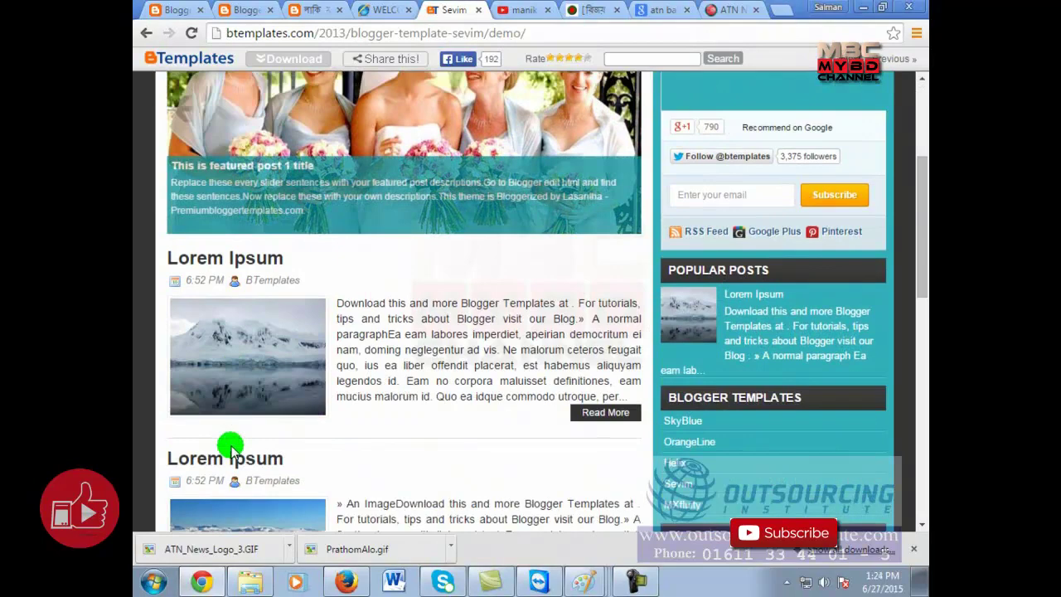
pyautogui.scroll(3, 235, 440)
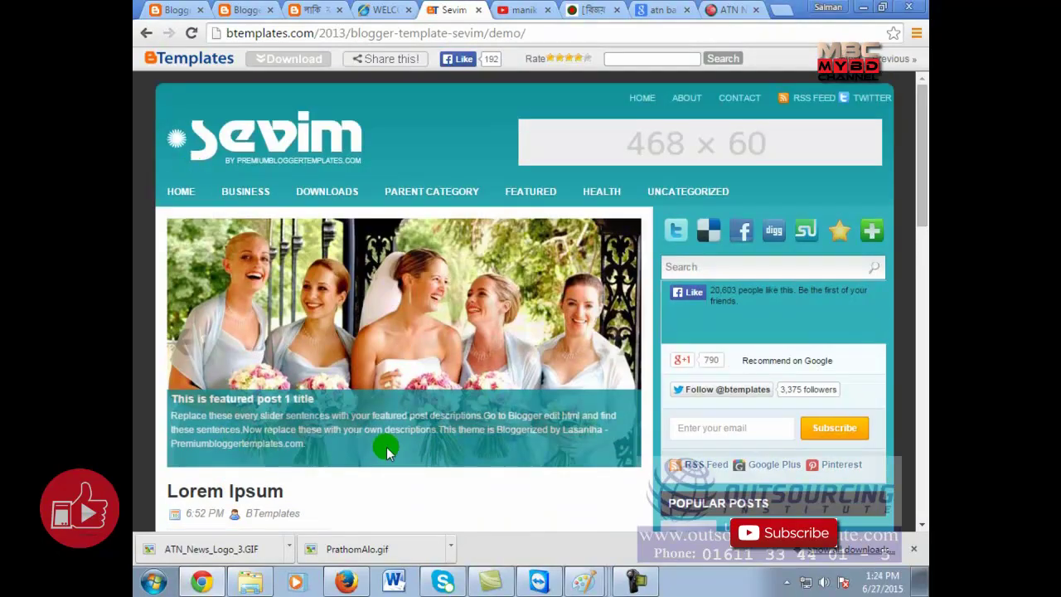
# Go from the Sevim demo to the template's download page on BTemplates.
pyautogui.scroll(-2, 386, 447)
pyautogui.scroll(2, 377, 441)
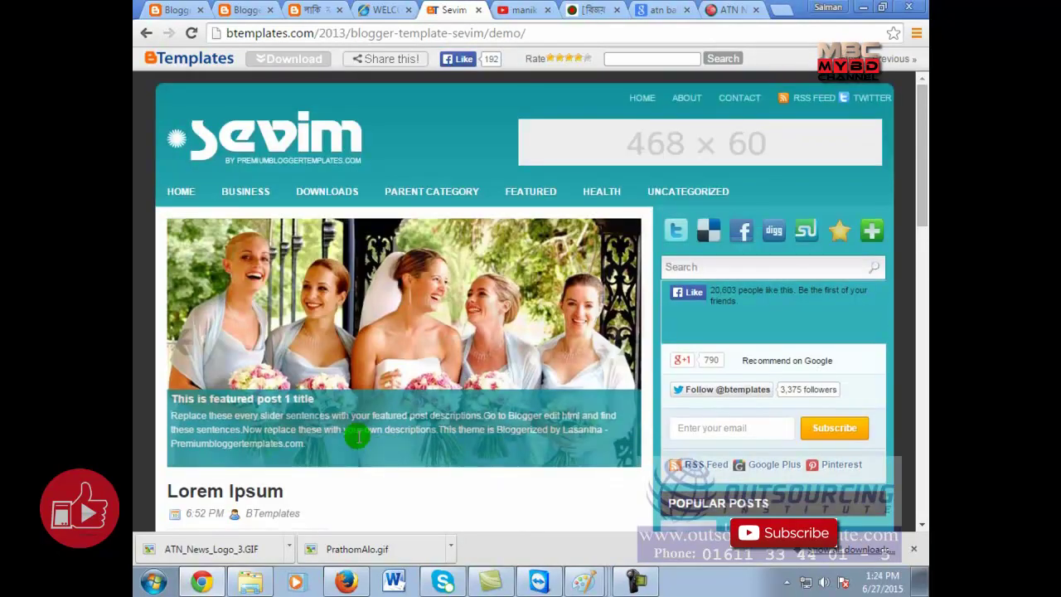
pyautogui.click(290, 64)
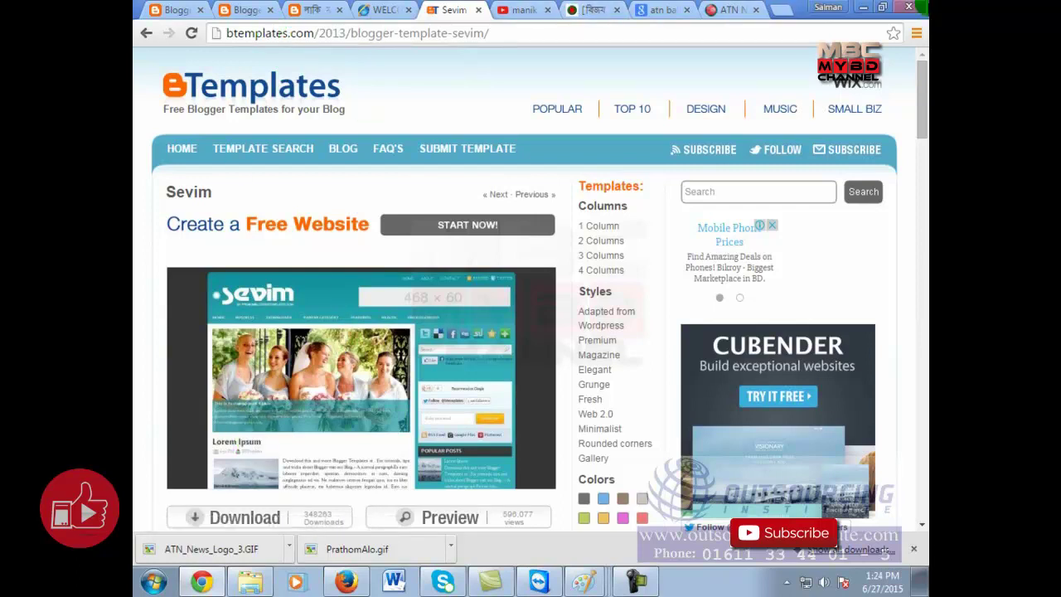
# Minimise the Chrome and Paint windows and open the Downloads folder in File Explorer.
pyautogui.click(863, 7)
pyautogui.click(864, 8)
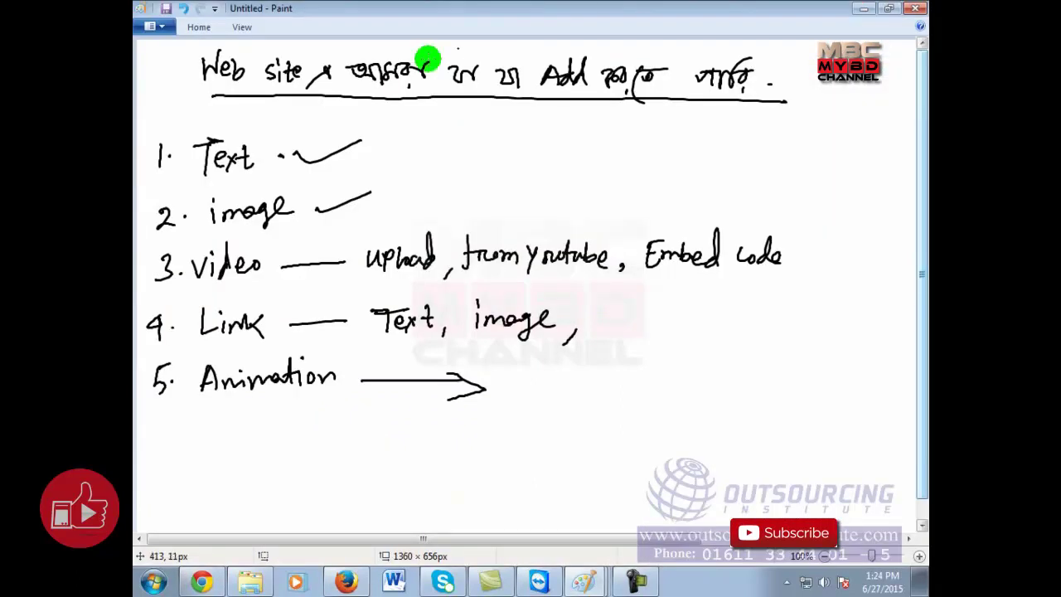
pyautogui.click(863, 8)
pyautogui.click(862, 8)
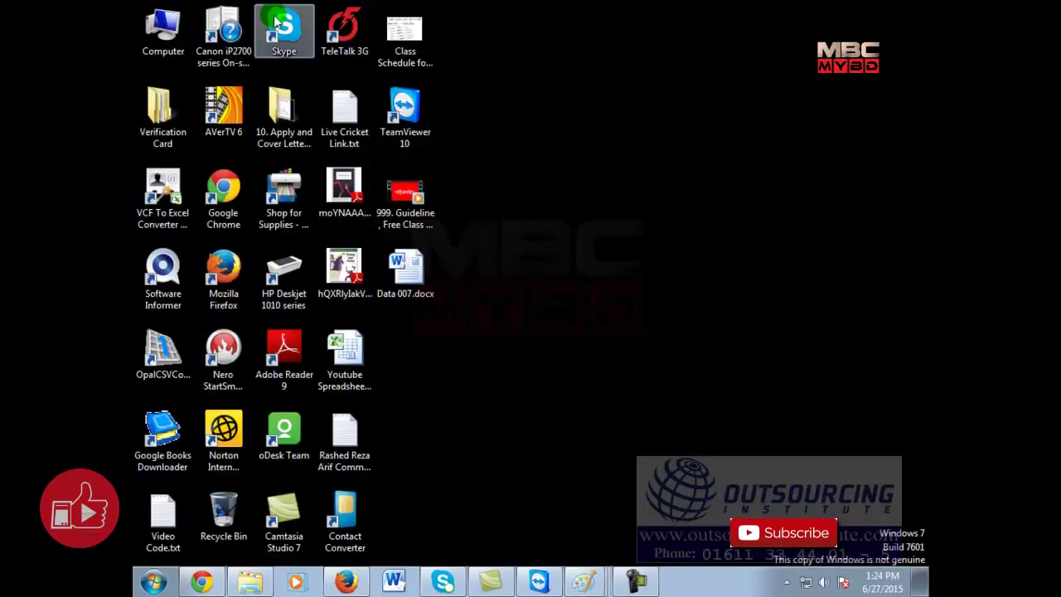
pyautogui.doubleClick(166, 29)
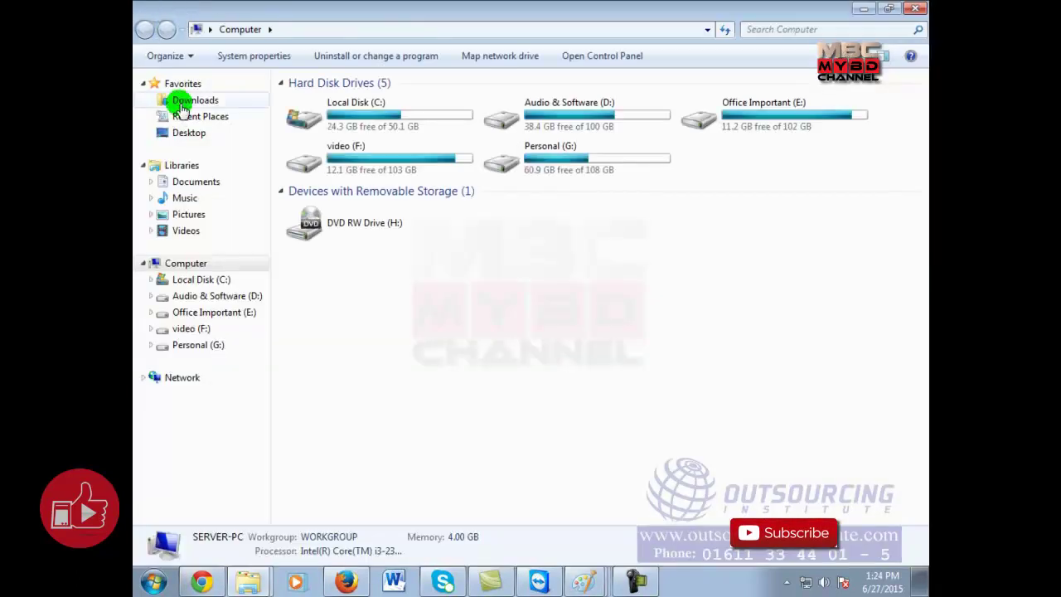
pyautogui.click(182, 106)
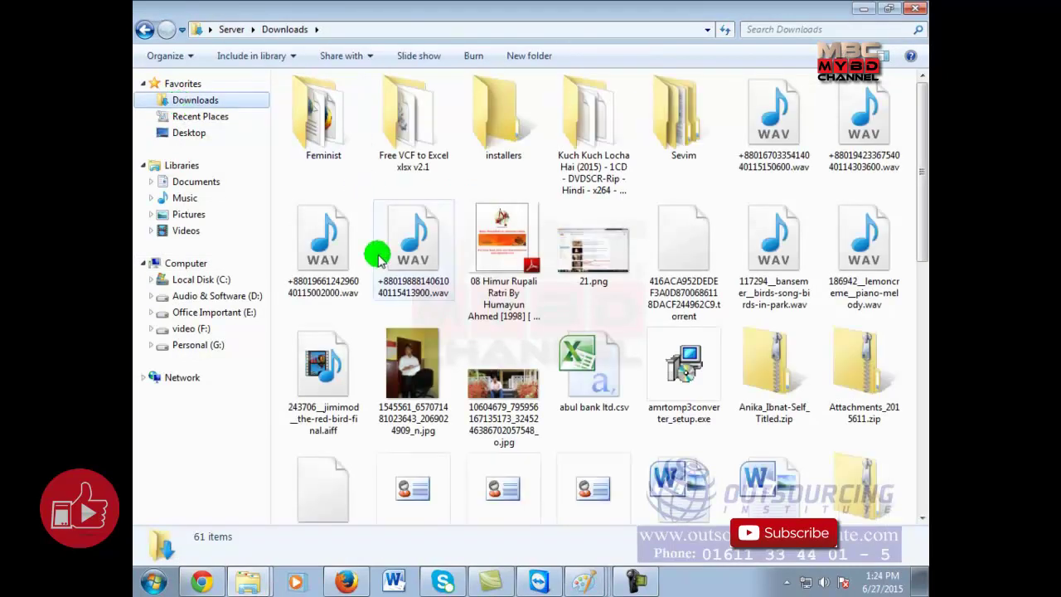
# Look at the contents of the downloaded Feminist template folder and return to the Downloads folder.
pyautogui.doubleClick(322, 124)
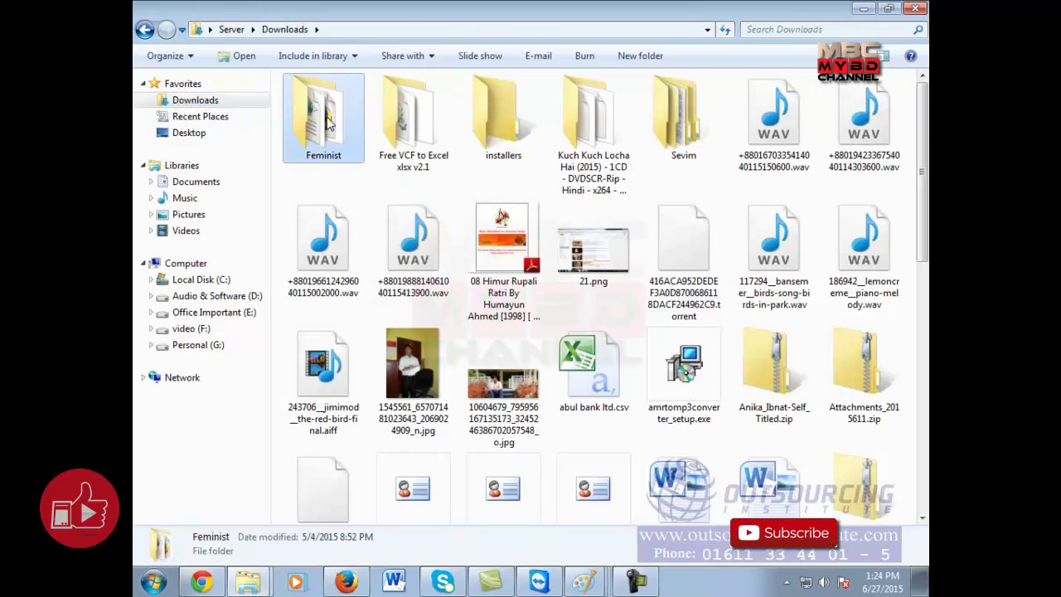
pyautogui.click(329, 121)
pyautogui.click(346, 191)
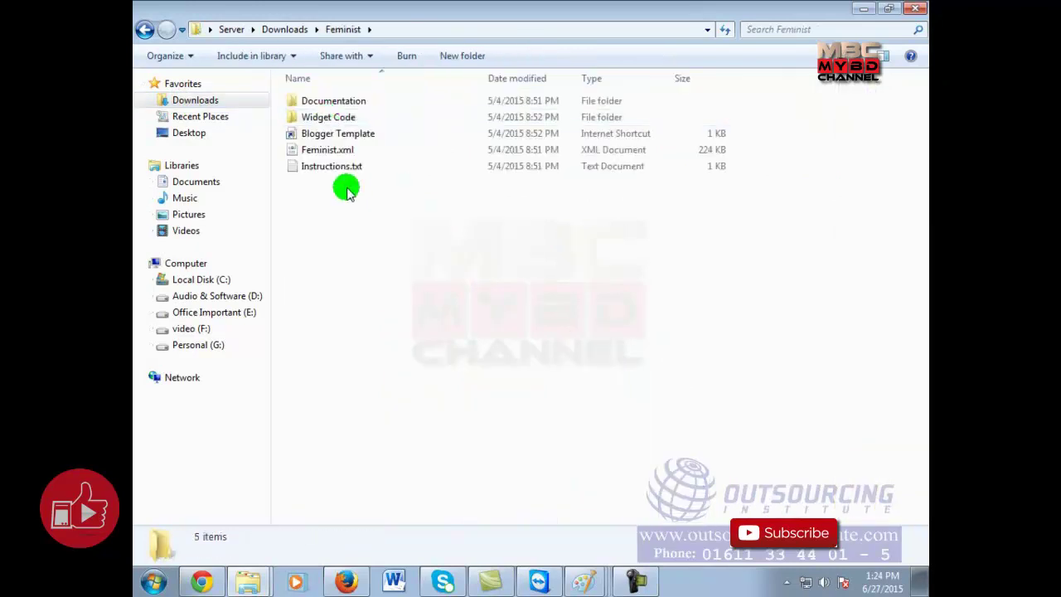
pyautogui.click(144, 29)
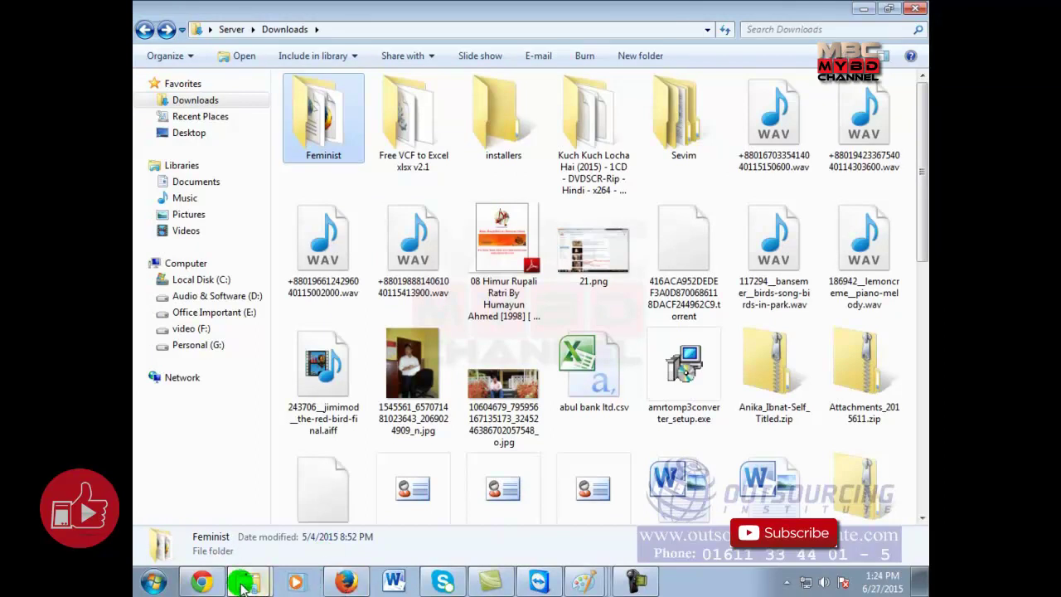
# Switch to Chrome, look over the Sevim template page and open the browser's full downloads list.
pyautogui.click(201, 580)
pyautogui.click(437, 425)
pyautogui.scroll(-1, 438, 425)
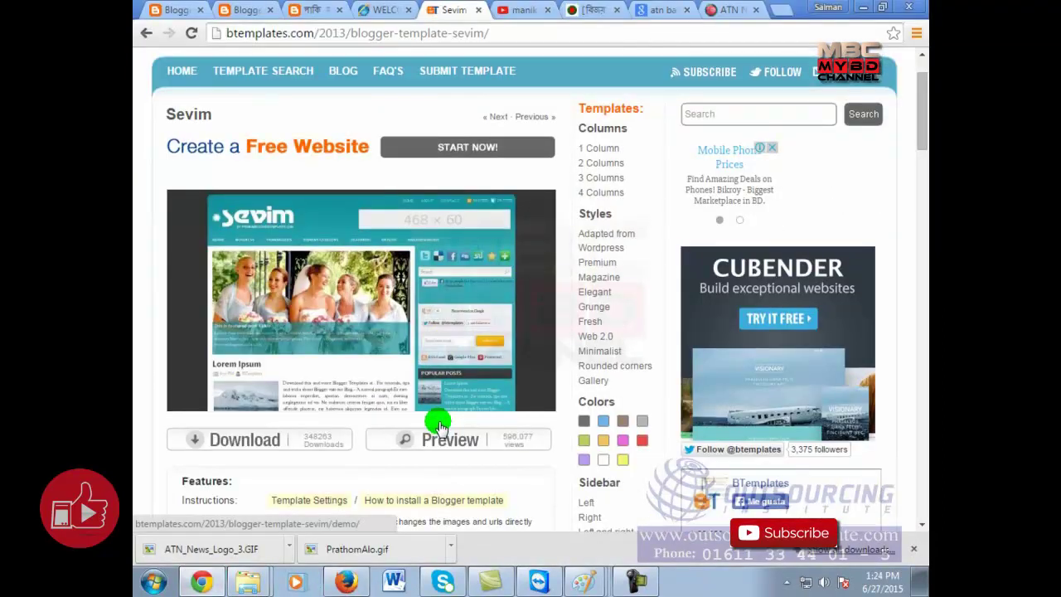
pyautogui.click(201, 580)
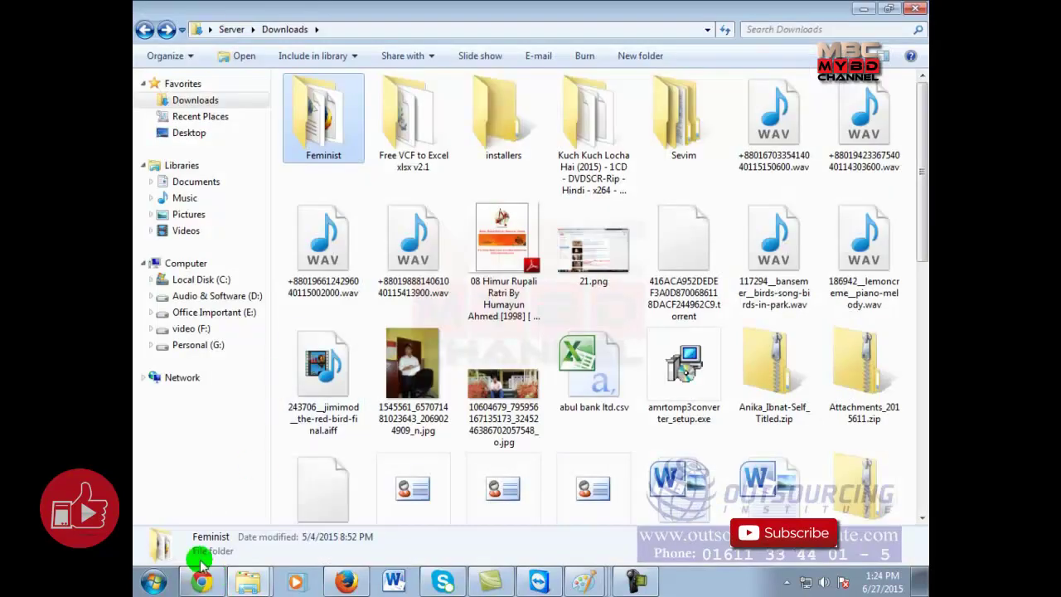
pyautogui.click(201, 582)
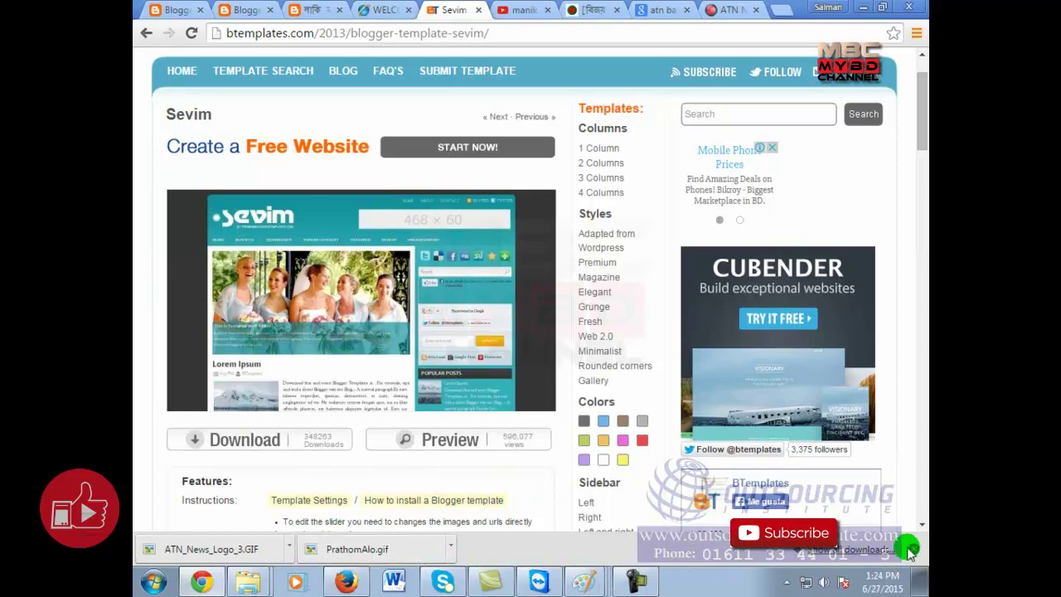
pyautogui.click(845, 549)
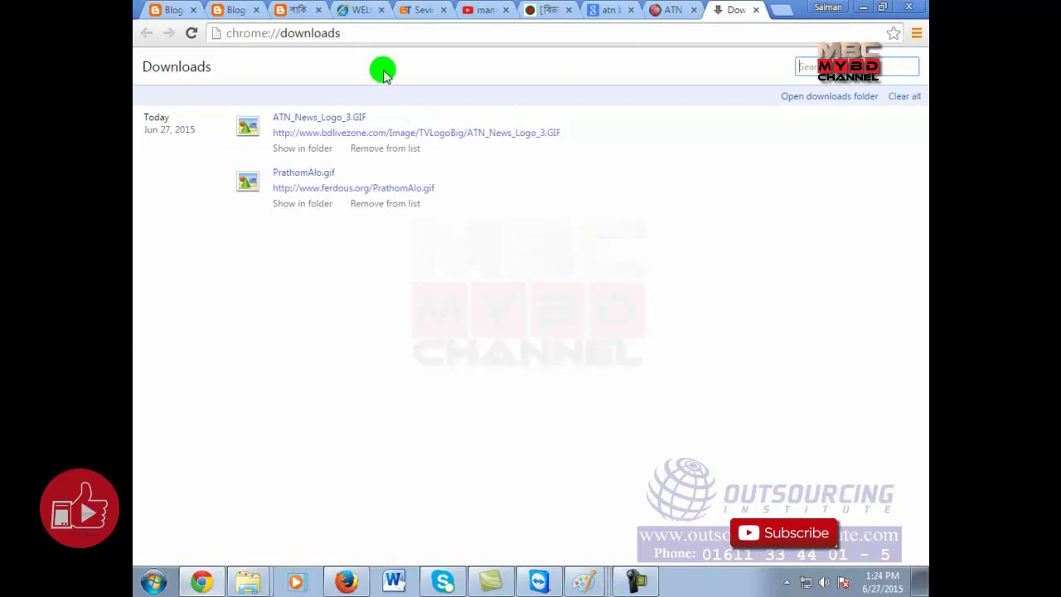
# Switch to File Explorer, open the inner Sevim folder in Downloads and select Sevim.xml.
pyautogui.click(237, 583)
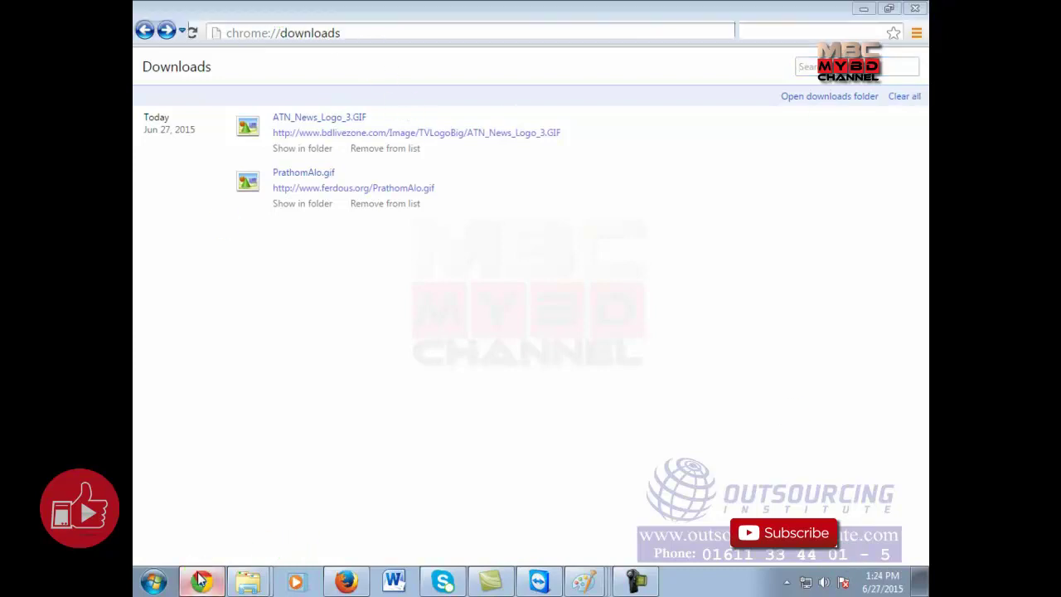
pyautogui.click(336, 107)
pyautogui.click(408, 370)
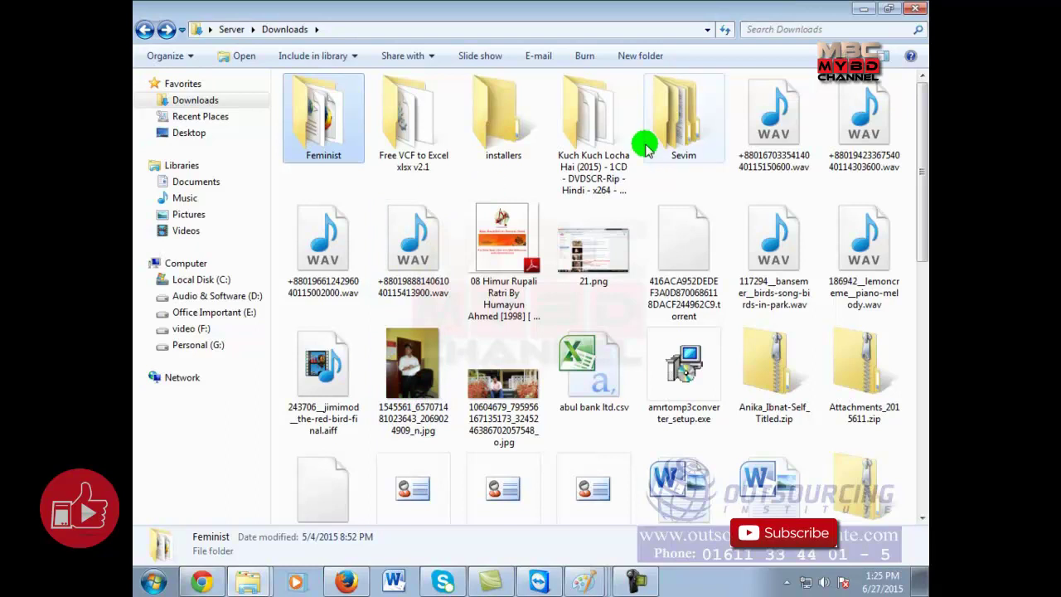
pyautogui.doubleClick(695, 131)
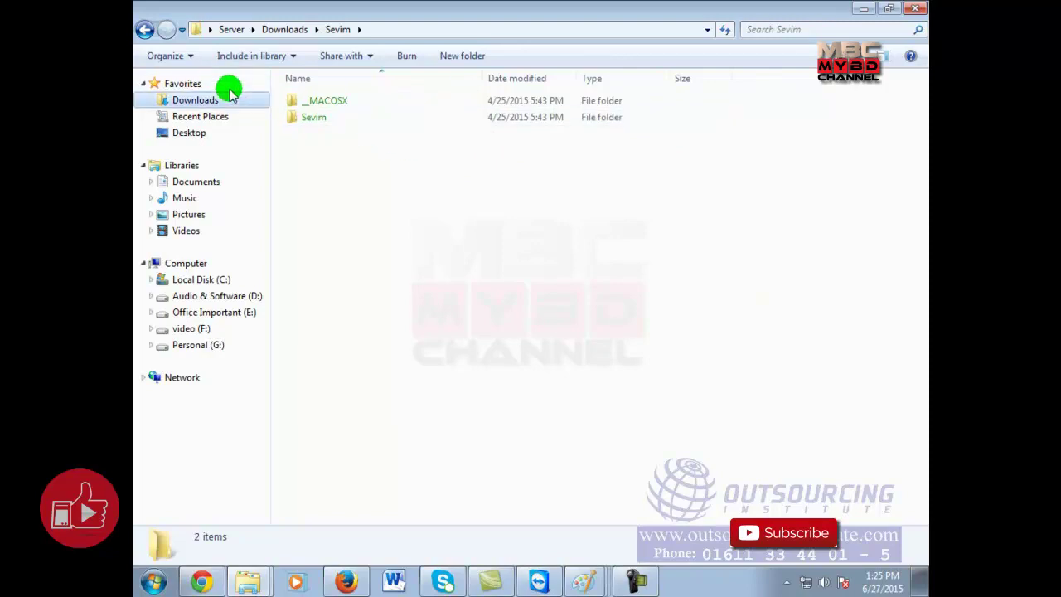
pyautogui.doubleClick(354, 122)
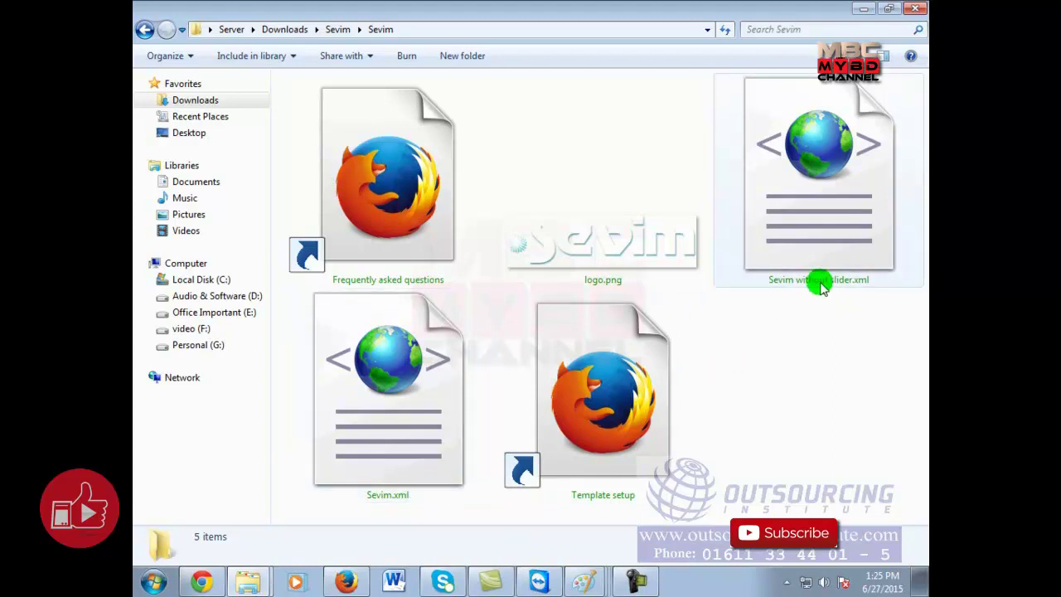
pyautogui.click(407, 436)
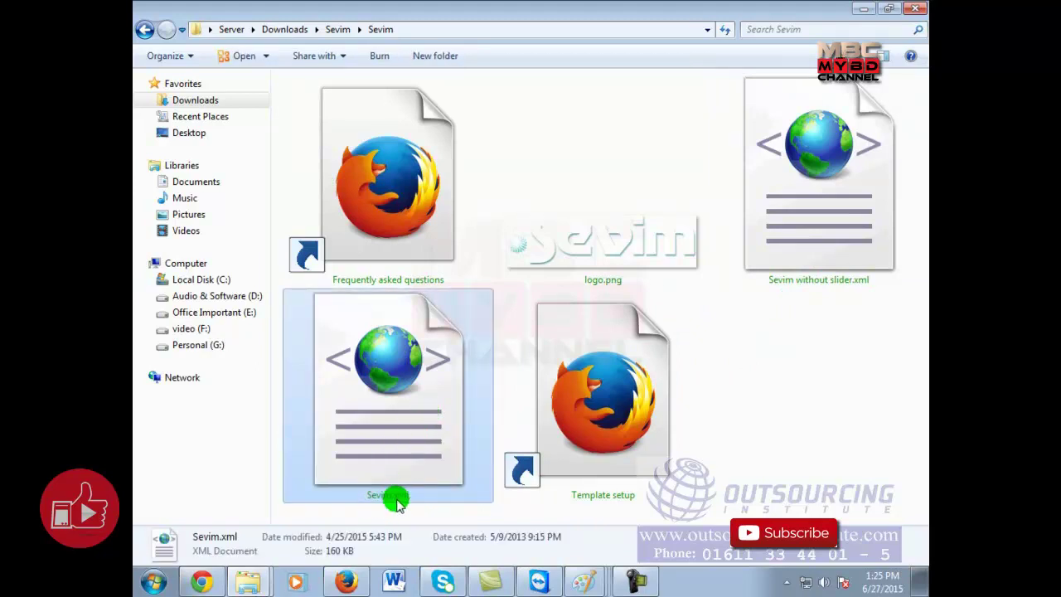
# Retrace the path from Downloads to the inner Sevim template folder and close File Explorer.
pyautogui.click(145, 29)
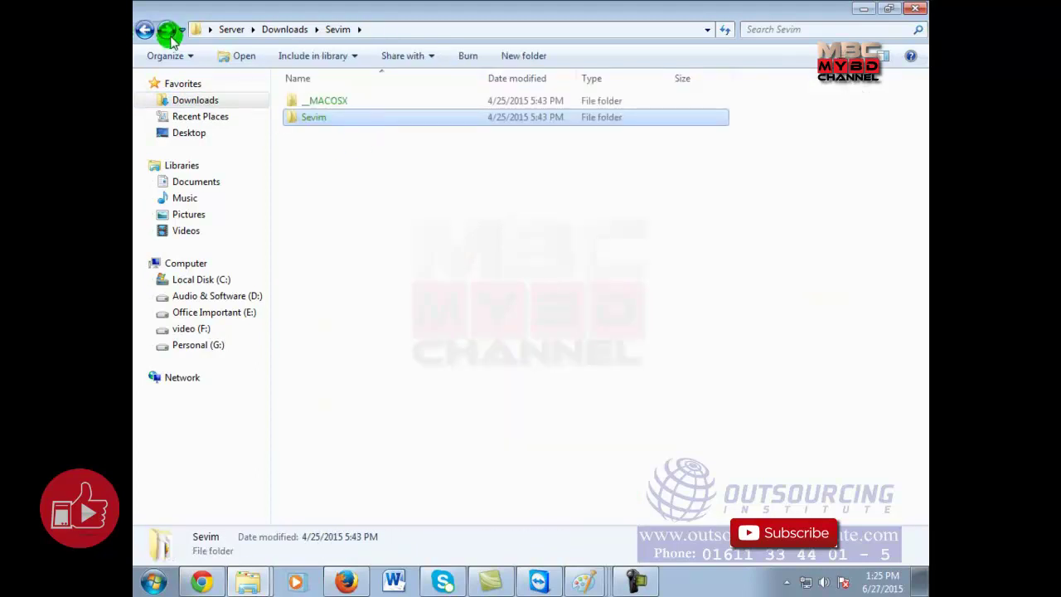
pyautogui.click(145, 30)
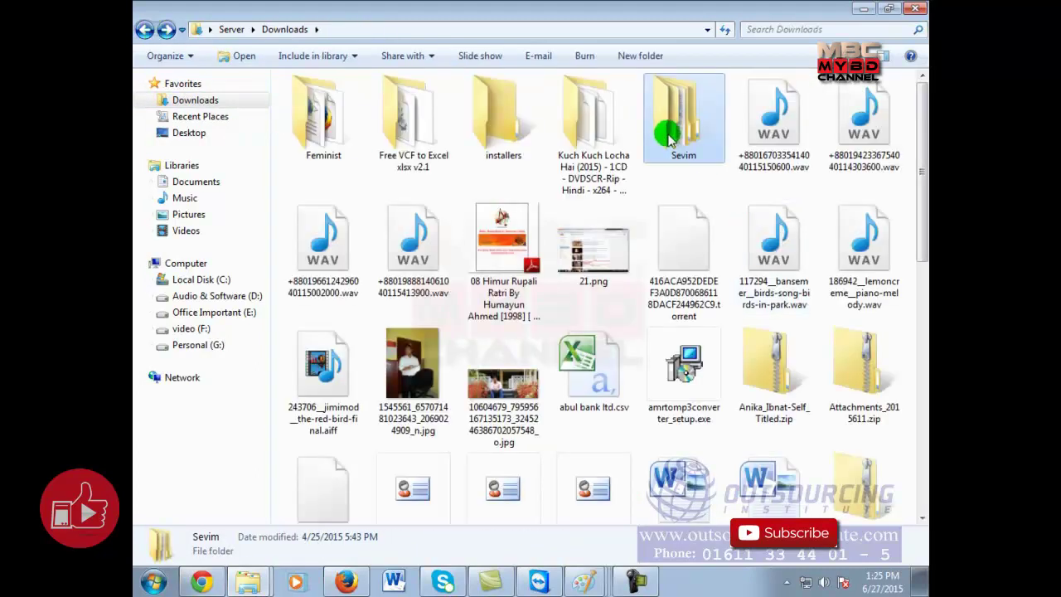
pyautogui.doubleClick(686, 129)
pyautogui.doubleClick(504, 118)
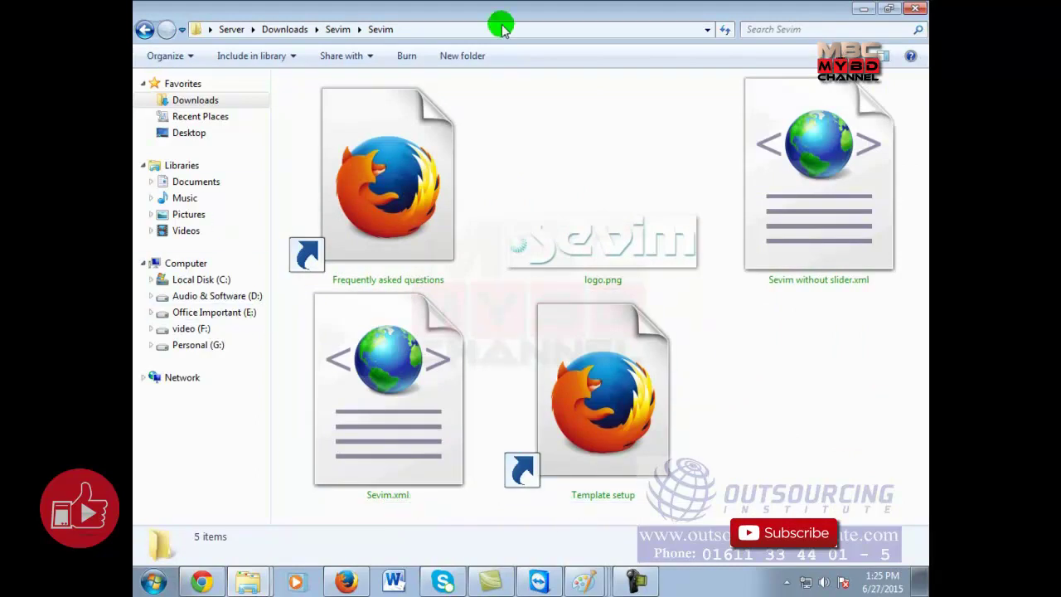
pyautogui.click(918, 8)
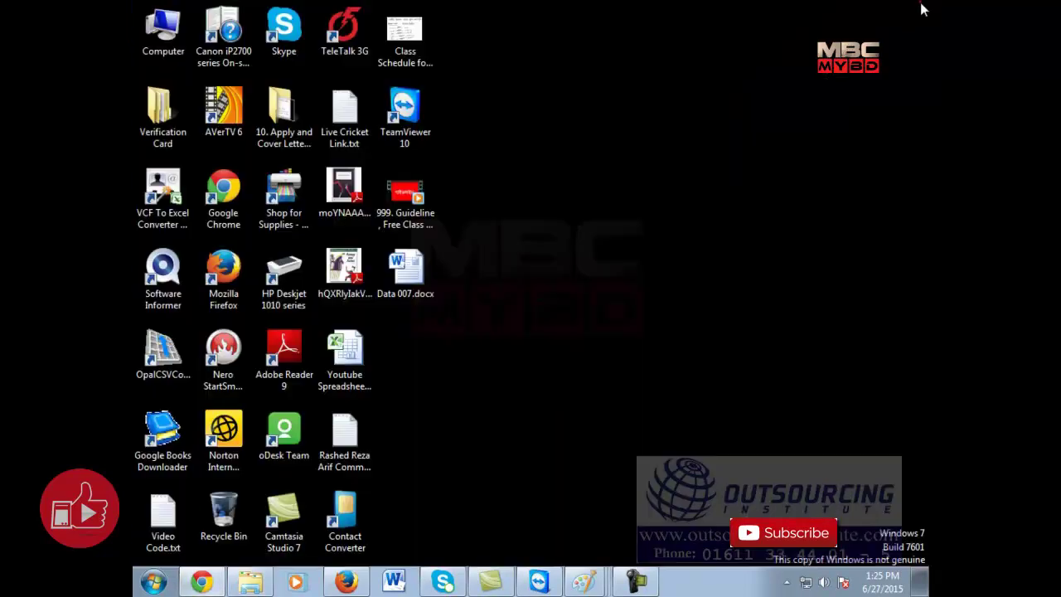
# Switch to the Blogger dashboard in Chrome, expand the blog list and open the KK Facebook Marketing Services blog.
pyautogui.click(217, 584)
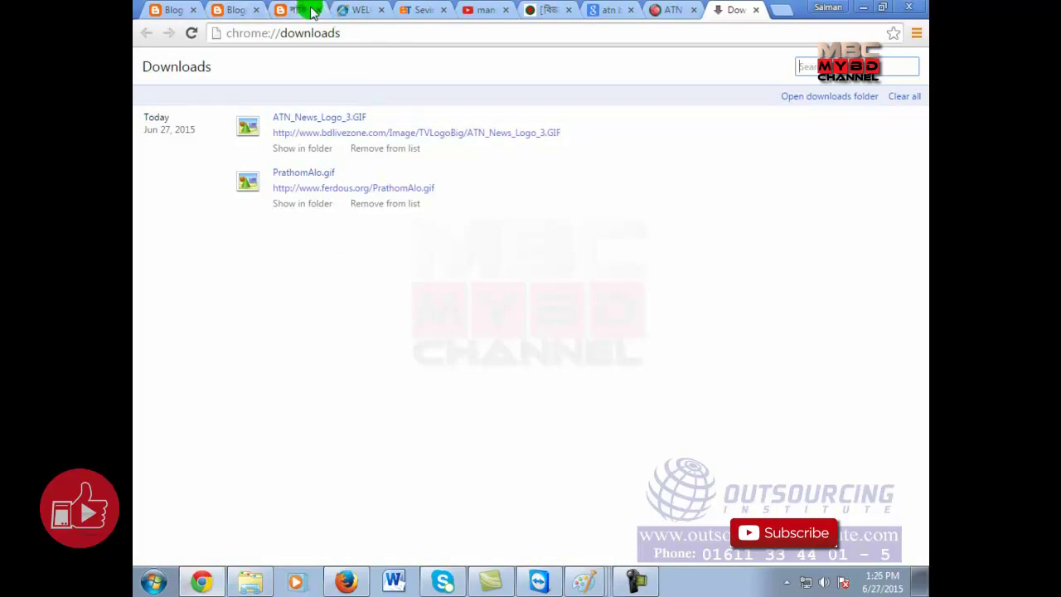
pyautogui.click(171, 11)
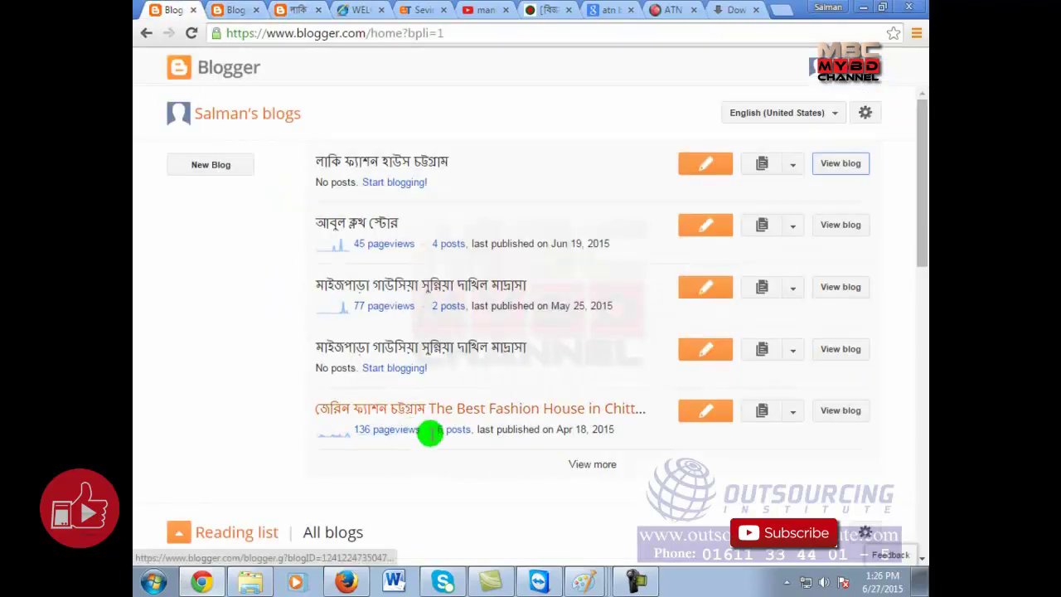
pyautogui.click(594, 466)
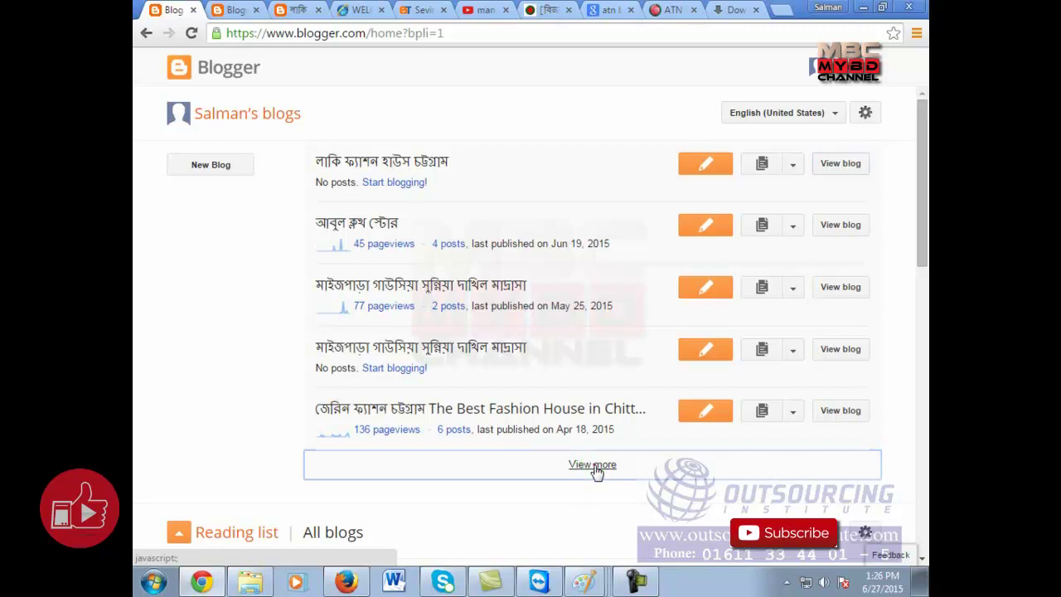
pyautogui.scroll(-4, 627, 452)
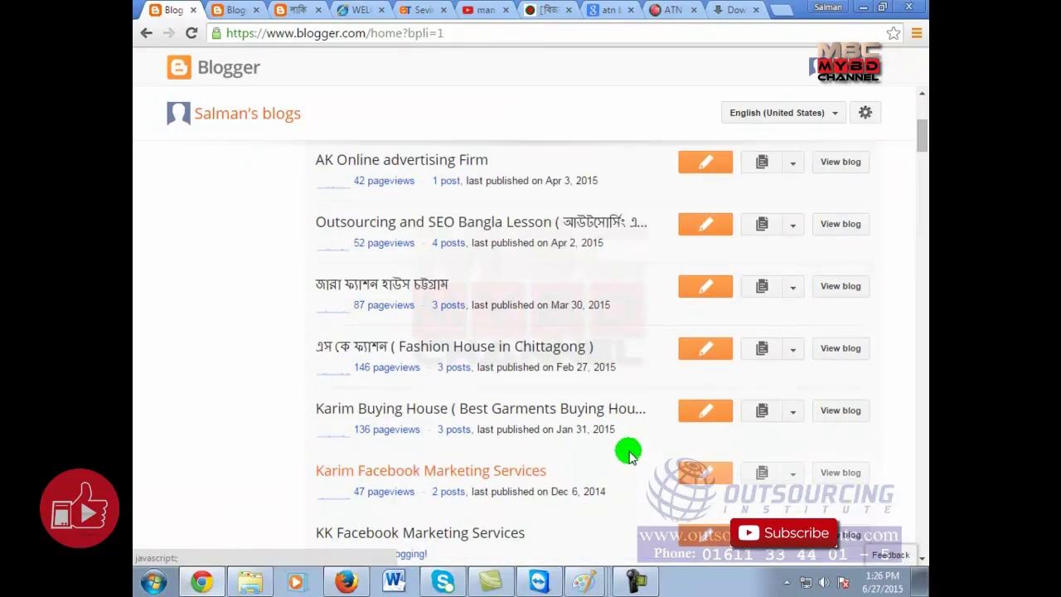
pyautogui.scroll(-3, 627, 452)
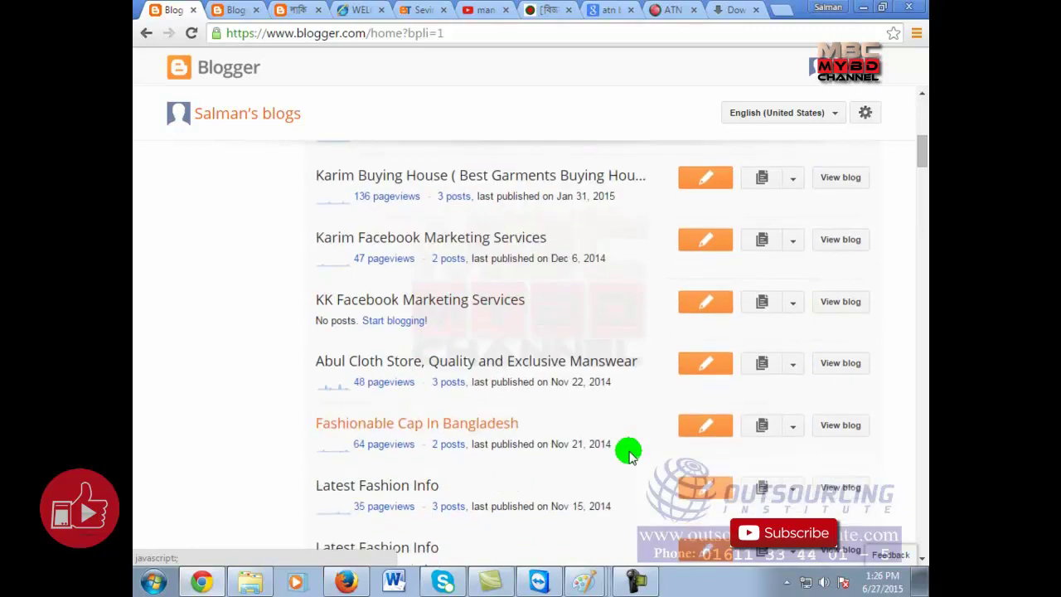
pyautogui.click(454, 301)
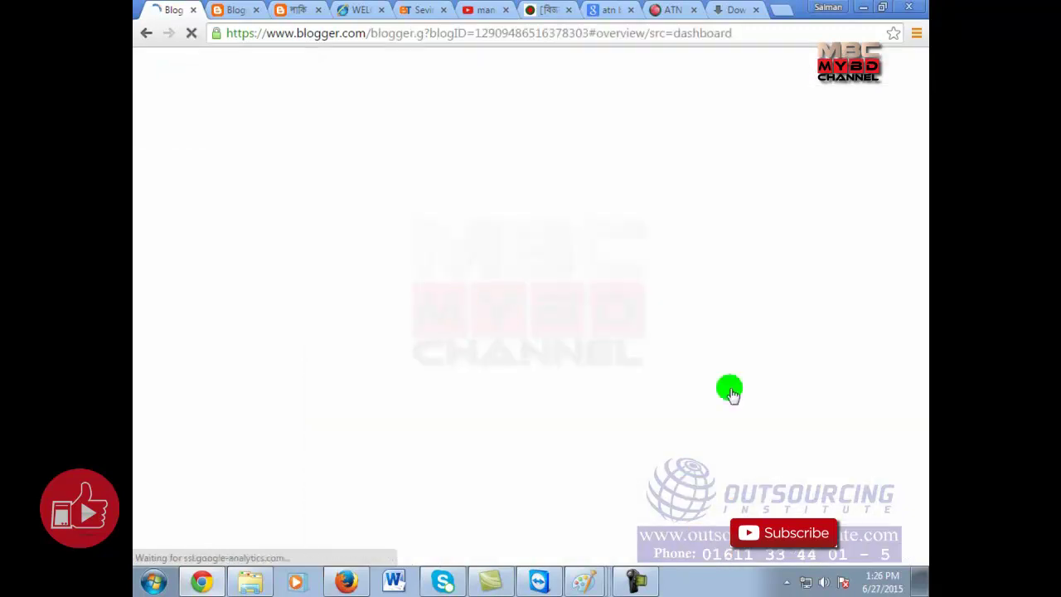
# Return from the KK Facebook Marketing Services blog to the Blogger dashboard and expand the list of blogs.
pyautogui.click(146, 33)
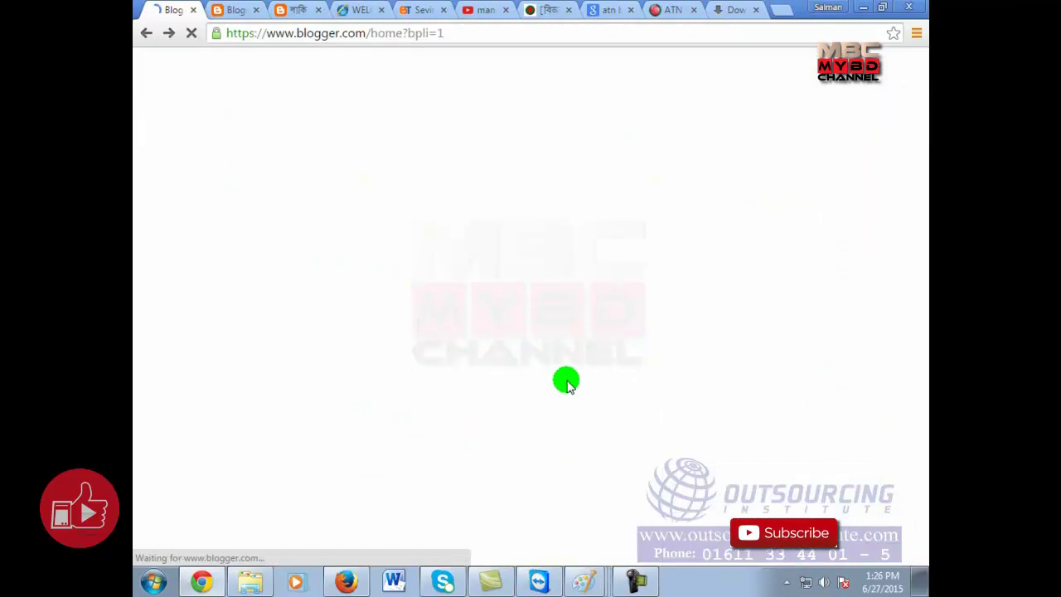
pyautogui.scroll(-3, 564, 332)
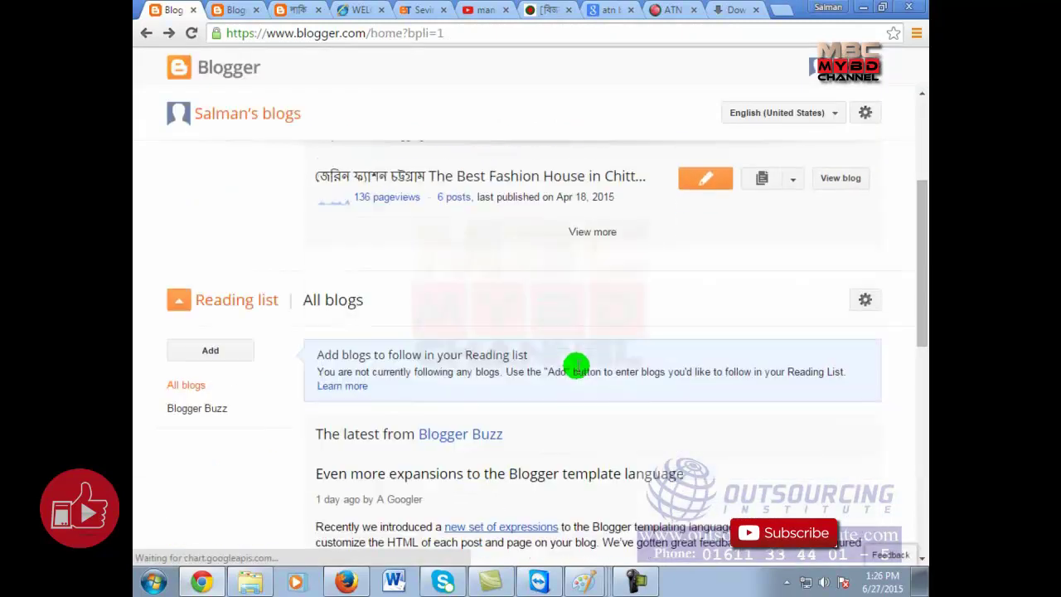
pyautogui.click(586, 238)
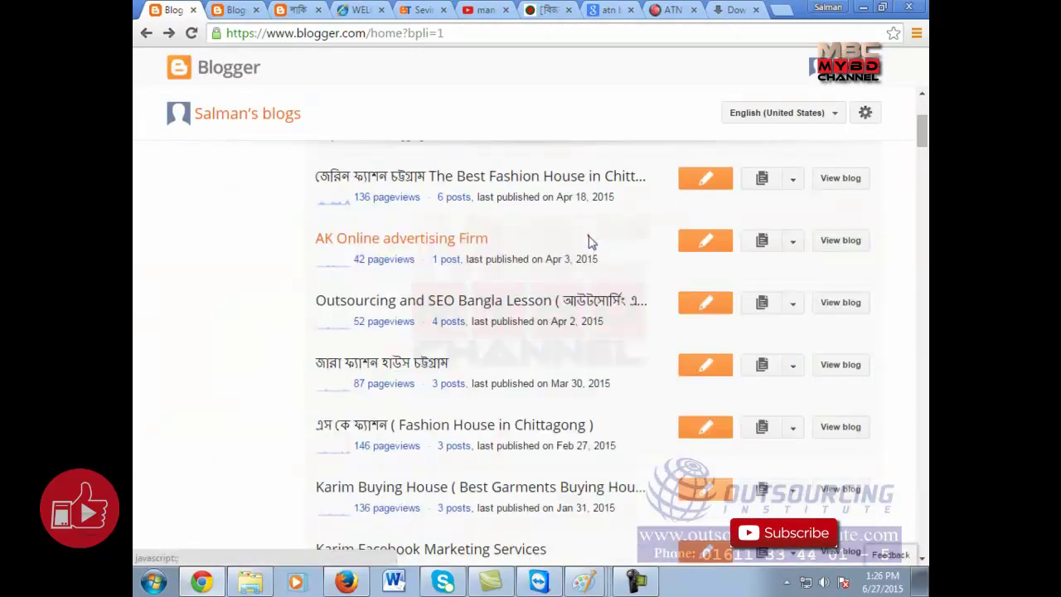
# Look through the expanded blog list and view the Travel For All blog last published on Nov 23, 2011.
pyautogui.scroll(-4, 611, 435)
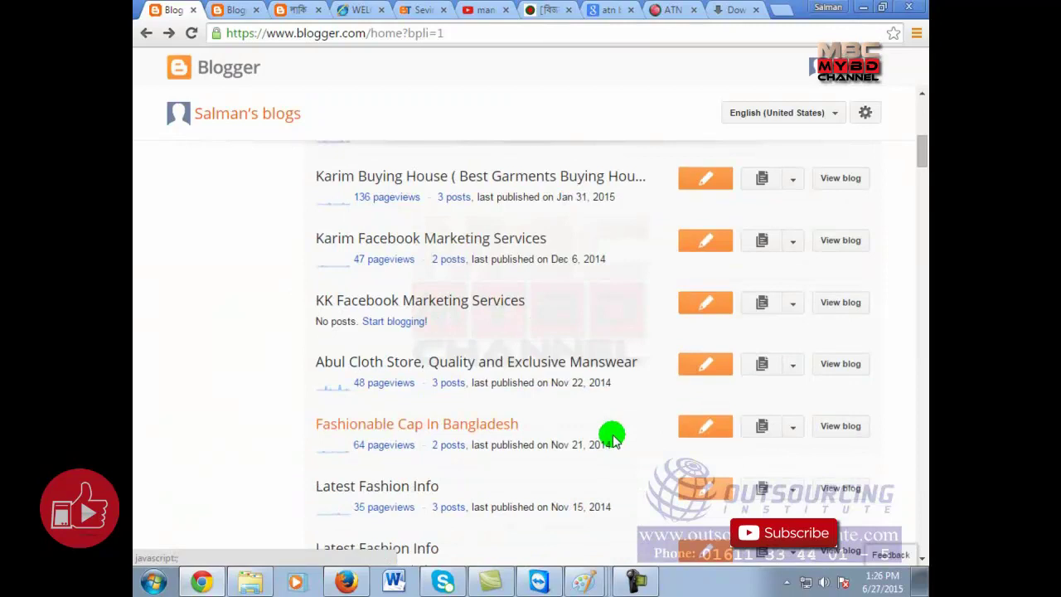
pyautogui.scroll(-3, 611, 435)
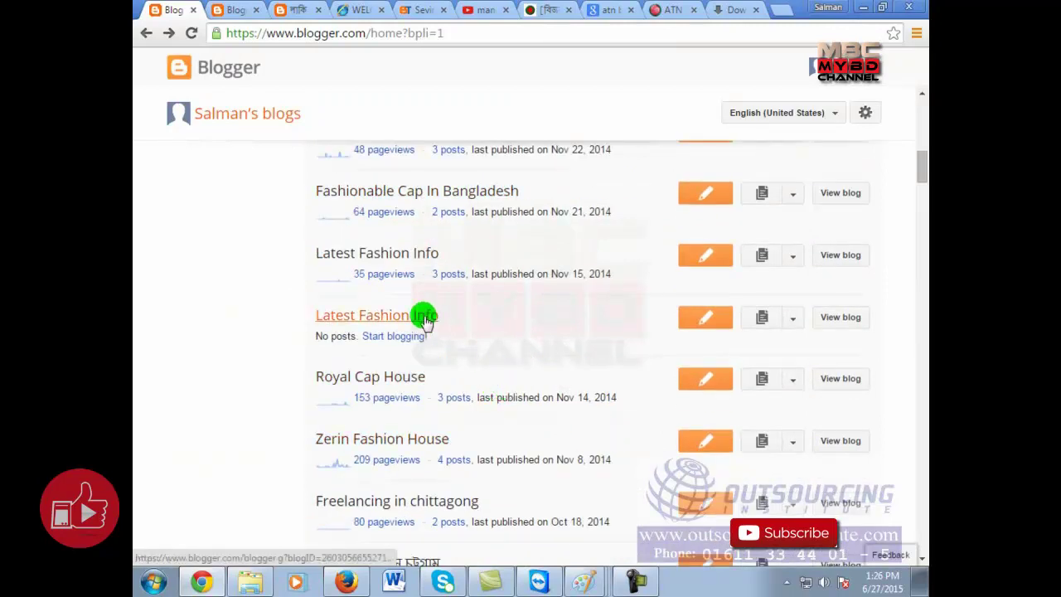
pyautogui.scroll(-4, 535, 522)
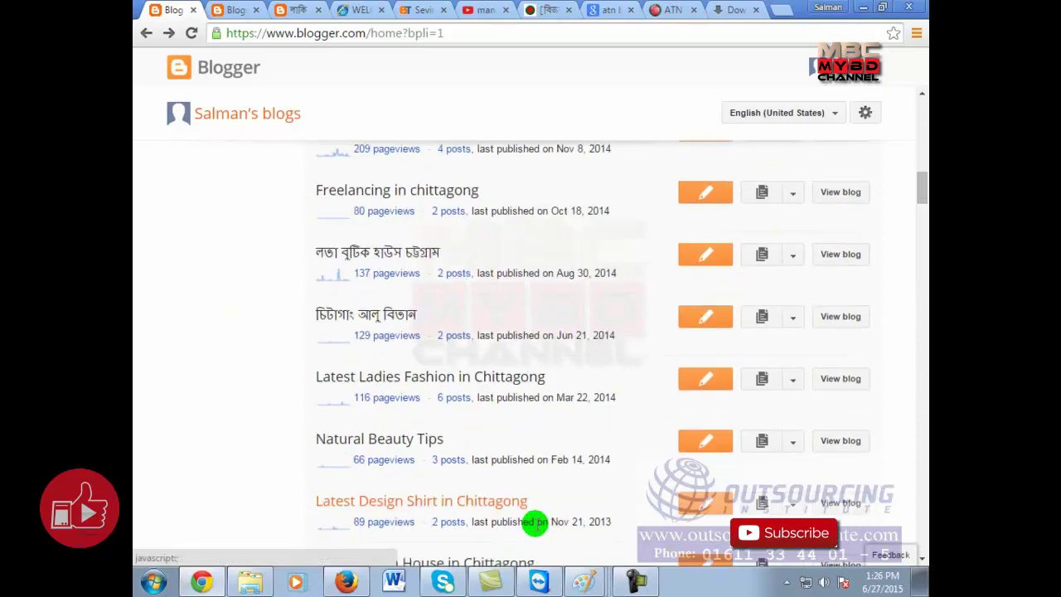
pyautogui.scroll(-3, 534, 522)
pyautogui.scroll(-3, 535, 523)
pyautogui.scroll(-3, 535, 524)
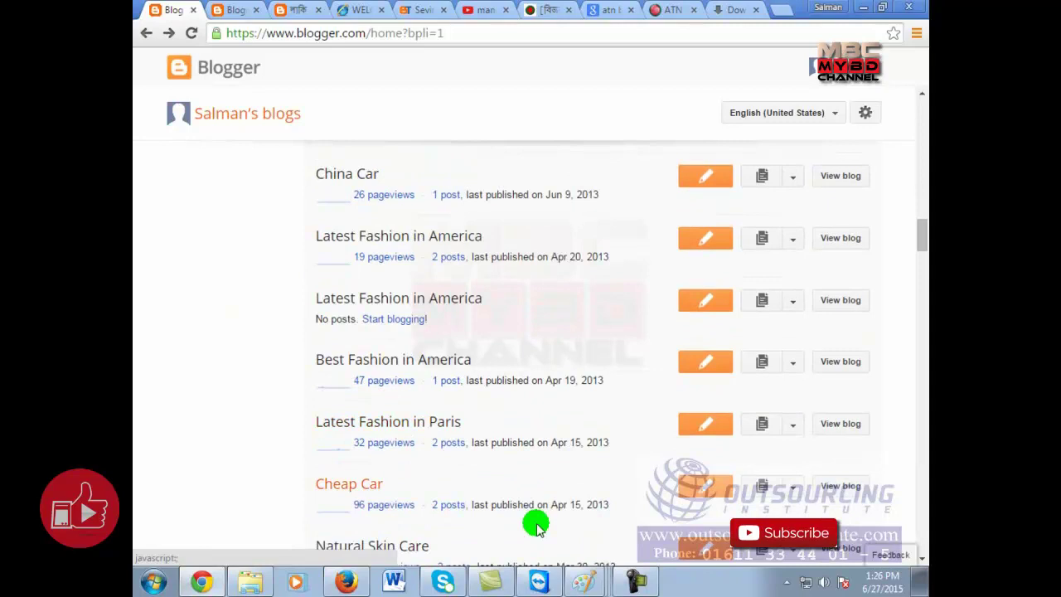
pyautogui.scroll(-3, 534, 524)
pyautogui.scroll(-4, 536, 522)
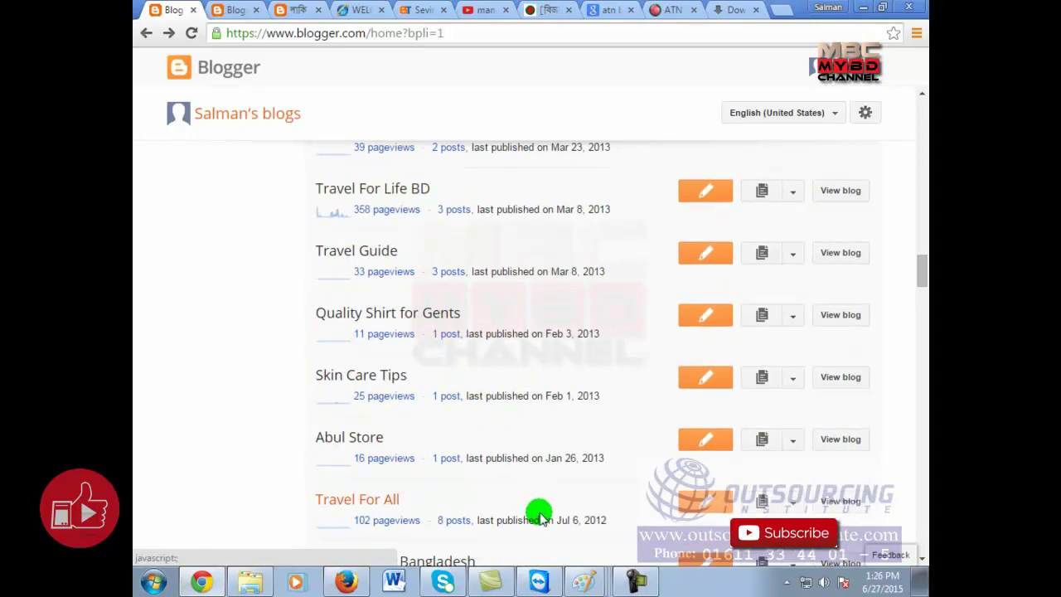
pyautogui.scroll(-8, 539, 516)
pyautogui.scroll(-4, 539, 515)
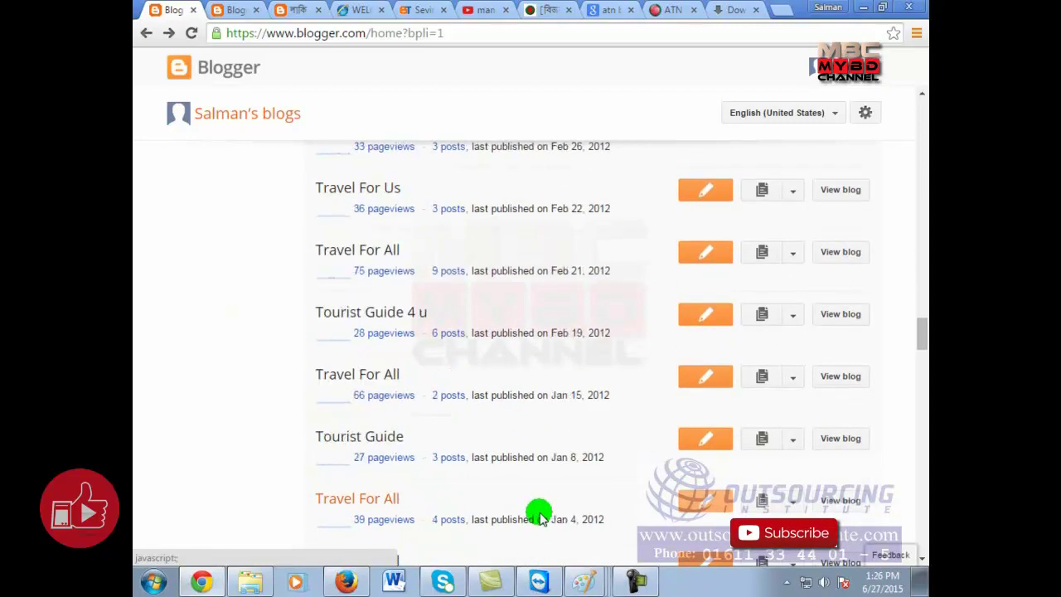
pyautogui.scroll(-8, 539, 516)
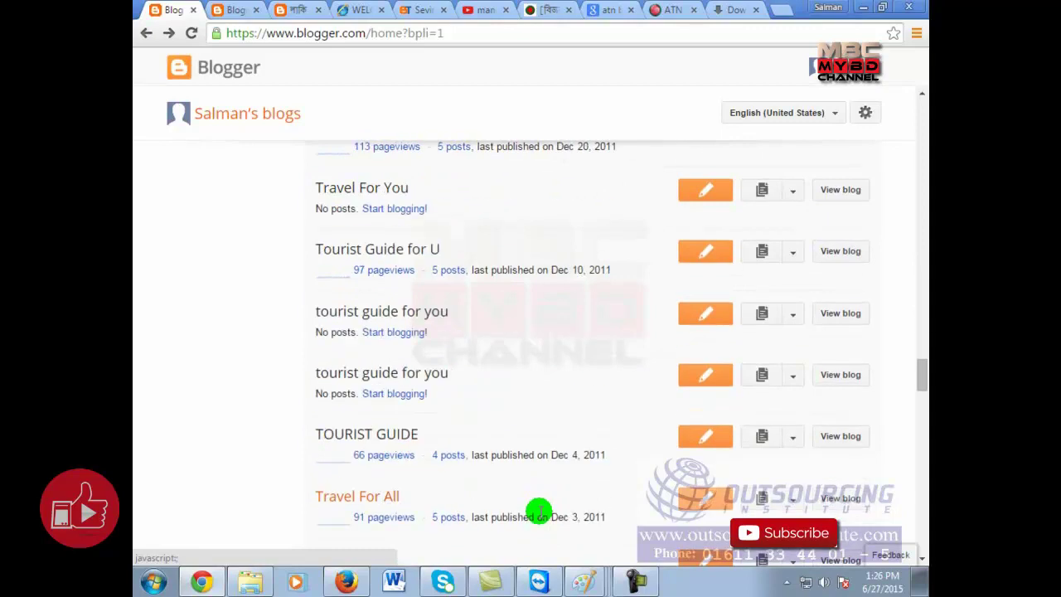
pyautogui.scroll(-4, 539, 510)
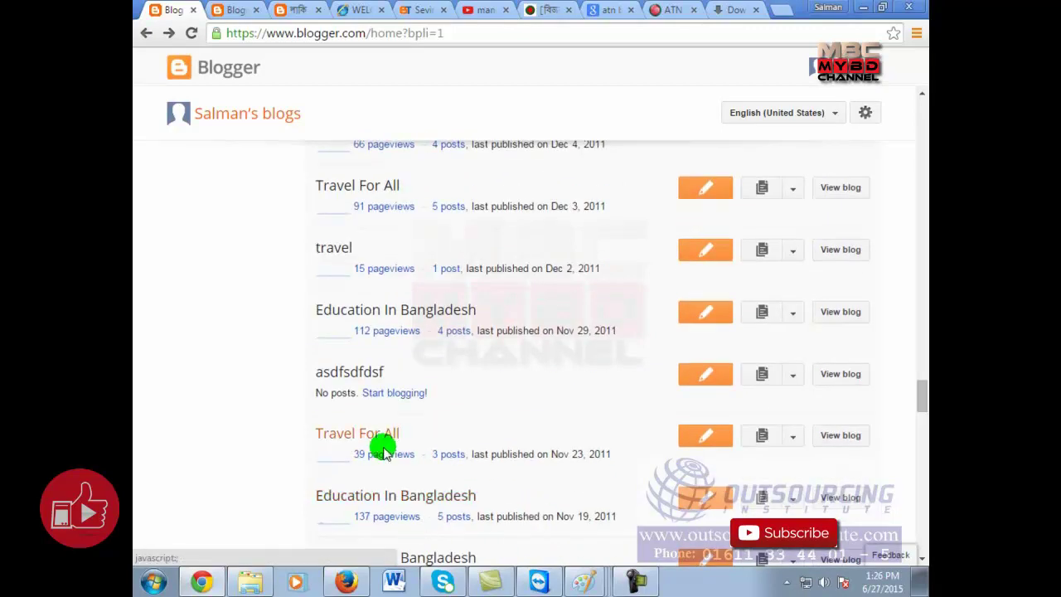
pyautogui.click(845, 434)
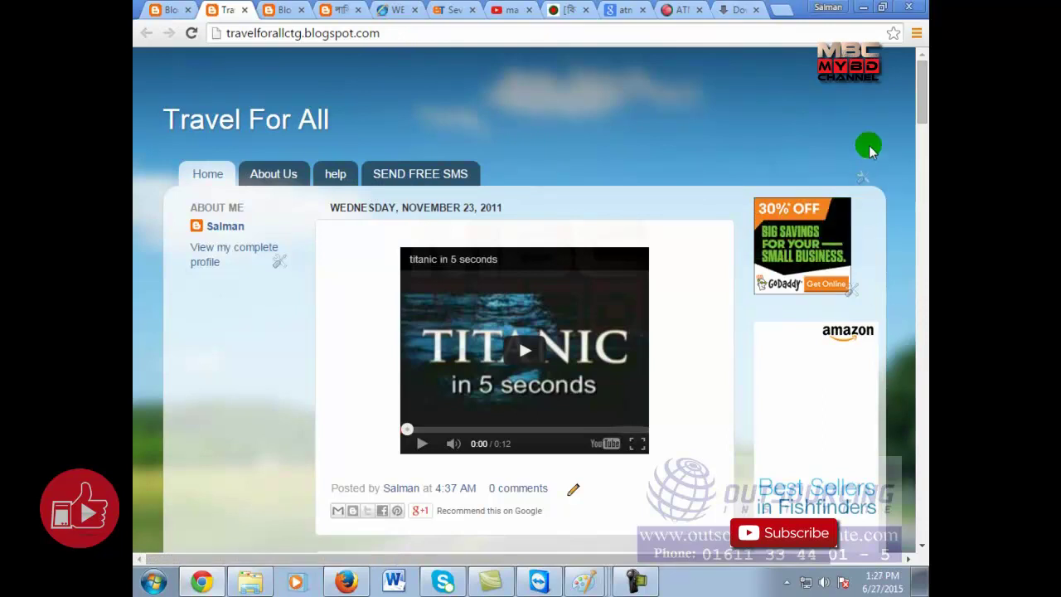
# Return to the blog list on the dashboard and view the Bangladeshi Fruits blog.
pyautogui.click(161, 10)
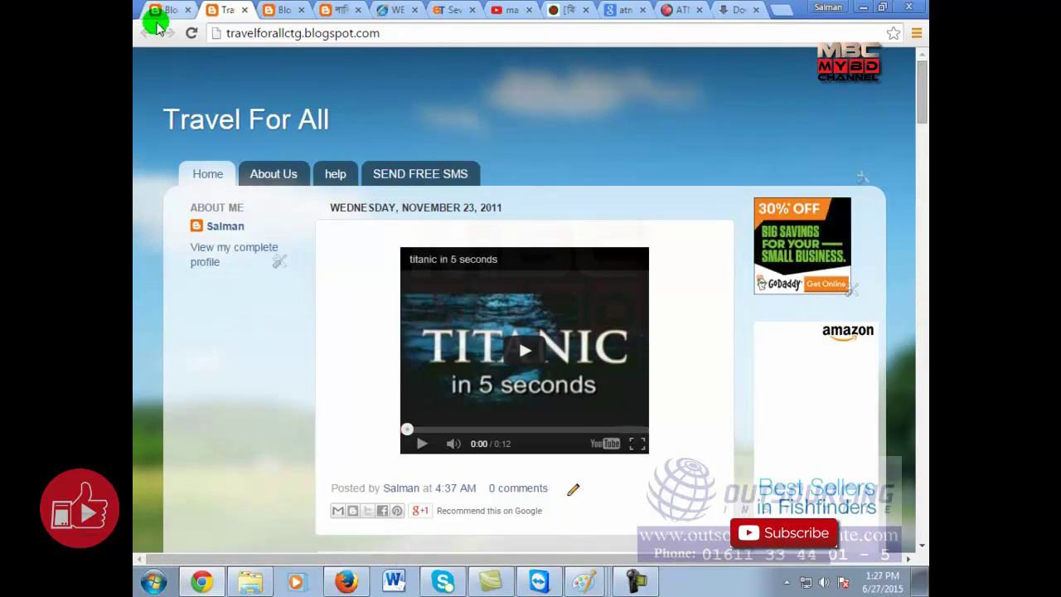
pyautogui.scroll(-5, 568, 448)
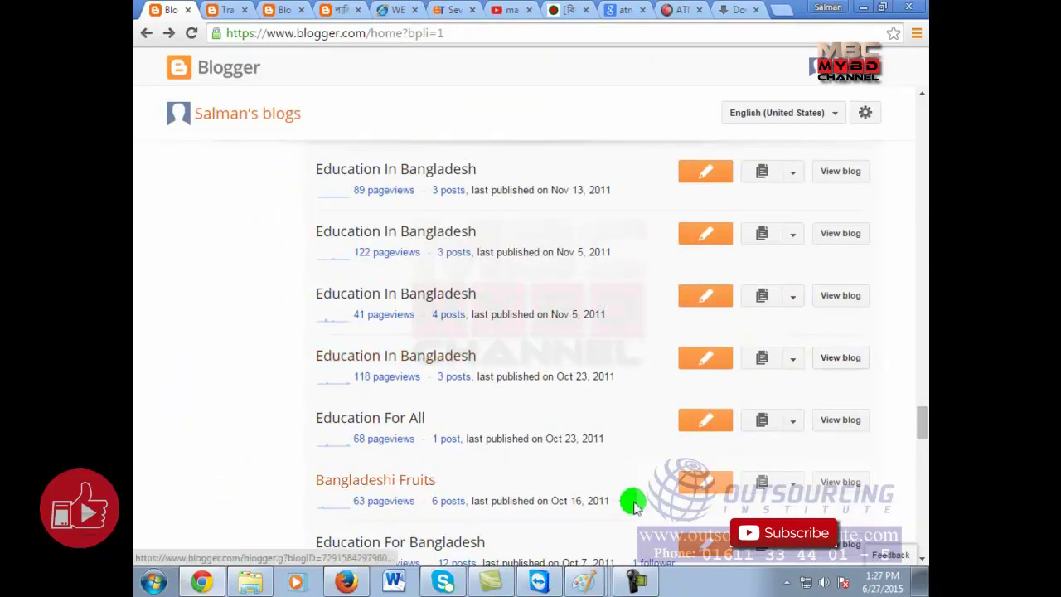
pyautogui.click(840, 482)
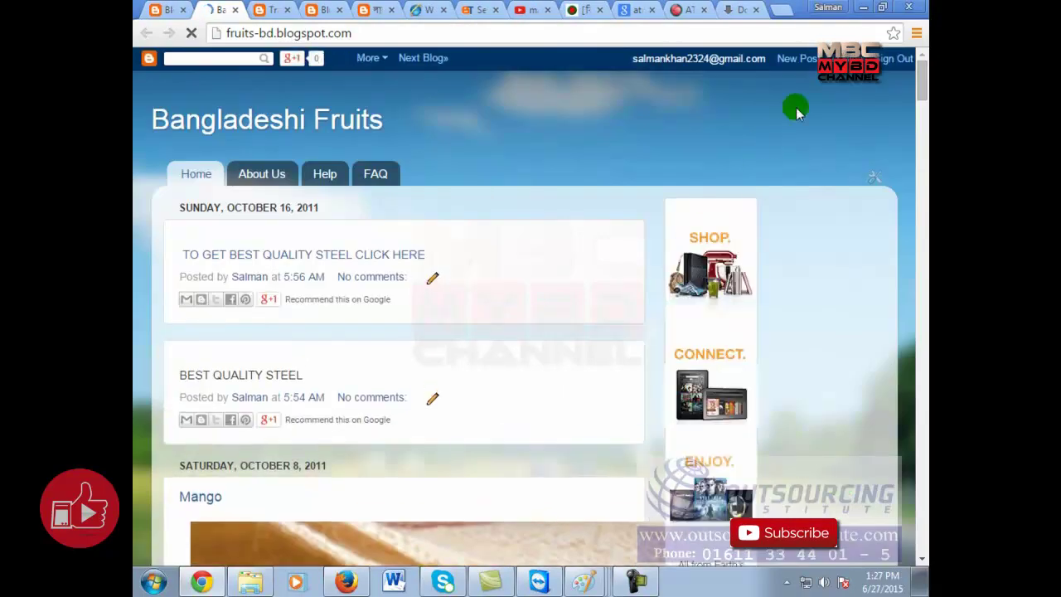
# Open the Bangladeshi Fruits blog's Template page in a new browser tab and switch to it.
pyautogui.rightClick(700, 58)
pyautogui.click(853, 79)
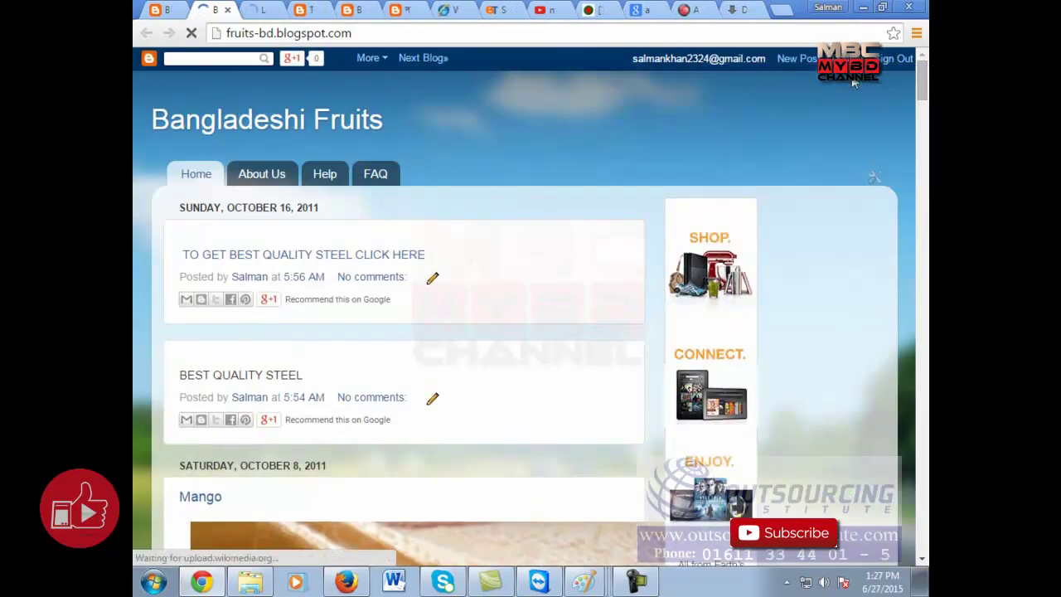
pyautogui.click(257, 9)
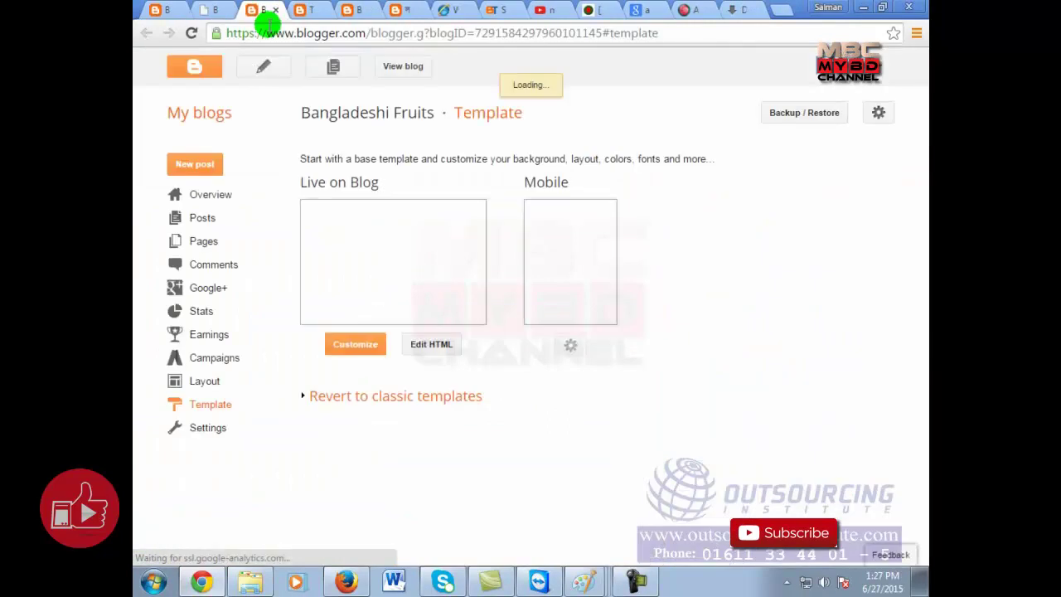